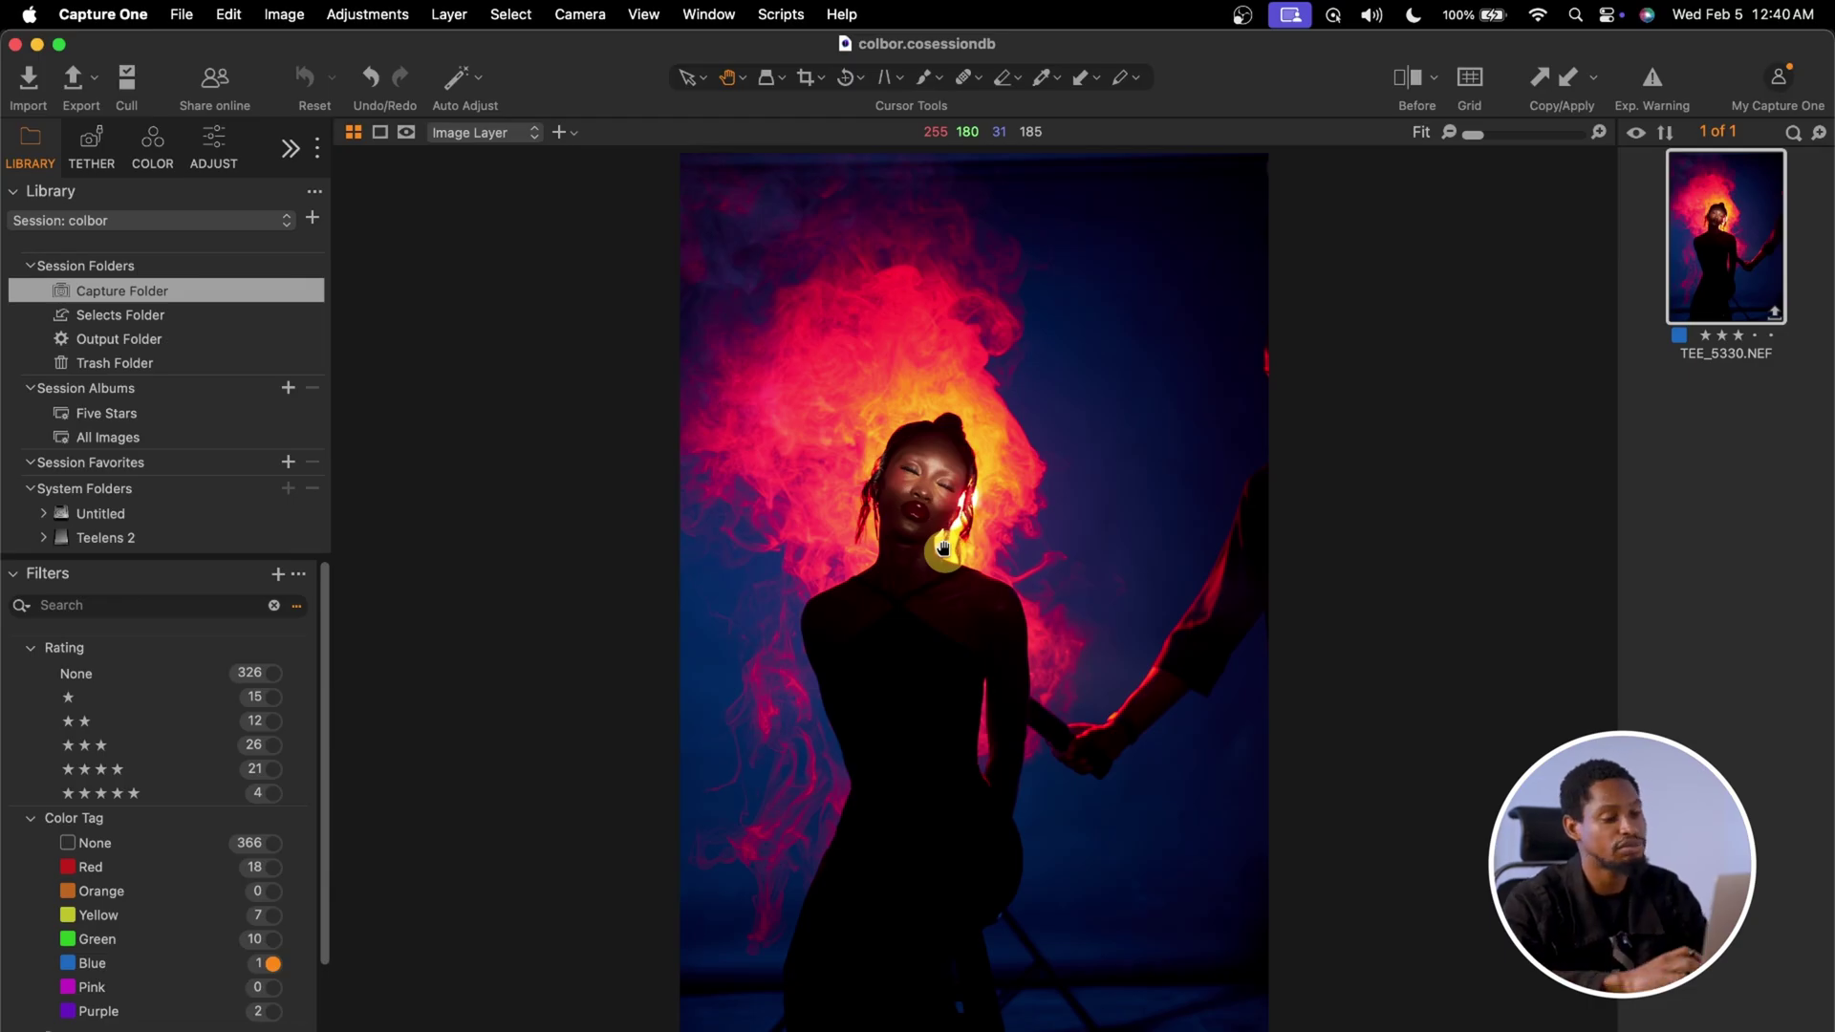
Step: Inspect the woman's face up close and set the photo's ICC profile to Nikon Z5 Nikon - Standard
left_click(925, 461)
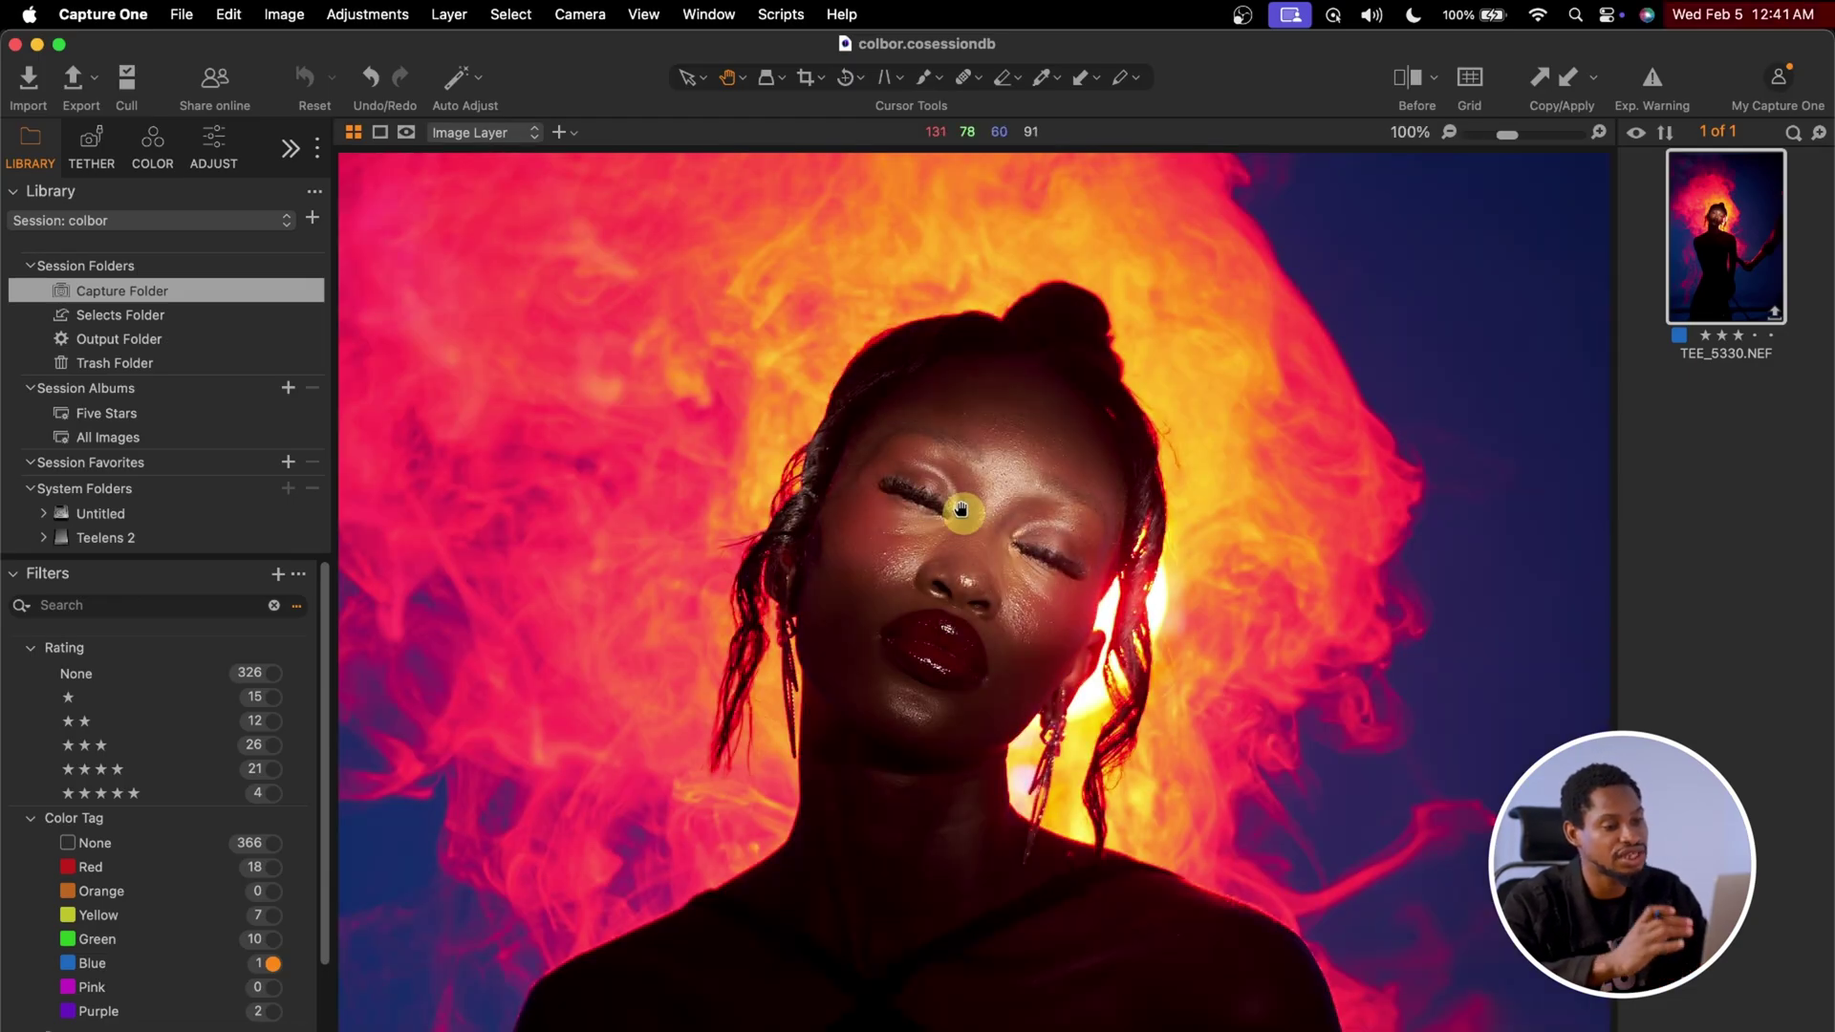
left_click(961, 508)
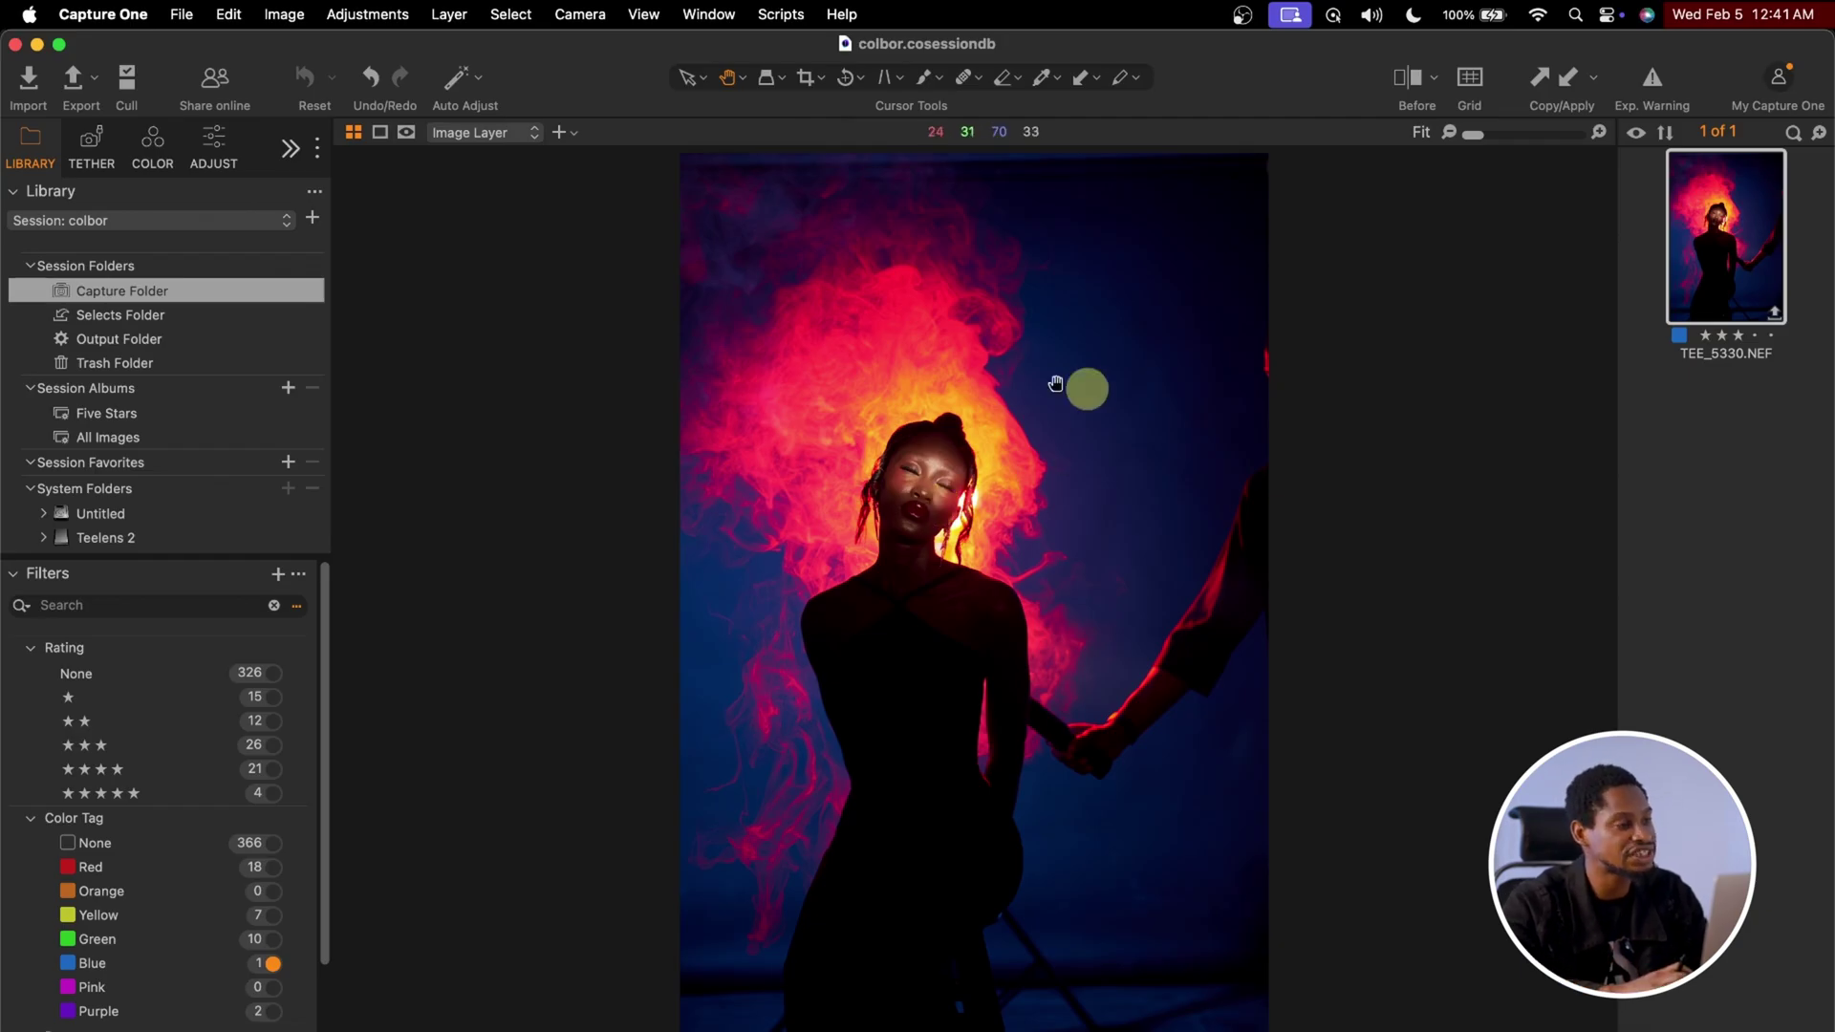
left_click(154, 146)
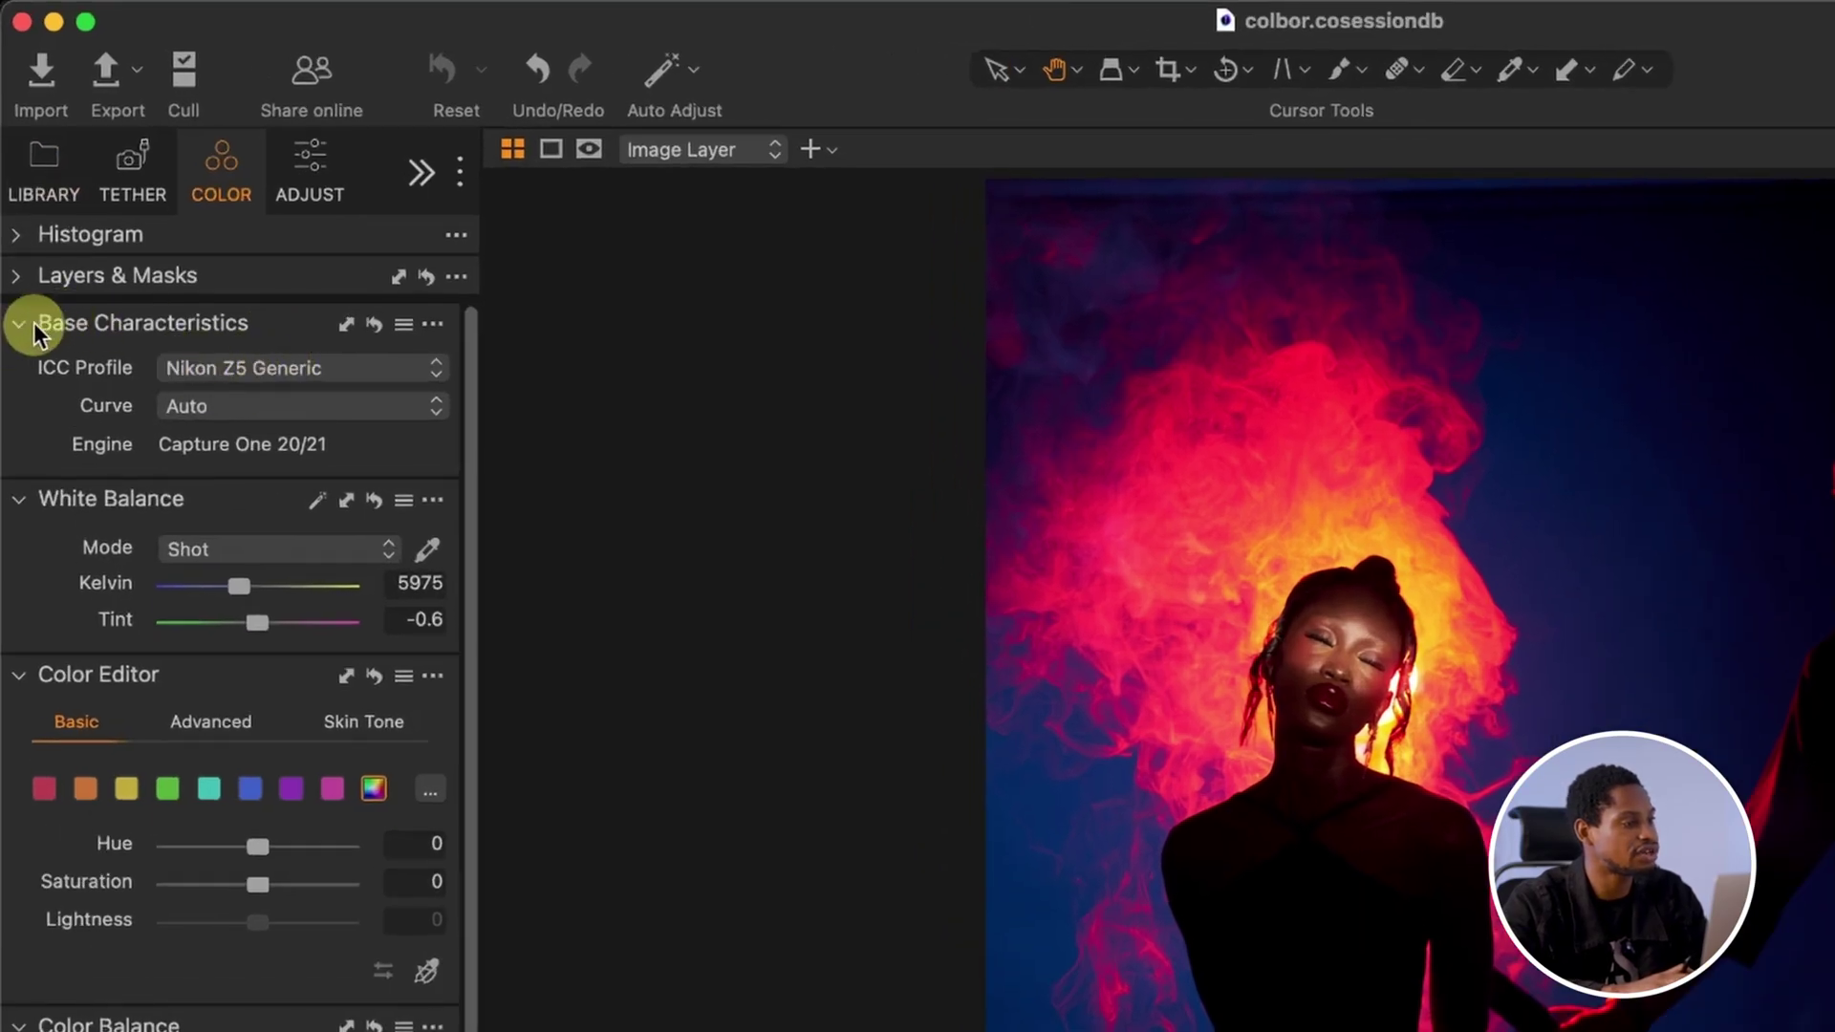
left_click(275, 373)
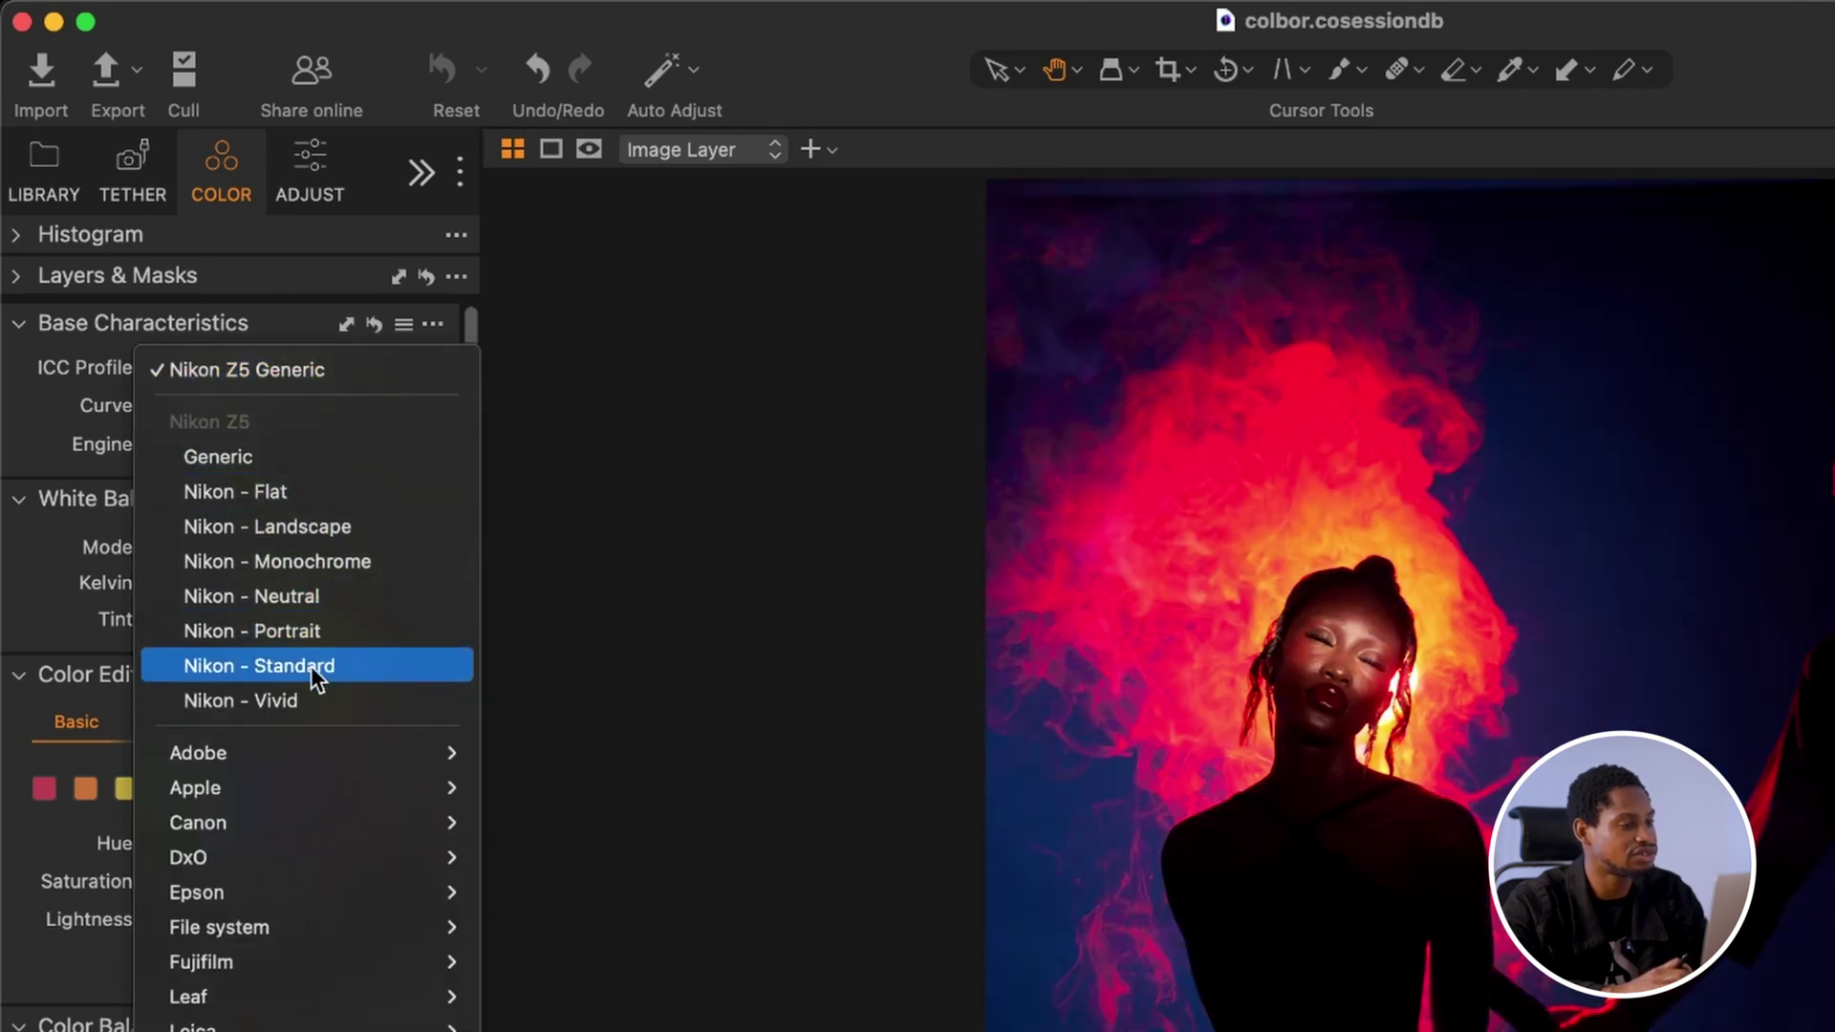
left_click(311, 667)
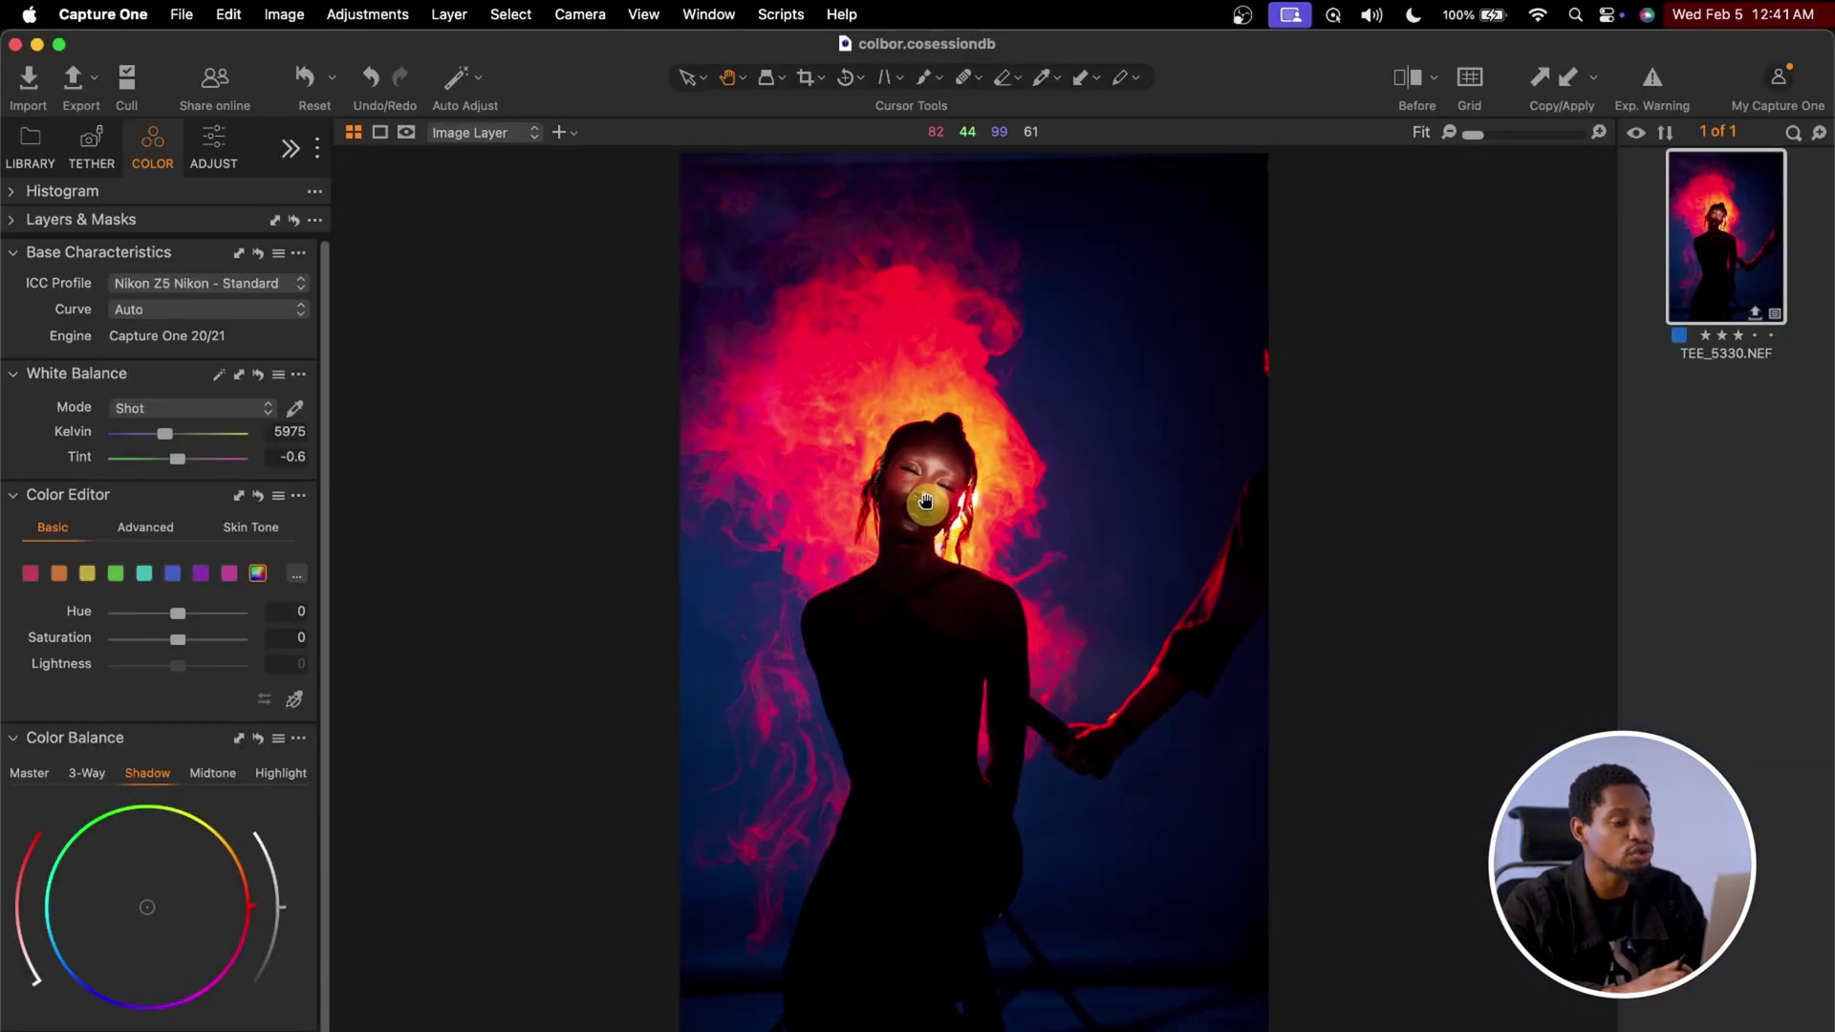
Step: Compare the woman's face before and after the profile change with a split view across the whole photo
left_click(911, 506)
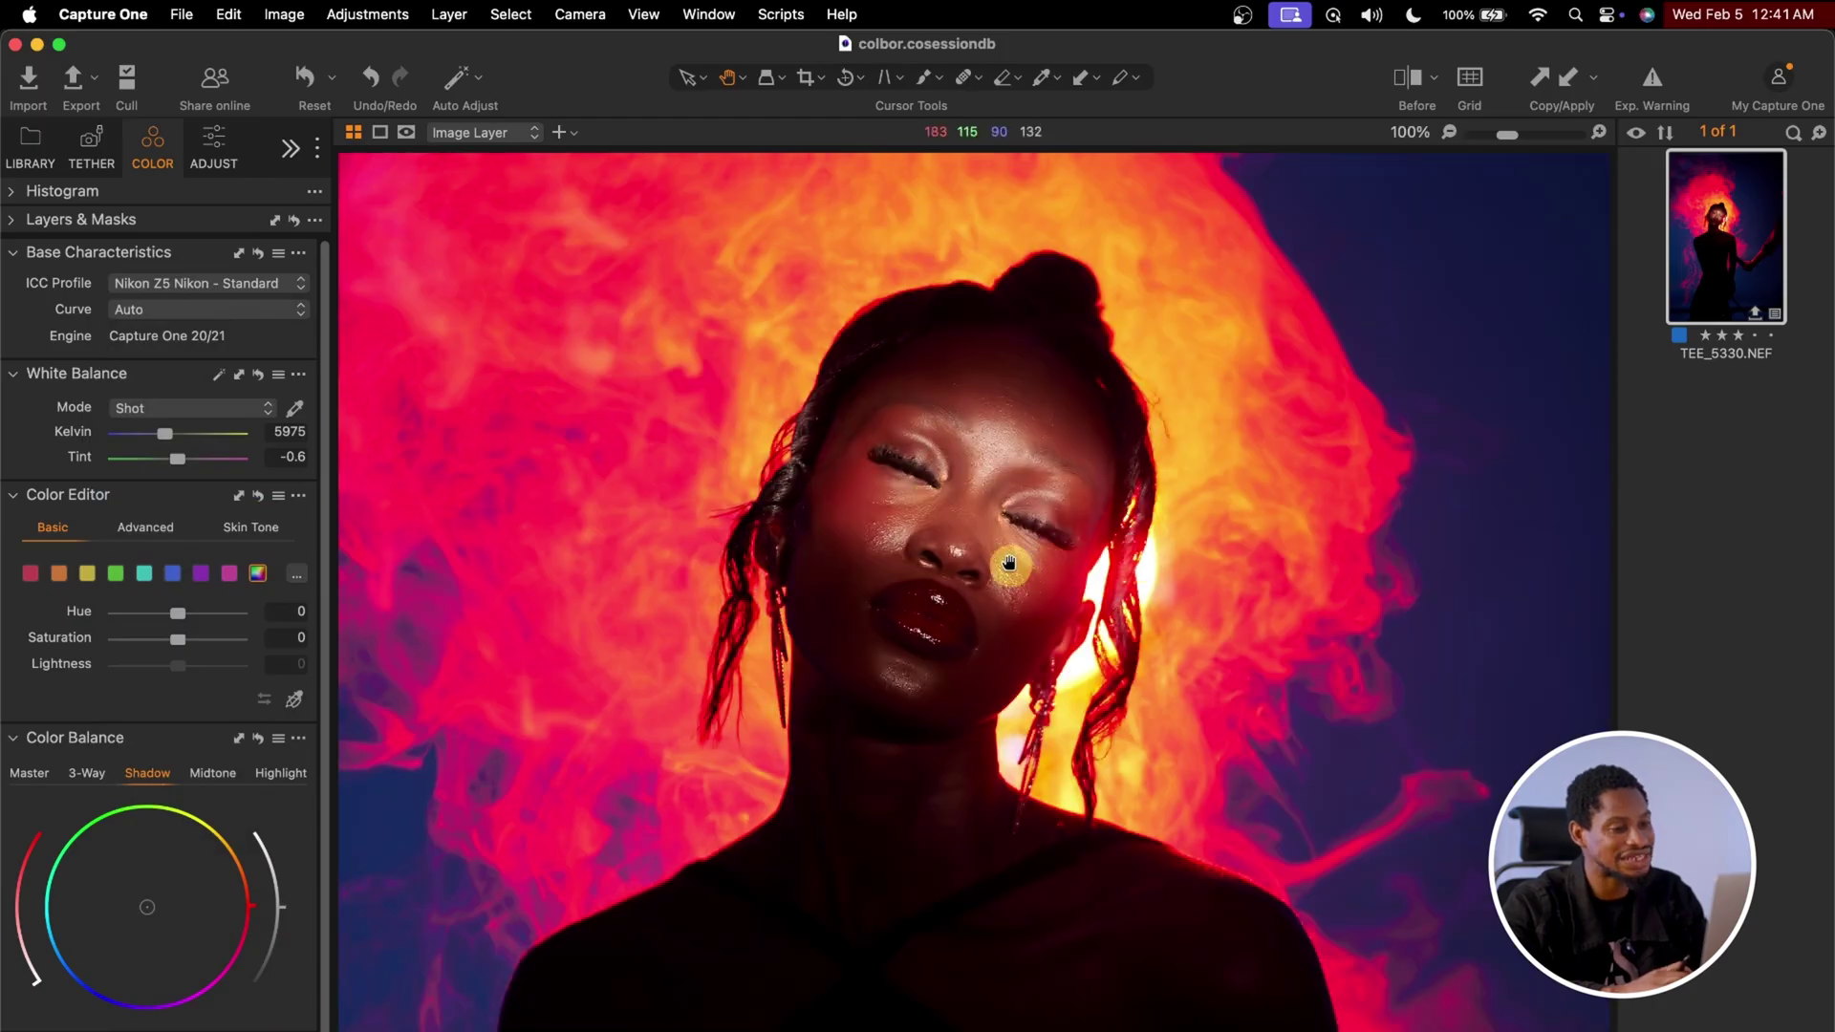
left_click_drag(1009, 564, 1118, 553)
left_click(1408, 76)
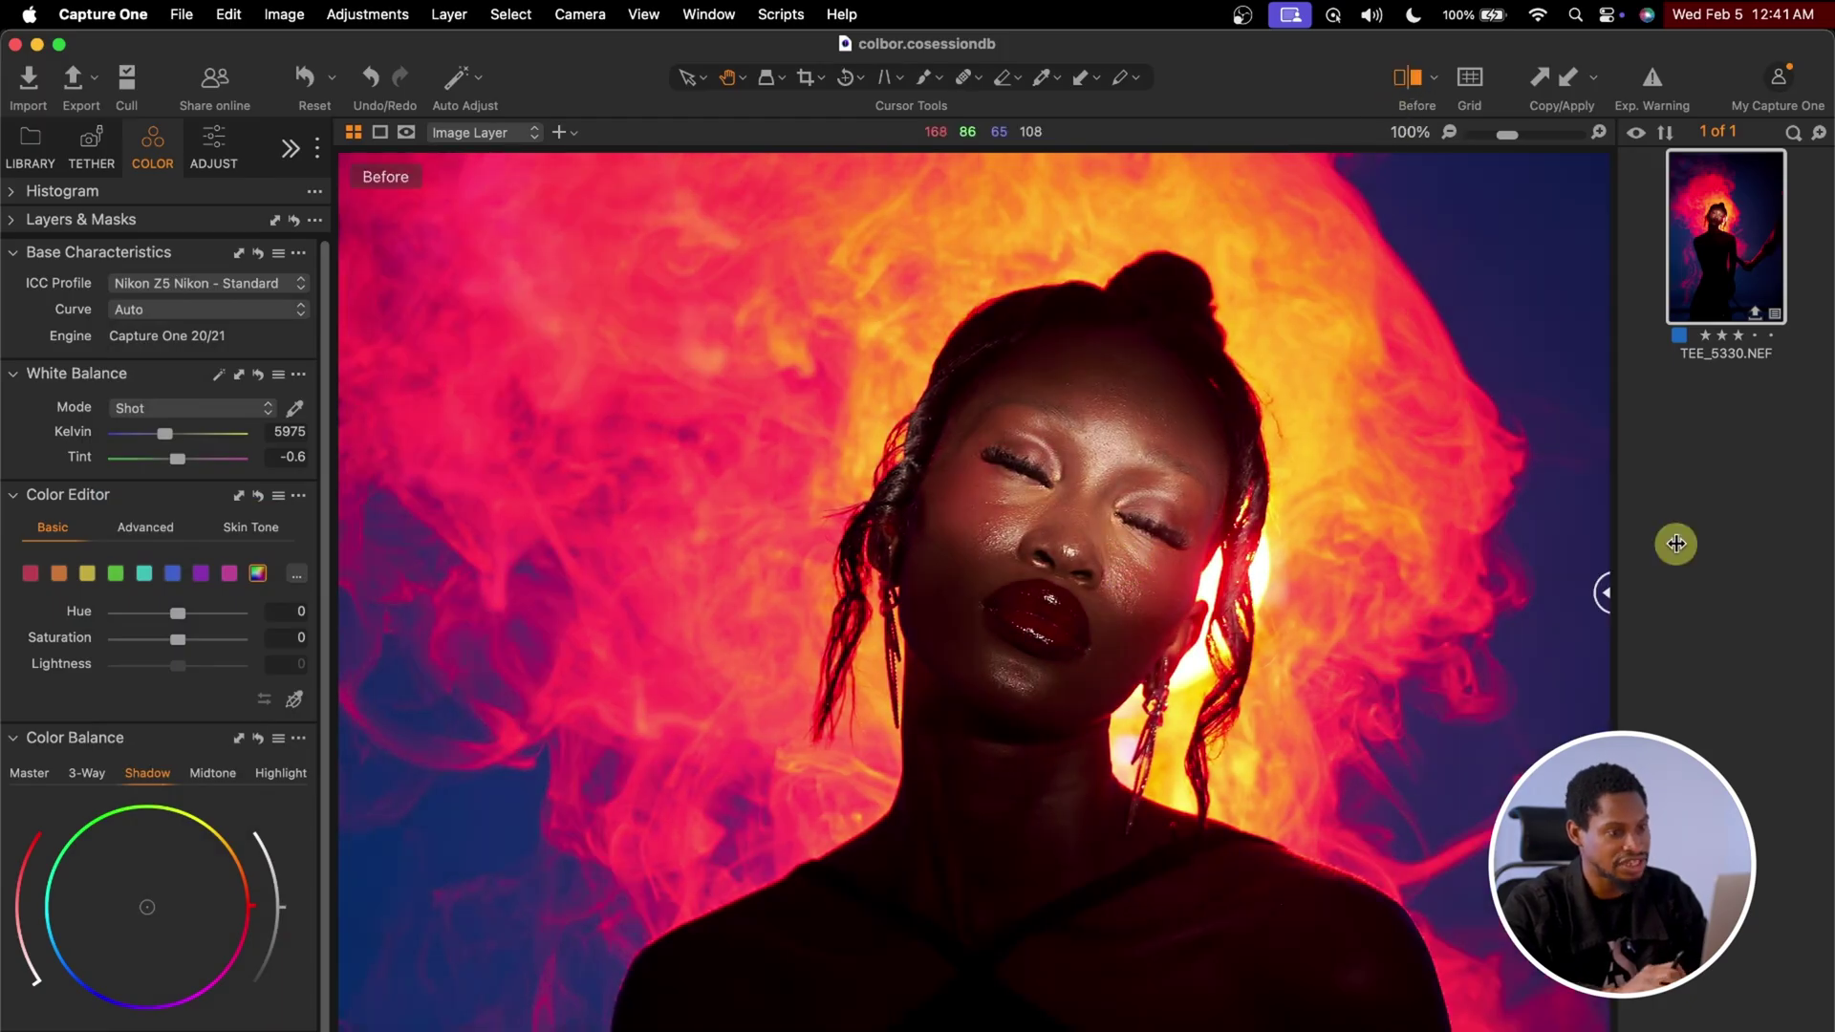
left_click_drag(1676, 543, 233, 736)
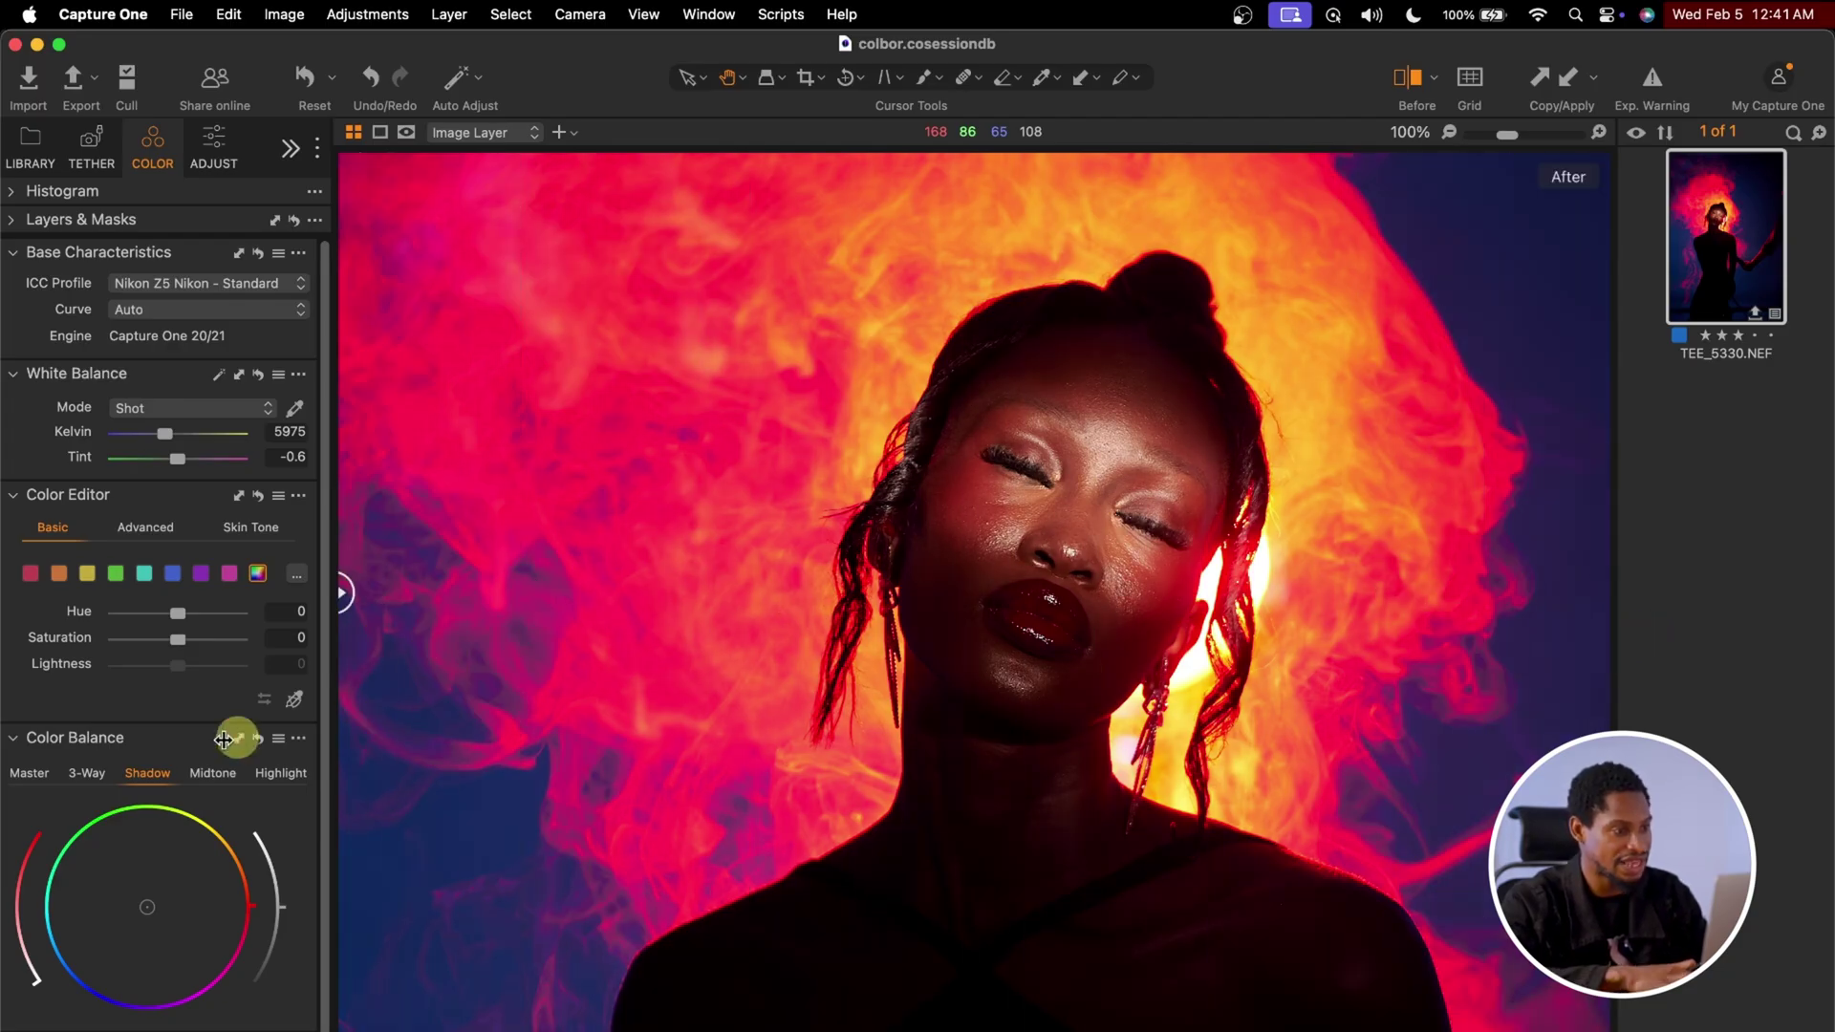
left_click(1068, 504)
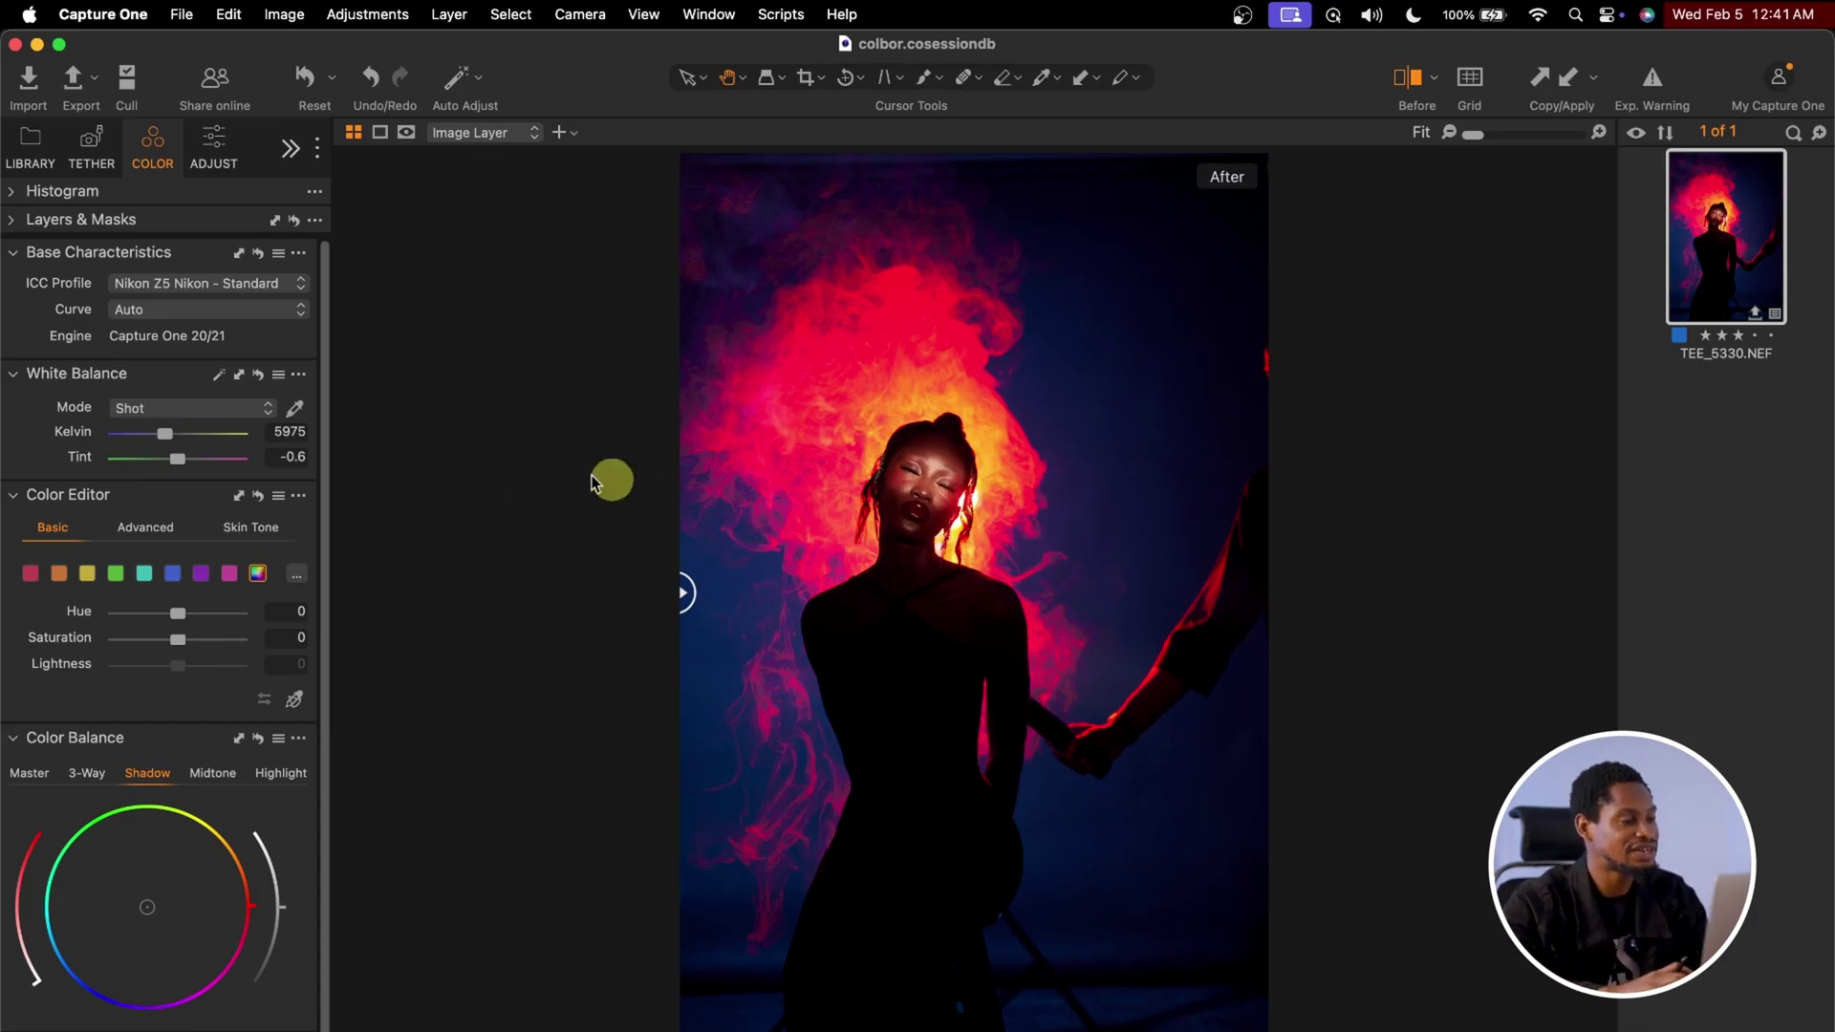
Step: Add a new filled adjustment layer above the image layer
left_click(214, 141)
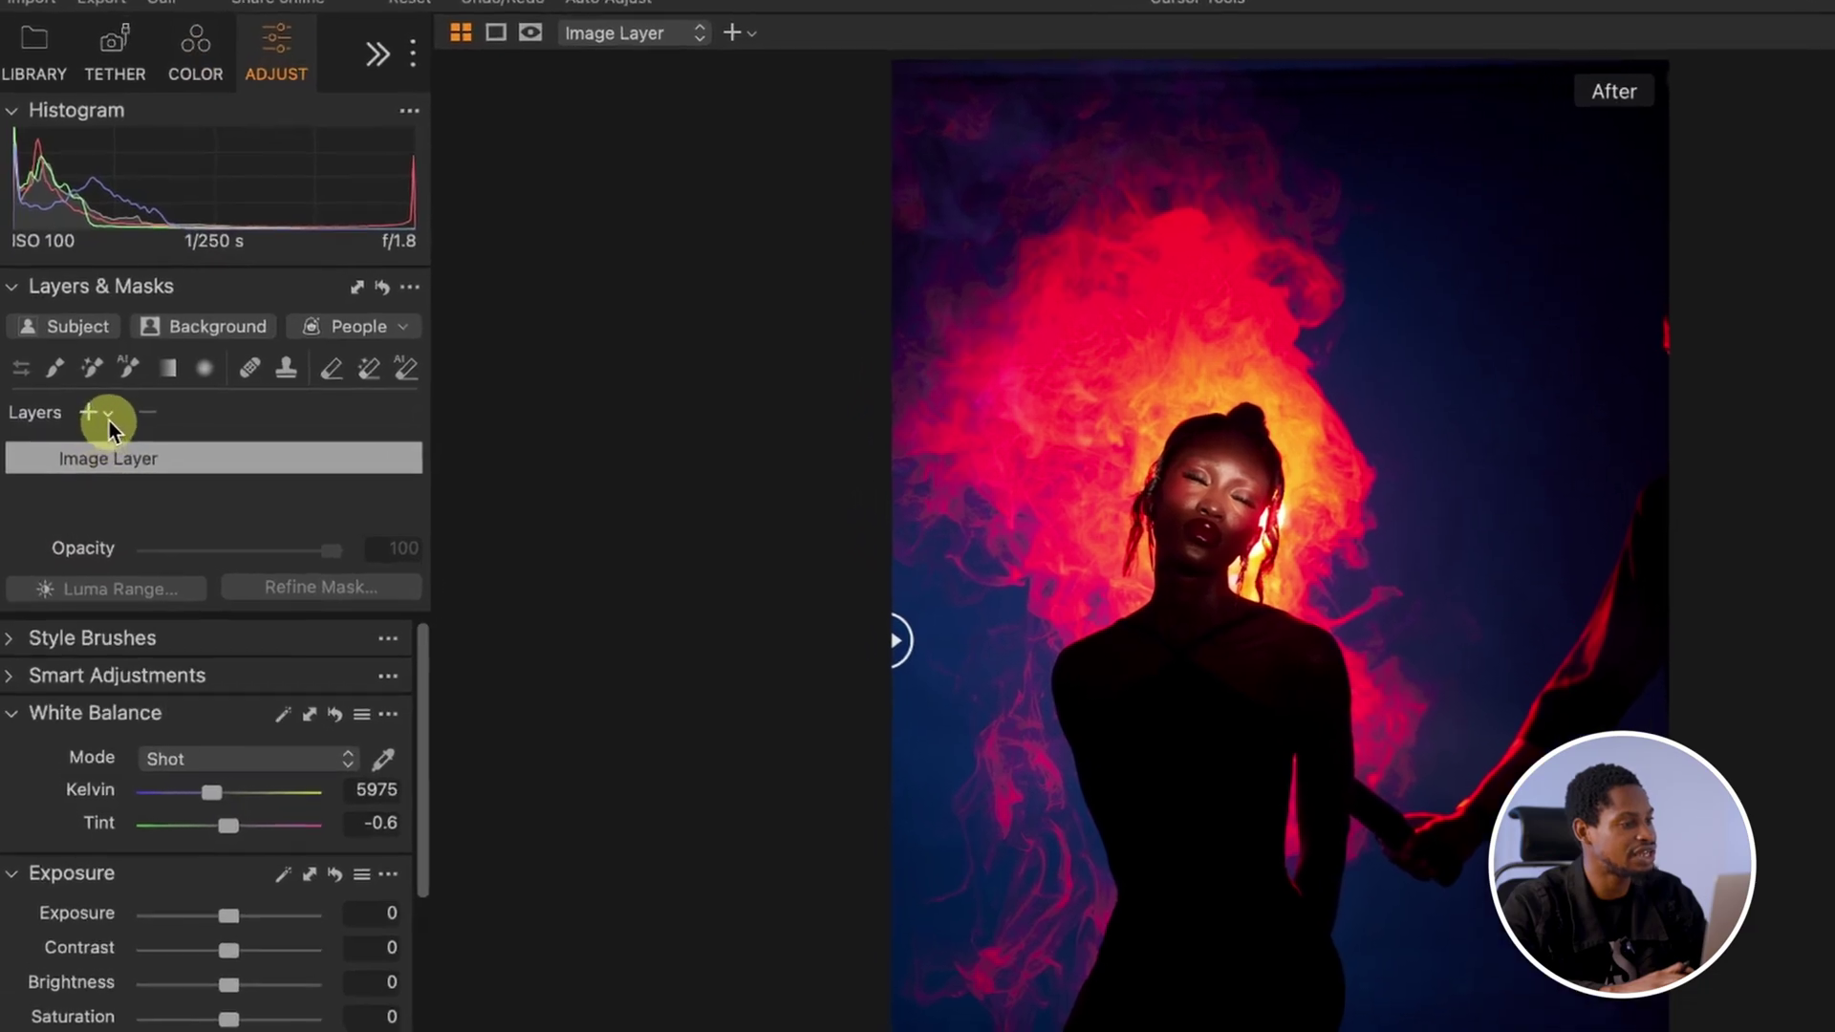
left_click(70, 419)
left_click(220, 469)
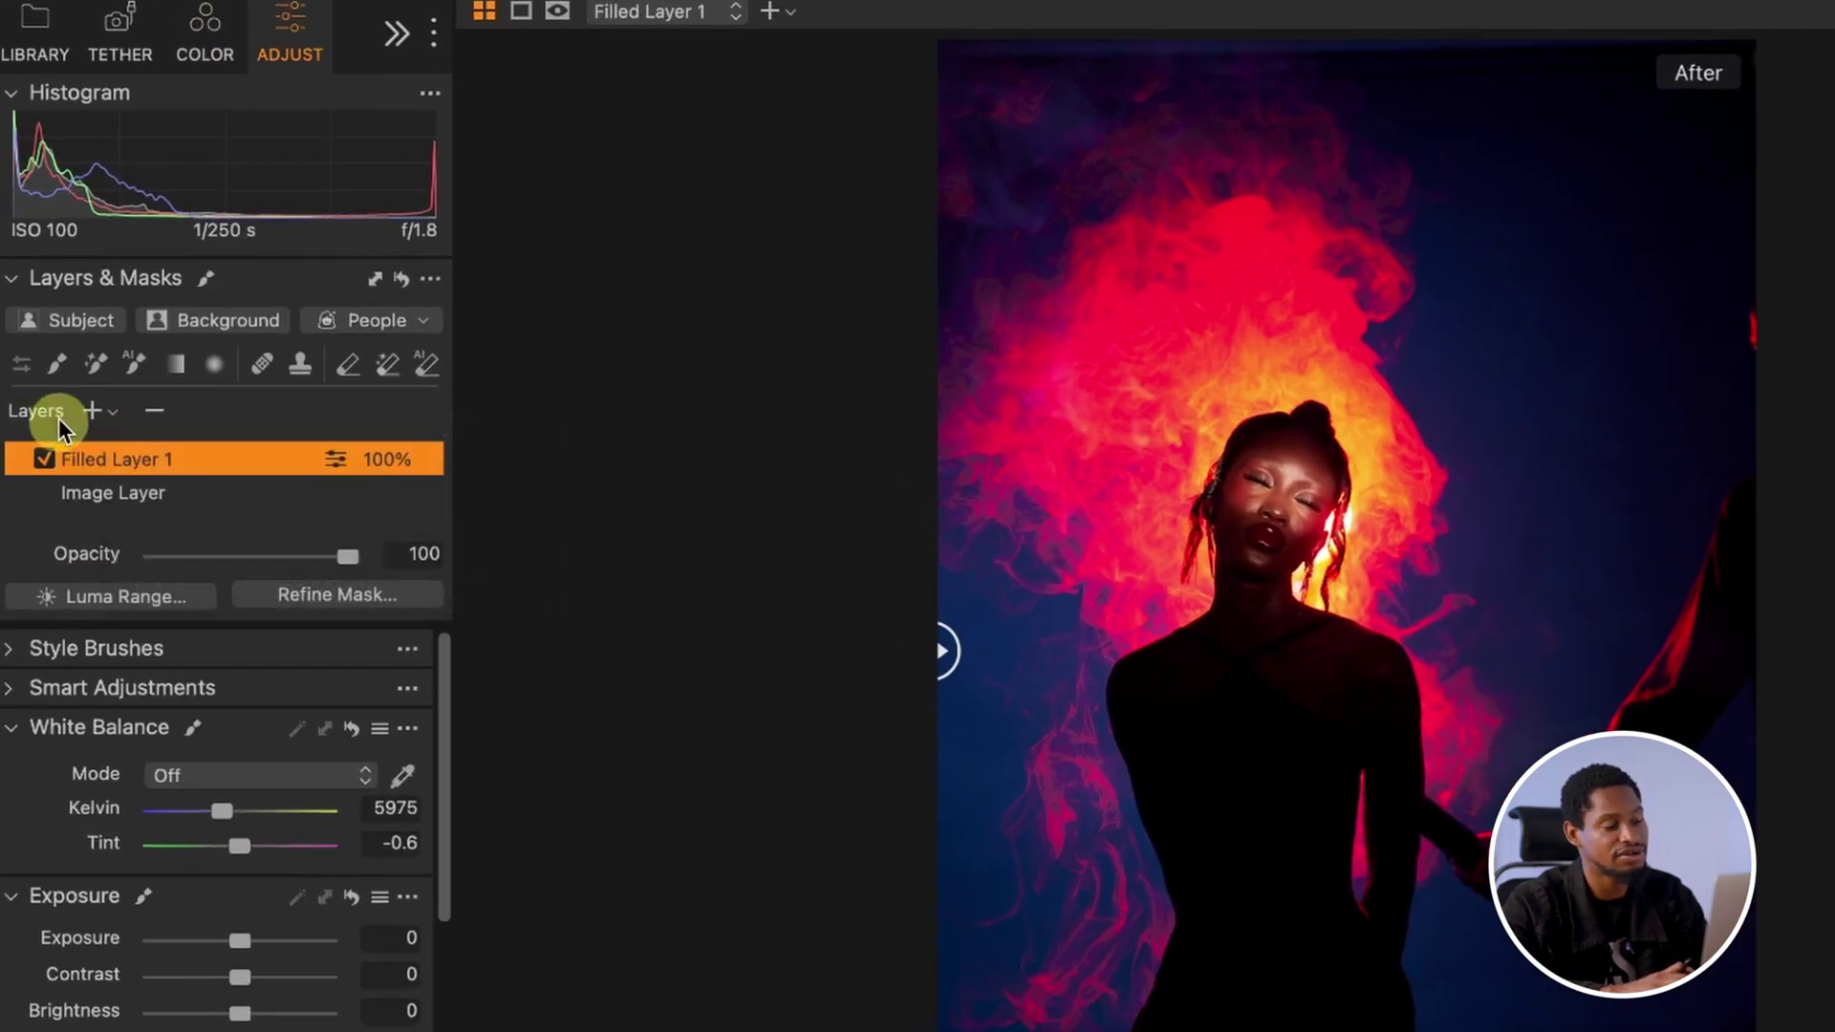
left_click(117, 410)
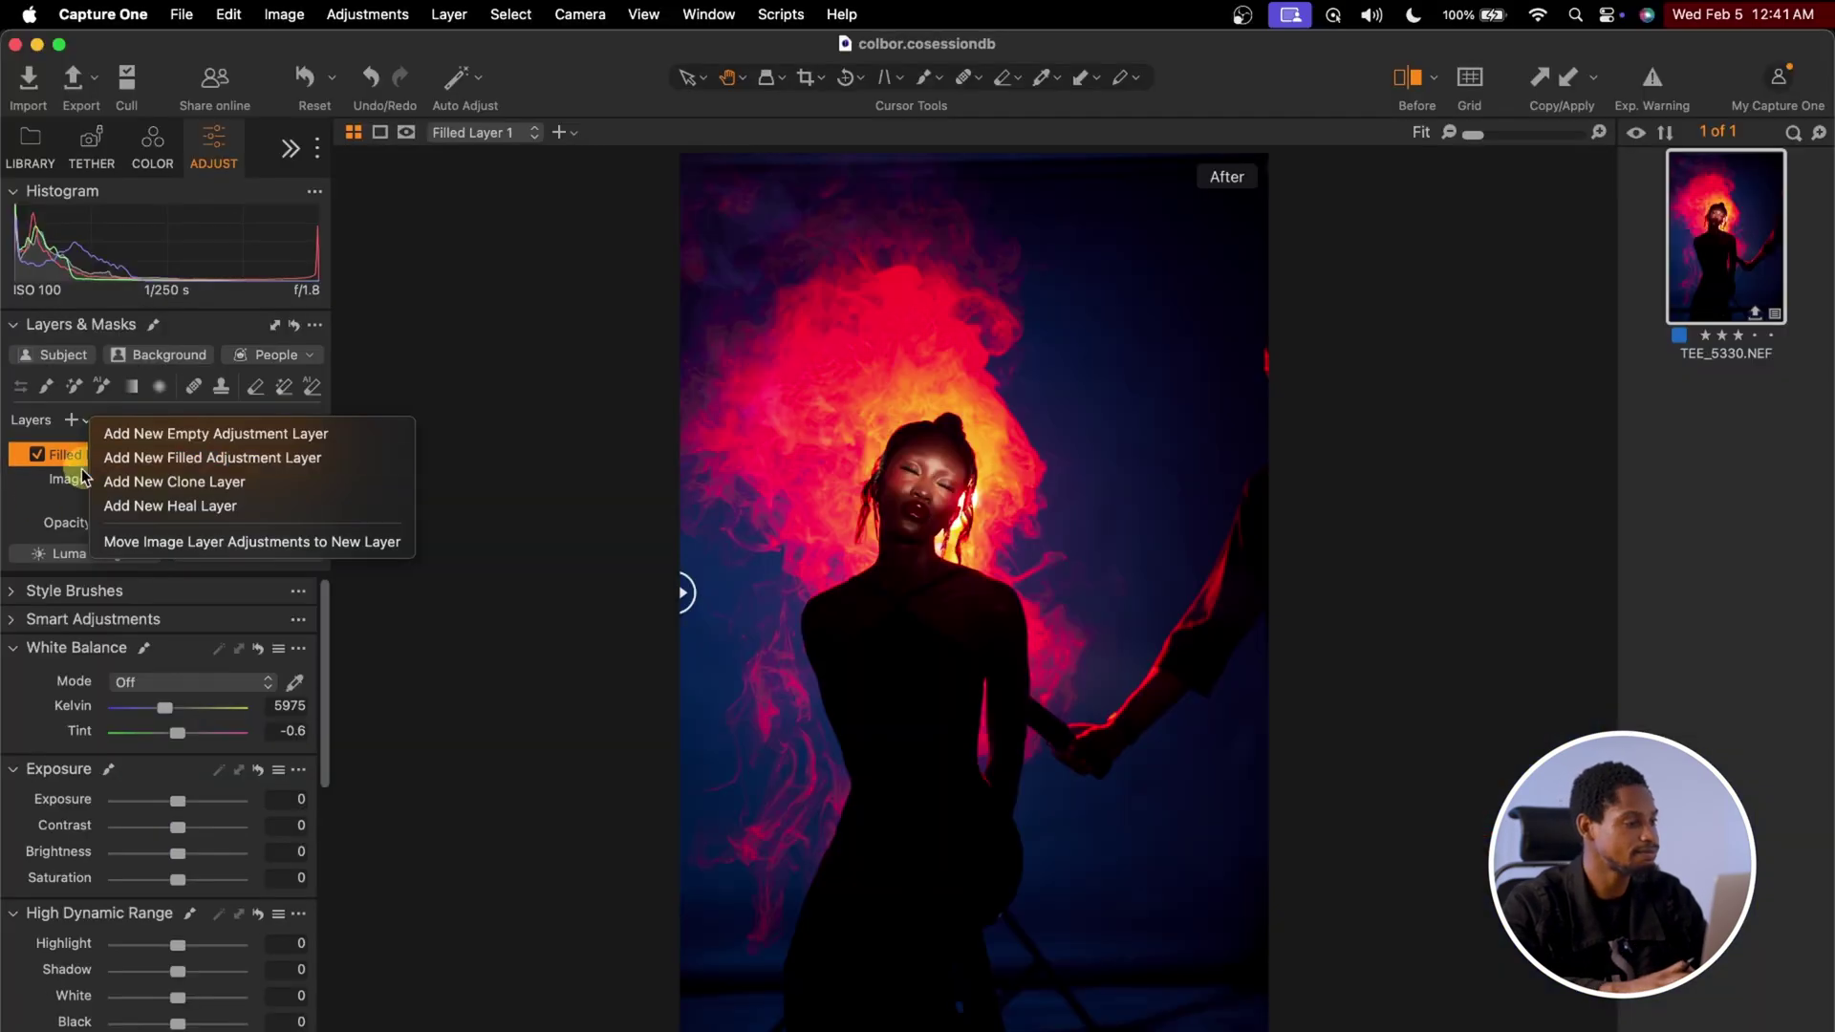
left_click(44, 524)
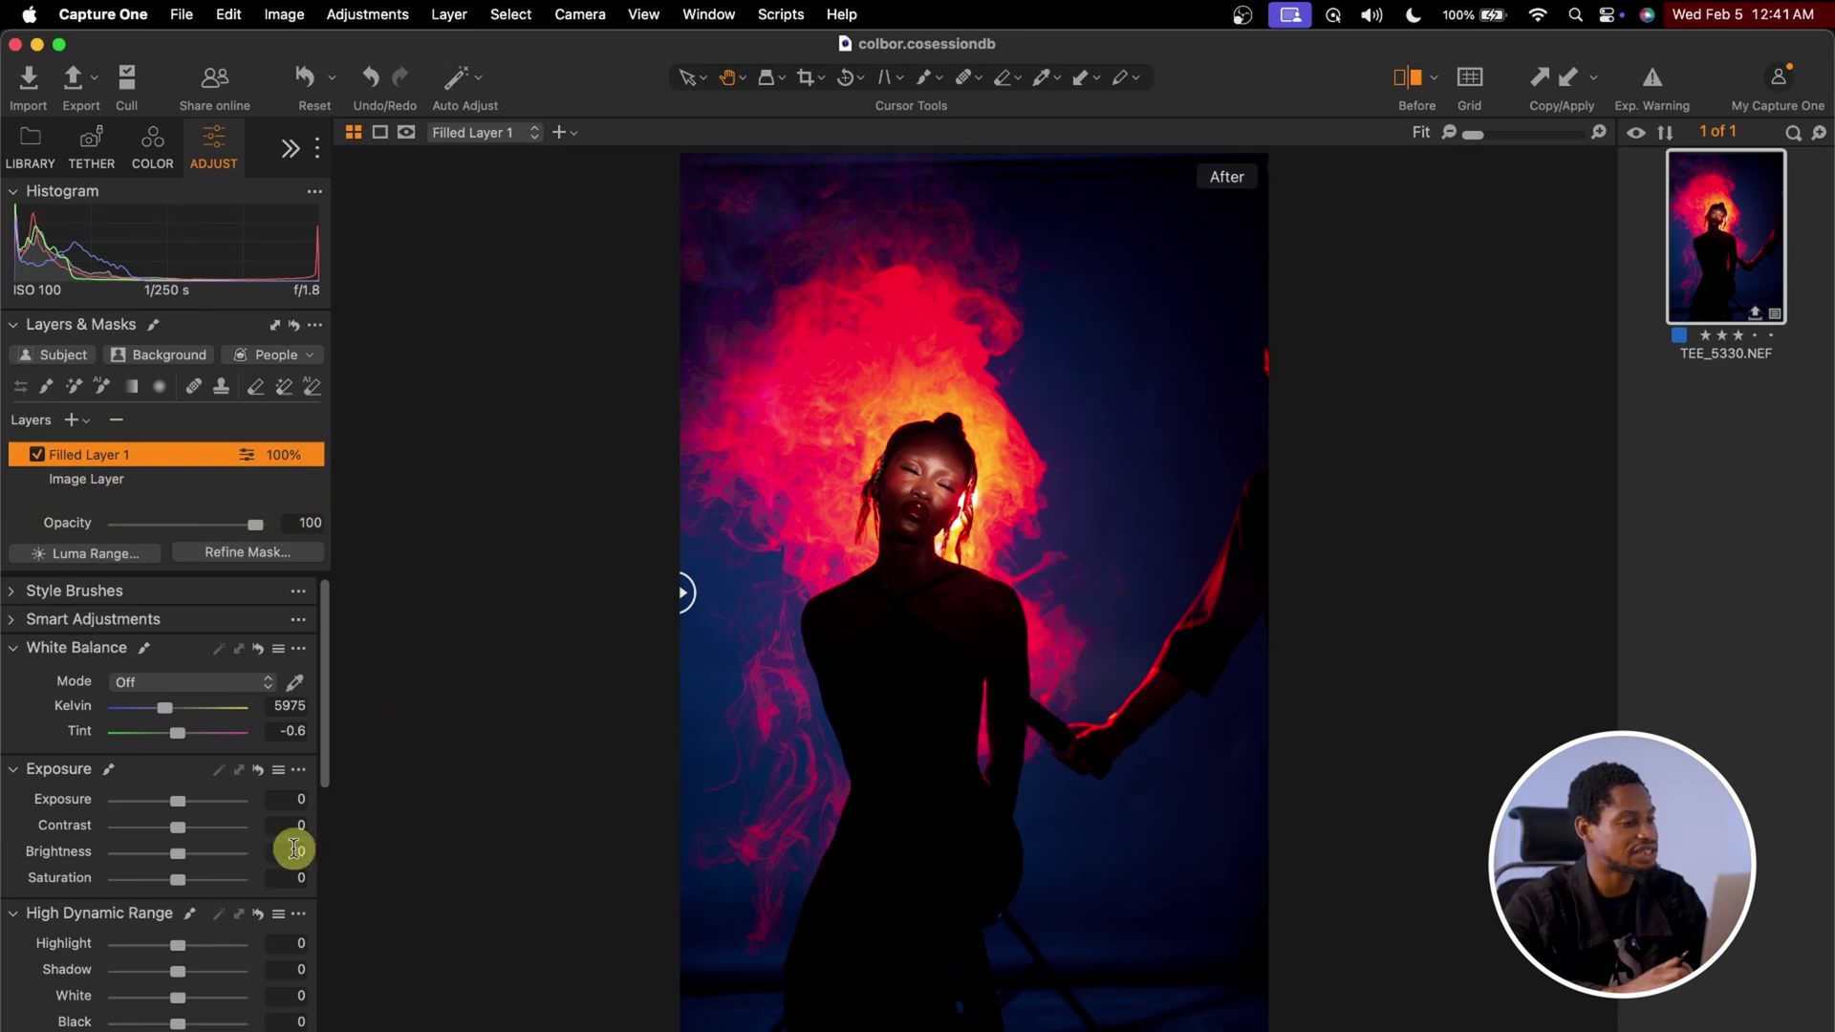
Step: Set the filled layer's Exposure to 0.19 and Contrast to 5
scroll(225, 917, "down", 2)
scroll(225, 917, "down", 2)
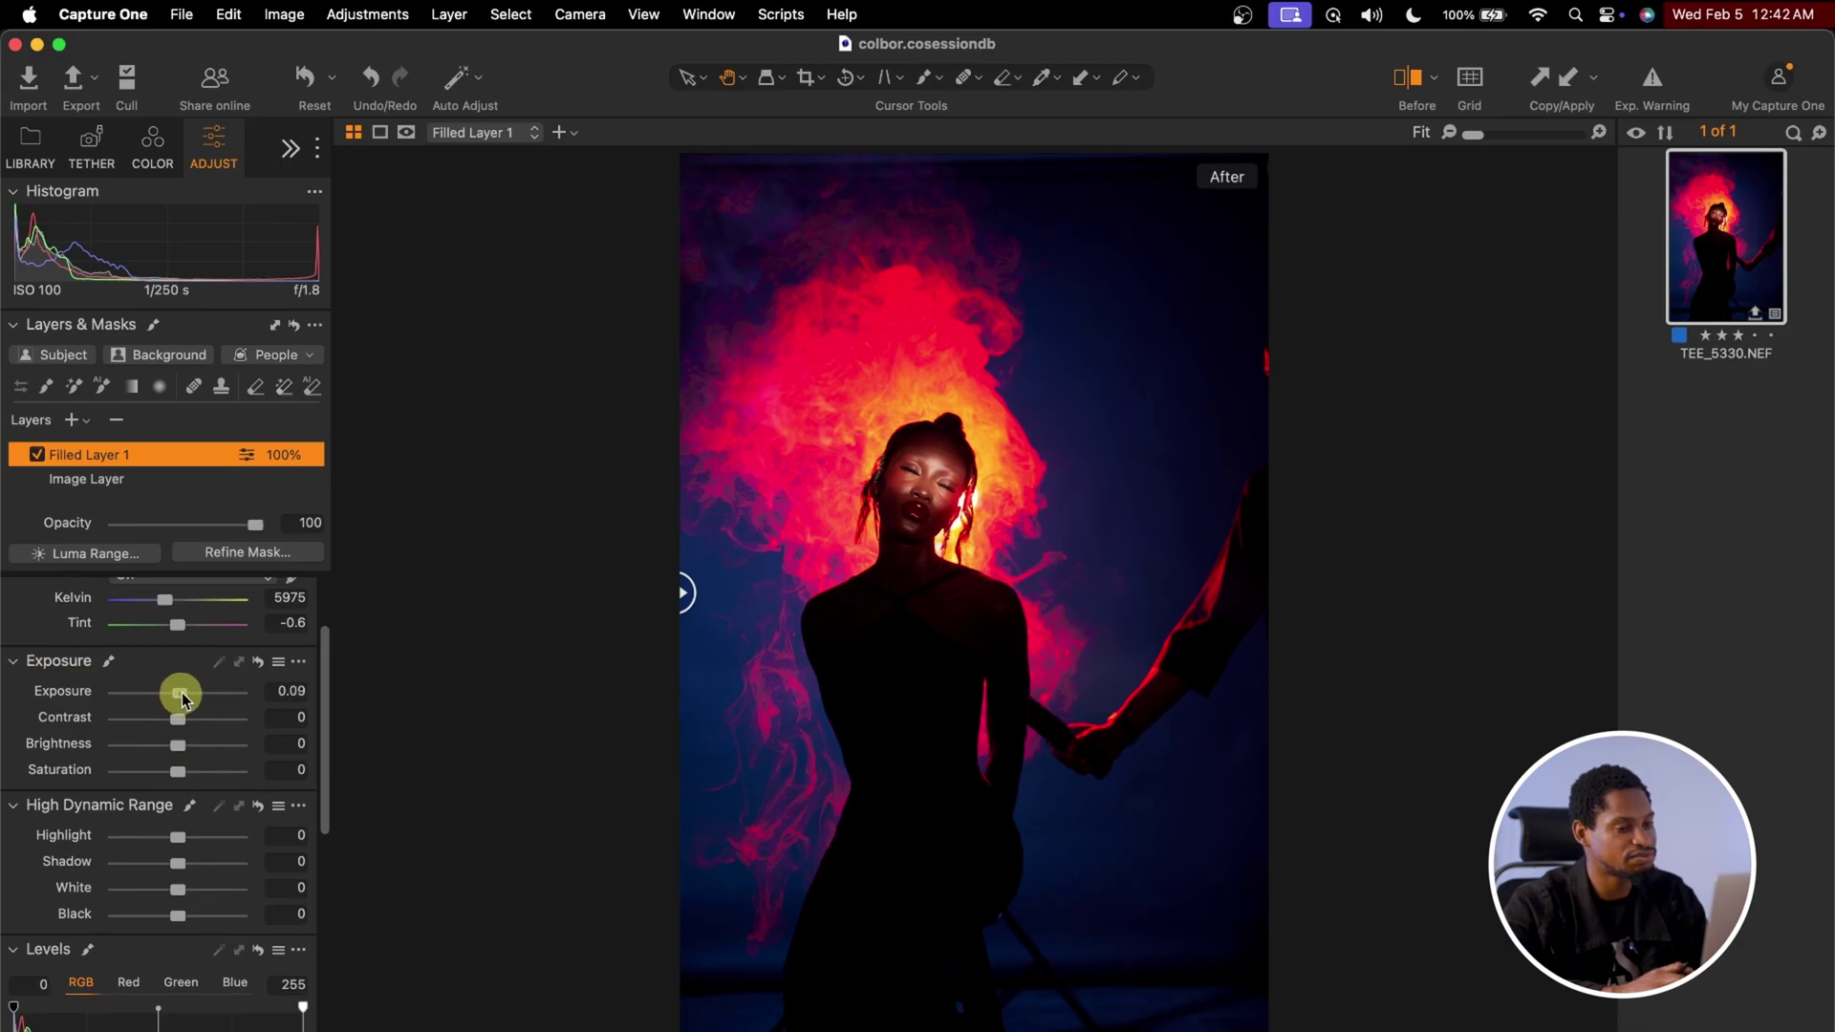
left_click_drag(180, 698, 182, 700)
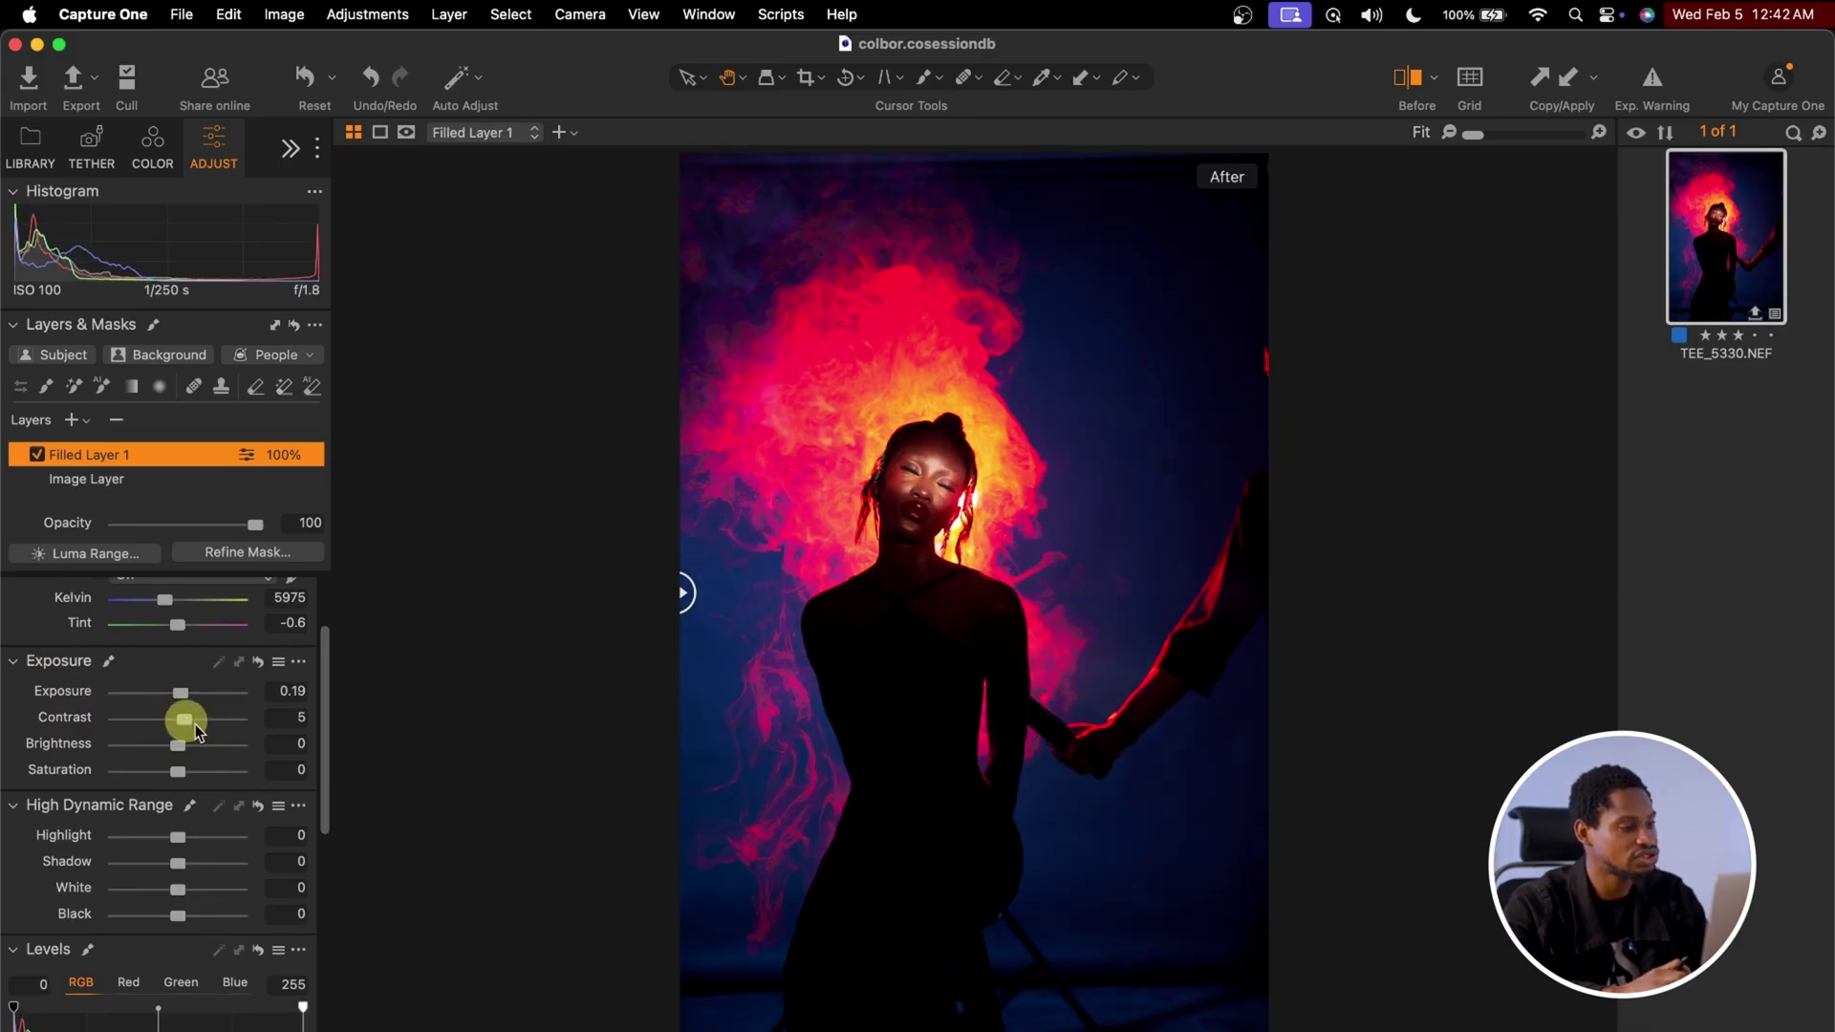
Step: Set the filled layer's High Dynamic Range to Highlight -13, Black -9 and Shadow 11, and check the before/after comparison
scroll(244, 860, "down", 2)
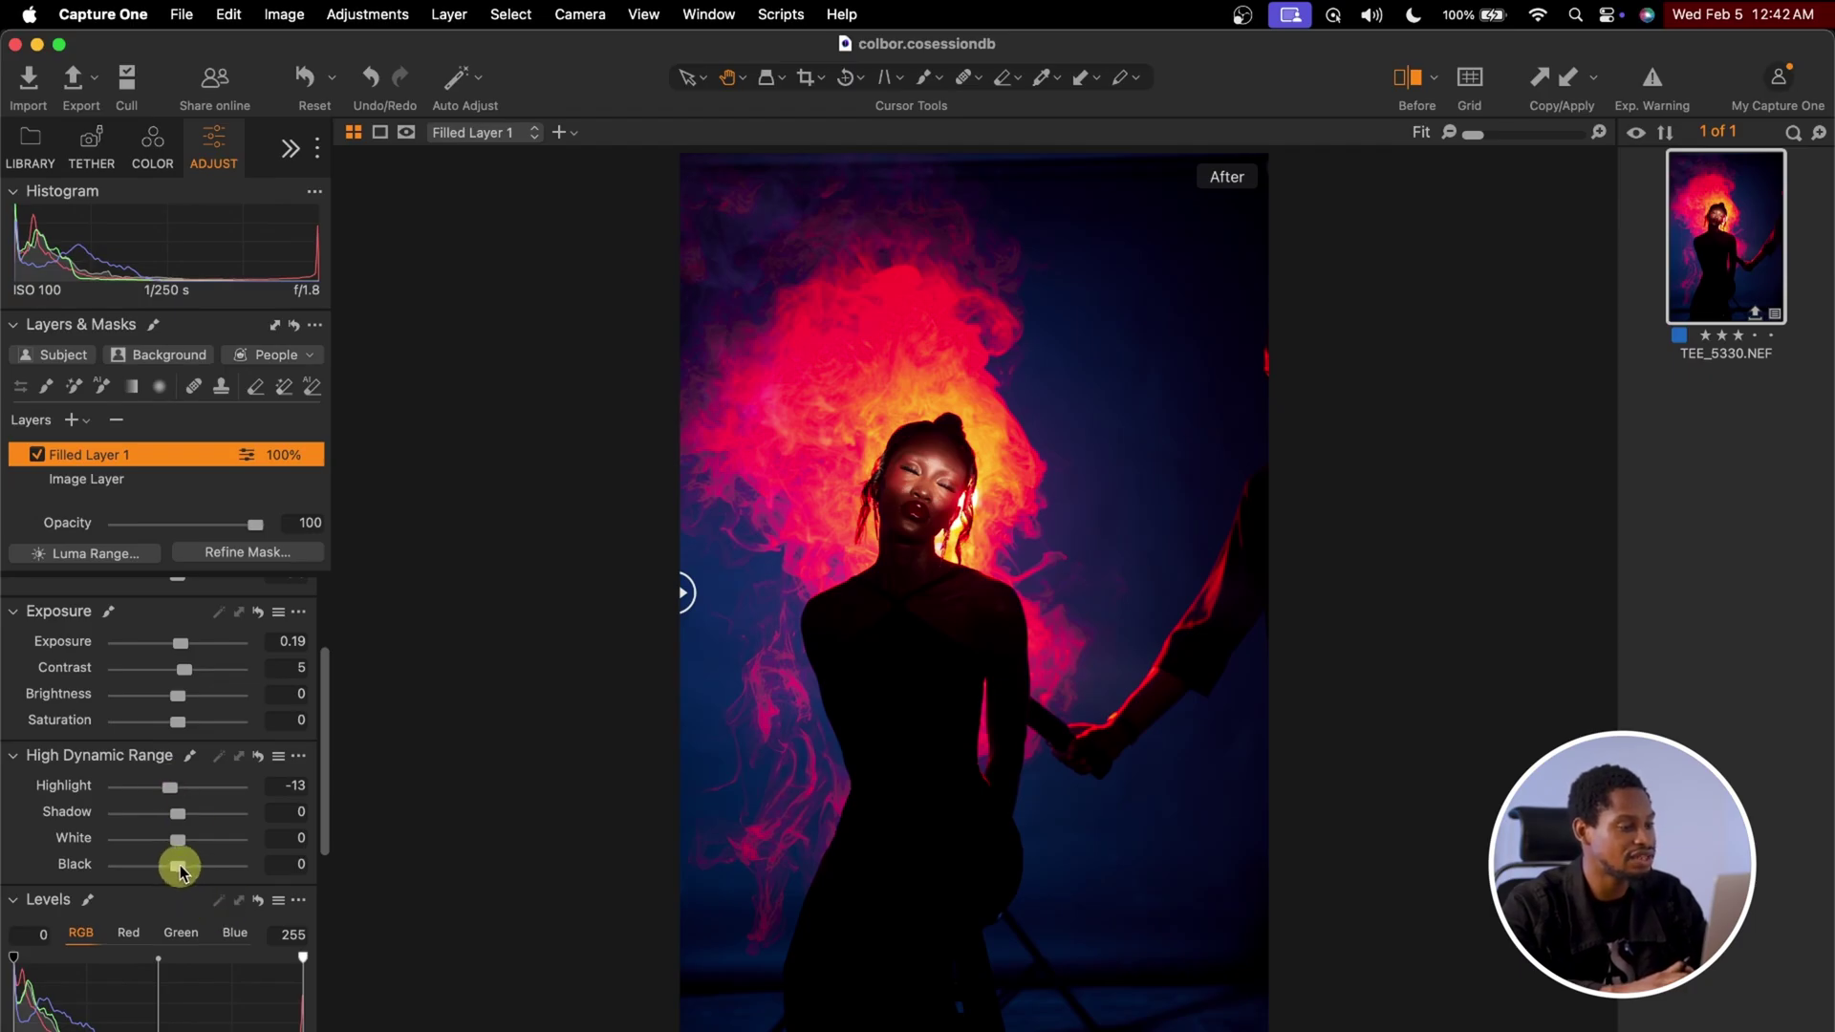
left_click_drag(180, 869, 175, 870)
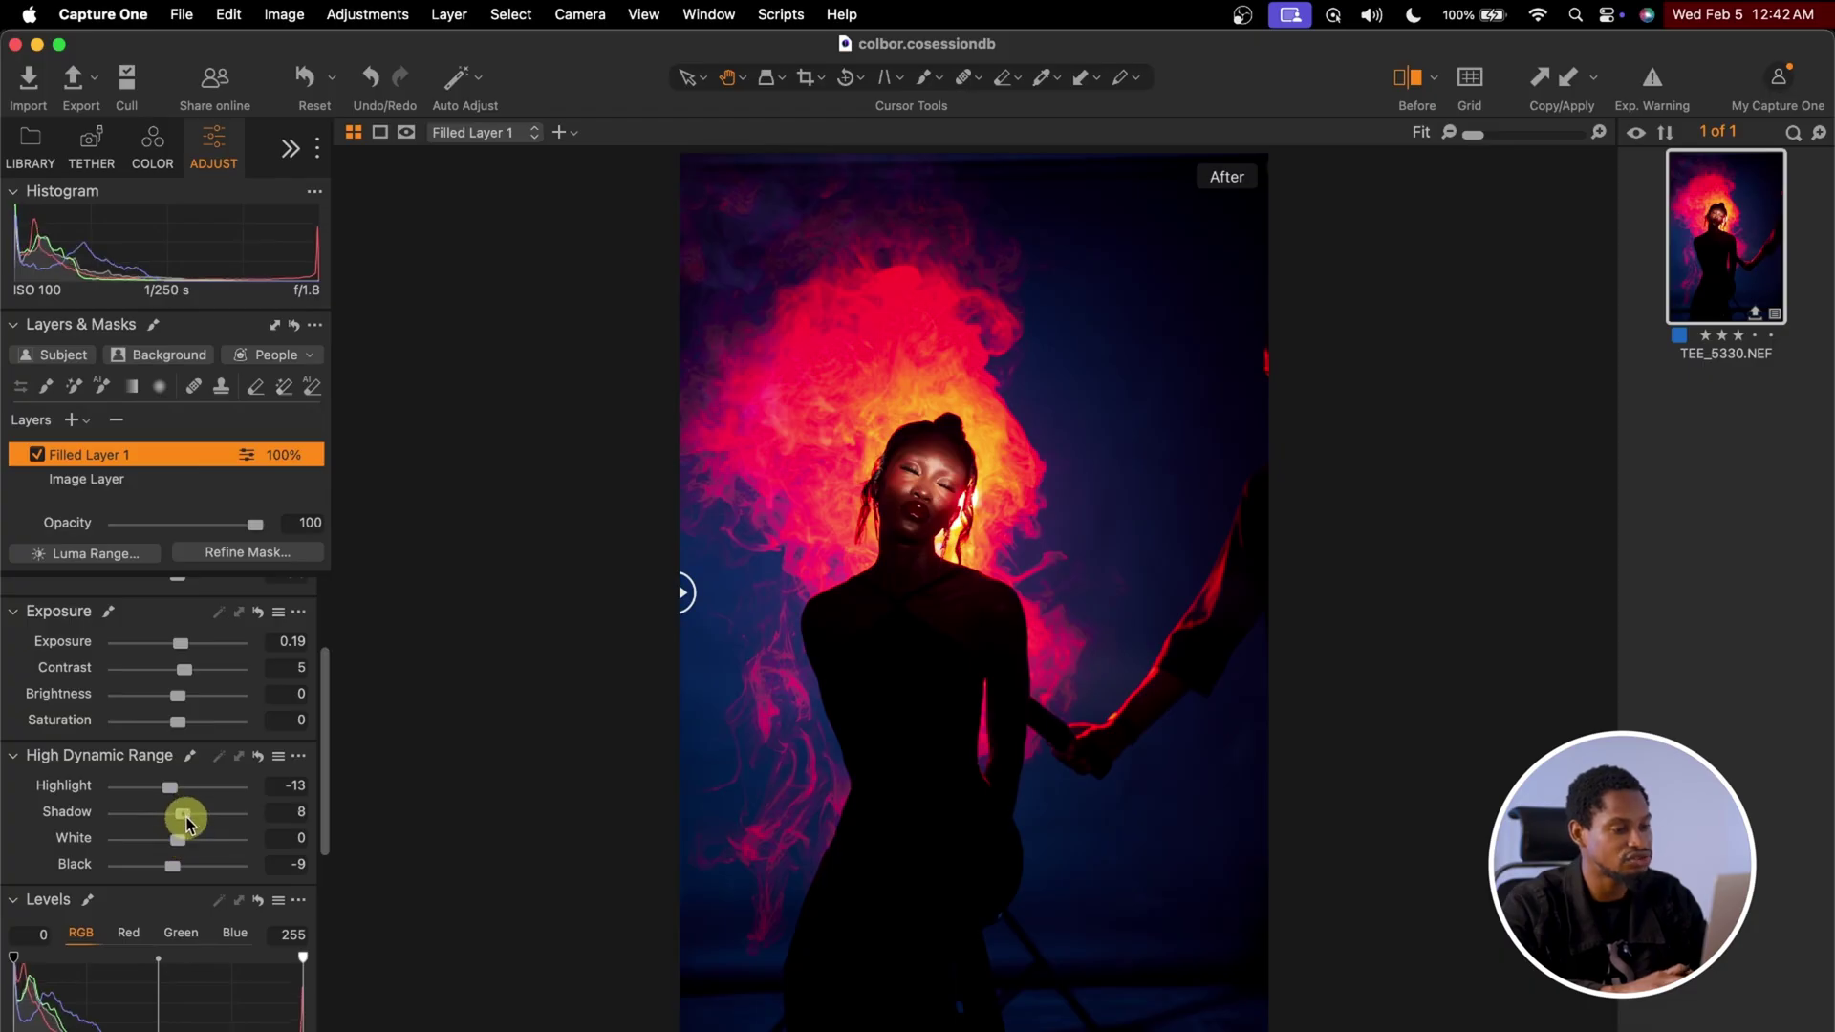
left_click_drag(191, 823, 190, 824)
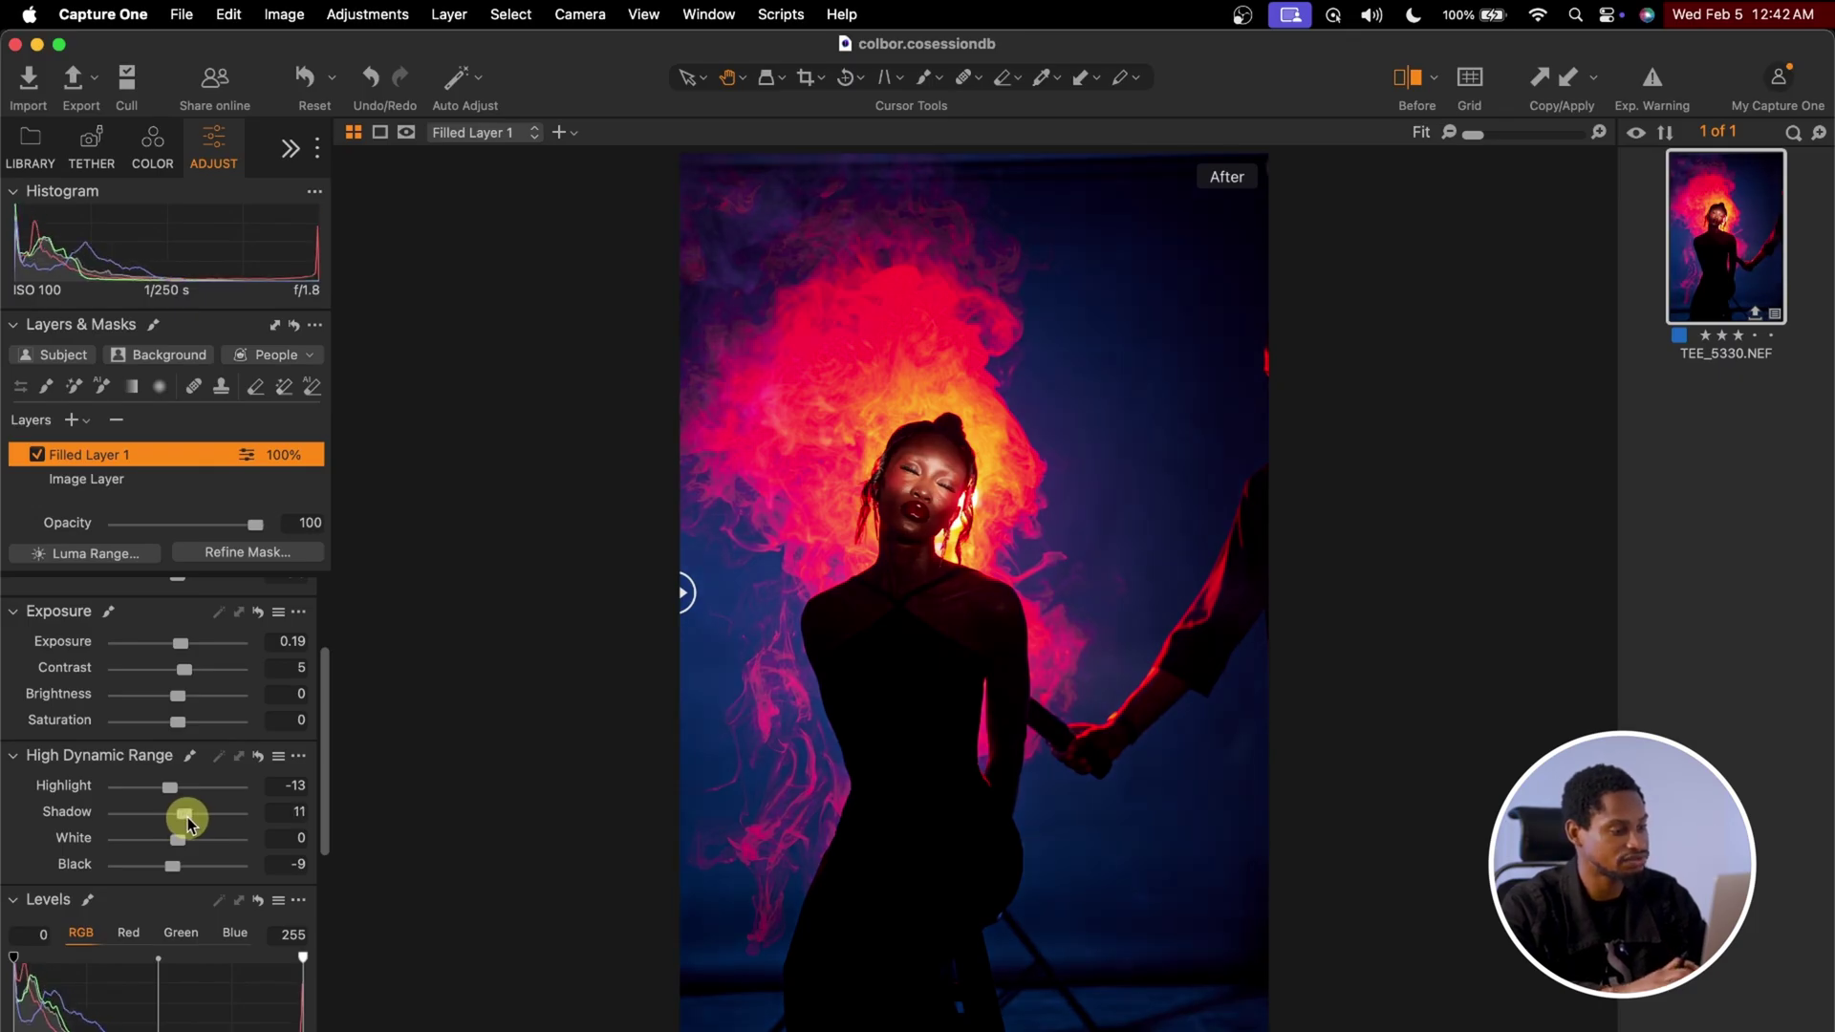
left_click_drag(680, 594, 418, 697)
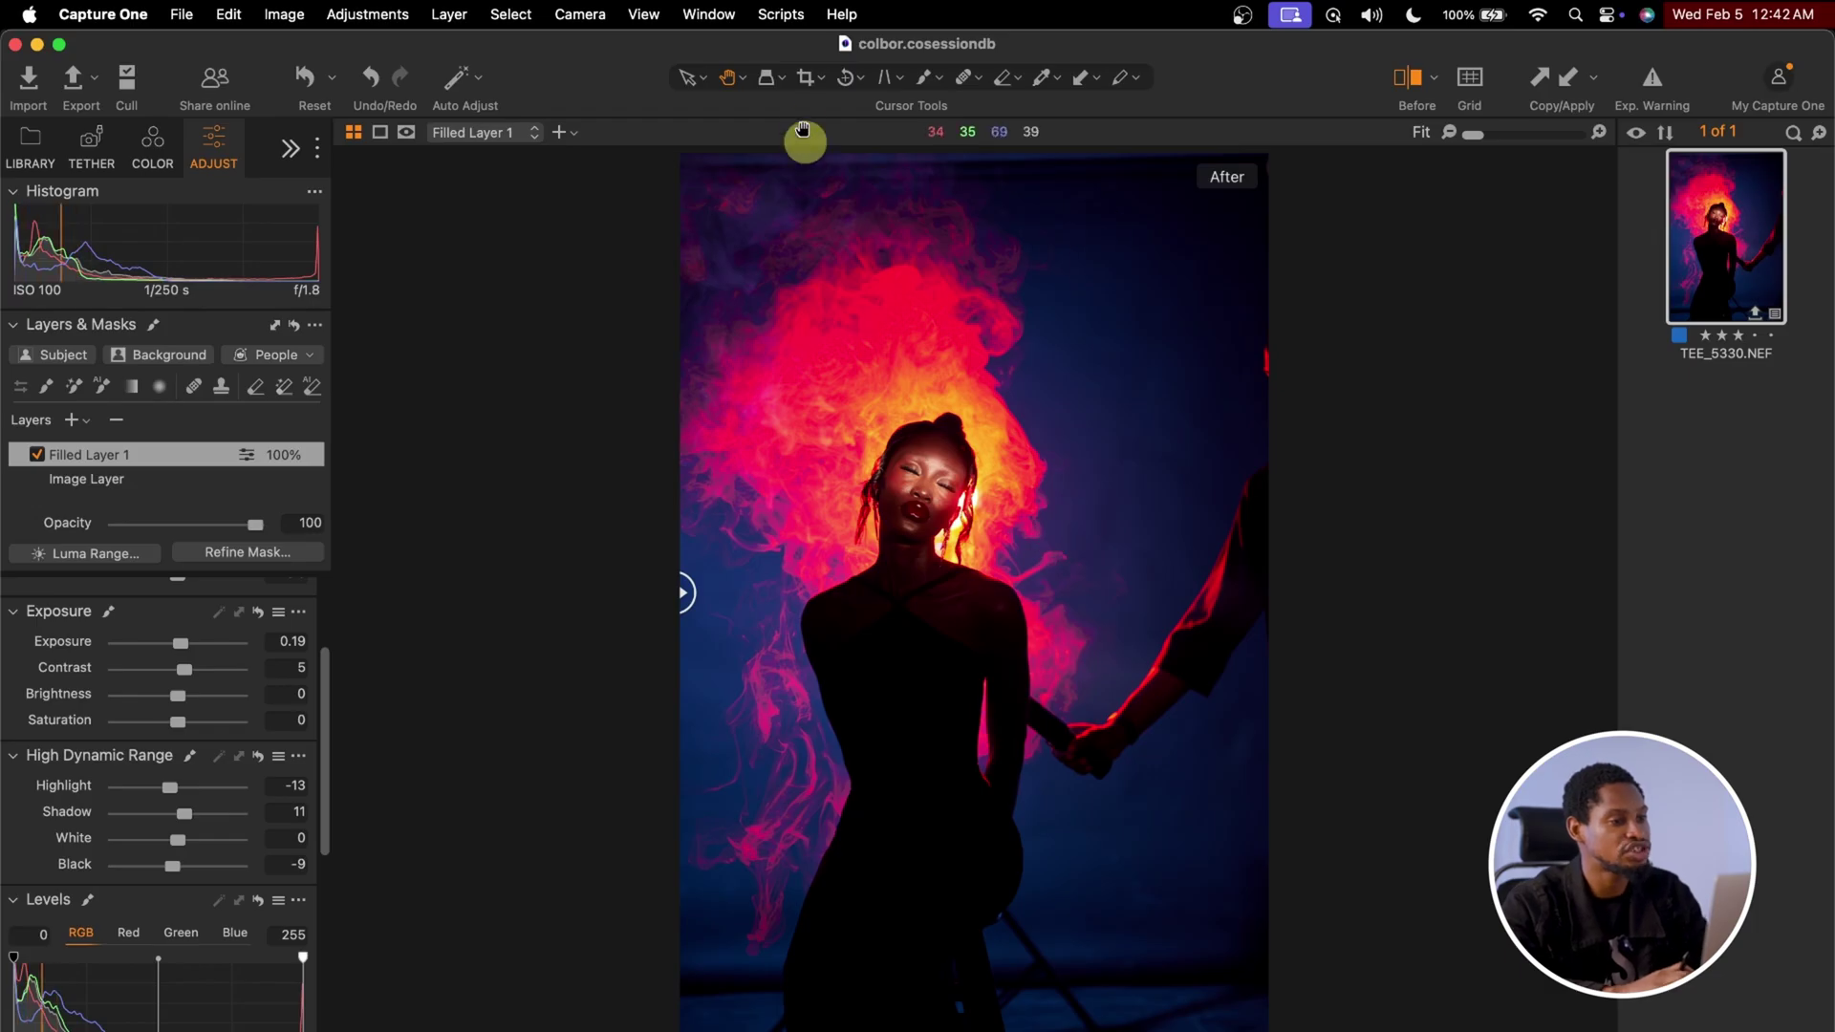
Step: Try a slightly rotated 4x5 crop of about 12.94 by 16.18 in around the woman, and undo it
left_click(822, 80)
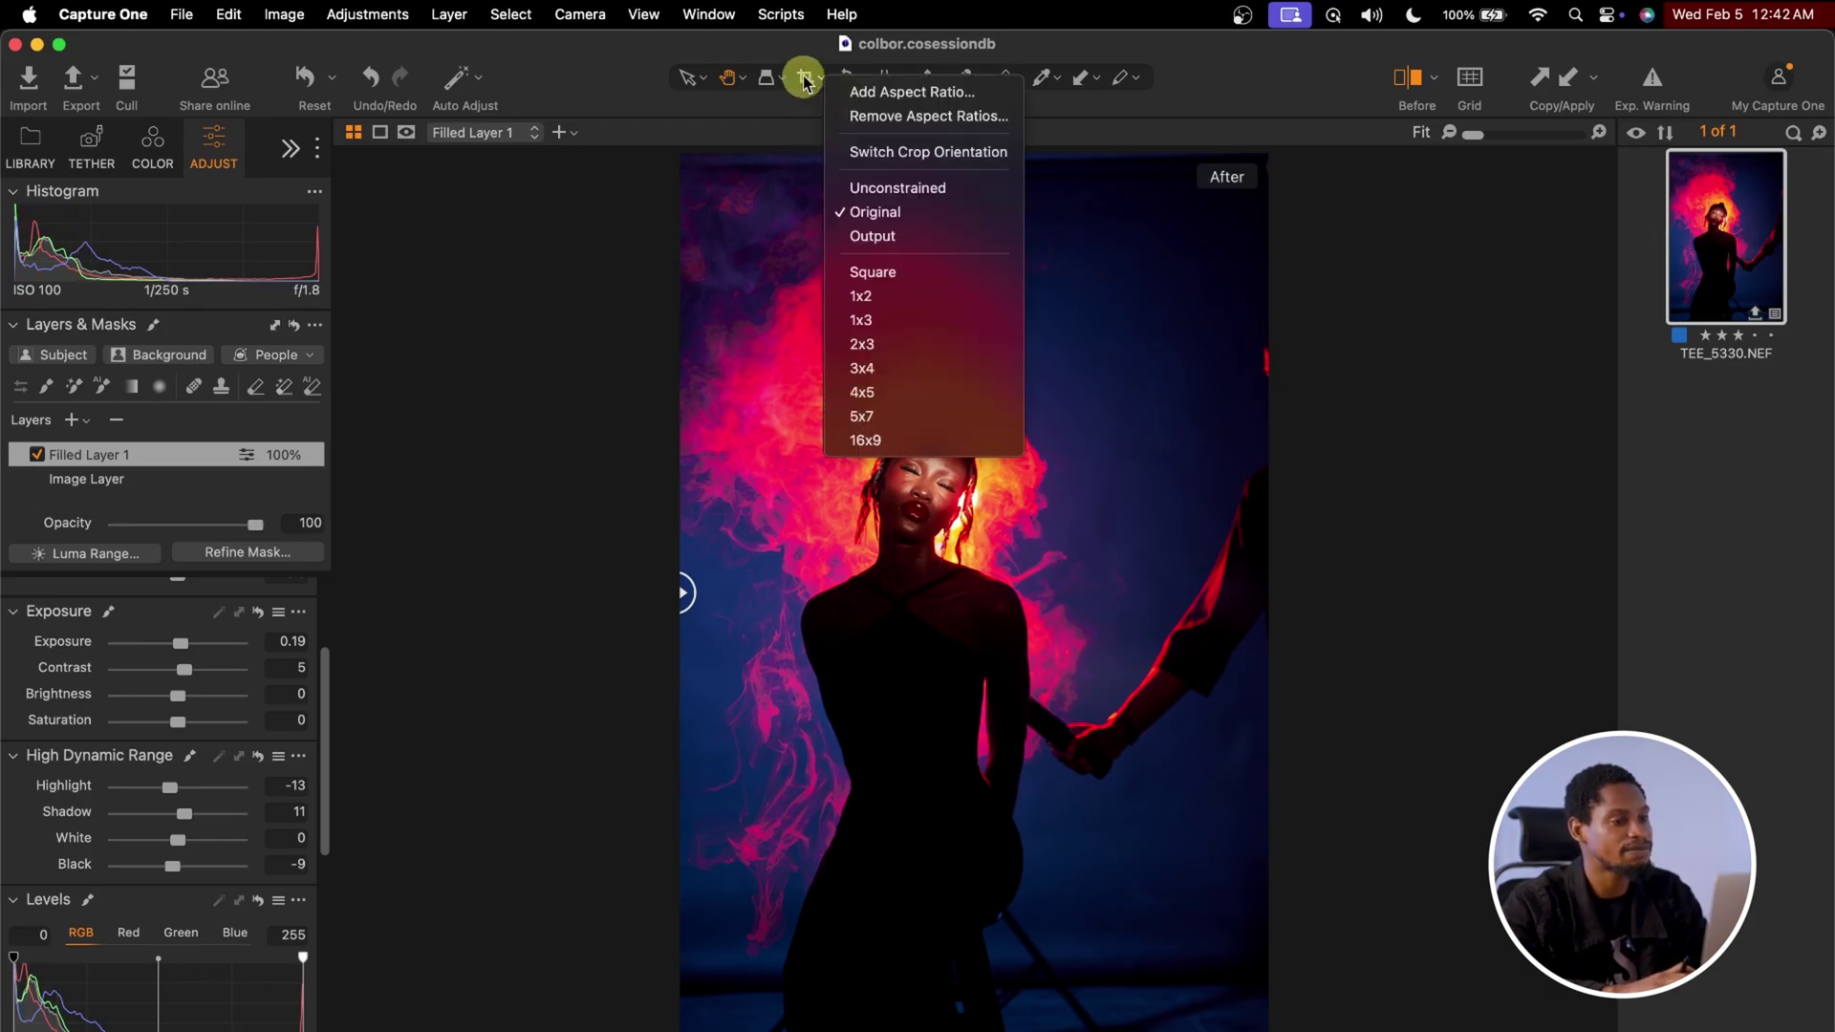
left_click(873, 392)
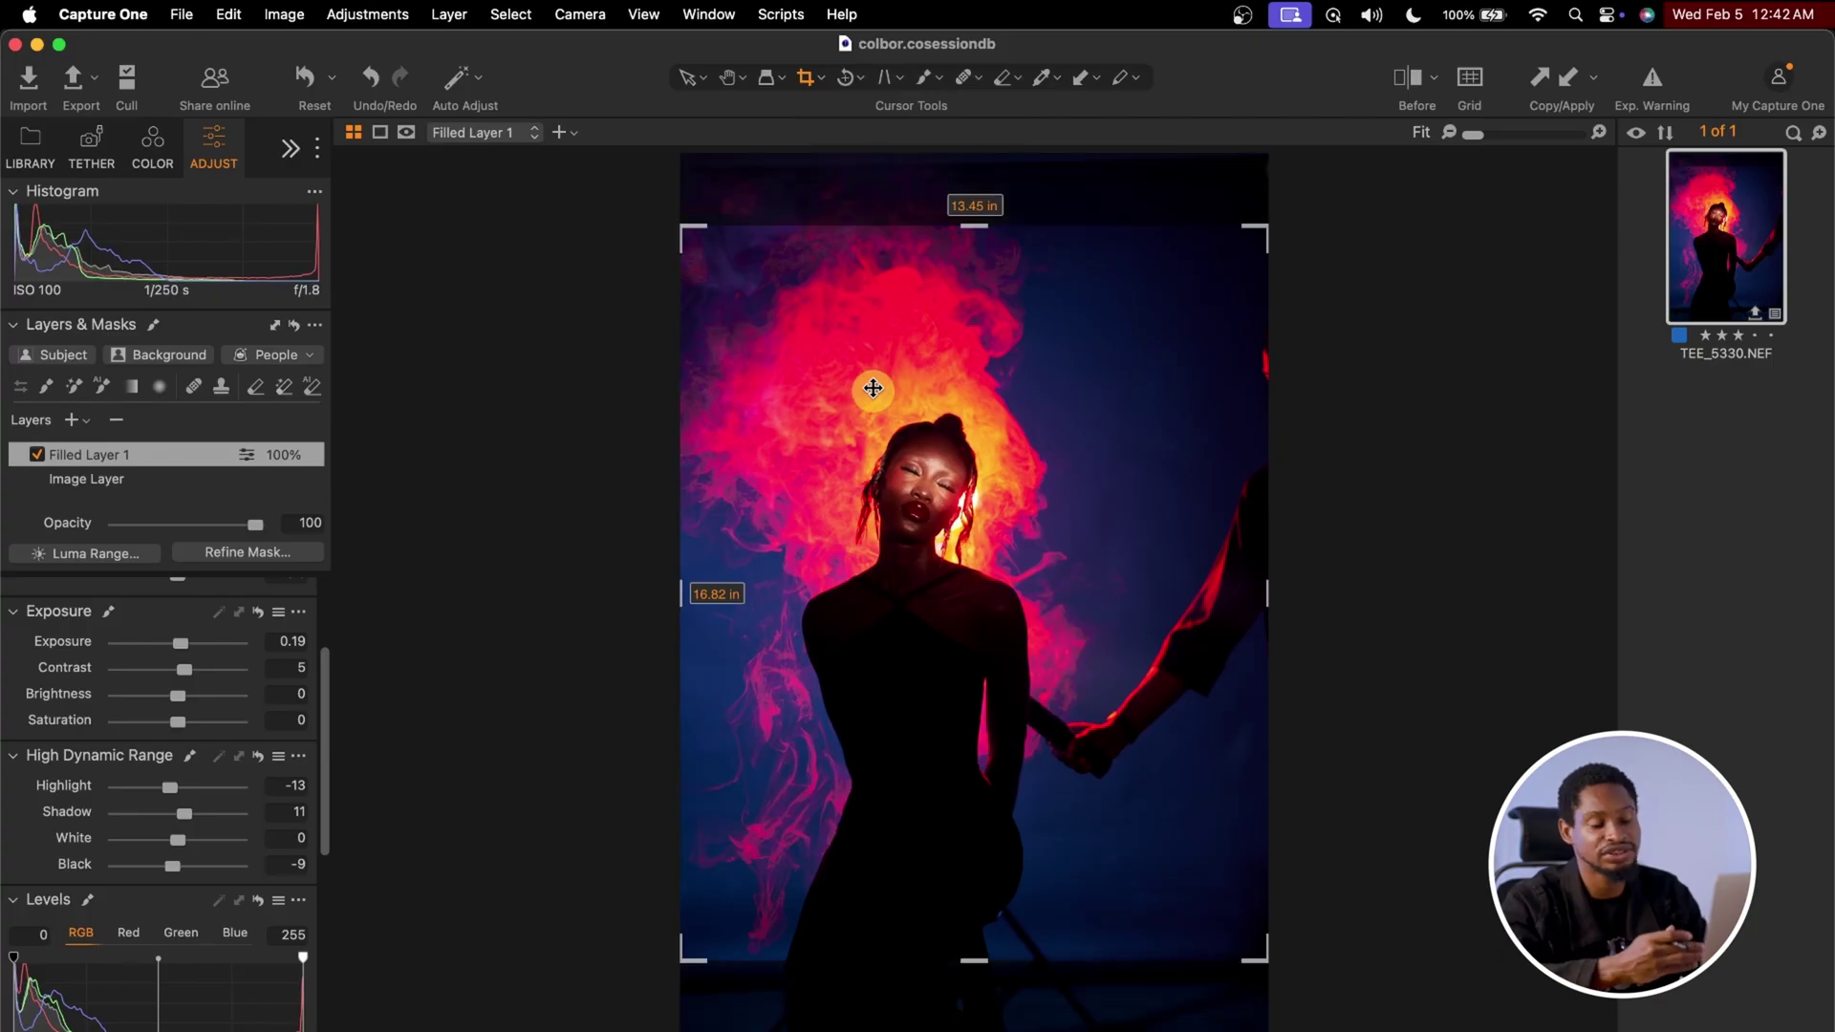
left_click_drag(954, 565, 951, 566)
left_click_drag(1235, 182, 1245, 190)
left_click_drag(1085, 541, 1065, 548)
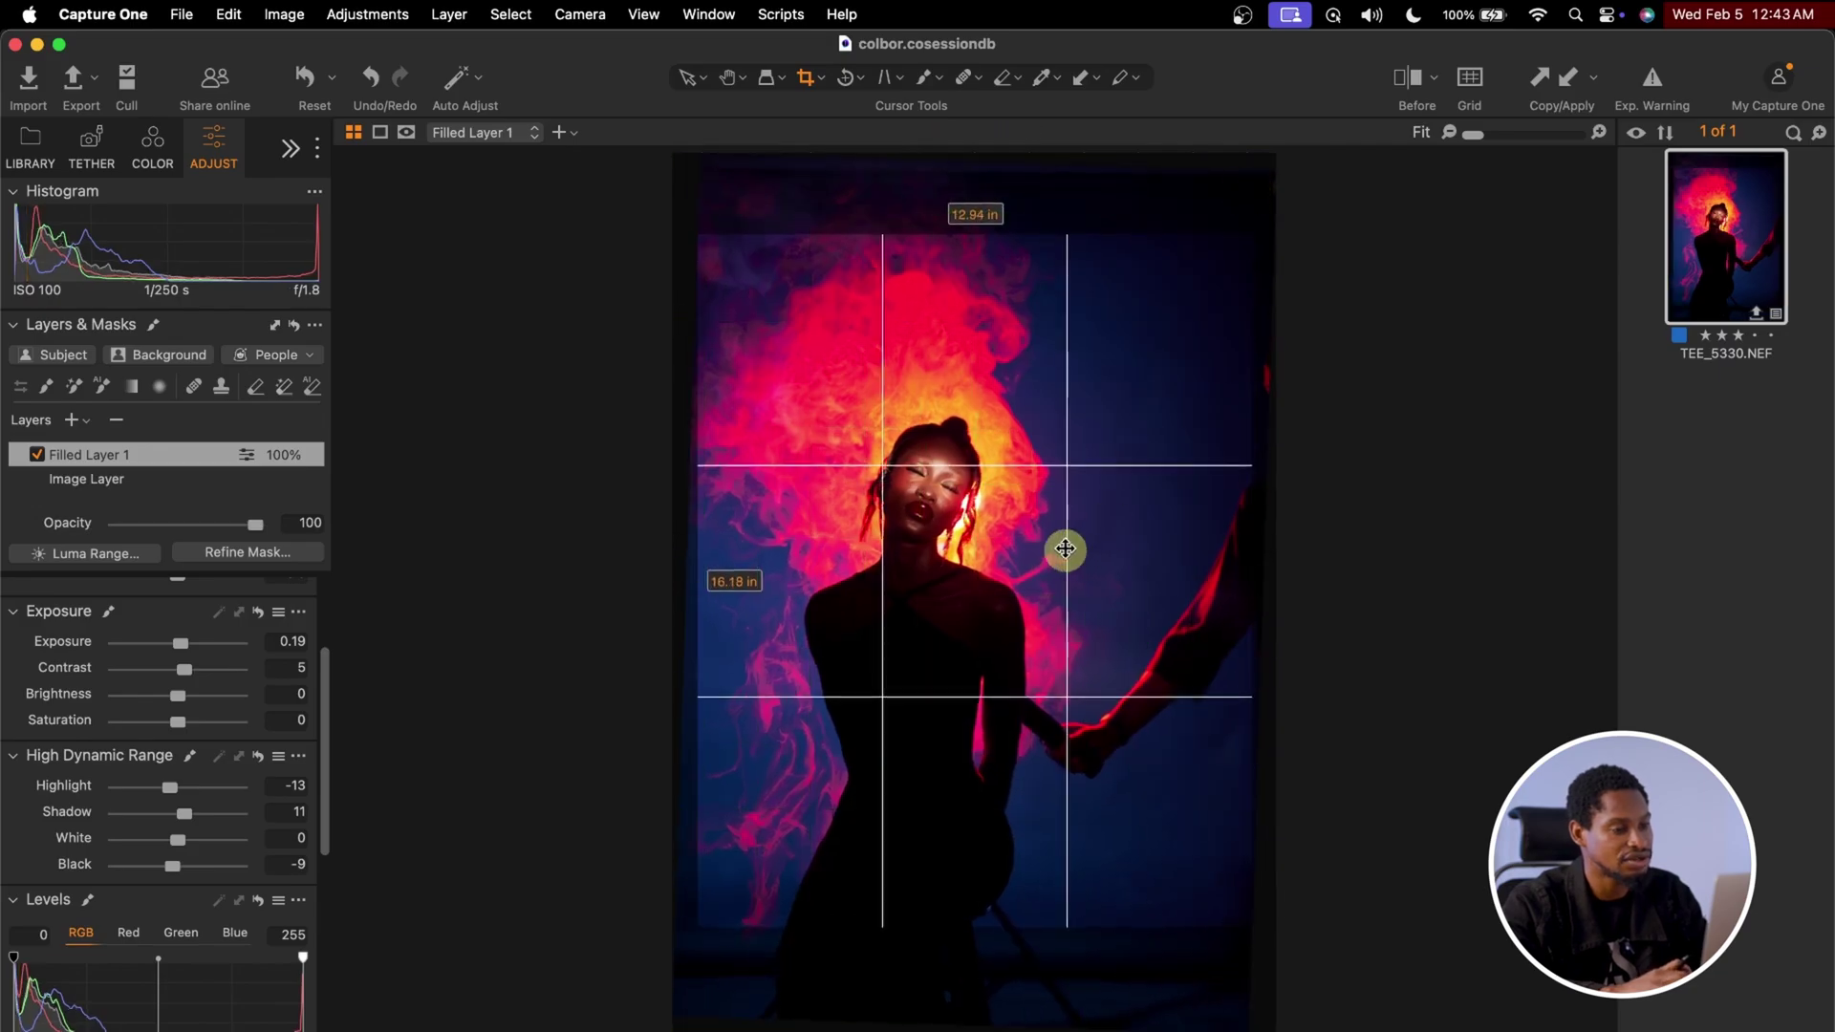
key("h")
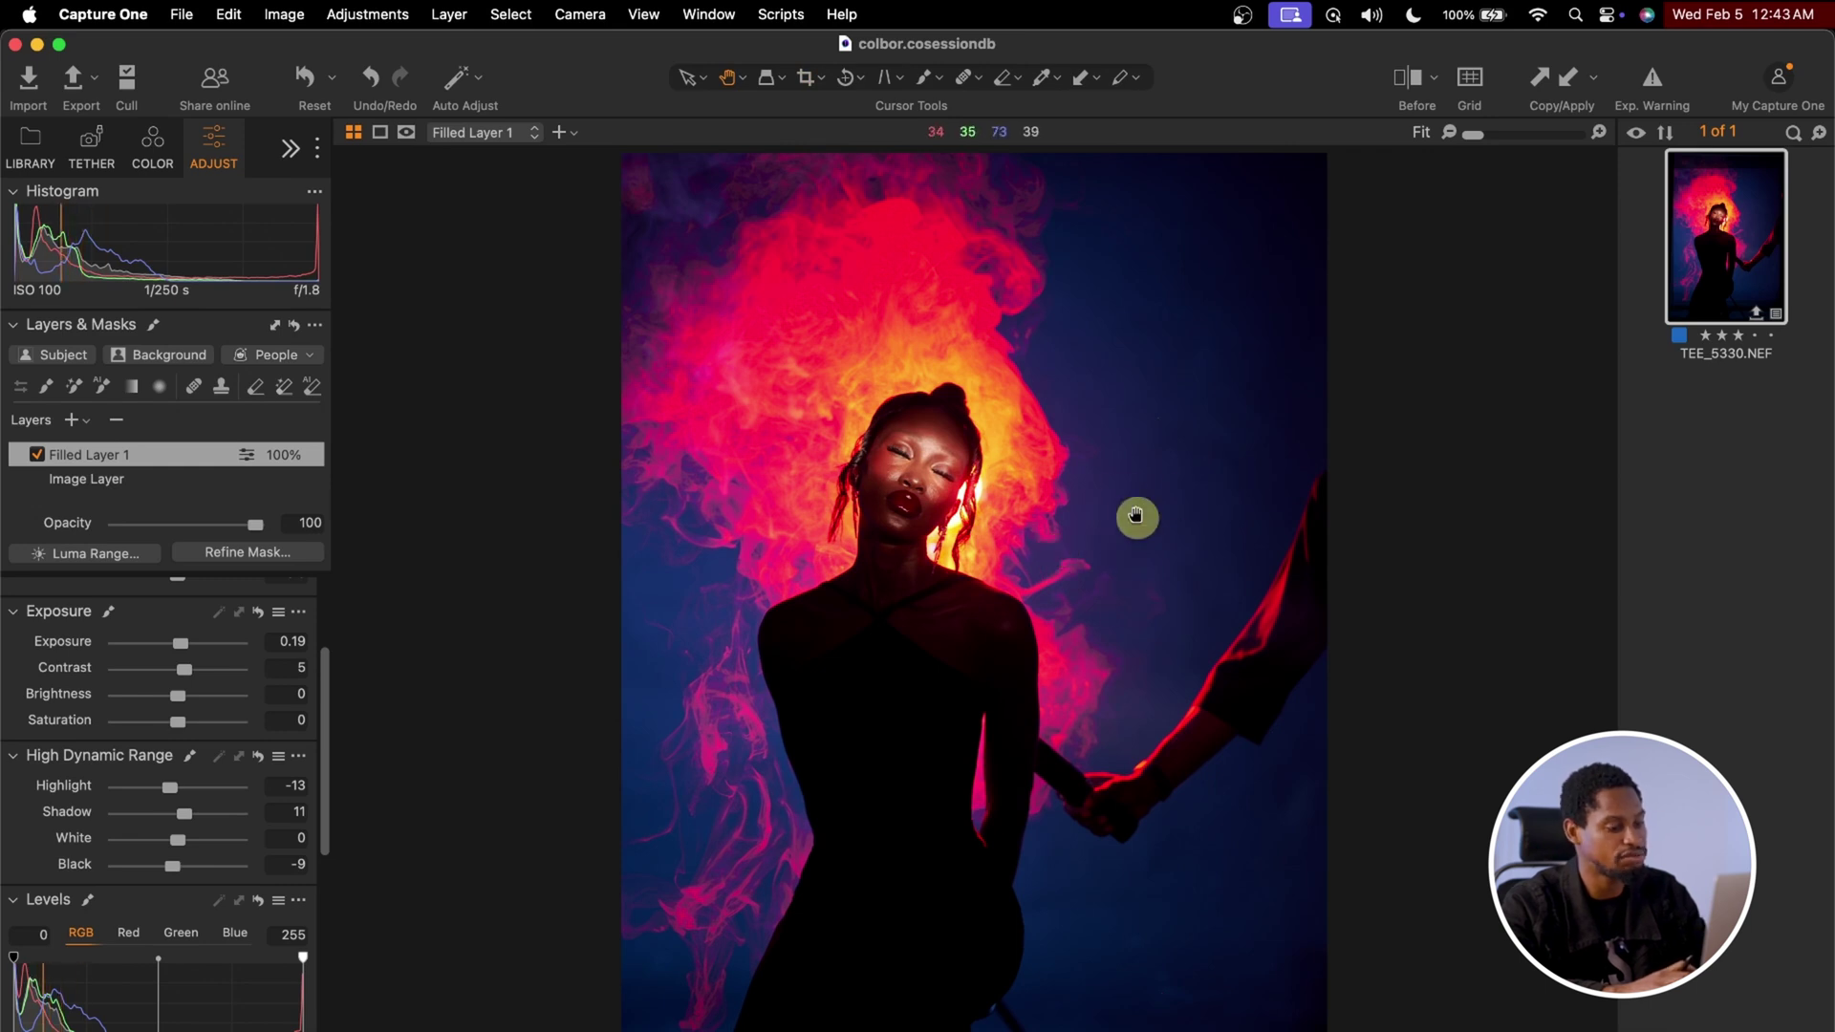
key("super+z")
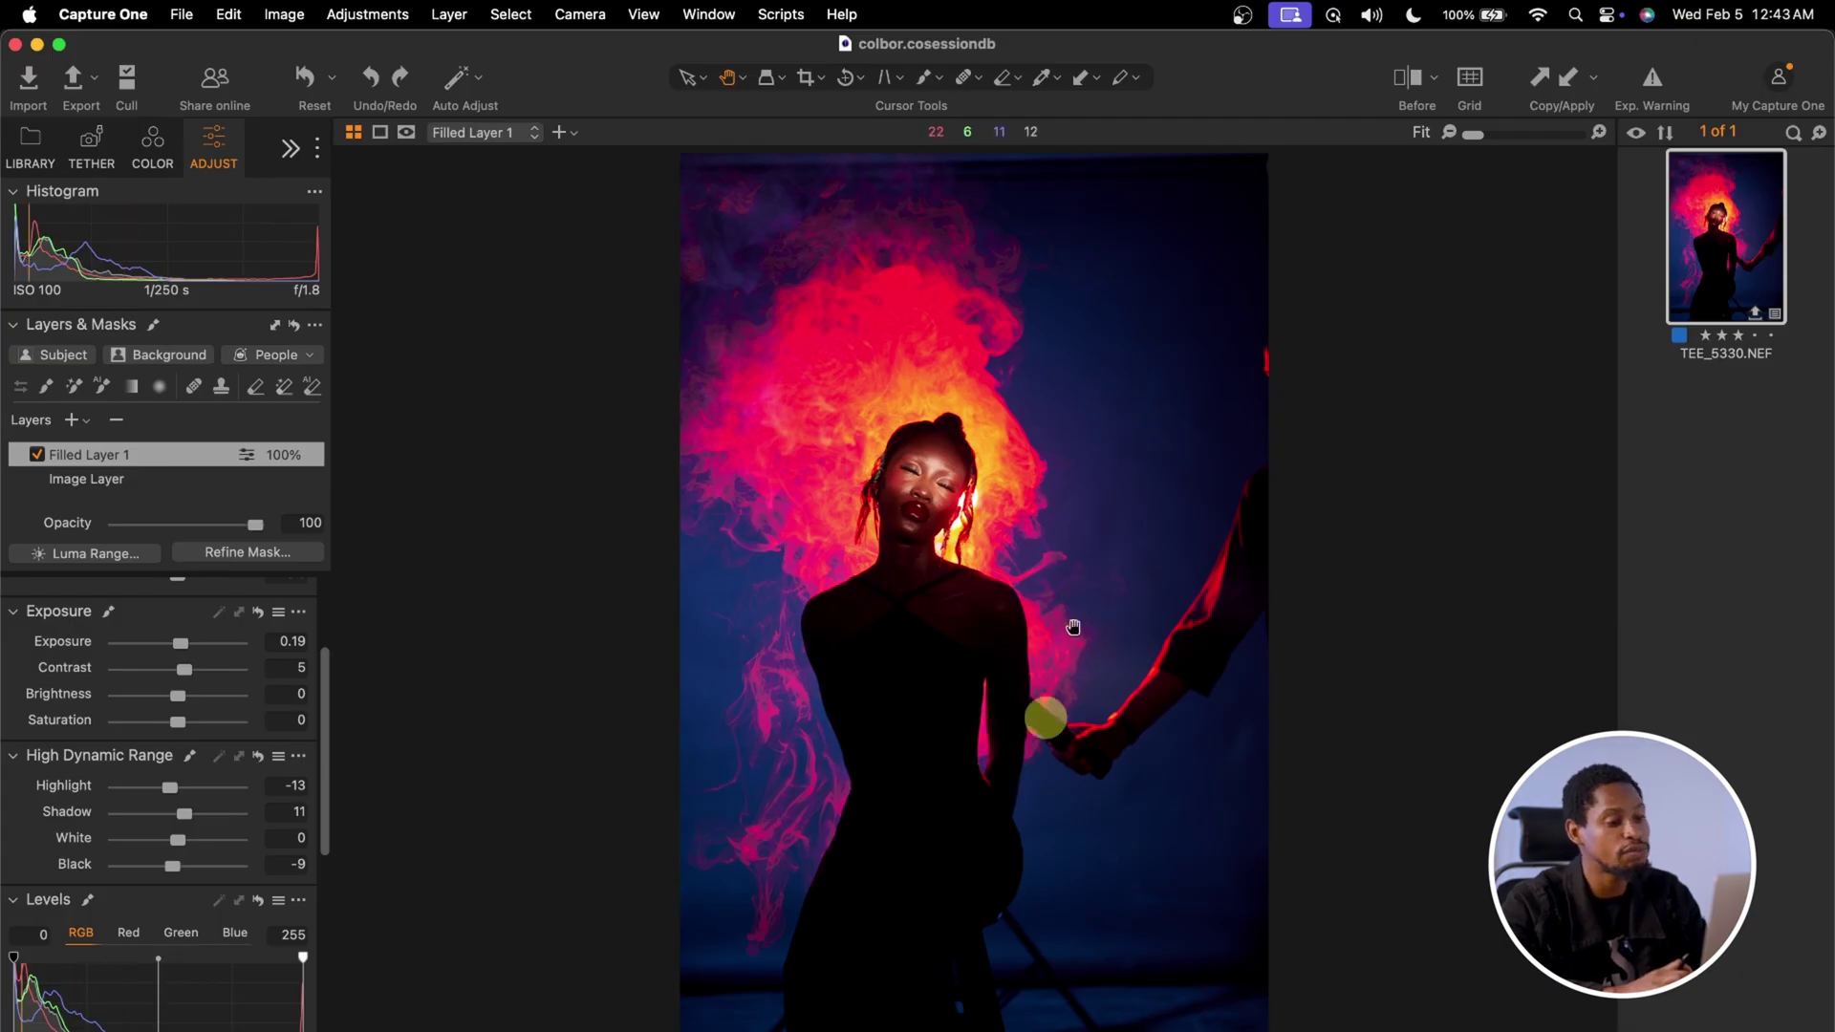
Step: Open the photo in Adobe Photoshop 2025 as a 16-bit Adobe RGB (1998) PSD at 300 px/in, and duplicate the Background layer
right_click(1730, 241)
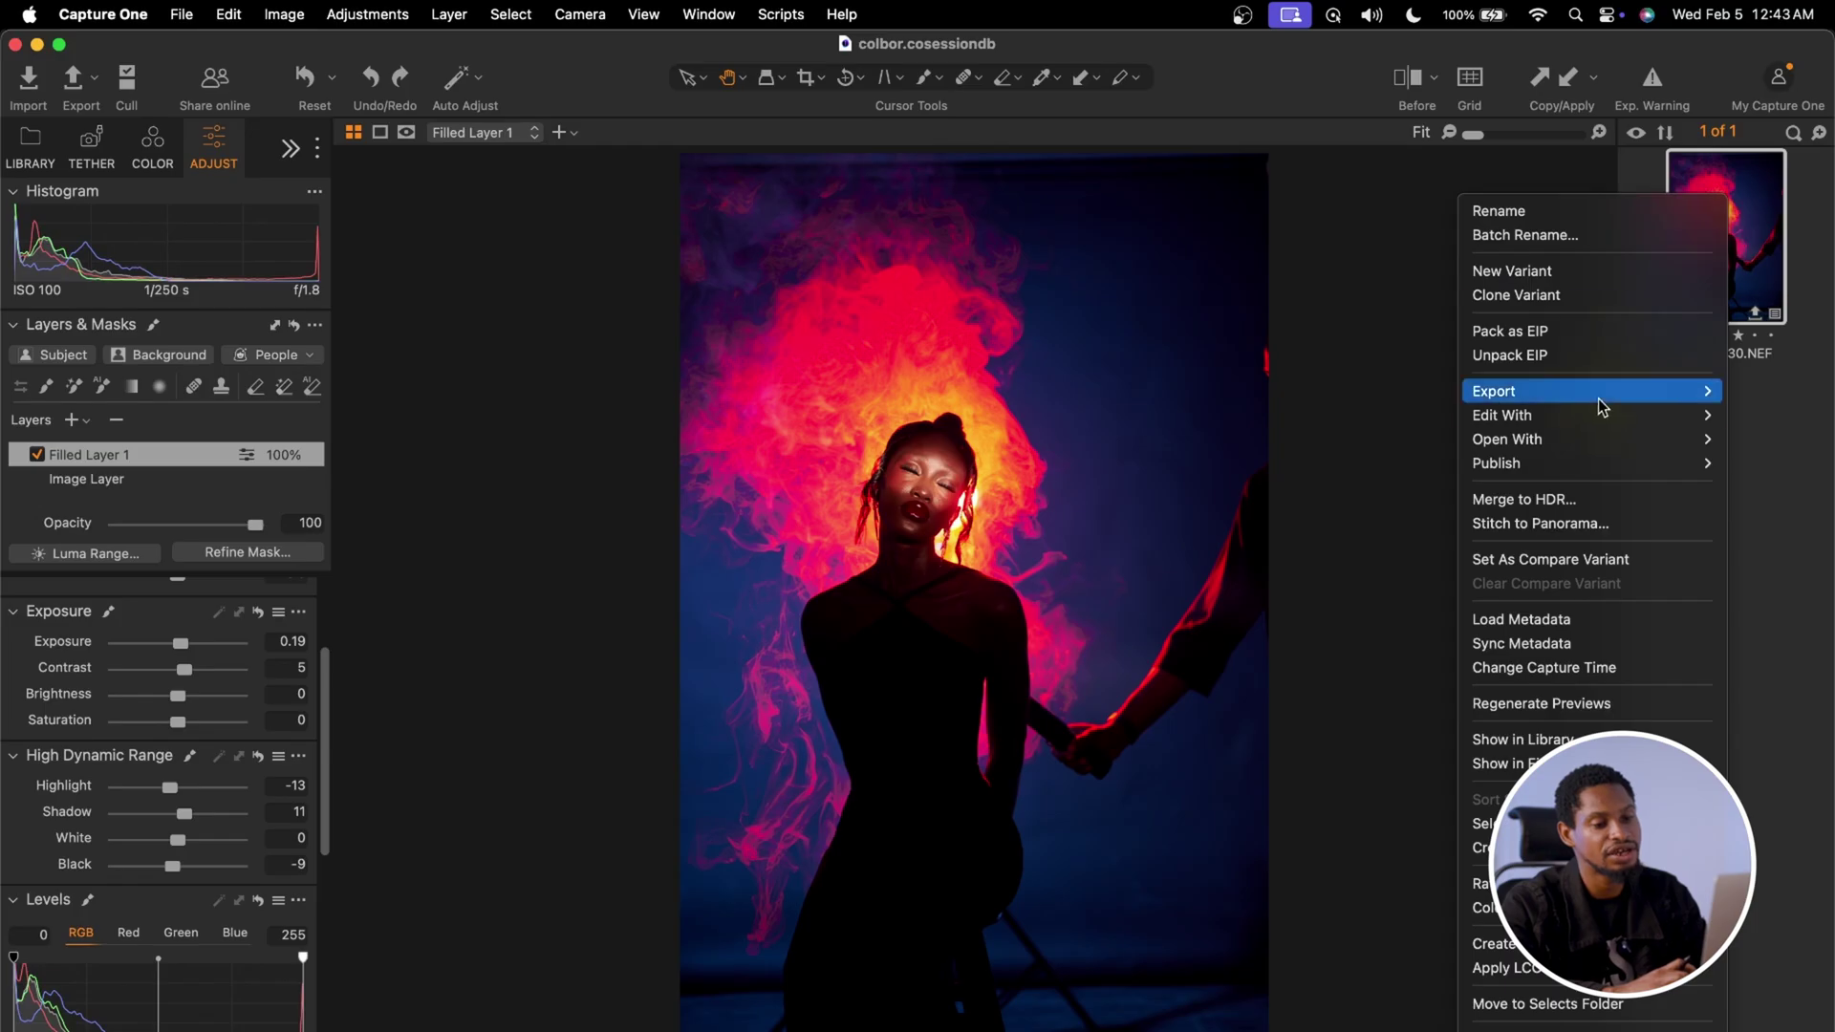
mouse_move(1591, 426)
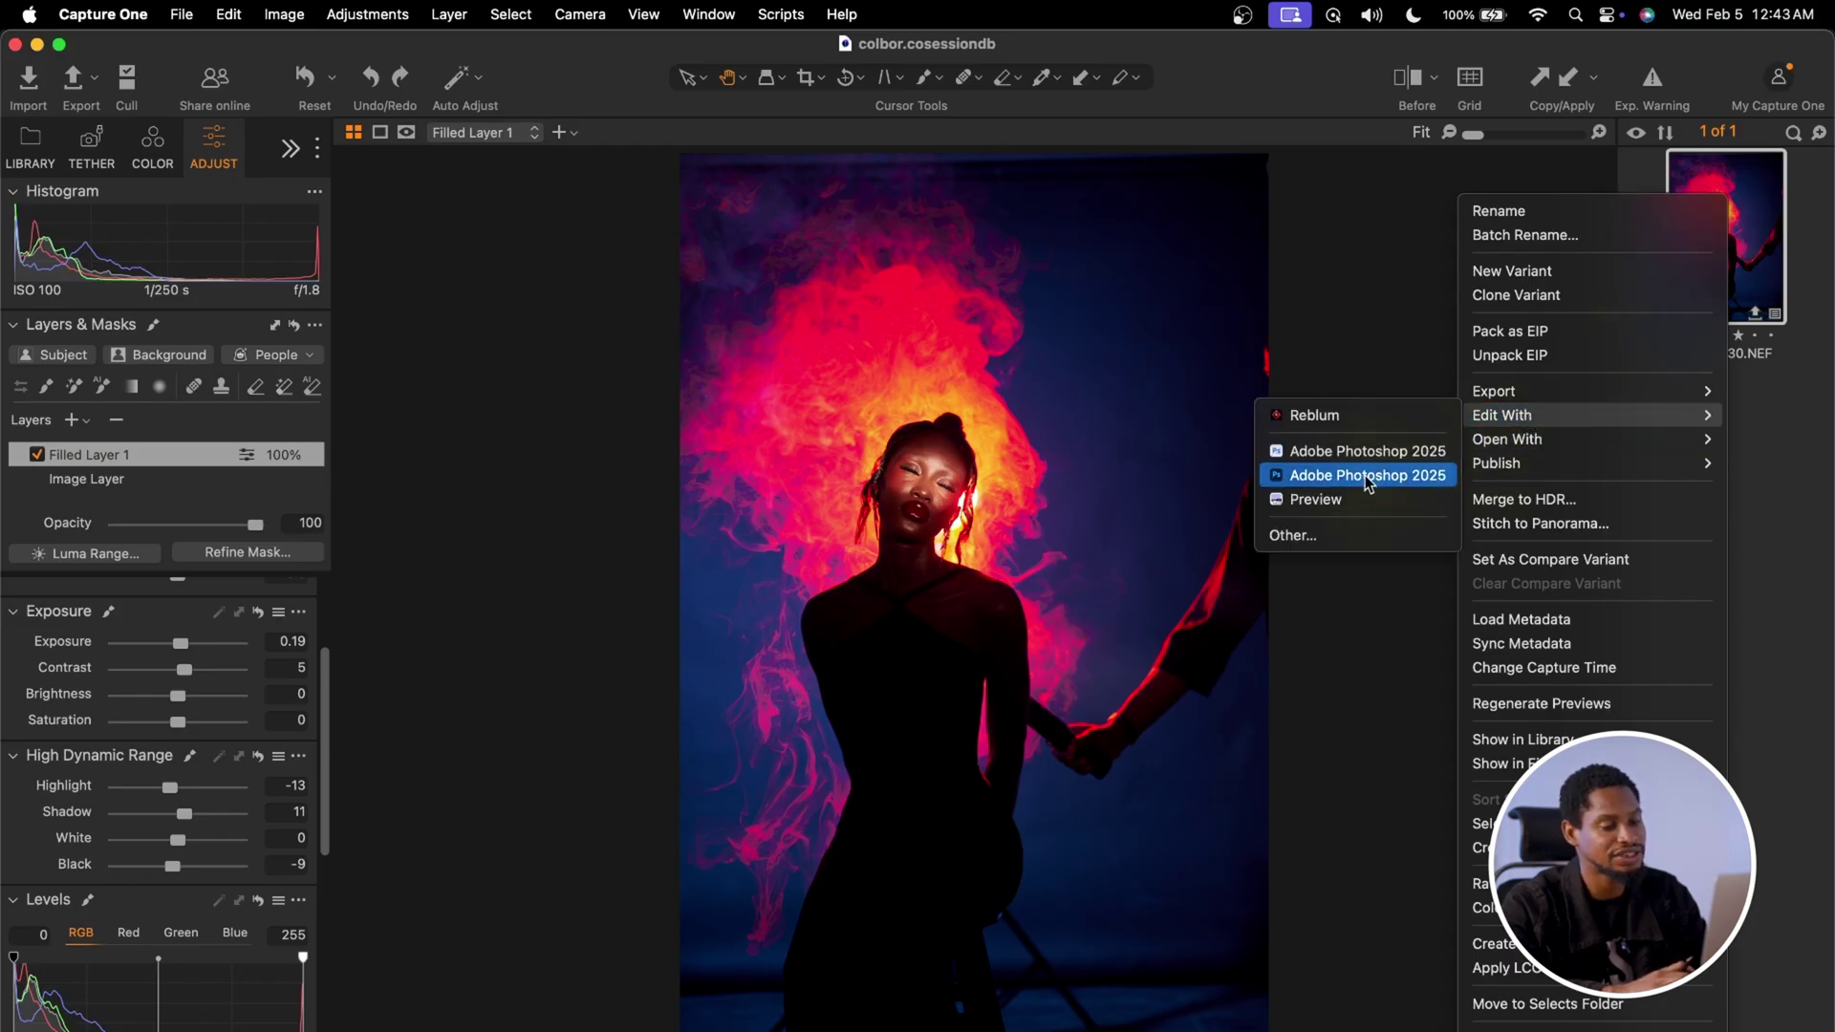
left_click(1369, 476)
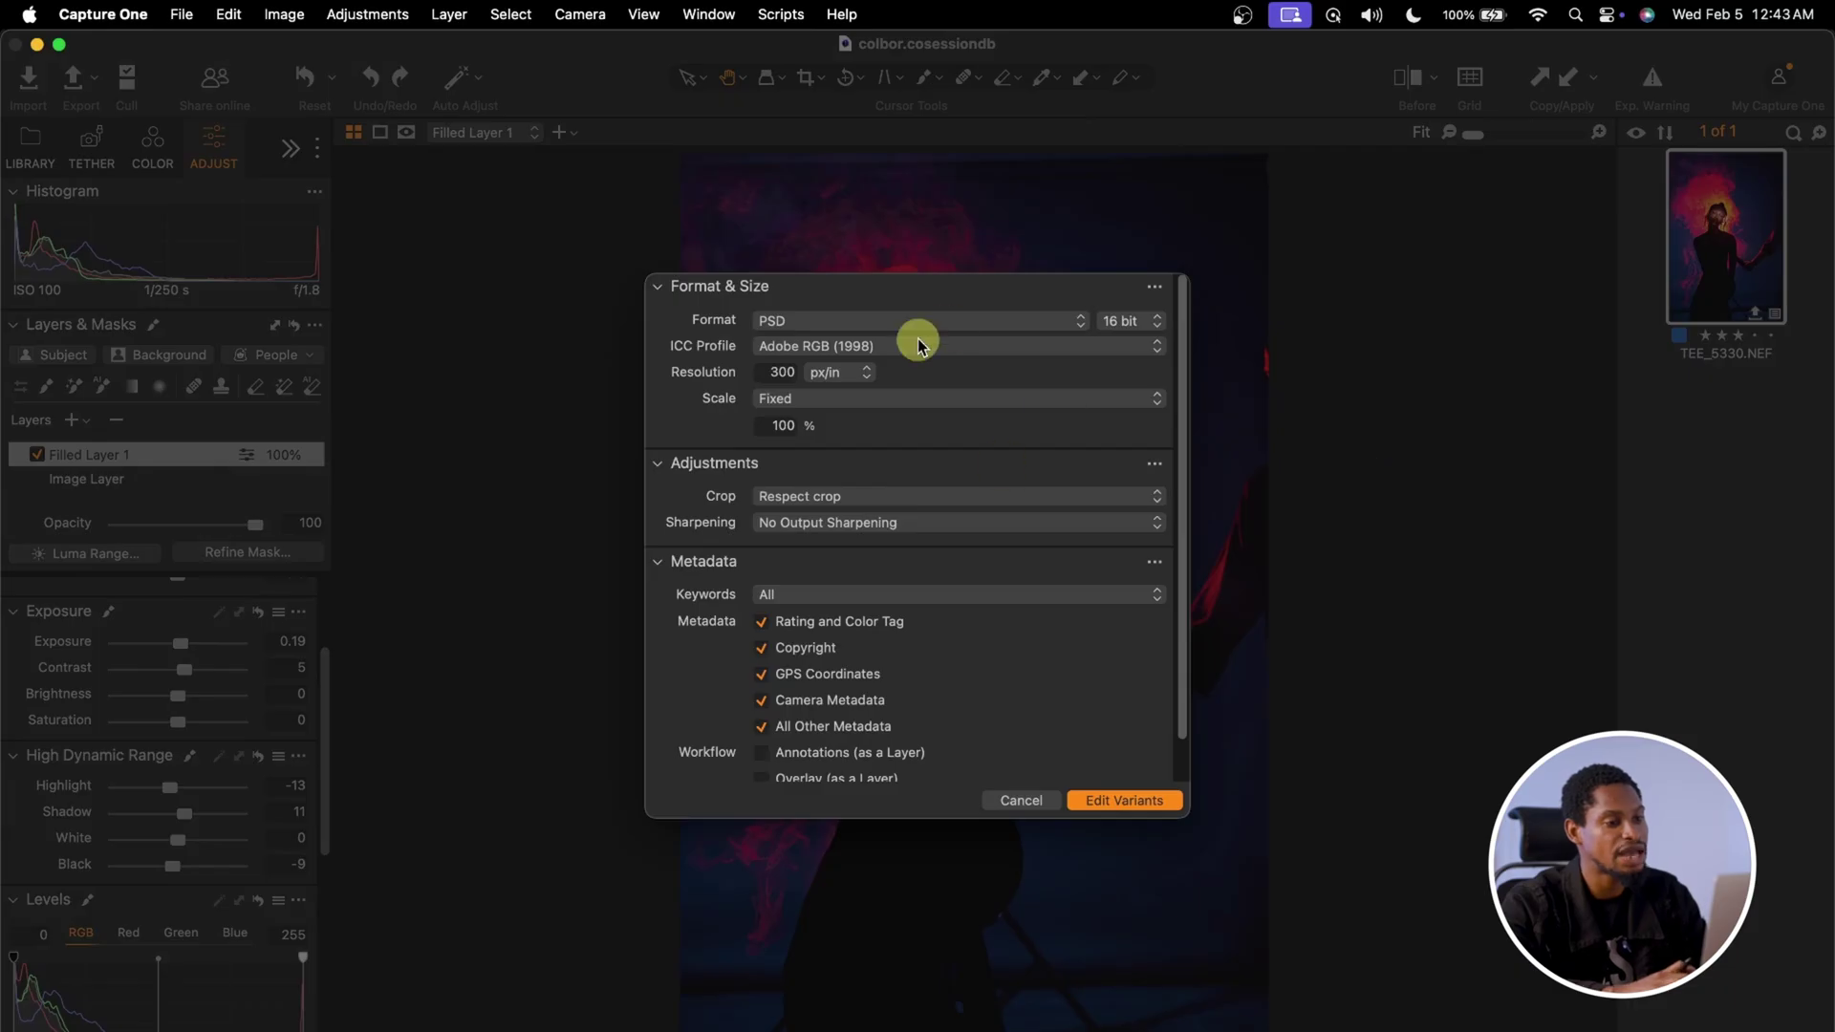
left_click(1123, 800)
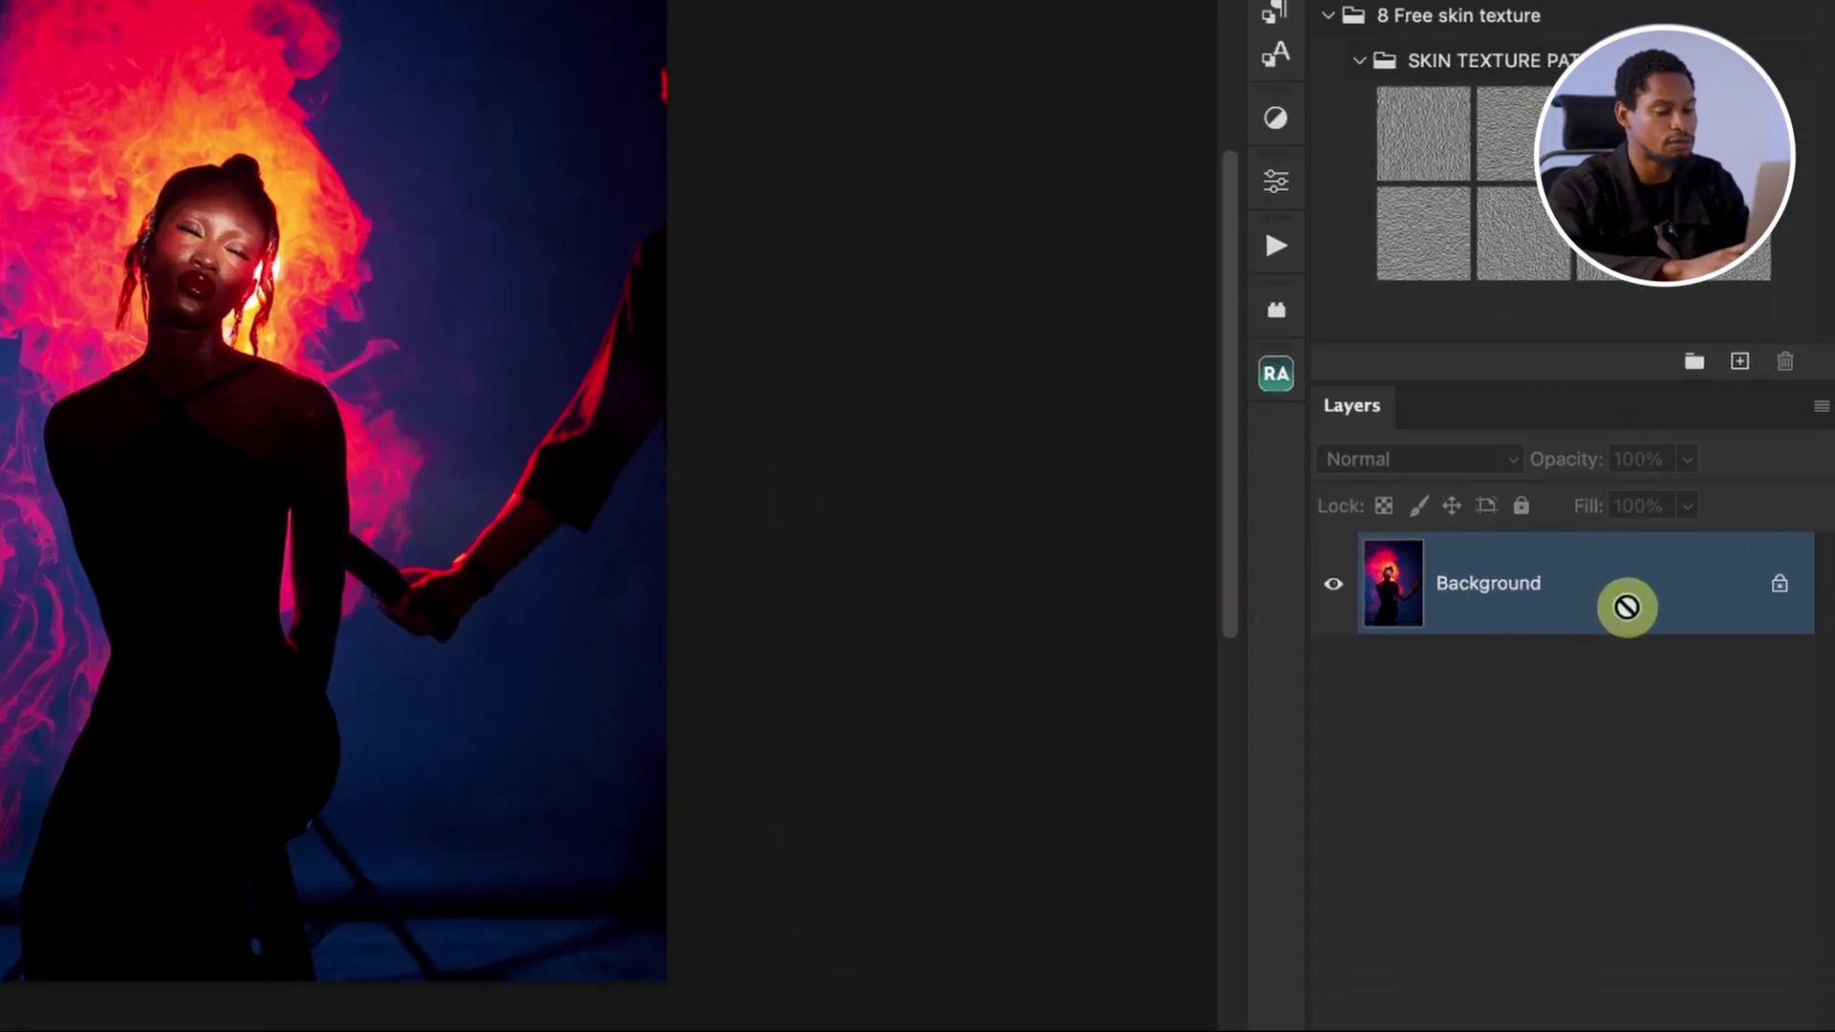
key("super+j")
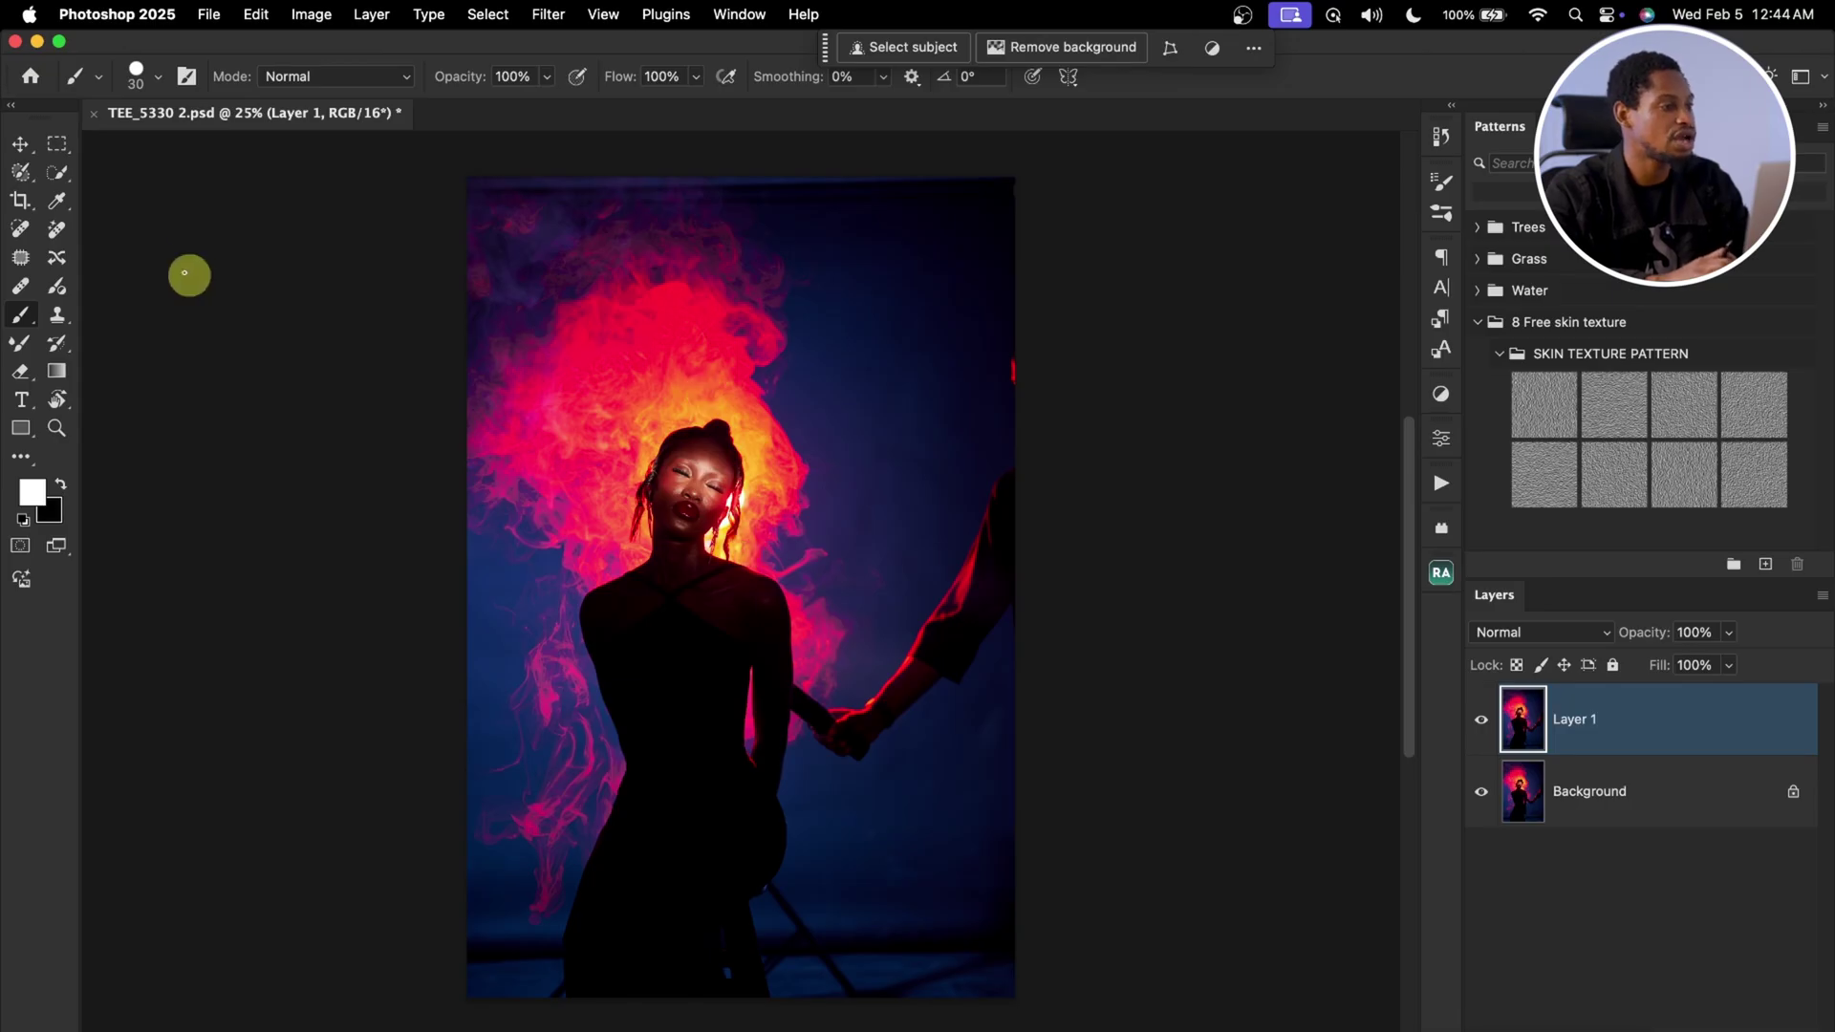
Step: Set up a 4:5 crop, shift the photo sideways so the woman is centred, and rotate it slightly to straighten it
left_click(20, 201)
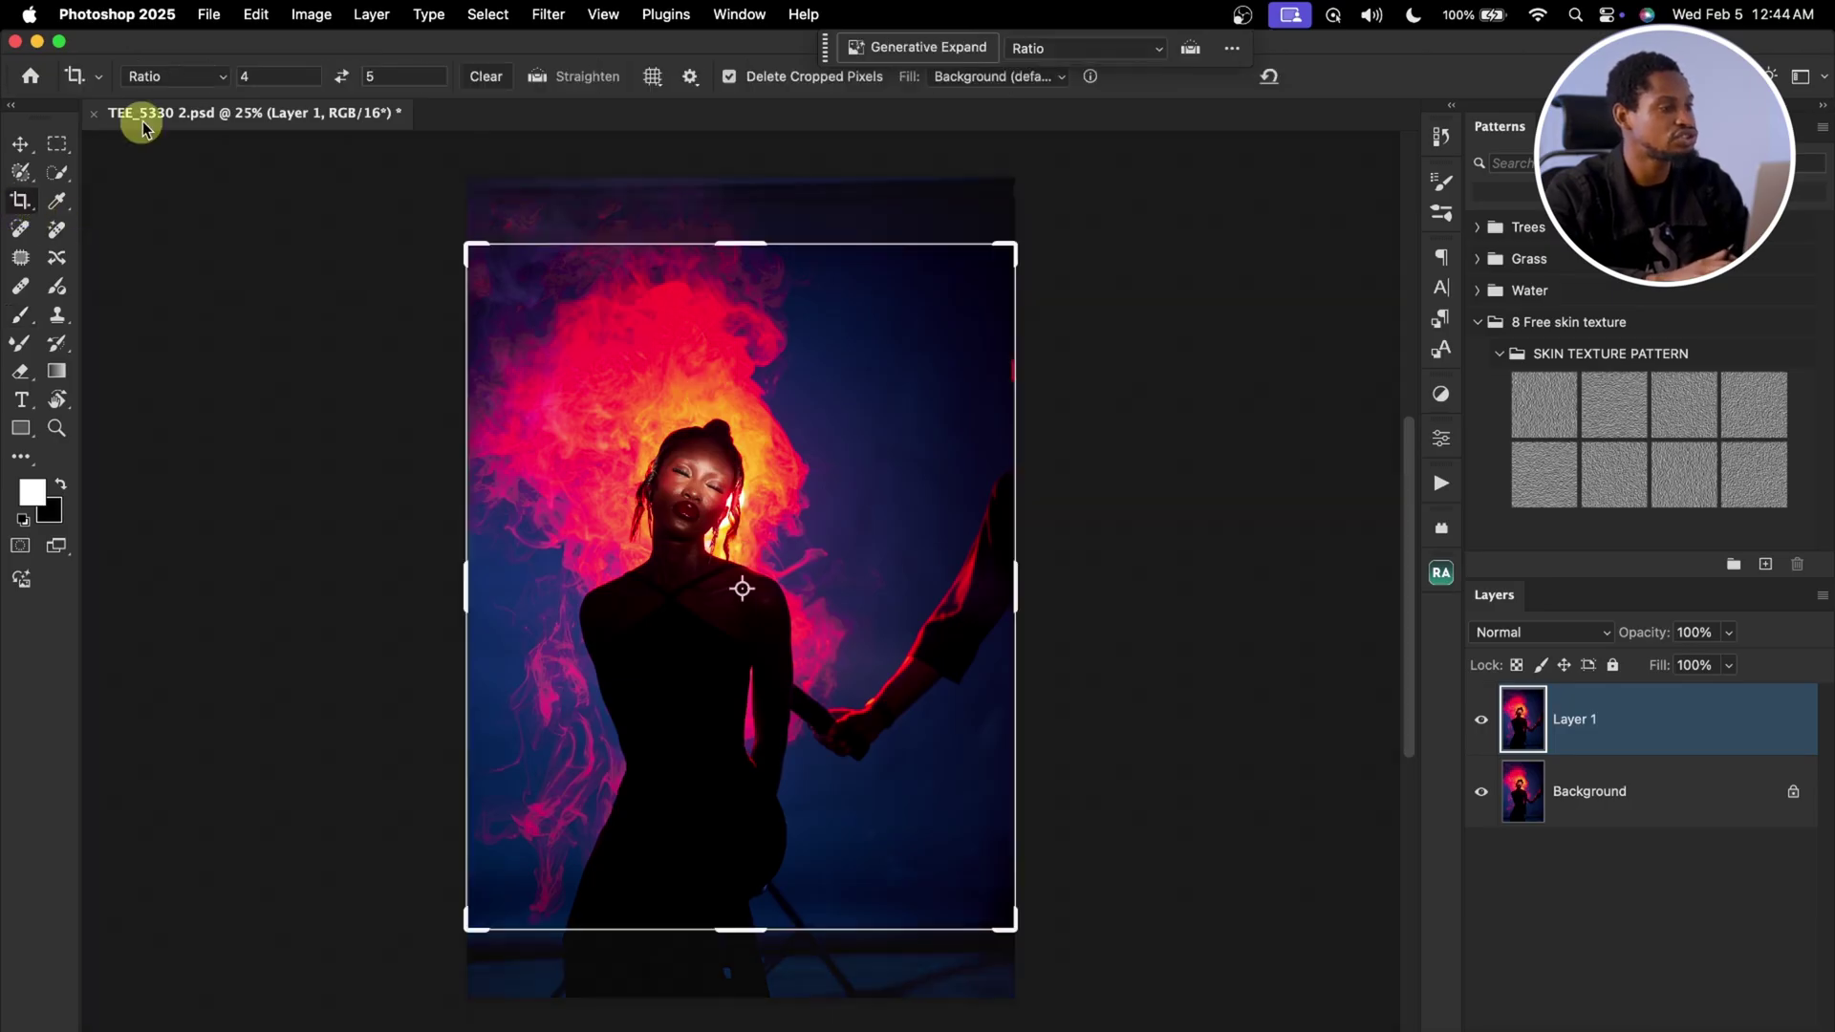
left_click(195, 78)
left_click(203, 81)
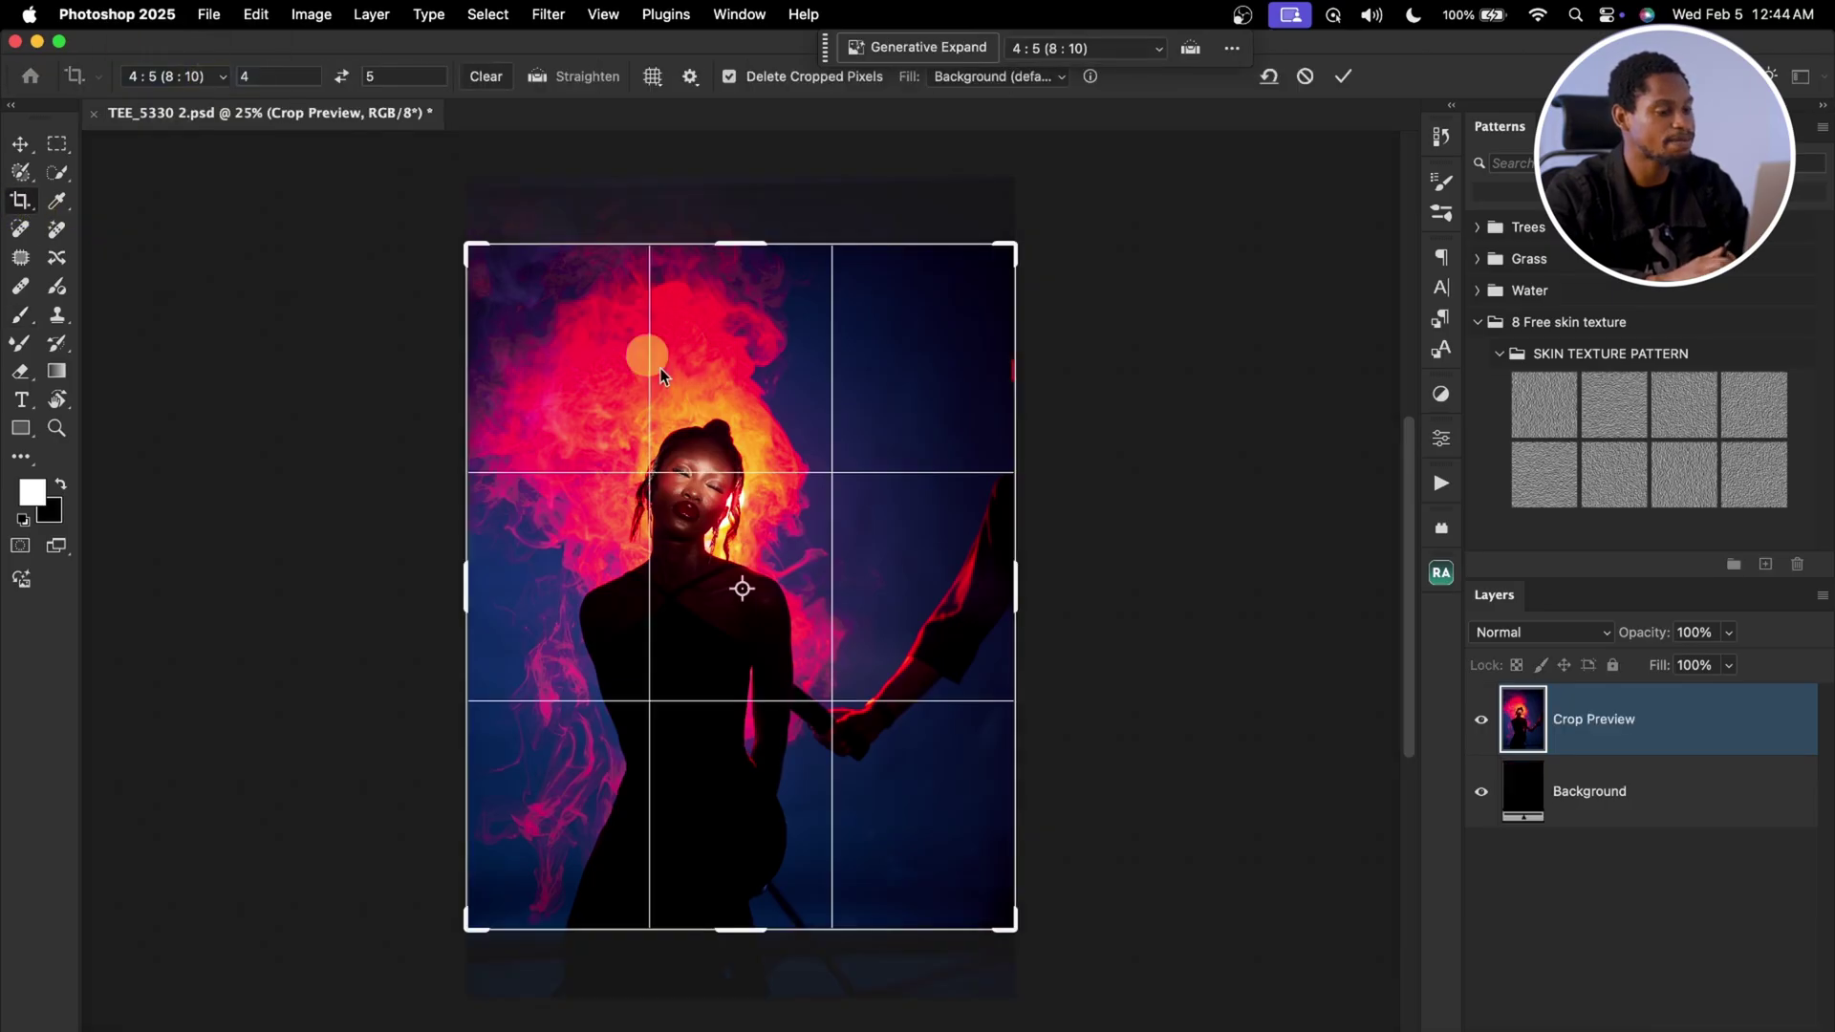
left_click_drag(745, 485, 801, 485)
left_click_drag(1035, 245, 1050, 234)
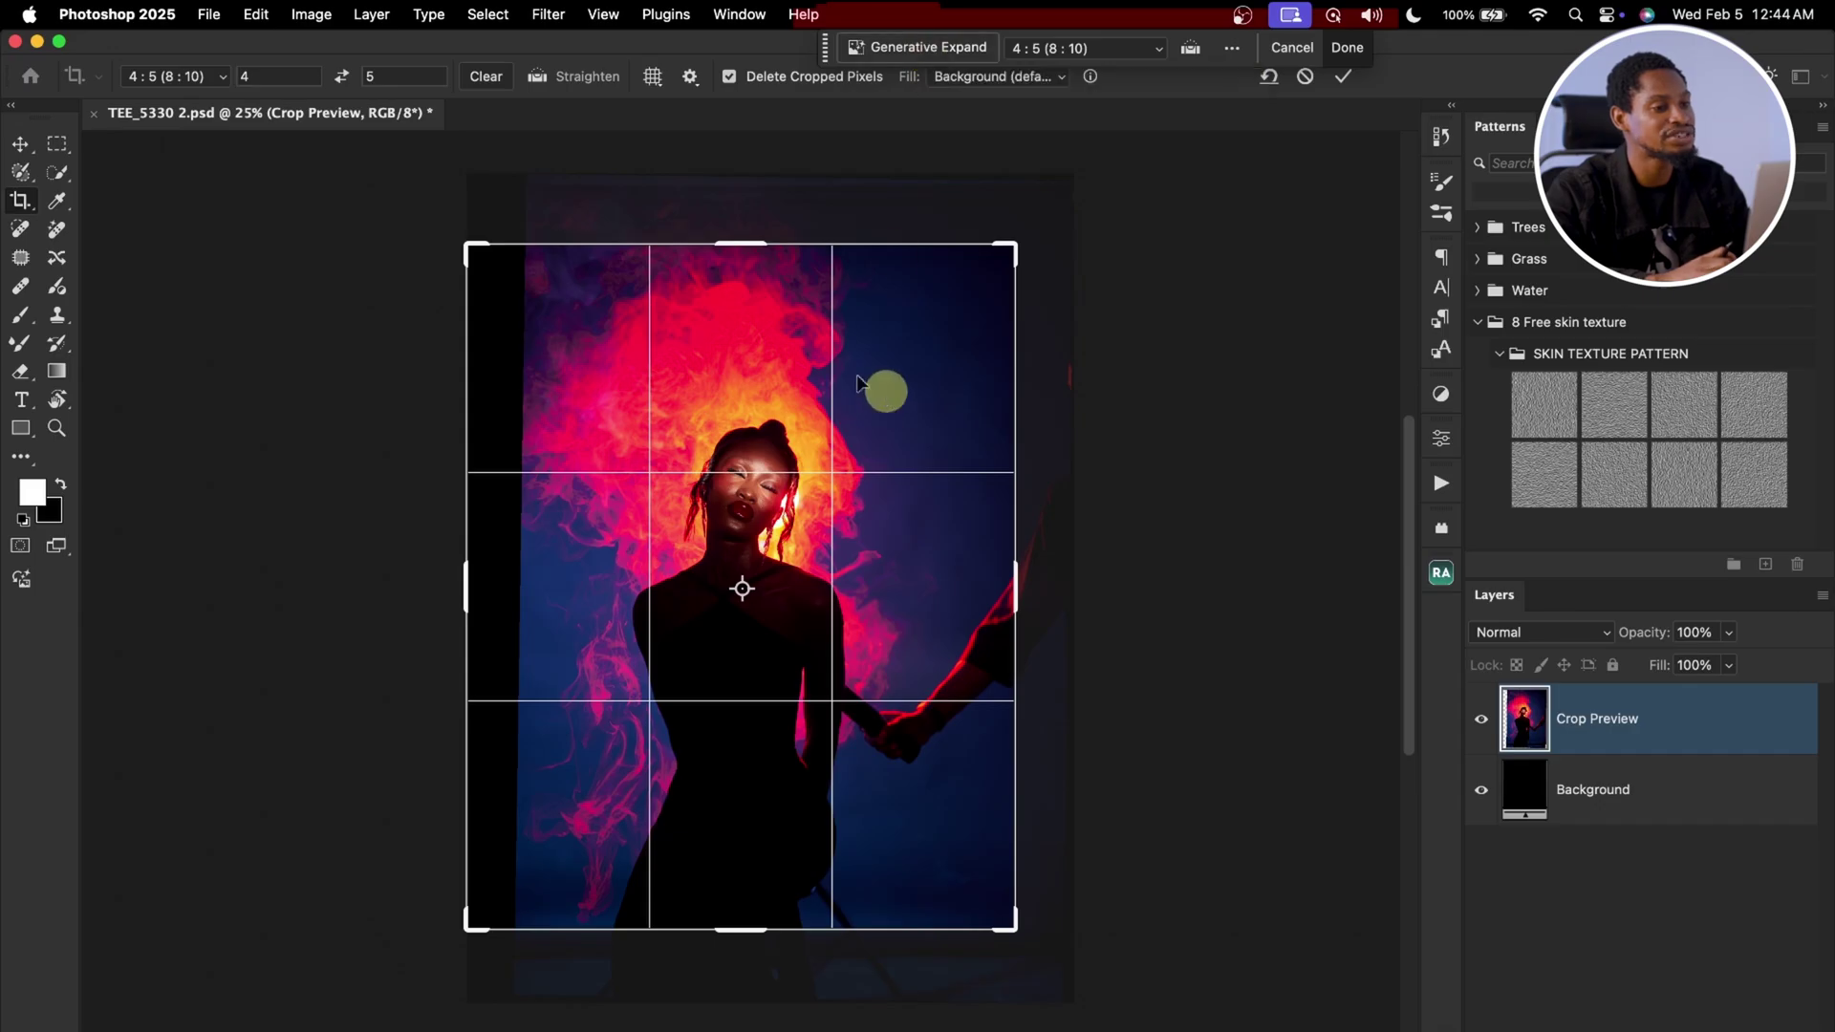
Step: Set the crop's fill to Generative Expand and apply the 4:5 crop so the empty strip is generated without a prompt
left_click(940, 48)
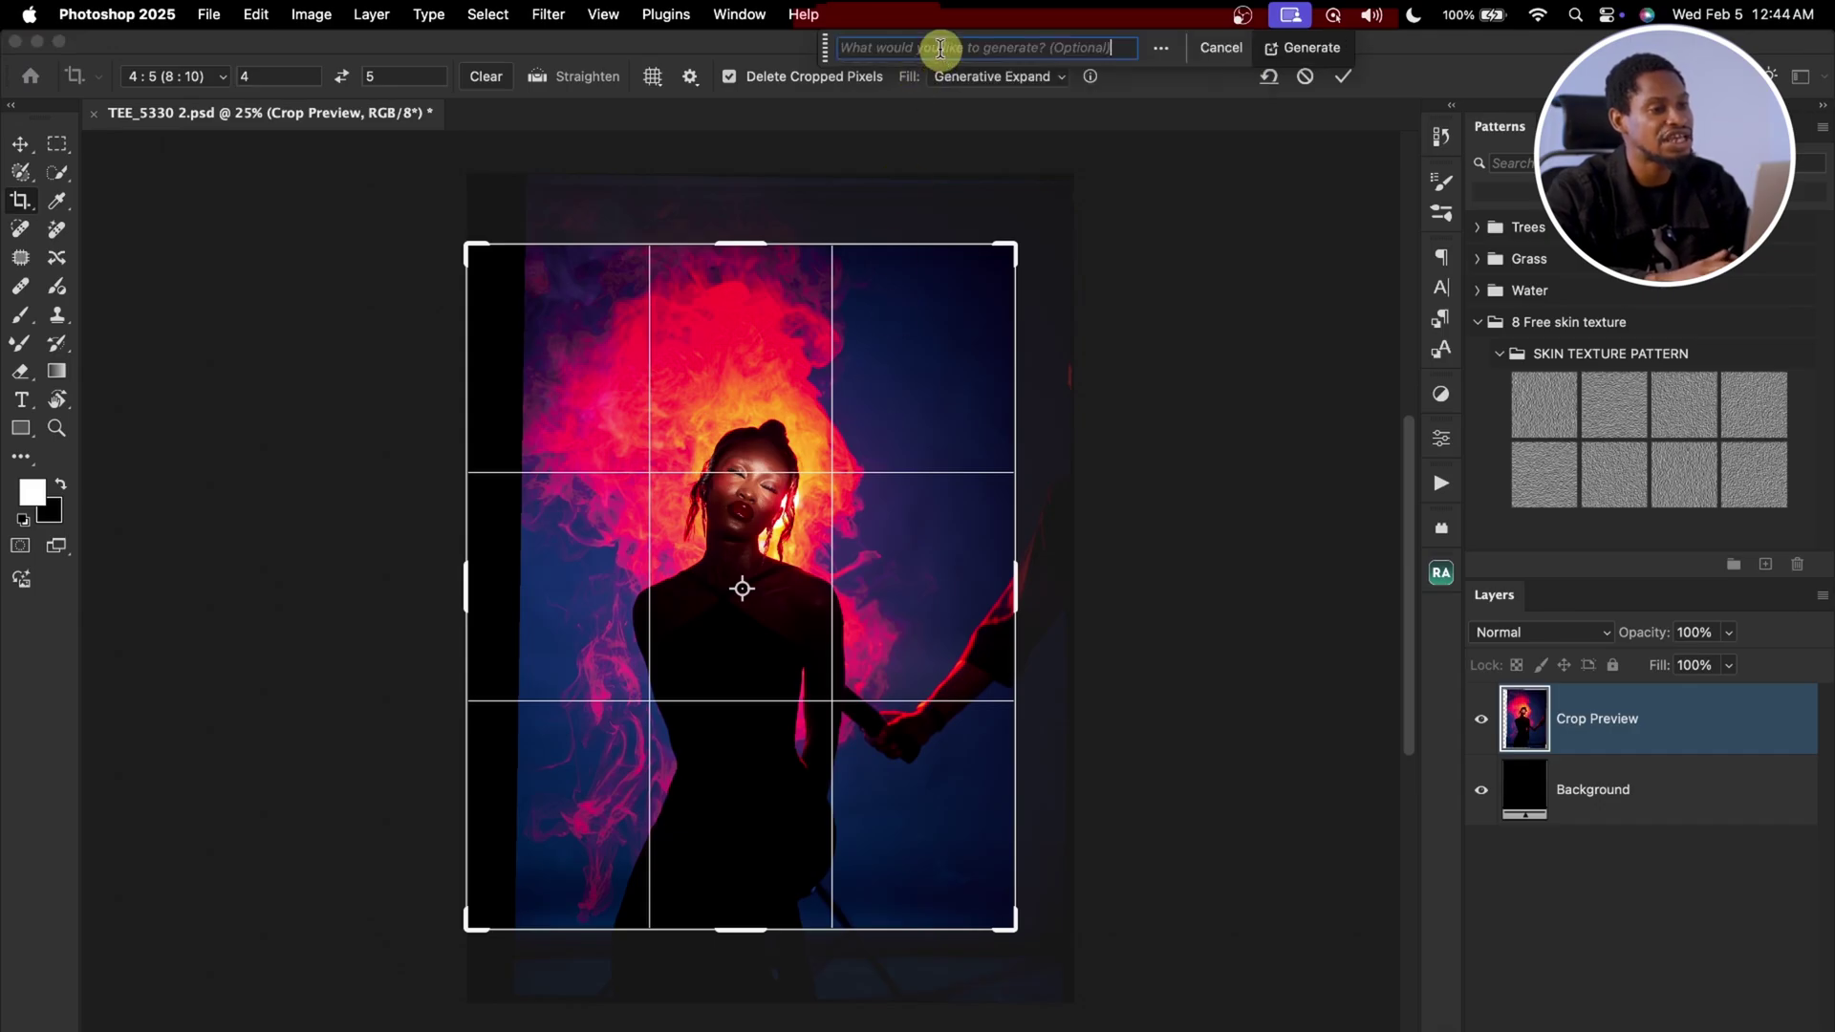
left_click(1223, 47)
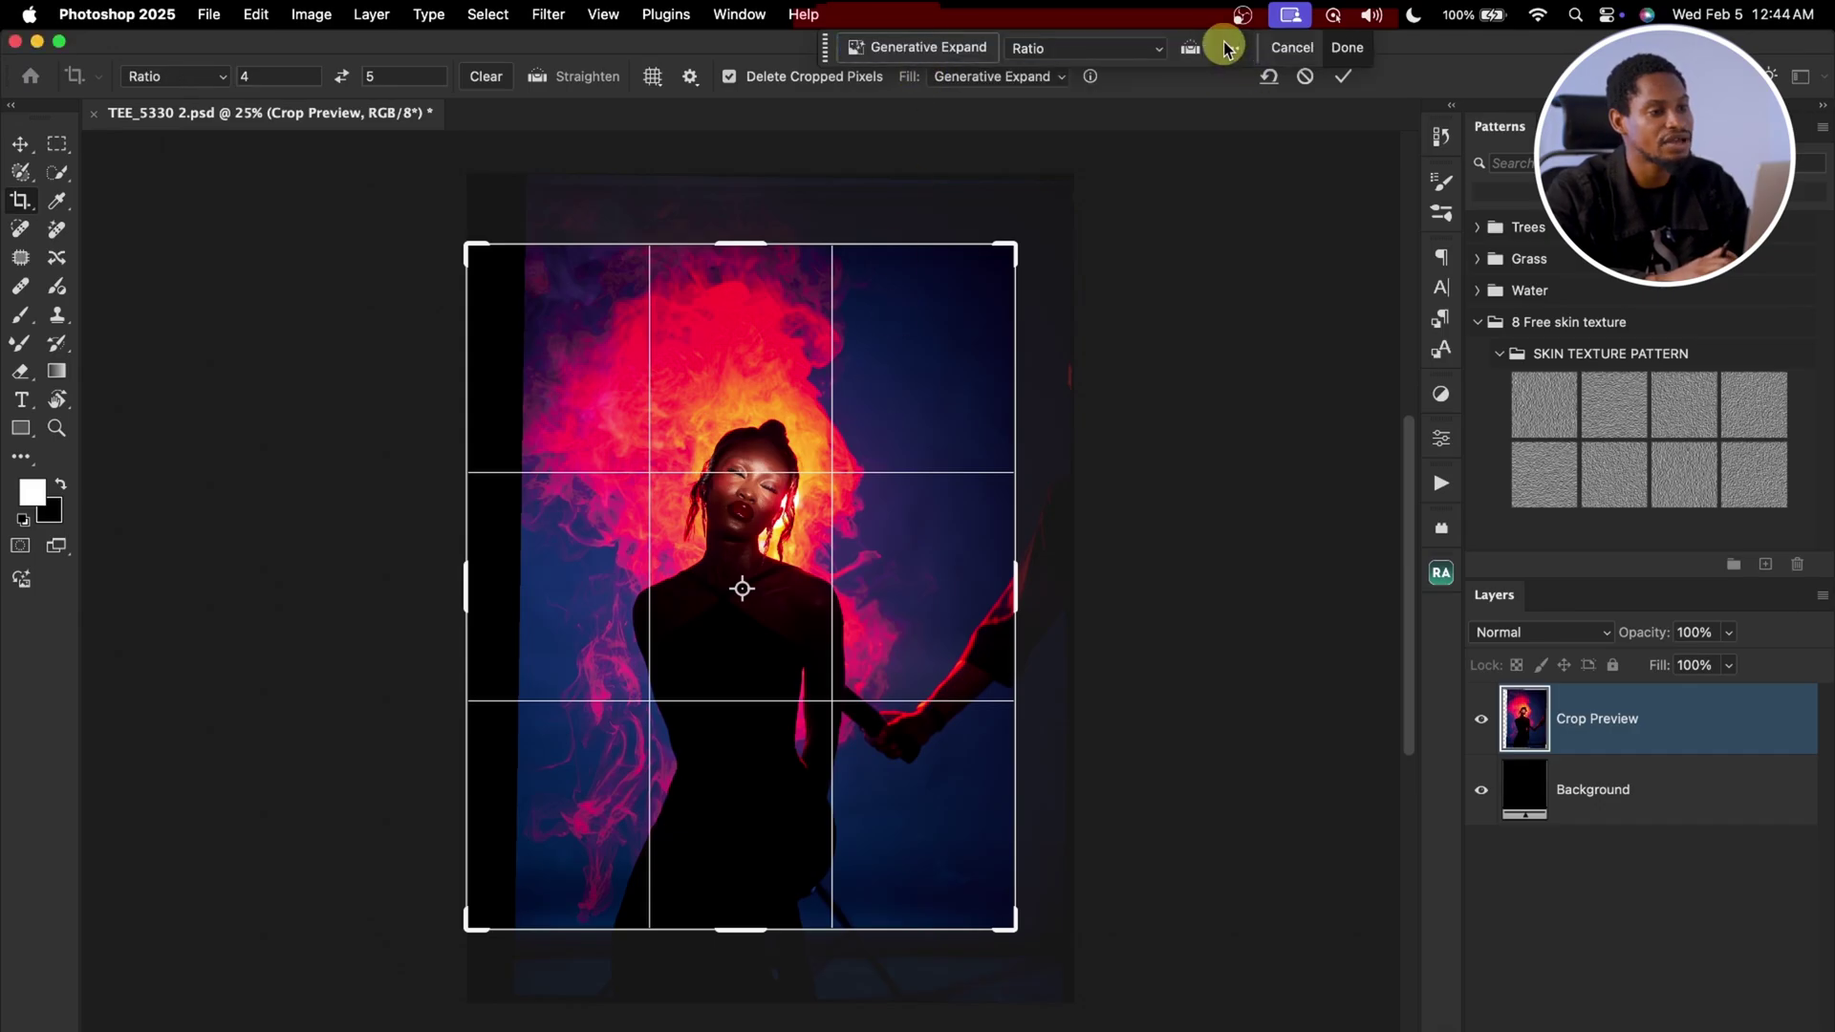
left_click(737, 13)
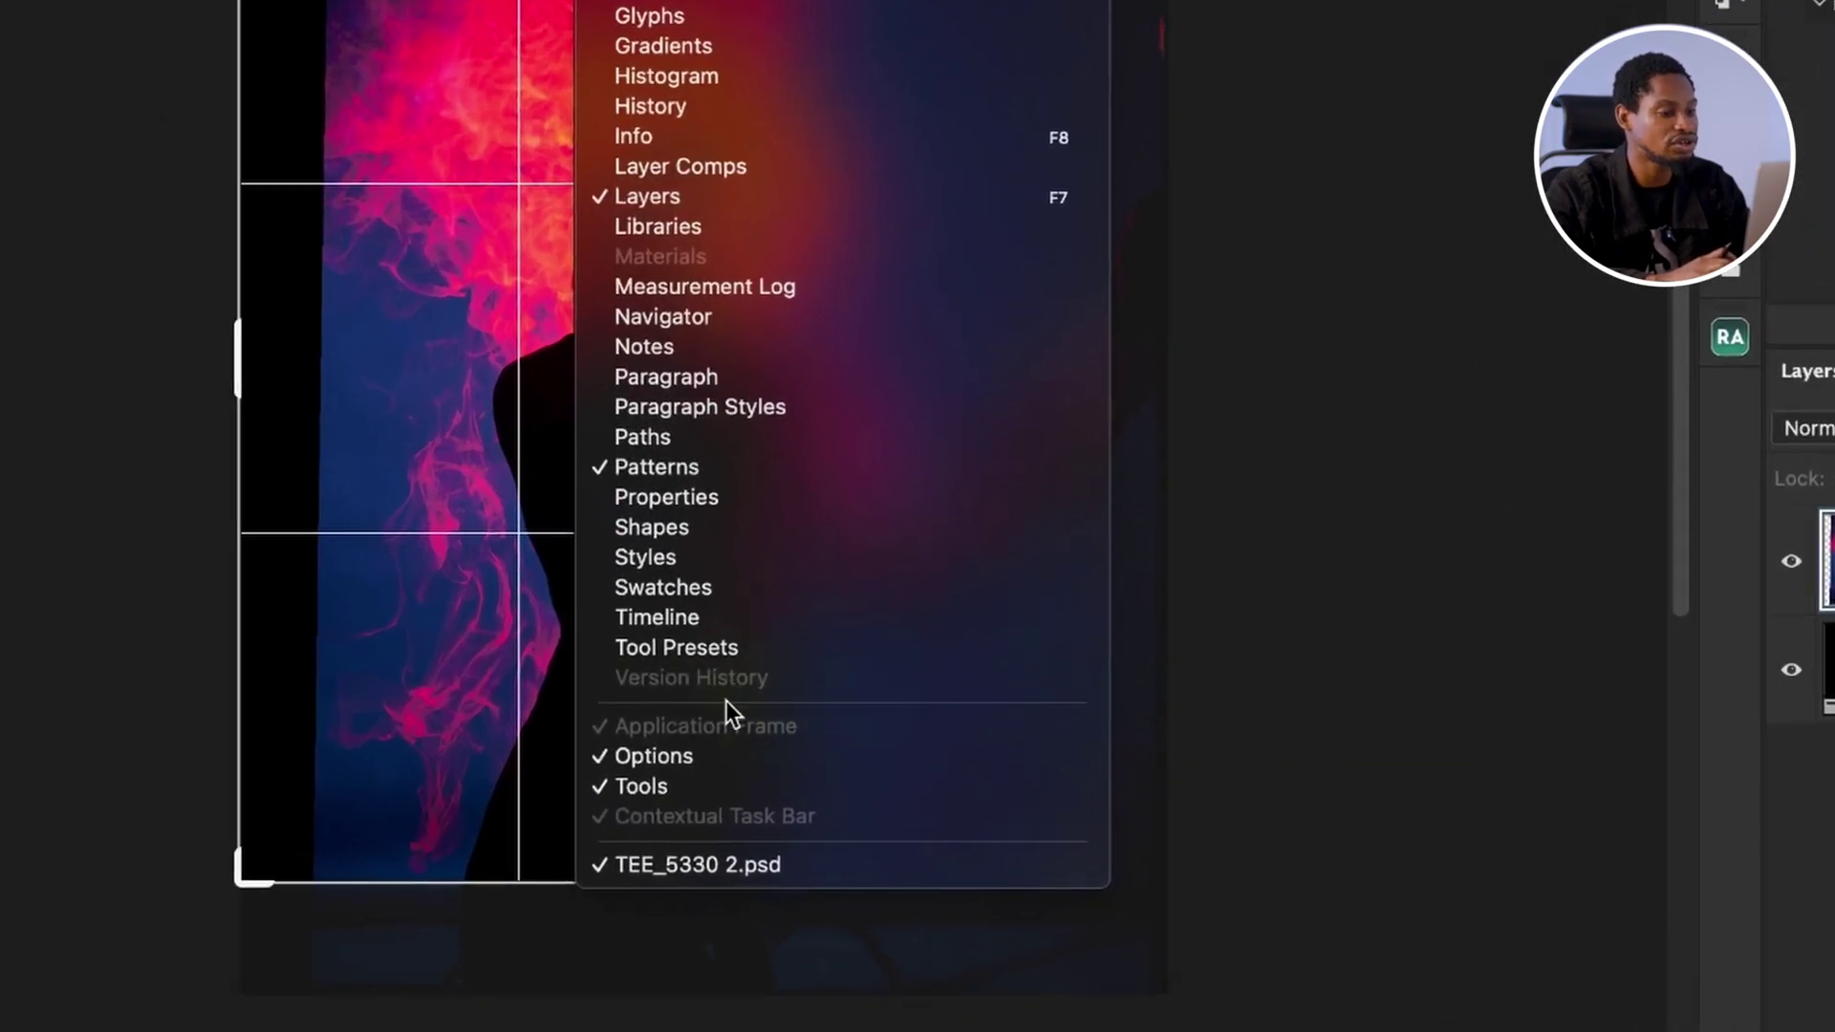
key("Escape")
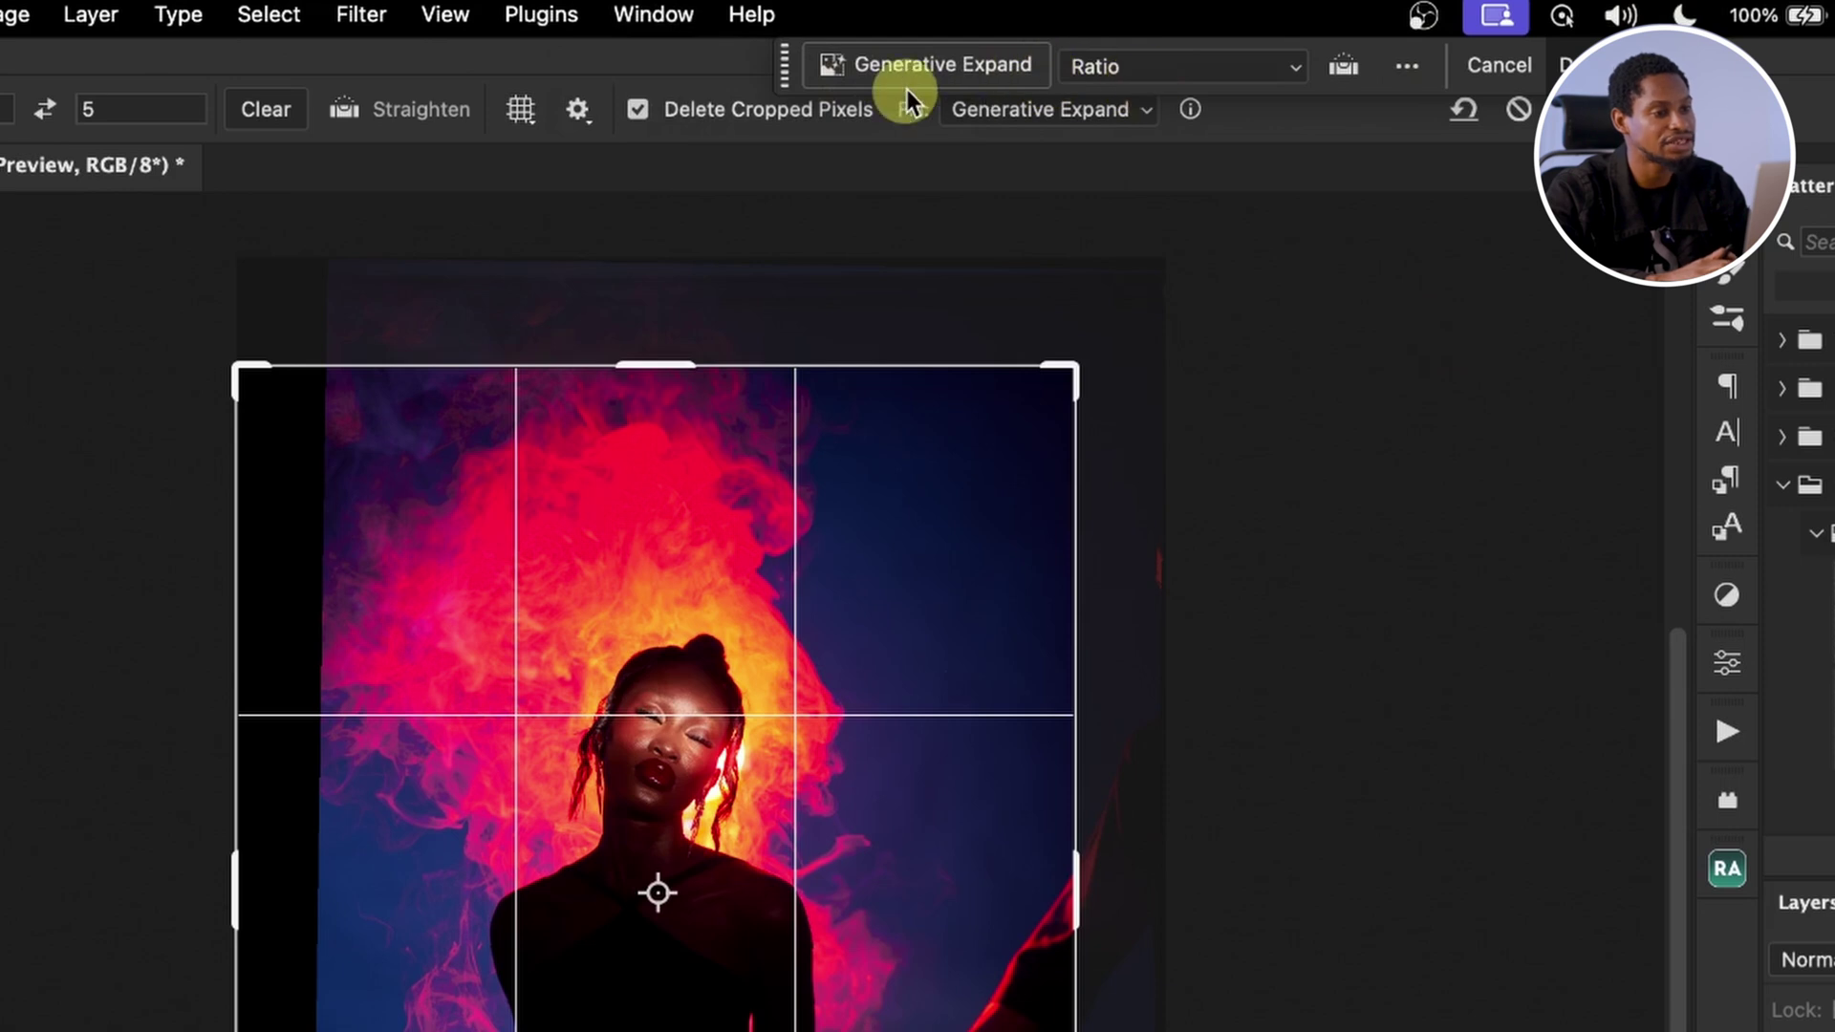
left_click(1051, 113)
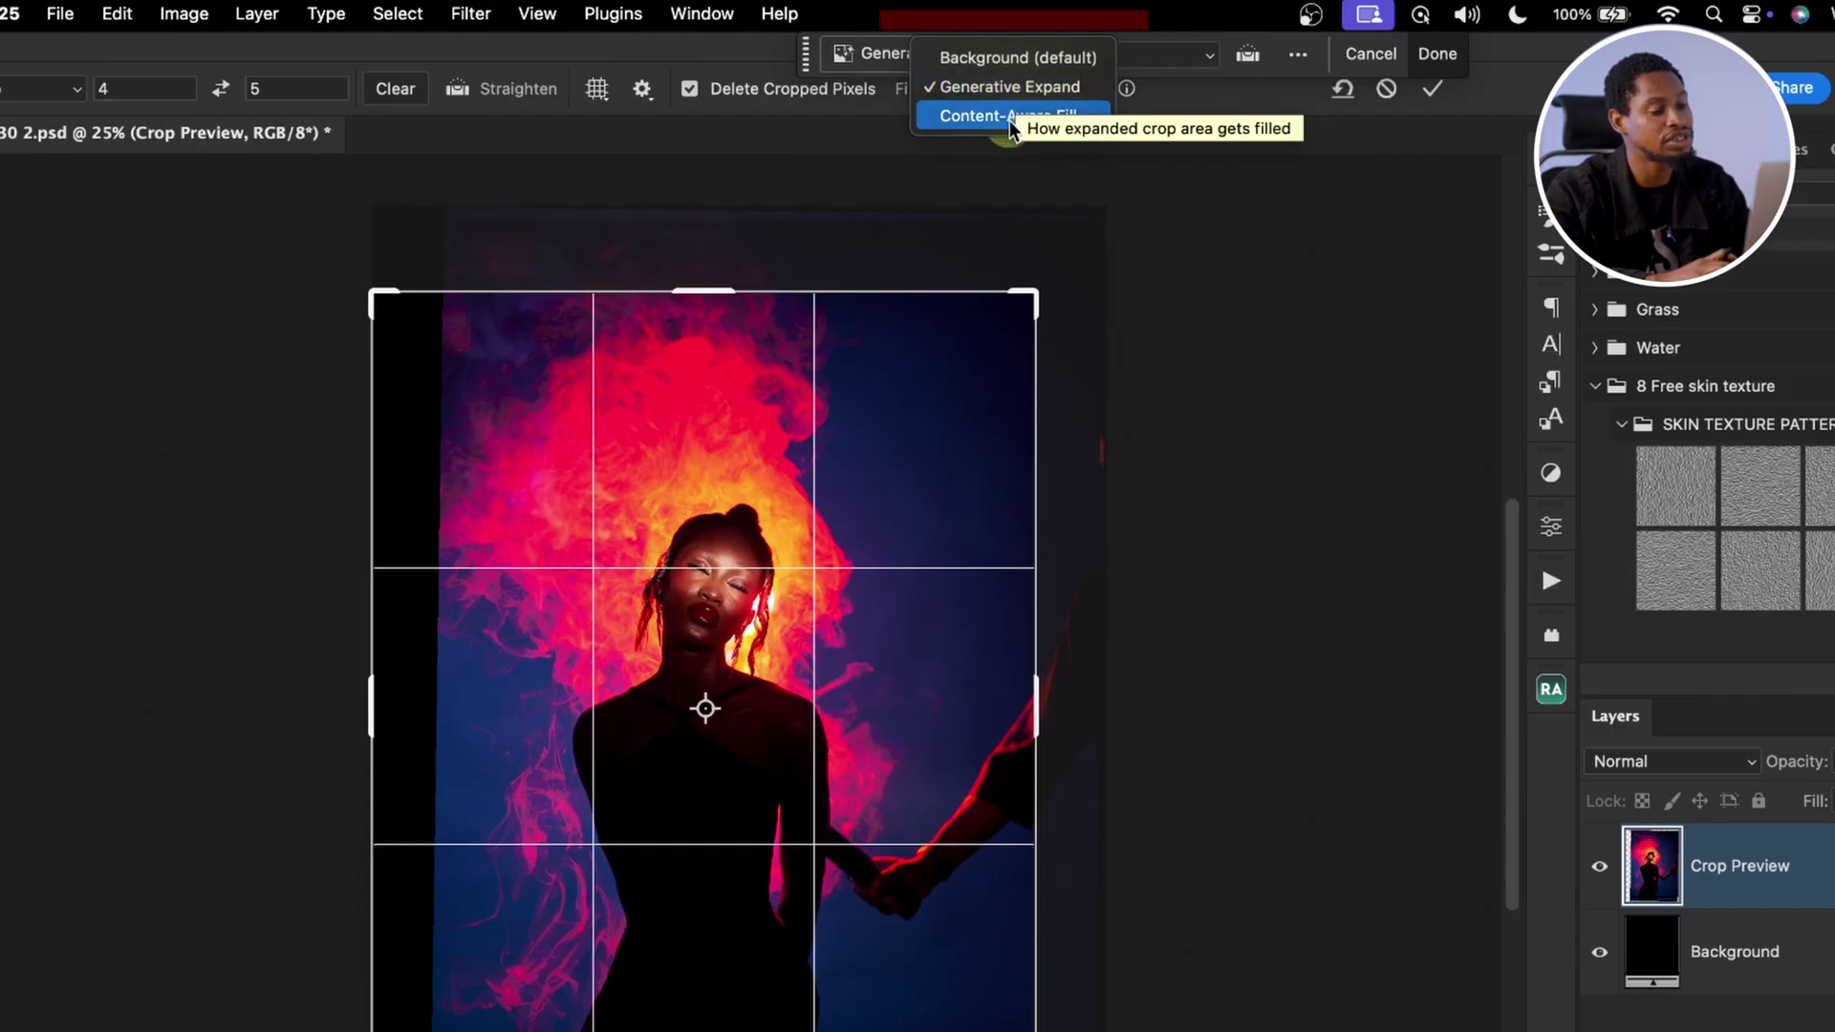
left_click(1001, 90)
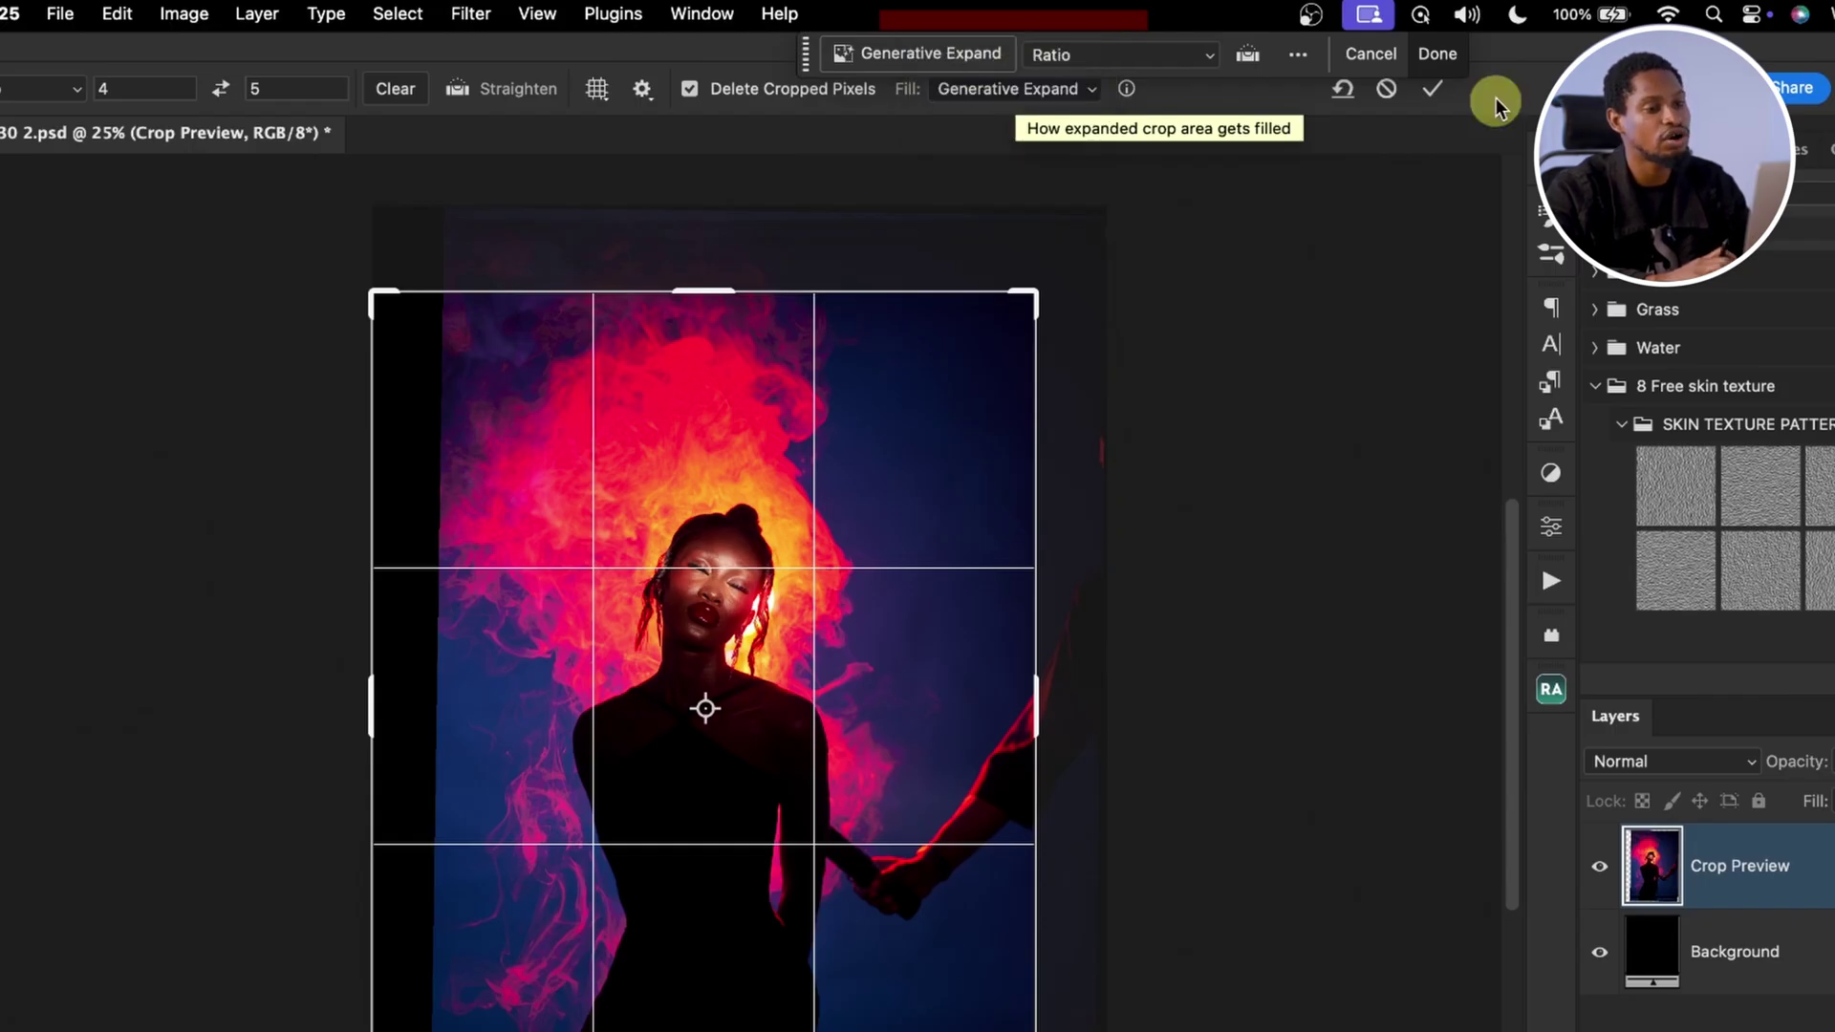
left_click(1433, 89)
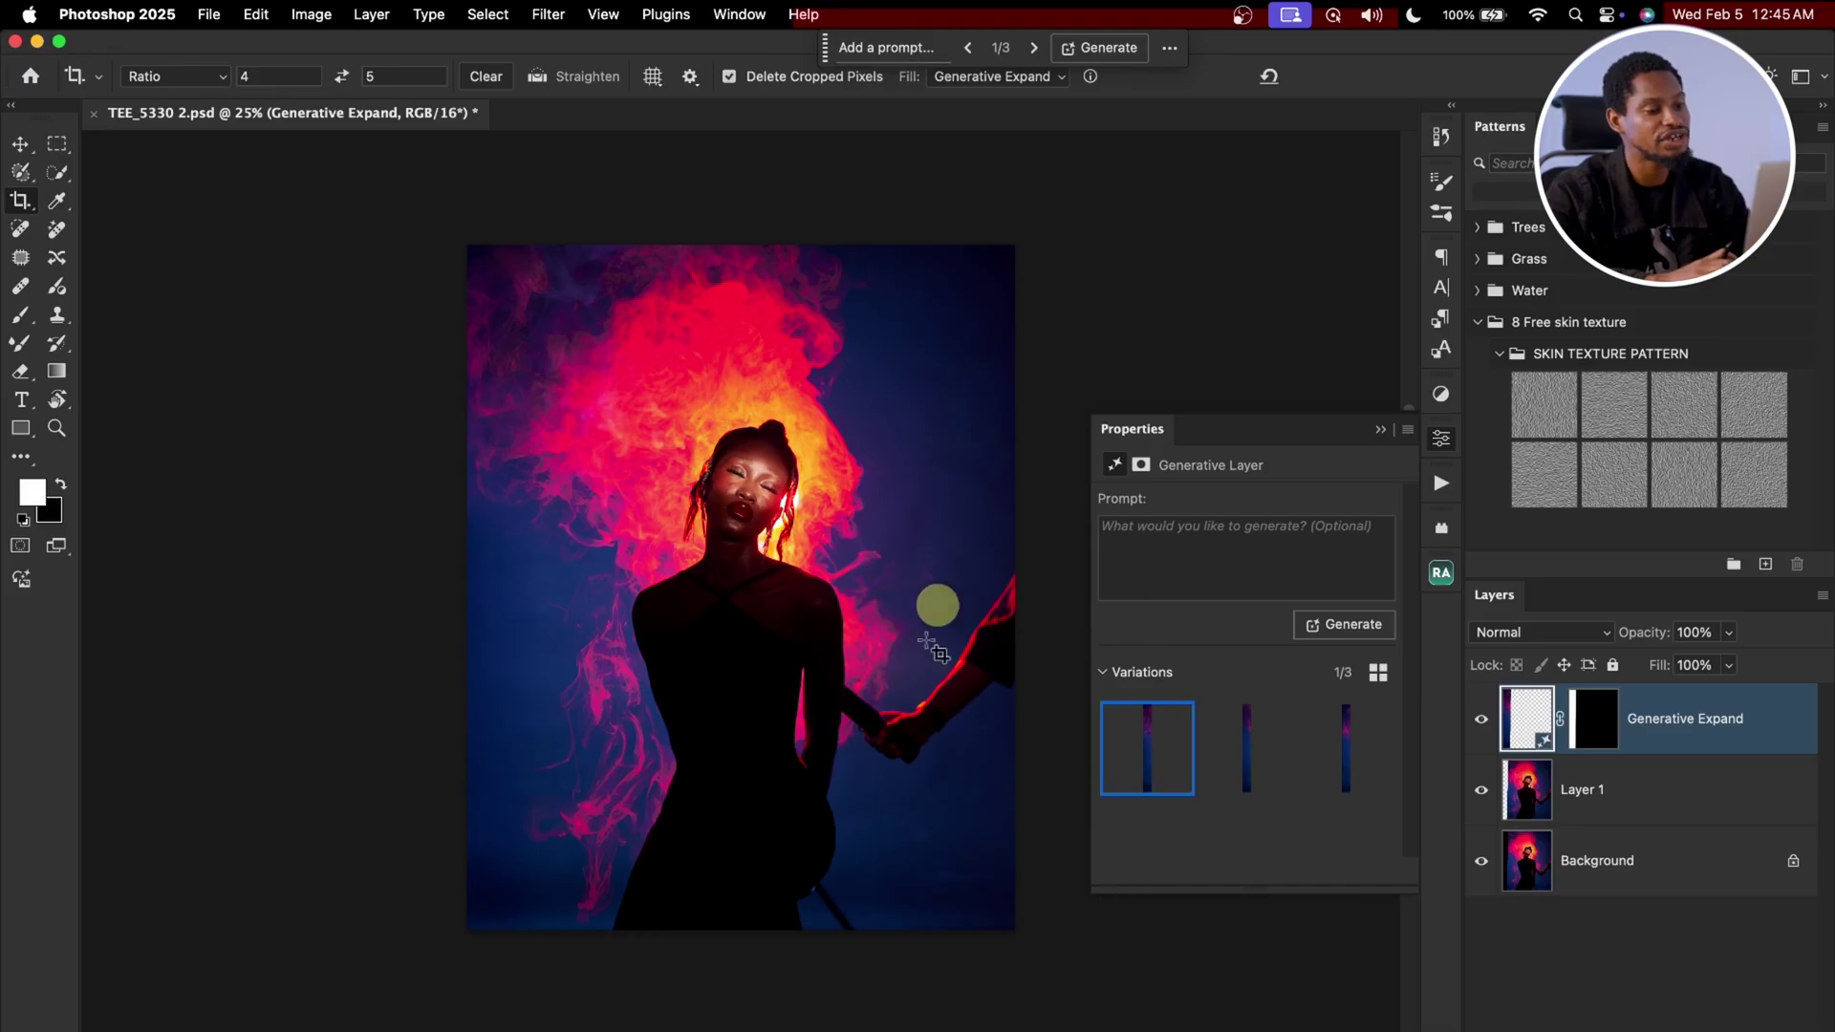
Step: Compare the three Generative Expand variations and keep the first one
mouse_move(1159, 756)
left_click(1261, 768)
left_click(1333, 750)
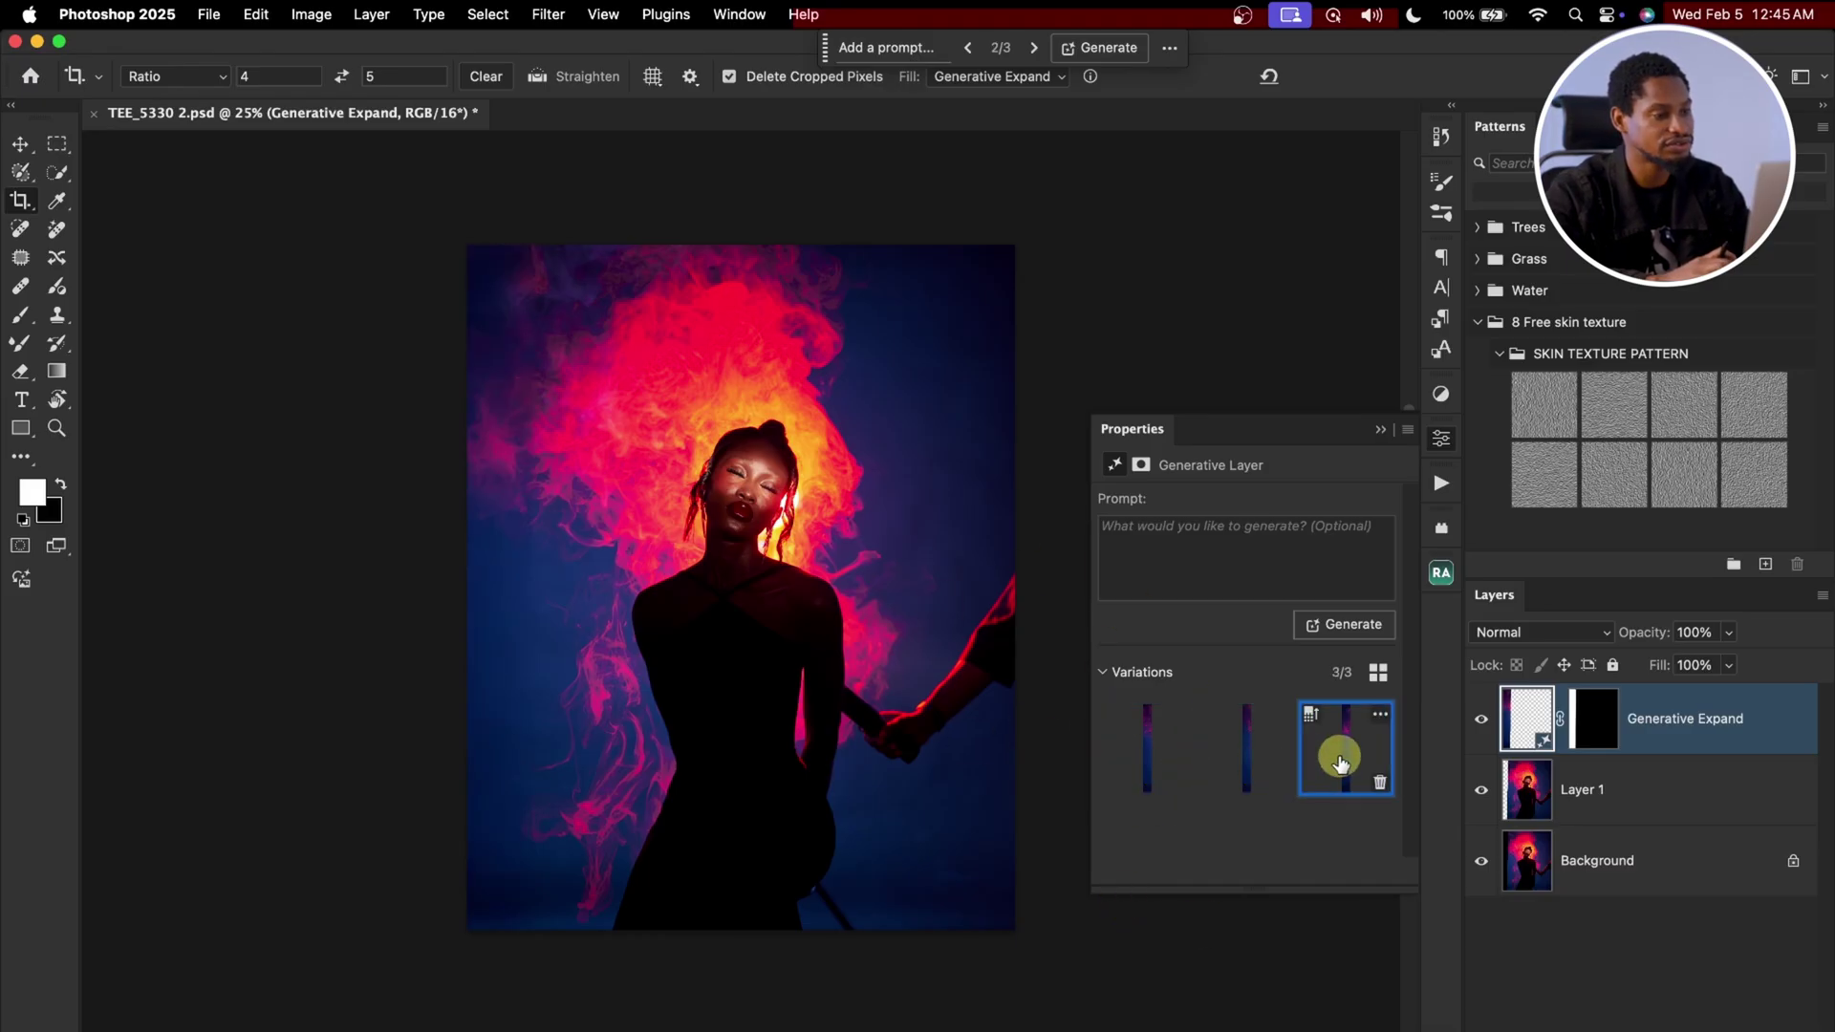
left_click(1118, 759)
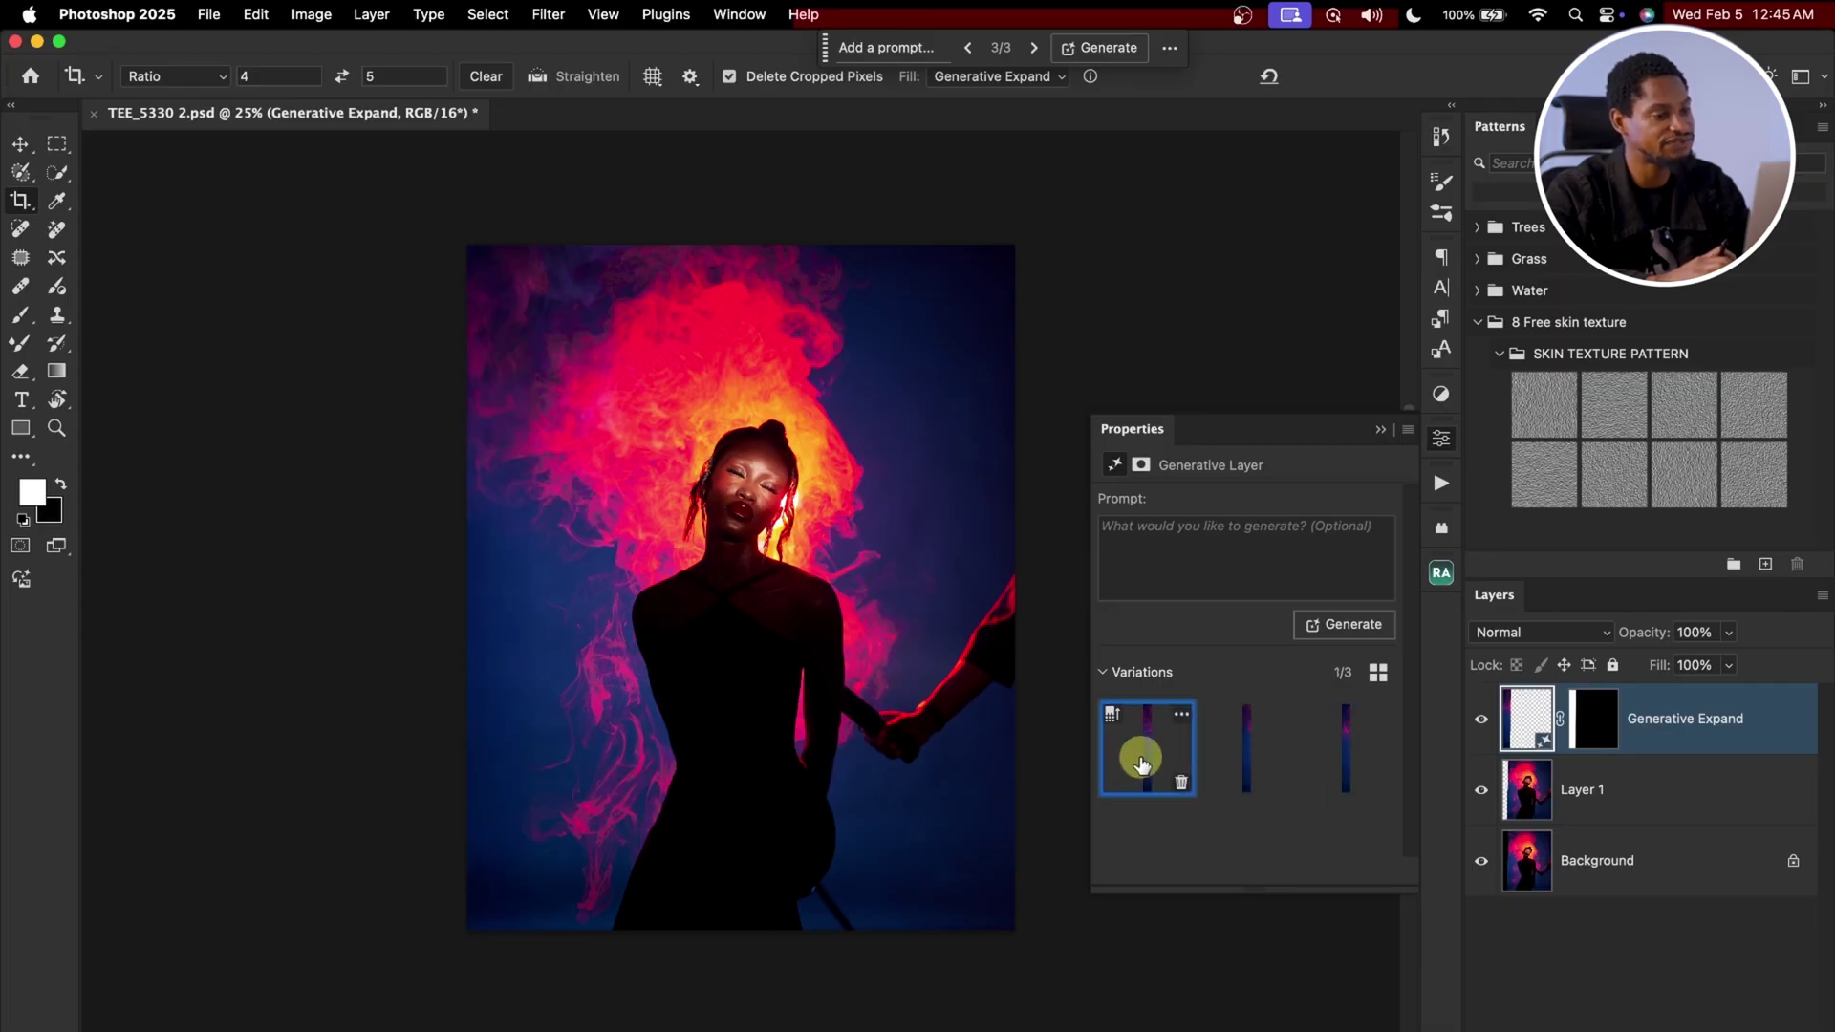
left_click(1380, 429)
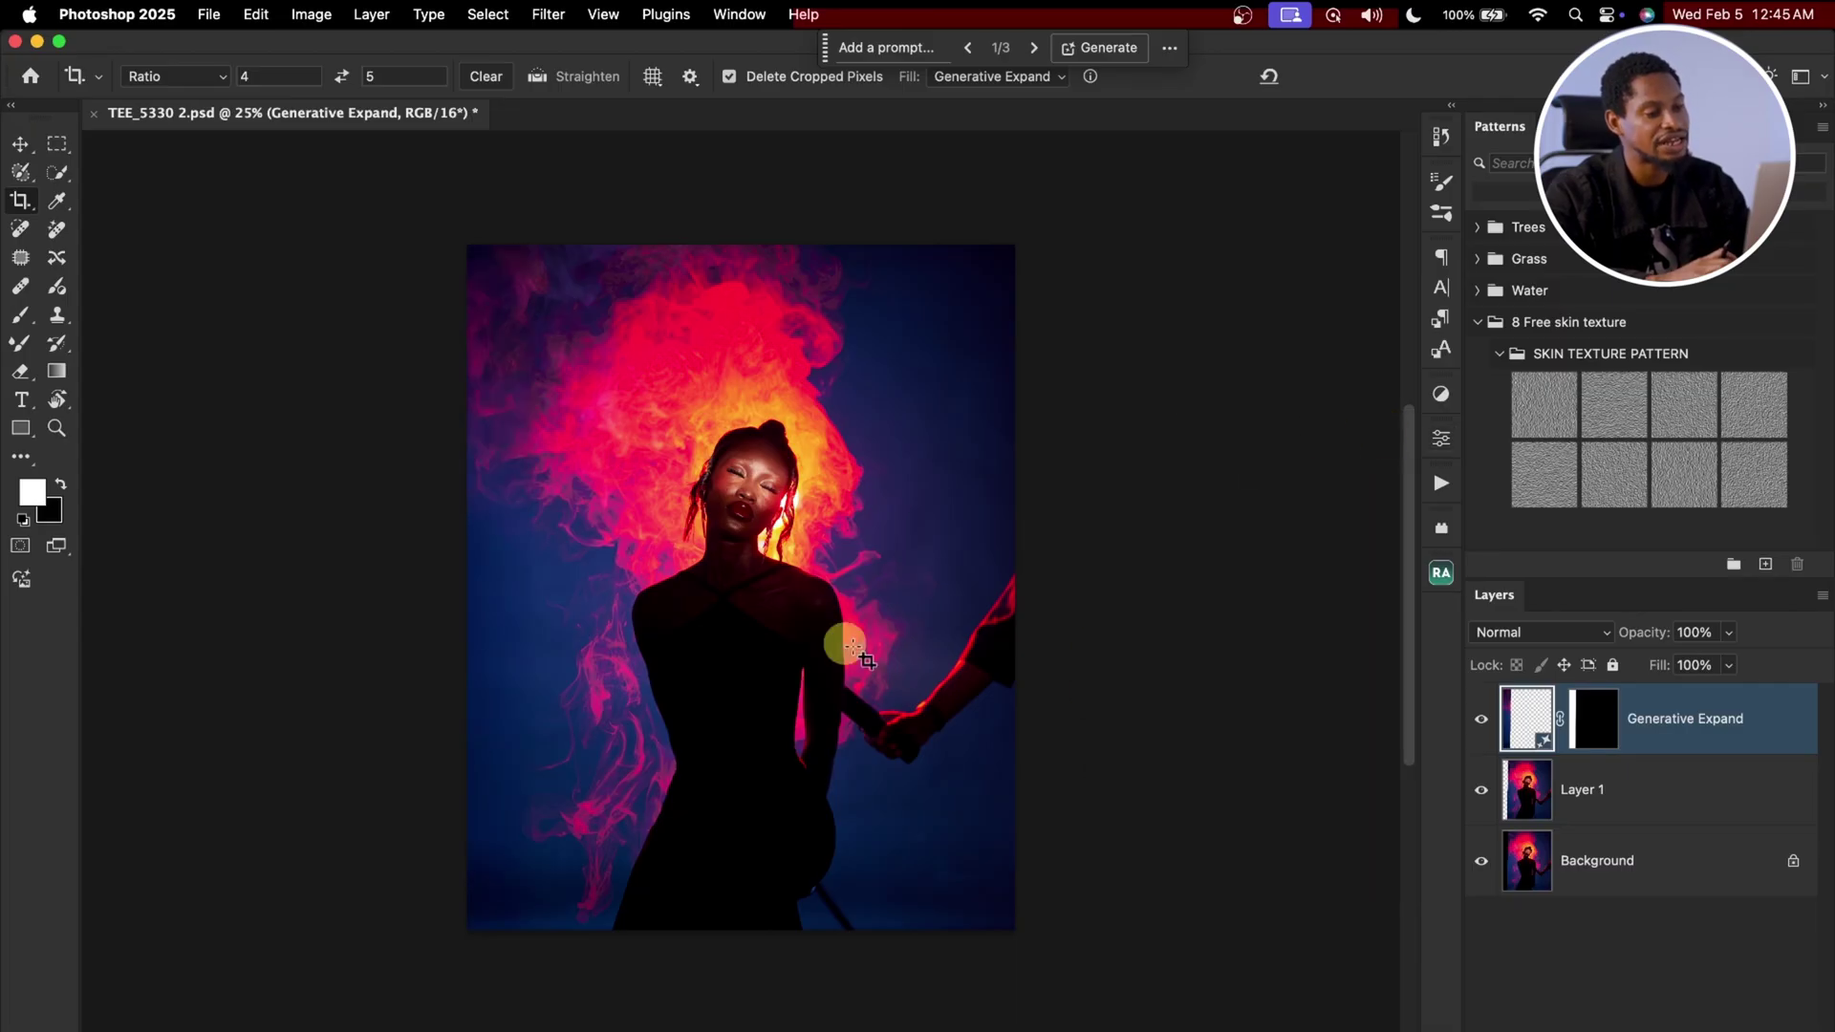
Step: Add an empty layer above the Generative Expand layer and set the Remove tool's mode to Generative AI on
key("z")
left_click_drag(994, 668, 1097, 464)
key("c")
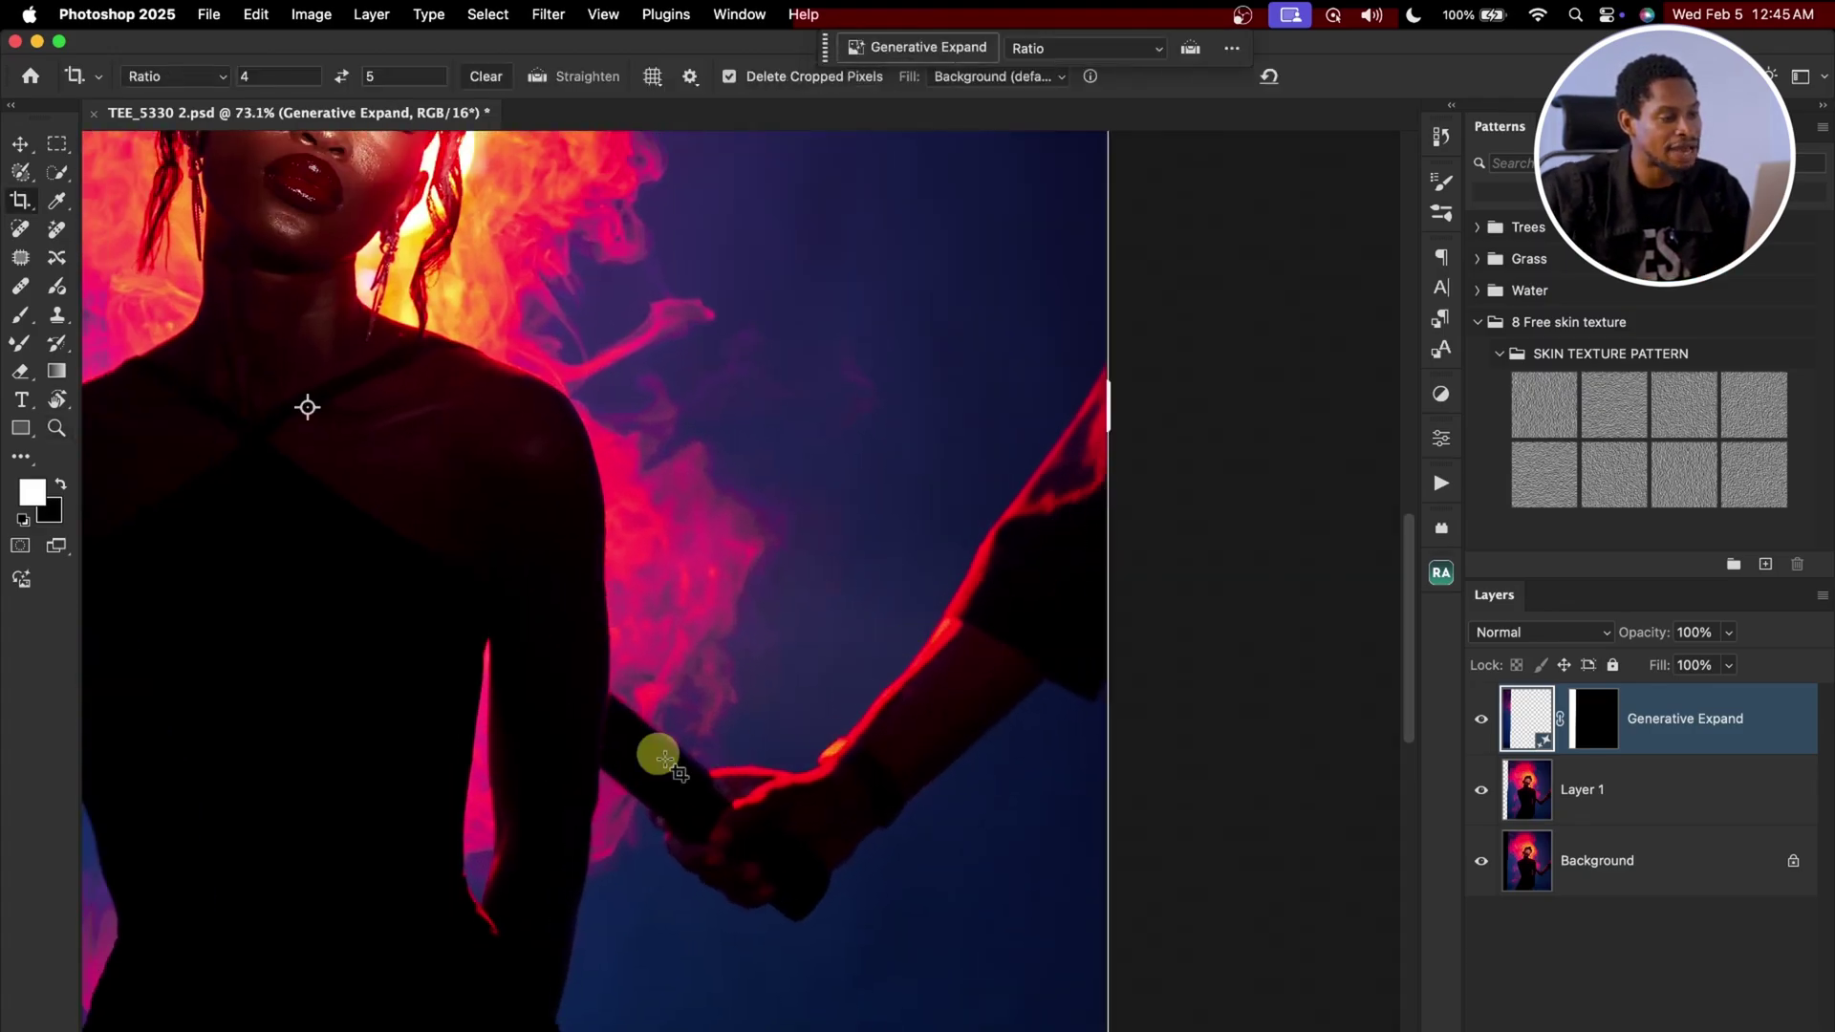
key("z")
left_click_drag(897, 704, 819, 704)
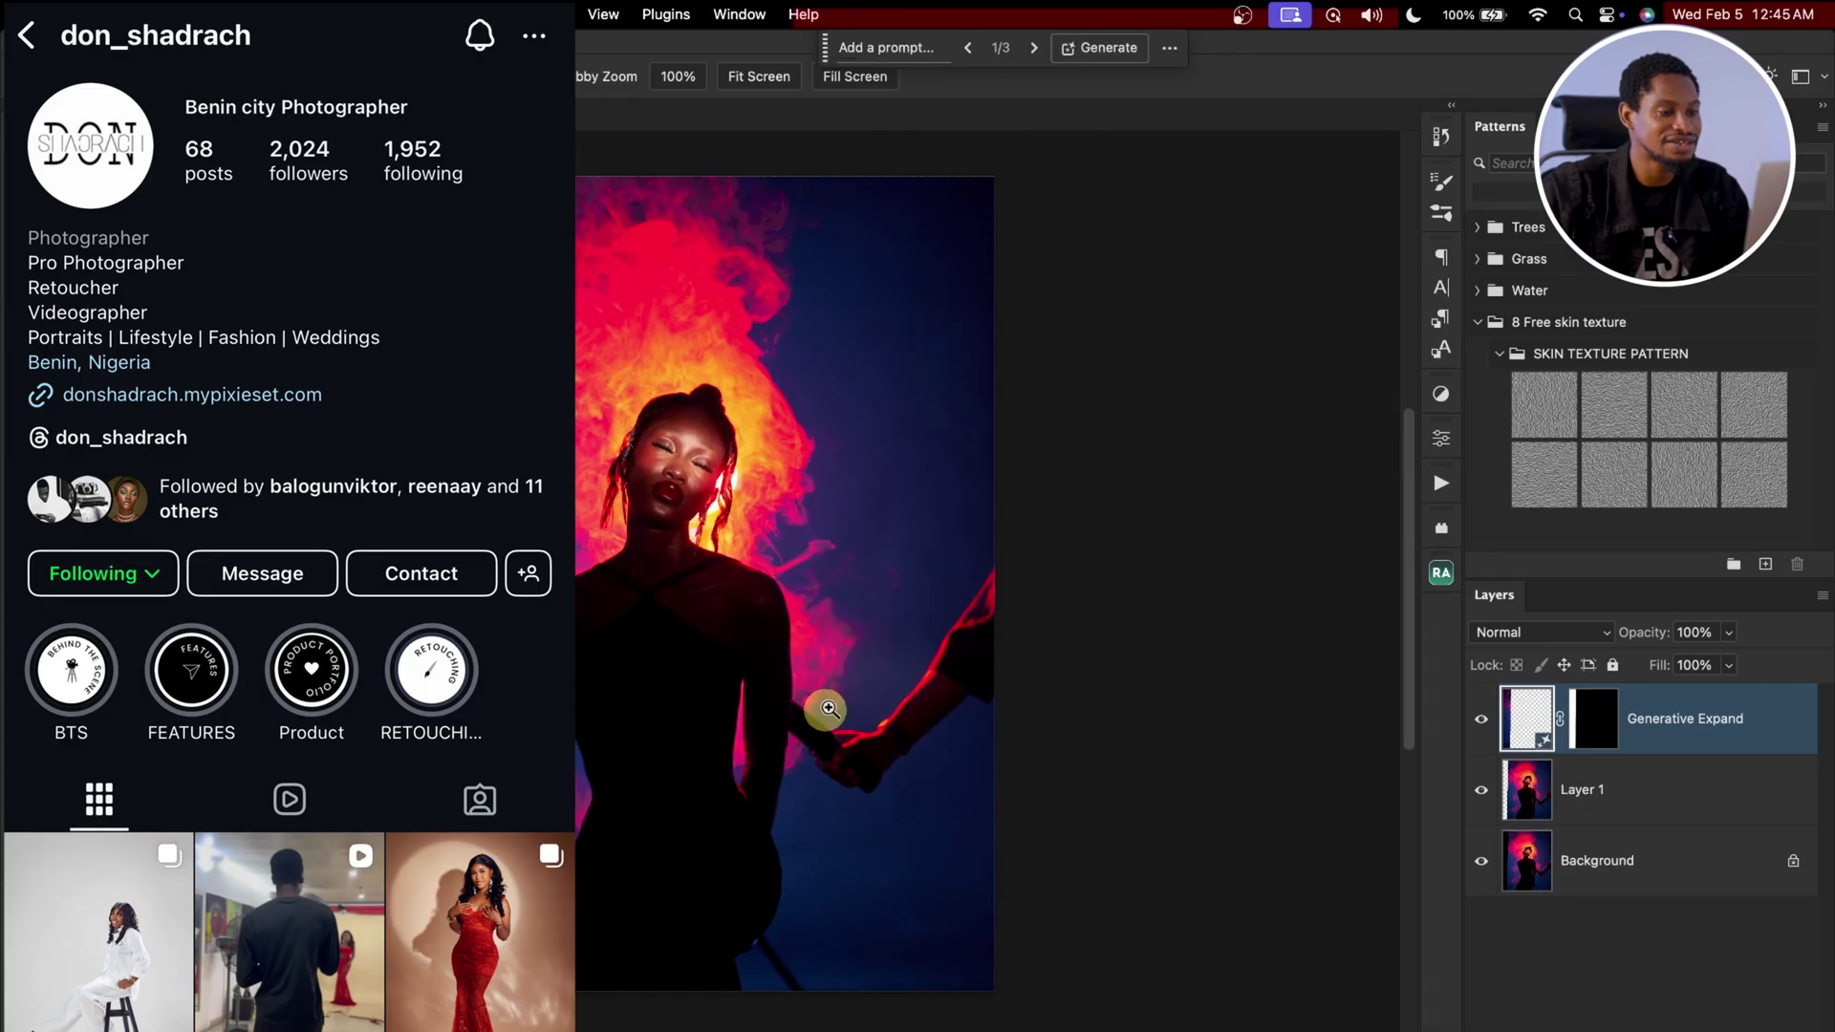
key("c")
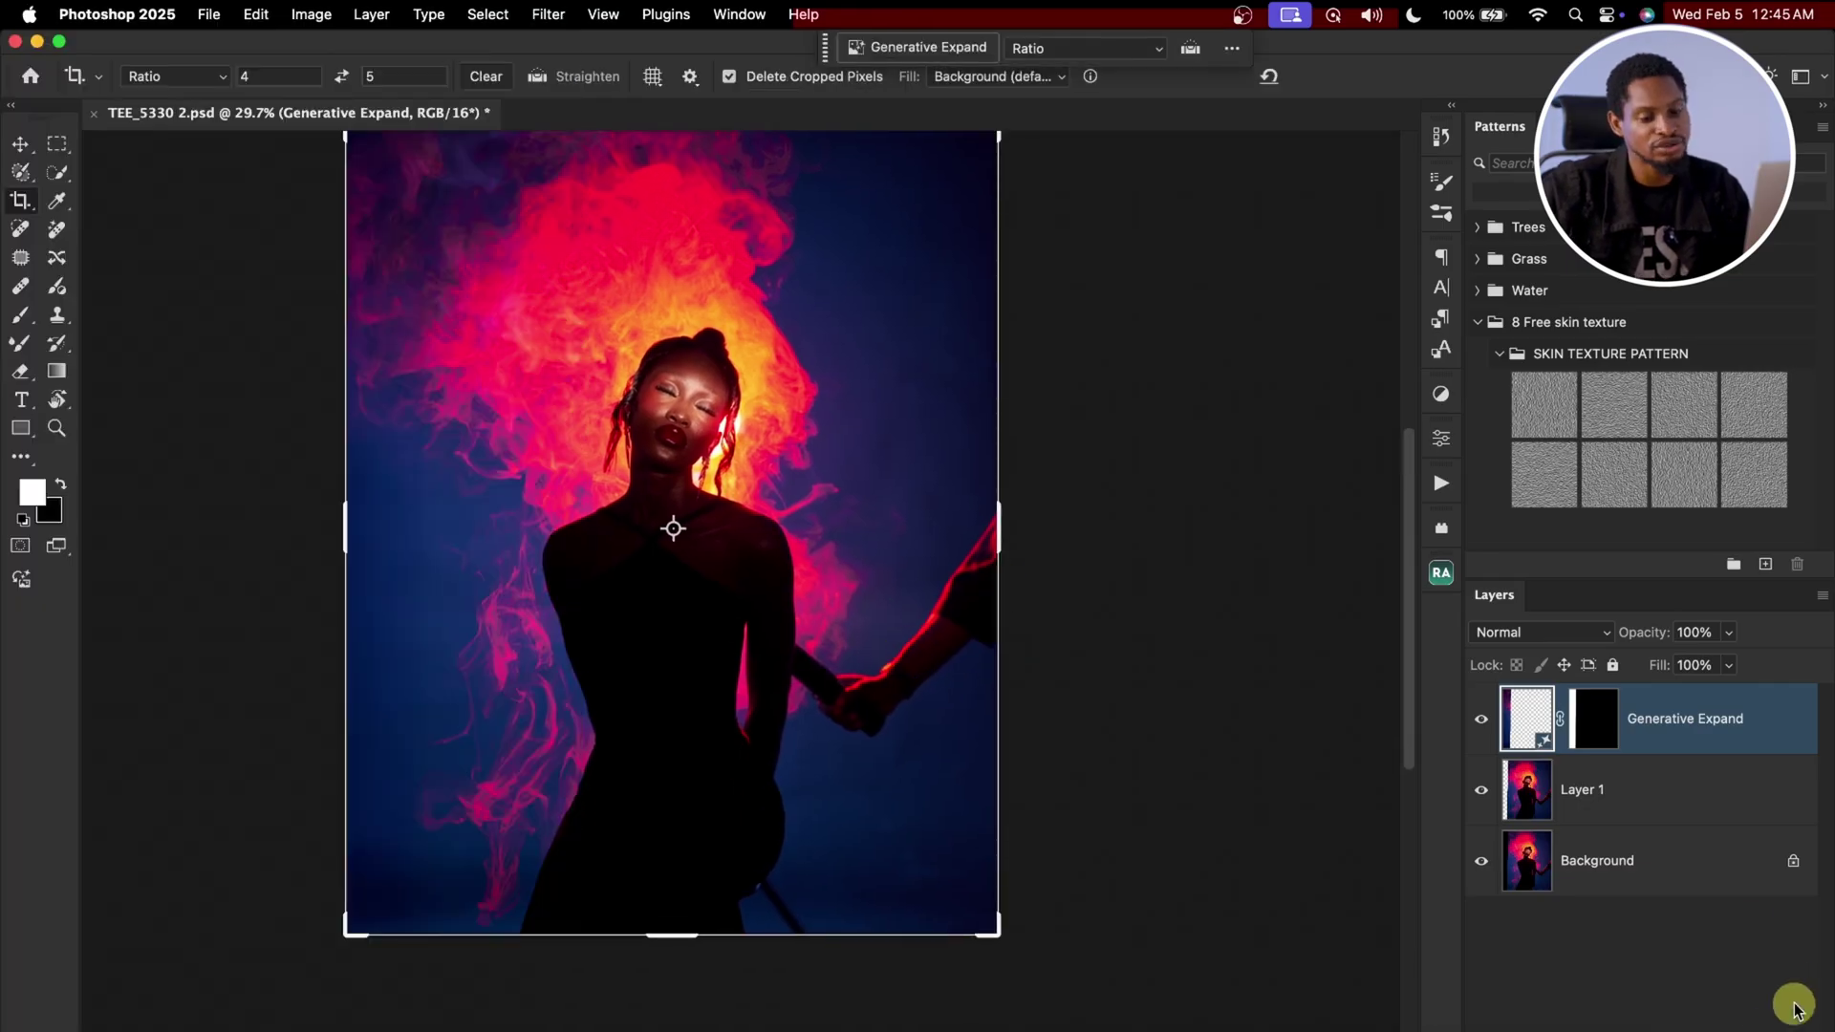
left_click(1768, 1028)
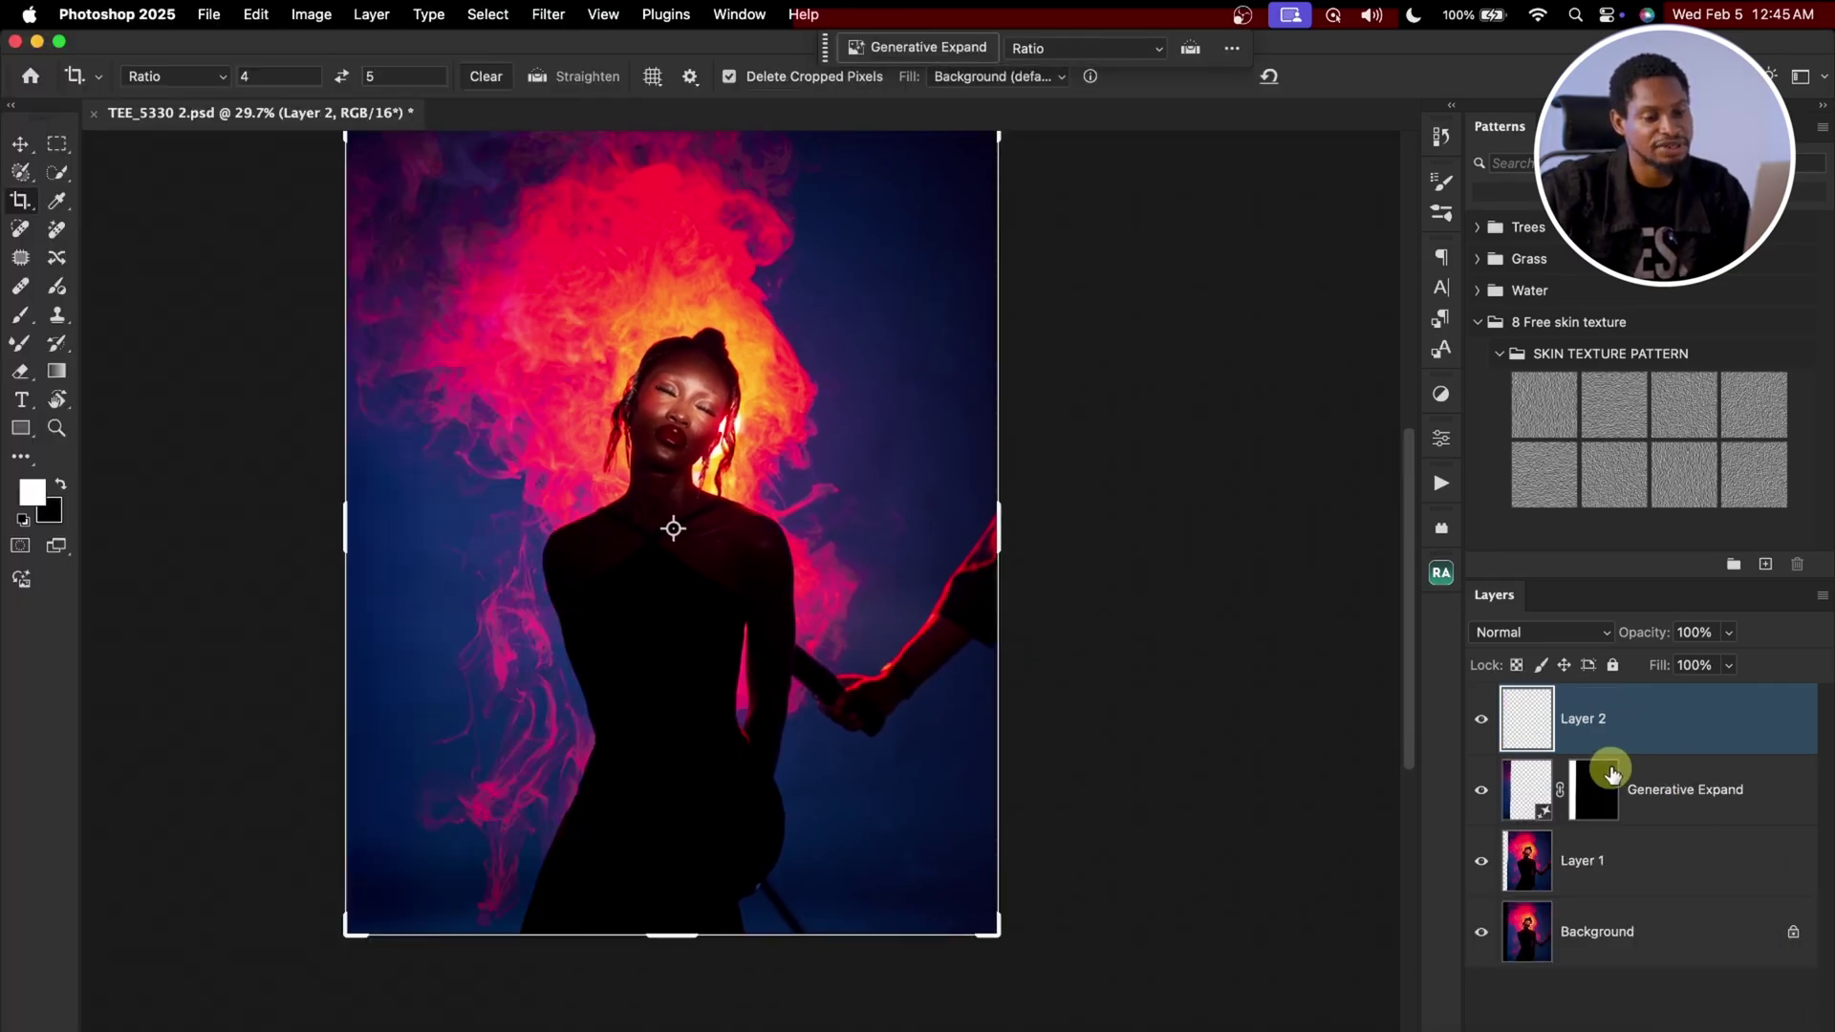
left_click(60, 230)
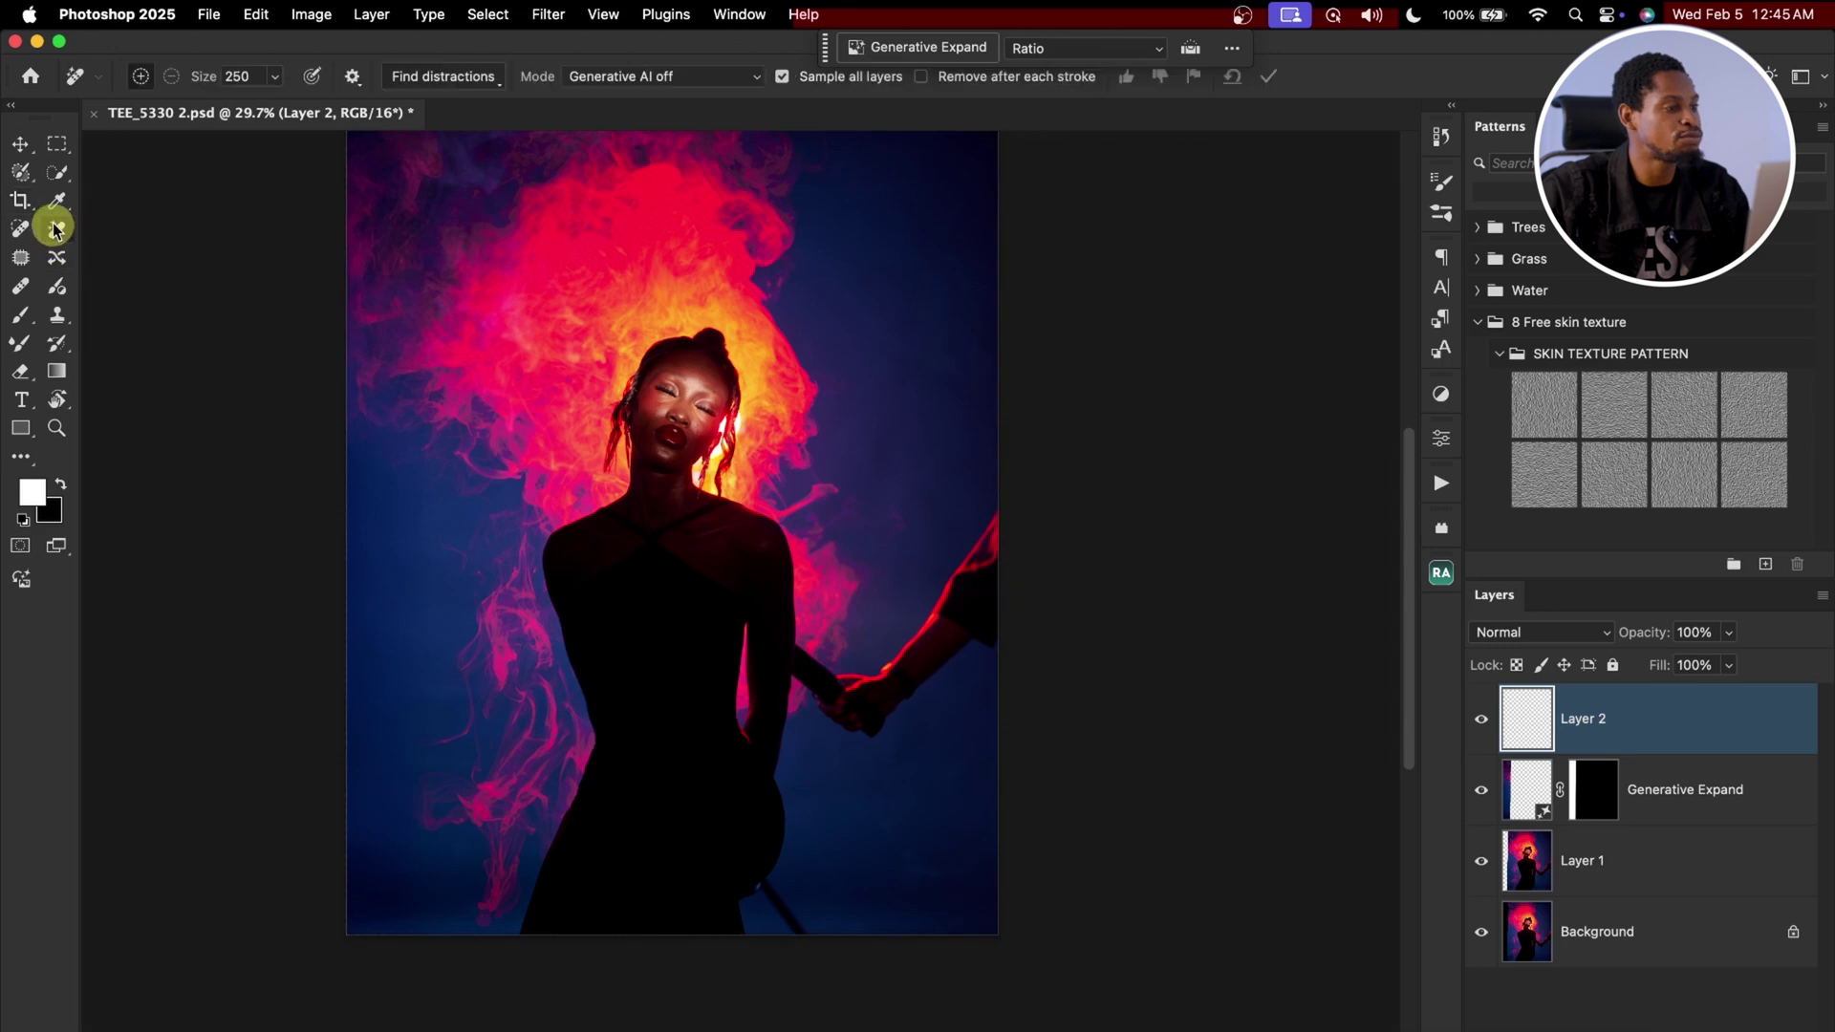
left_click(711, 79)
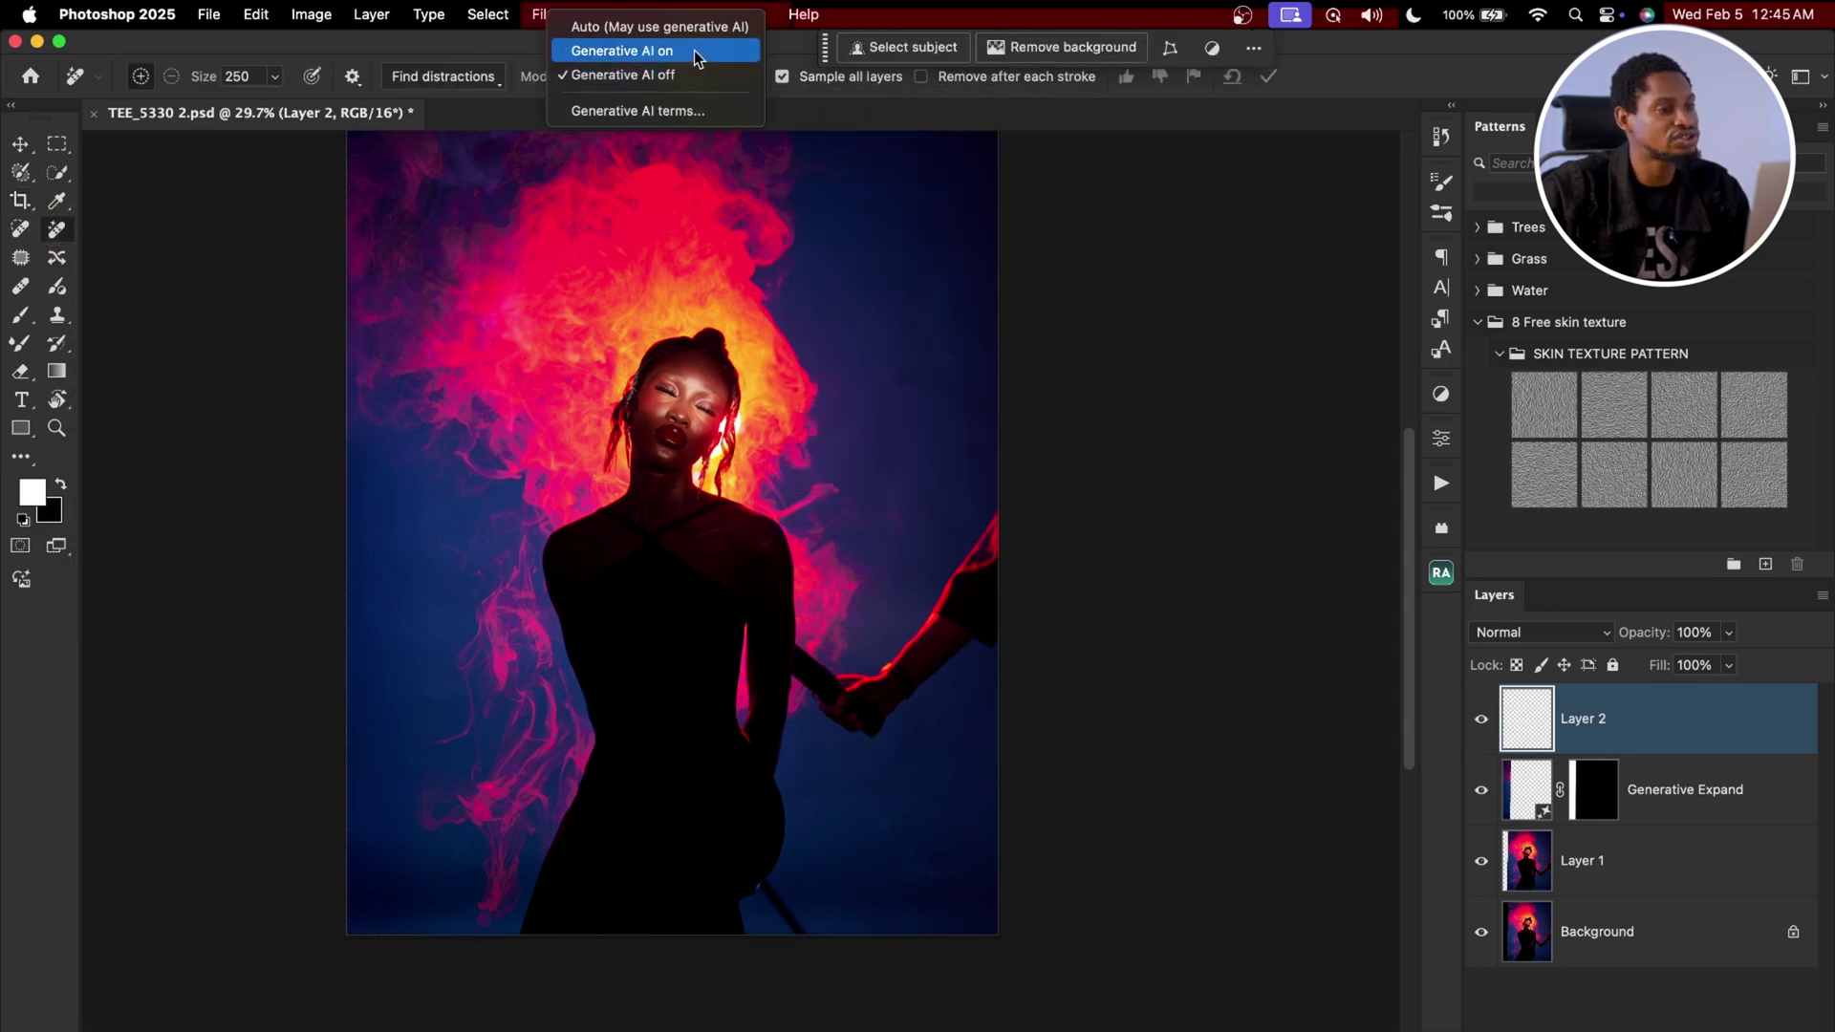
left_click(702, 64)
Step: Paint over the second person's arm and the held hands with the Remove tool at sizes 700 to 125, and apply the removal
key("bracketright")
key("bracketright")
key("bracketright")
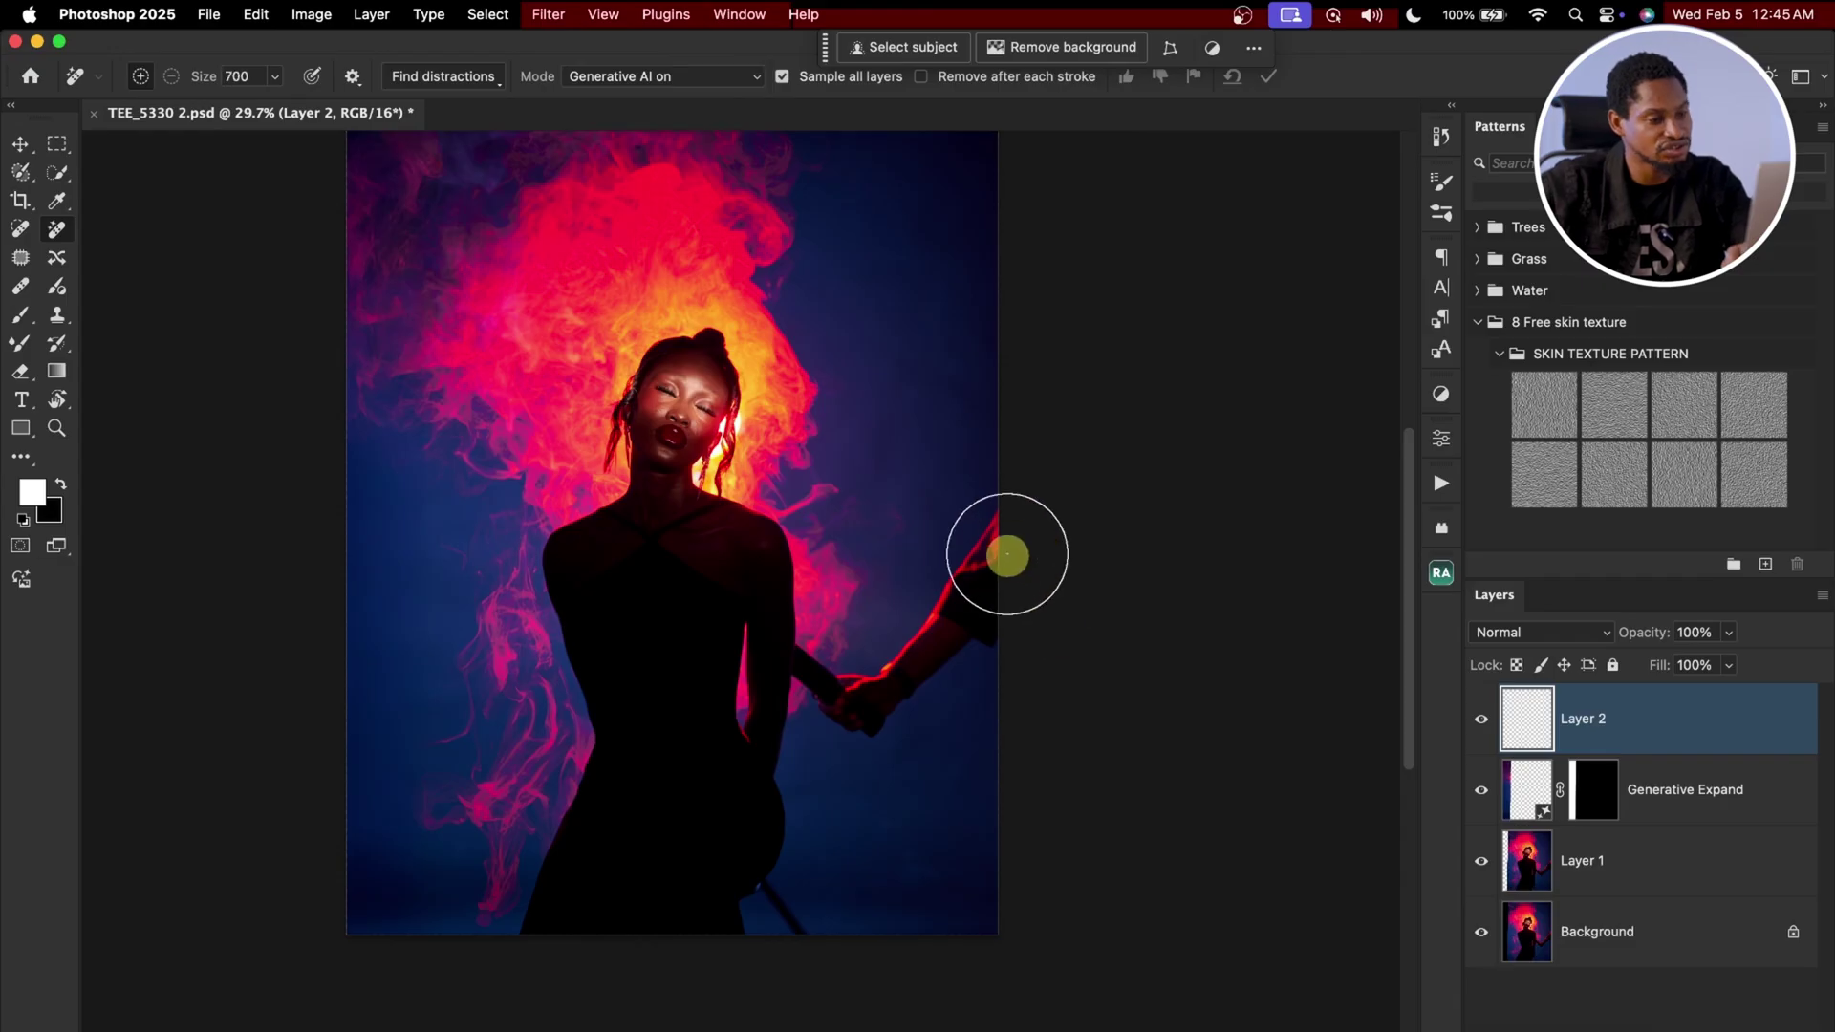
mouse_move(1008, 545)
left_mouse_down()
mouse_move(904, 651)
mouse_move(893, 697)
mouse_move(852, 675)
mouse_move(856, 695)
left_mouse_up()
key("bracketleft")
key("bracketleft")
key("bracketleft")
key("bracketleft")
key("bracketleft")
key("bracketleft")
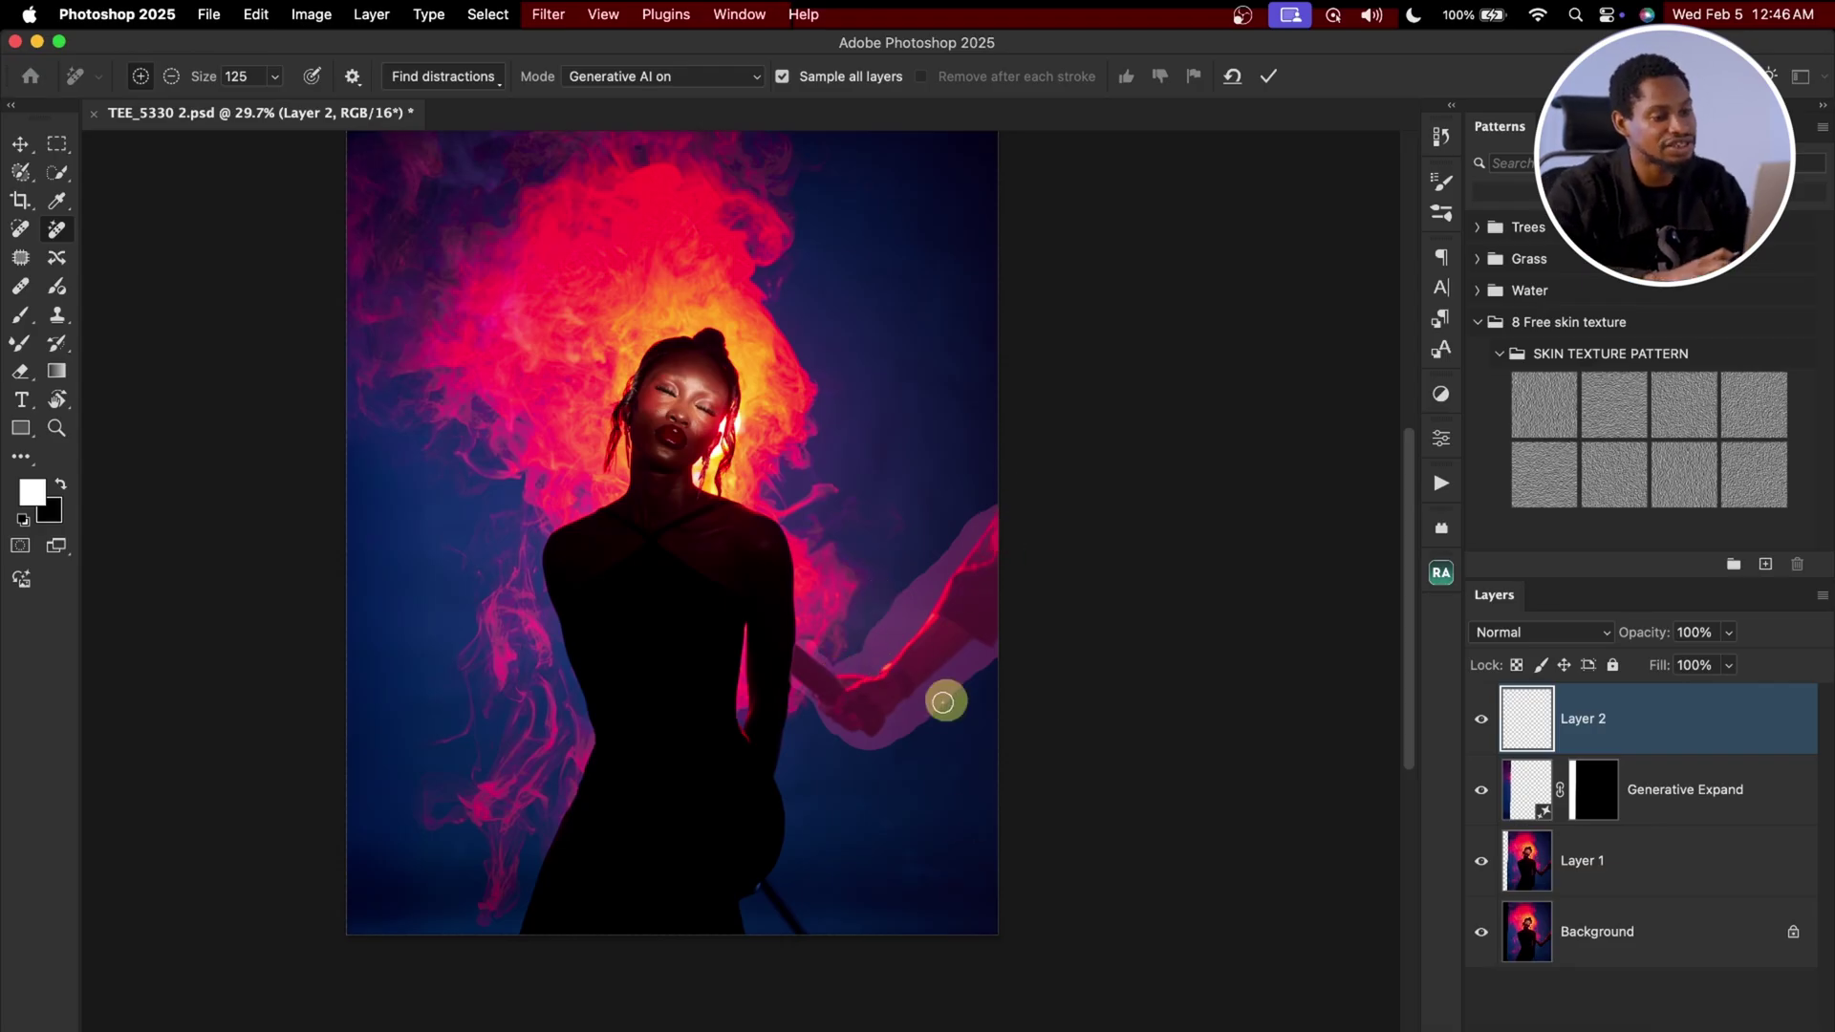
left_click(1270, 78)
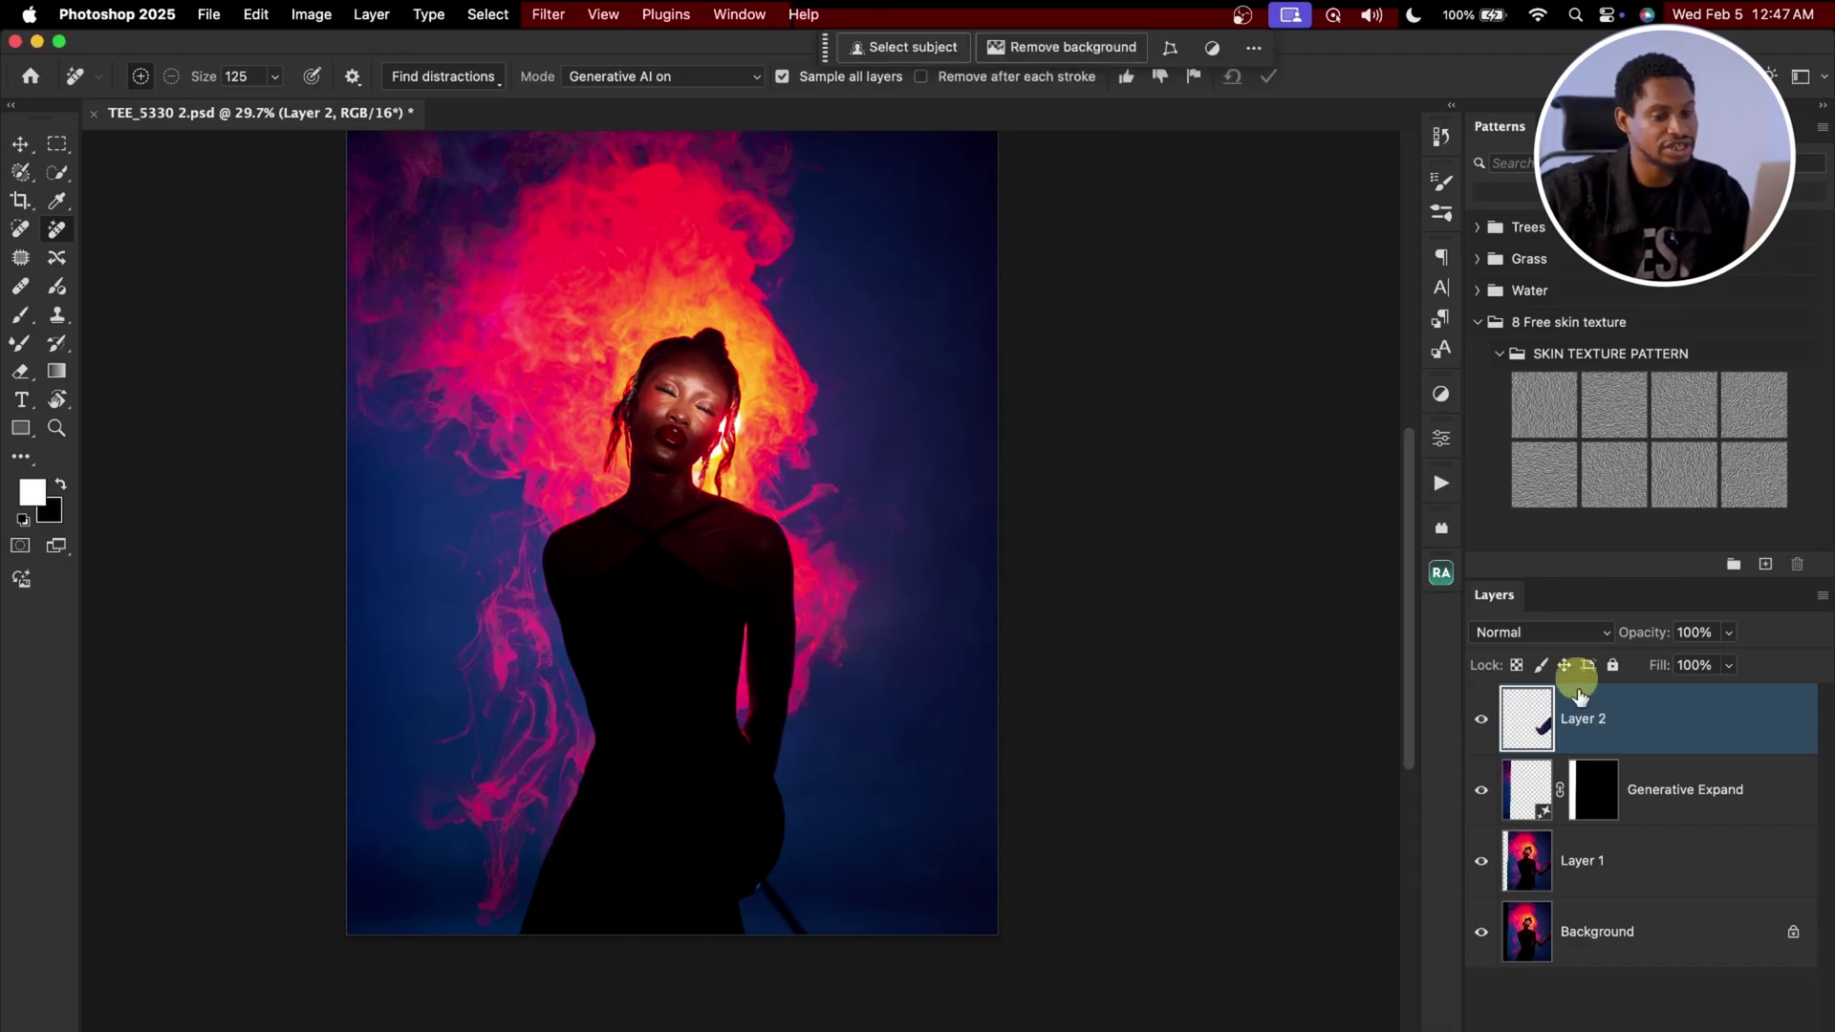
Step: Toggle Layer 2's visibility to compare the arm removal, and inspect the cleaned background closely
left_click(1476, 722)
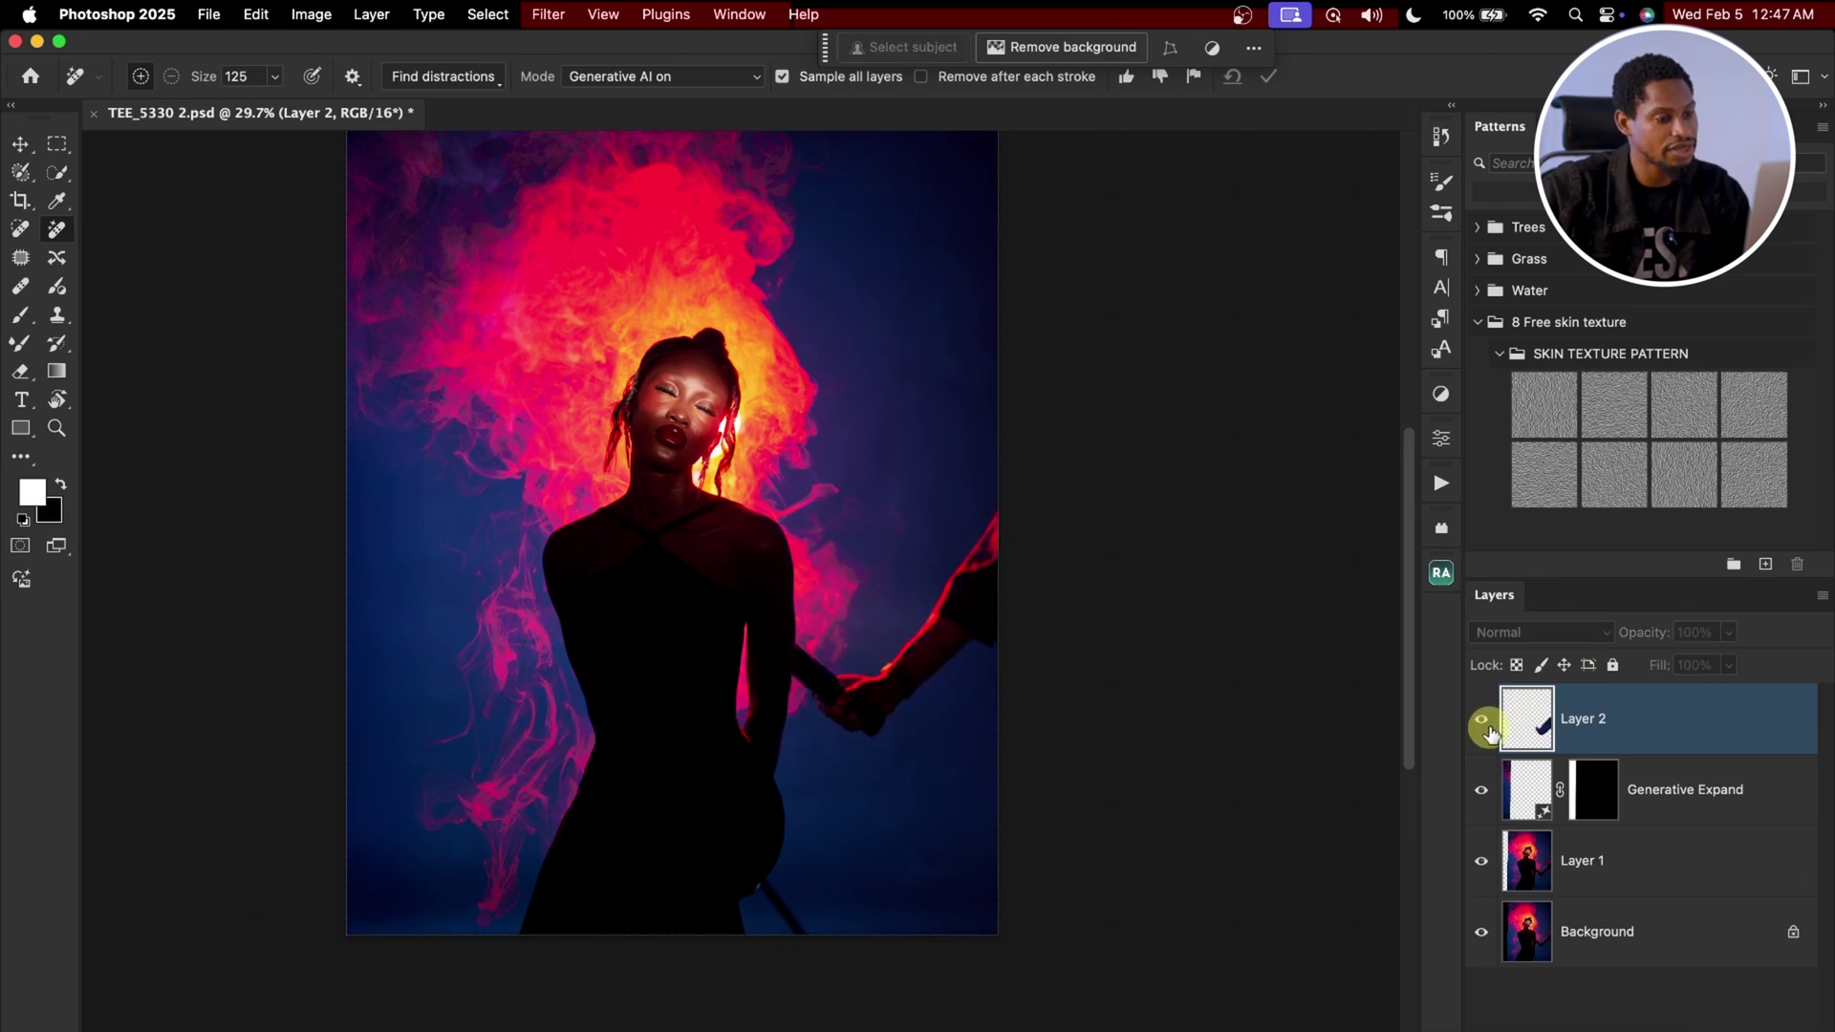
left_click(1481, 721)
key("z")
left_click_drag(934, 708, 1038, 703)
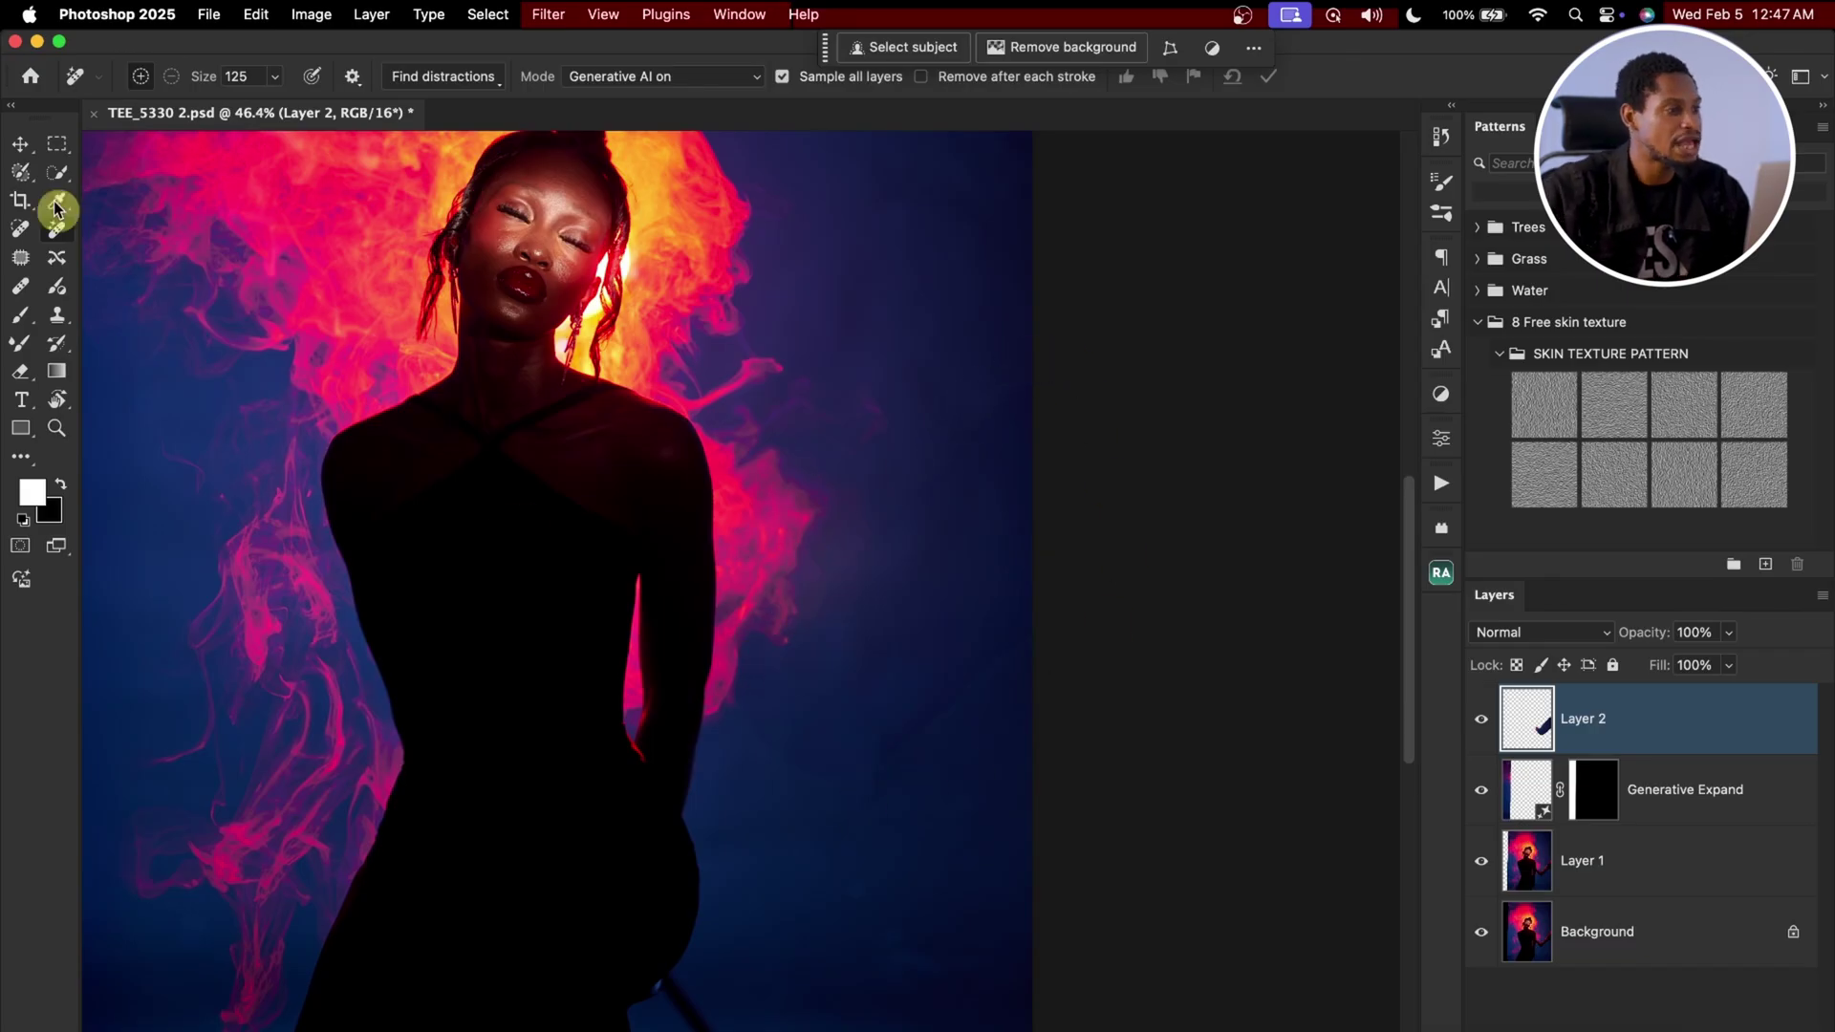
Step: Mark the area where the arm was with the Selection Brush at sizes up to 250, and run Generative Fill without a prompt
left_click(20, 174)
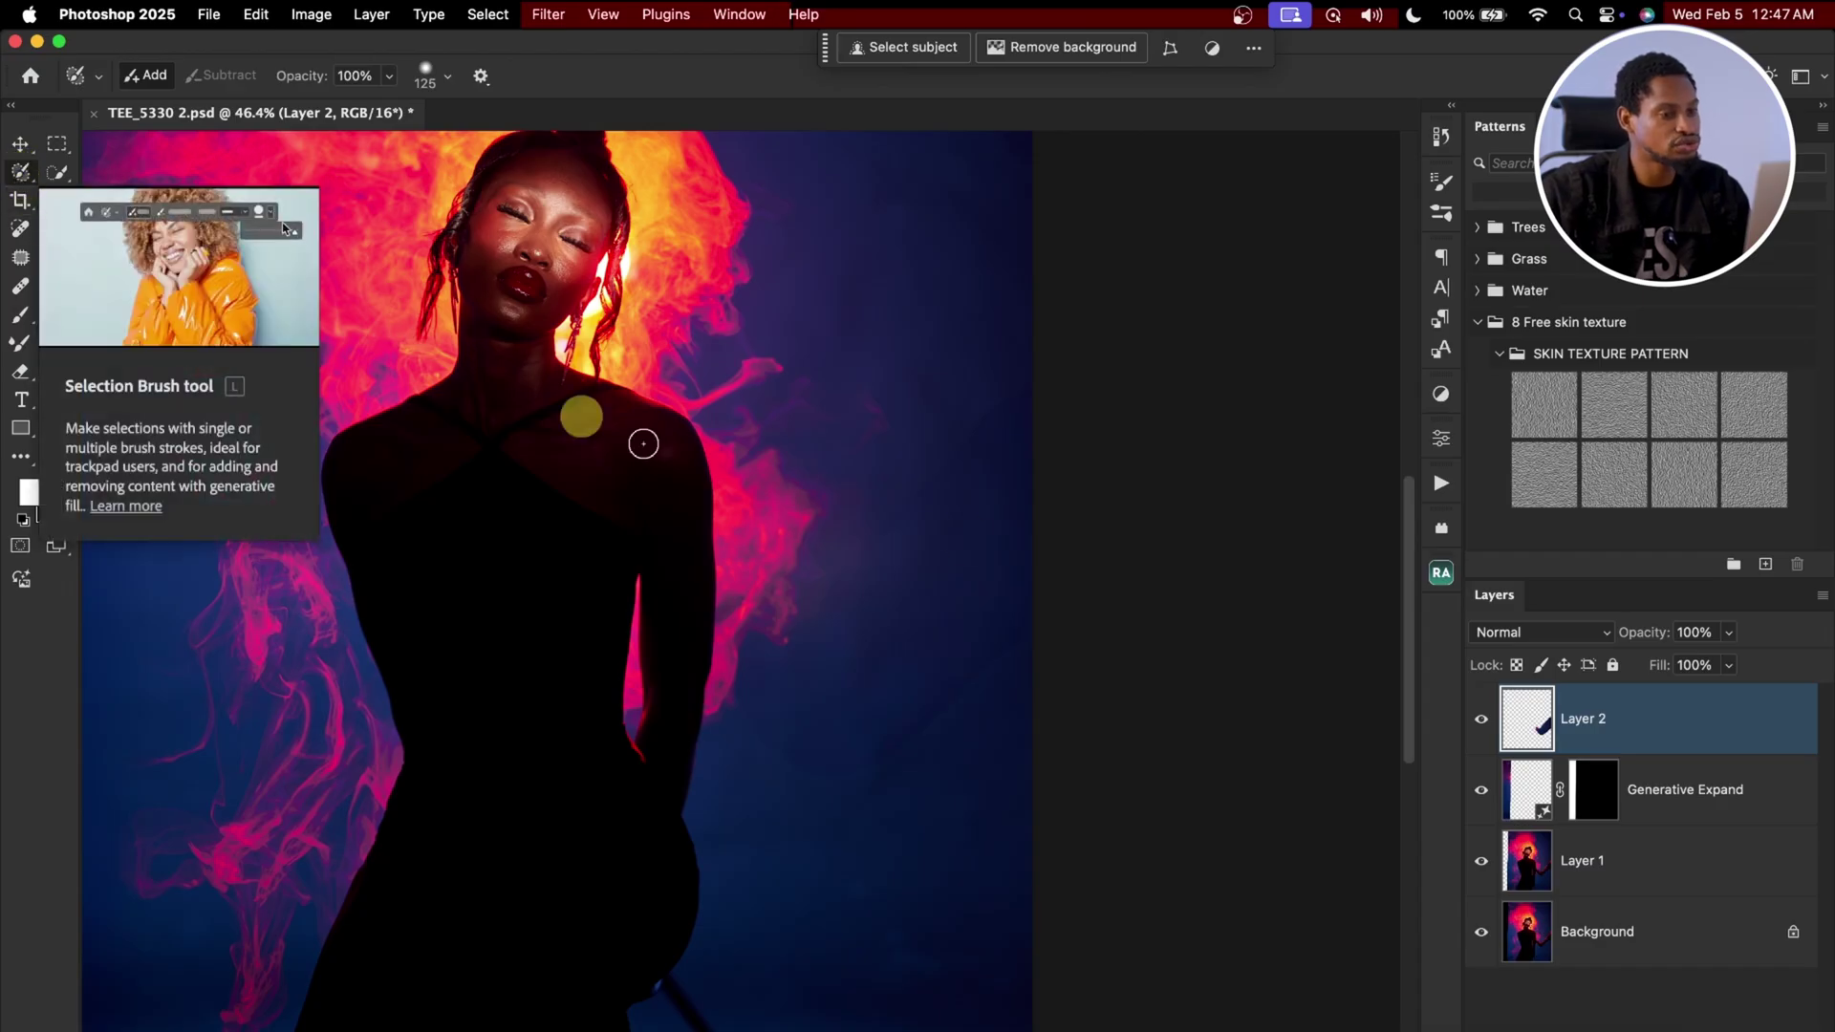
mouse_move(1019, 390)
left_mouse_down()
mouse_move(746, 680)
mouse_move(810, 759)
mouse_move(937, 679)
mouse_move(1039, 570)
mouse_move(1031, 423)
mouse_move(1031, 639)
mouse_move(1045, 546)
mouse_move(983, 501)
mouse_move(824, 708)
mouse_move(995, 601)
mouse_move(784, 678)
left_mouse_up()
key("bracketright")
key("bracketright")
key("bracketright")
key("bracketright")
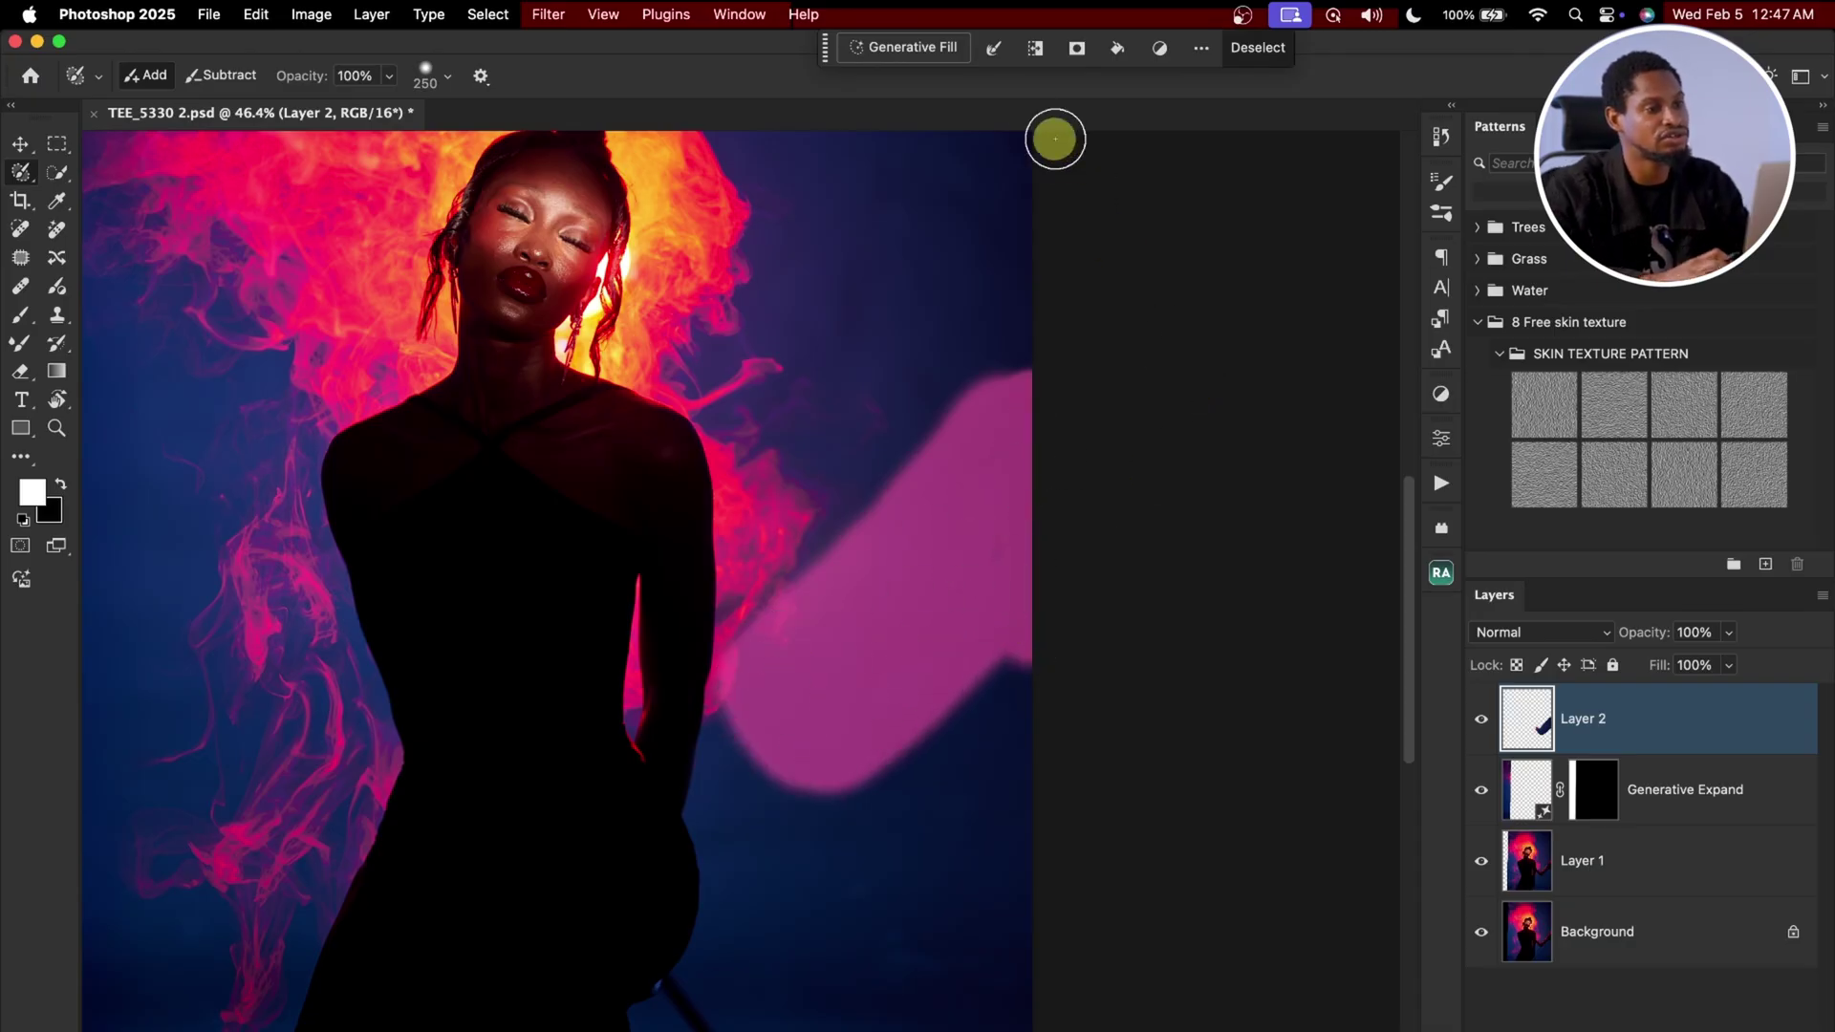
left_click(920, 56)
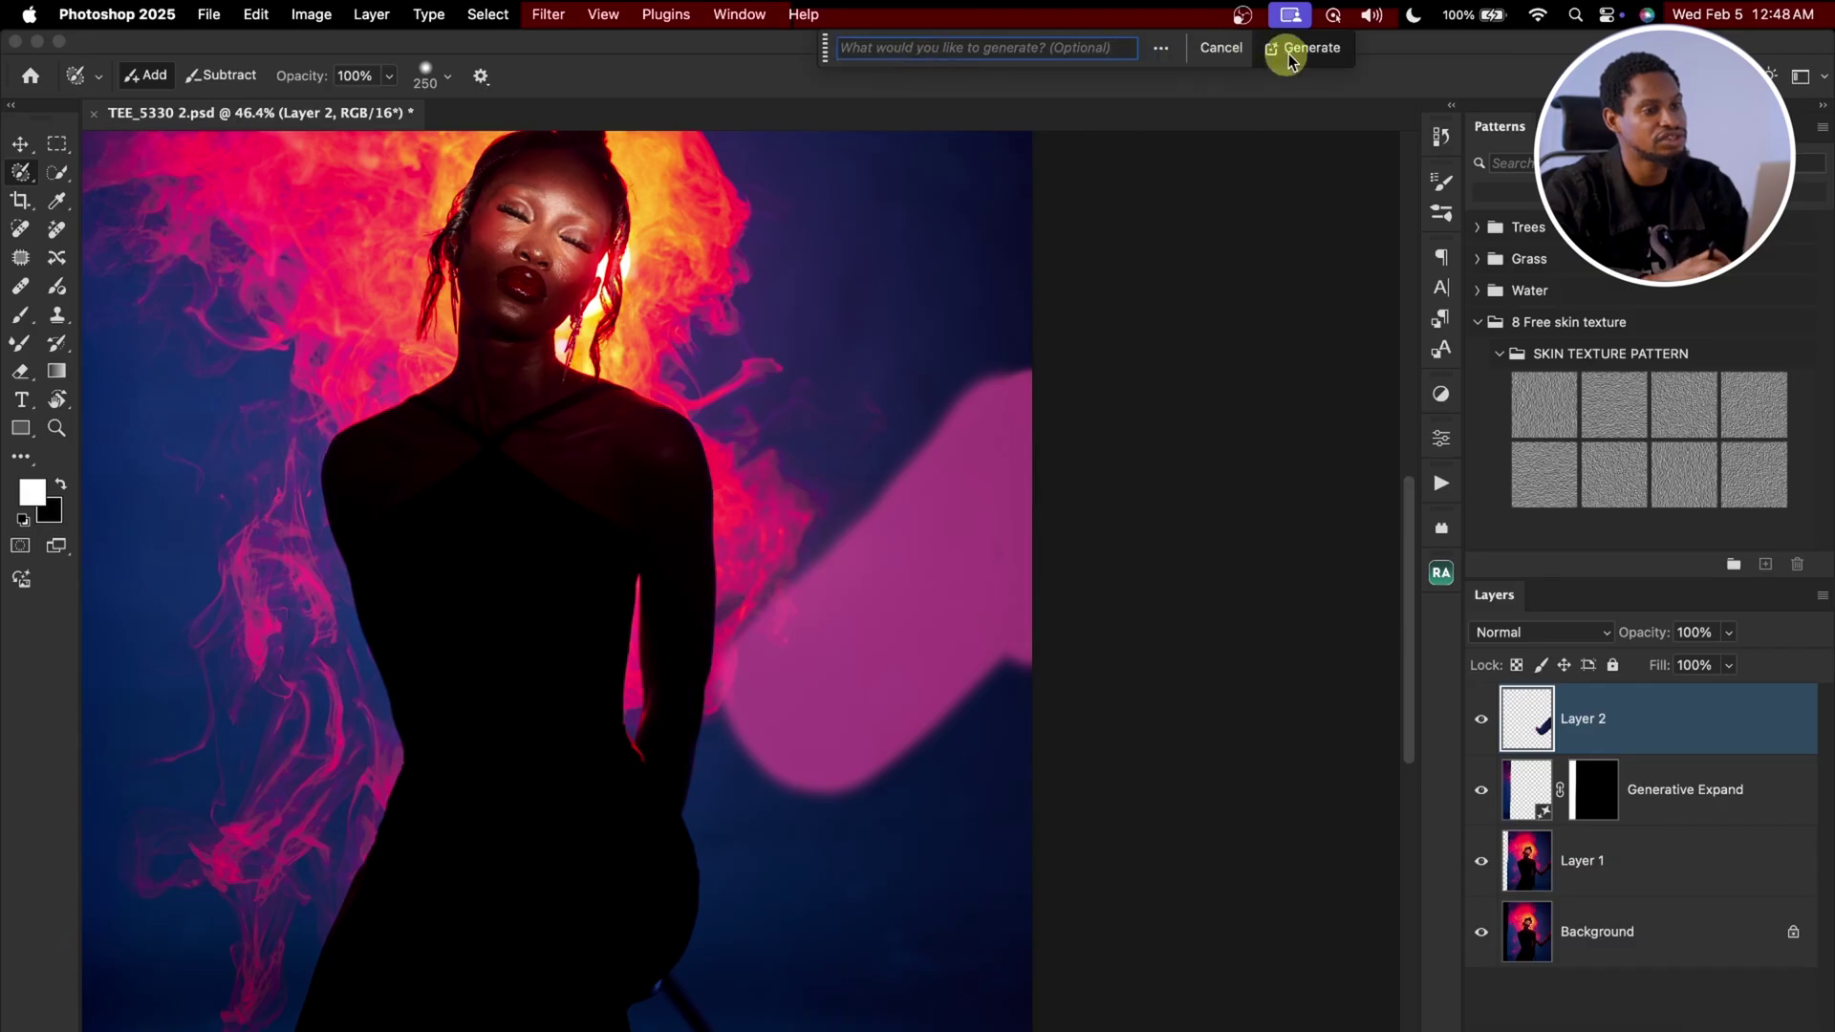
left_click(1294, 54)
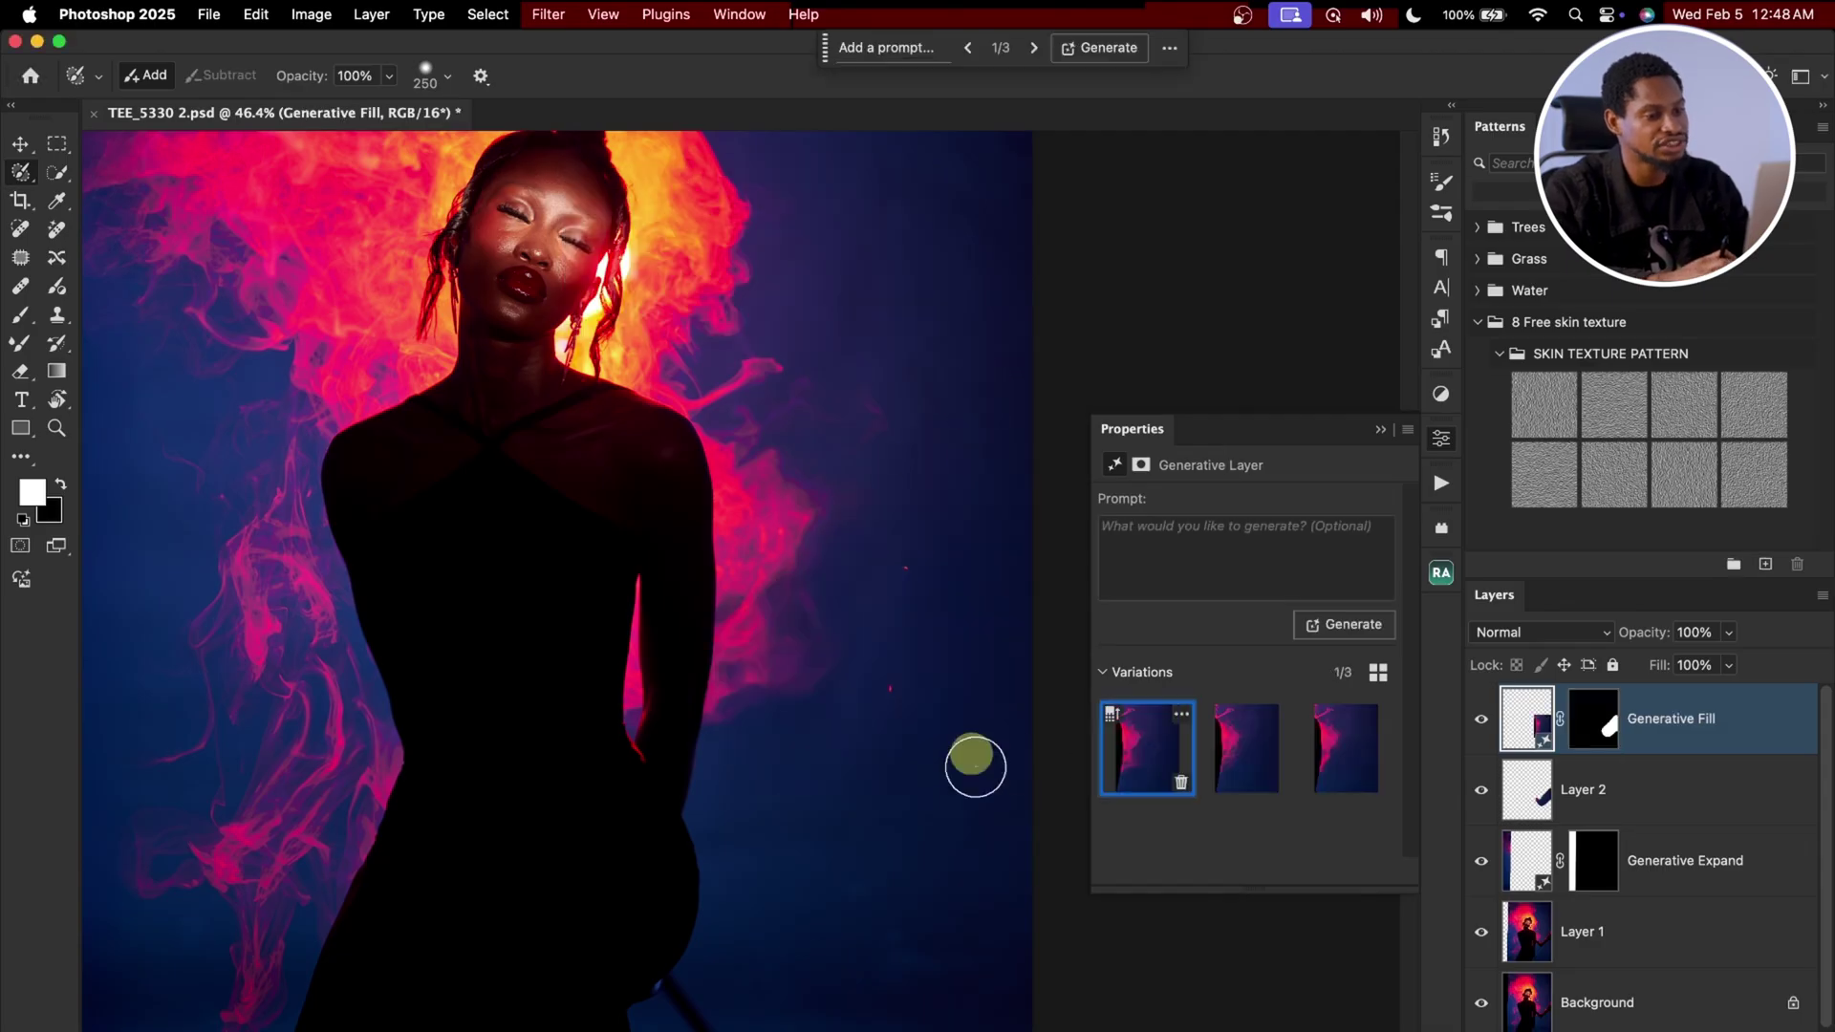
Step: Compare the Generative Fill variations, keep the third one, and check it on the whole image
left_click(1255, 749)
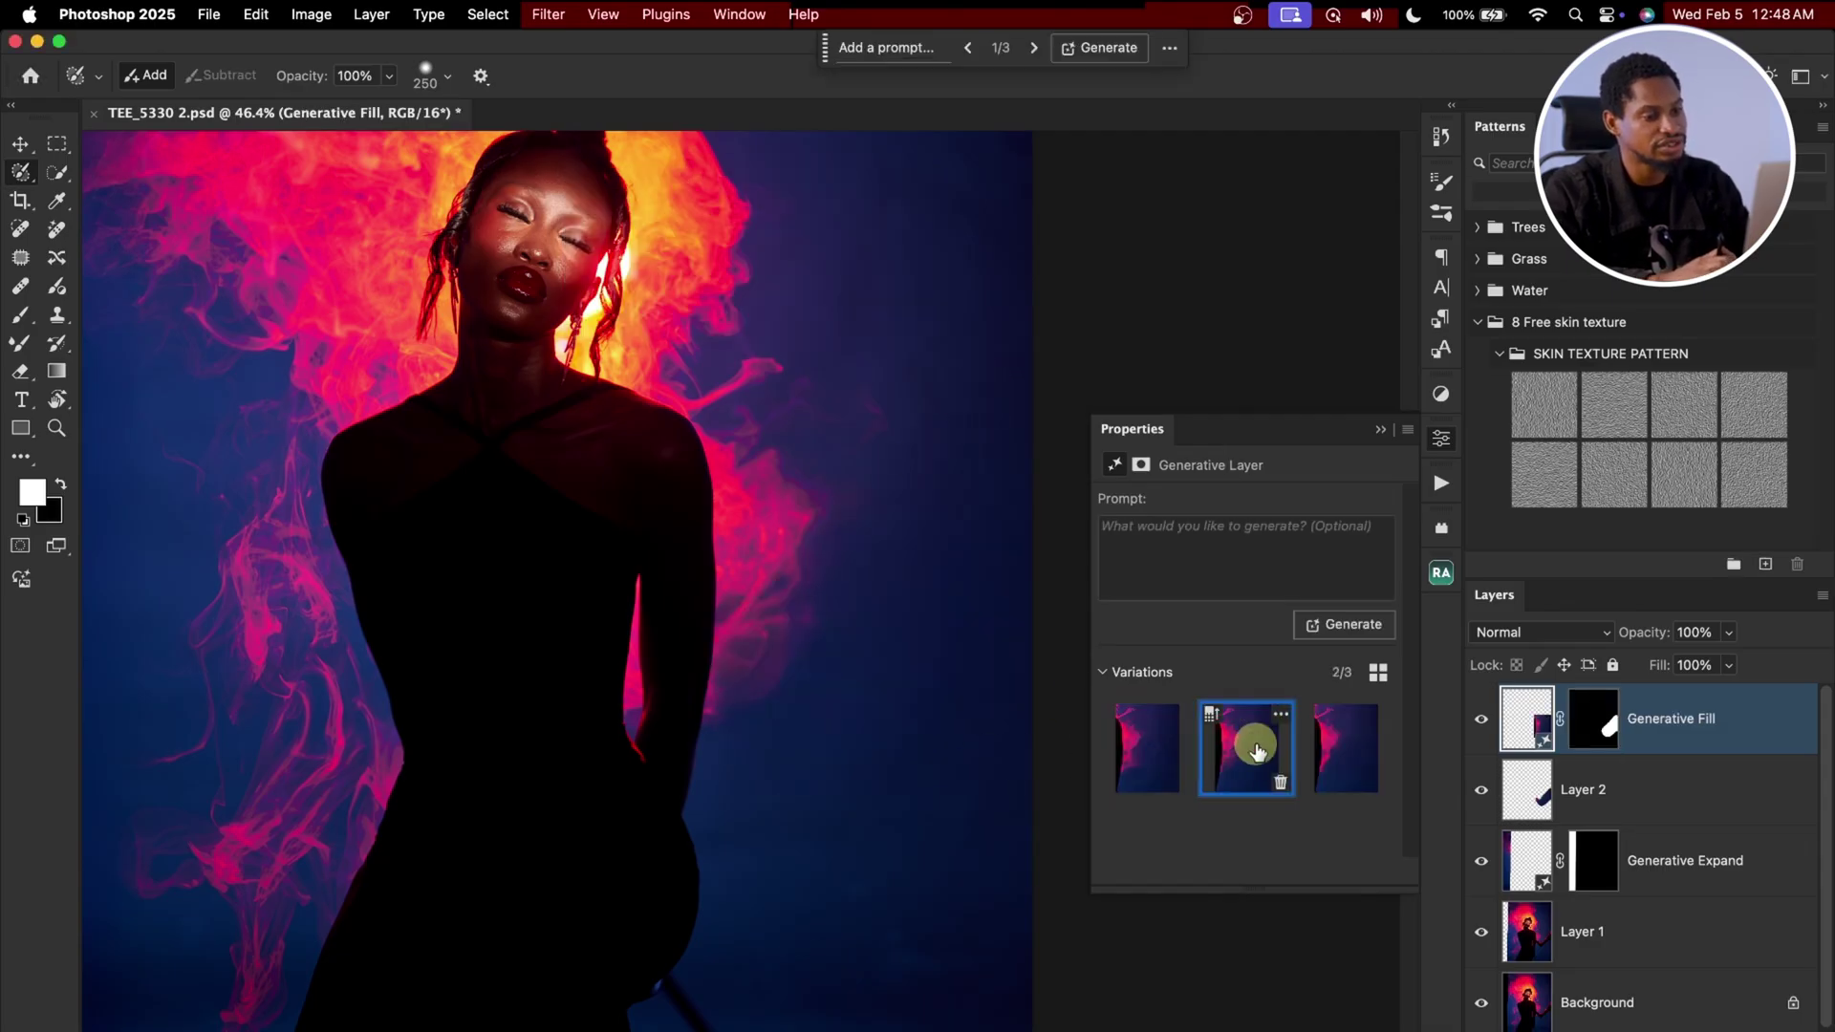
left_click(1331, 753)
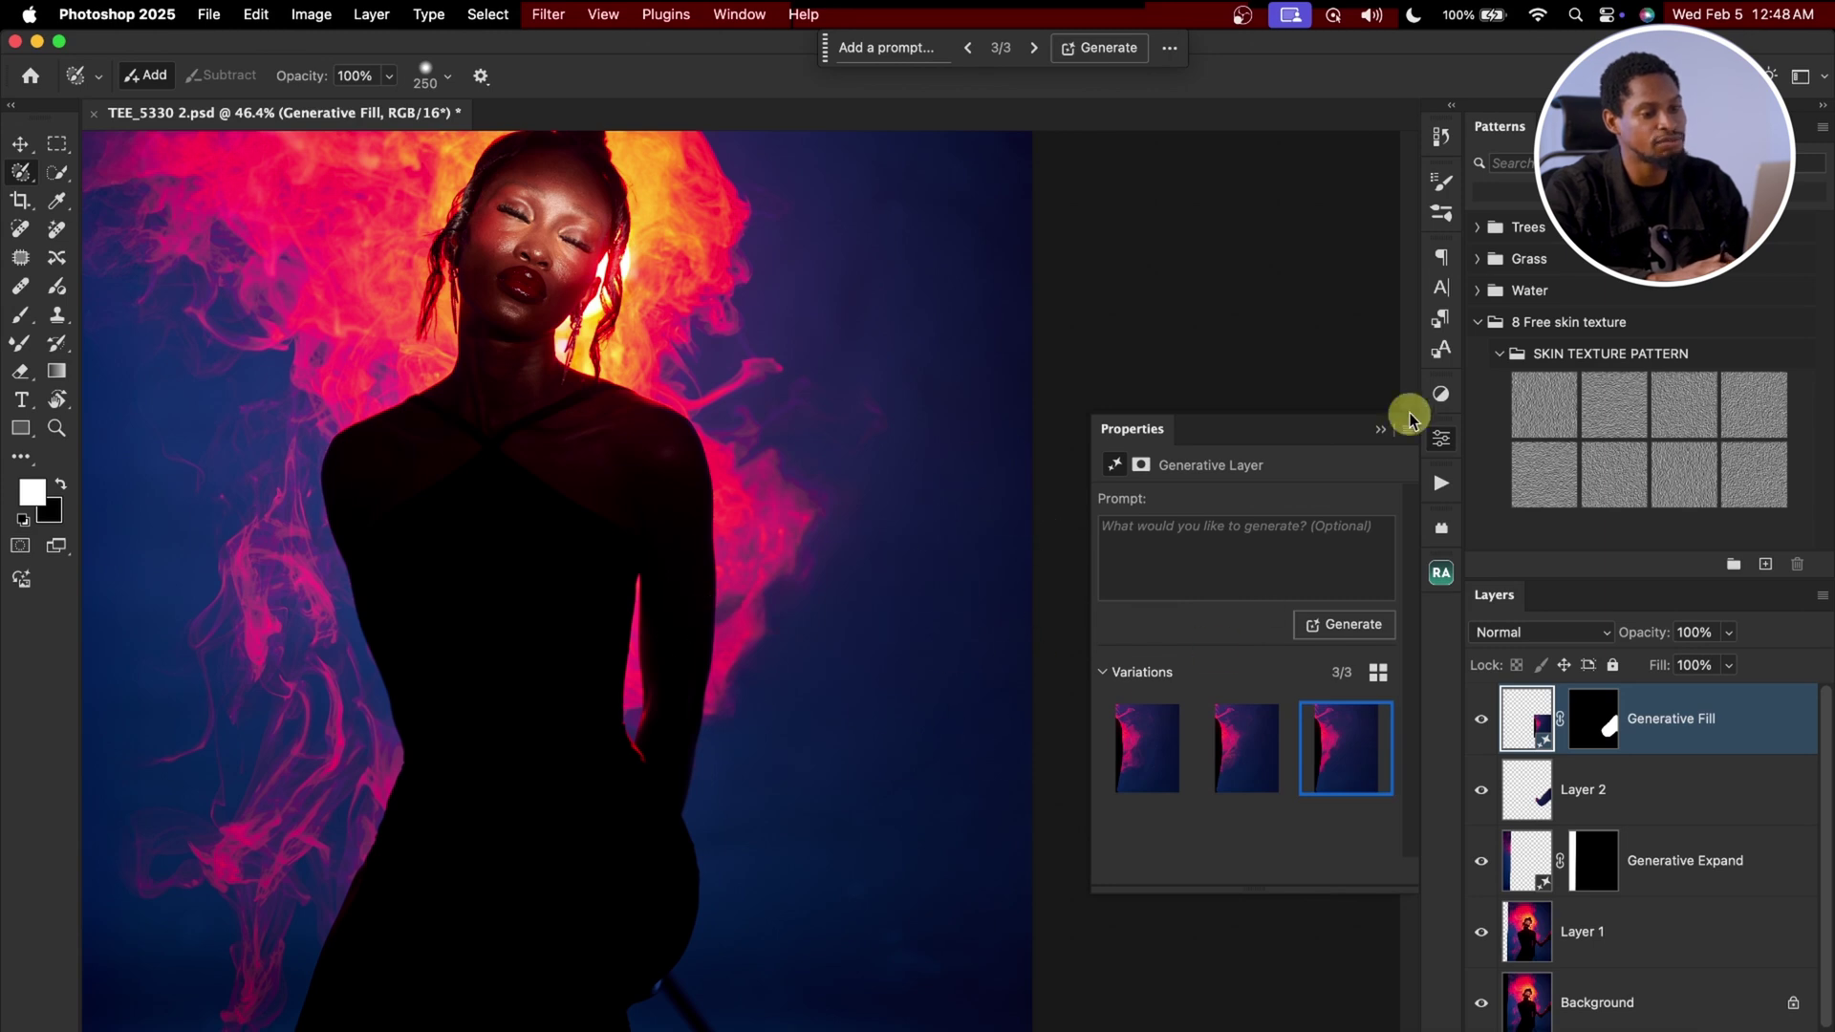
left_click(1379, 432)
key("z")
left_click_drag(815, 561, 729, 581)
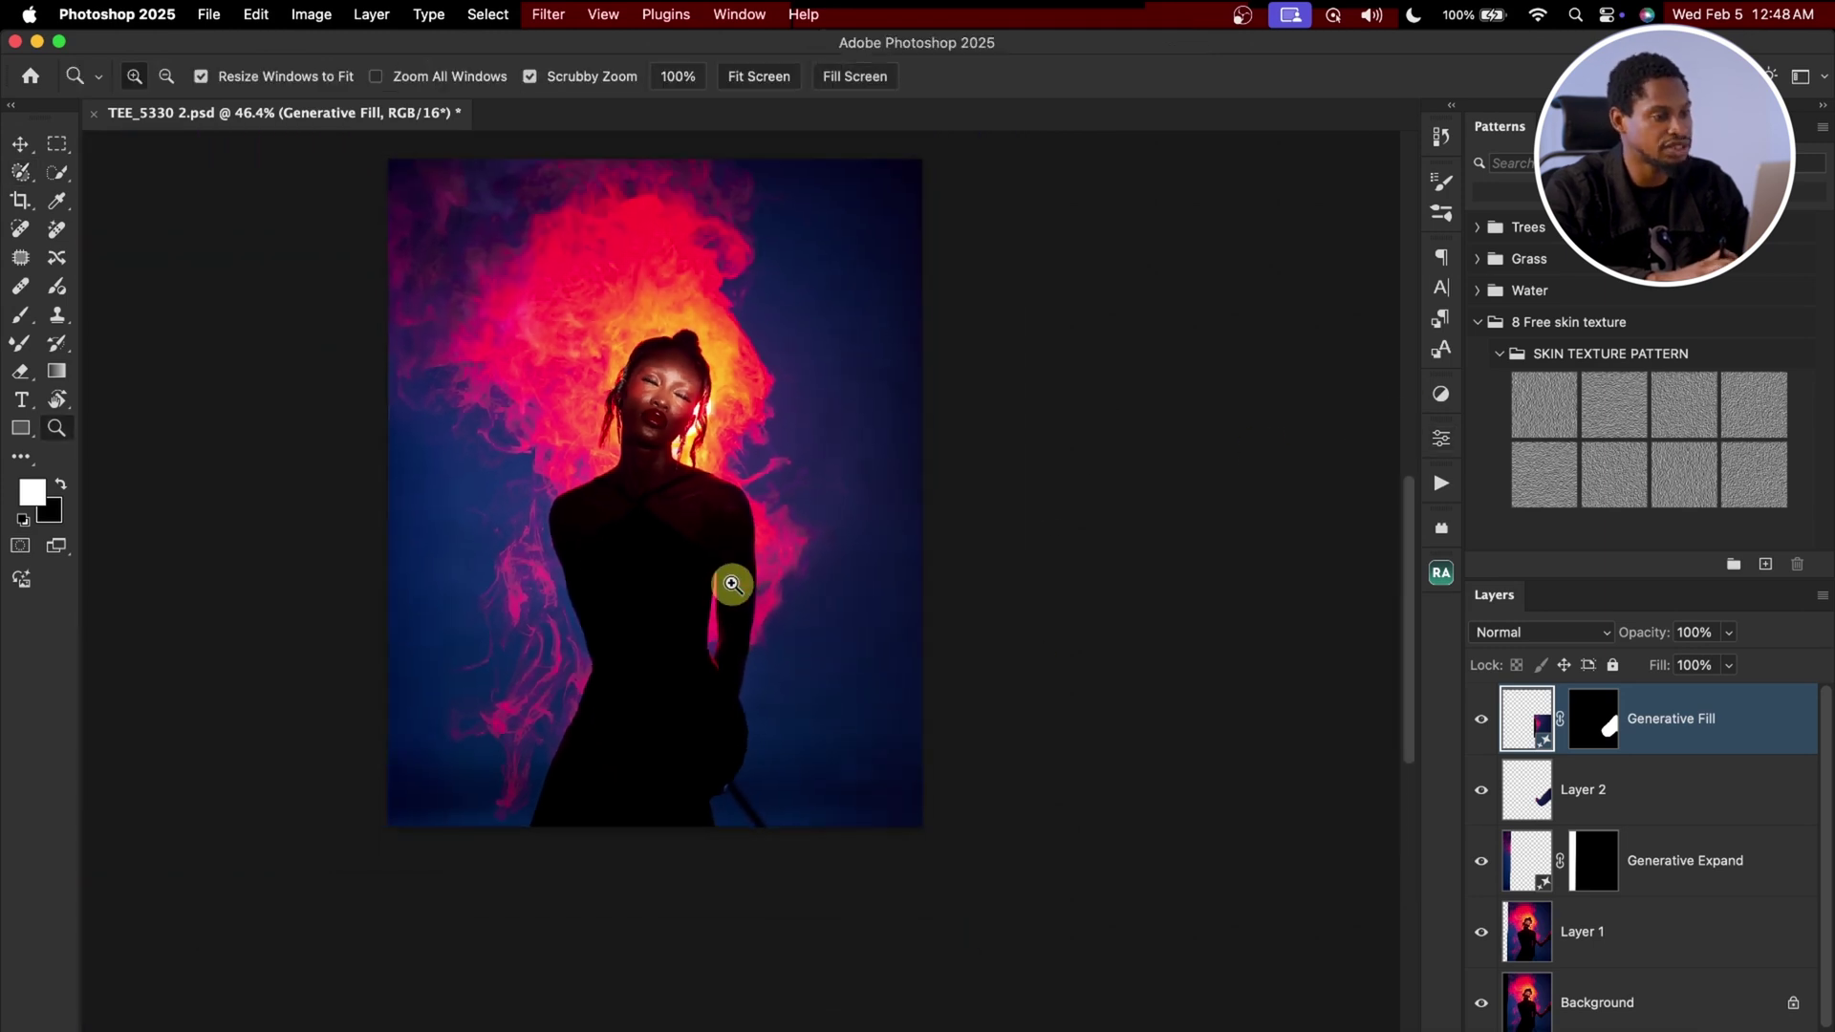
key("w")
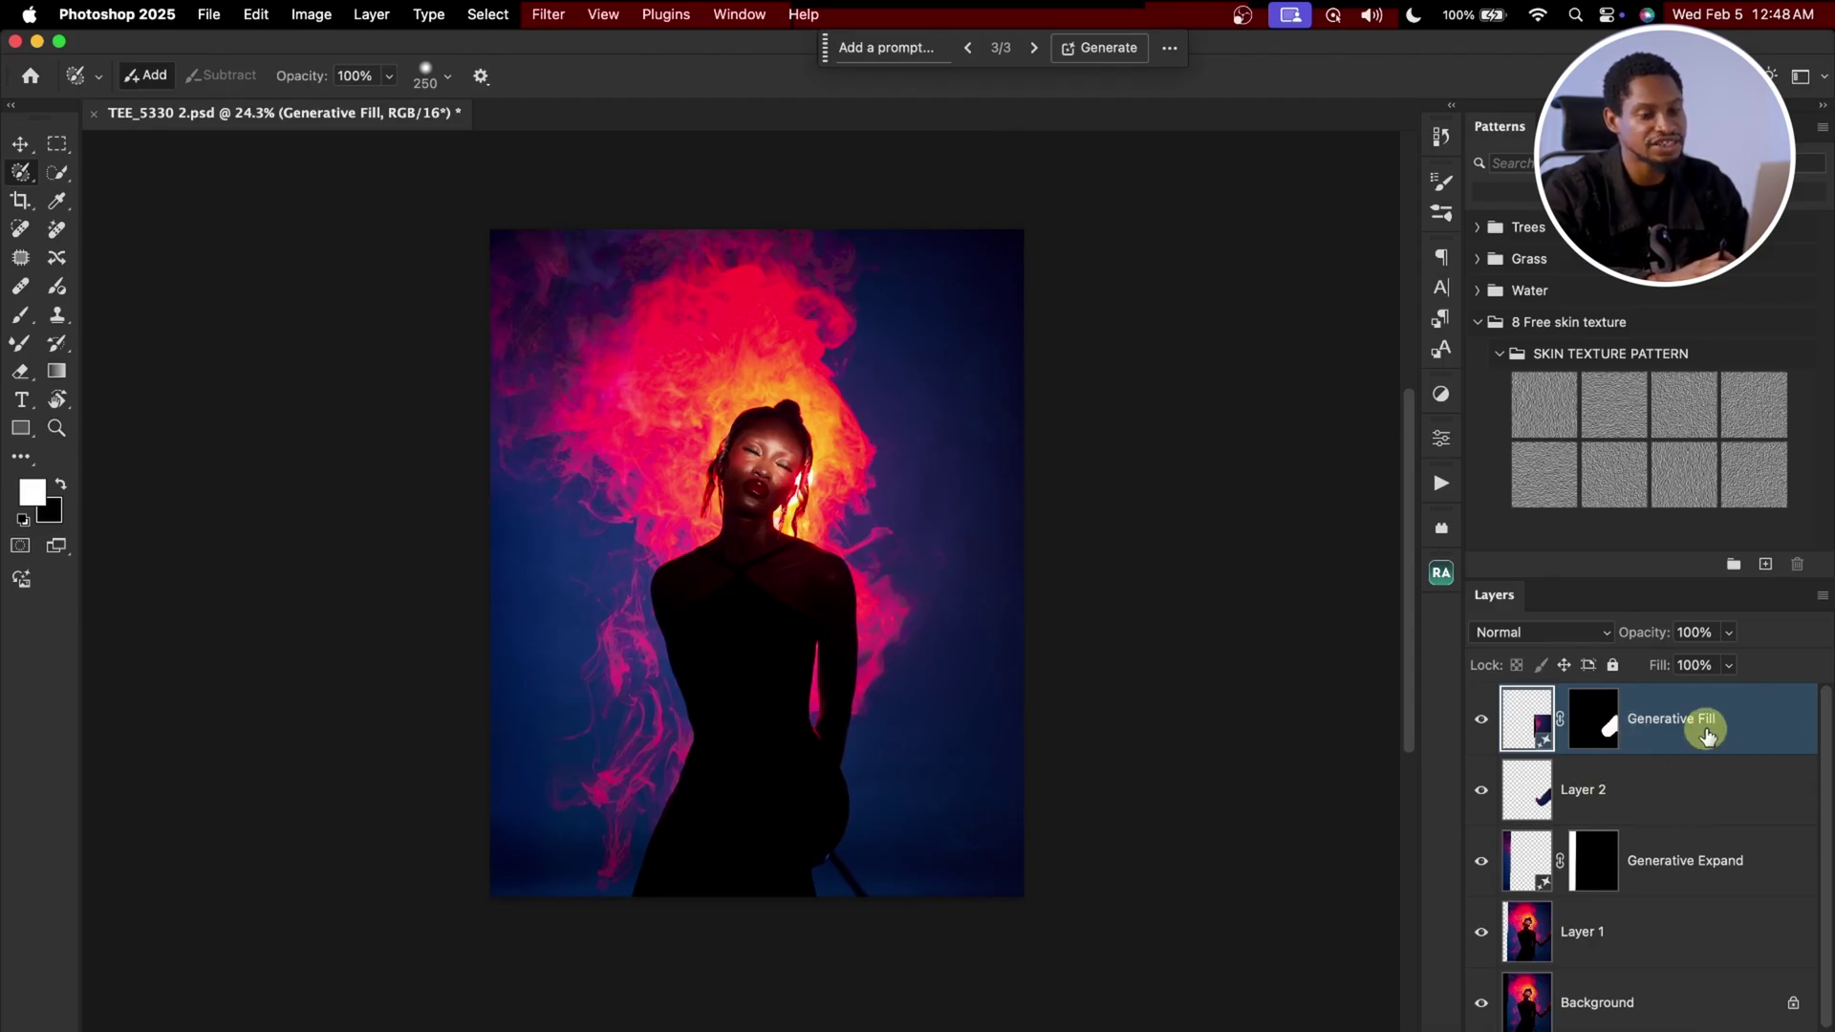
Step: Merge the Generative Fill, Layer 2, Generative Expand and Layer 1 layers into one layer above the Background
scroll(1729, 955, "down", 1)
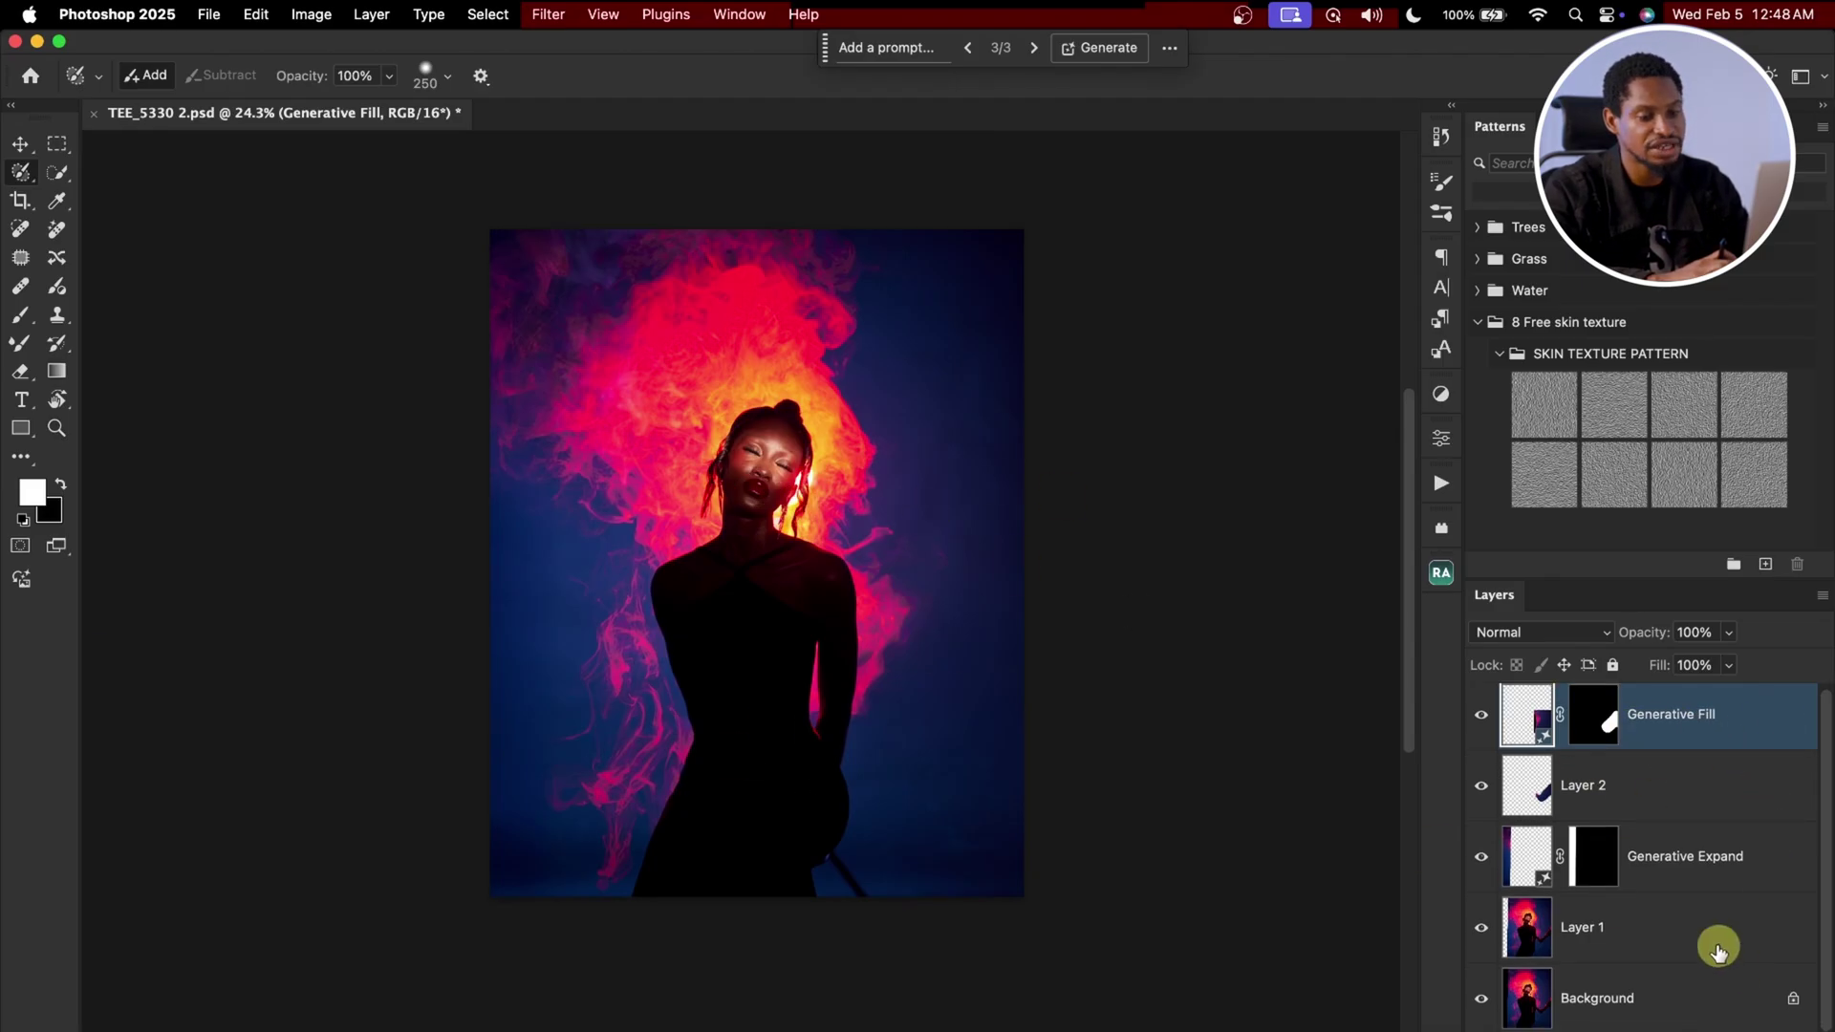
left_click(1707, 944, "shift")
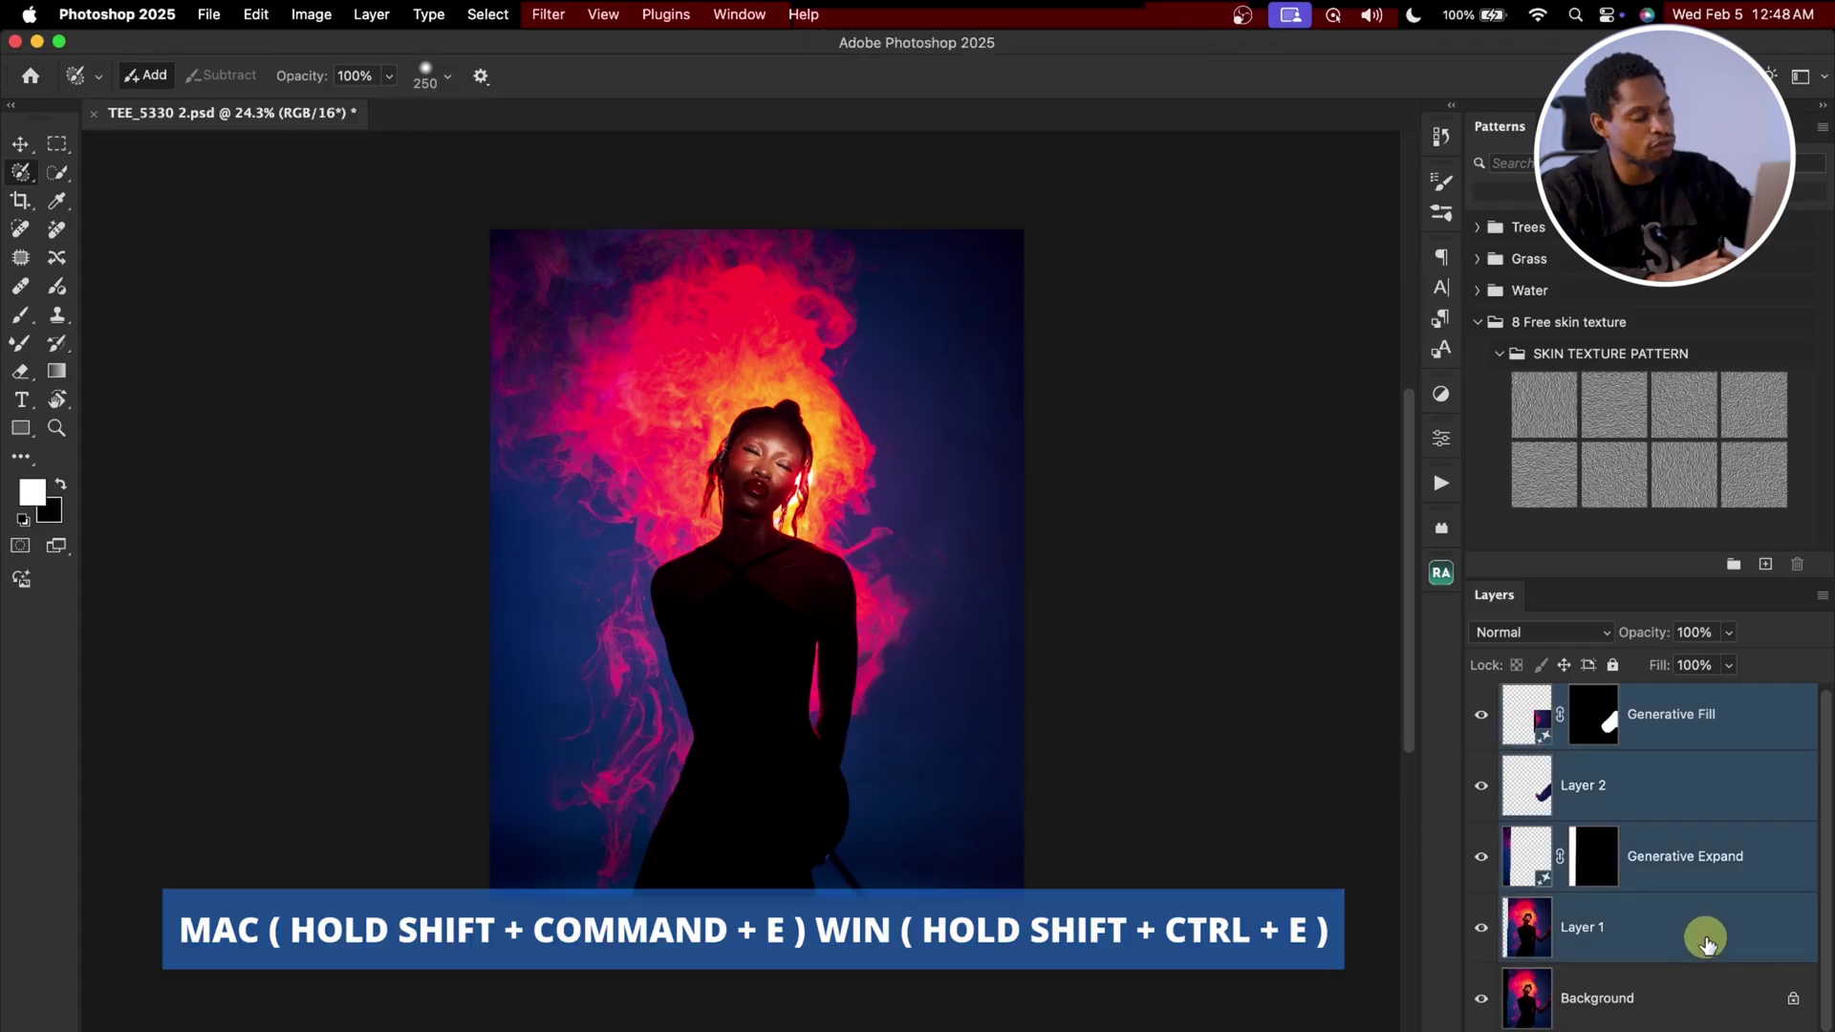
key("shift+super+e")
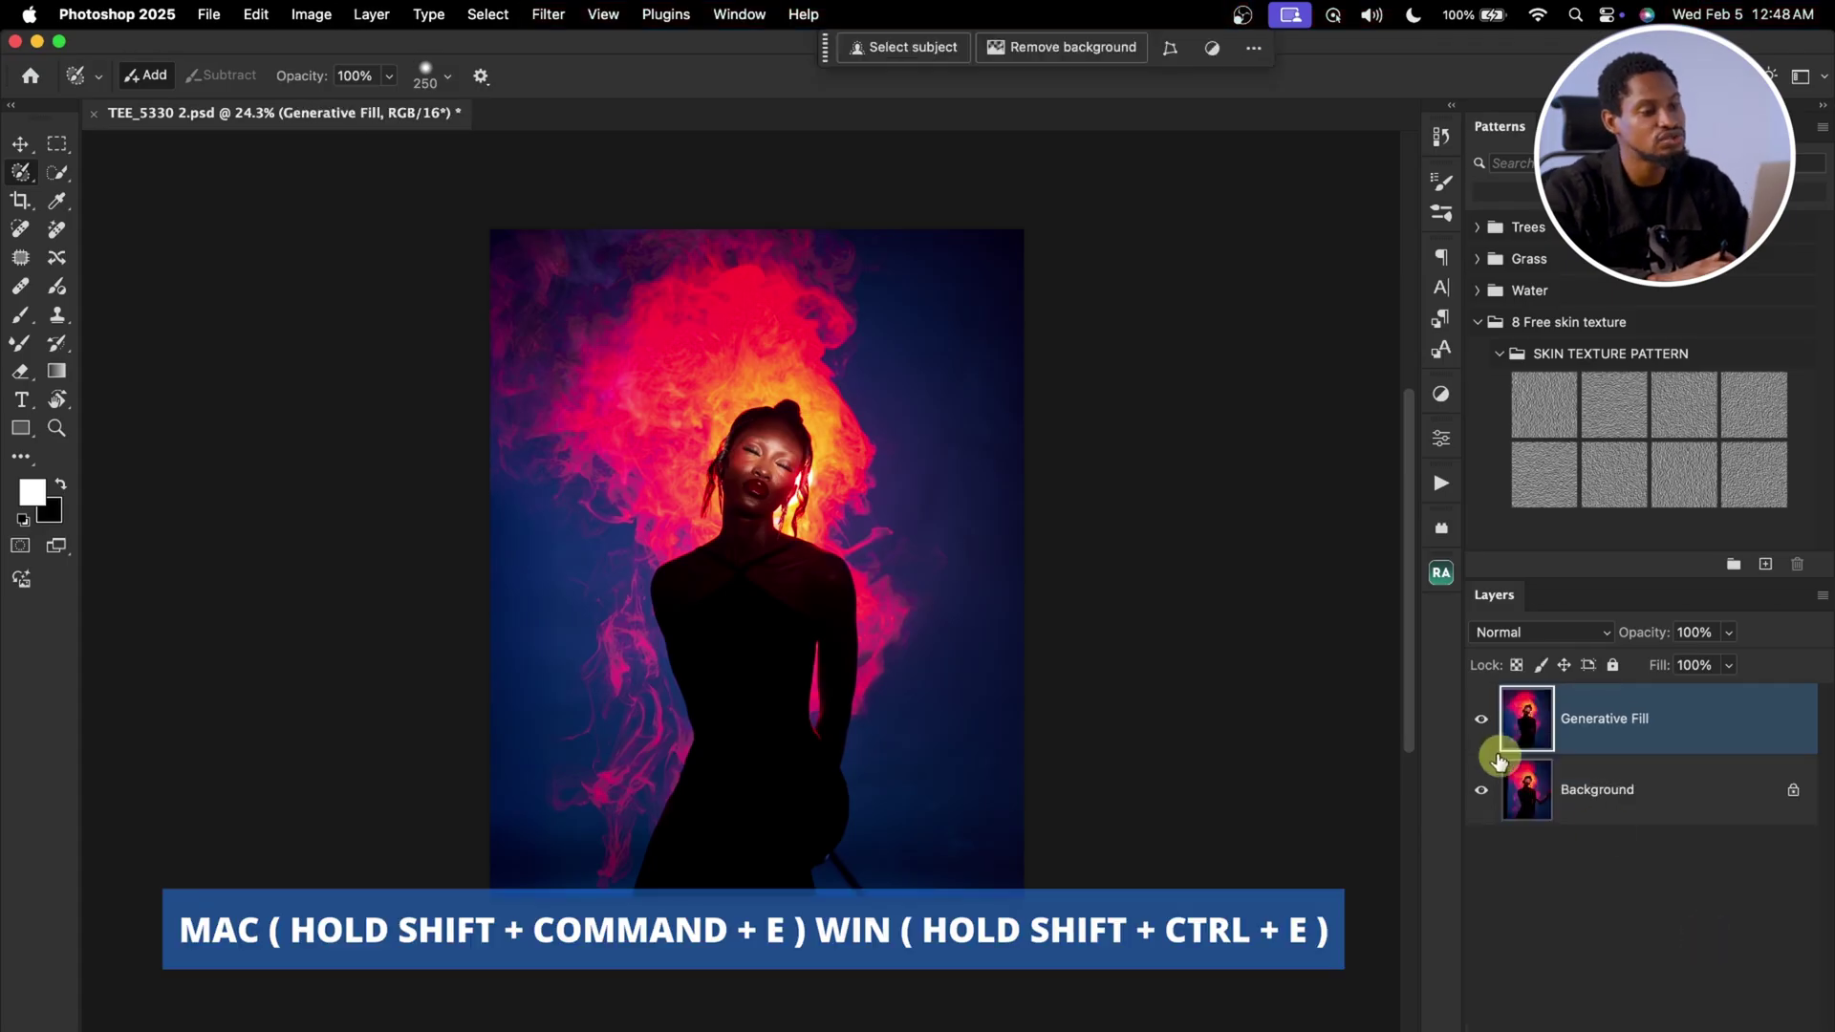
Step: Toggle the merged Generative Fill layer's visibility to compare the cleaned-up image with the original Background
left_click(1480, 721)
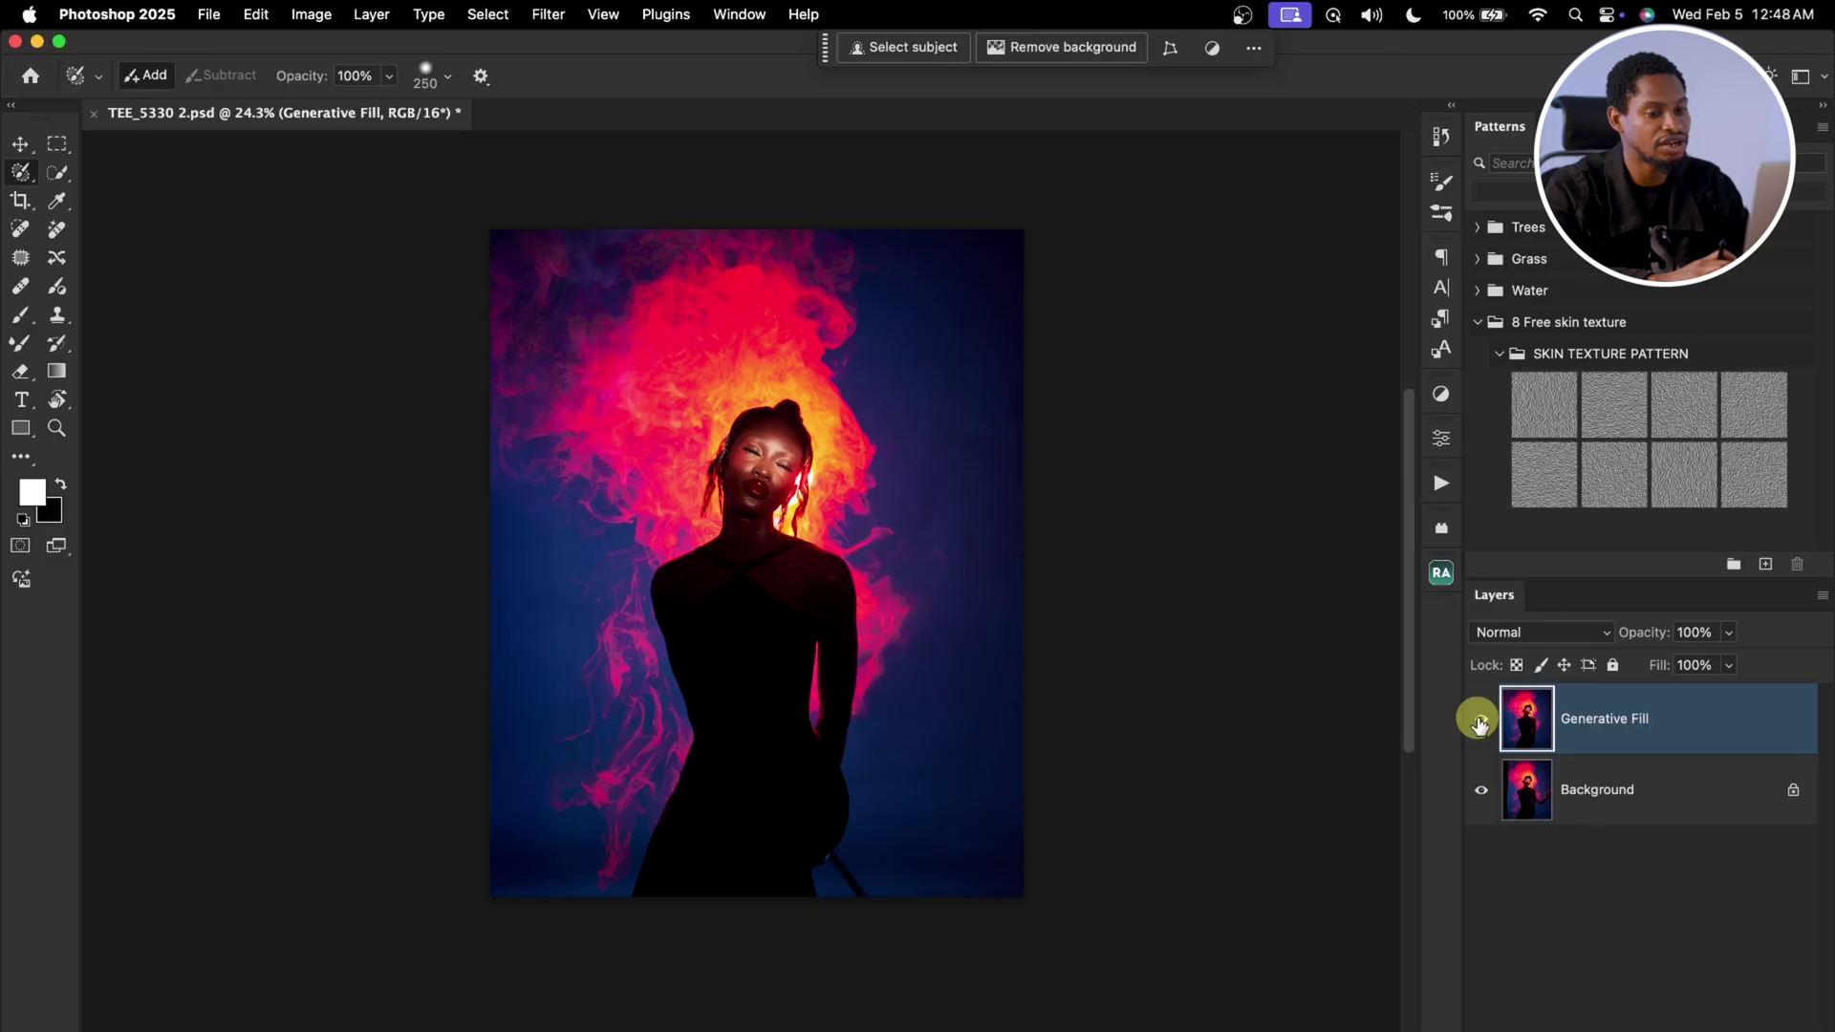
left_click(1481, 721)
left_click(1481, 721)
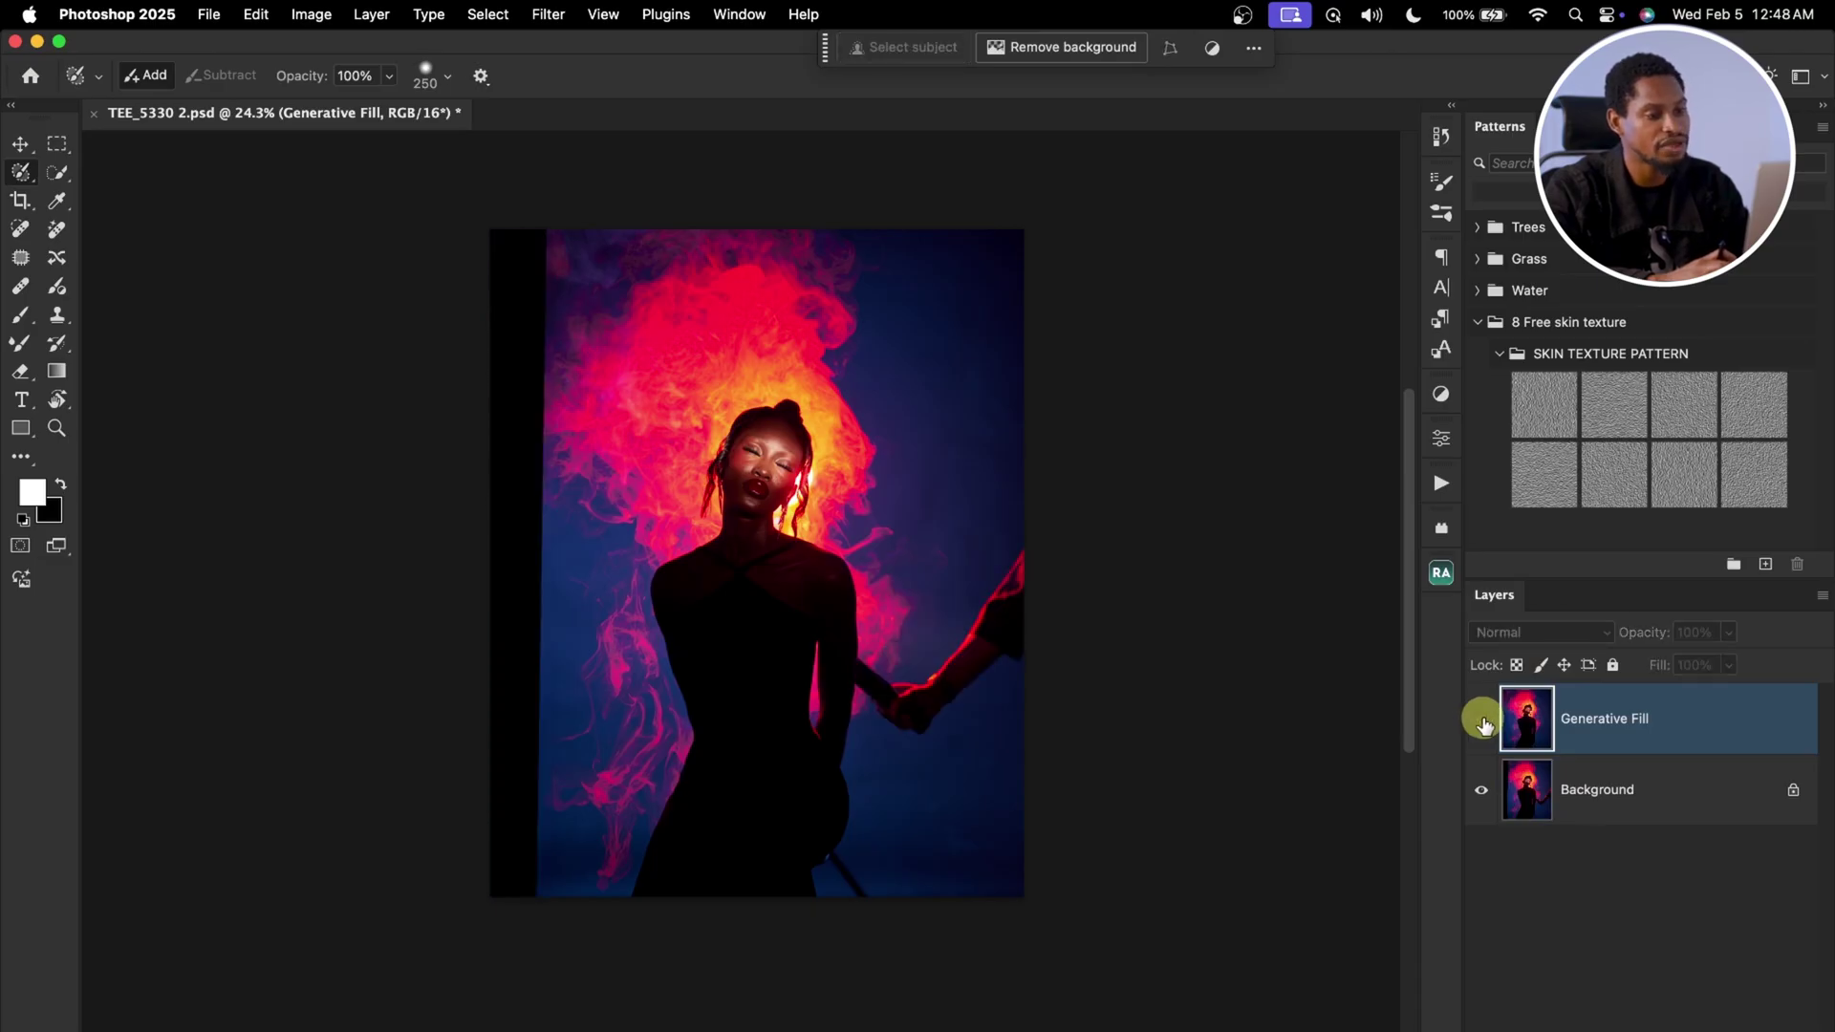
left_click(1481, 723)
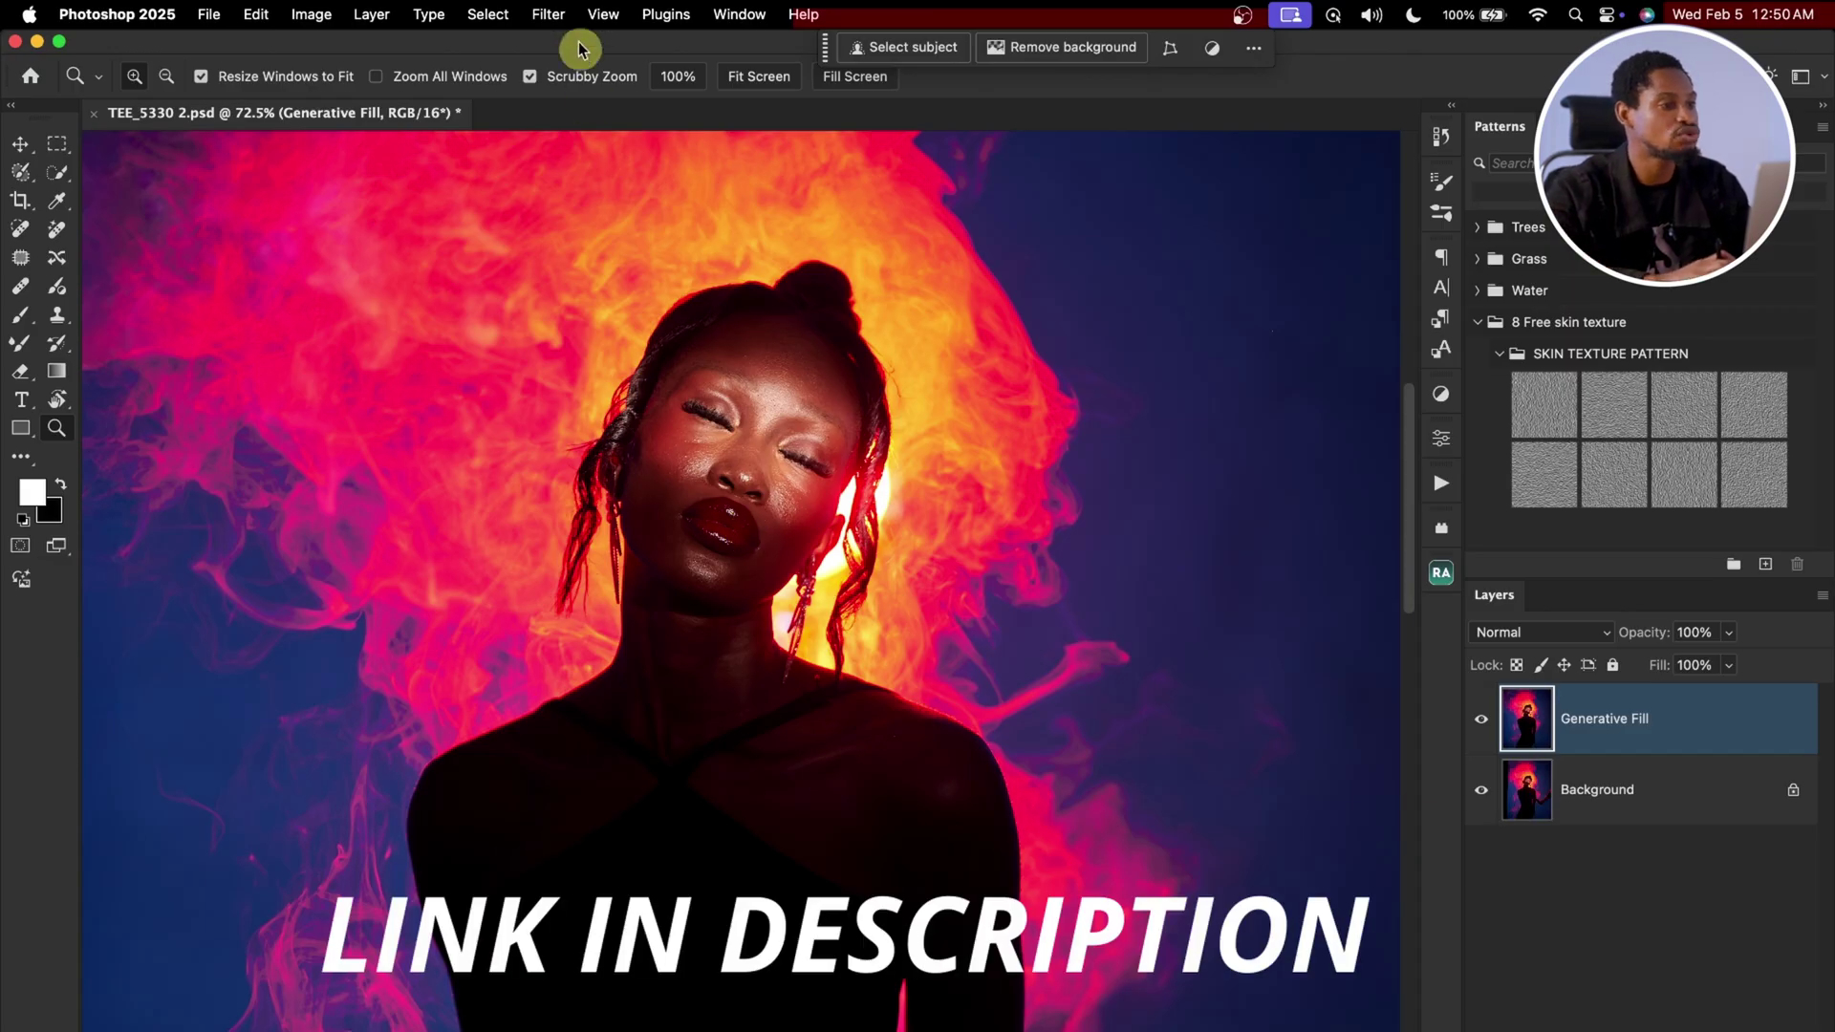
Step: Run the Retouch4me Heal filter on the Generative Fill layer at sensitivity 100, previewing the face at 200%
left_click(551, 16)
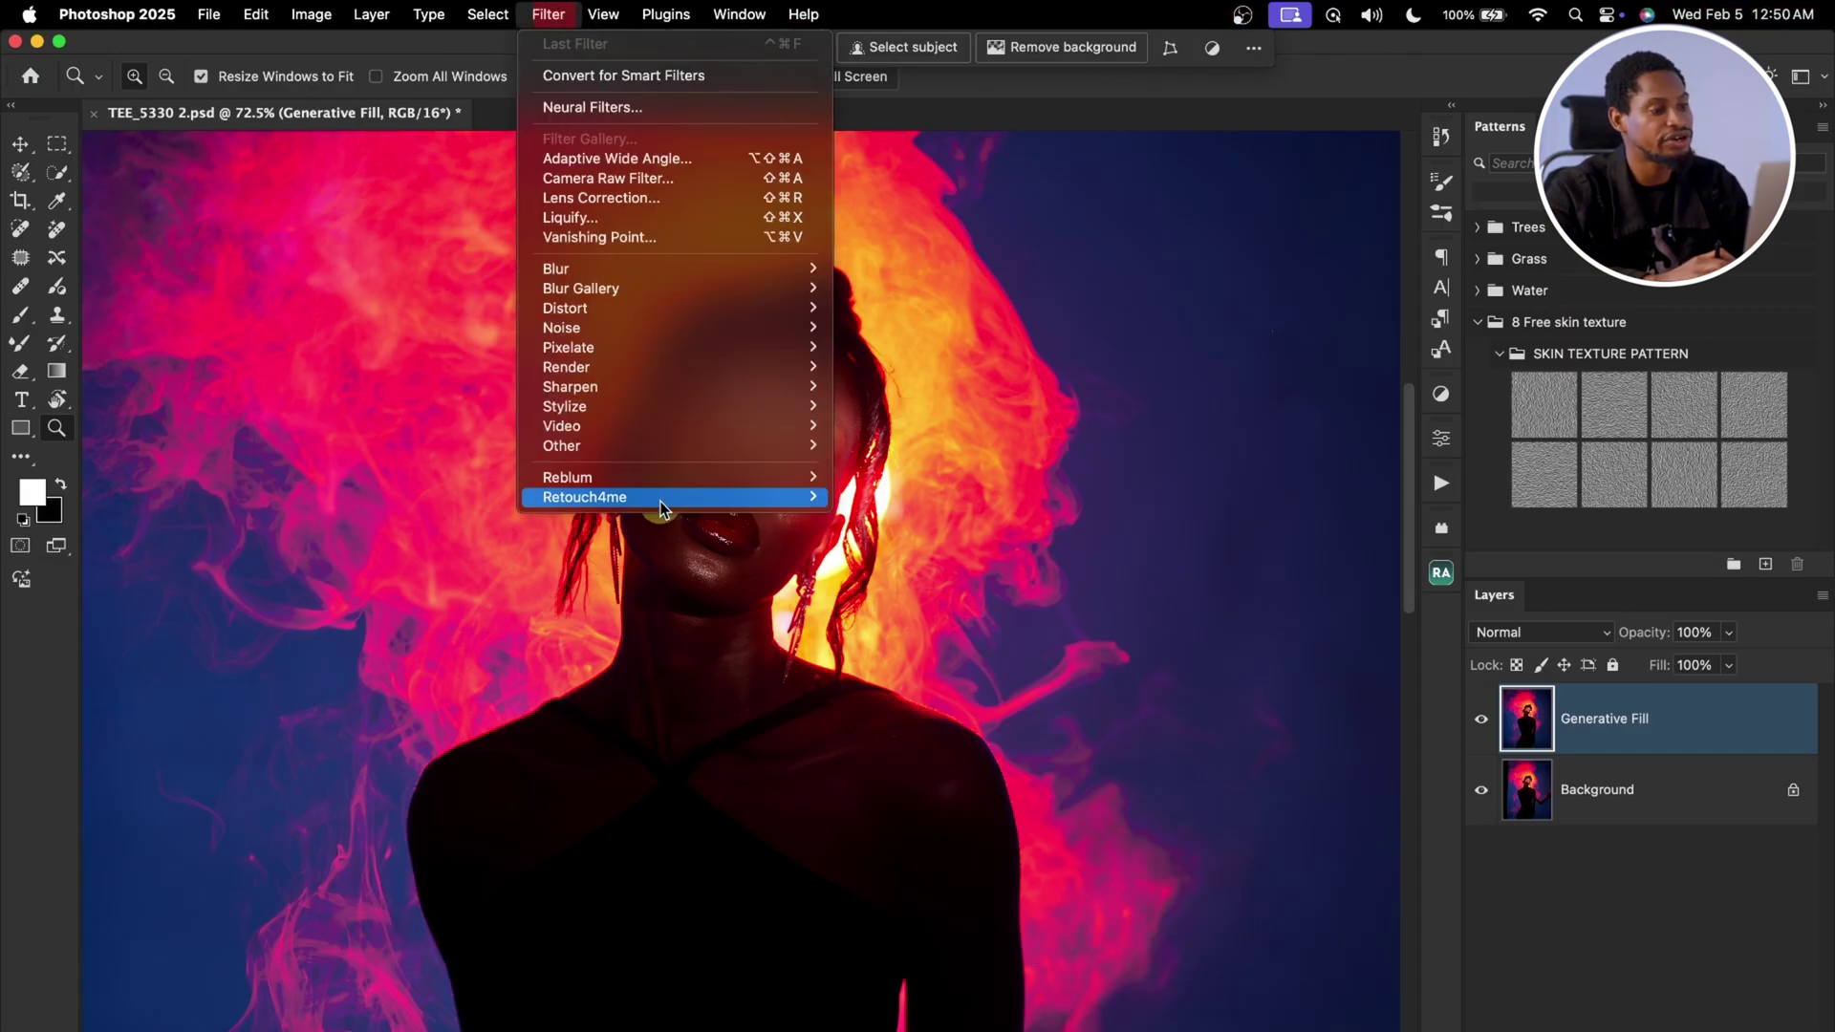
mouse_move(663, 507)
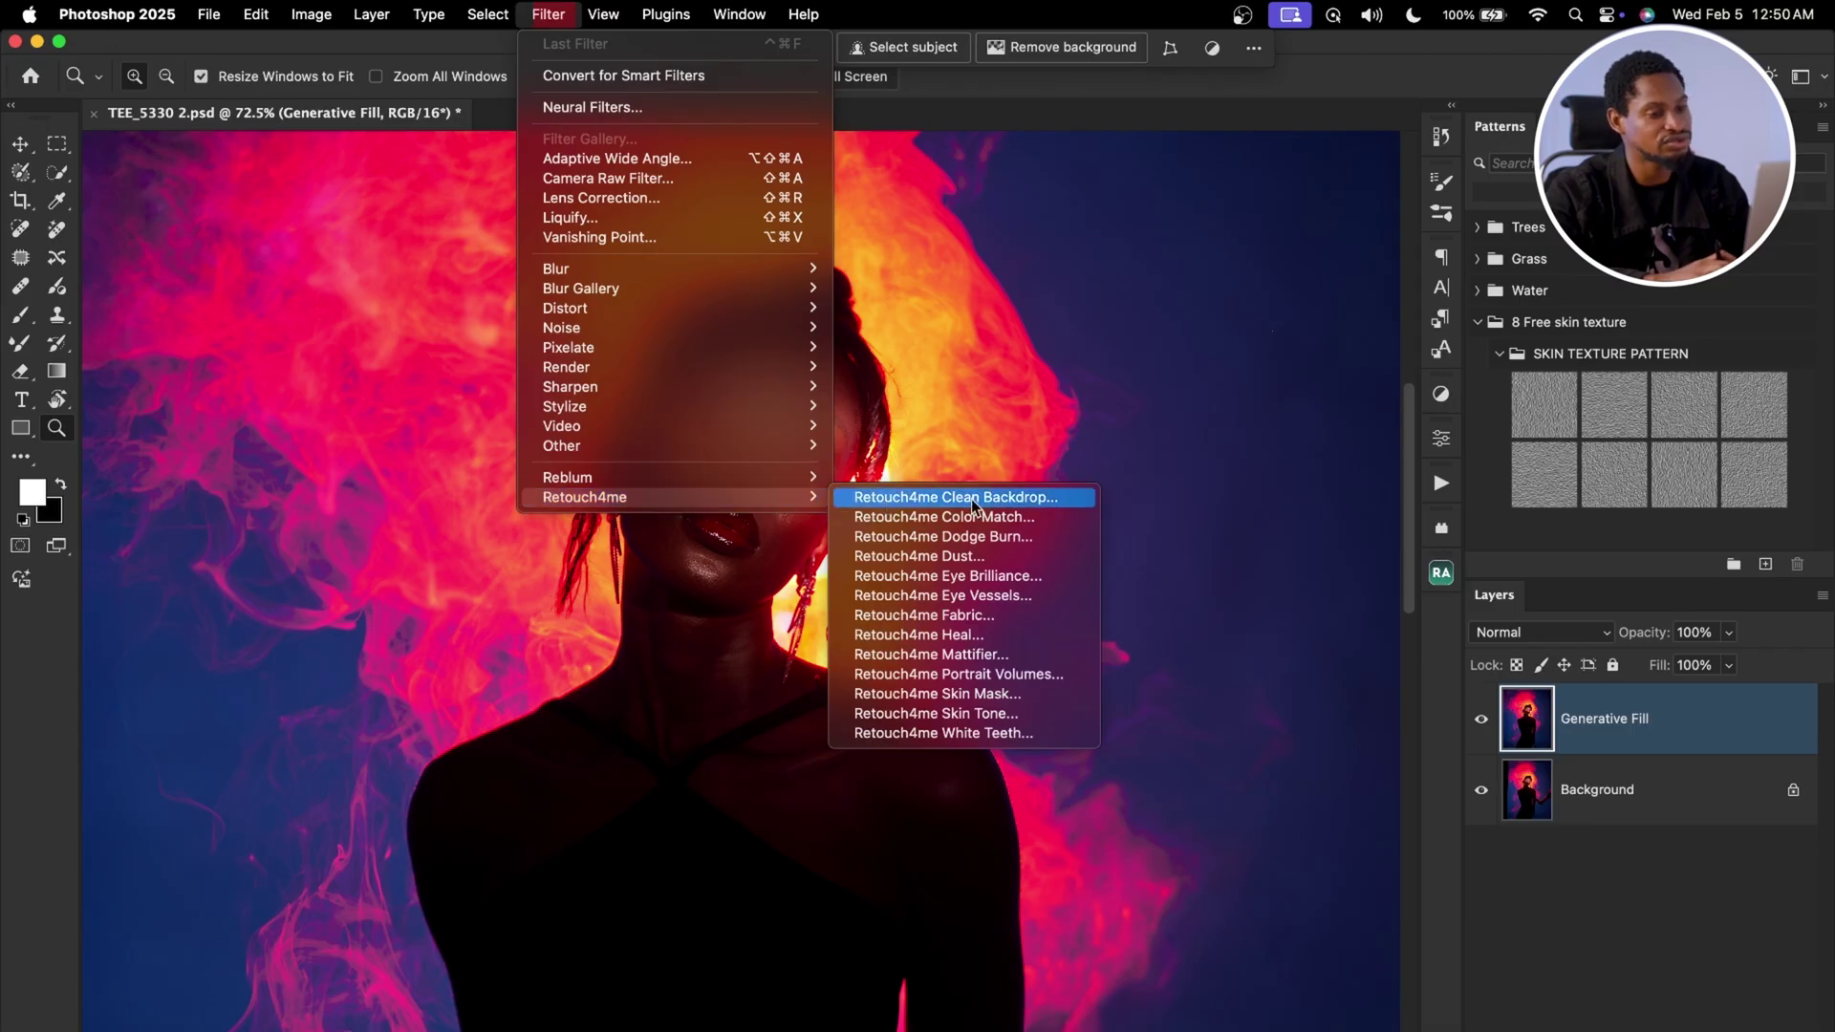
left_click(957, 636)
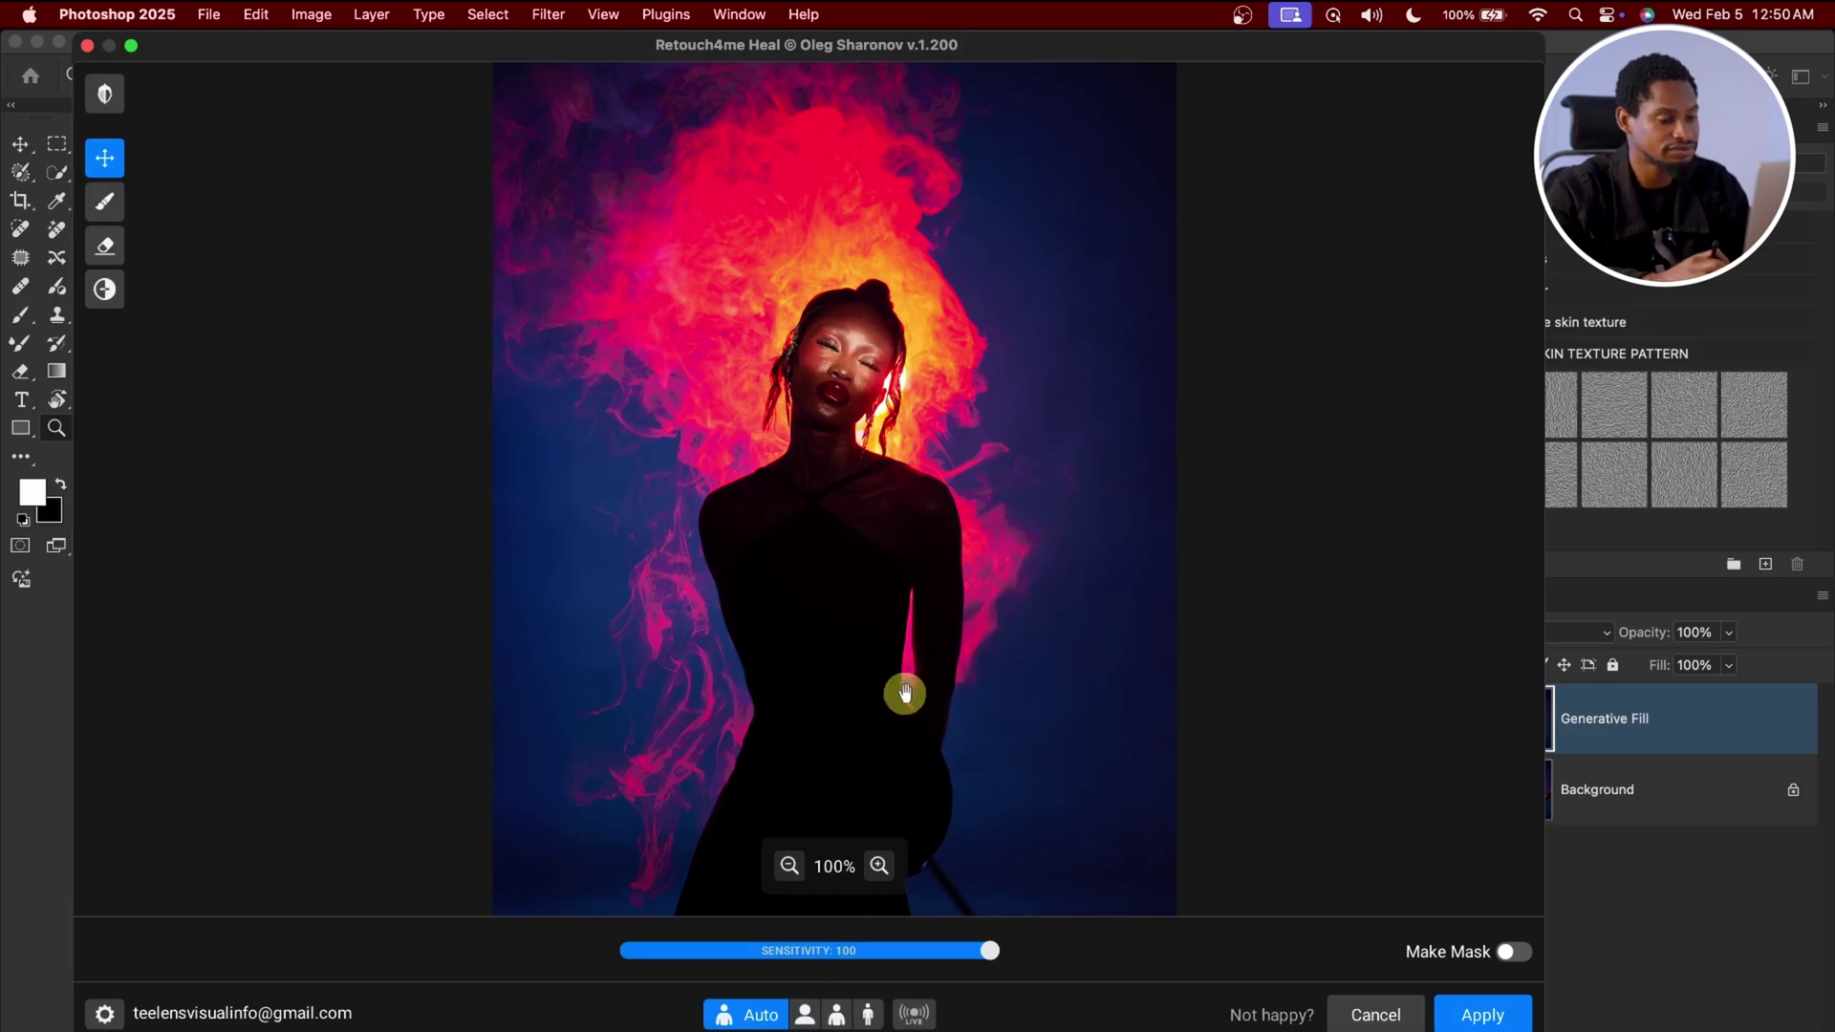
left_click(879, 865)
left_click_drag(936, 422, 848, 828)
left_click(879, 864)
left_click_drag(955, 626, 946, 665)
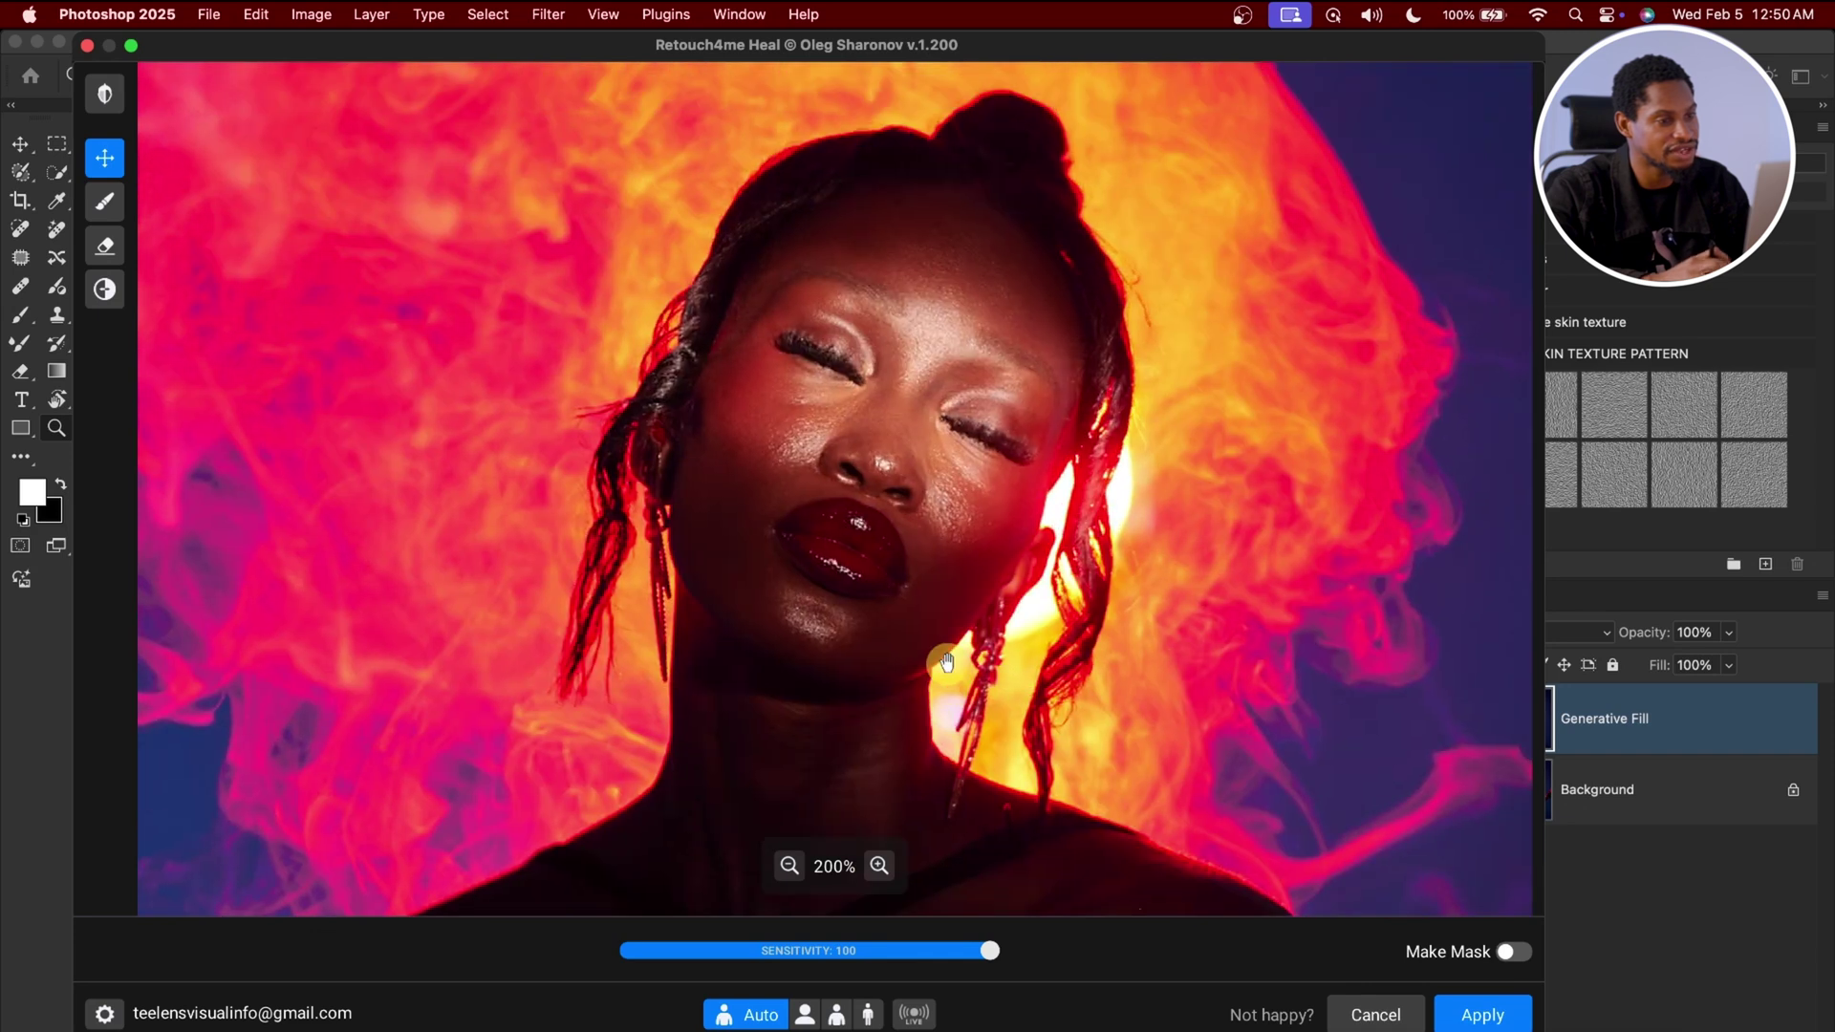
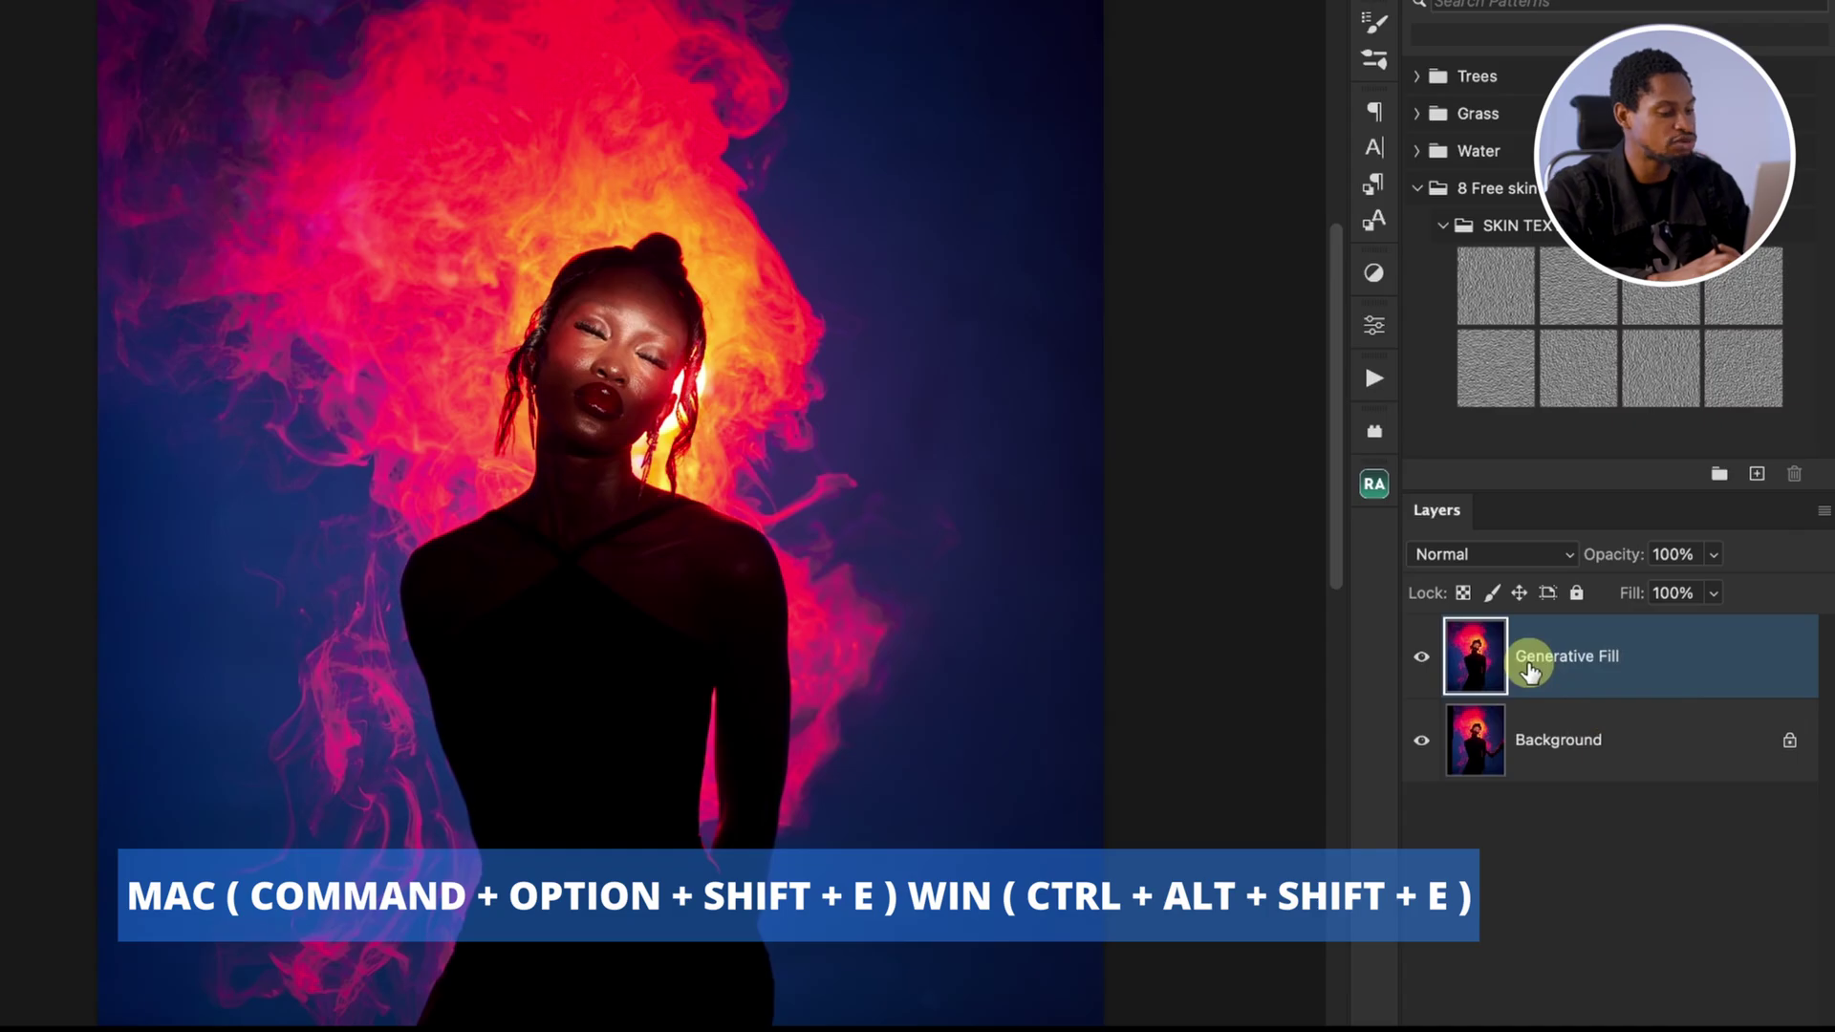
Step: Stamp the visible layers into a new layer, open Retouch4me Dodge Burn on it and preview the face at 200%
key("super+alt+shift+e")
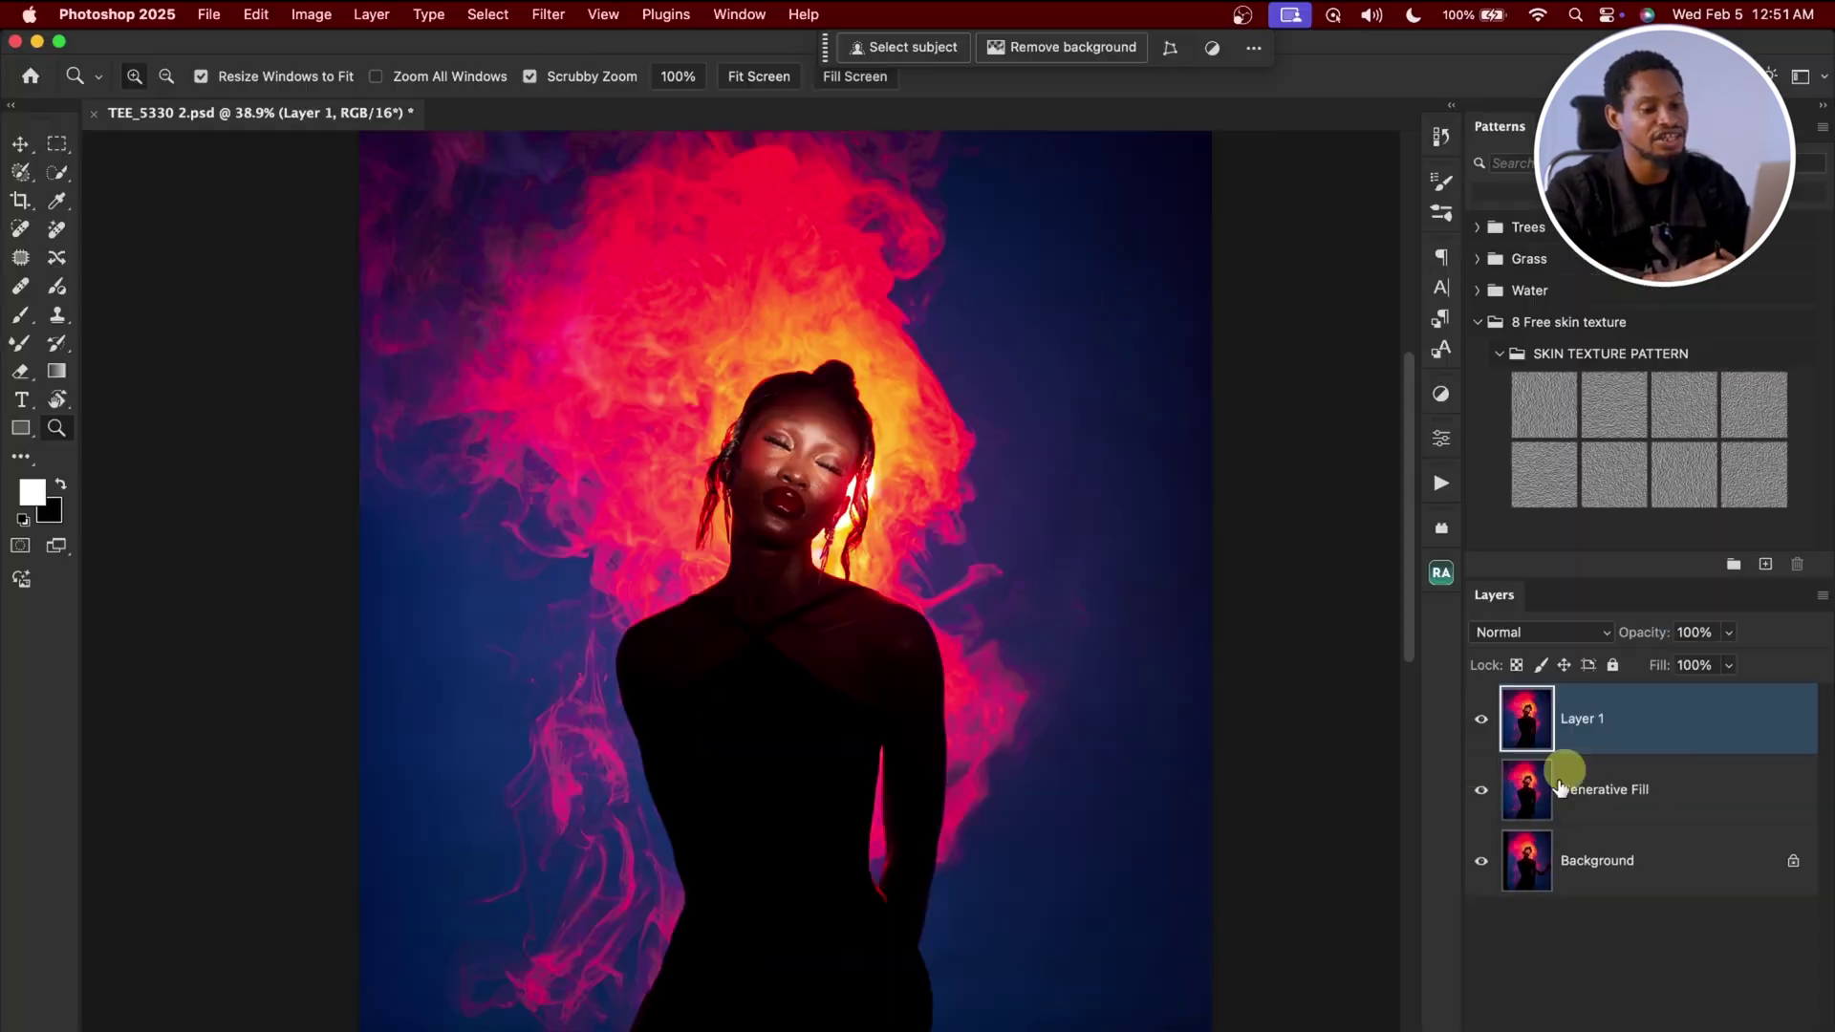
left_click(548, 14)
mouse_move(707, 495)
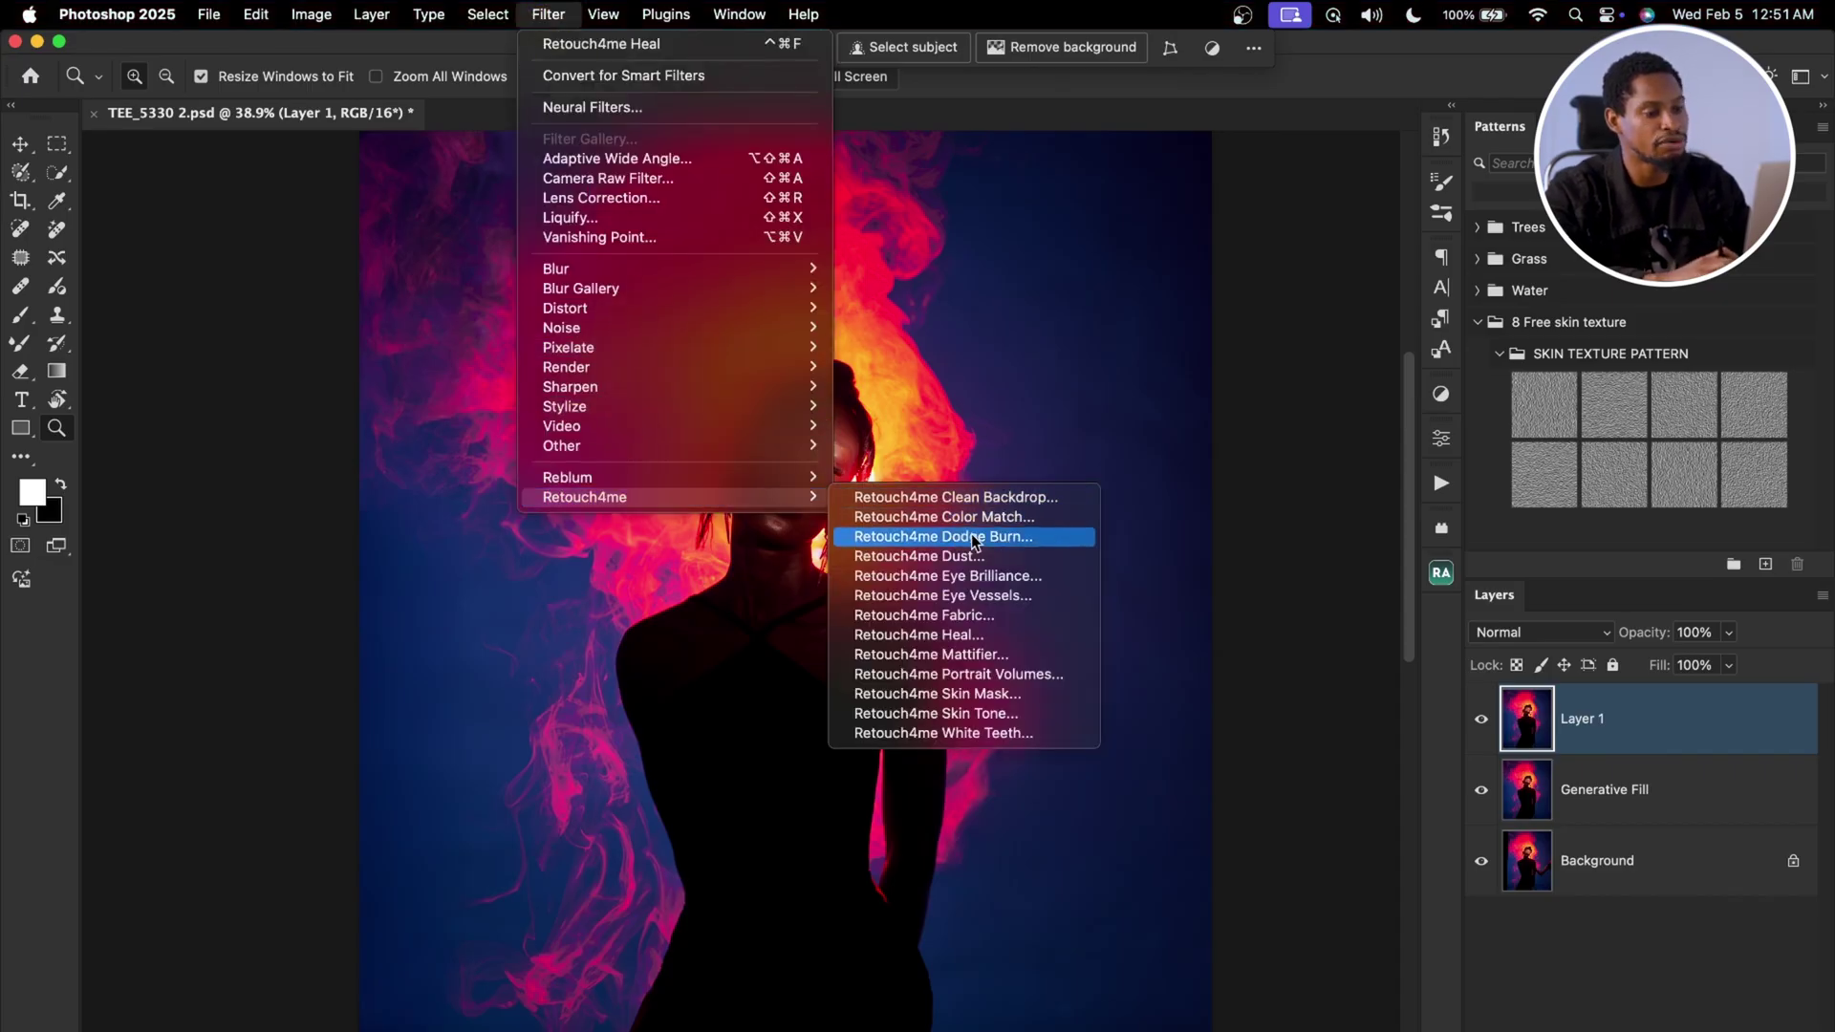
left_click(1018, 538)
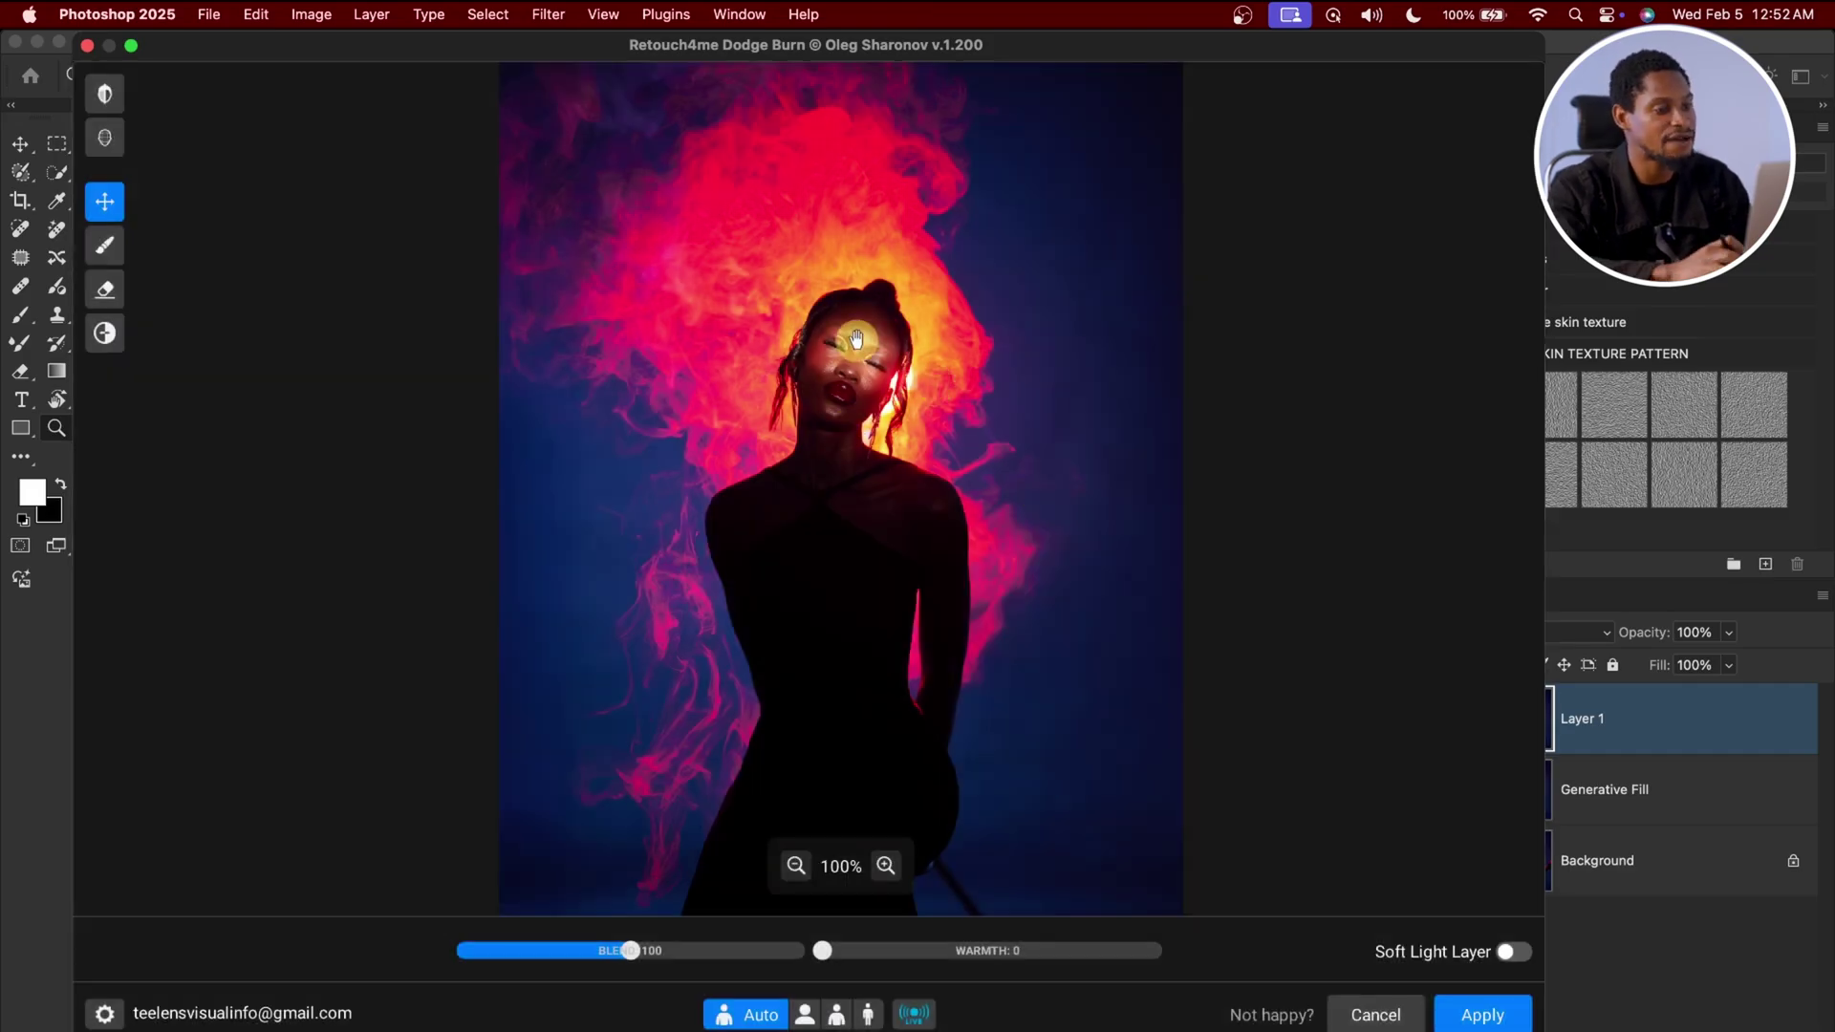
left_click(886, 867)
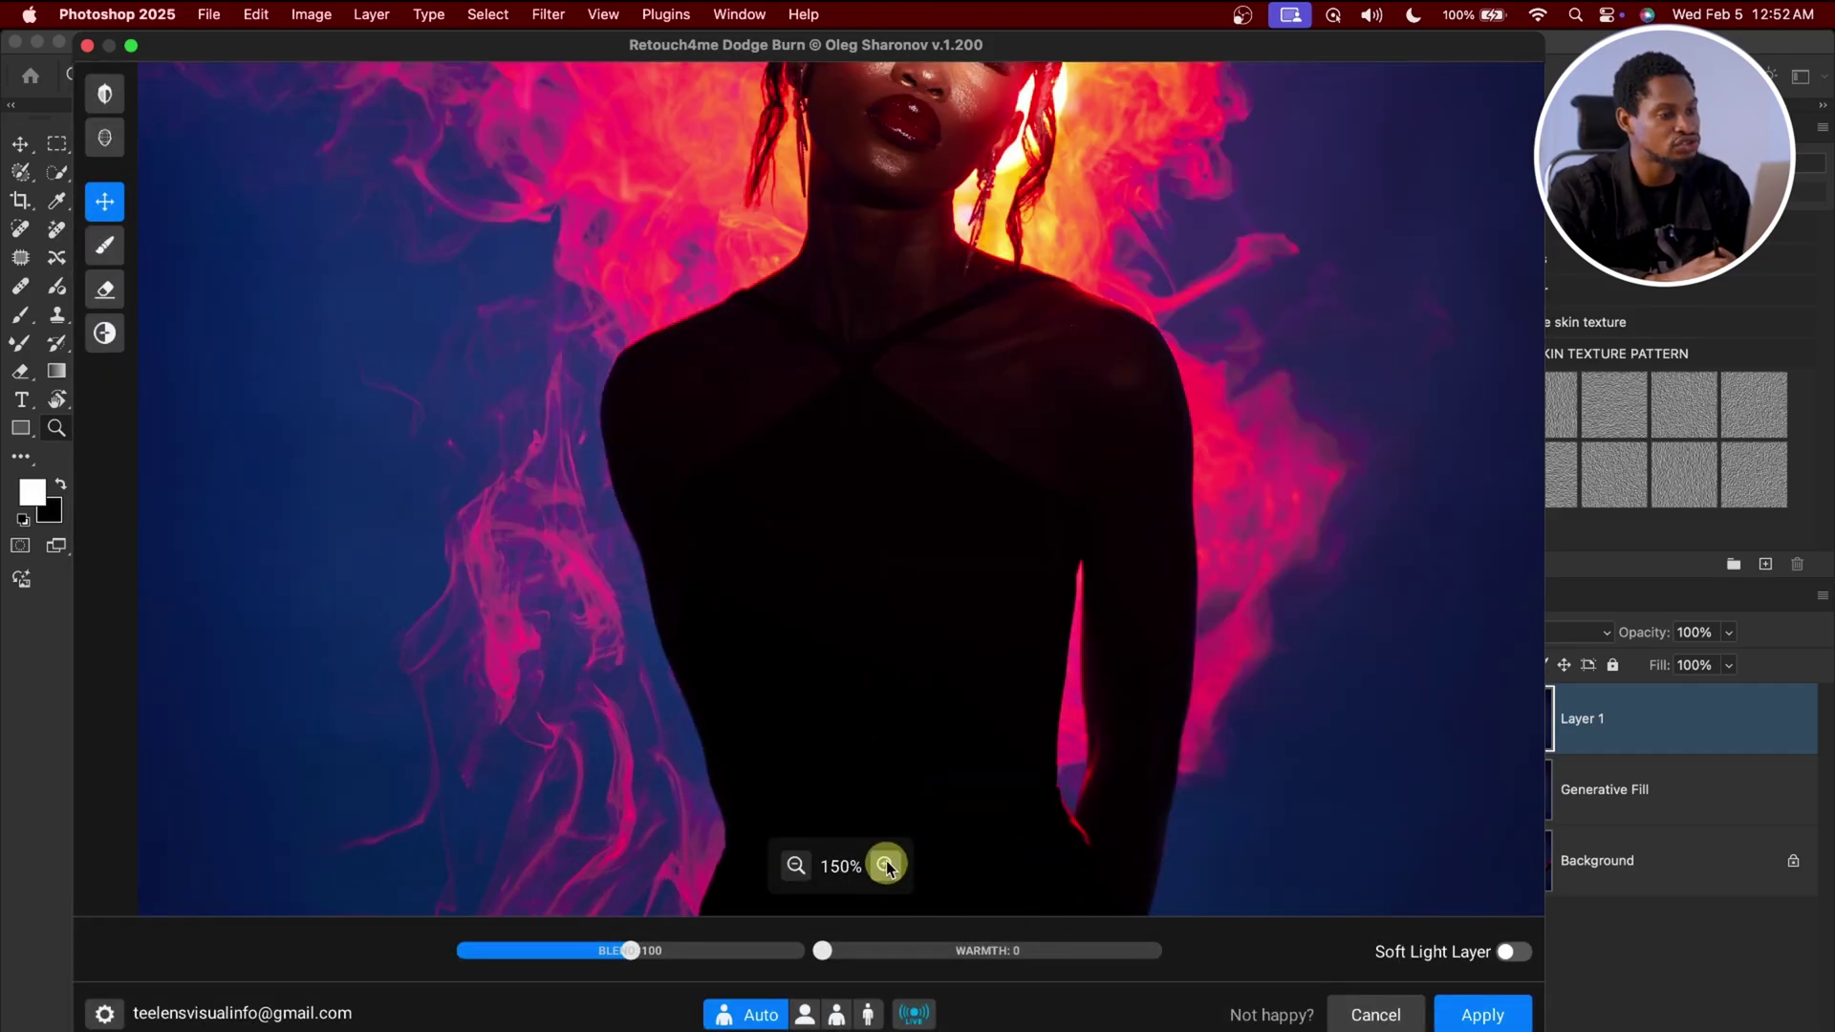
left_click(886, 867)
scroll(950, 720, "up", 10)
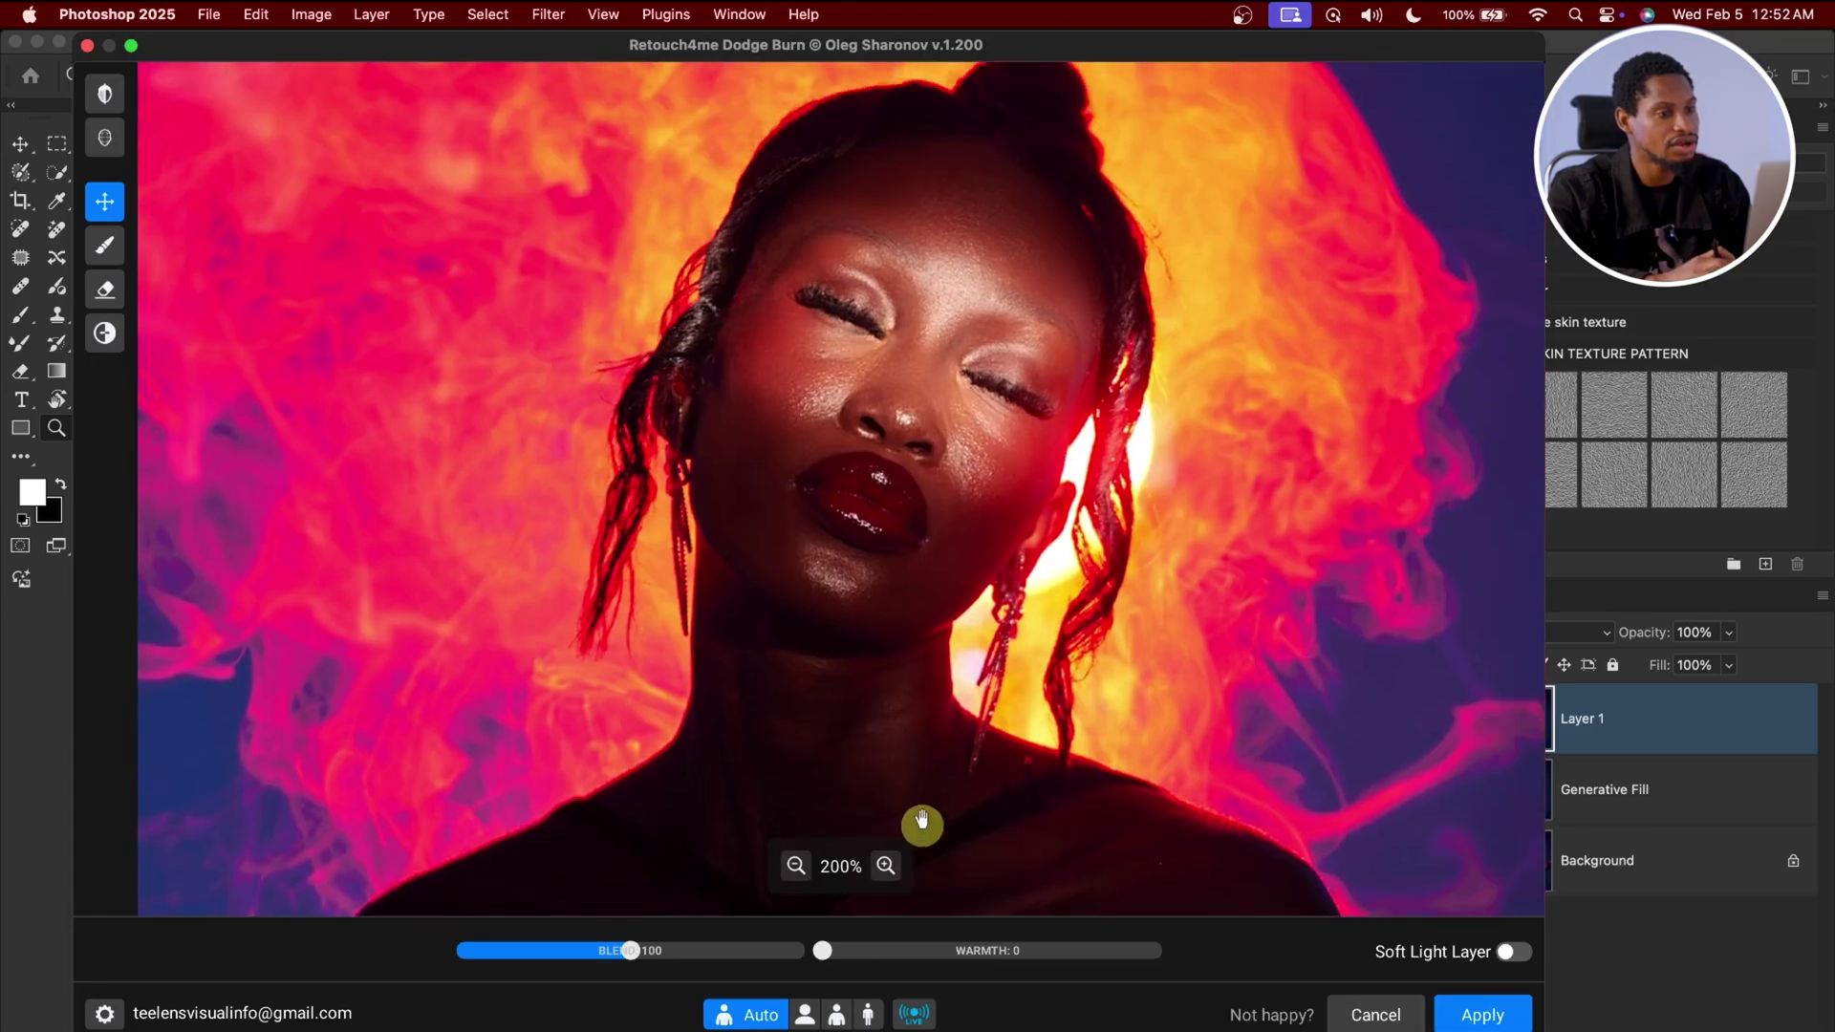
scroll(916, 637, "up", 3)
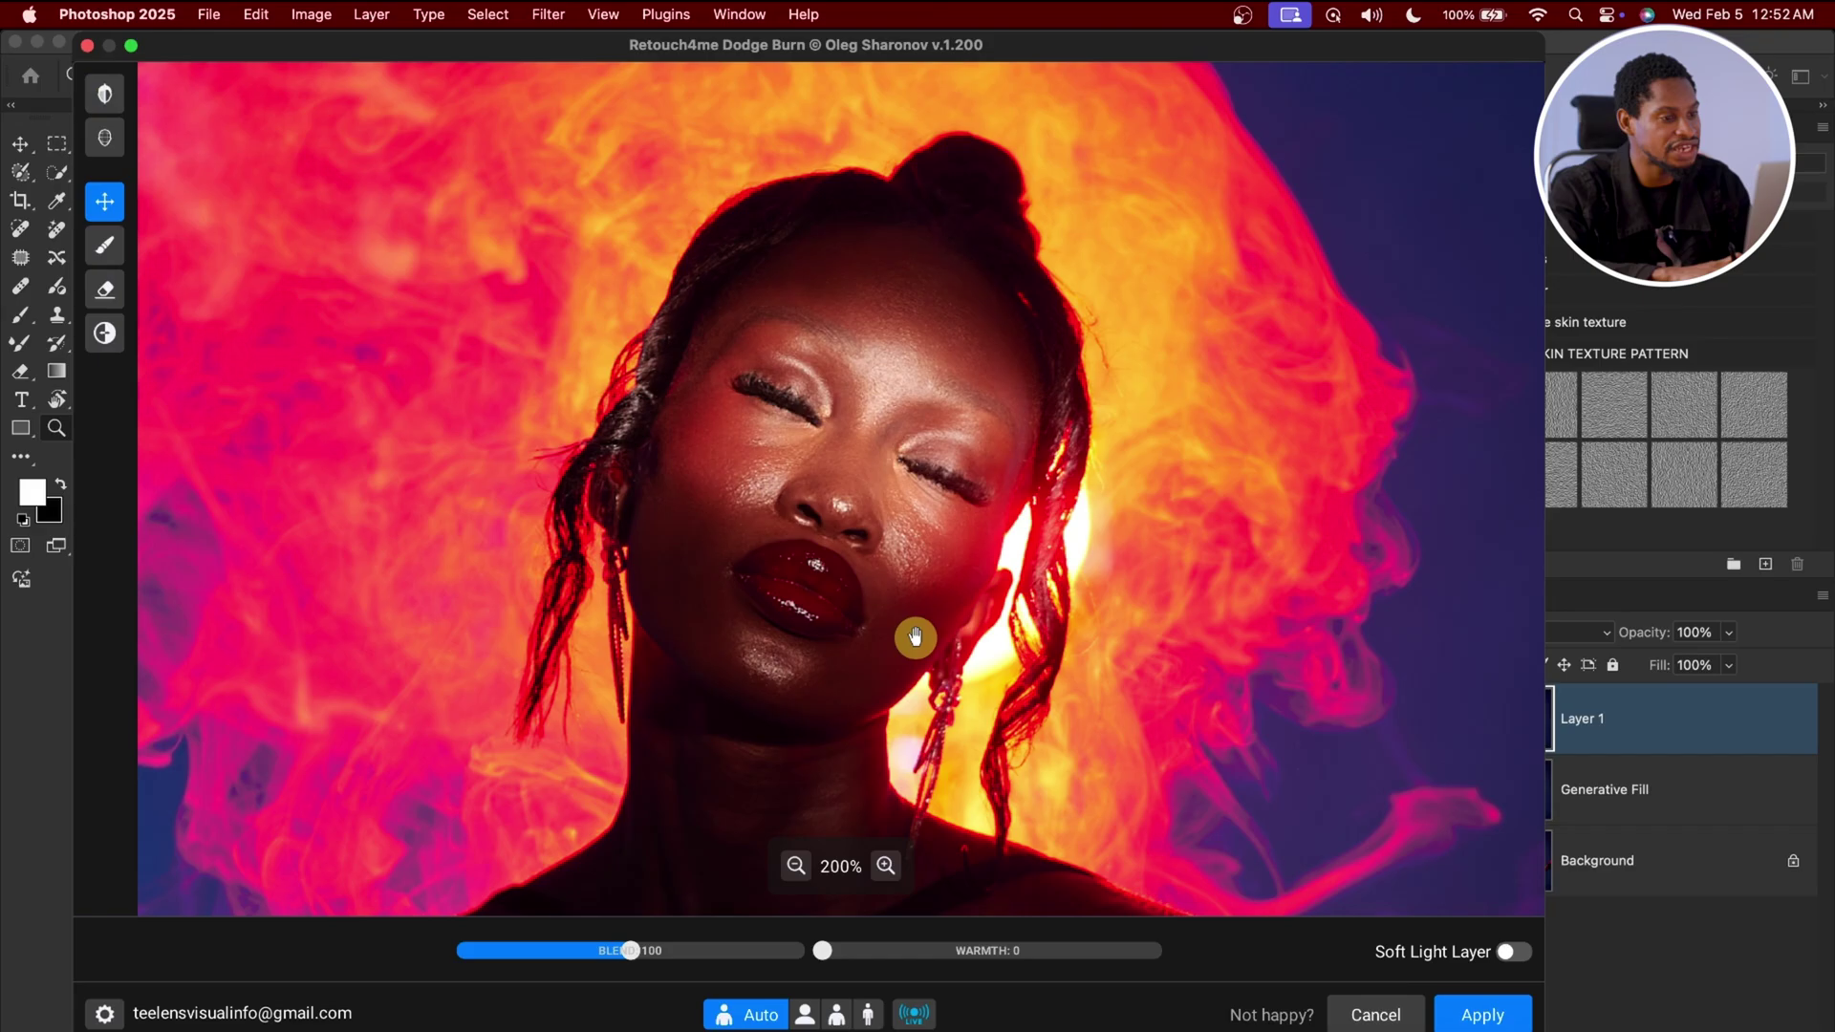
Step: Set the Dodge Burn blend to about 120 and warmth to 27, enable Soft Light Layer output and apply the filter
left_click_drag(636, 950, 913, 951)
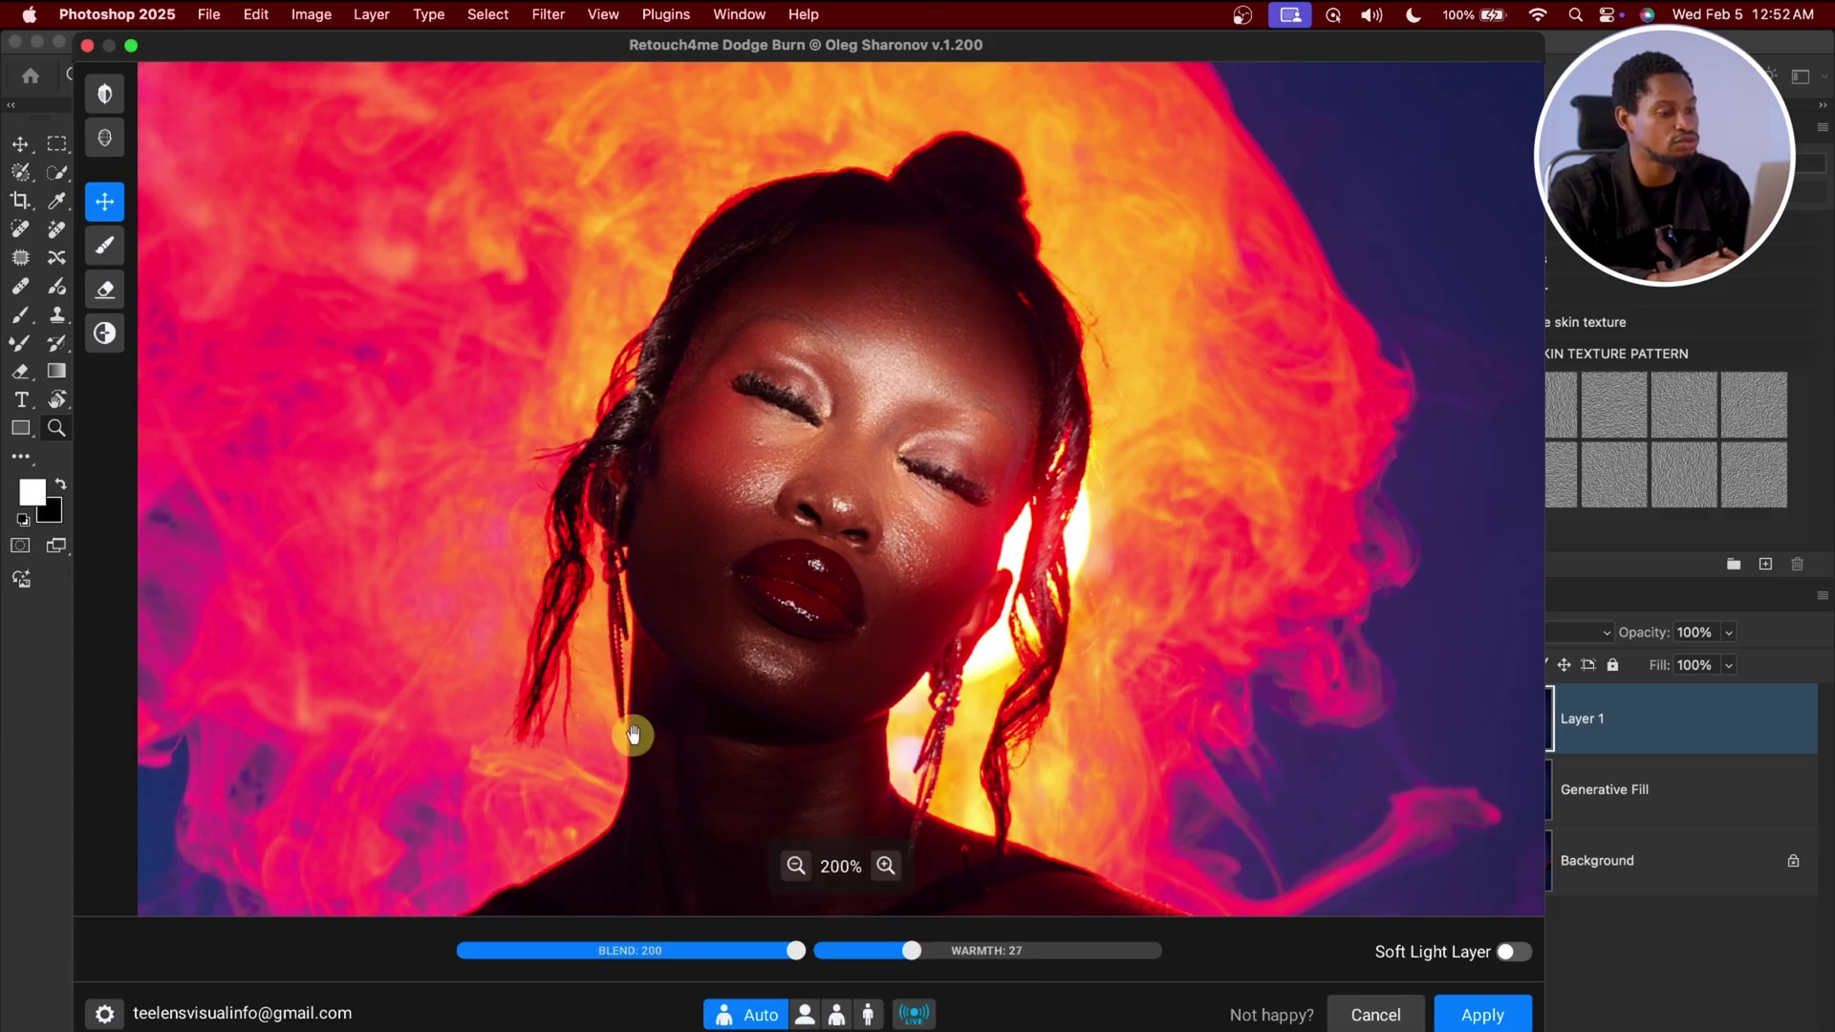
left_click_drag(800, 941, 666, 961)
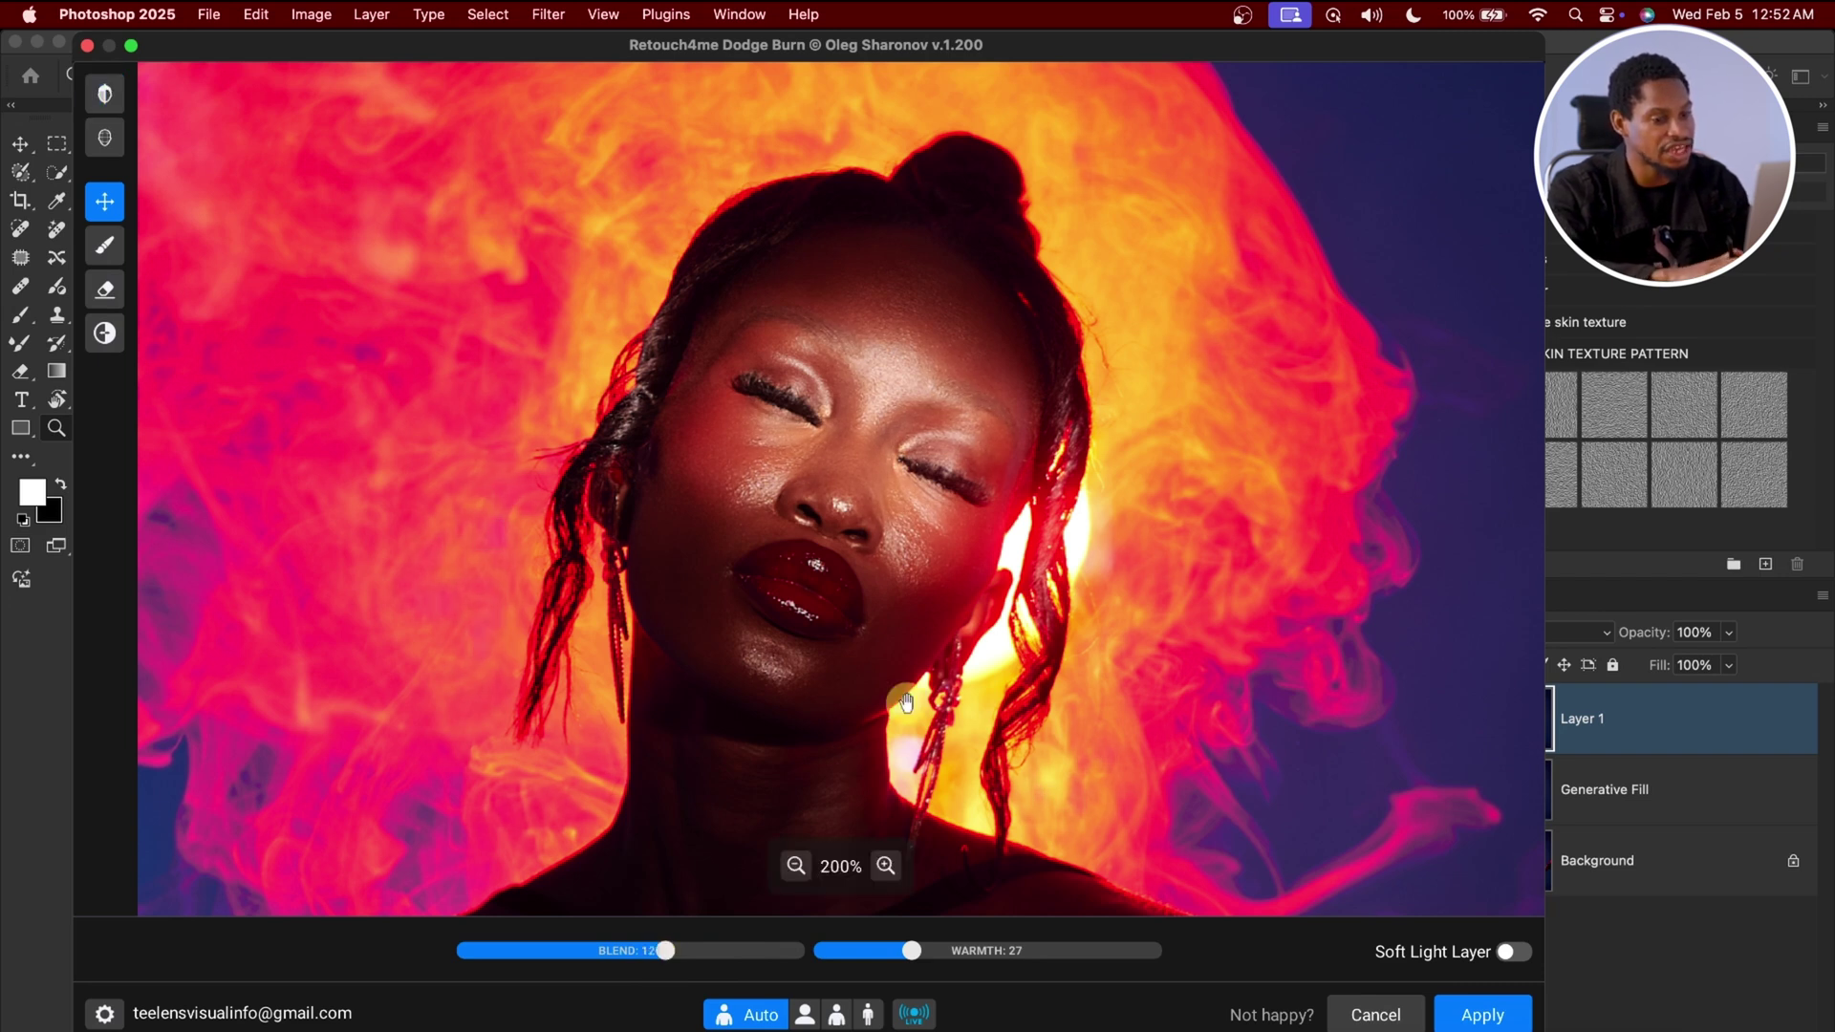
left_click(1510, 953)
left_click(1486, 1013)
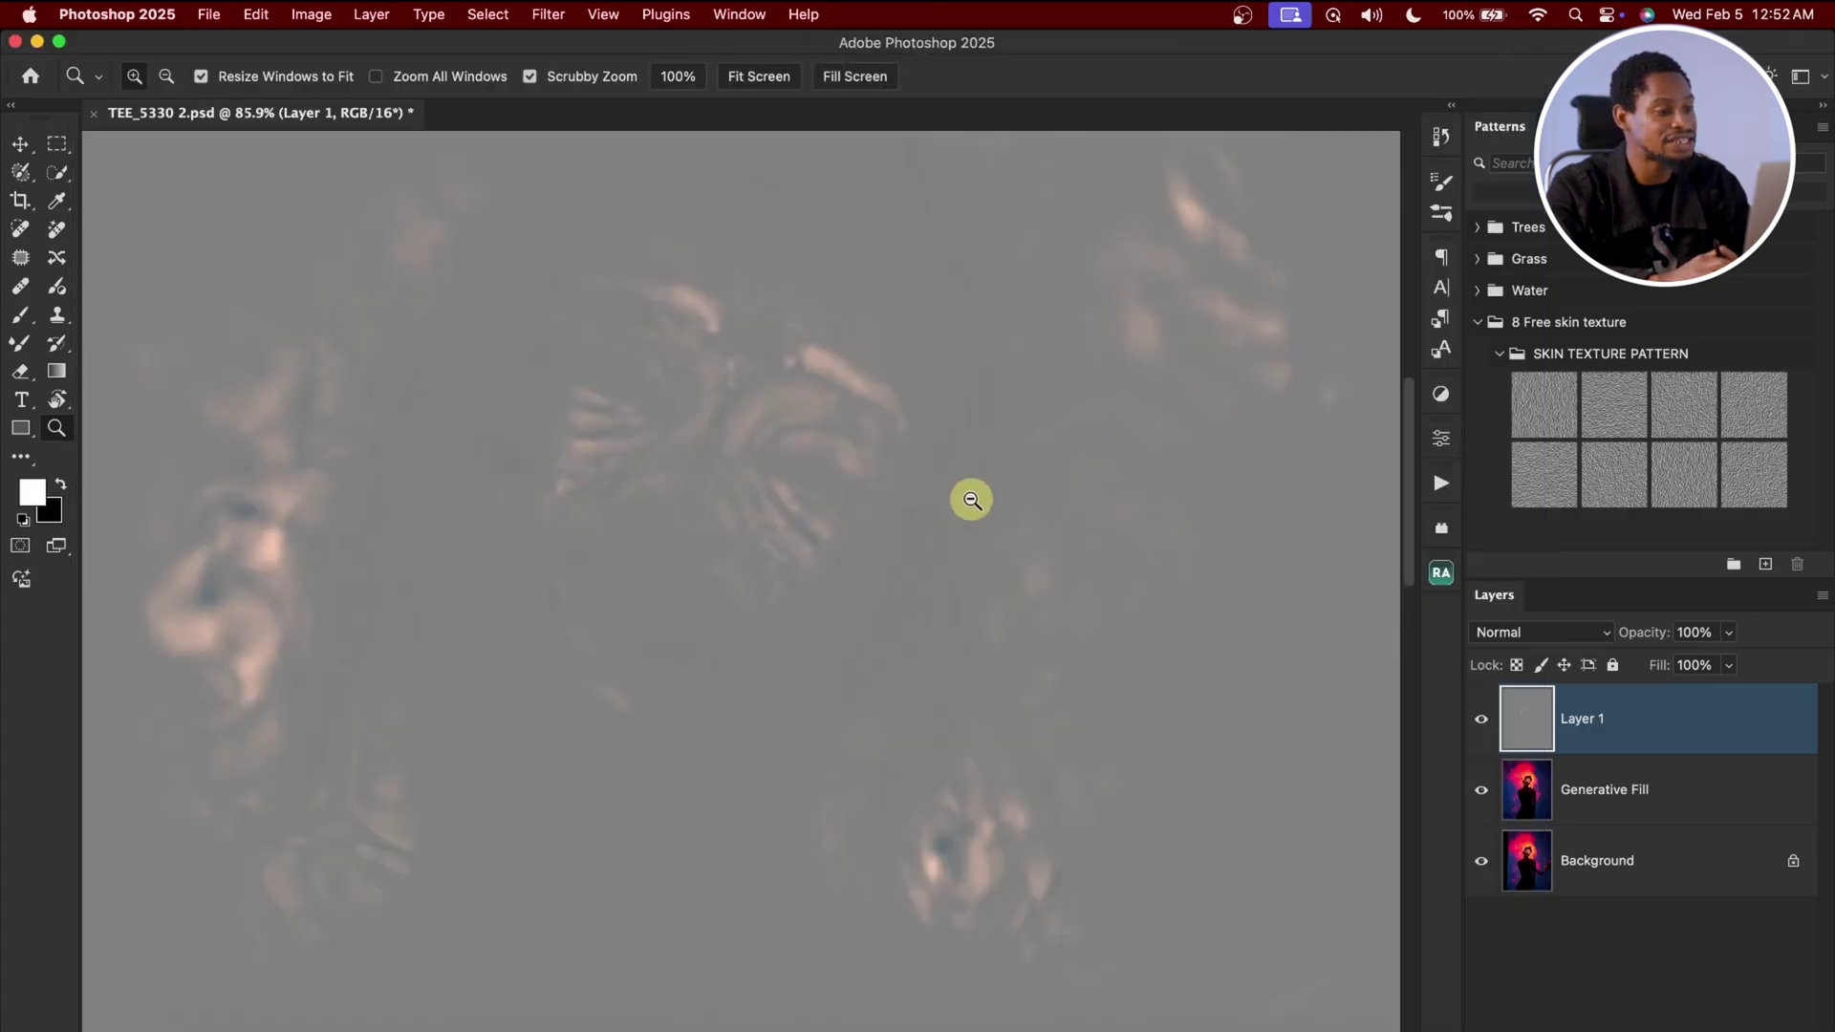
Step: Set the grey dodge and burn layer's blend mode to Soft Light and group it with the Generative Fill layer
left_click_drag(971, 500, 873, 516)
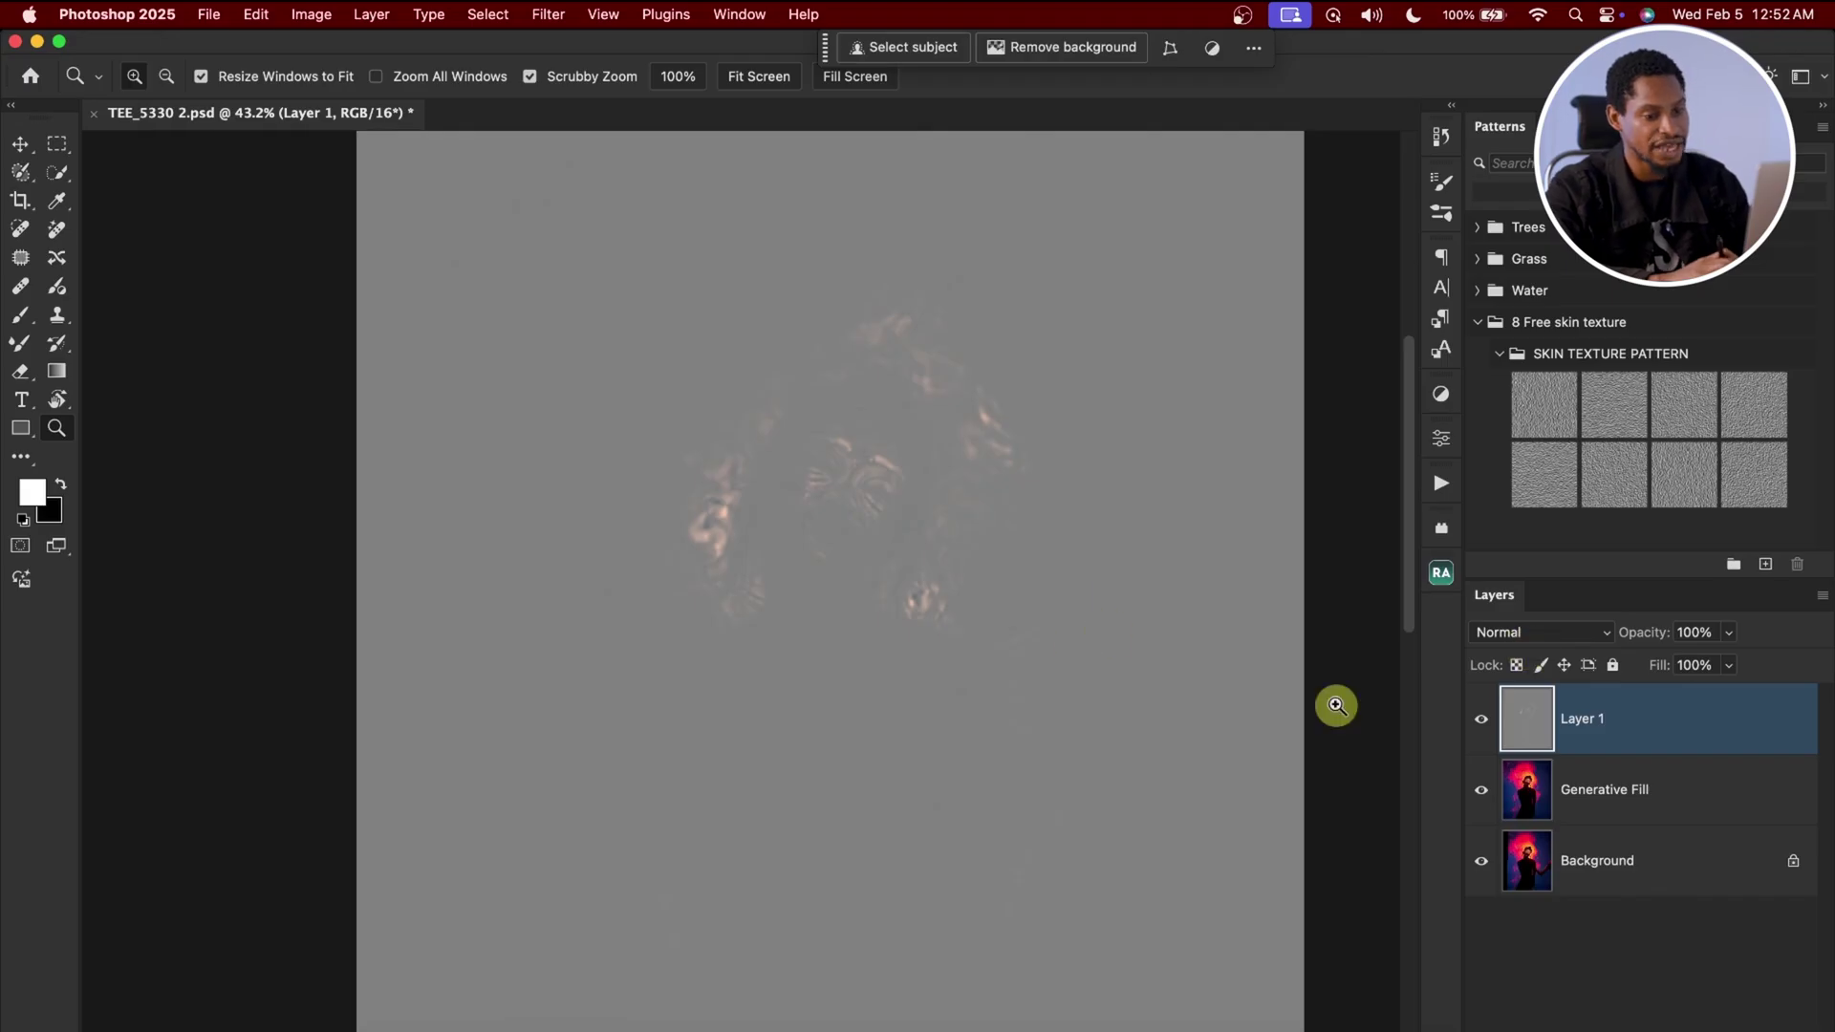
left_click(1507, 634)
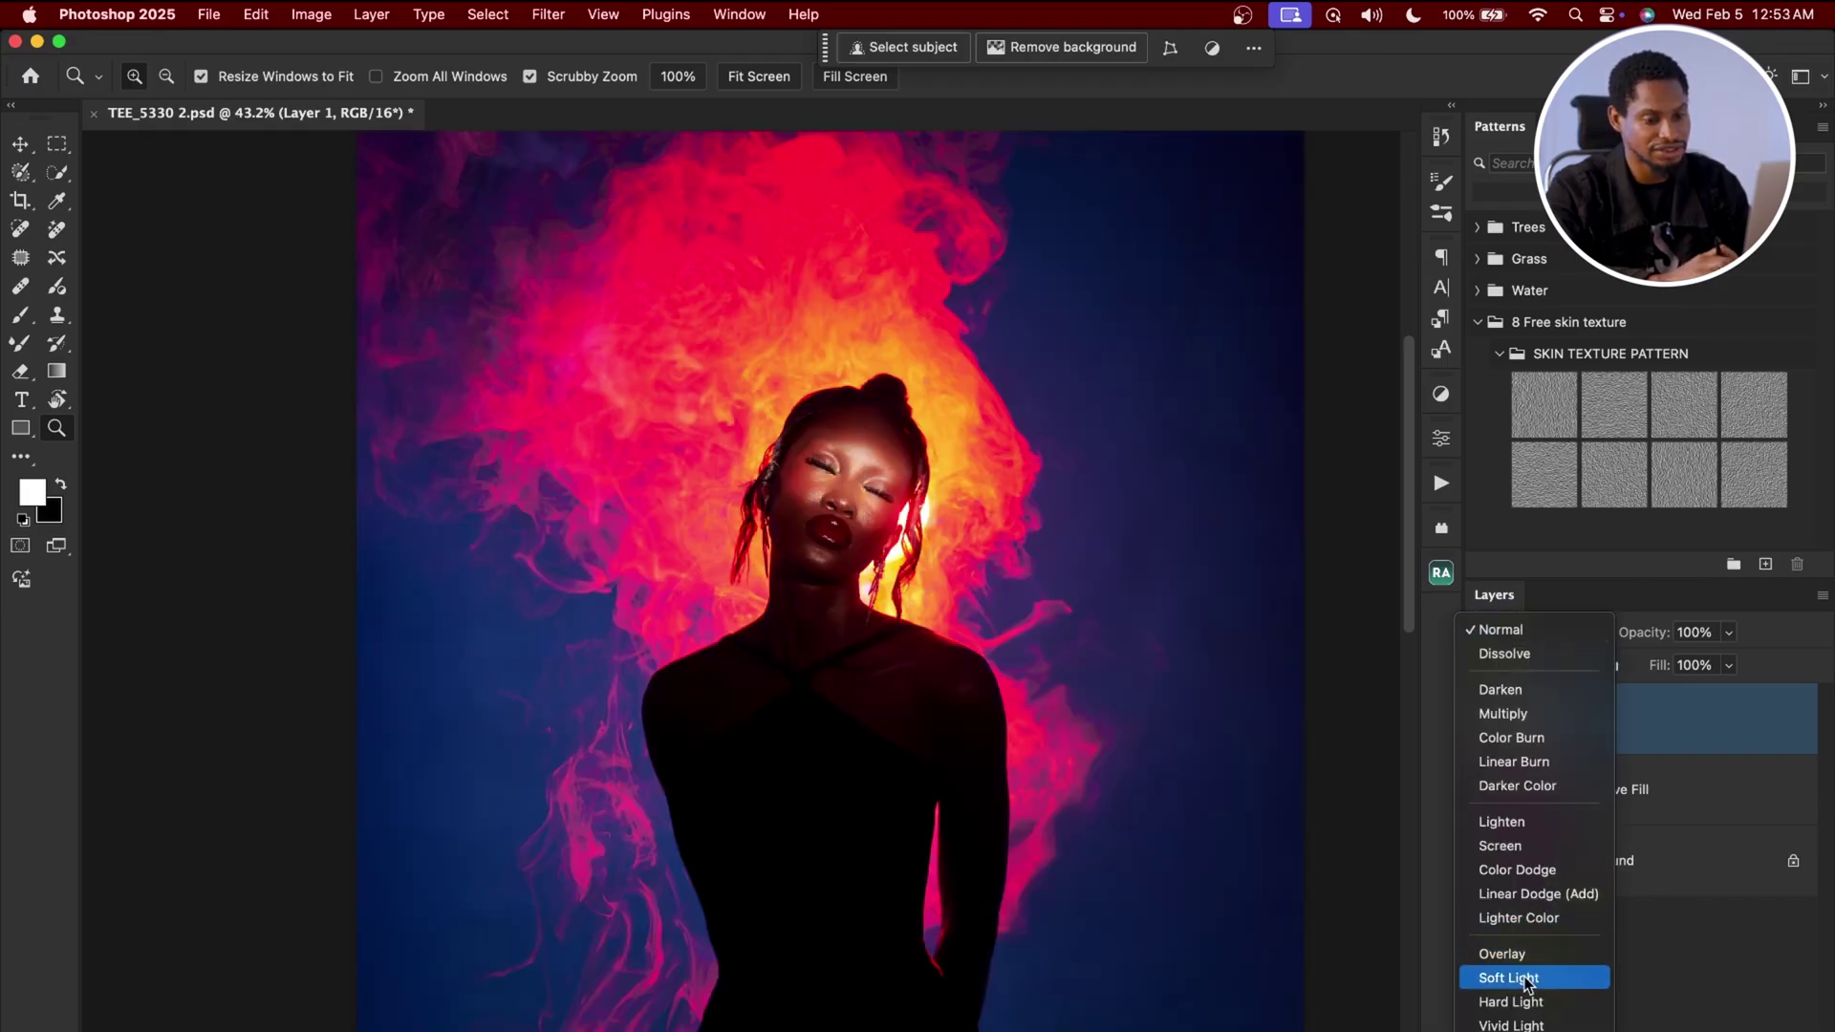
left_click(1519, 978)
left_click(1690, 793, "shift")
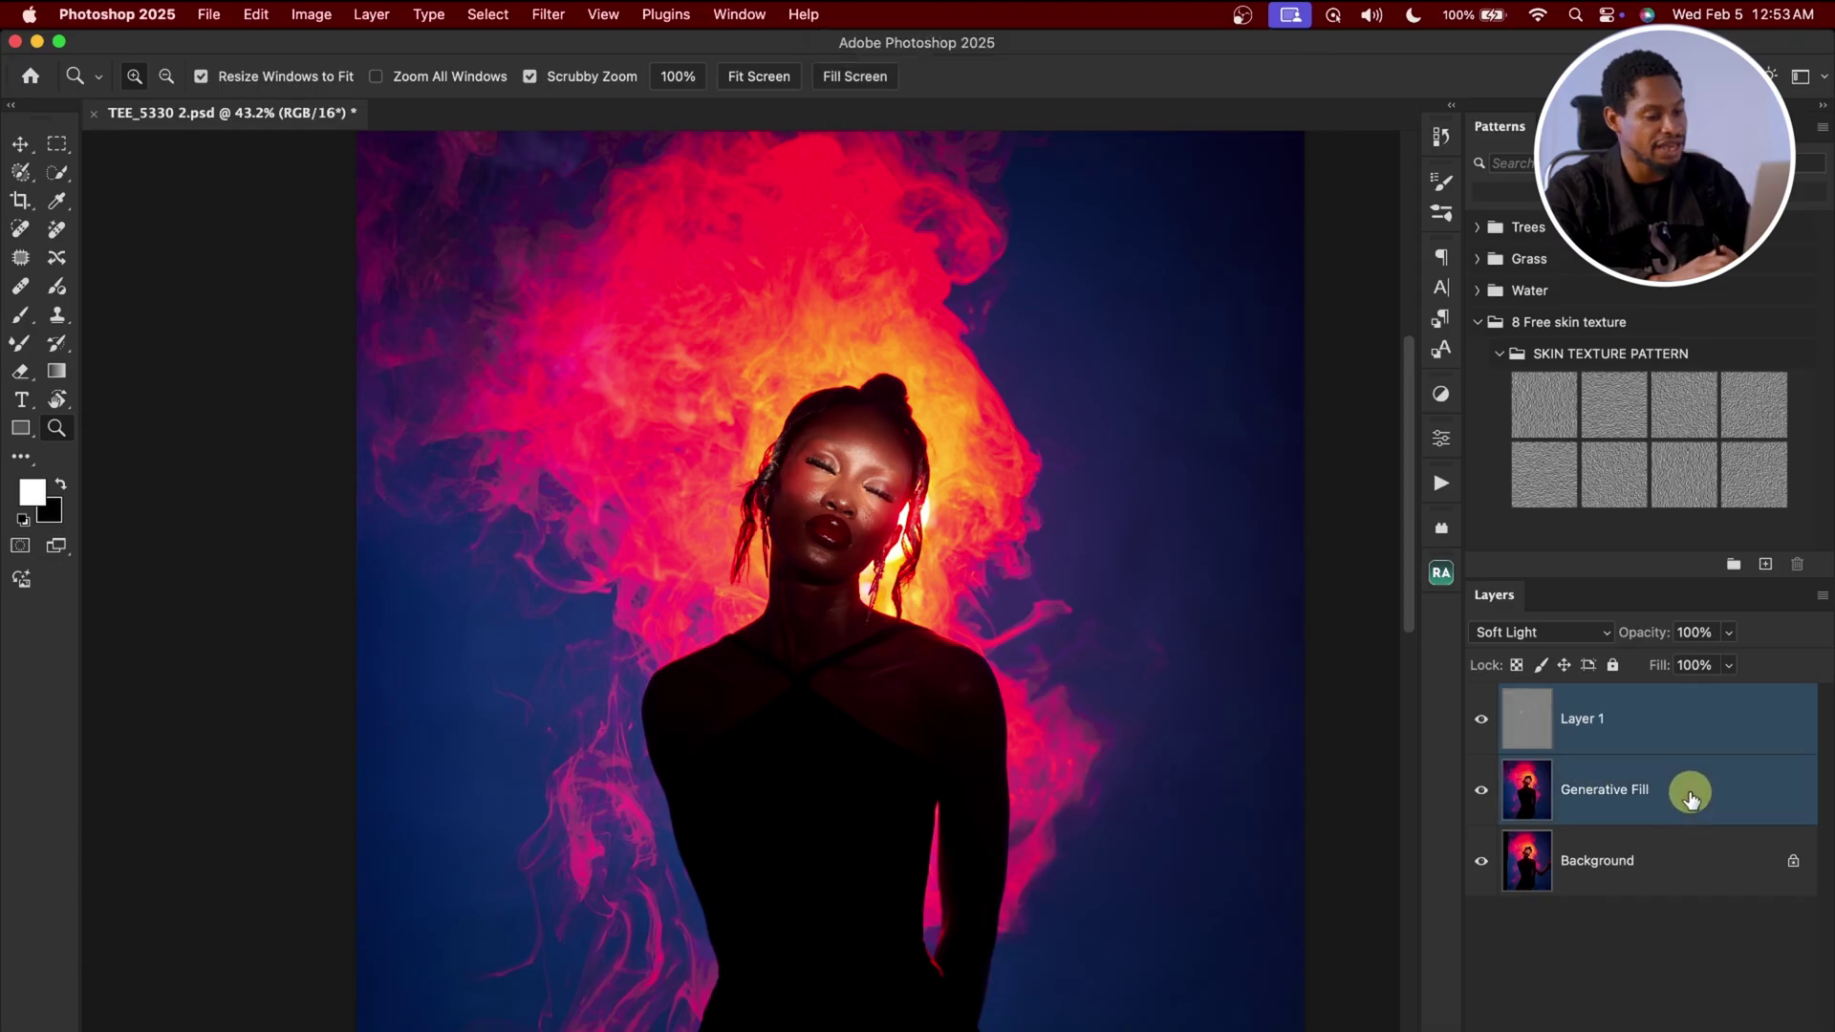
key("ctrl+g")
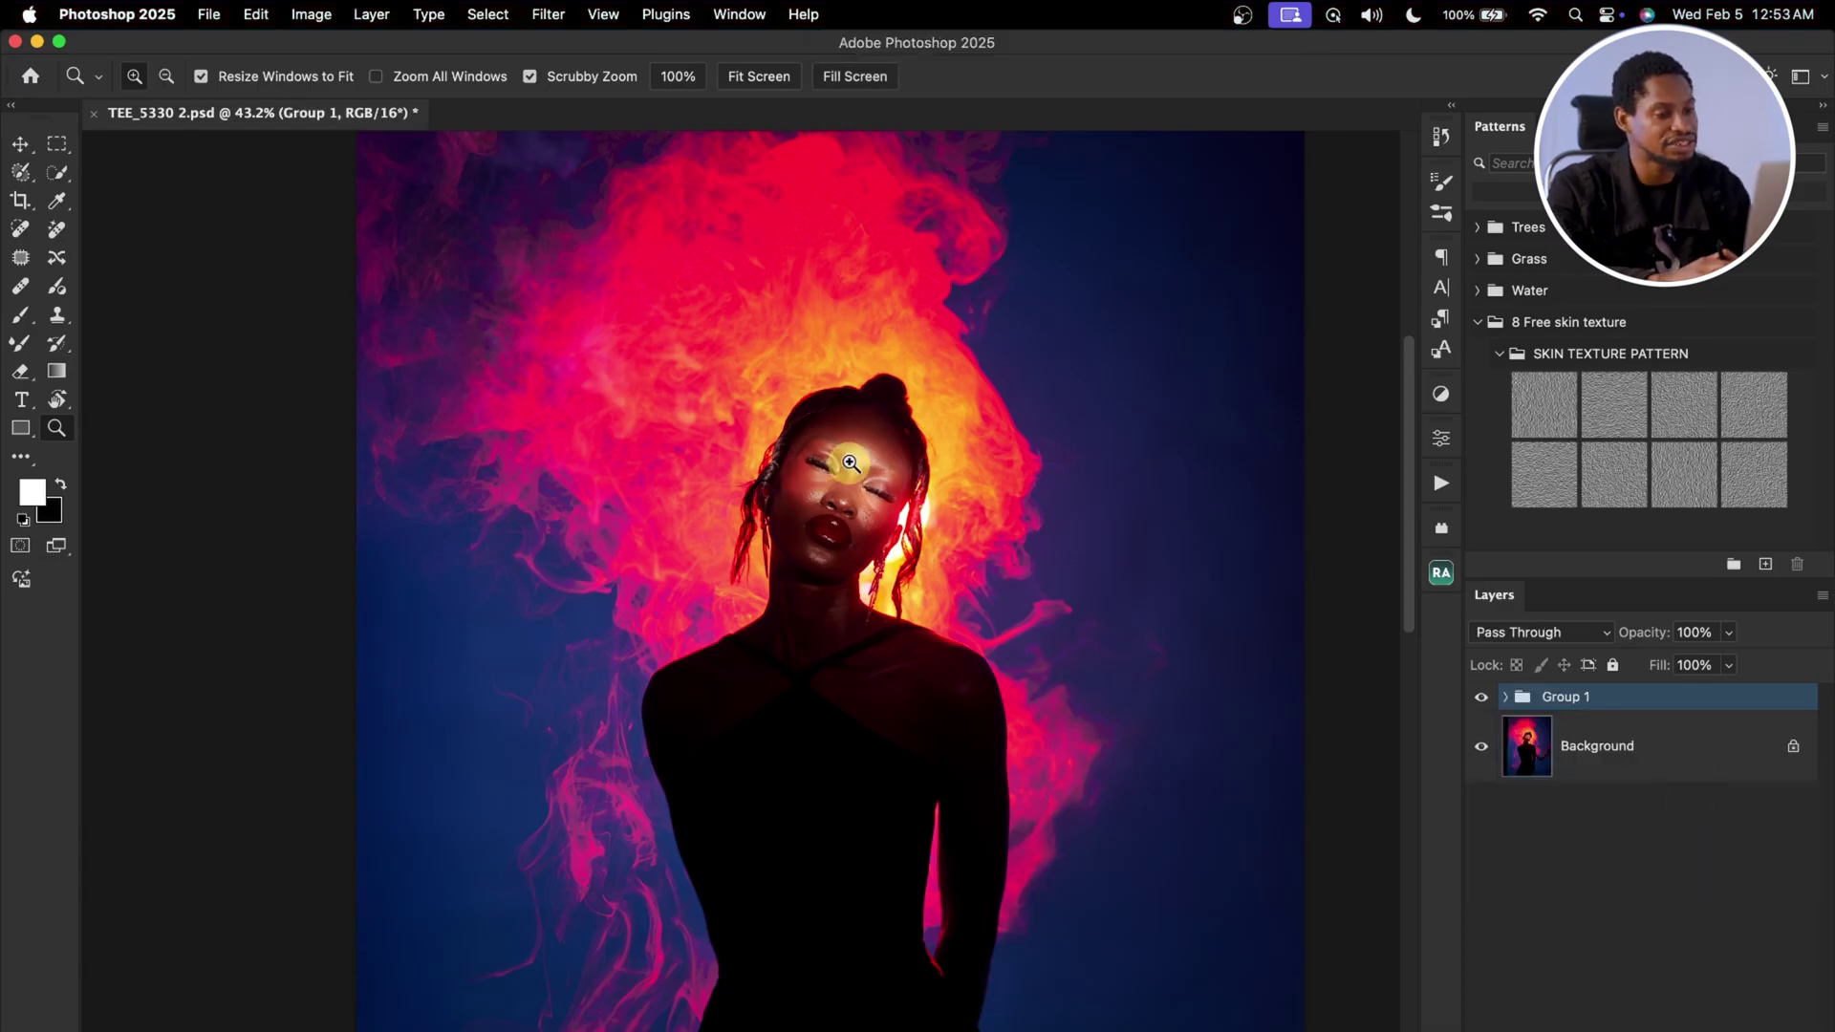
Step: Toggle Group 1's visibility to compare the face before and after healing and dodge and burn
left_click_drag(848, 462, 975, 465)
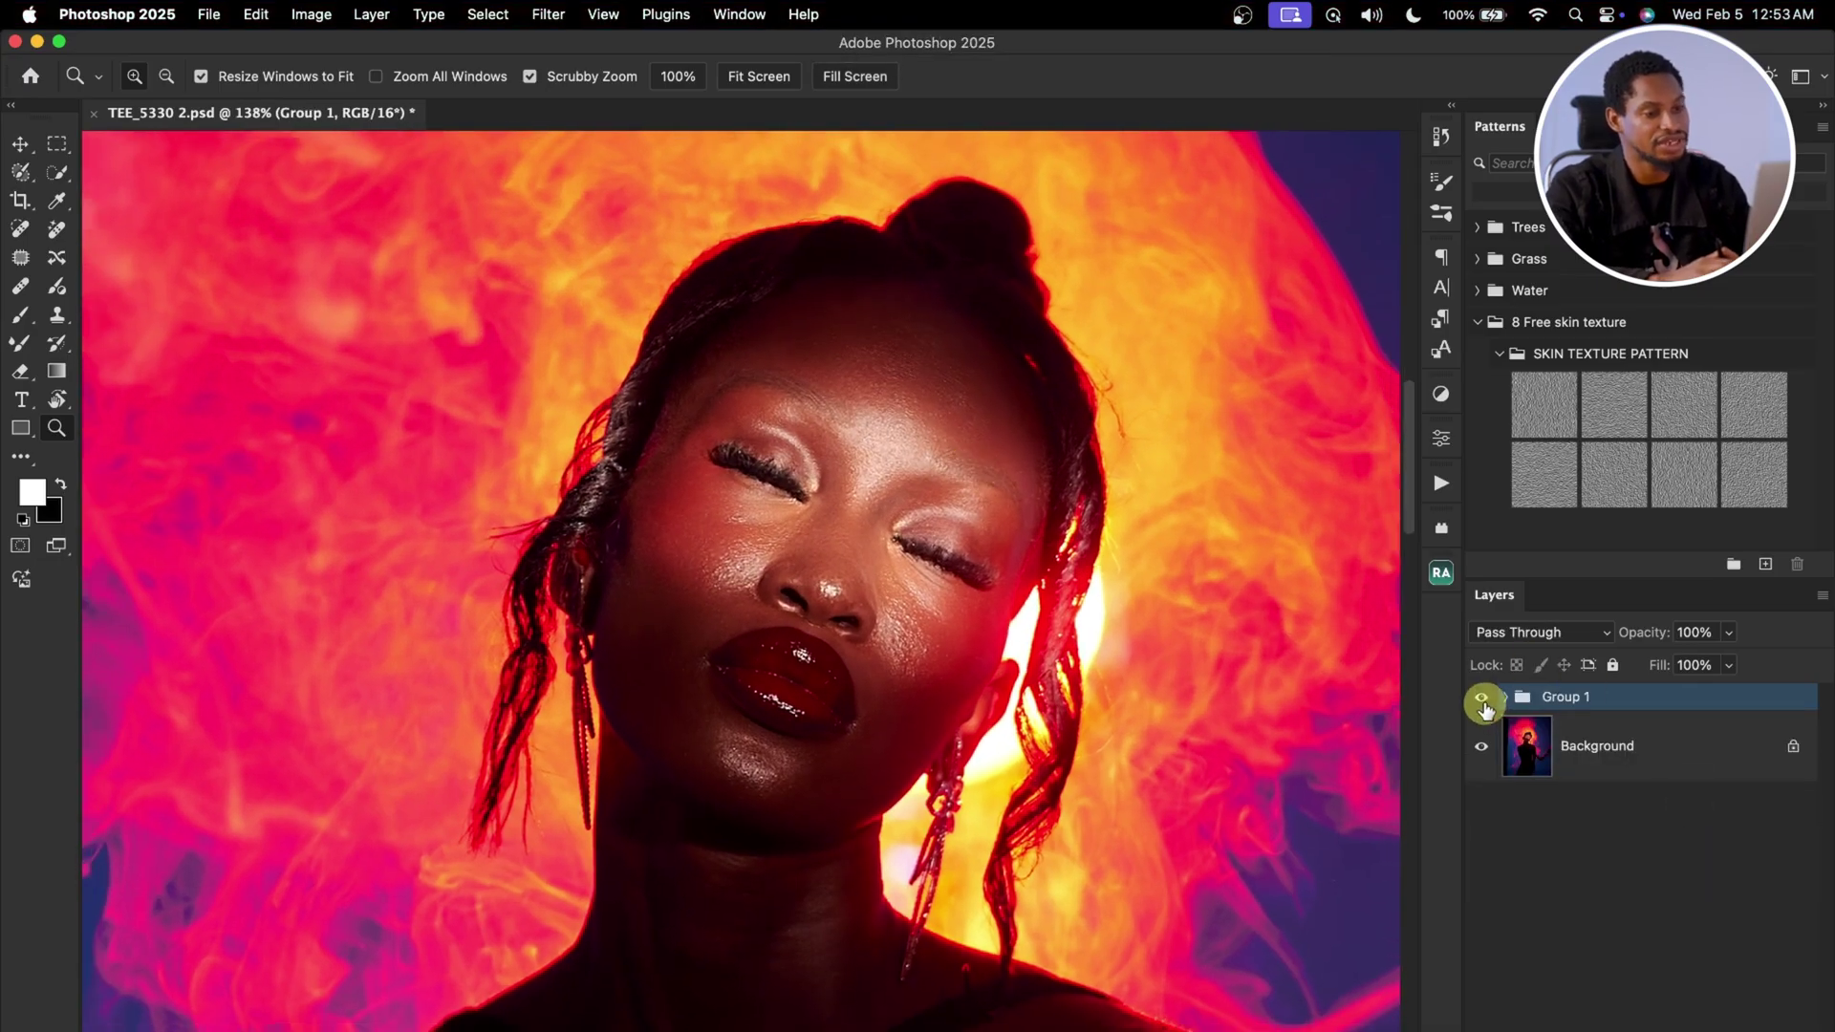
left_click(1481, 697)
left_click(1481, 699)
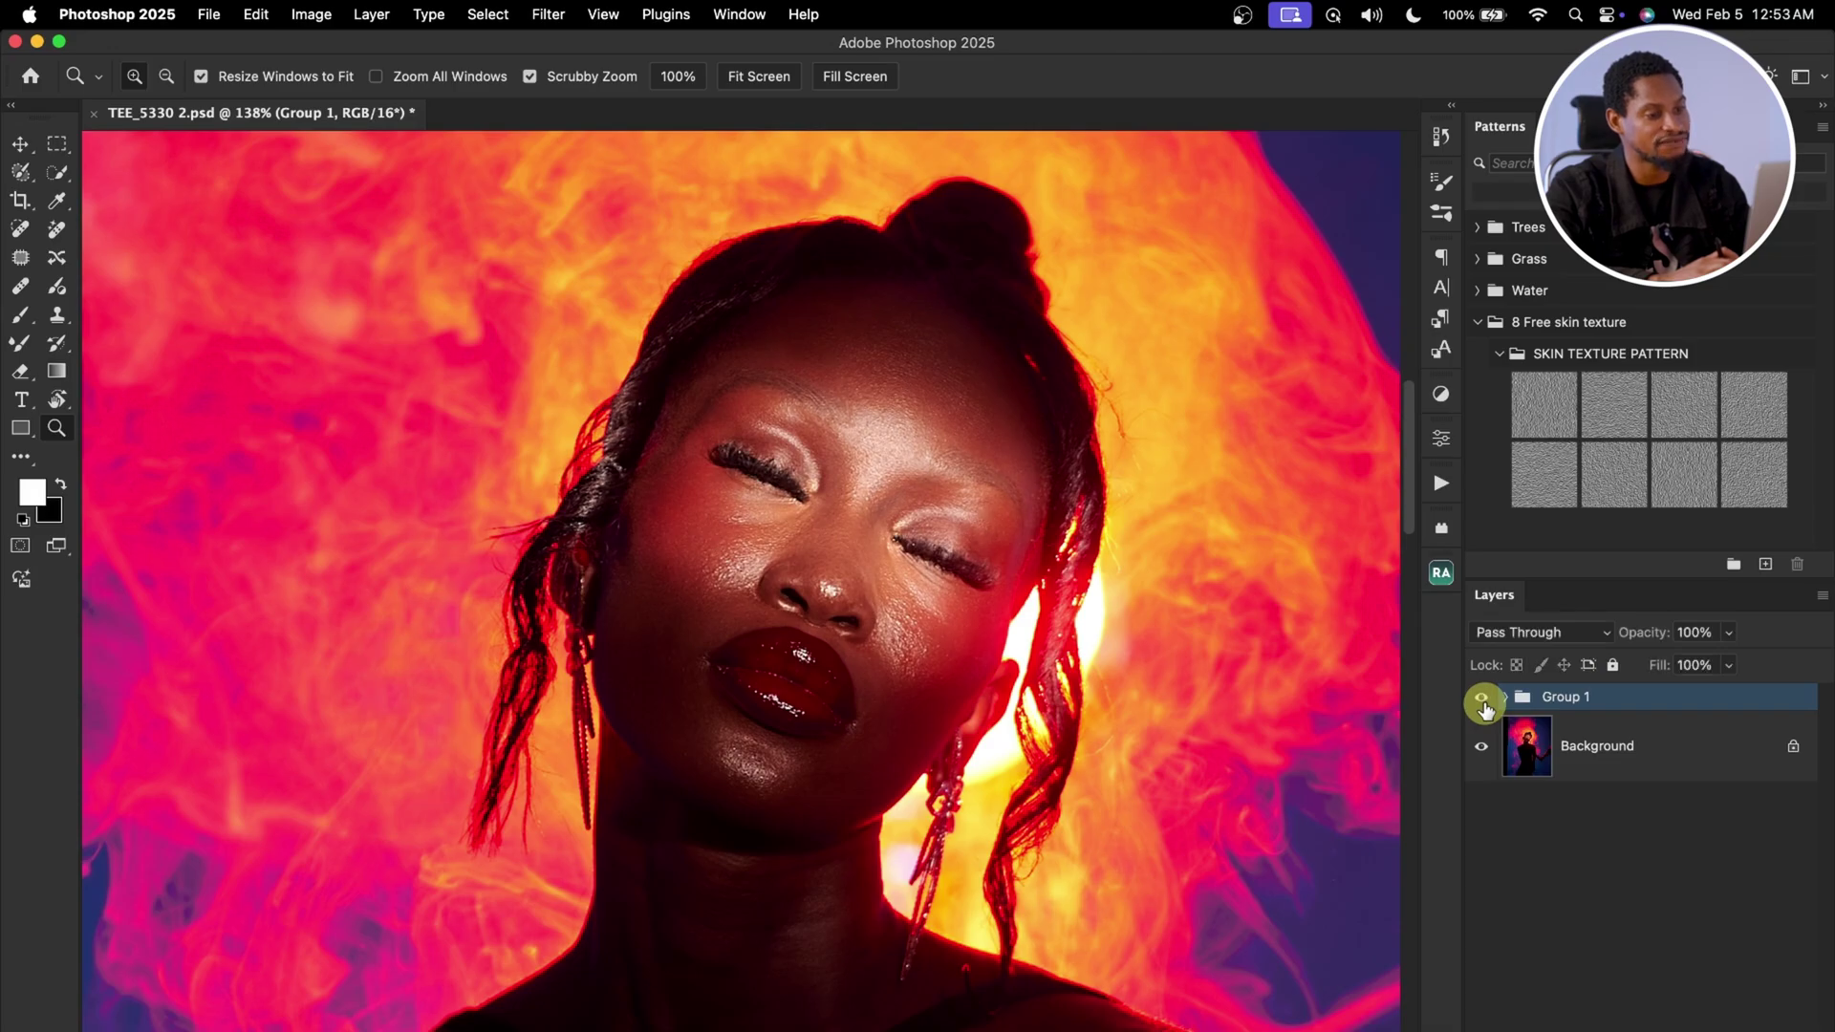
left_click(1481, 699)
left_click(1482, 699)
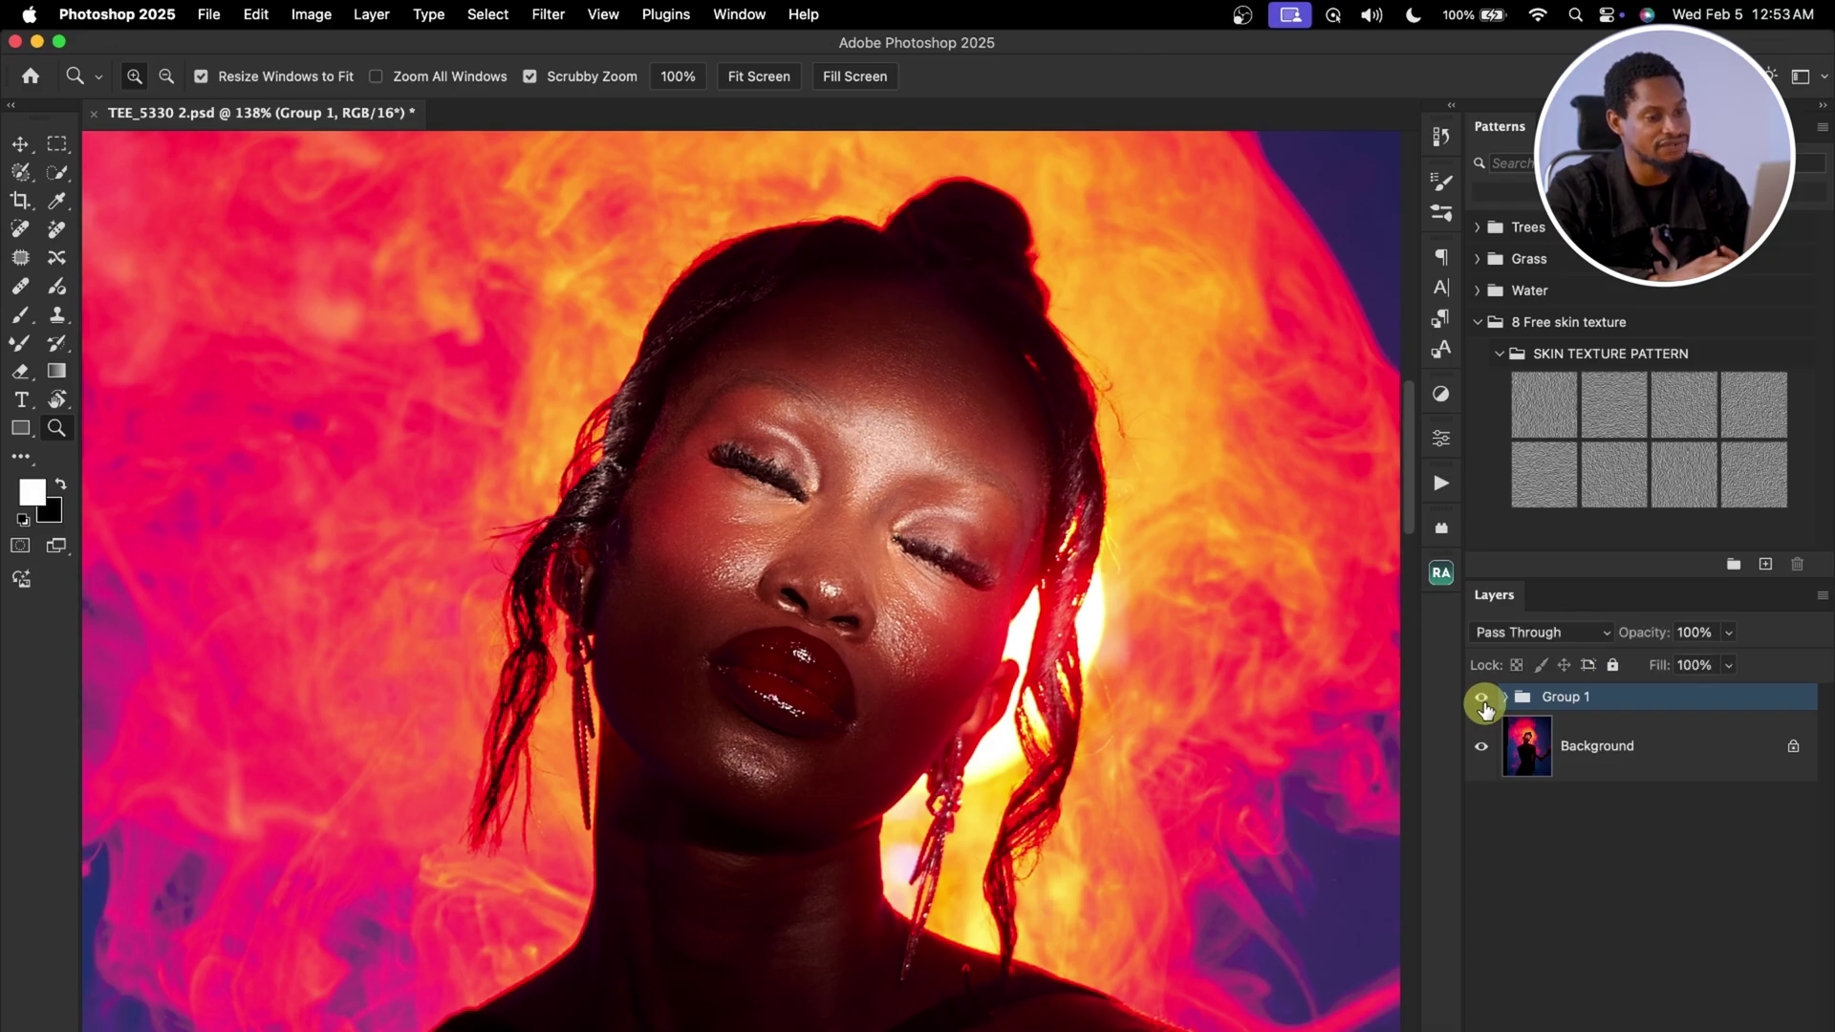
Step: Stamp the visible layers into a new layer above Group 1 and launch the Reblum Retouch filter on it
left_click_drag(1146, 656, 1046, 651)
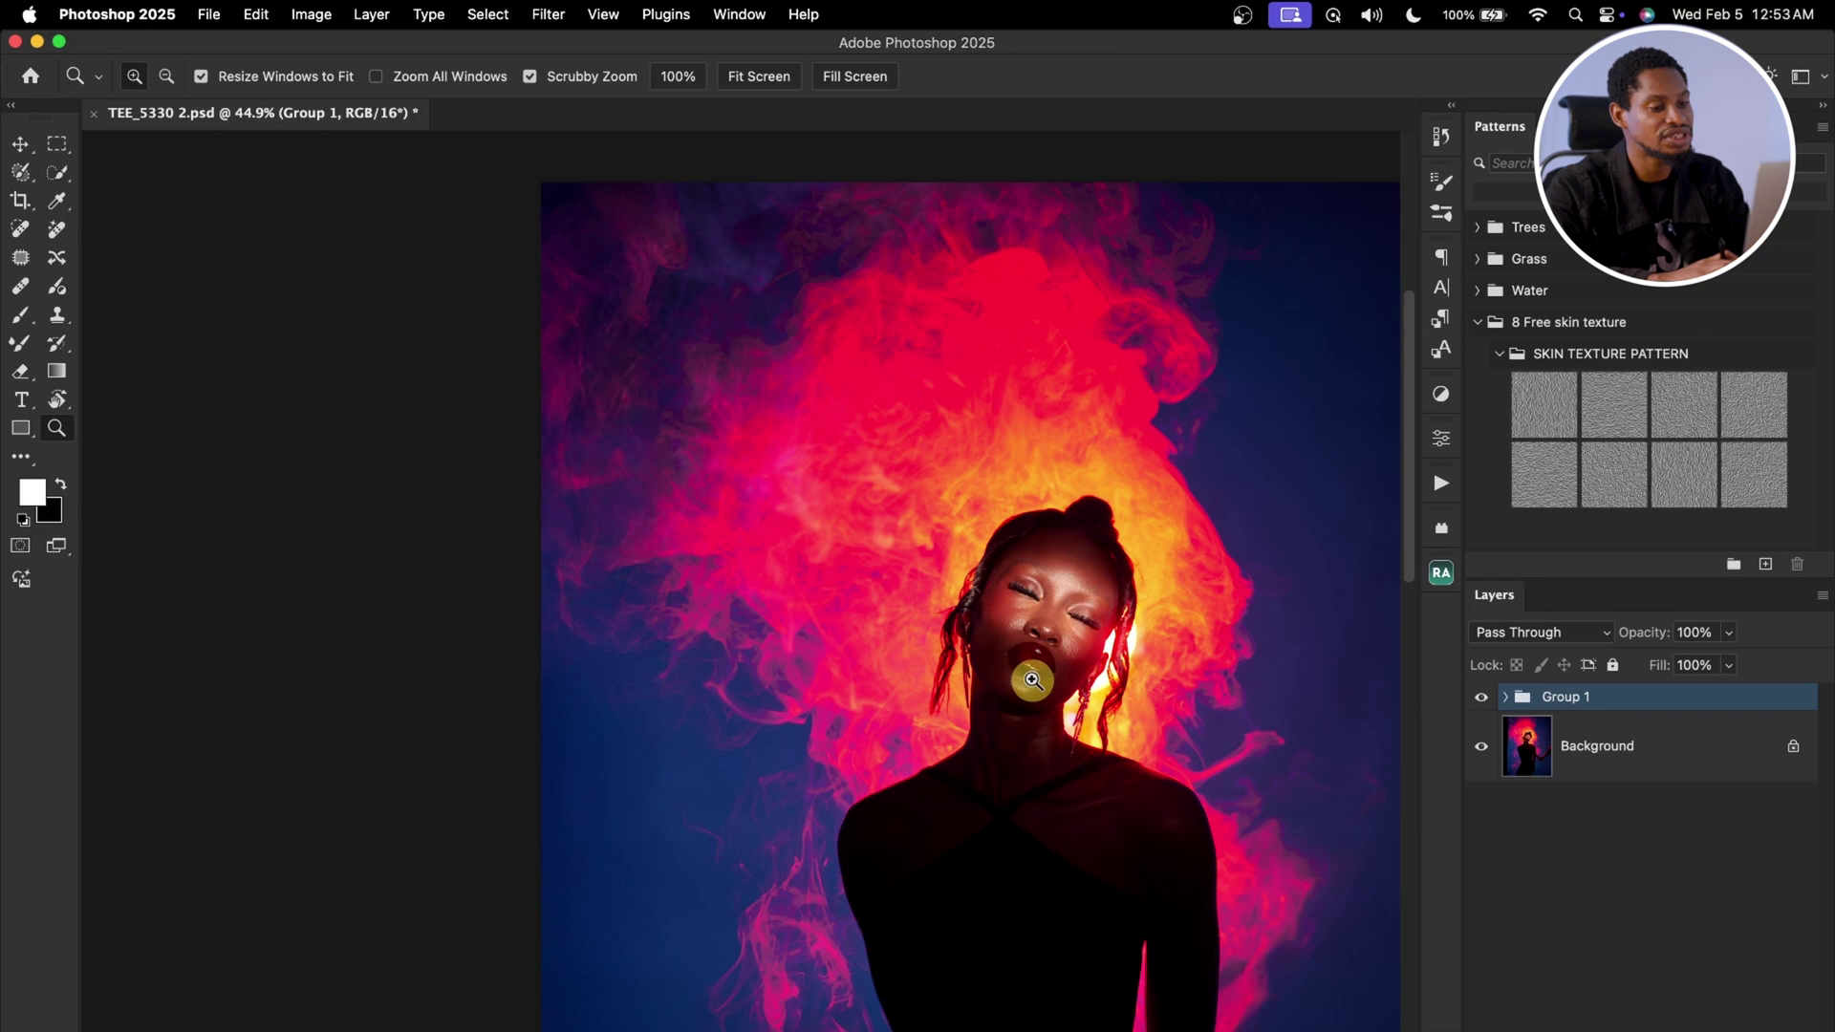
scroll(1032, 680, "right", 5)
scroll(1032, 681, "down", 3)
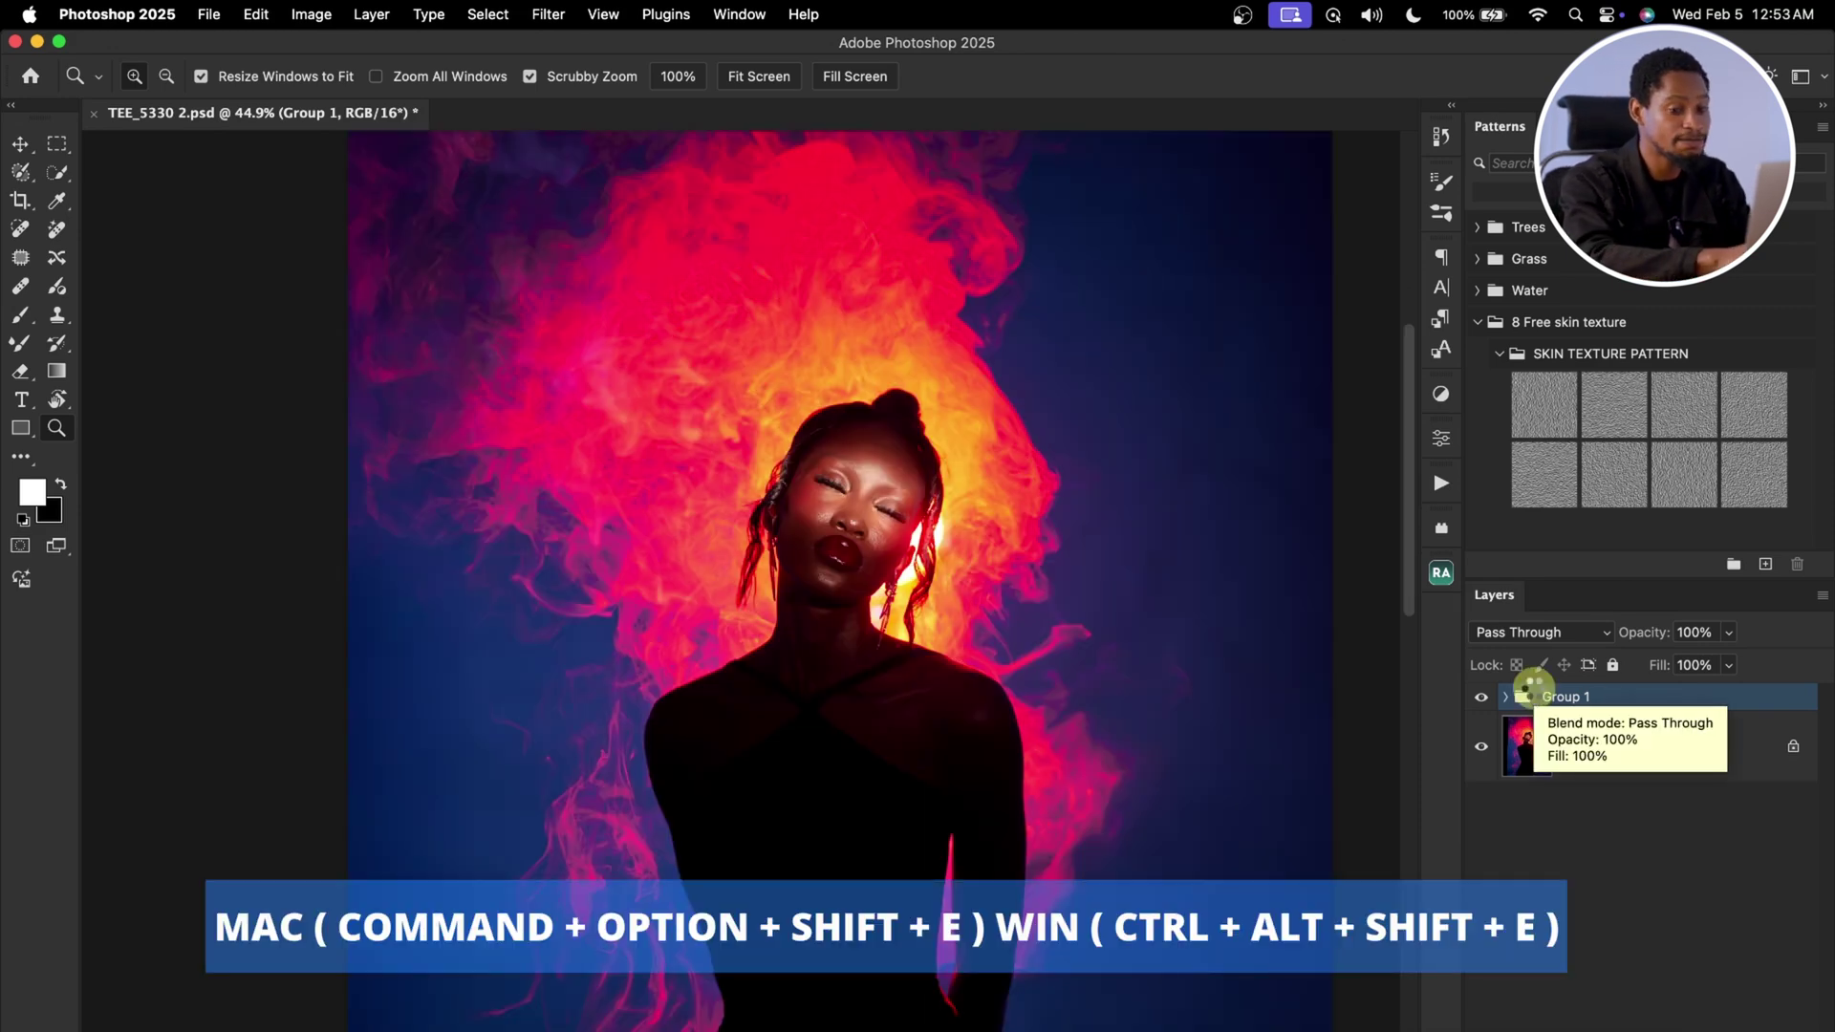
key("super+alt+shift+e")
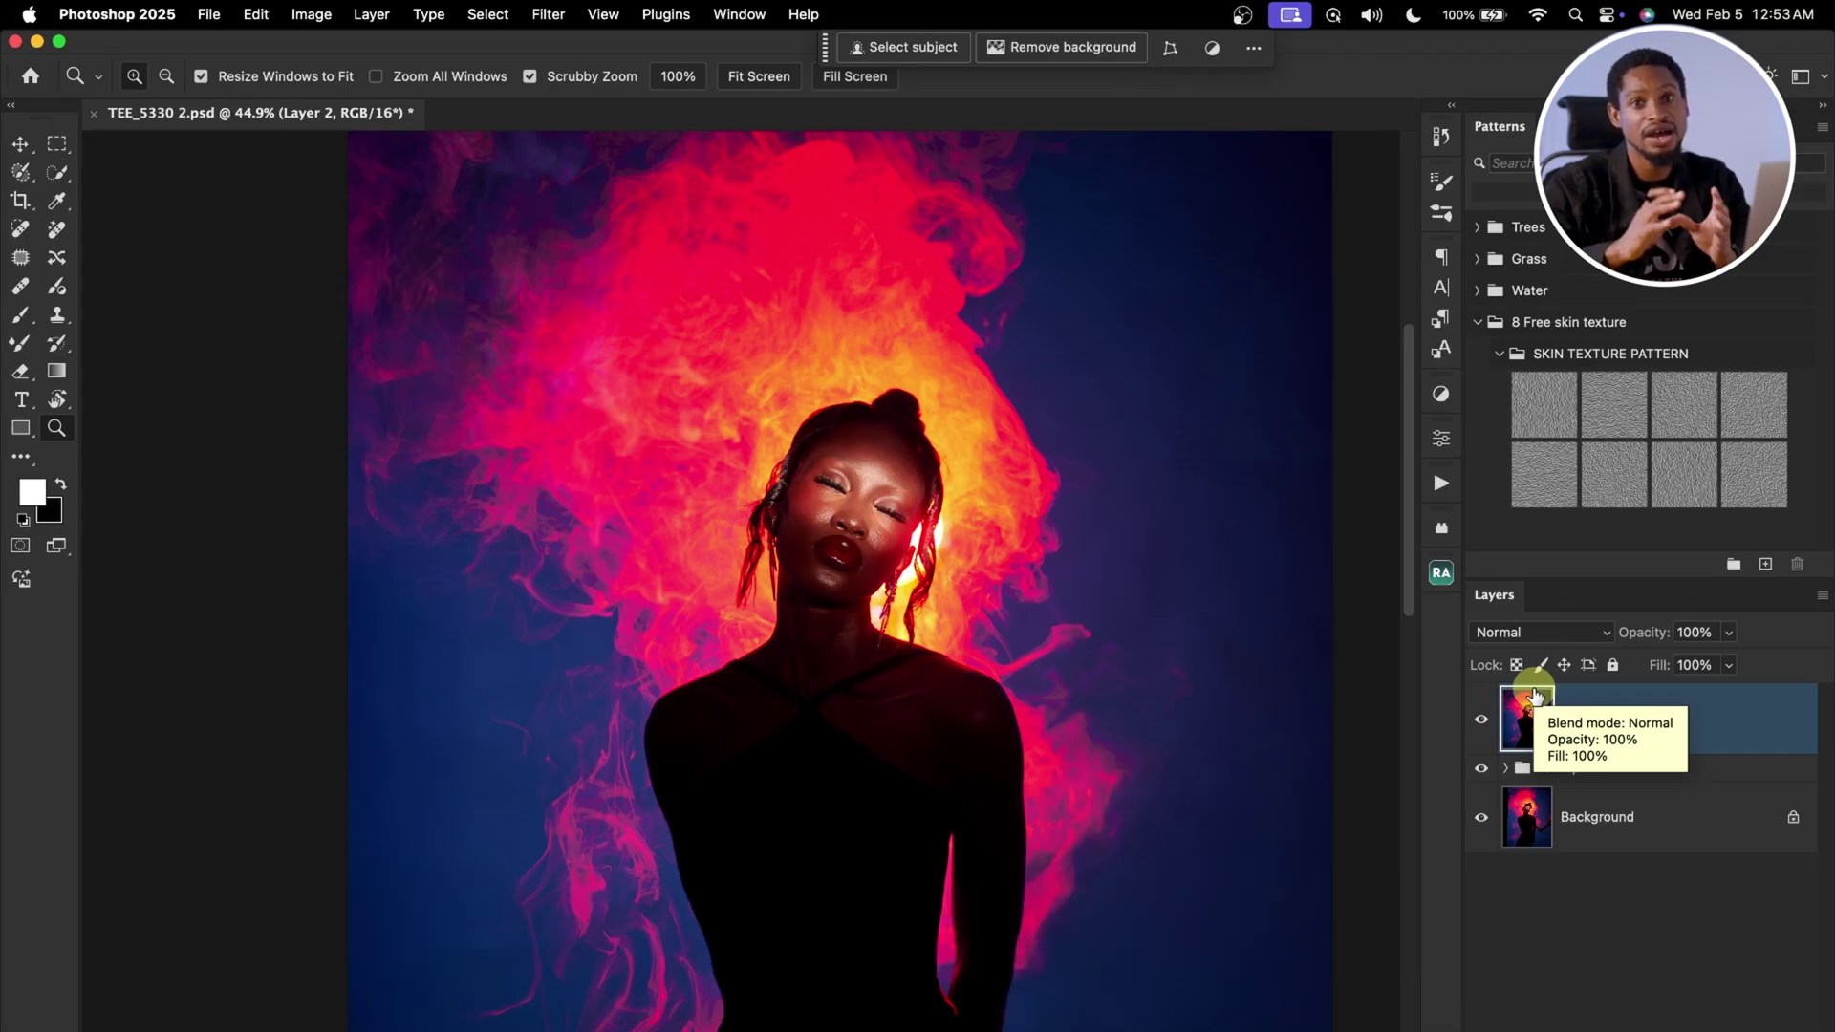
left_click(552, 16)
mouse_move(690, 496)
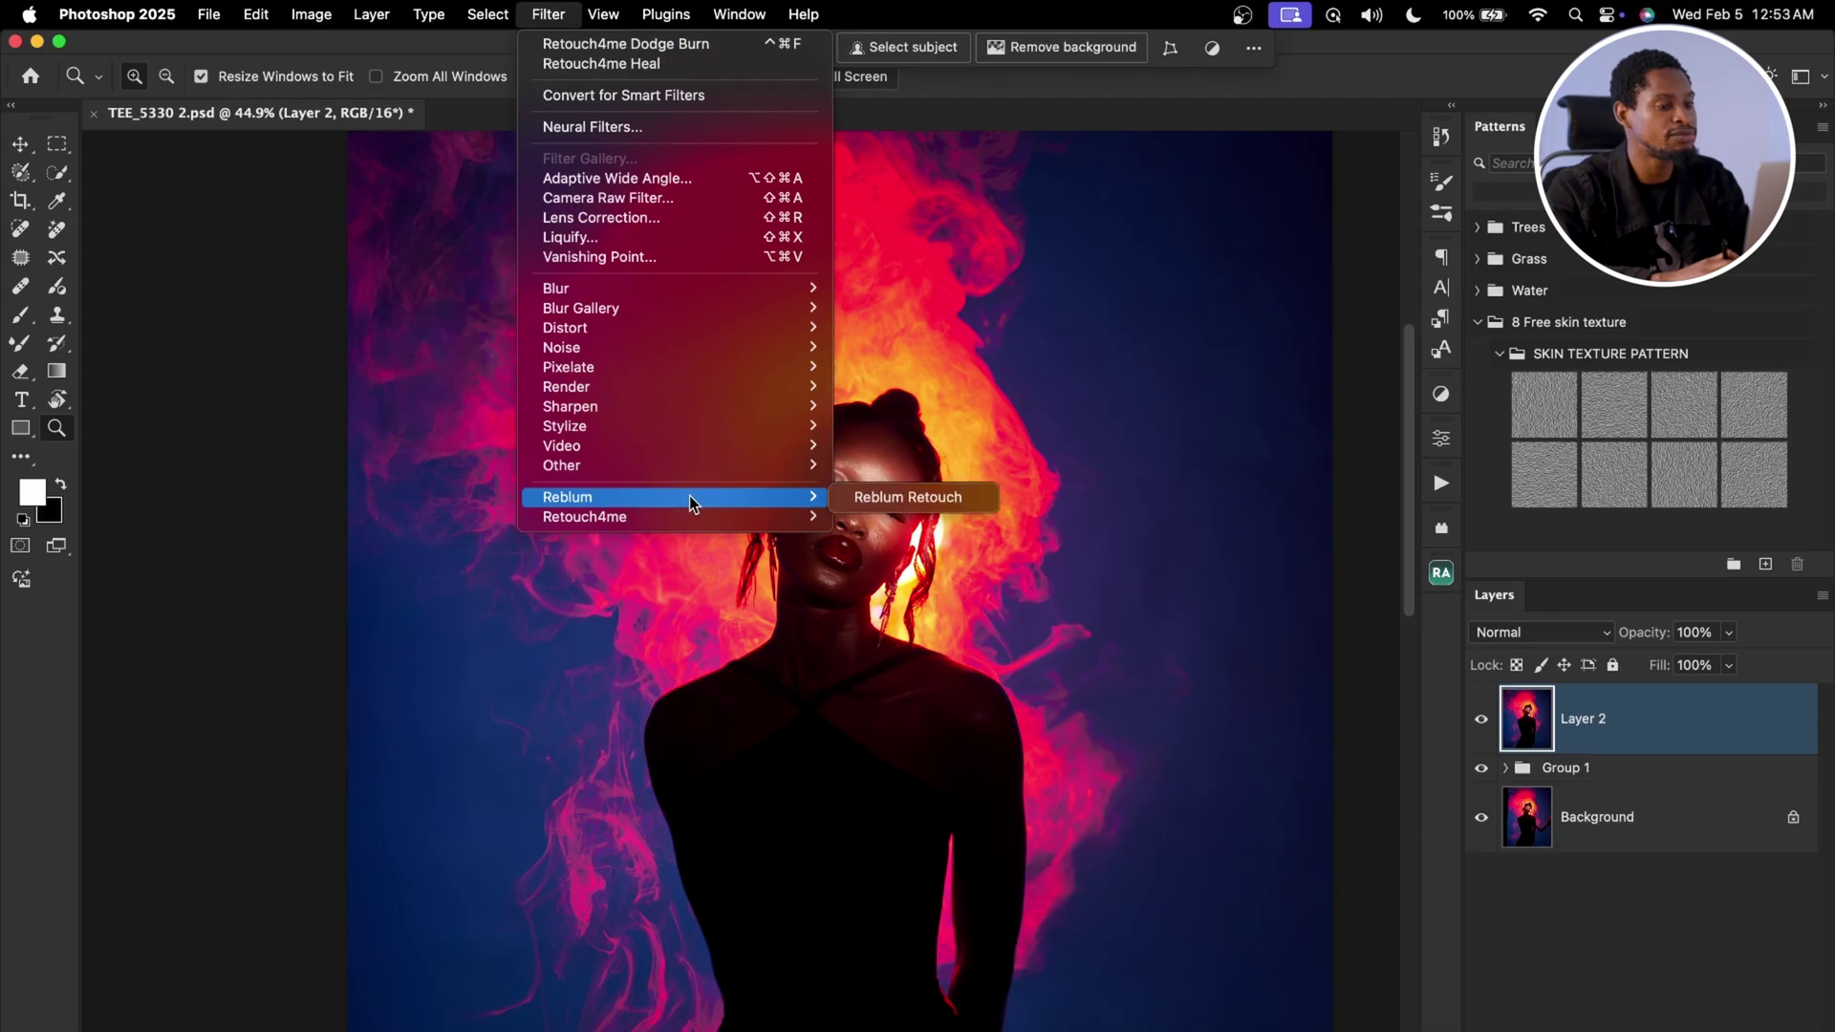
left_click(960, 497)
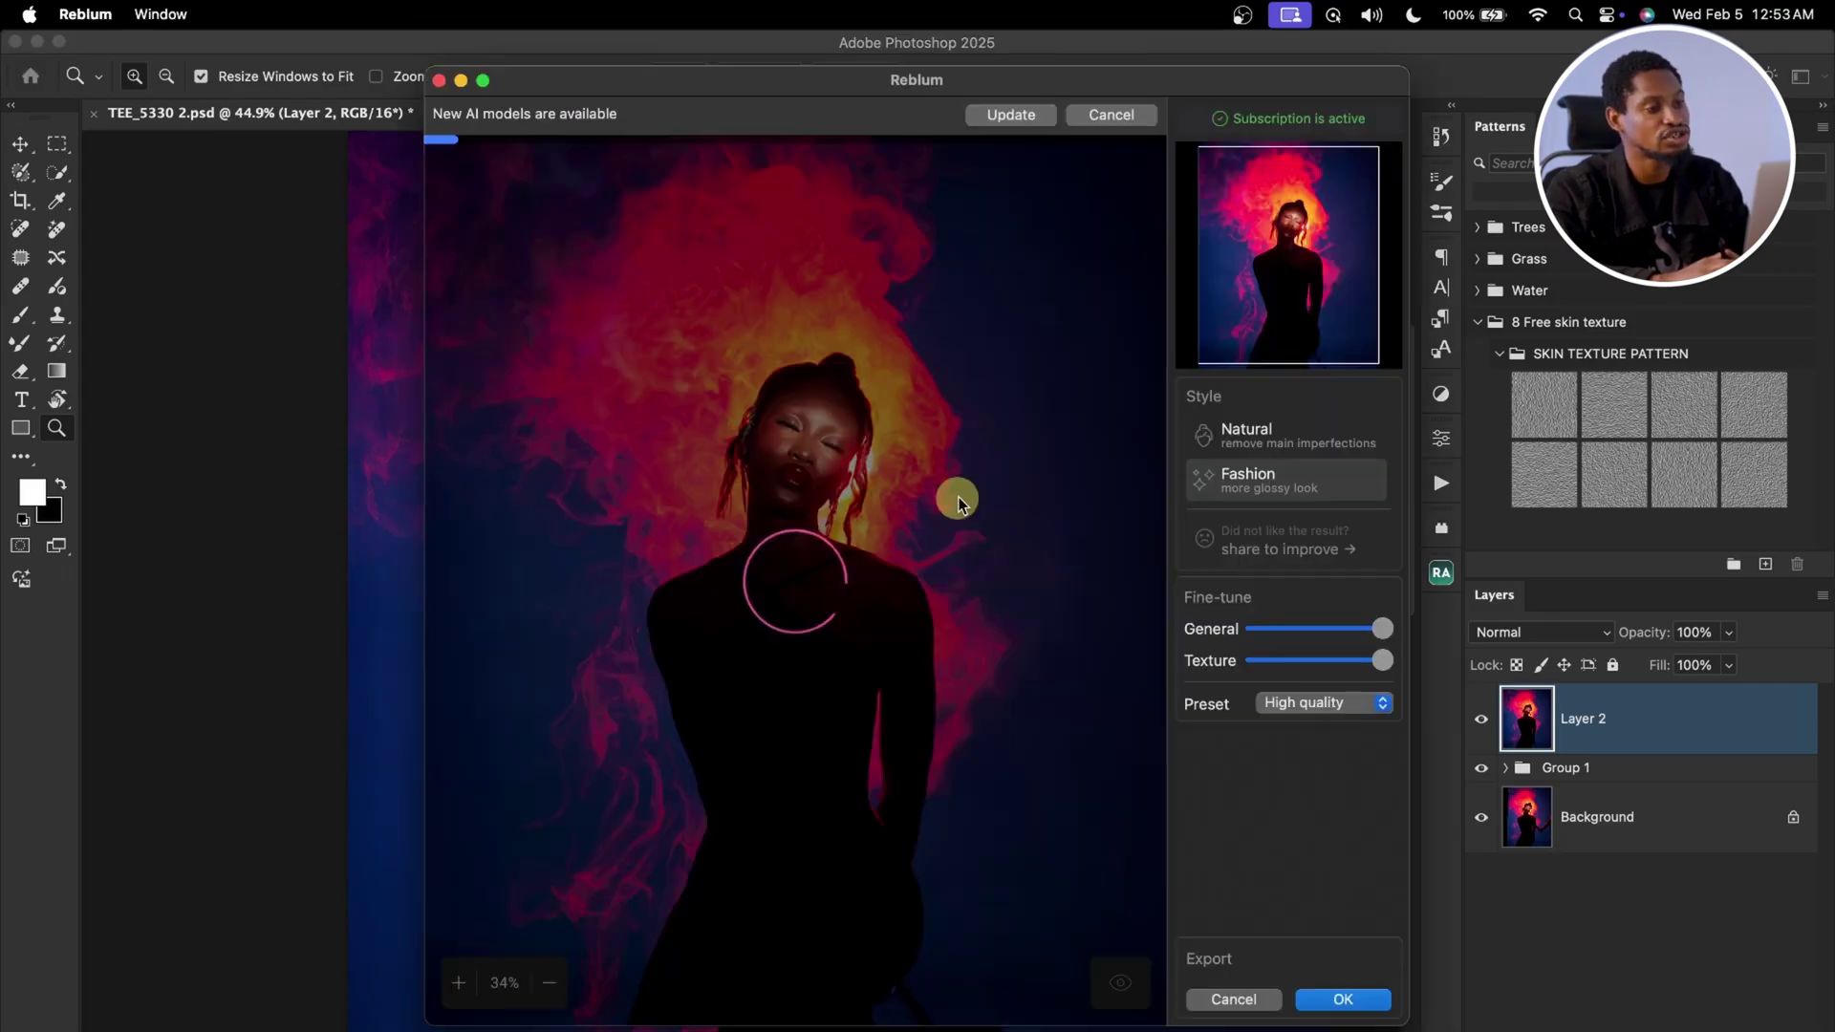
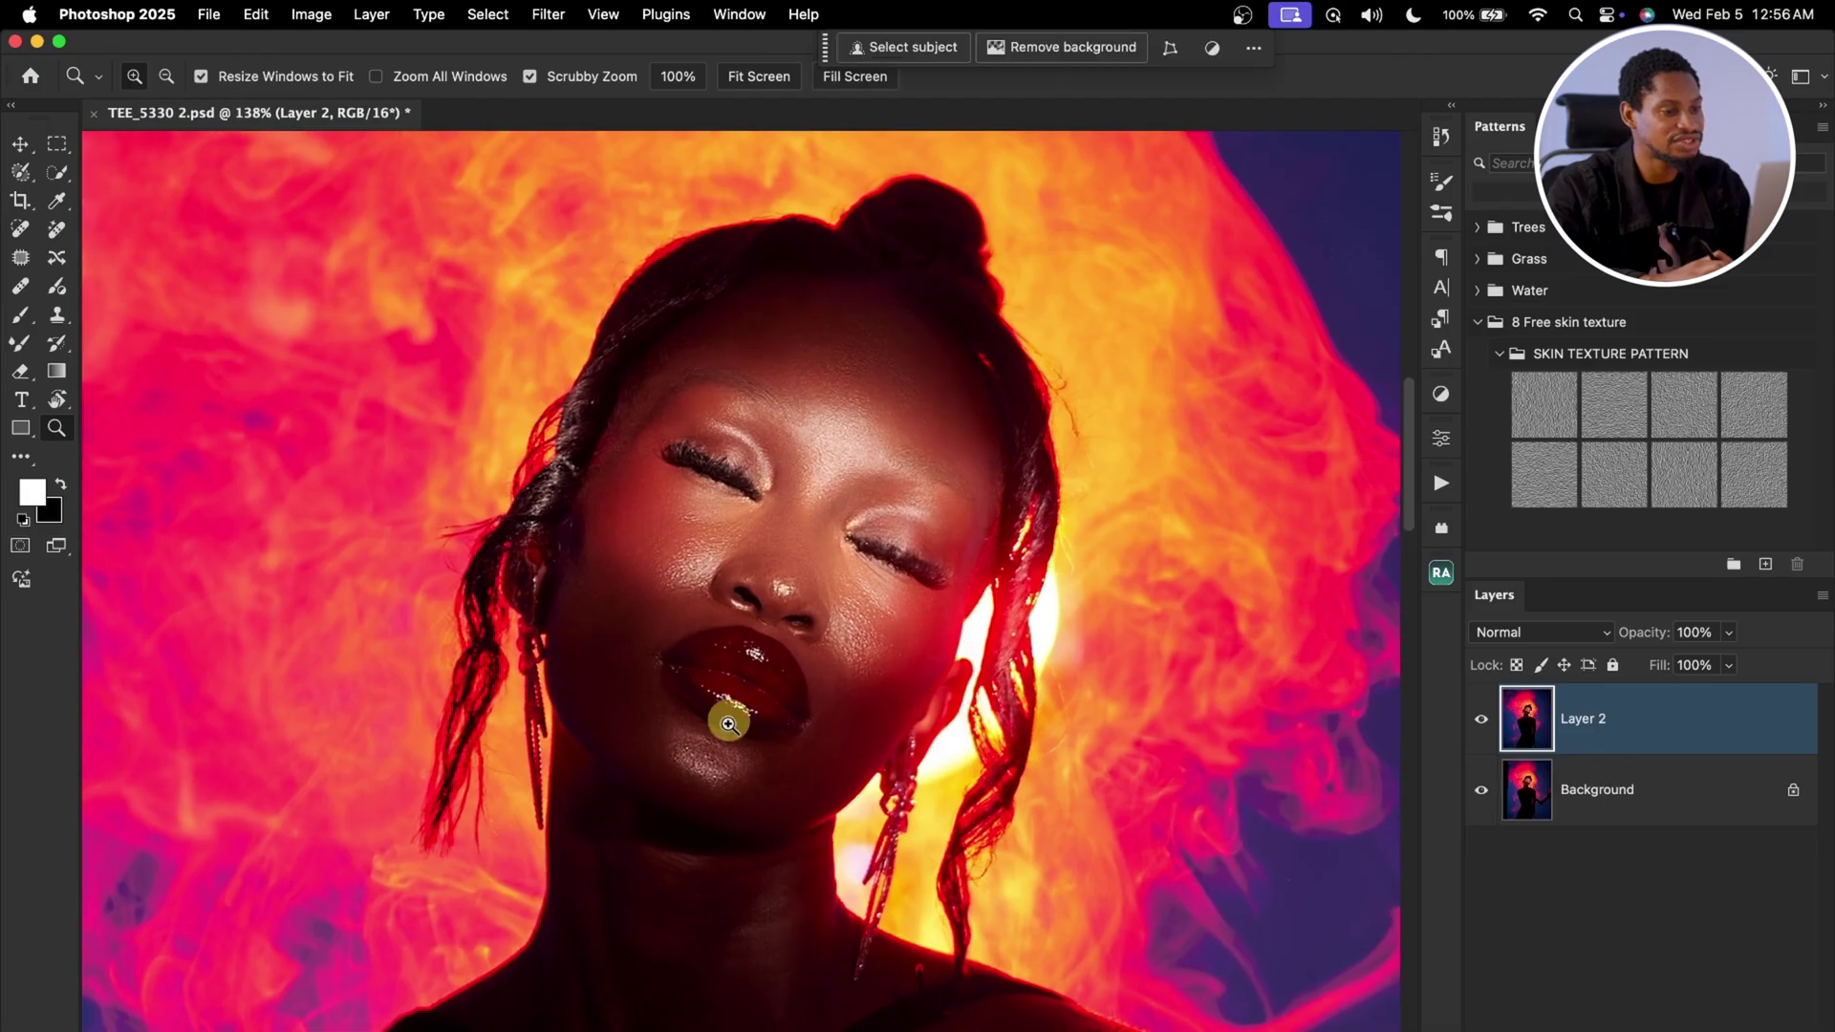
Step: Toggle Layer 2's visibility to compare the retouched skin with the original Background
left_click(1481, 721)
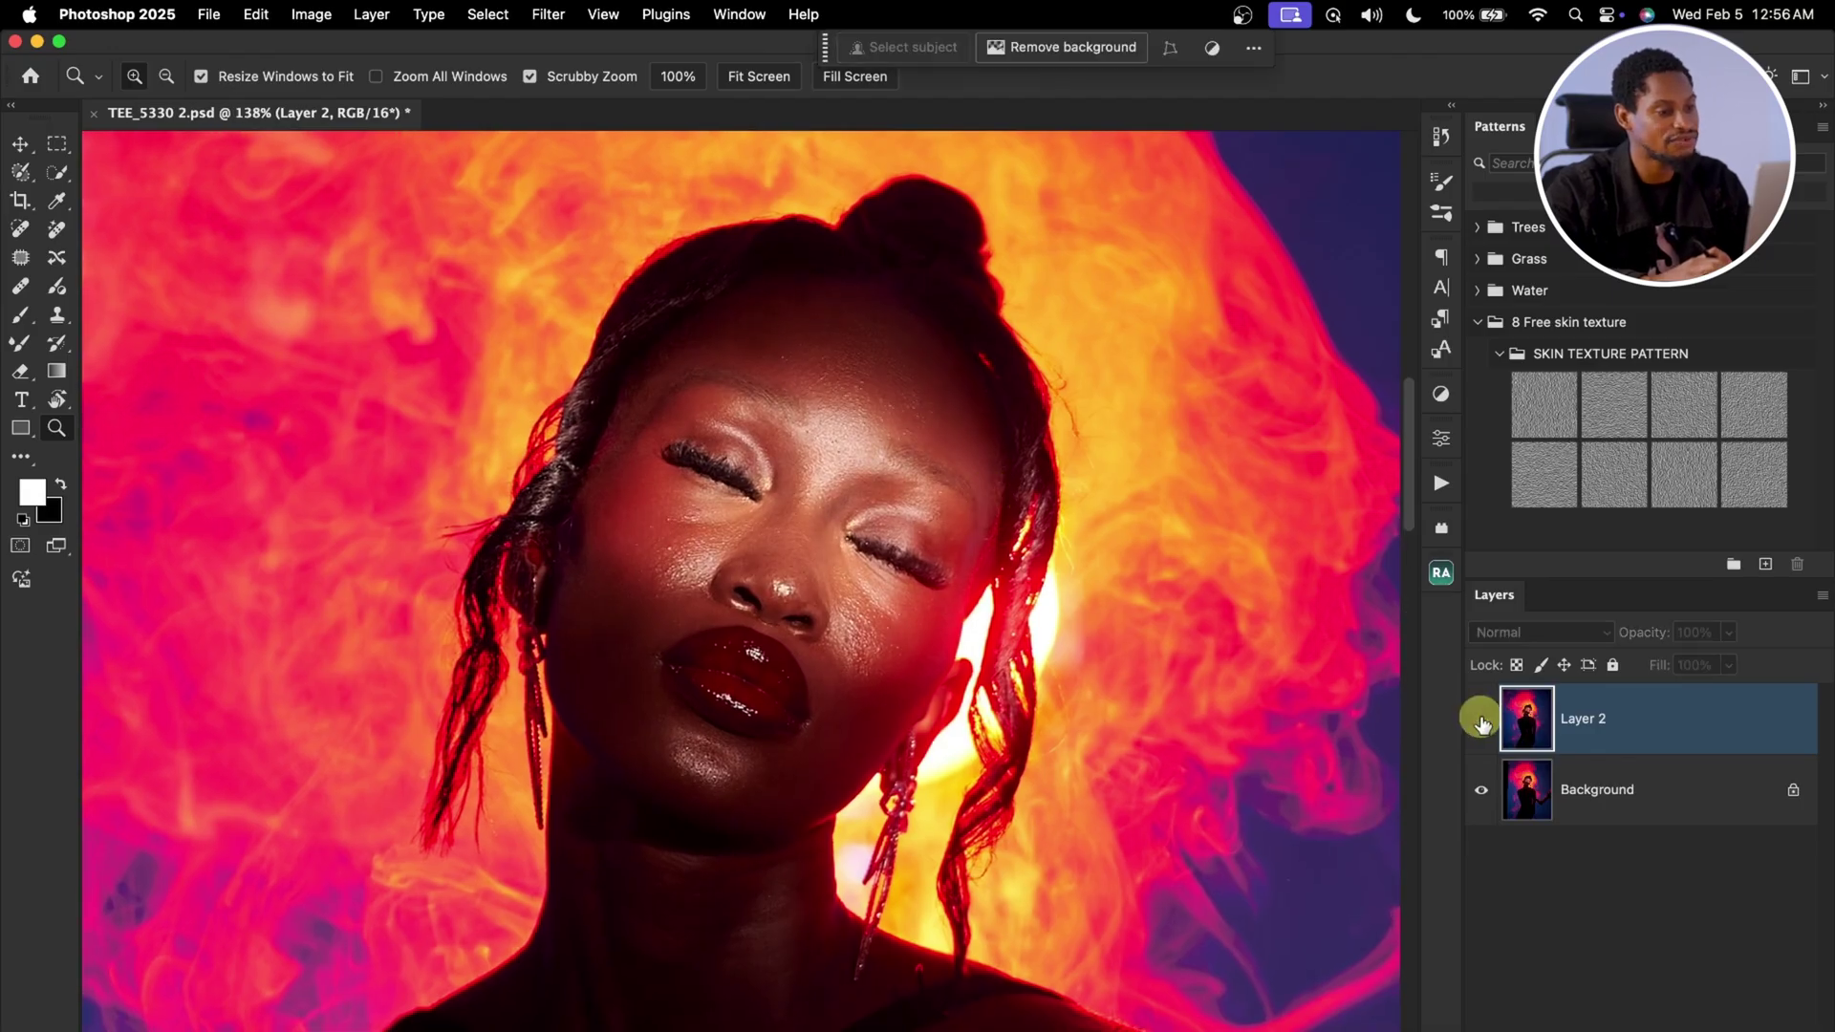
left_click(1481, 721)
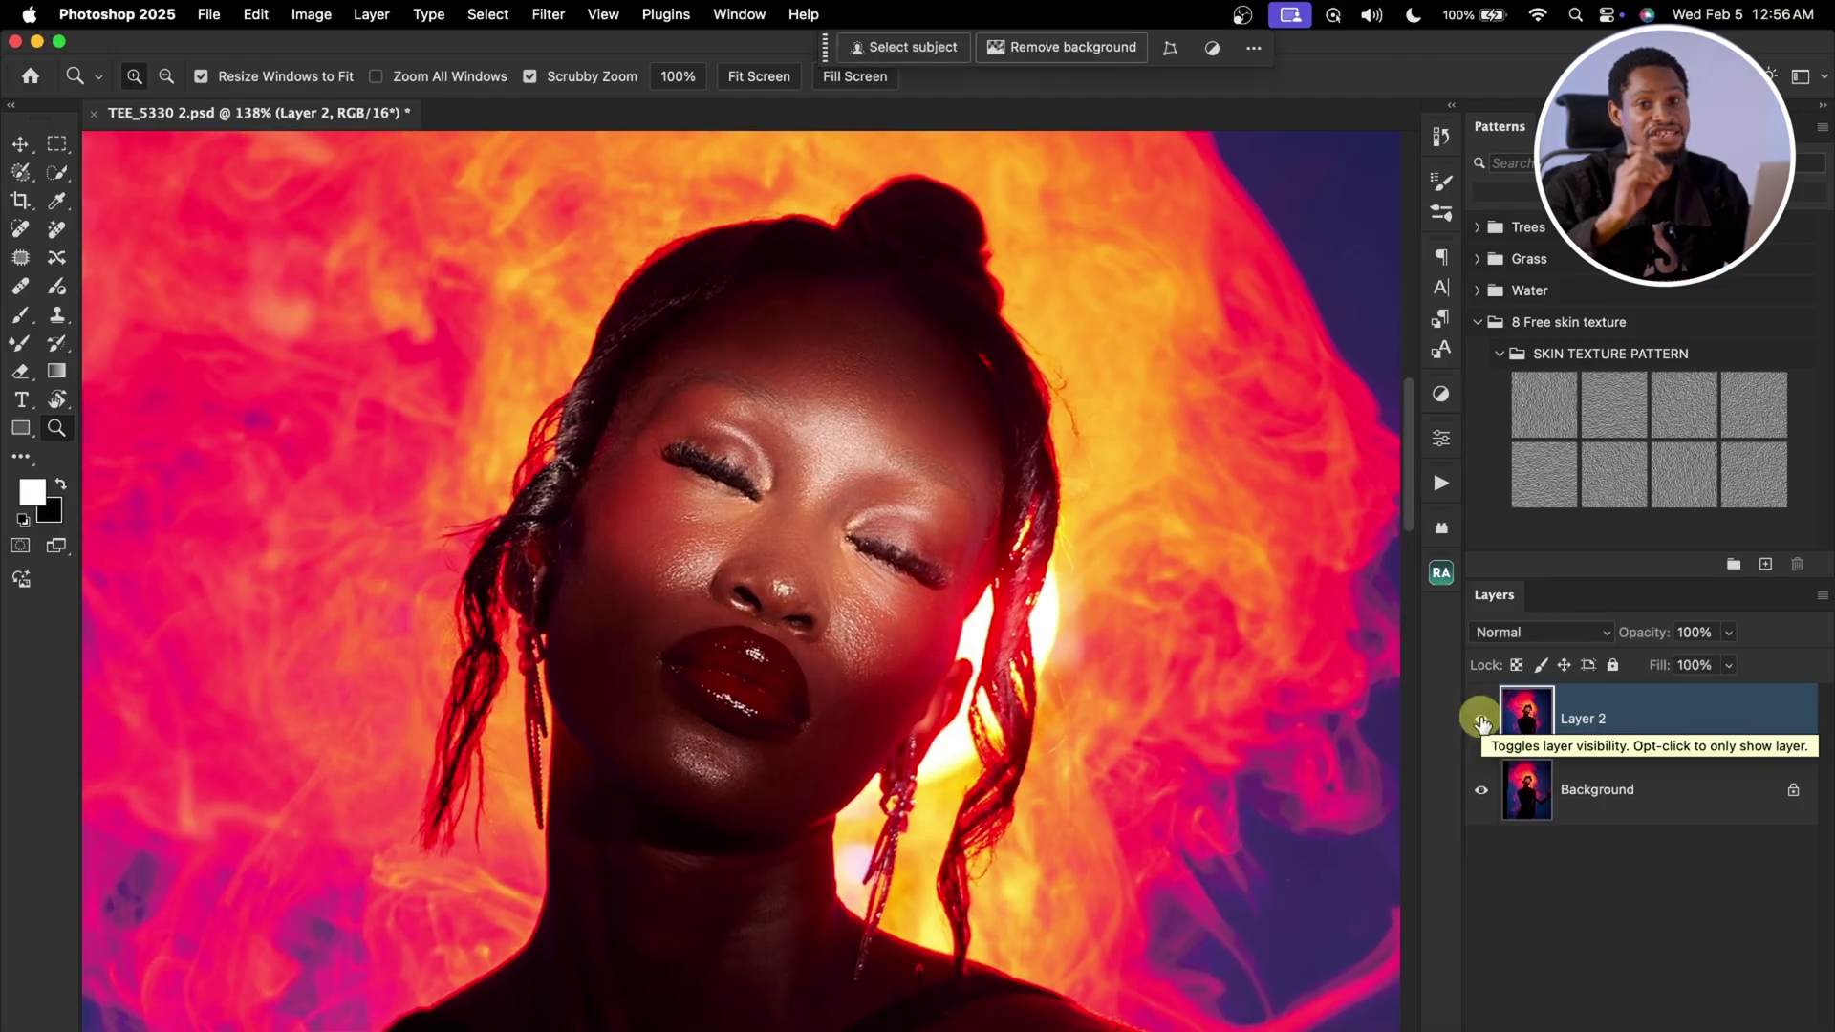
left_click(1481, 722)
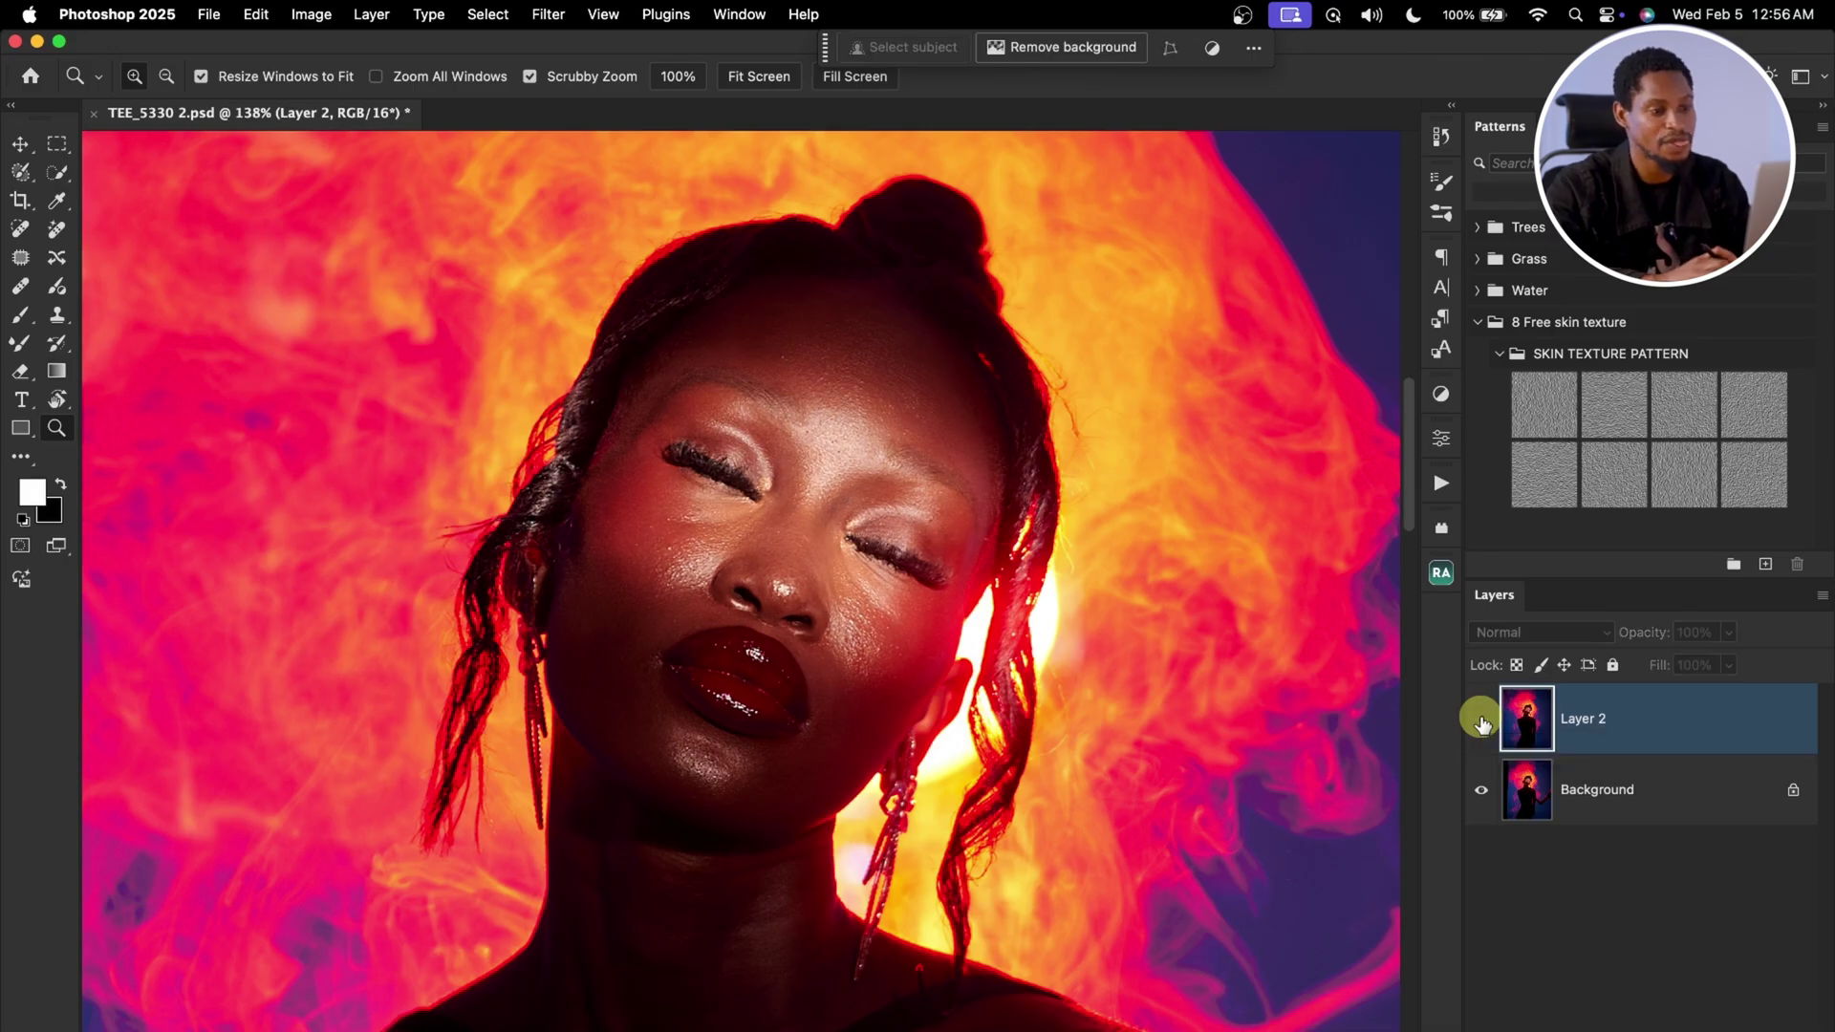
left_click(1481, 721)
left_click(1481, 721)
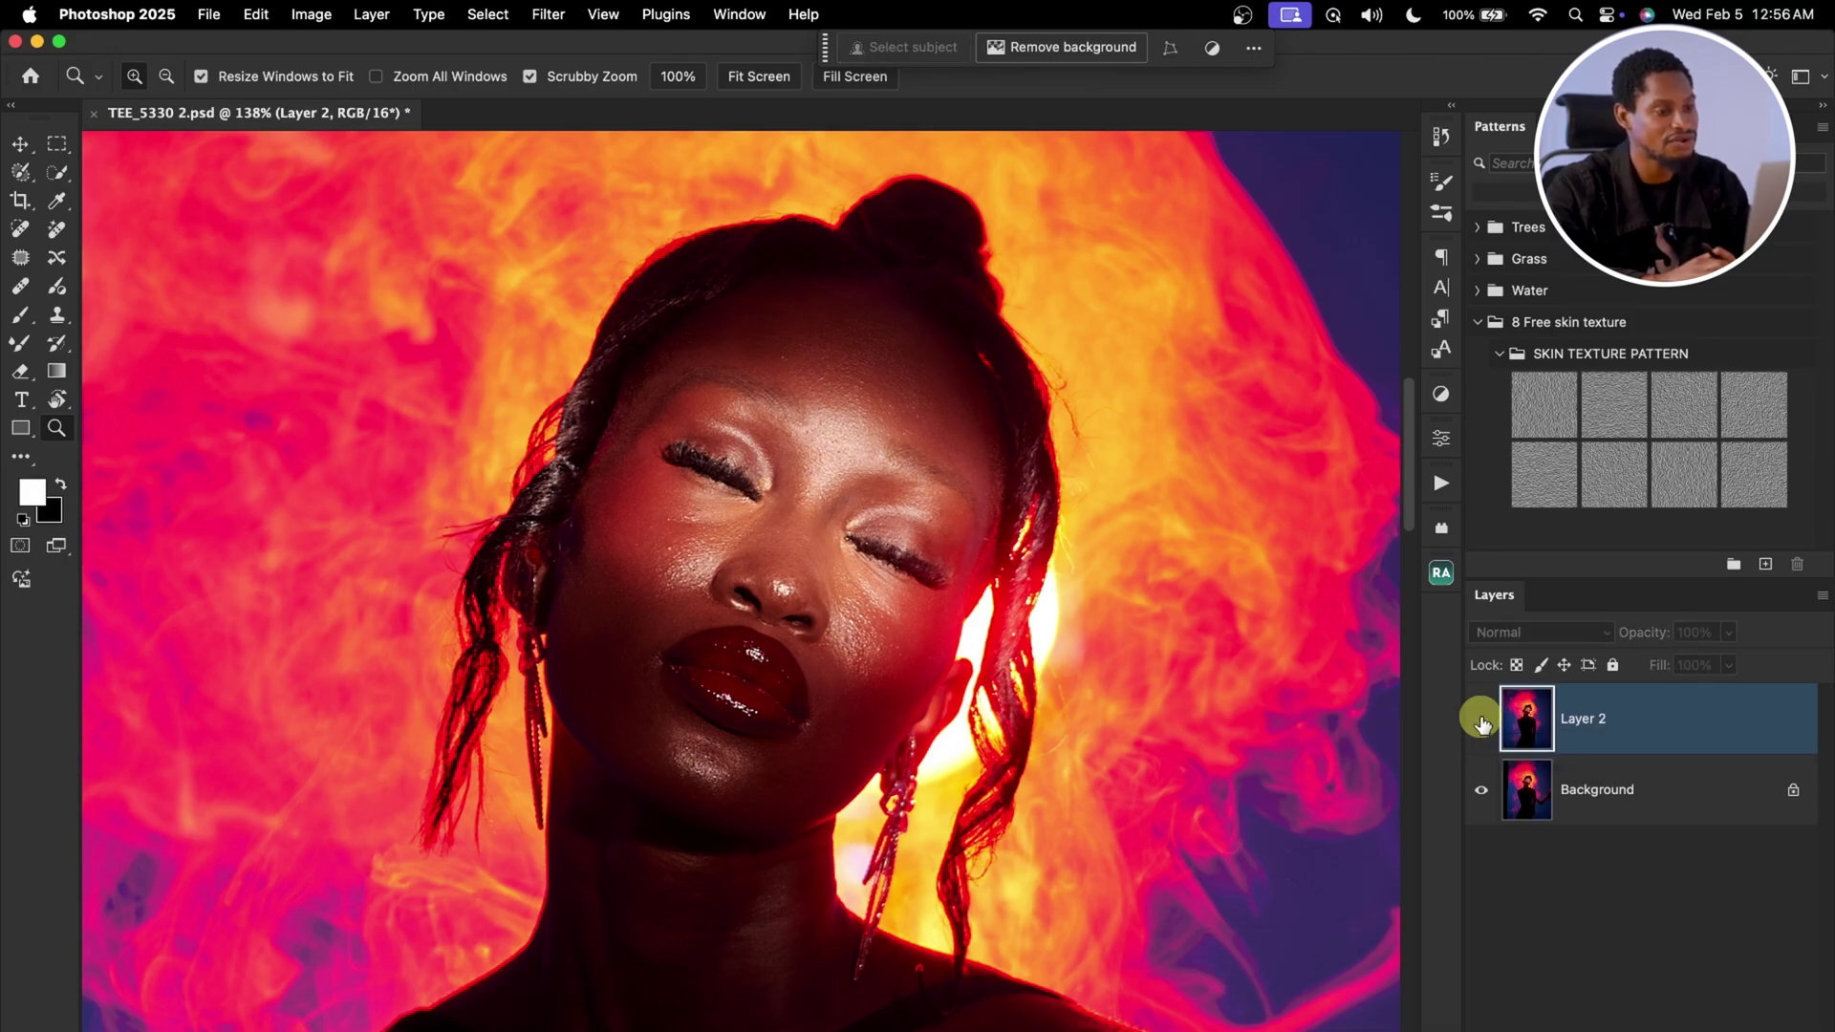
left_click(1481, 721)
key("super+0")
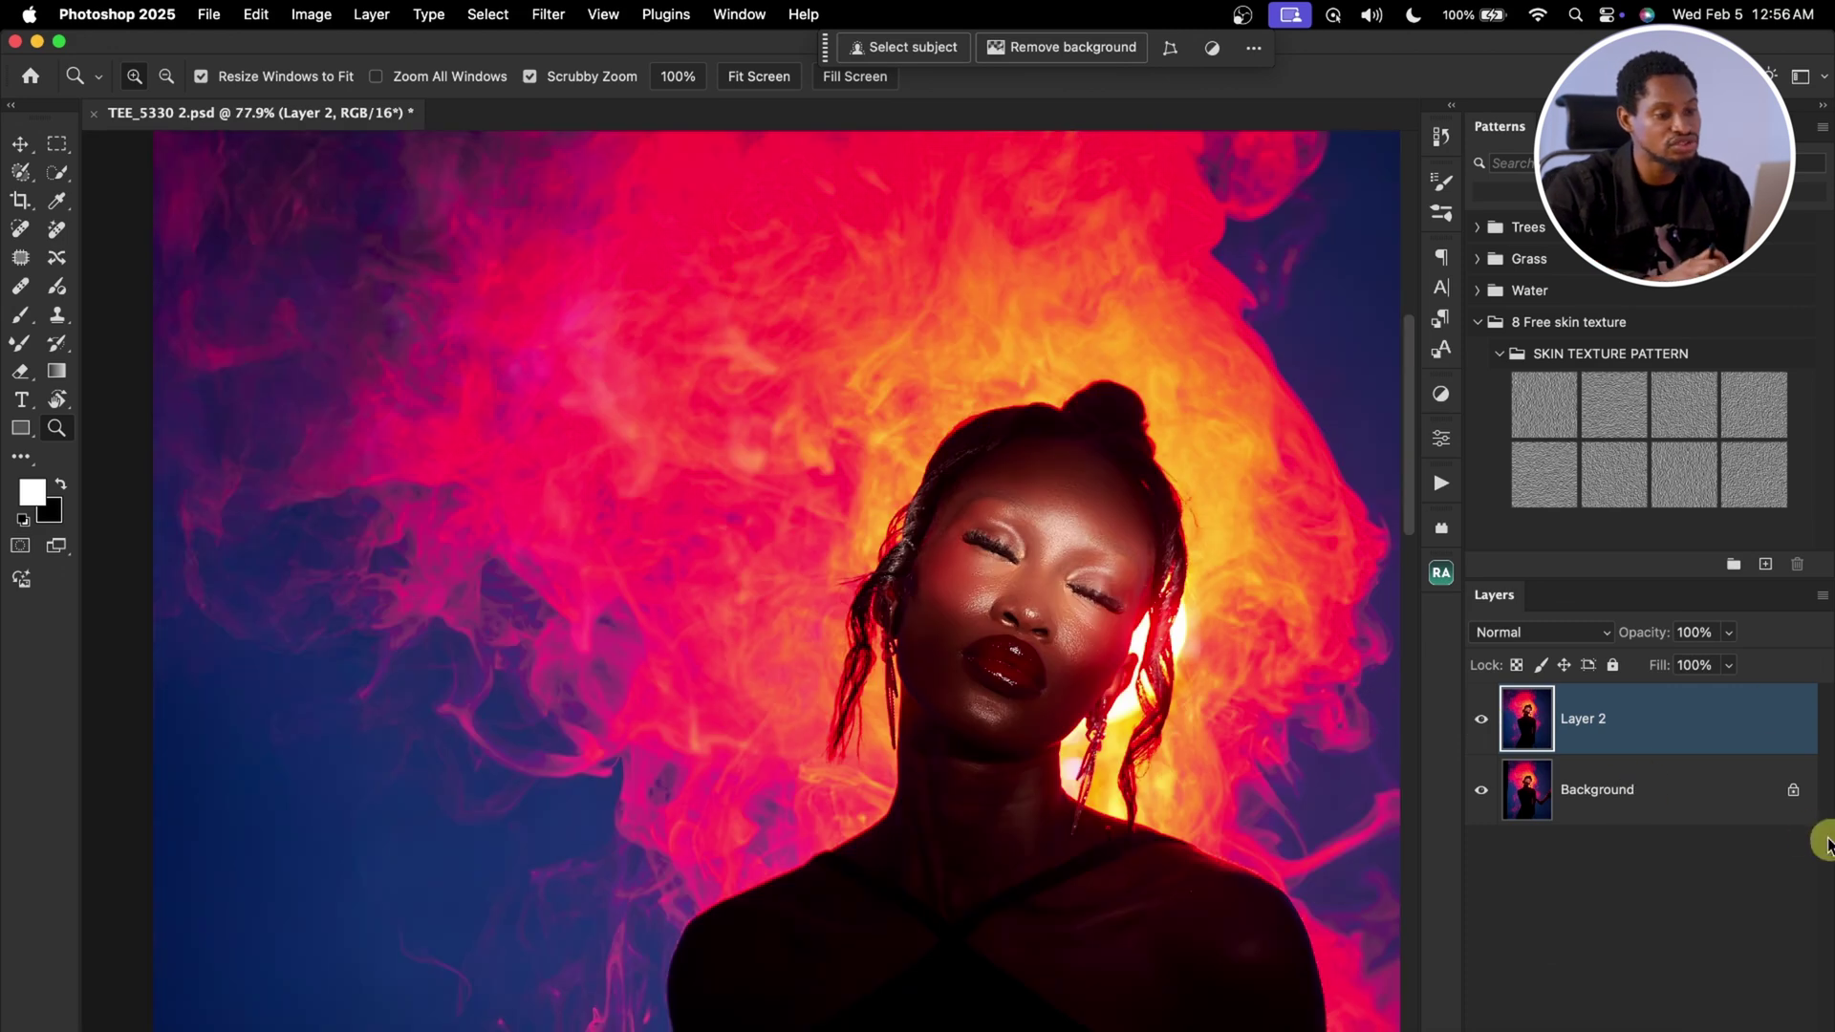
Step: Check the retouched face up close and add a new empty layer above Layer 2
left_click_drag(1179, 557, 1191, 557)
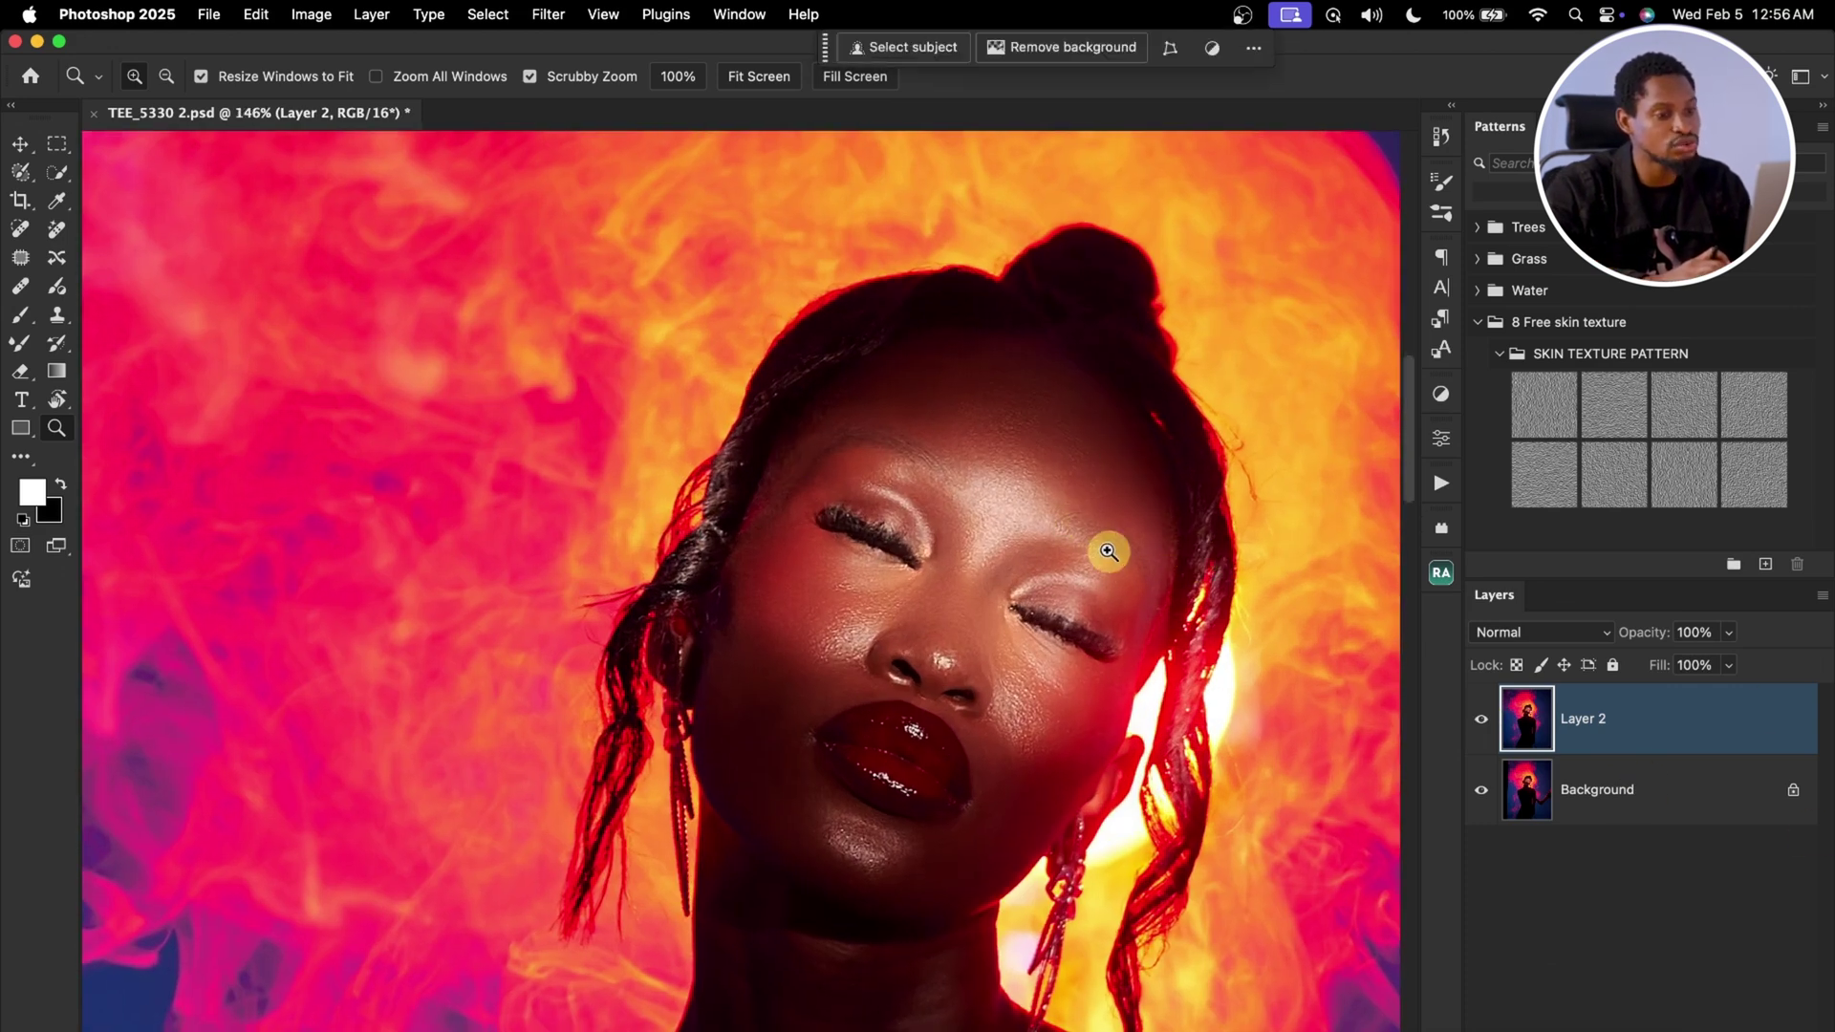
left_click_drag(1108, 552, 1061, 575)
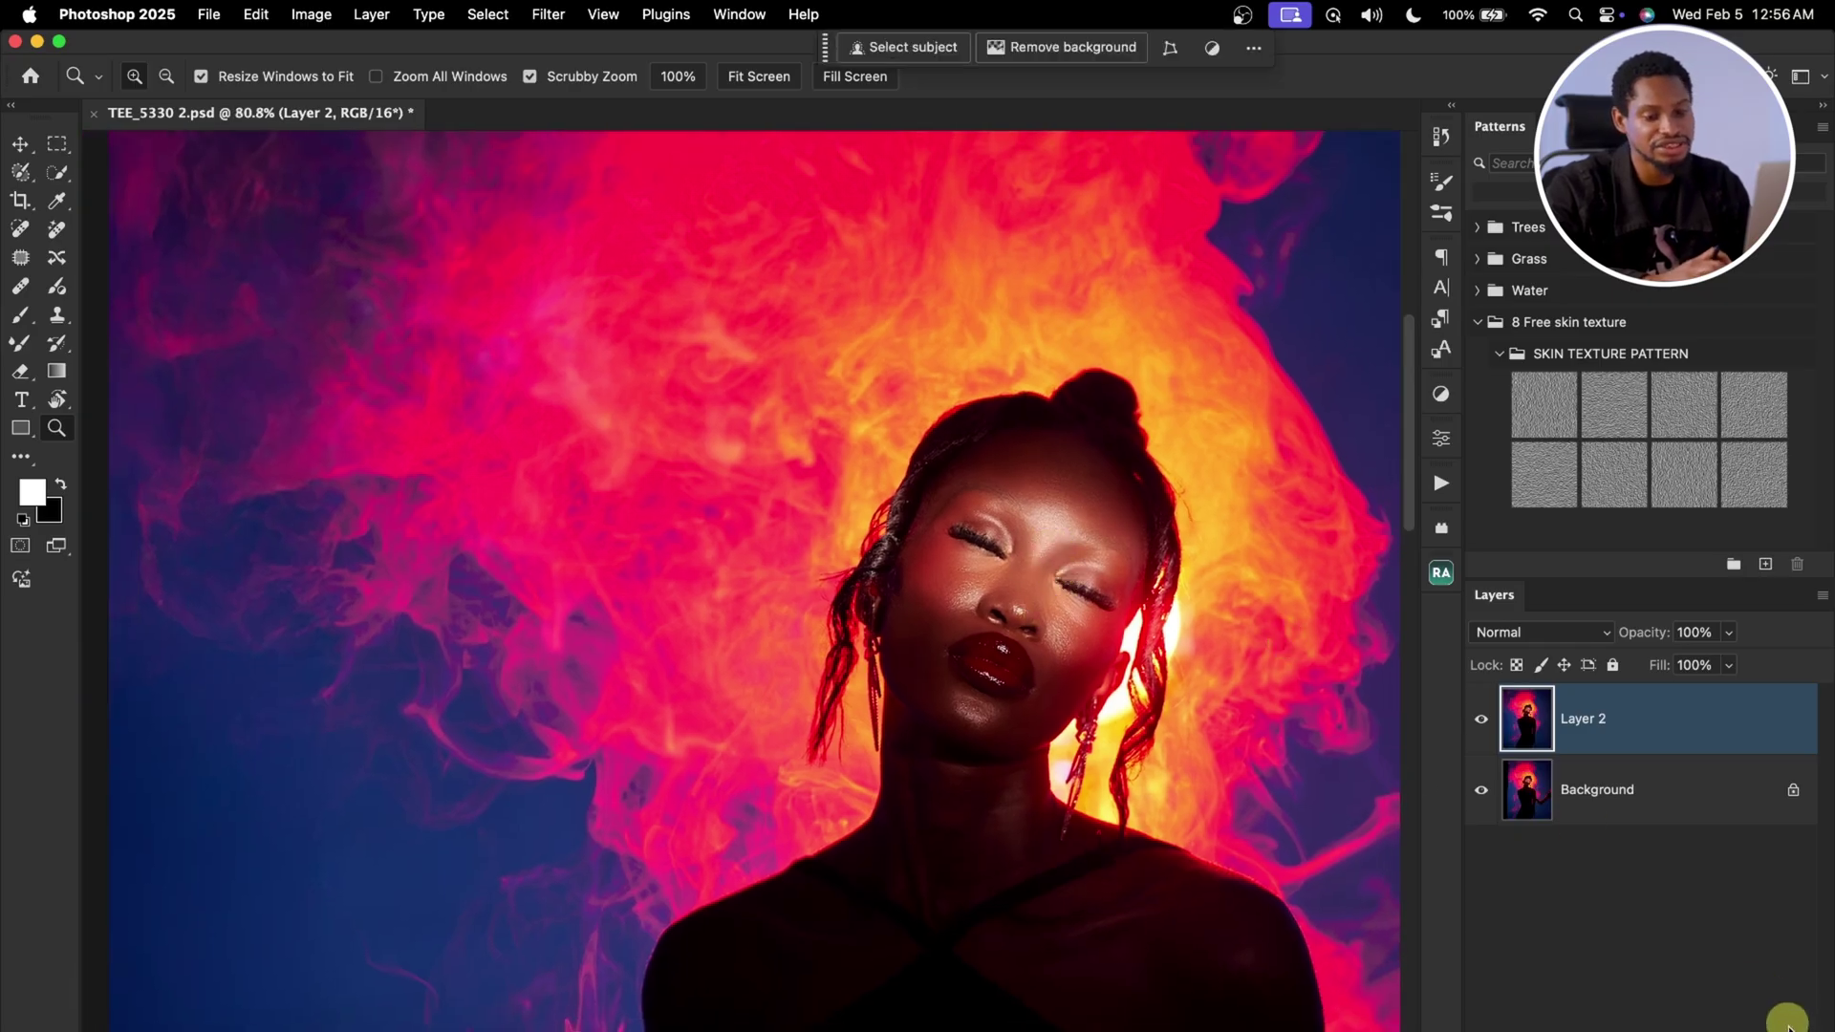
key("alt+shift+super+n")
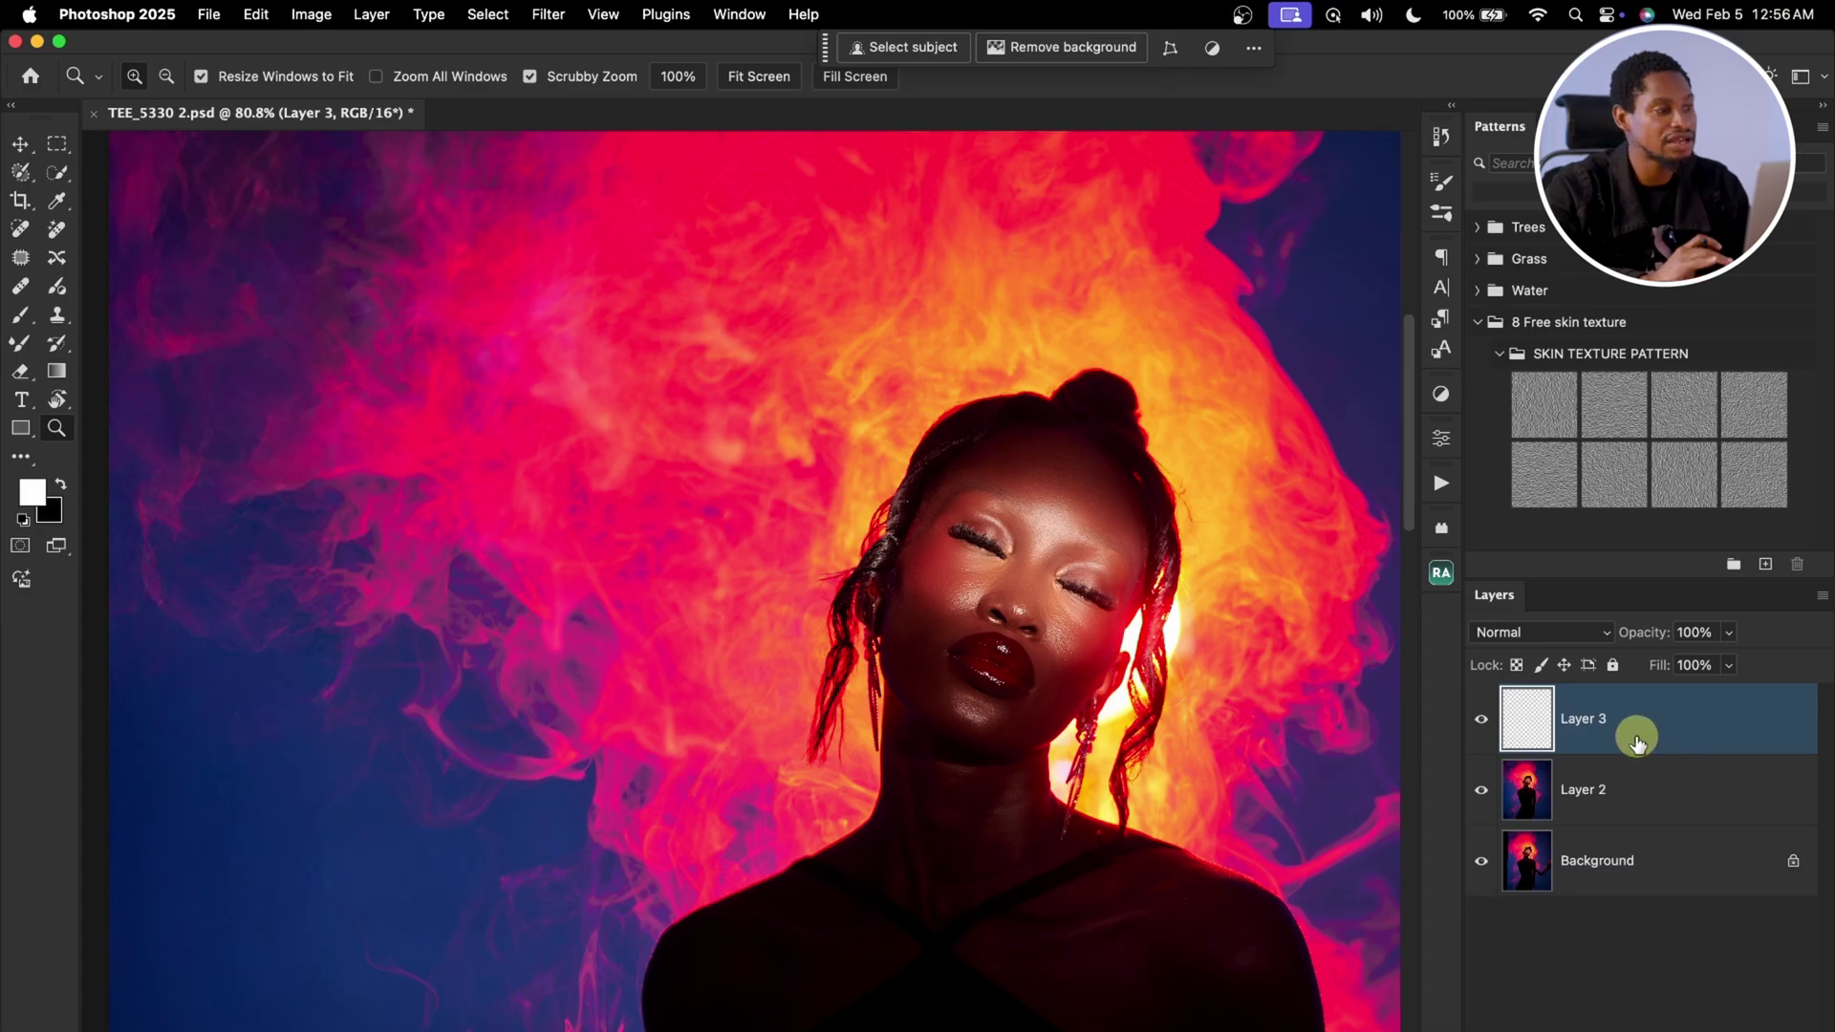
Step: Choose the Eyebrows 1 brush from the brush presets and set black as the painting colour
left_click(20, 316)
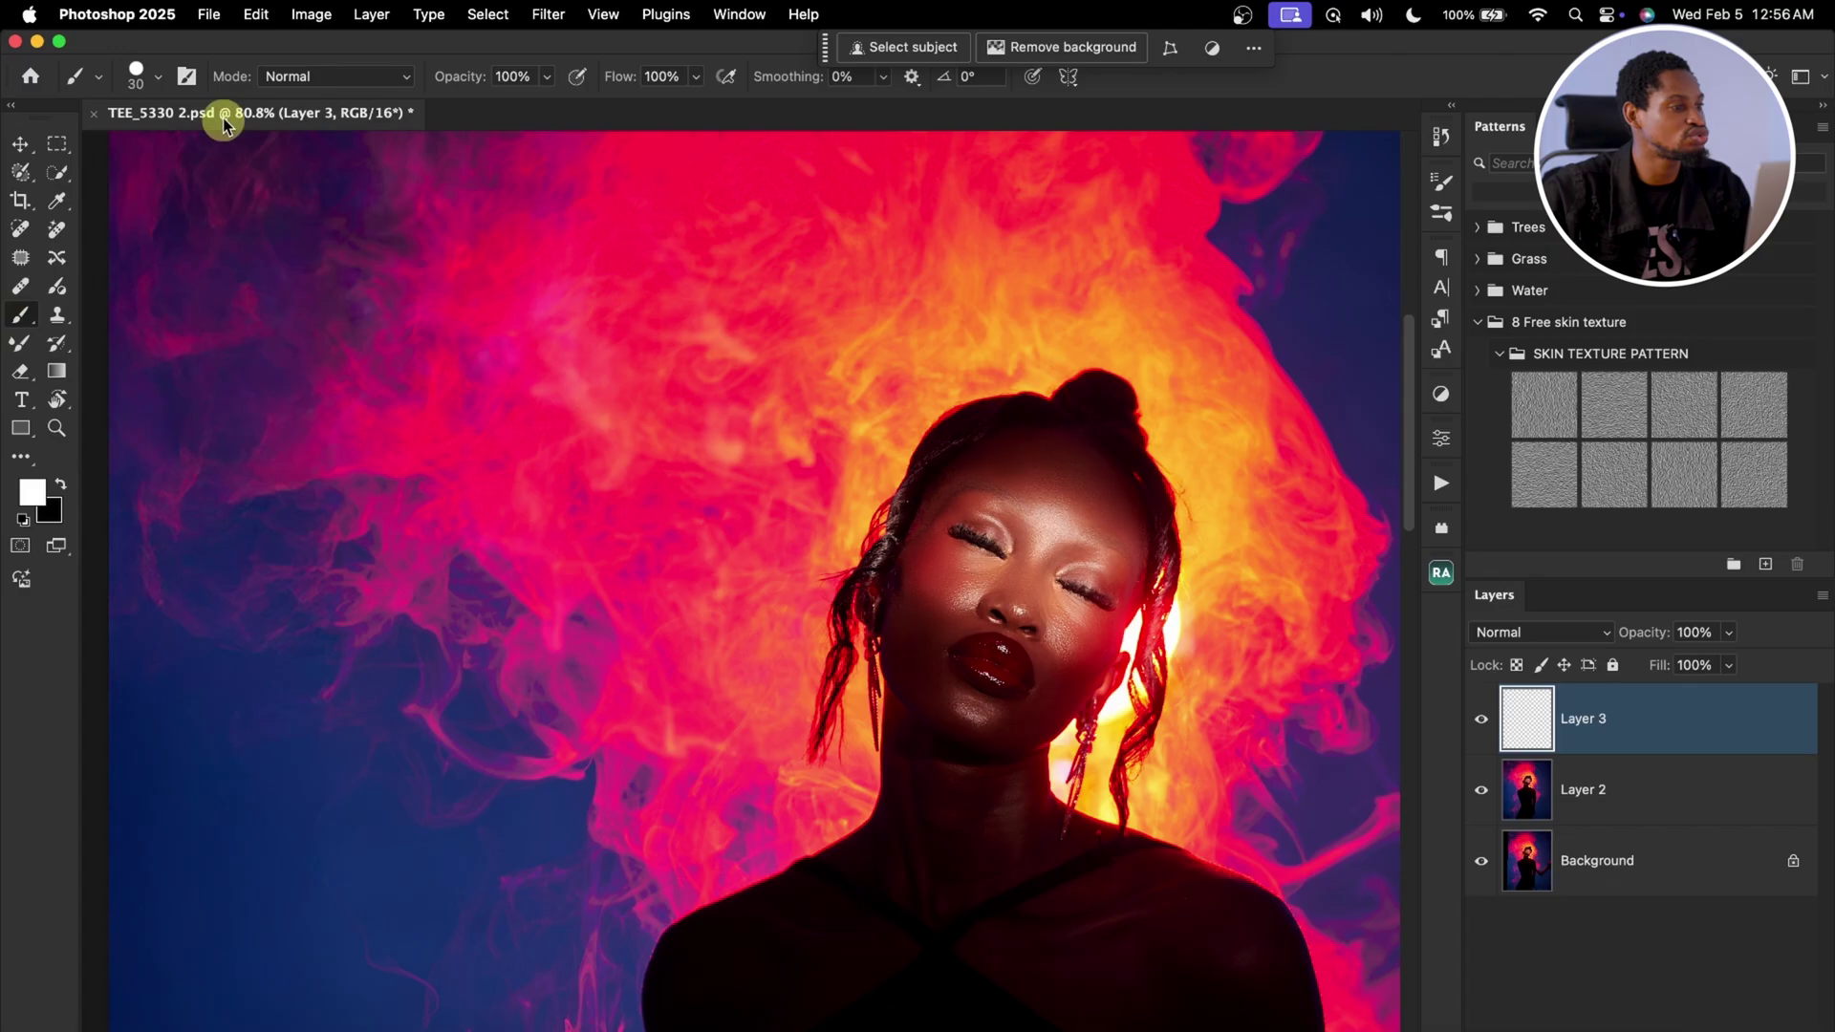
left_click(158, 77)
scroll(198, 863, "down", 5)
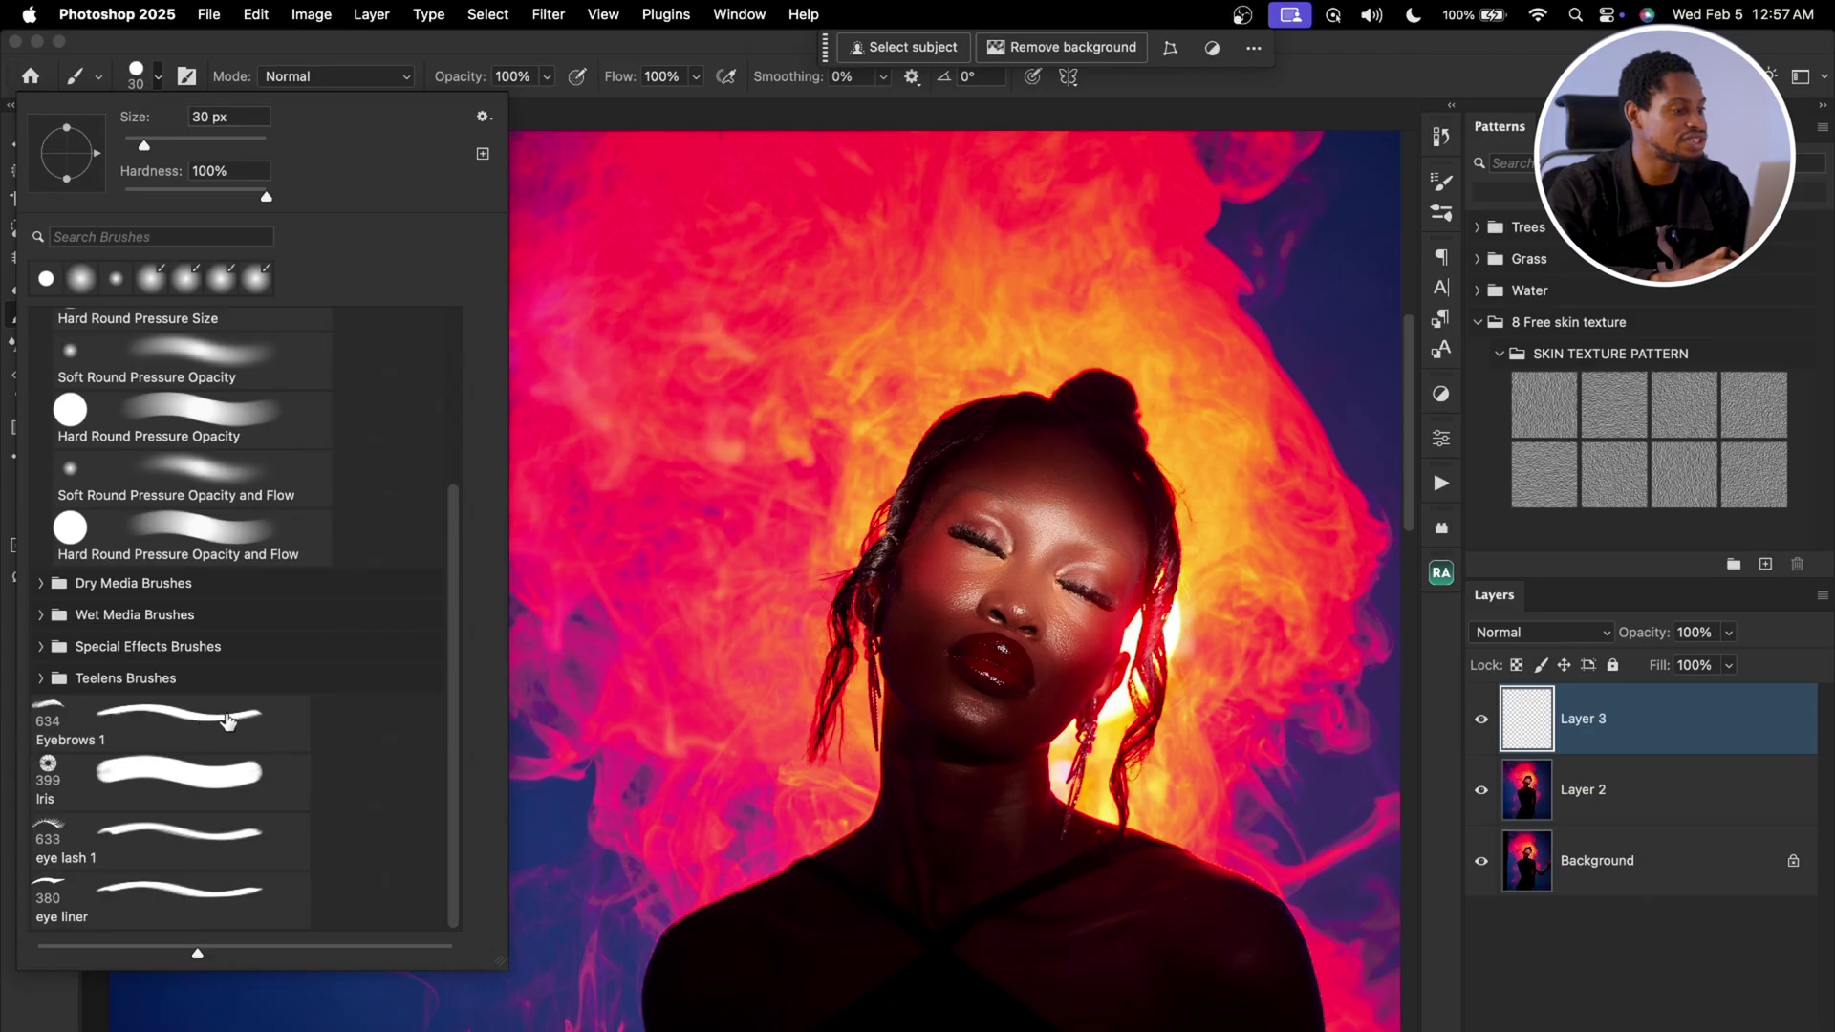
left_click(190, 719)
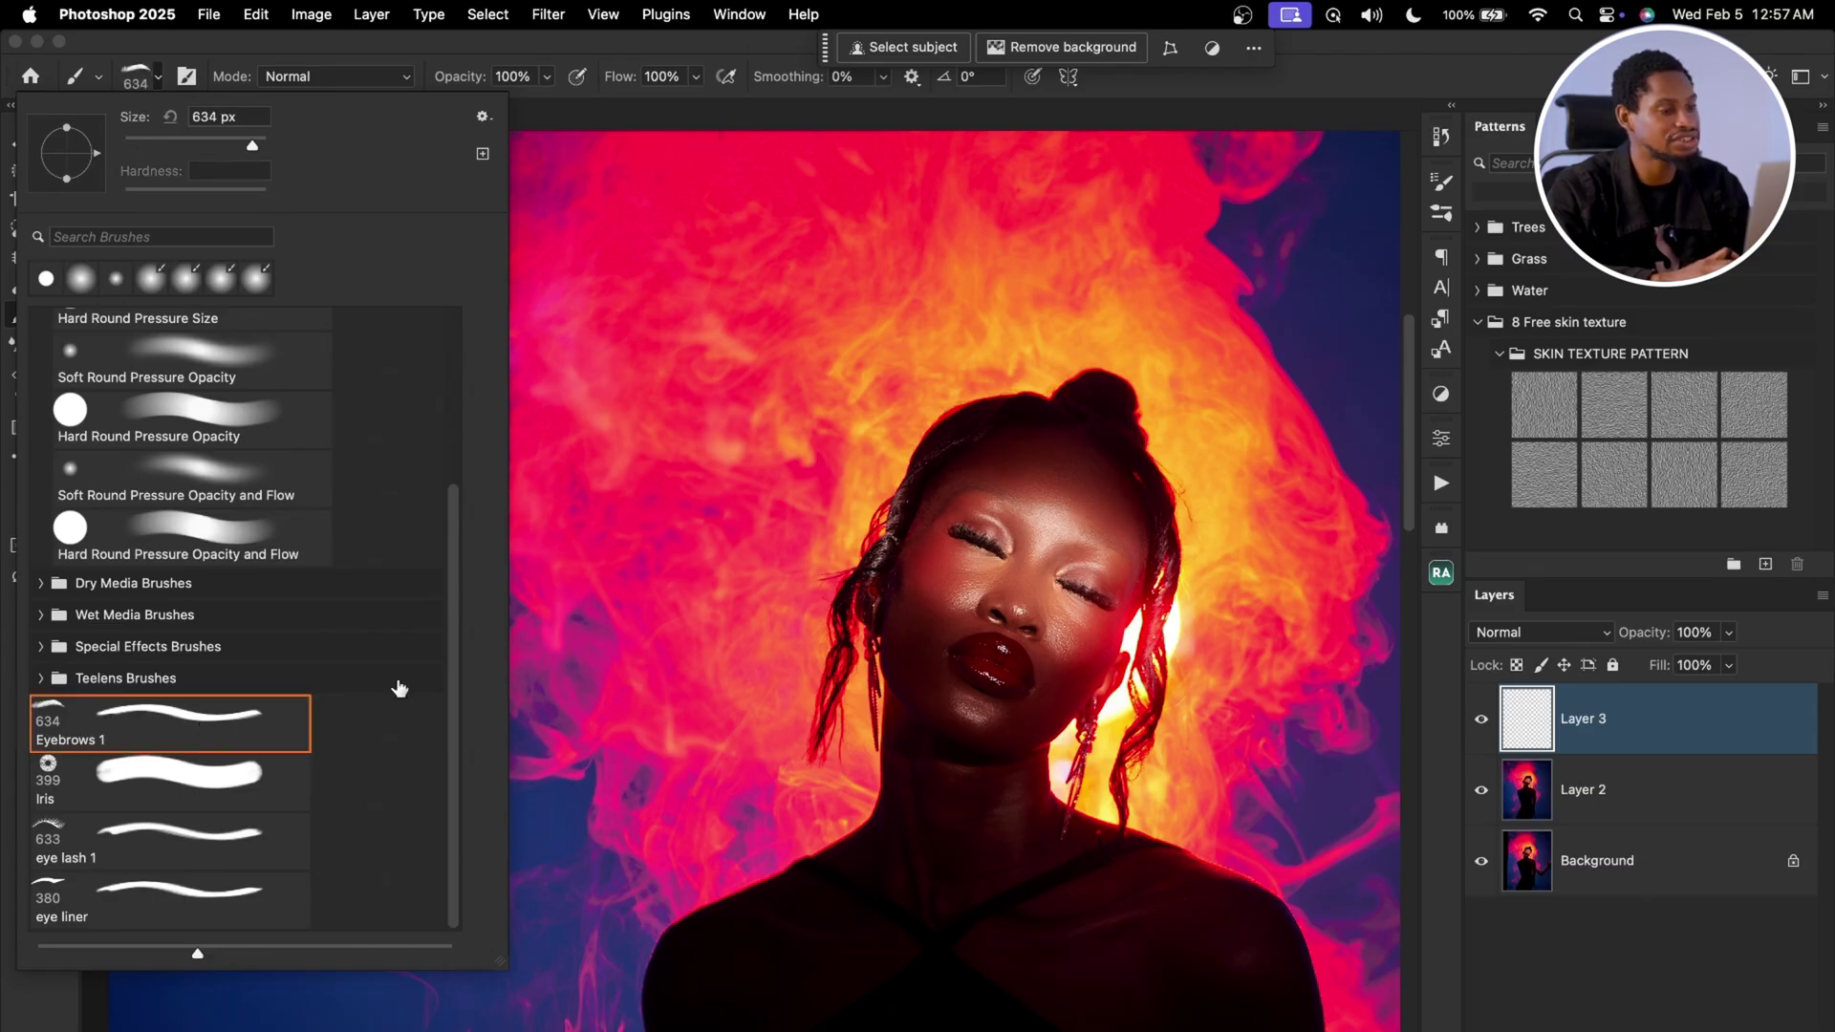
left_click(1185, 512)
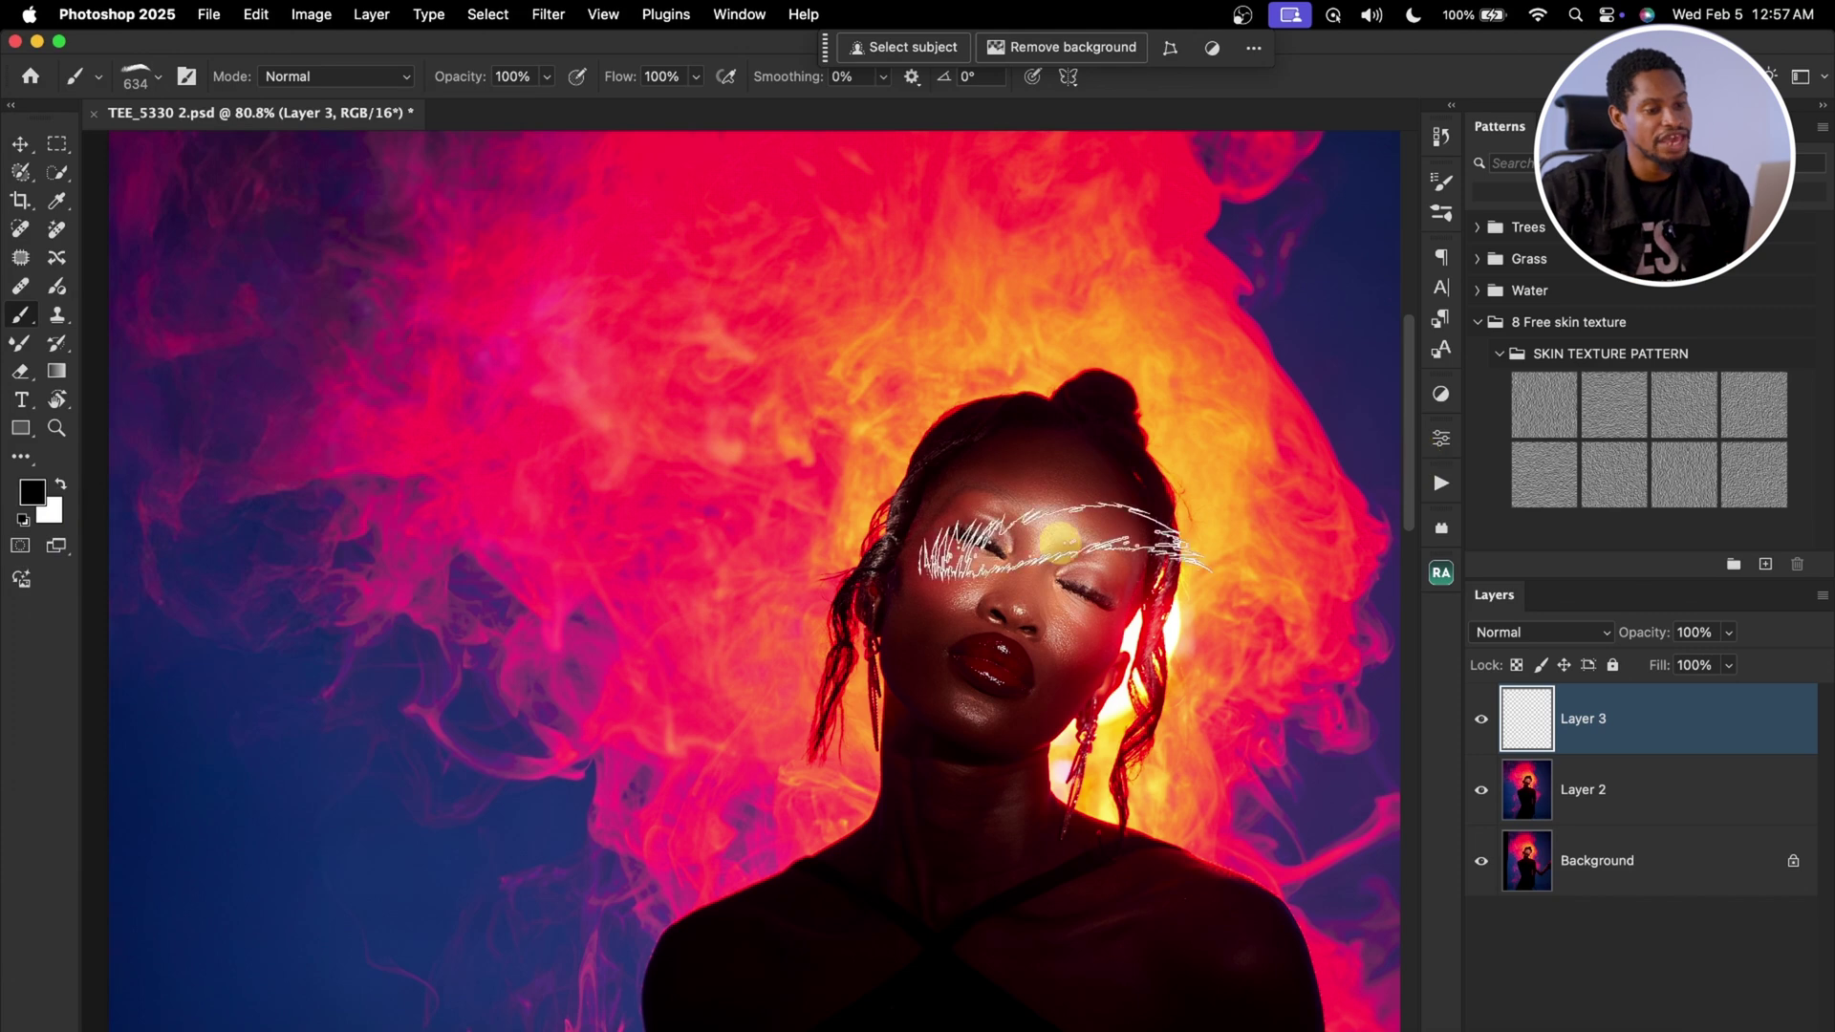
Step: Reduce the eyebrow brush to 175 px and stamp one black eyebrow on Layer 3 over the eye nearest the bright rim light
key("z")
left_click_drag(1114, 536, 1168, 519)
key("b")
scroll(1168, 519, "right", 3)
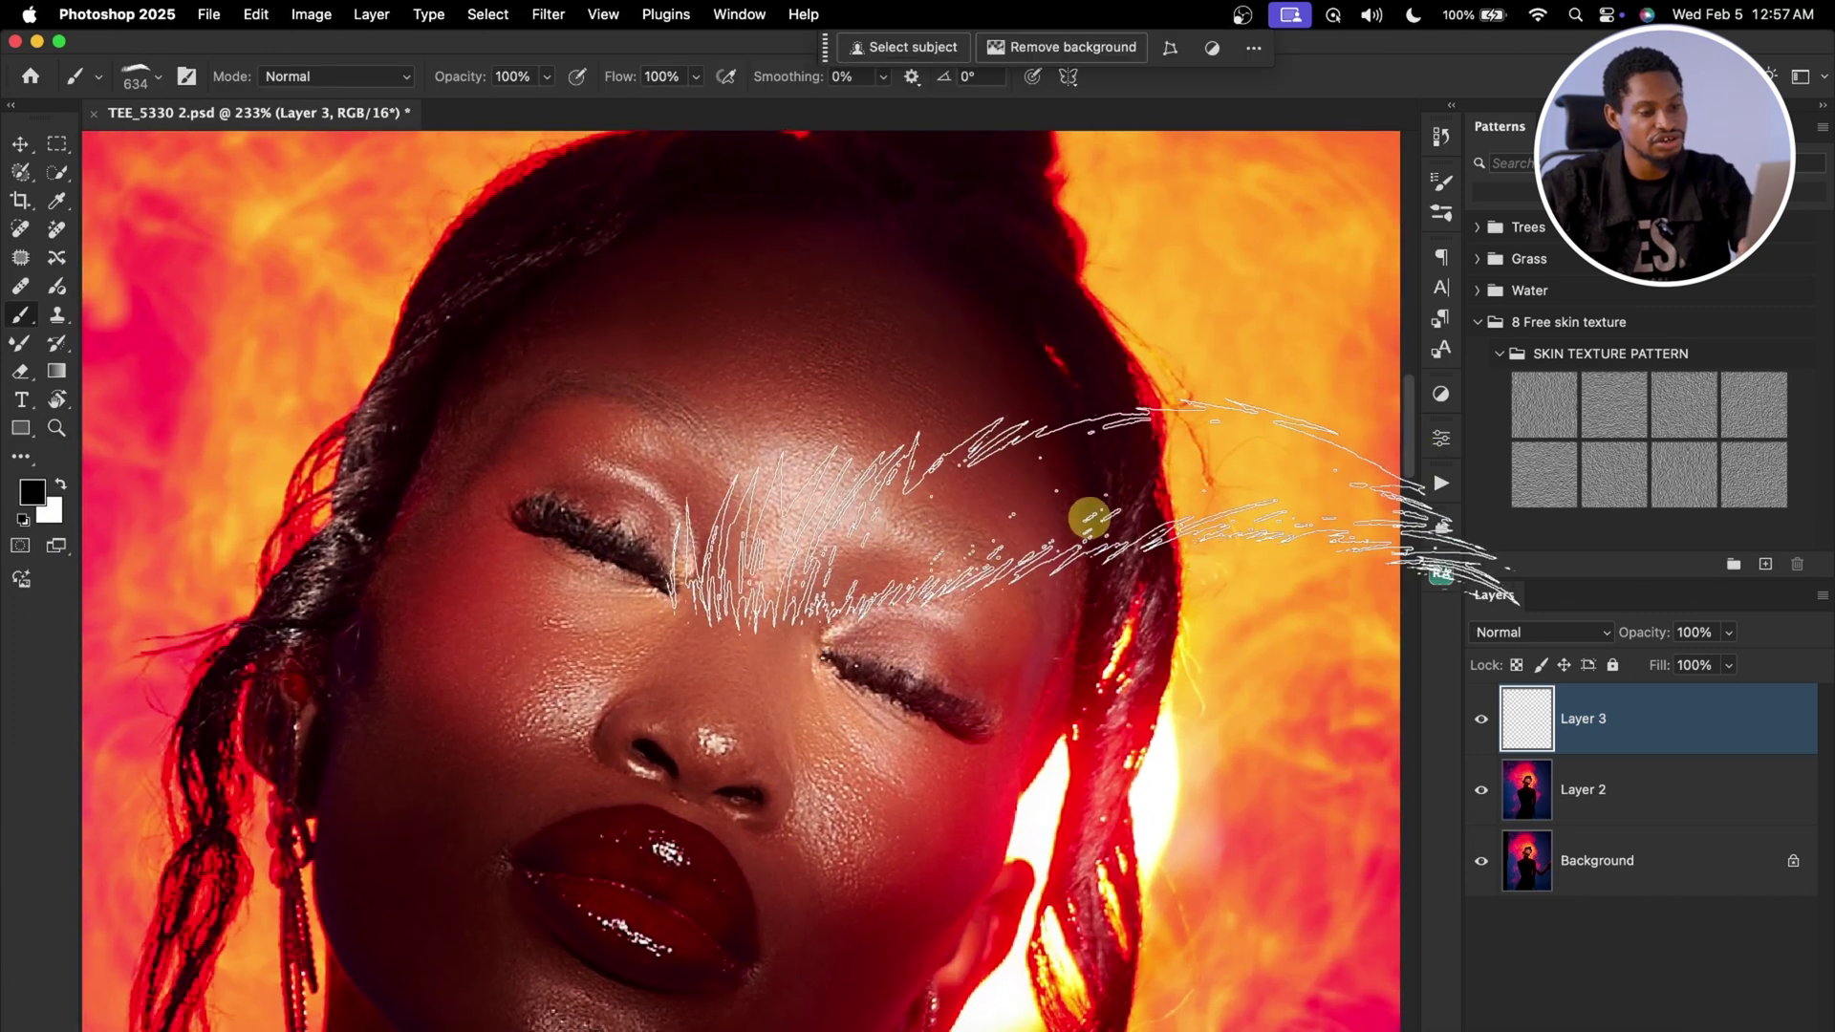
key("bracketleft")
key("bracketleft")
key("bracketleft")
key("bracketleft")
left_click(981, 555)
key("bracketleft")
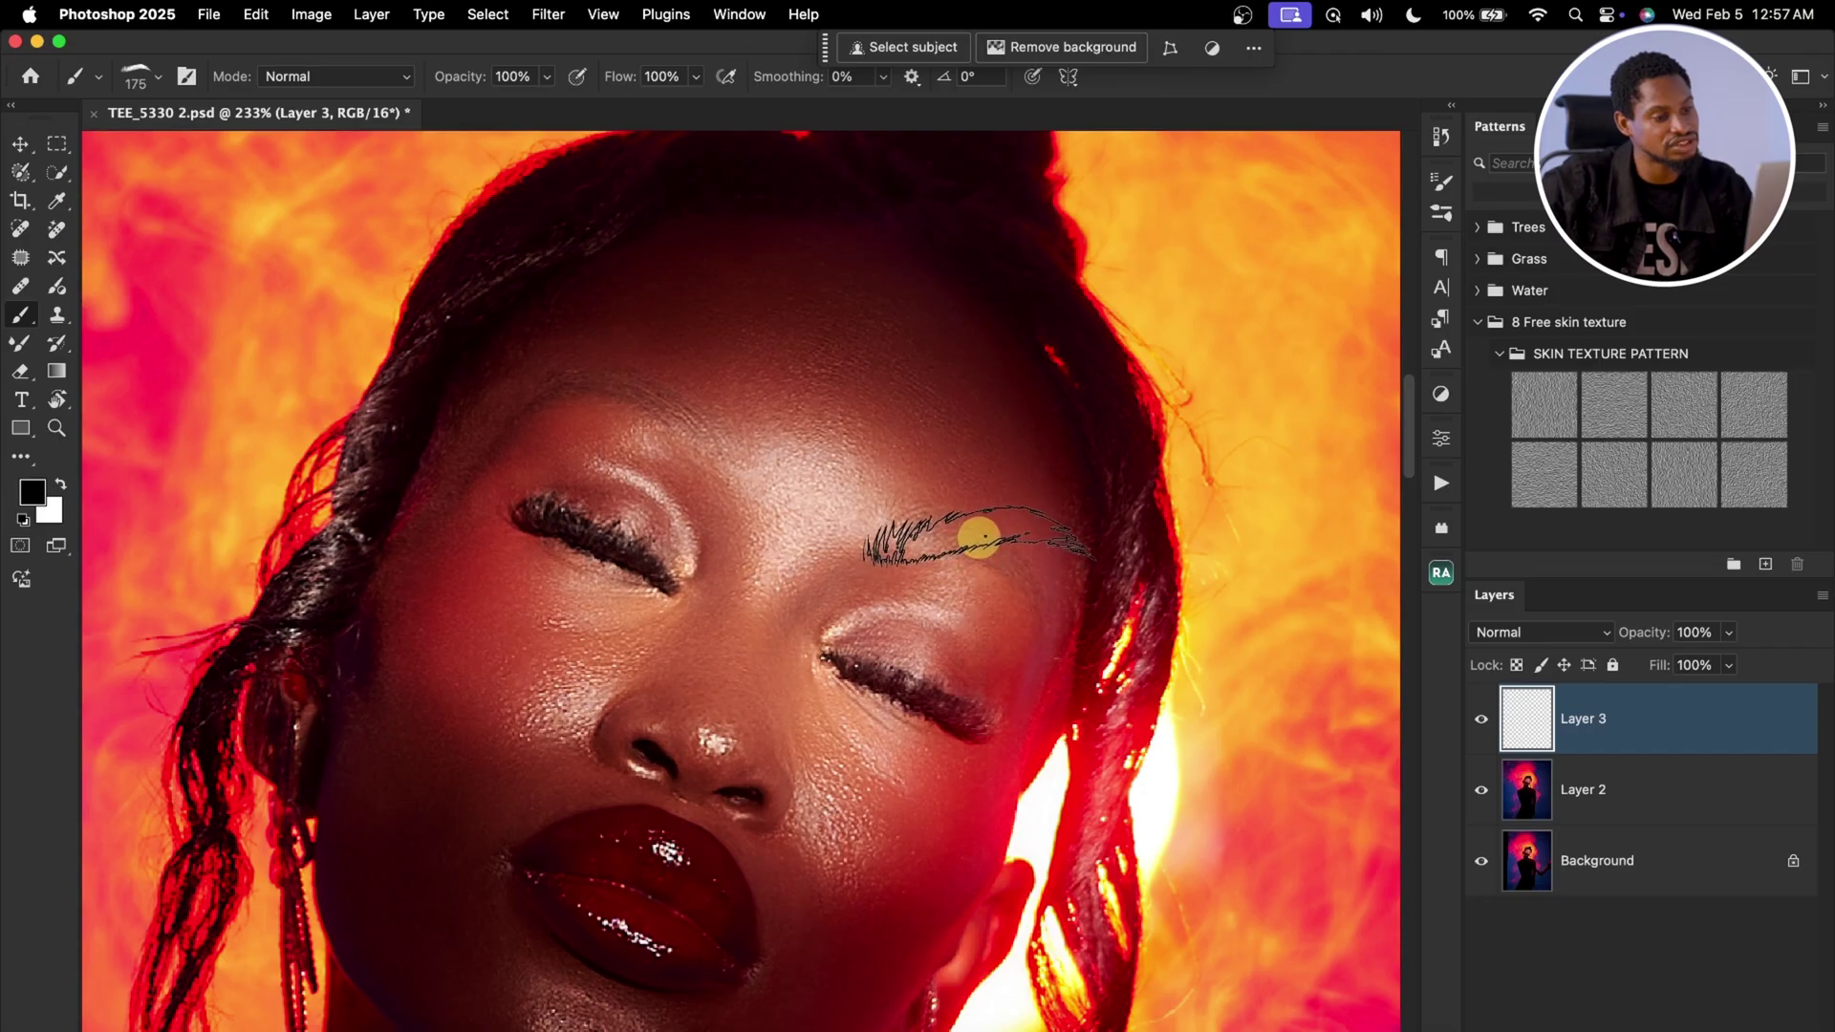
left_click(979, 538)
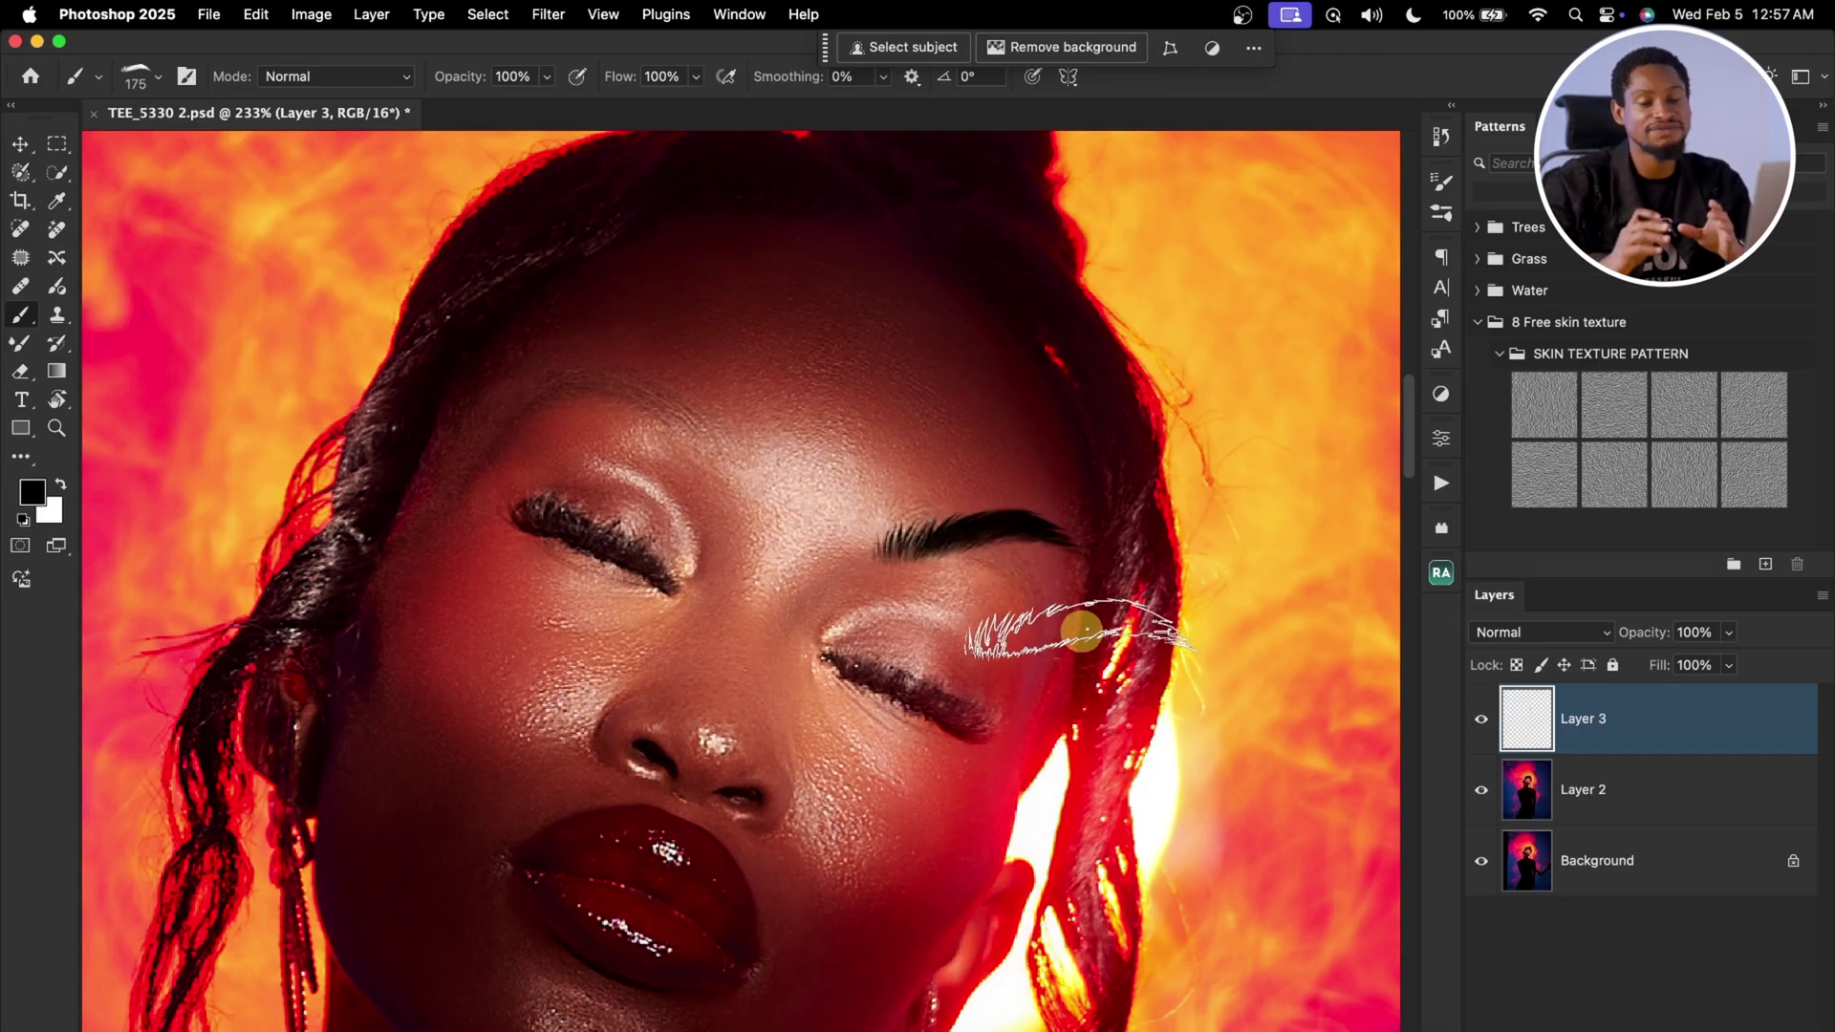
Step: Rotate the stamped eyebrow about 34° with Free Transform and shift it onto the natural brow line
key("super+t")
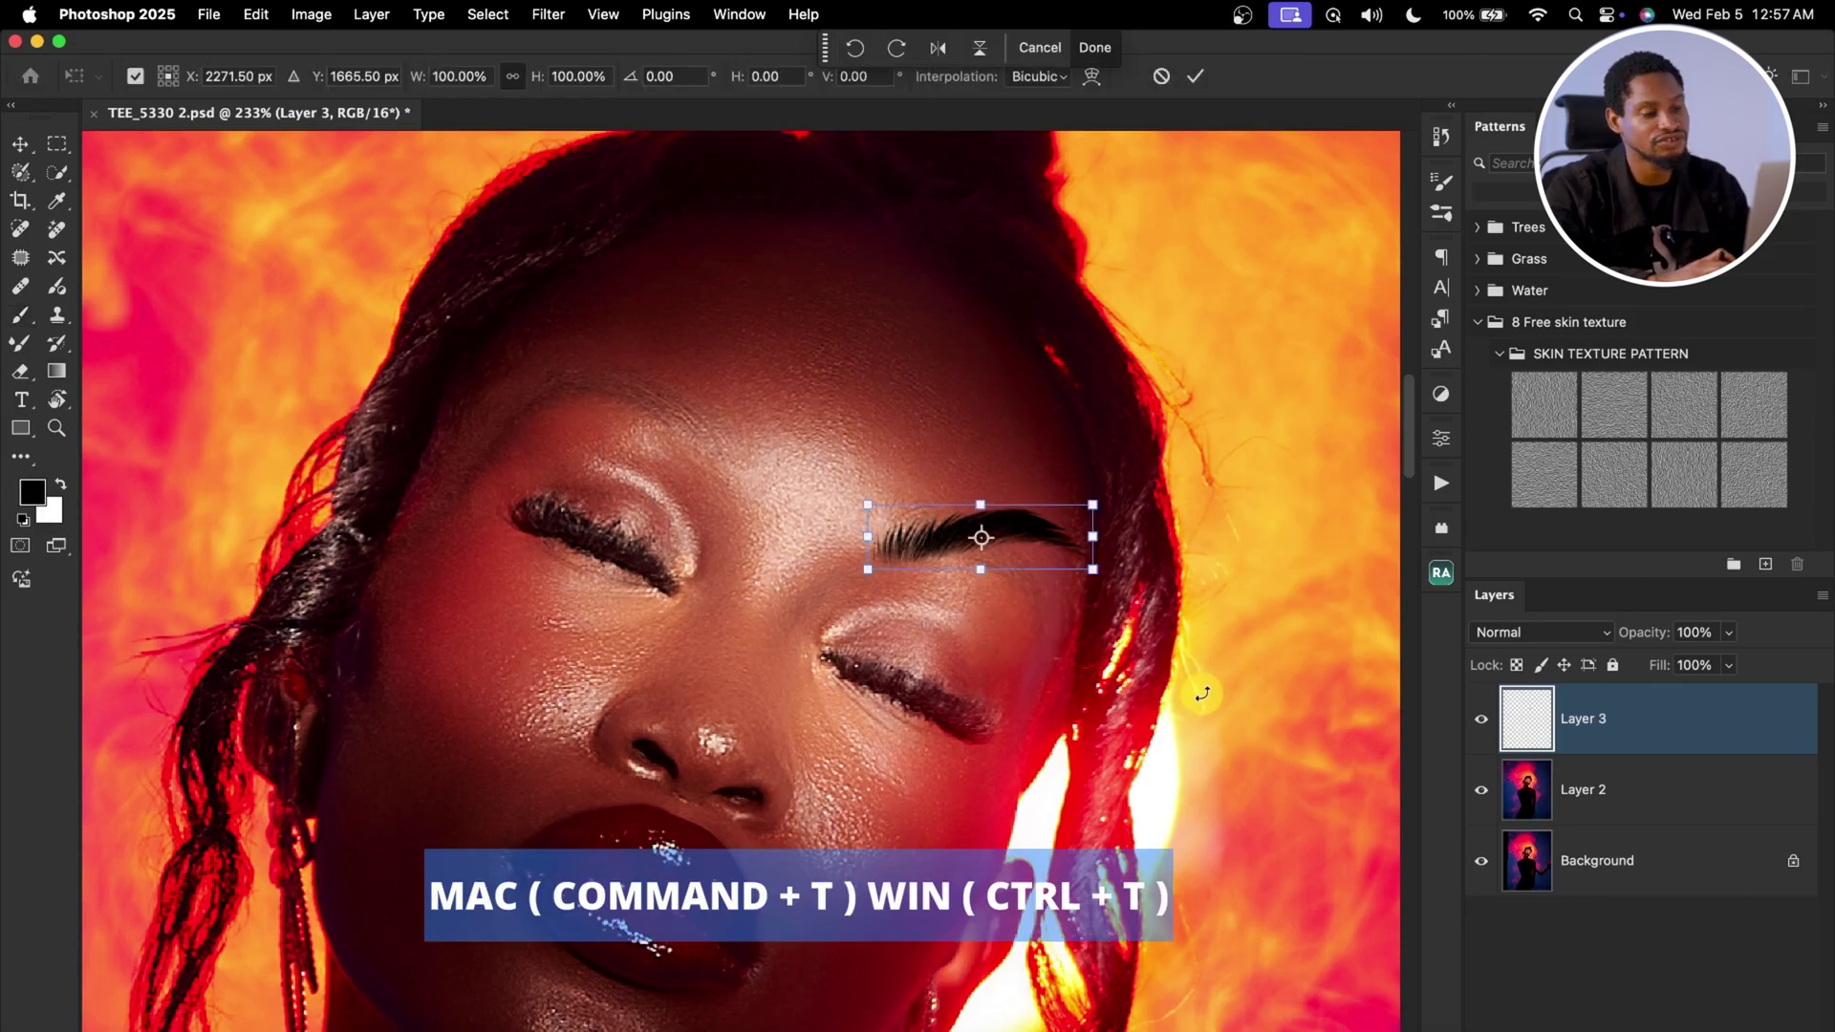
left_click_drag(1137, 465, 1151, 573)
left_click_drag(1024, 560, 1029, 580)
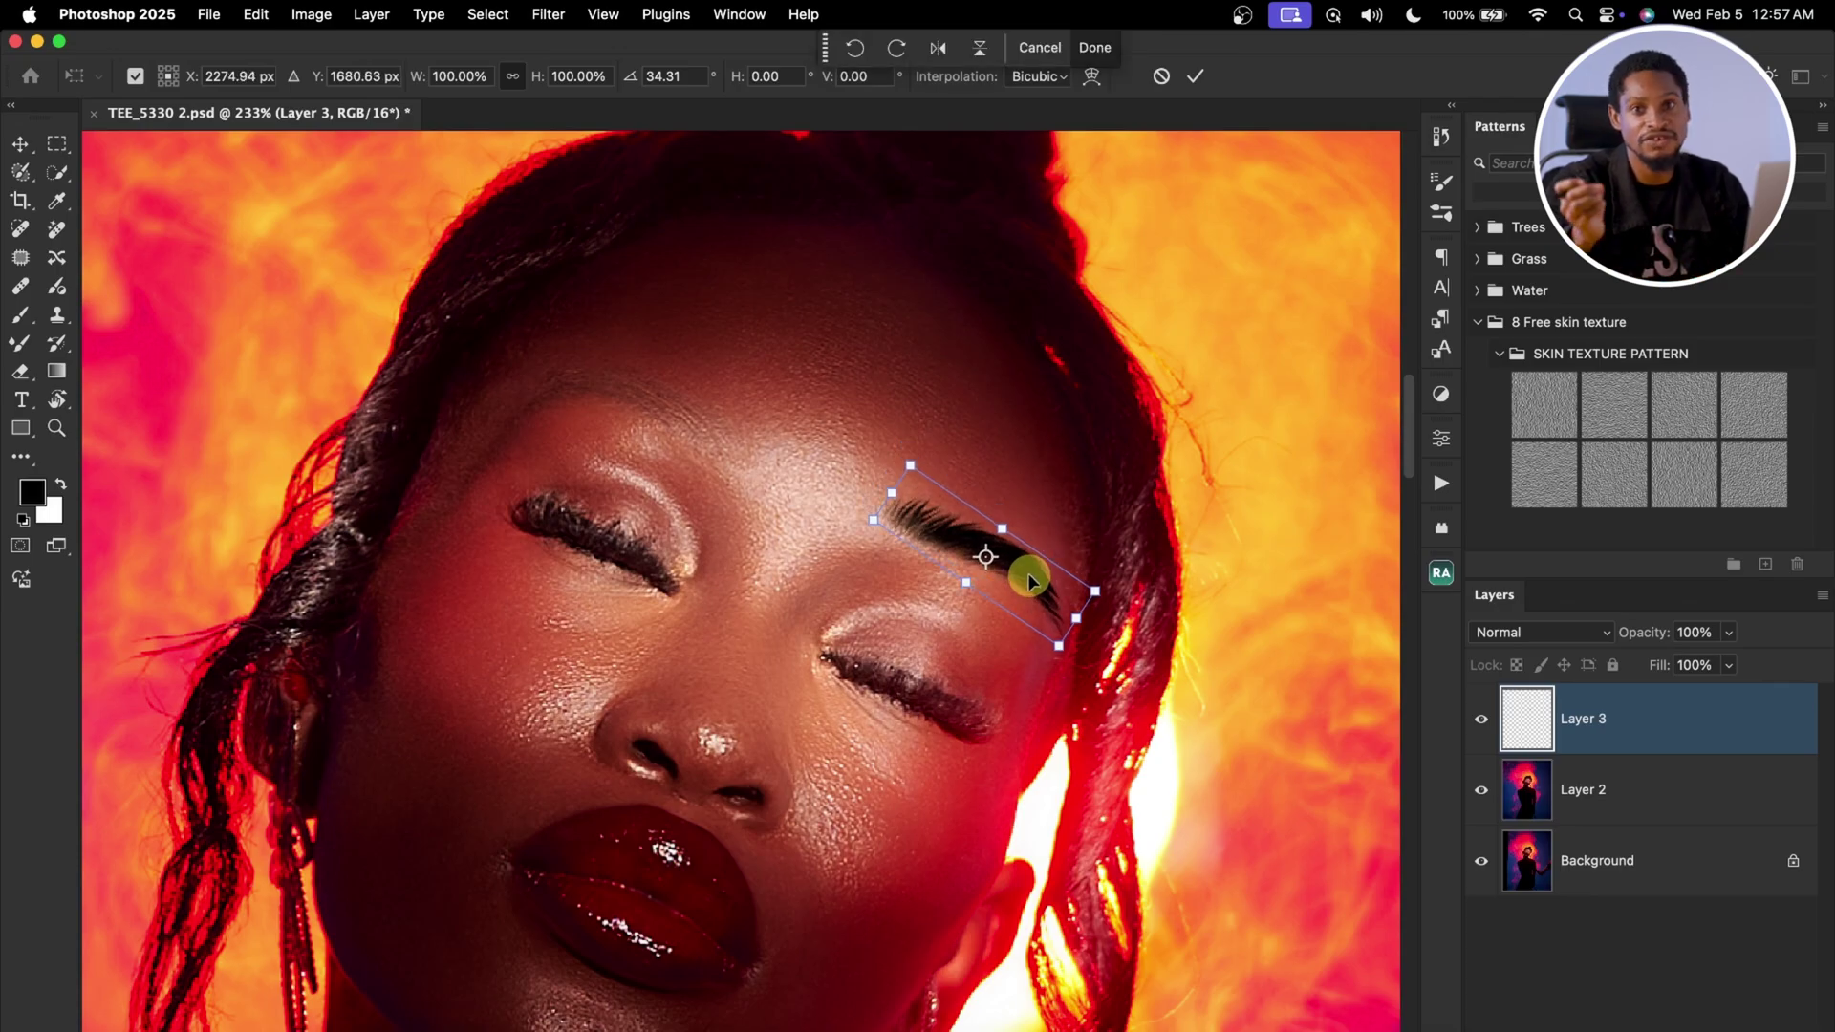
Step: Apply a Perspective transform that lowers the eyebrow's inner end, then toggle Layer 3's visibility to compare
right_click(1028, 580)
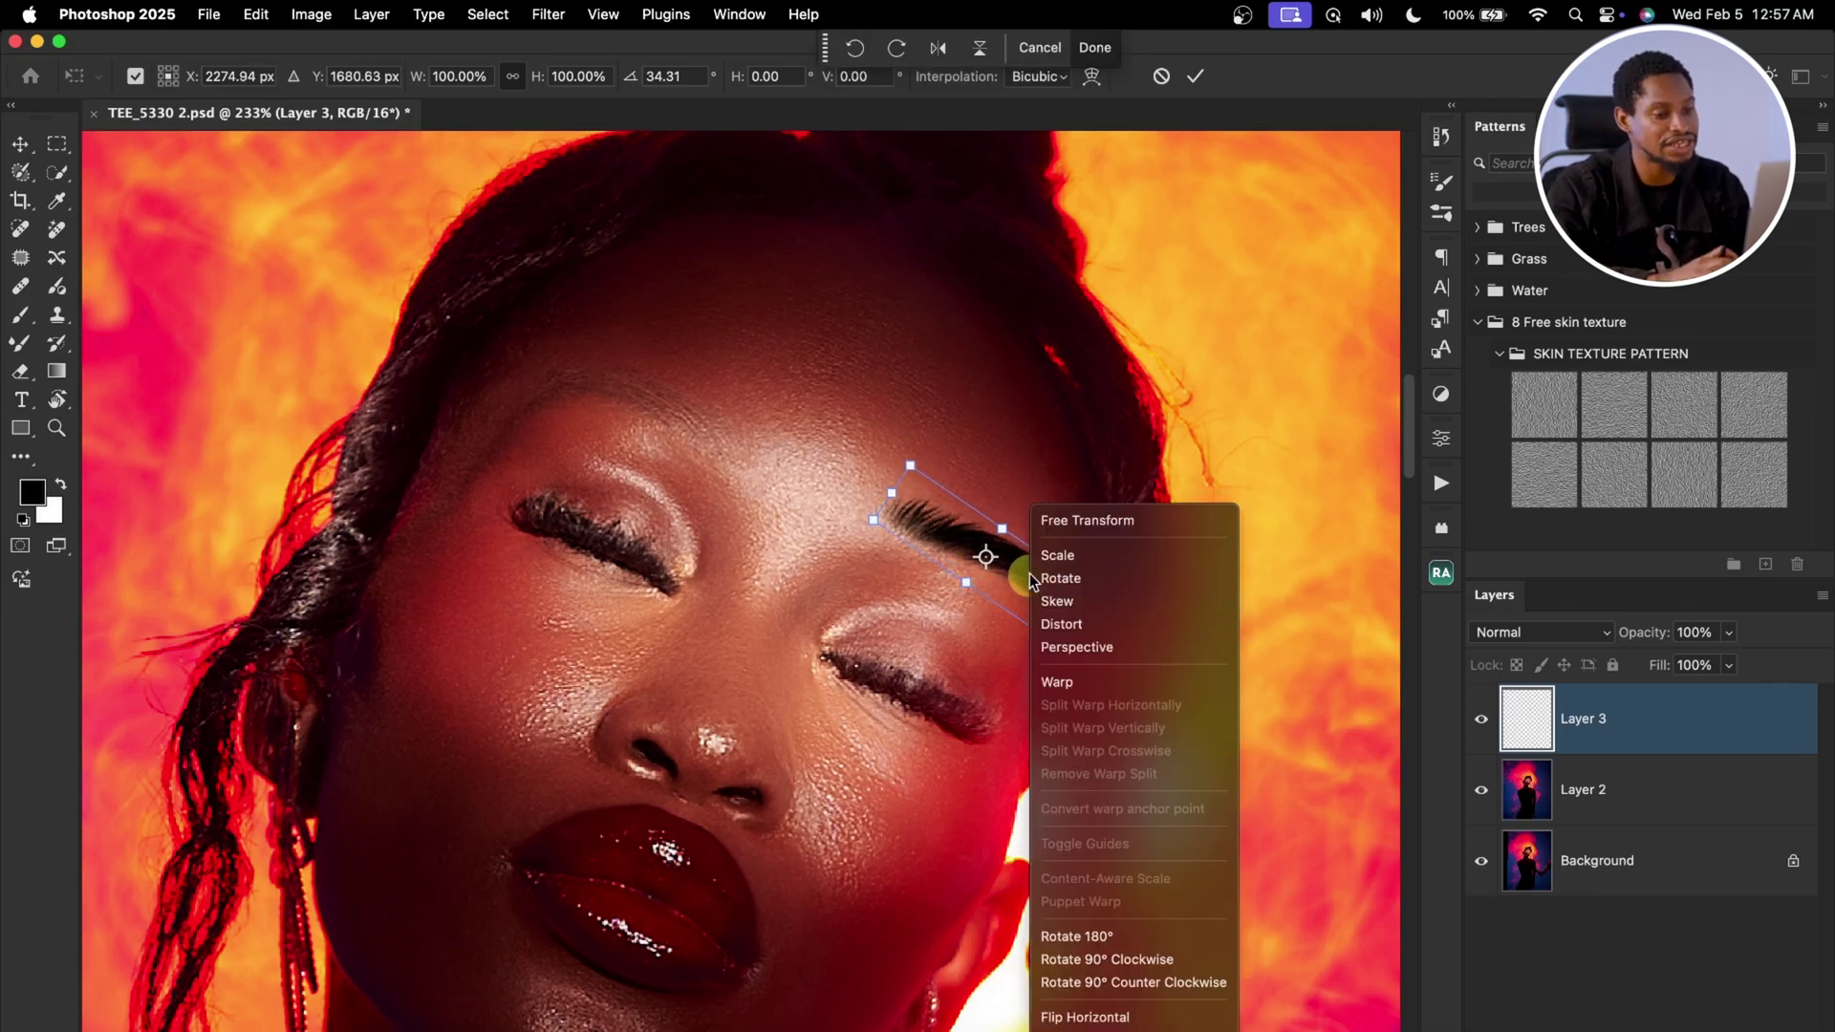
left_click(1078, 646)
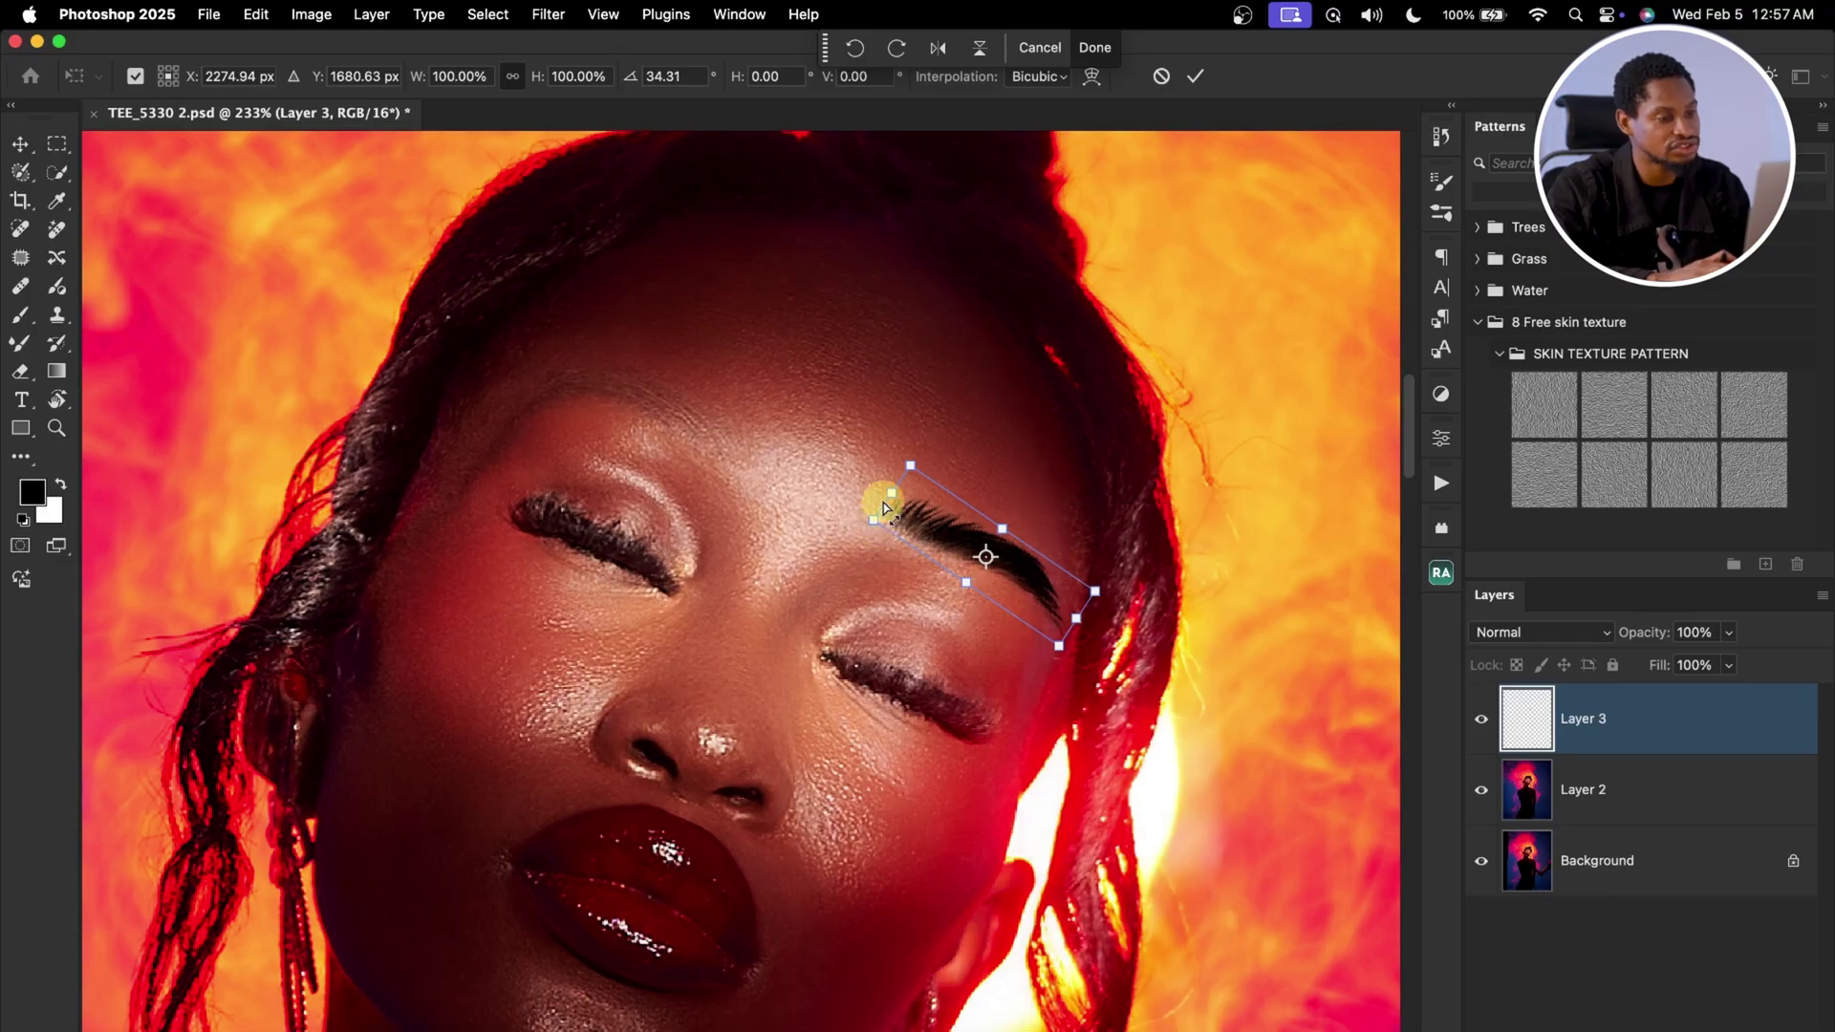
left_click_drag(883, 506, 885, 526)
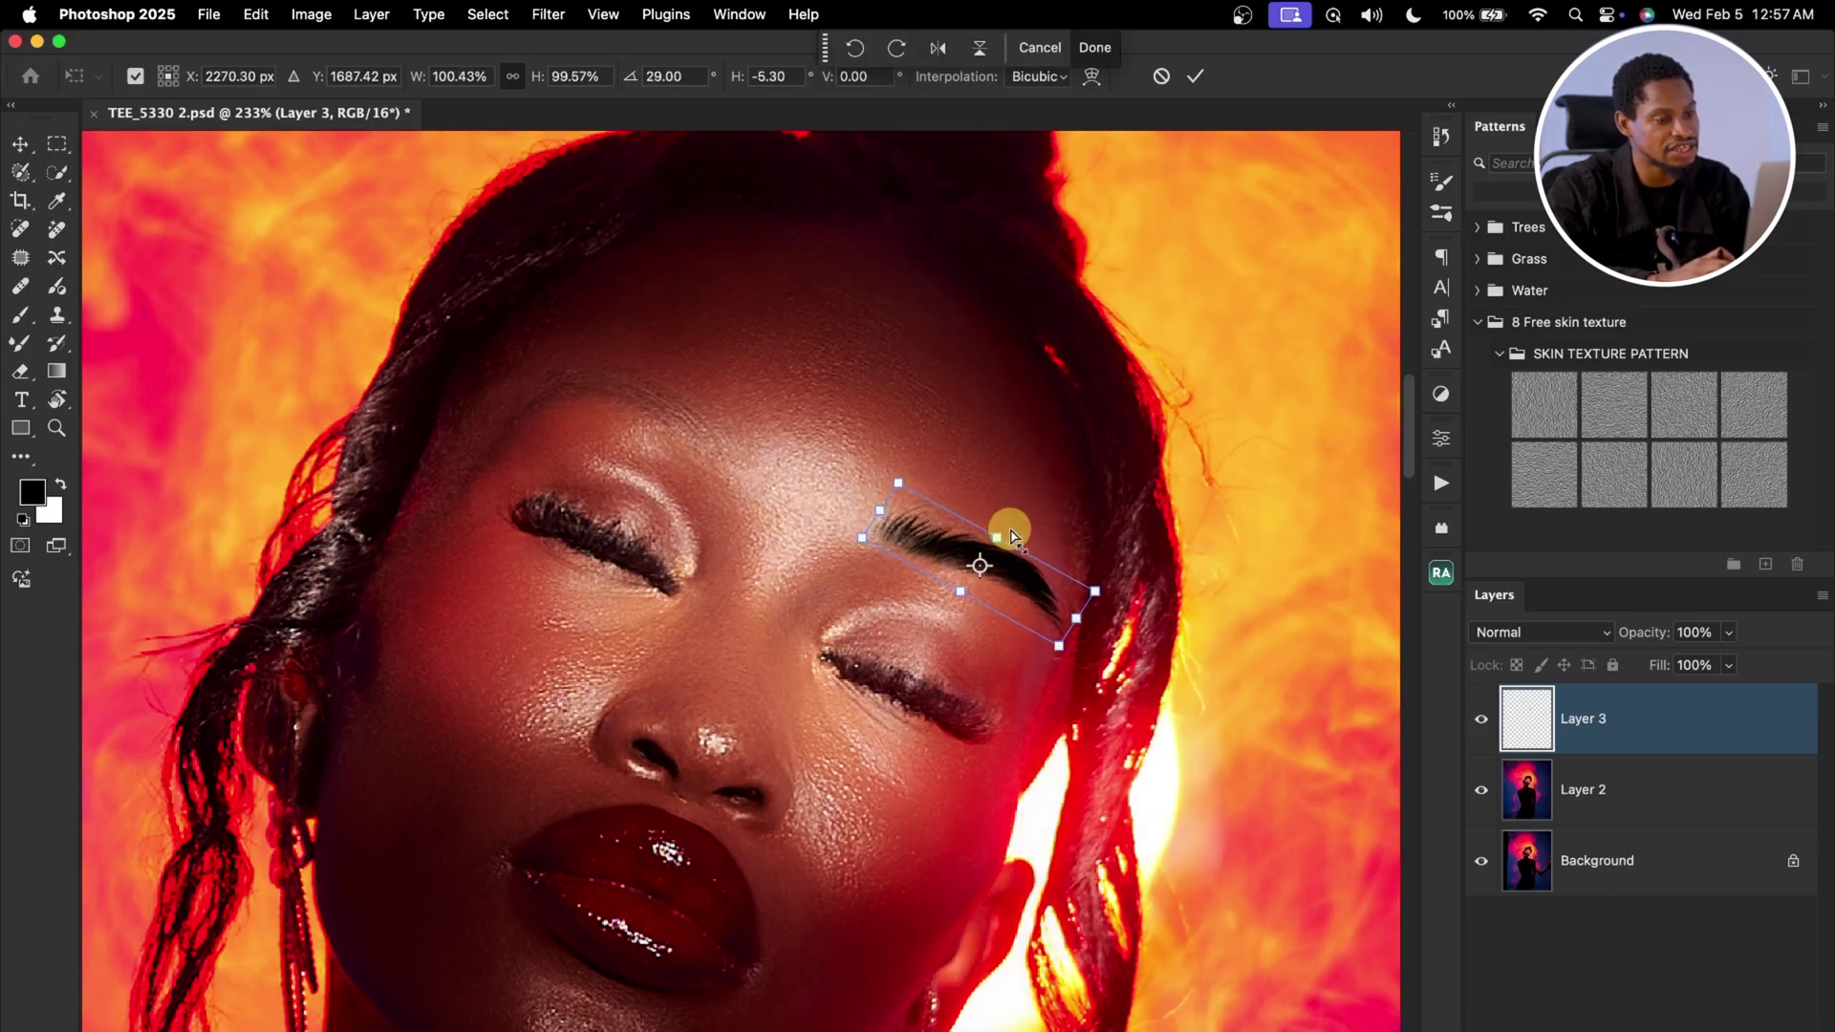
left_click(1192, 82)
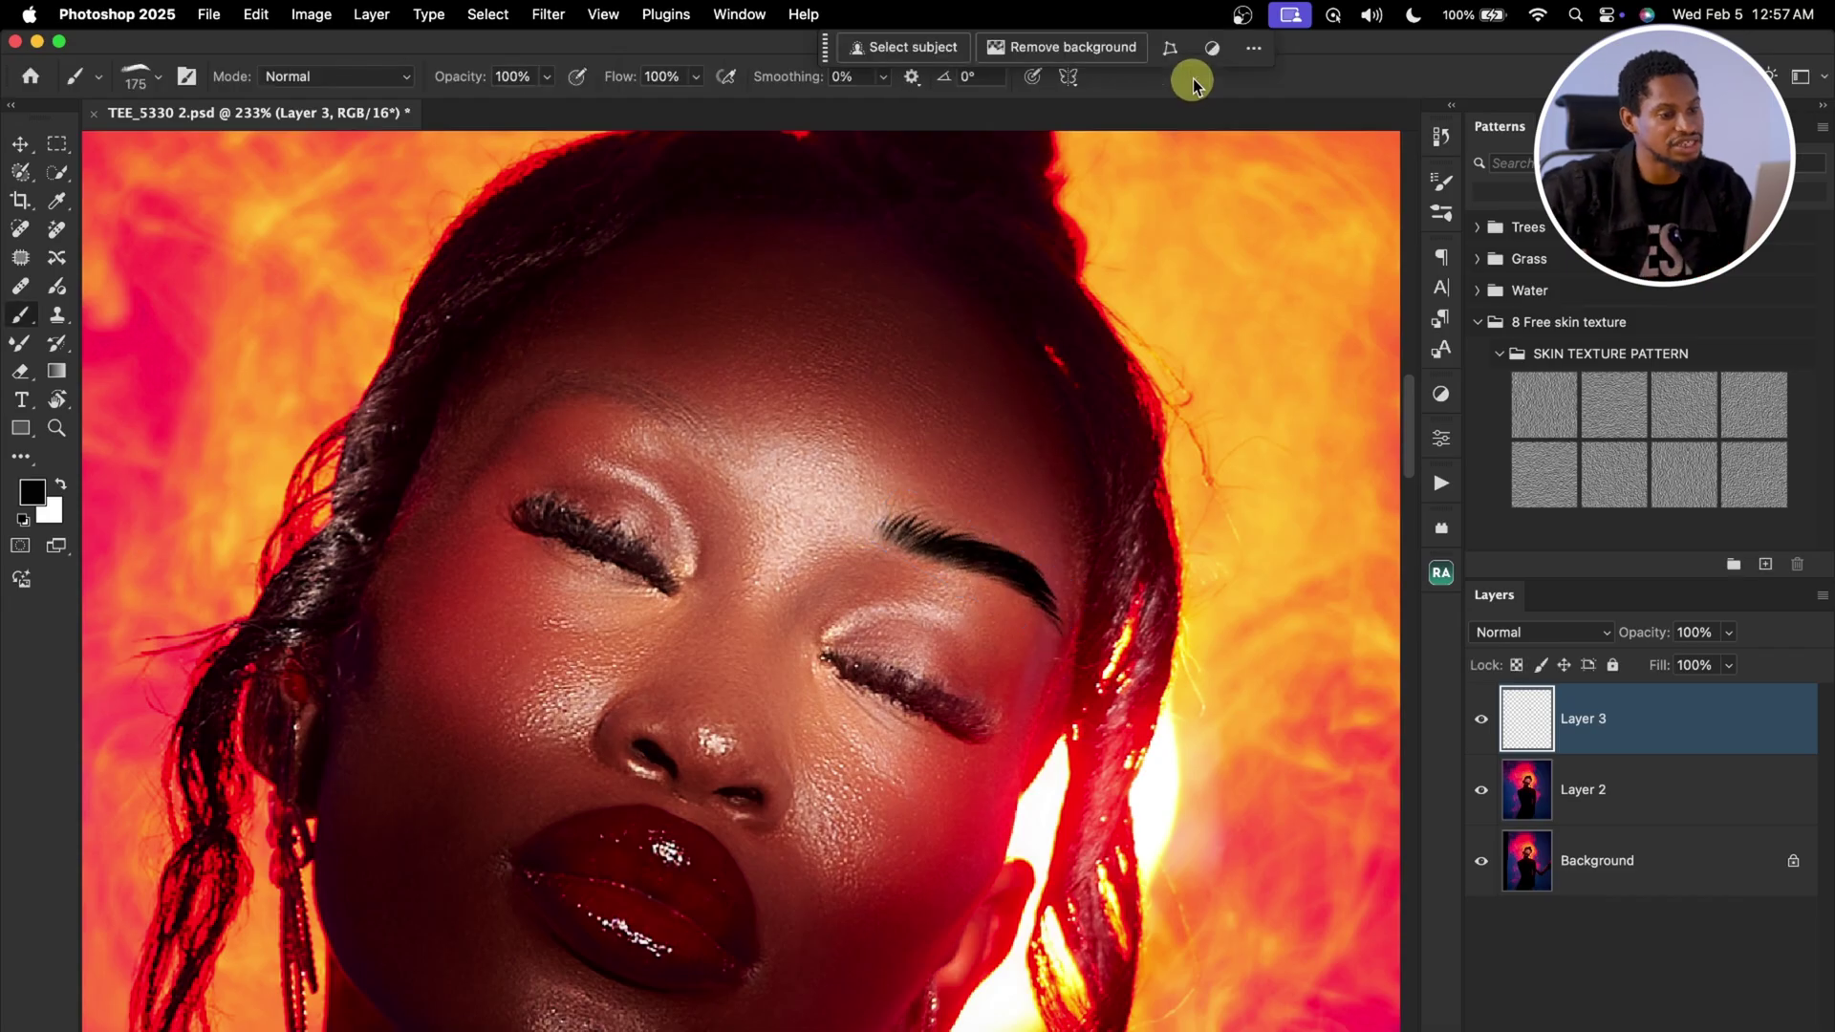
left_click(1481, 722)
left_click(1481, 722)
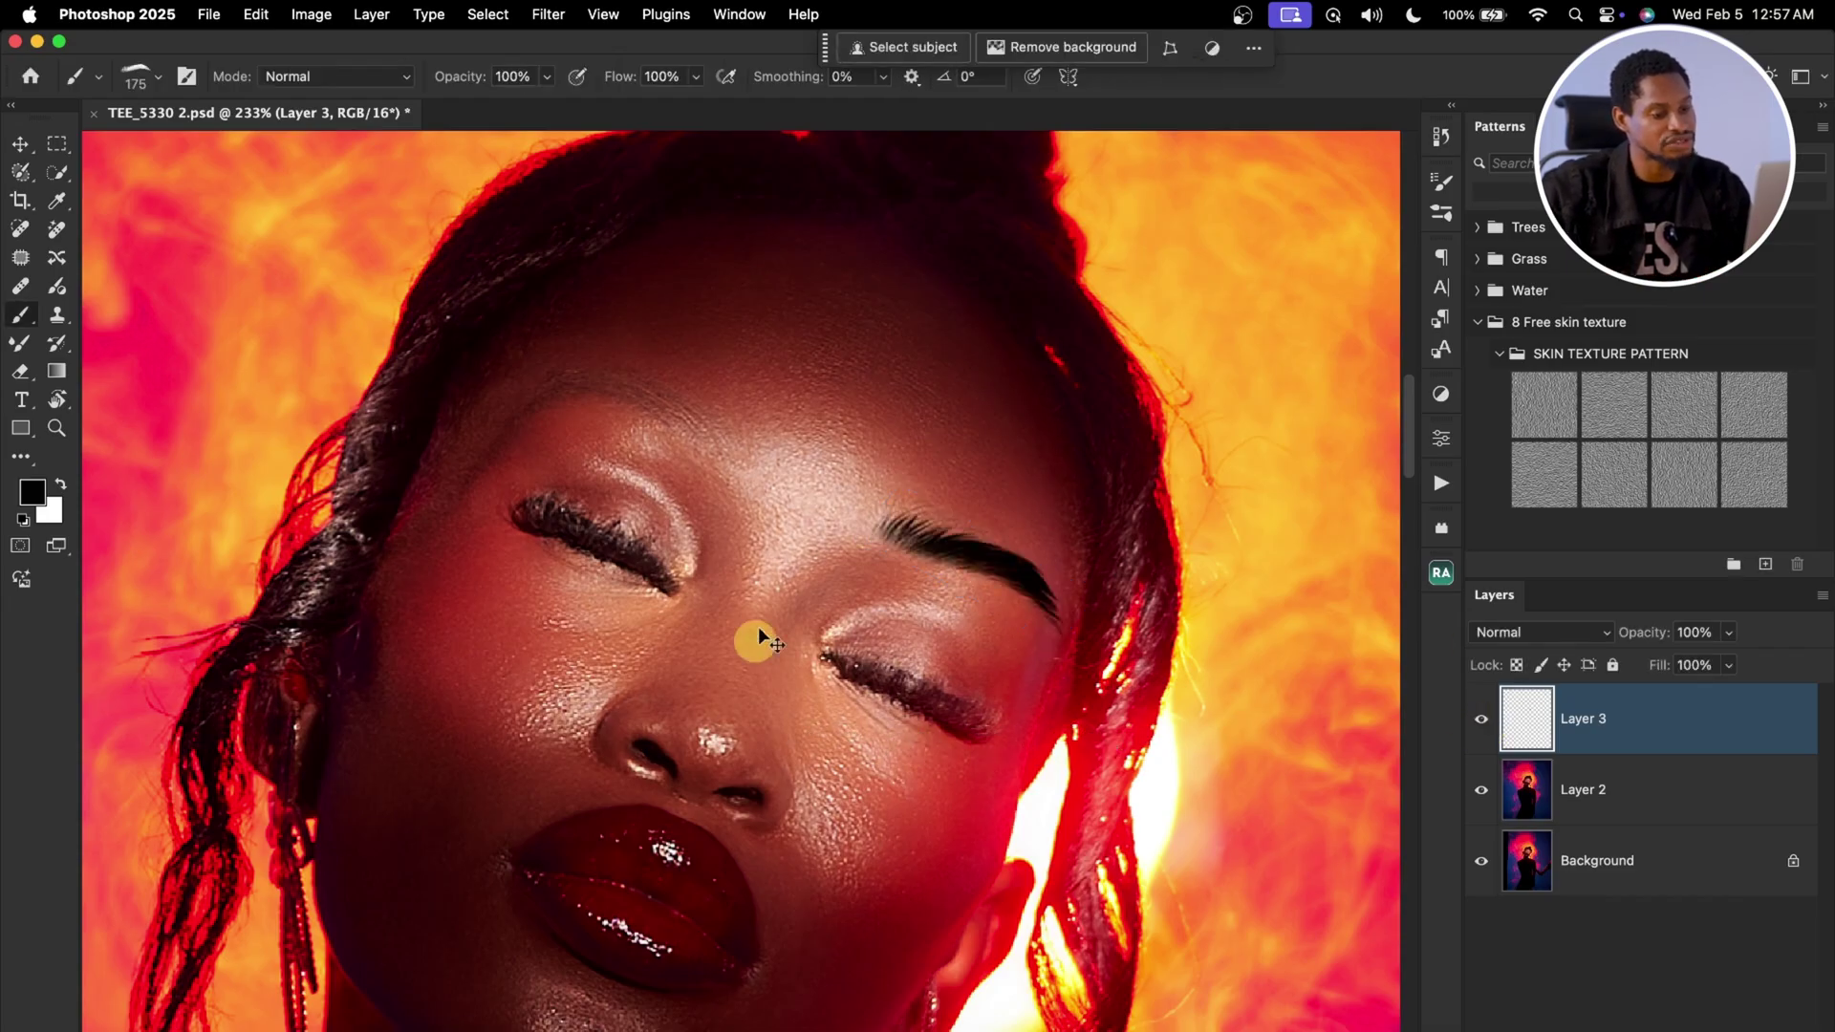
Step: Nudge the eyebrow slightly upward with Free Transform and compare it with the bare brow
key("super+t")
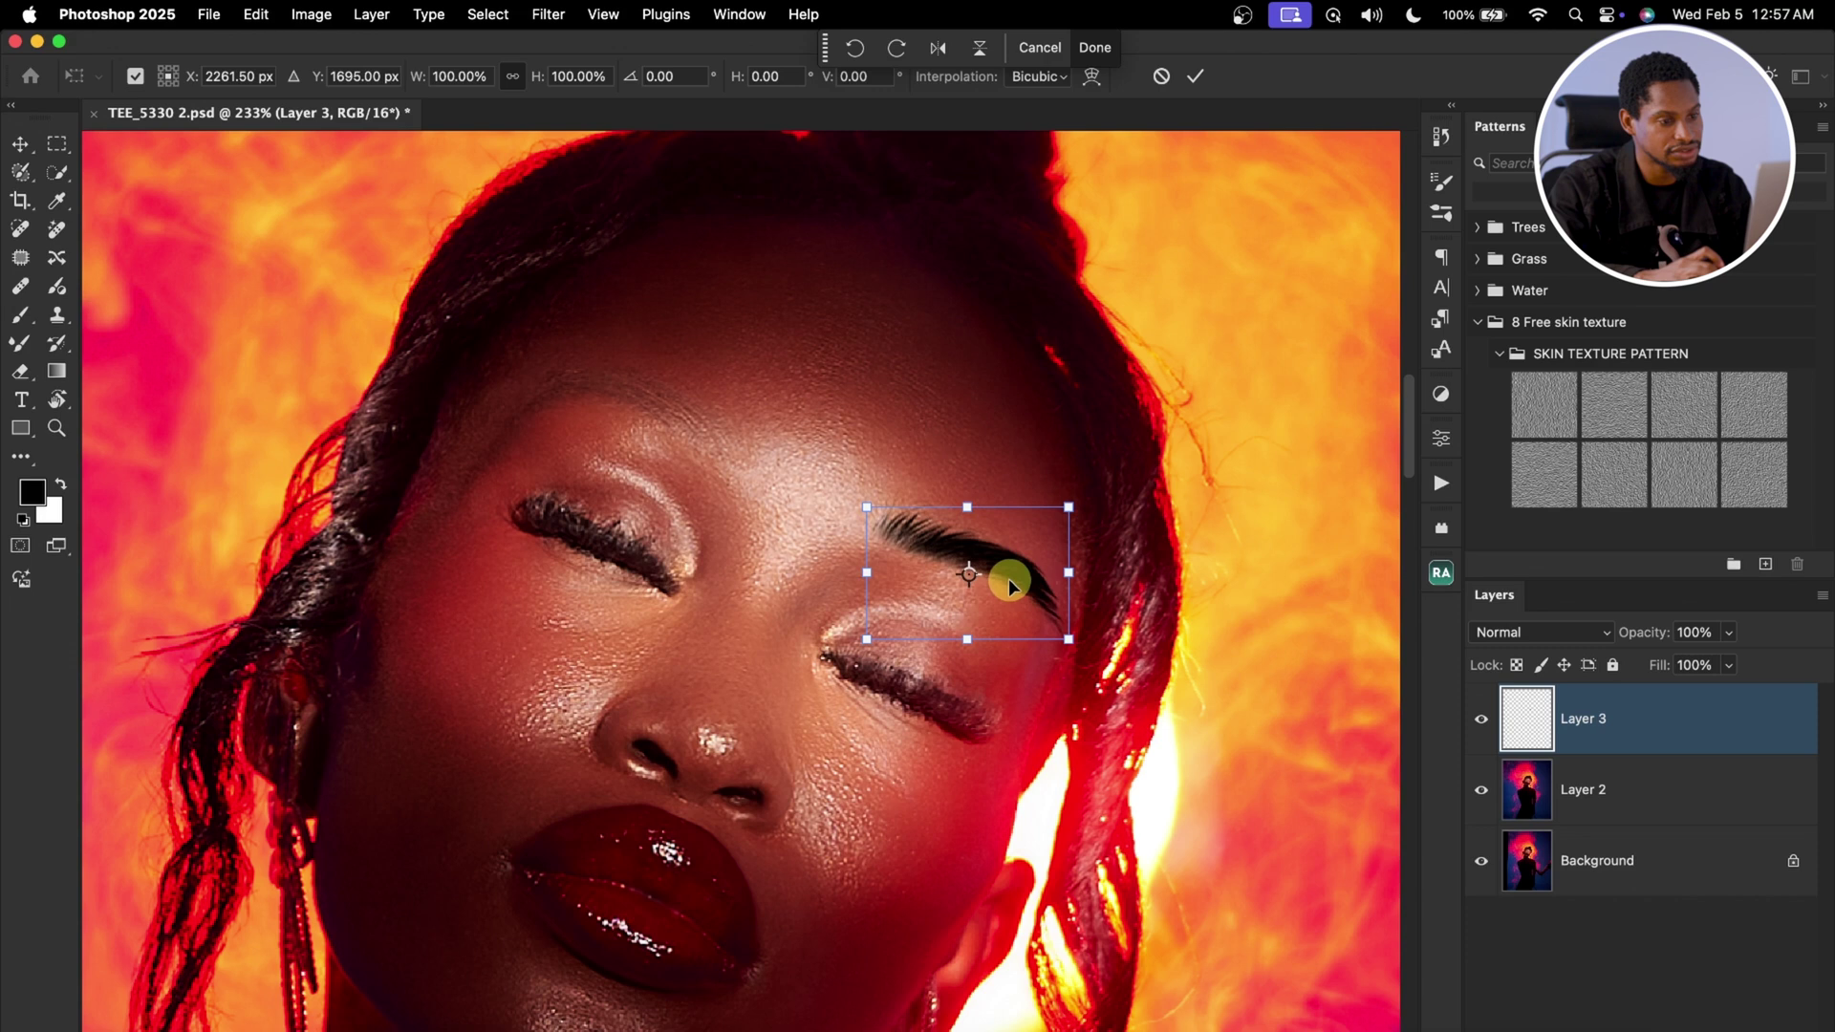
key("Return")
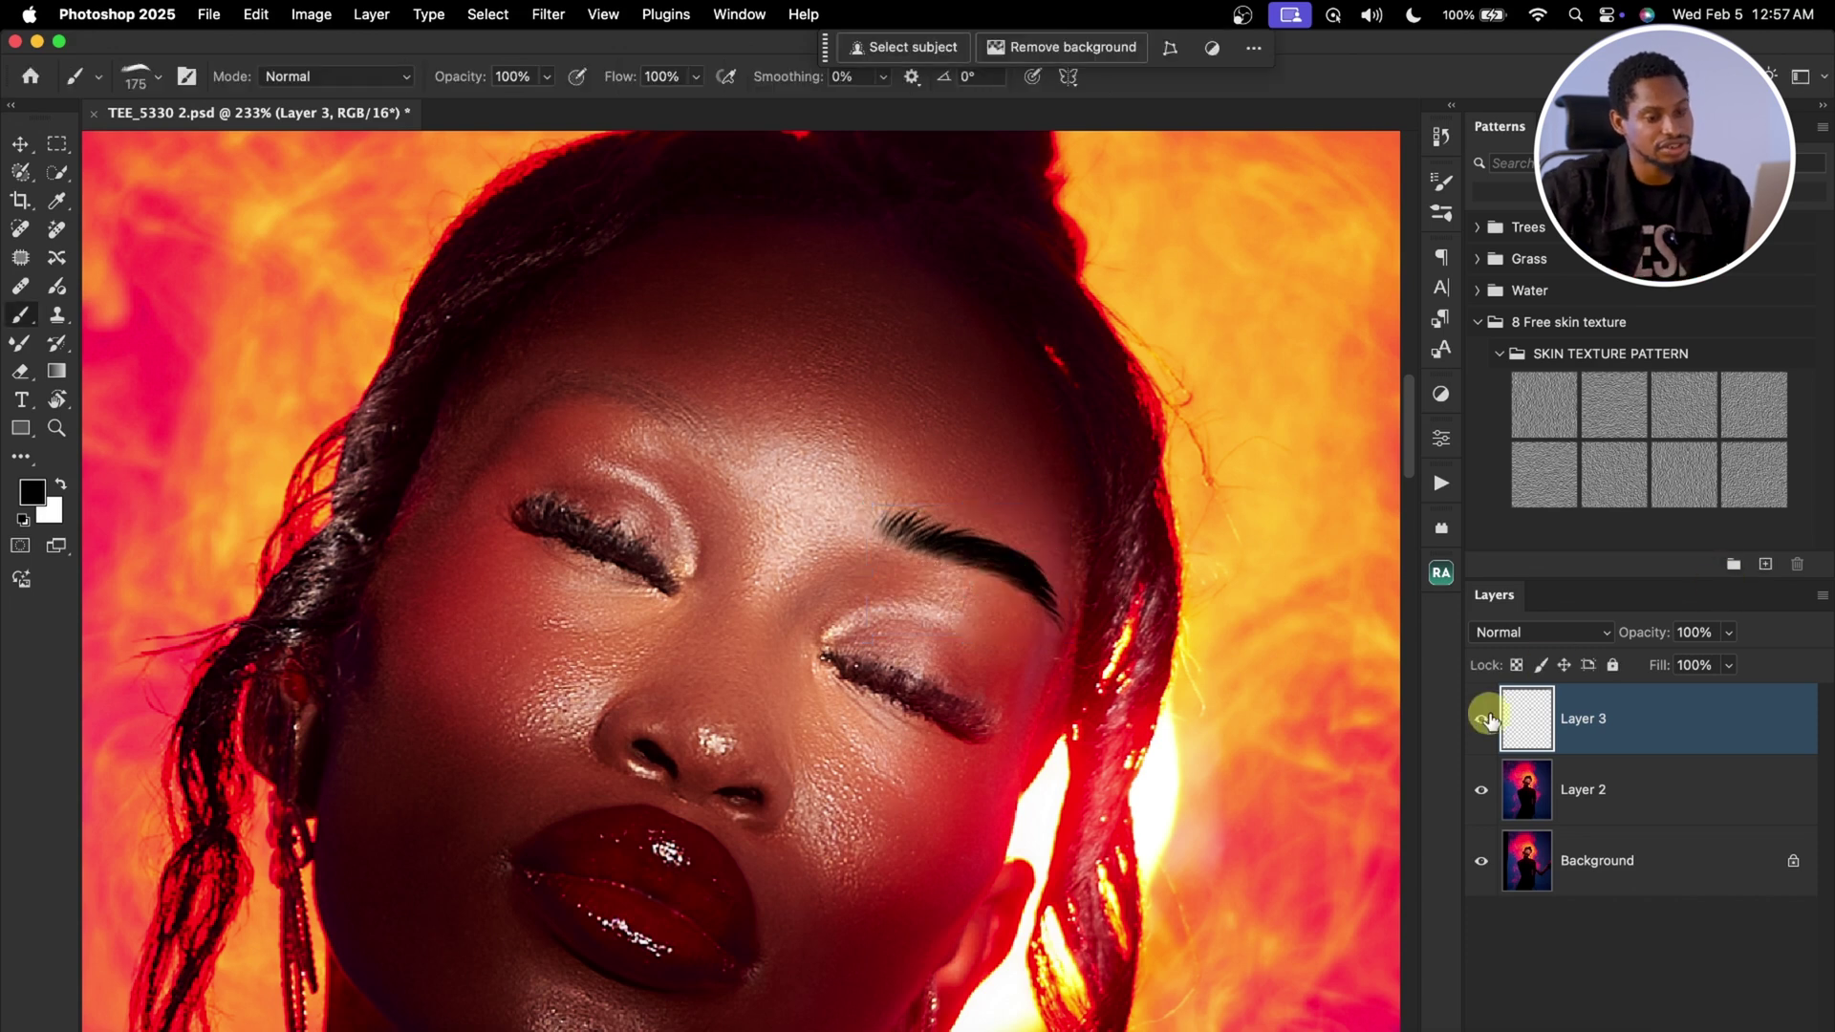
left_click(1483, 718)
left_click(1483, 720)
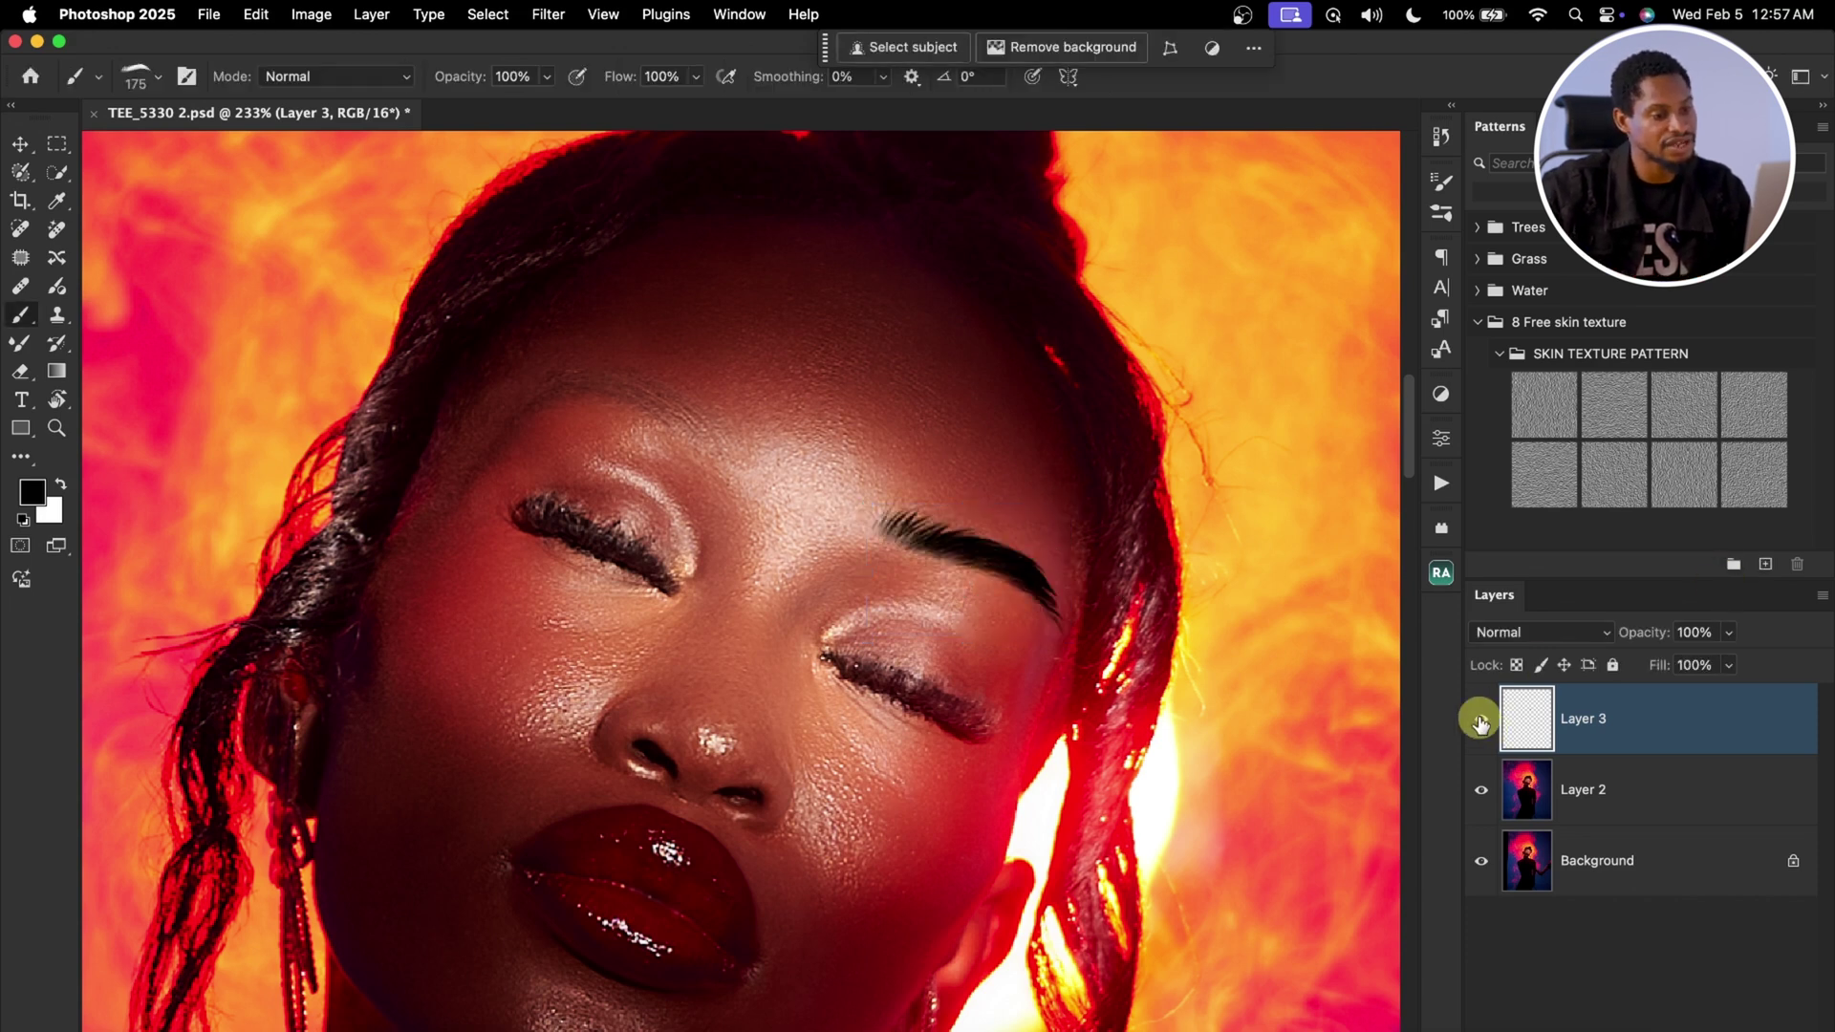
Step: Warp the eyebrow's outer end slightly downward to follow the brow bone and compare with Layer 3 hidden
key("ctrl+t")
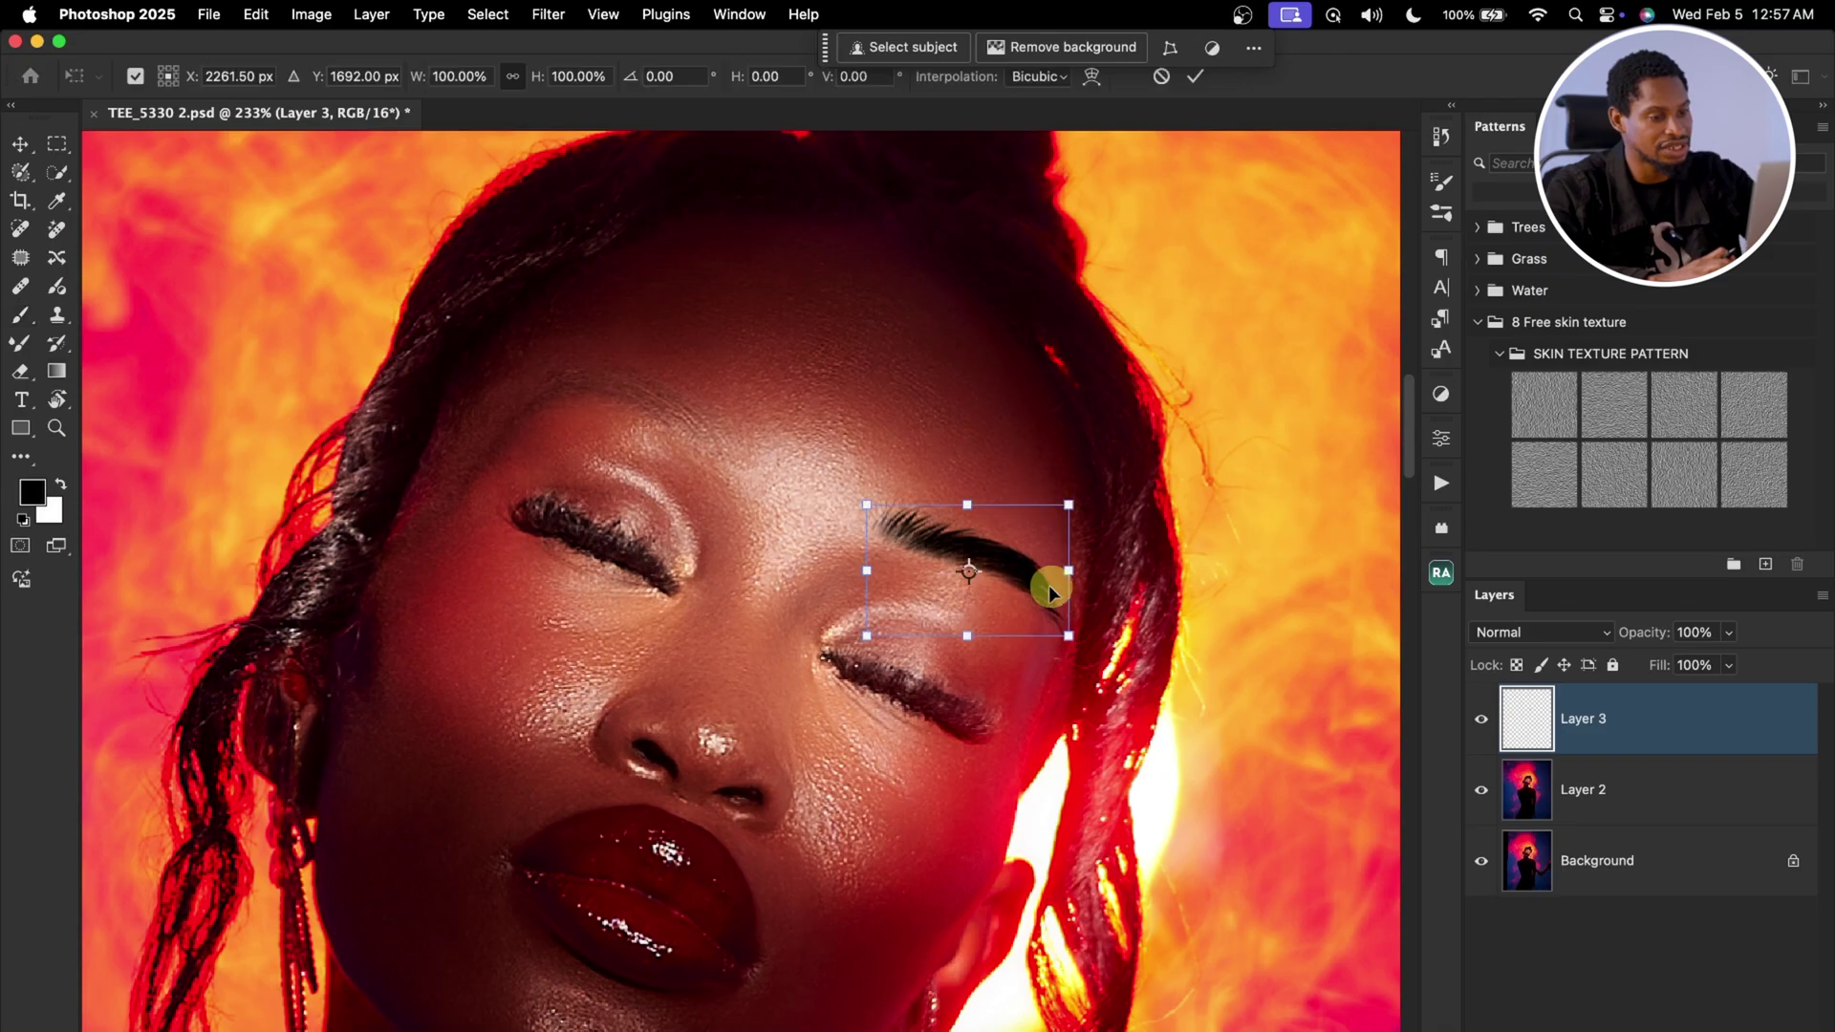
right_click(1048, 590)
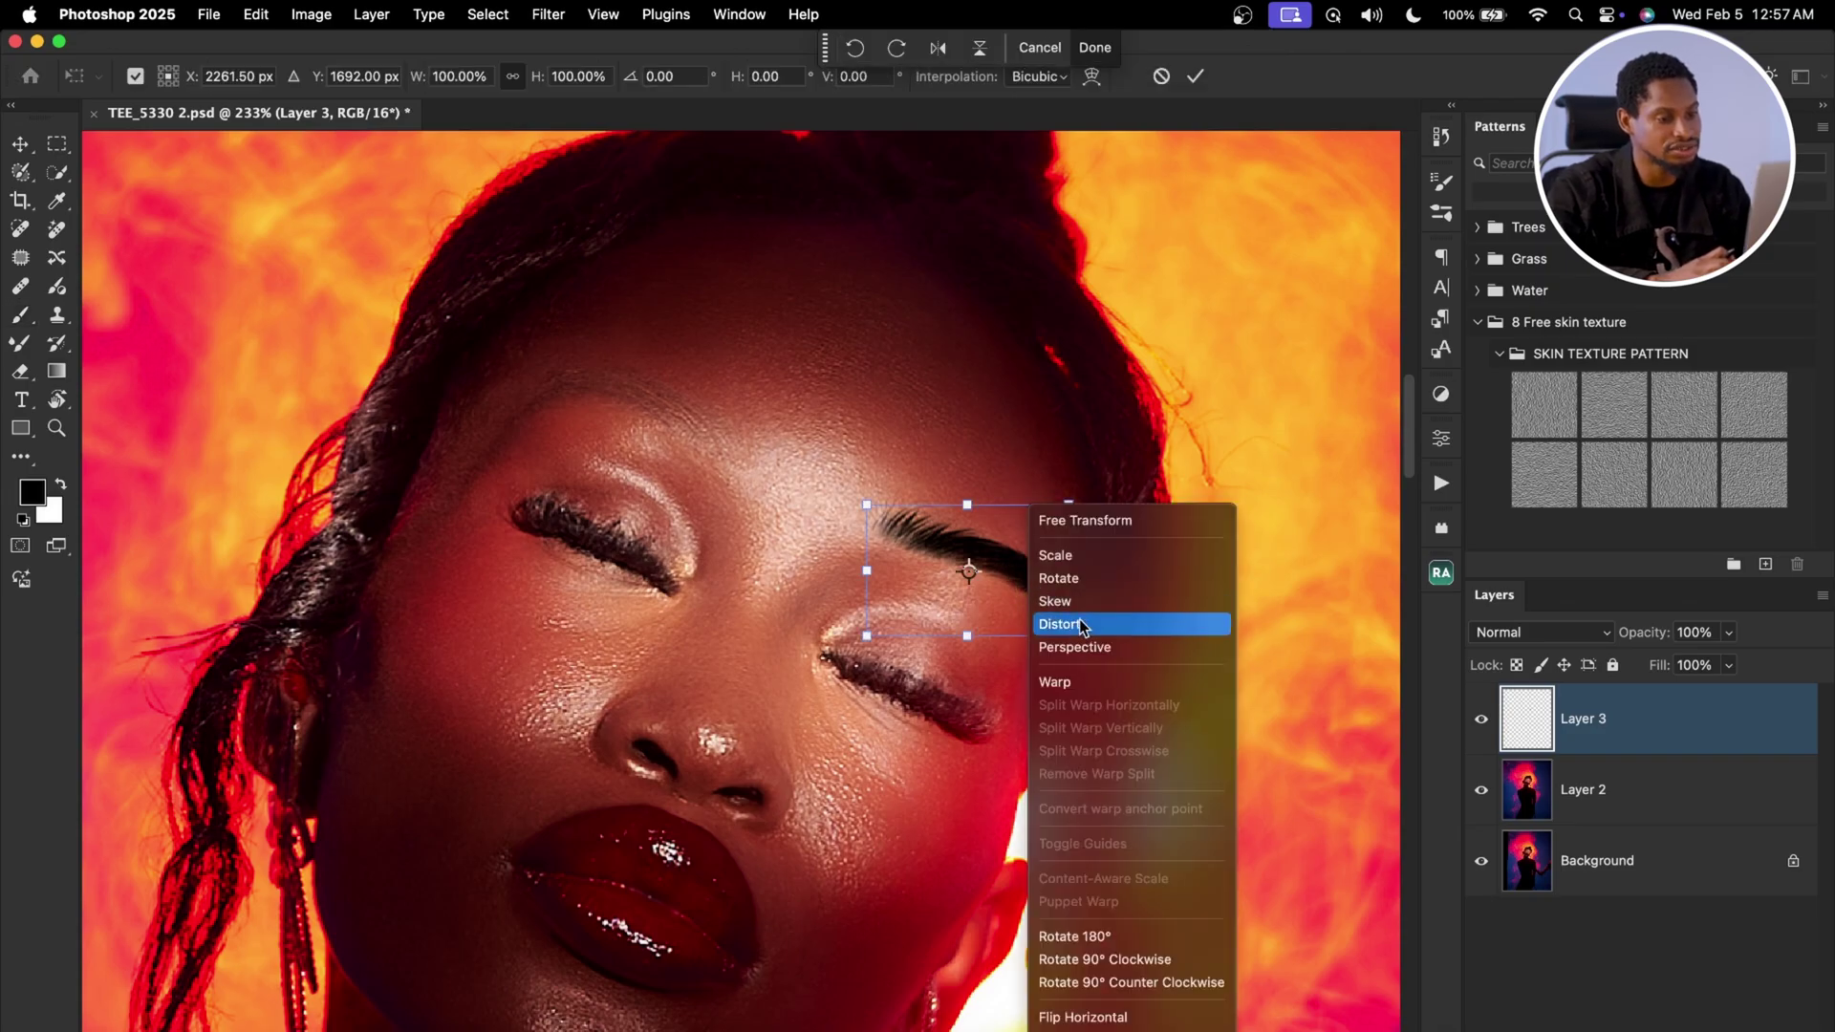
left_click(1083, 626)
right_click(1019, 591)
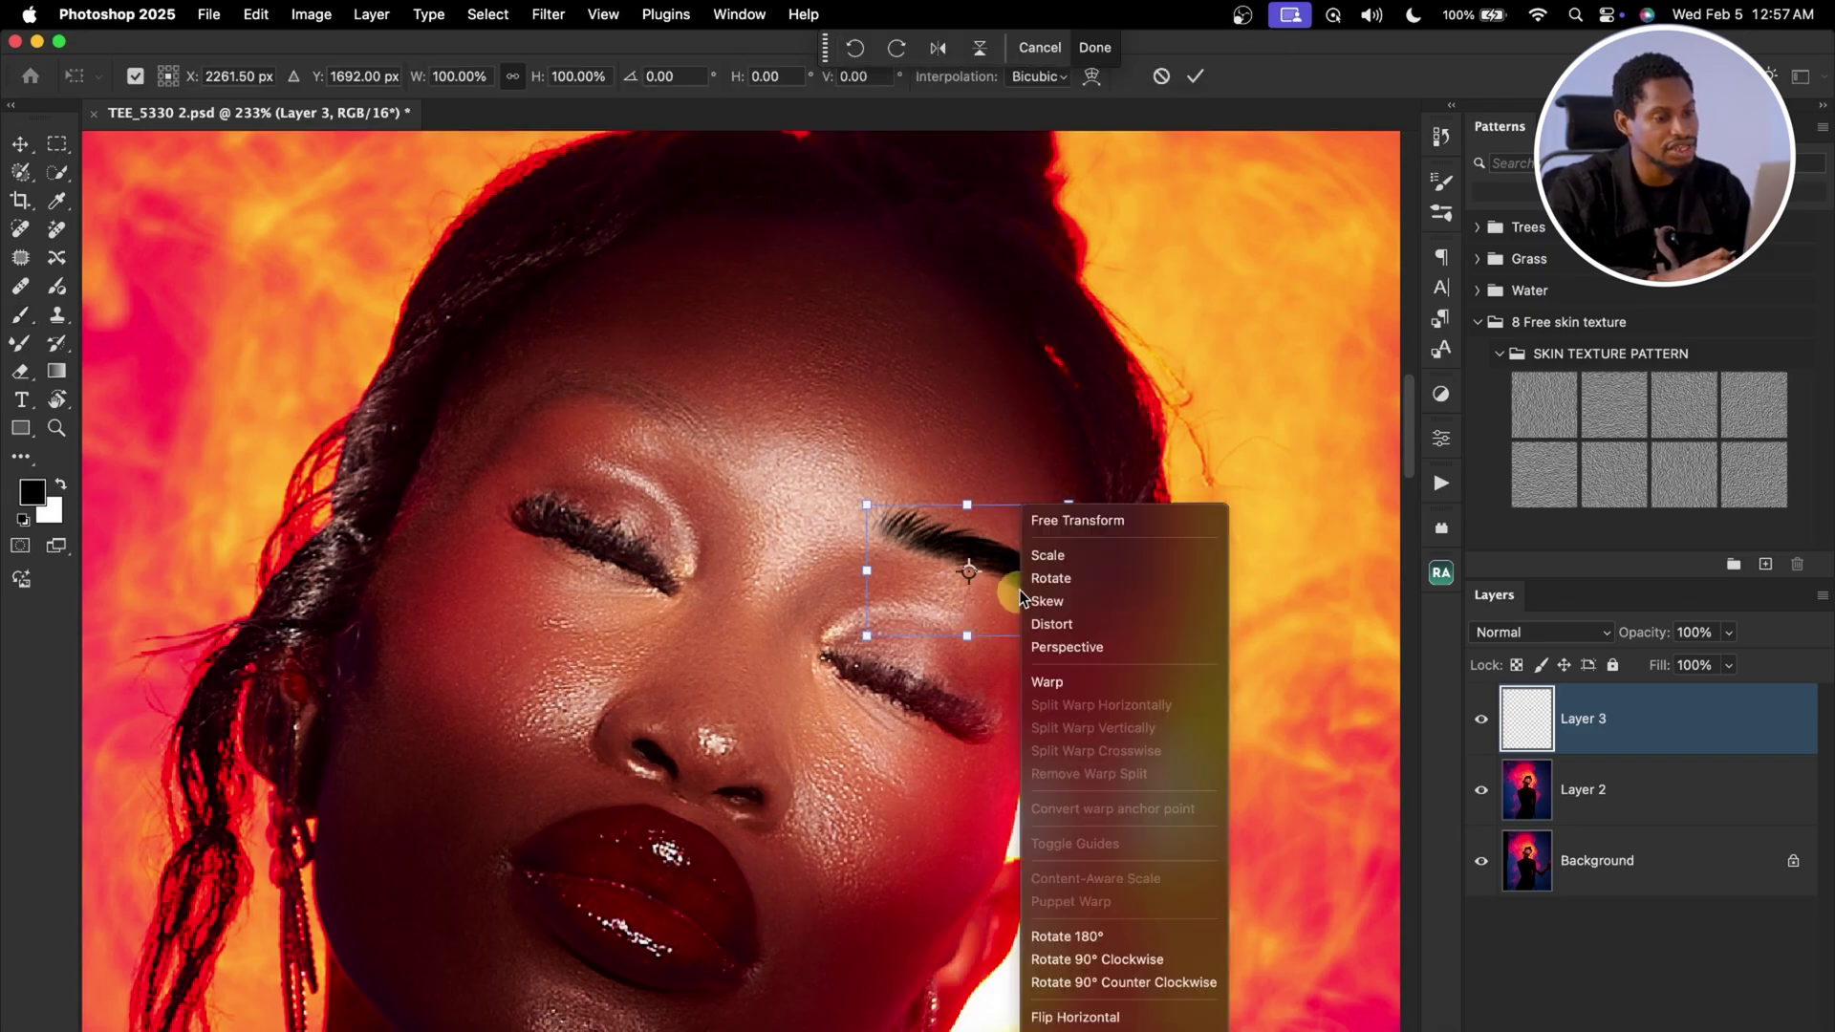
left_click(1060, 680)
left_click_drag(1067, 600, 1068, 616)
left_click_drag(1068, 504, 1071, 517)
left_click_drag(1069, 637, 1062, 642)
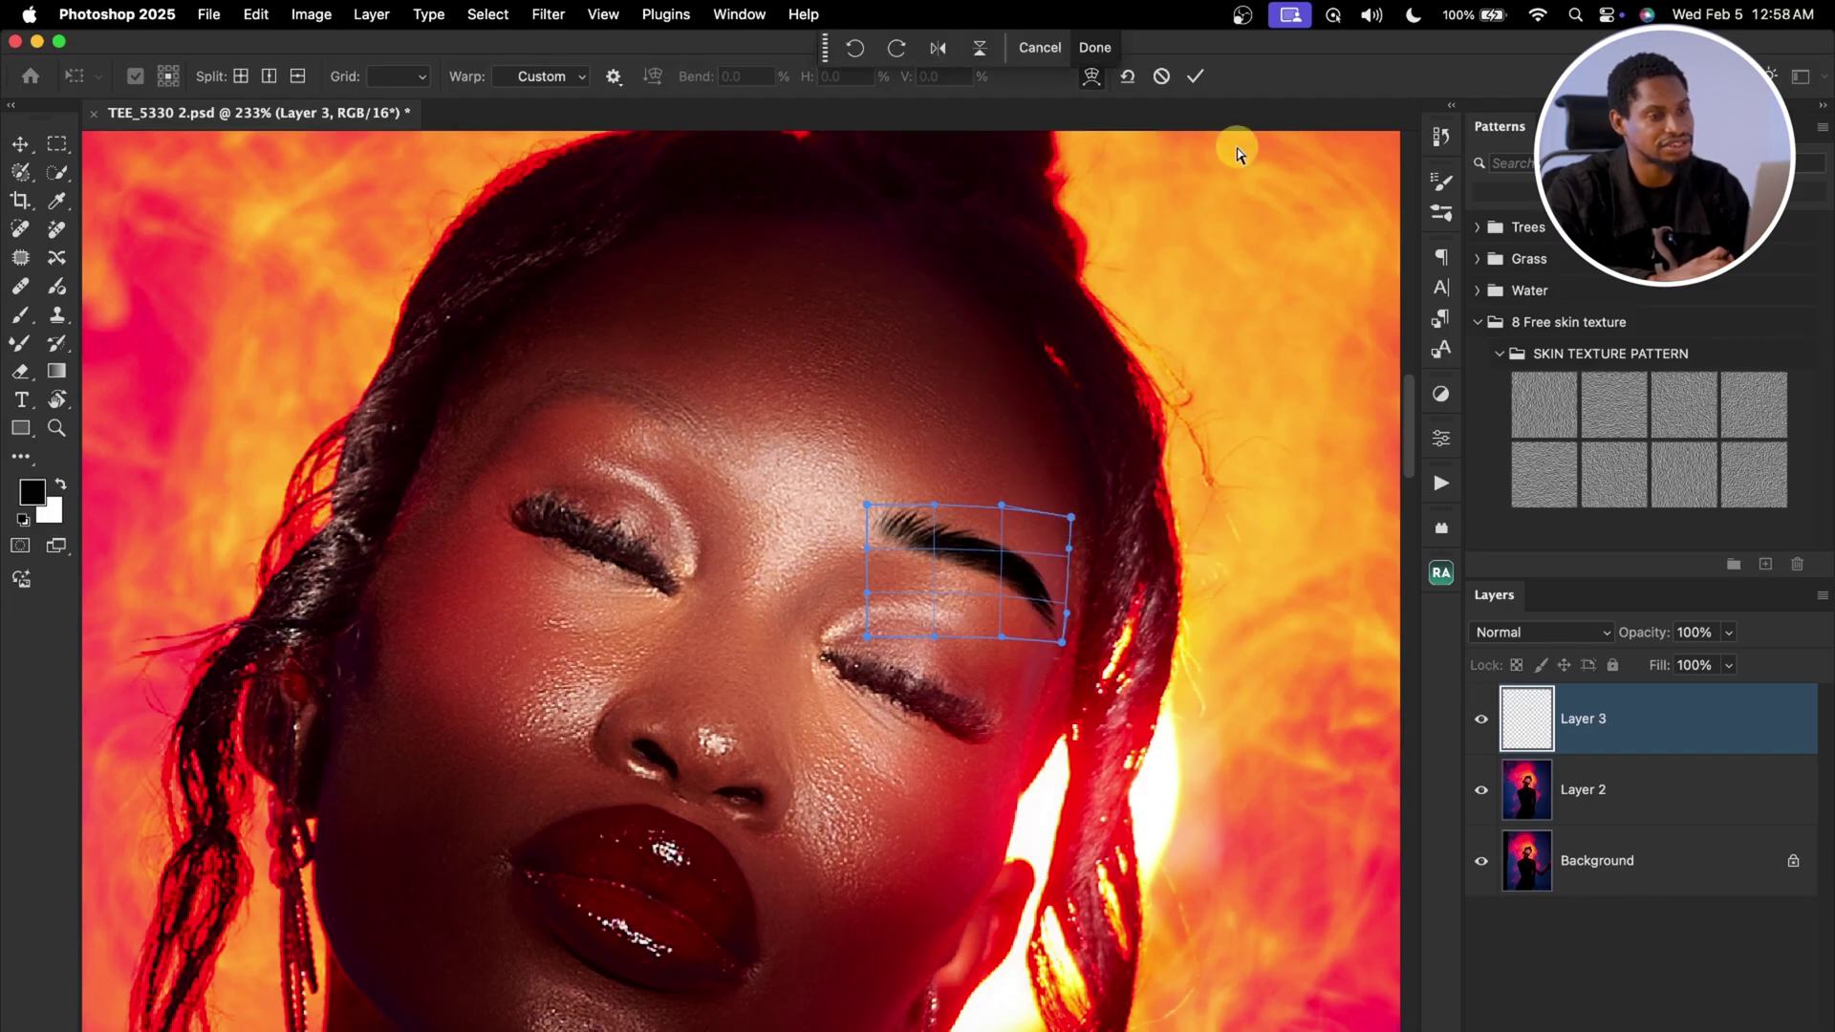
left_click(1197, 77)
left_click(1481, 722)
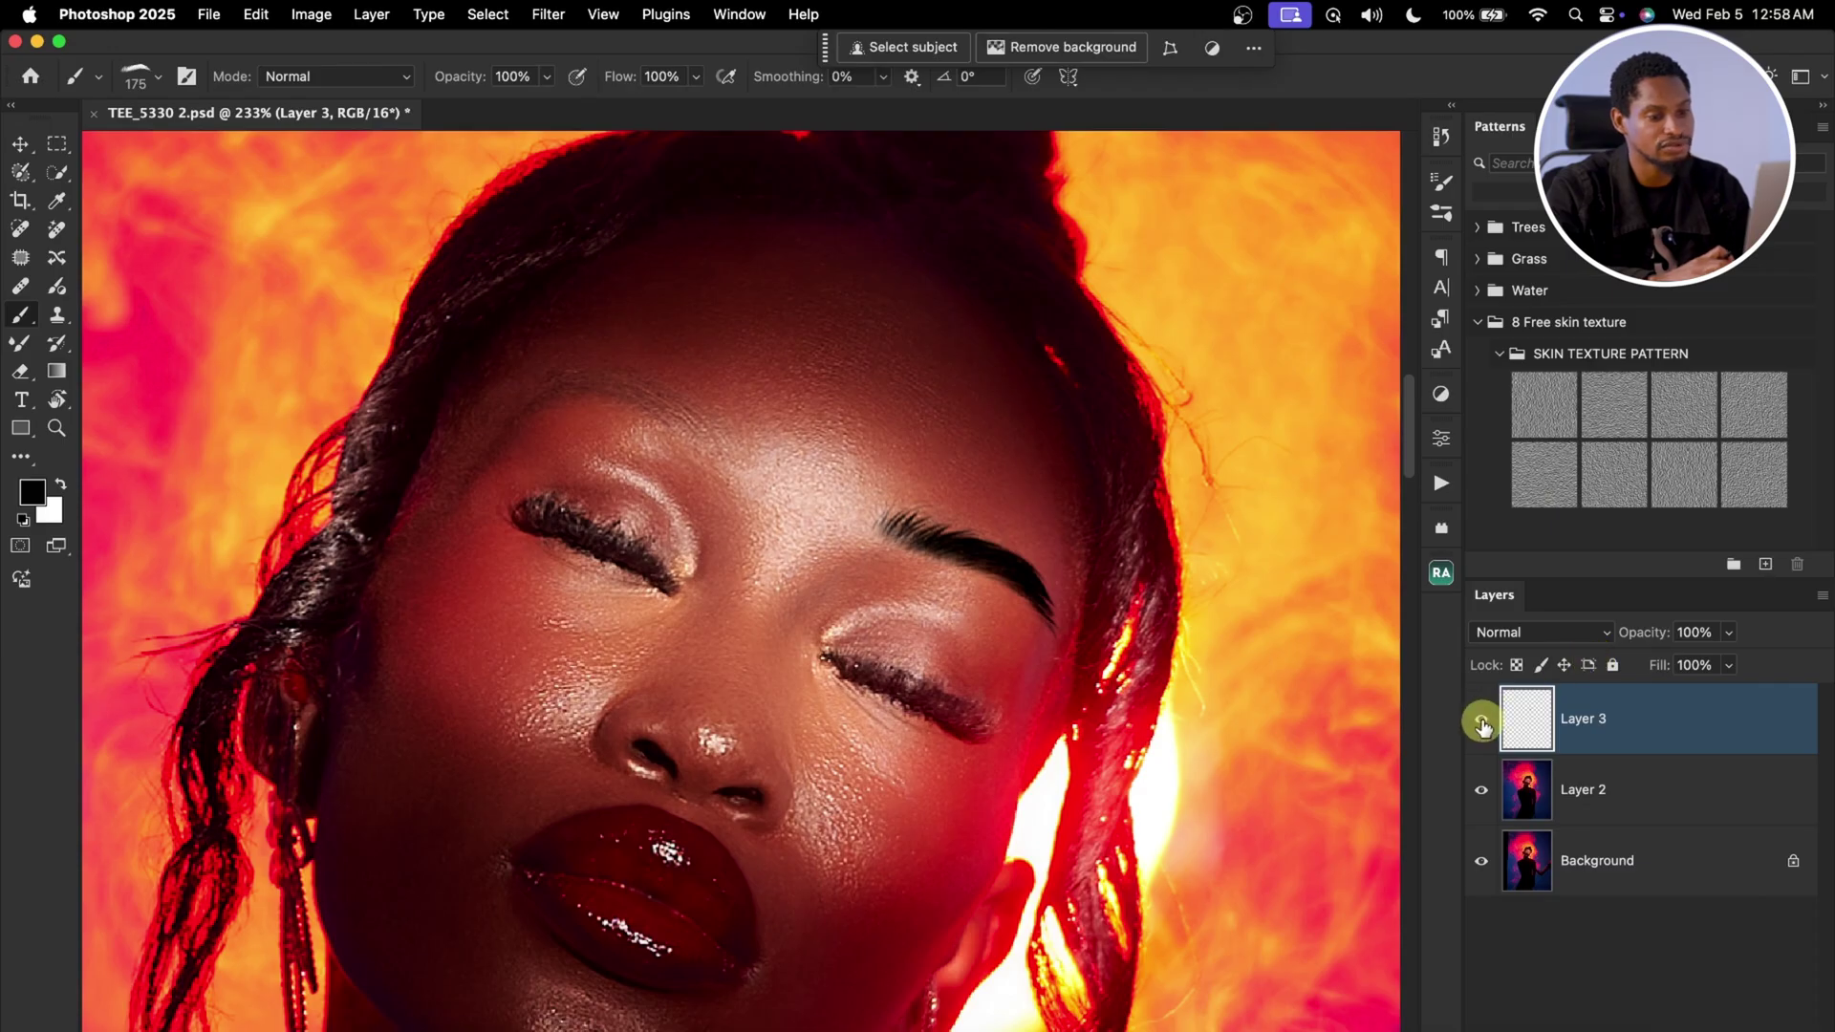
left_click(1481, 723)
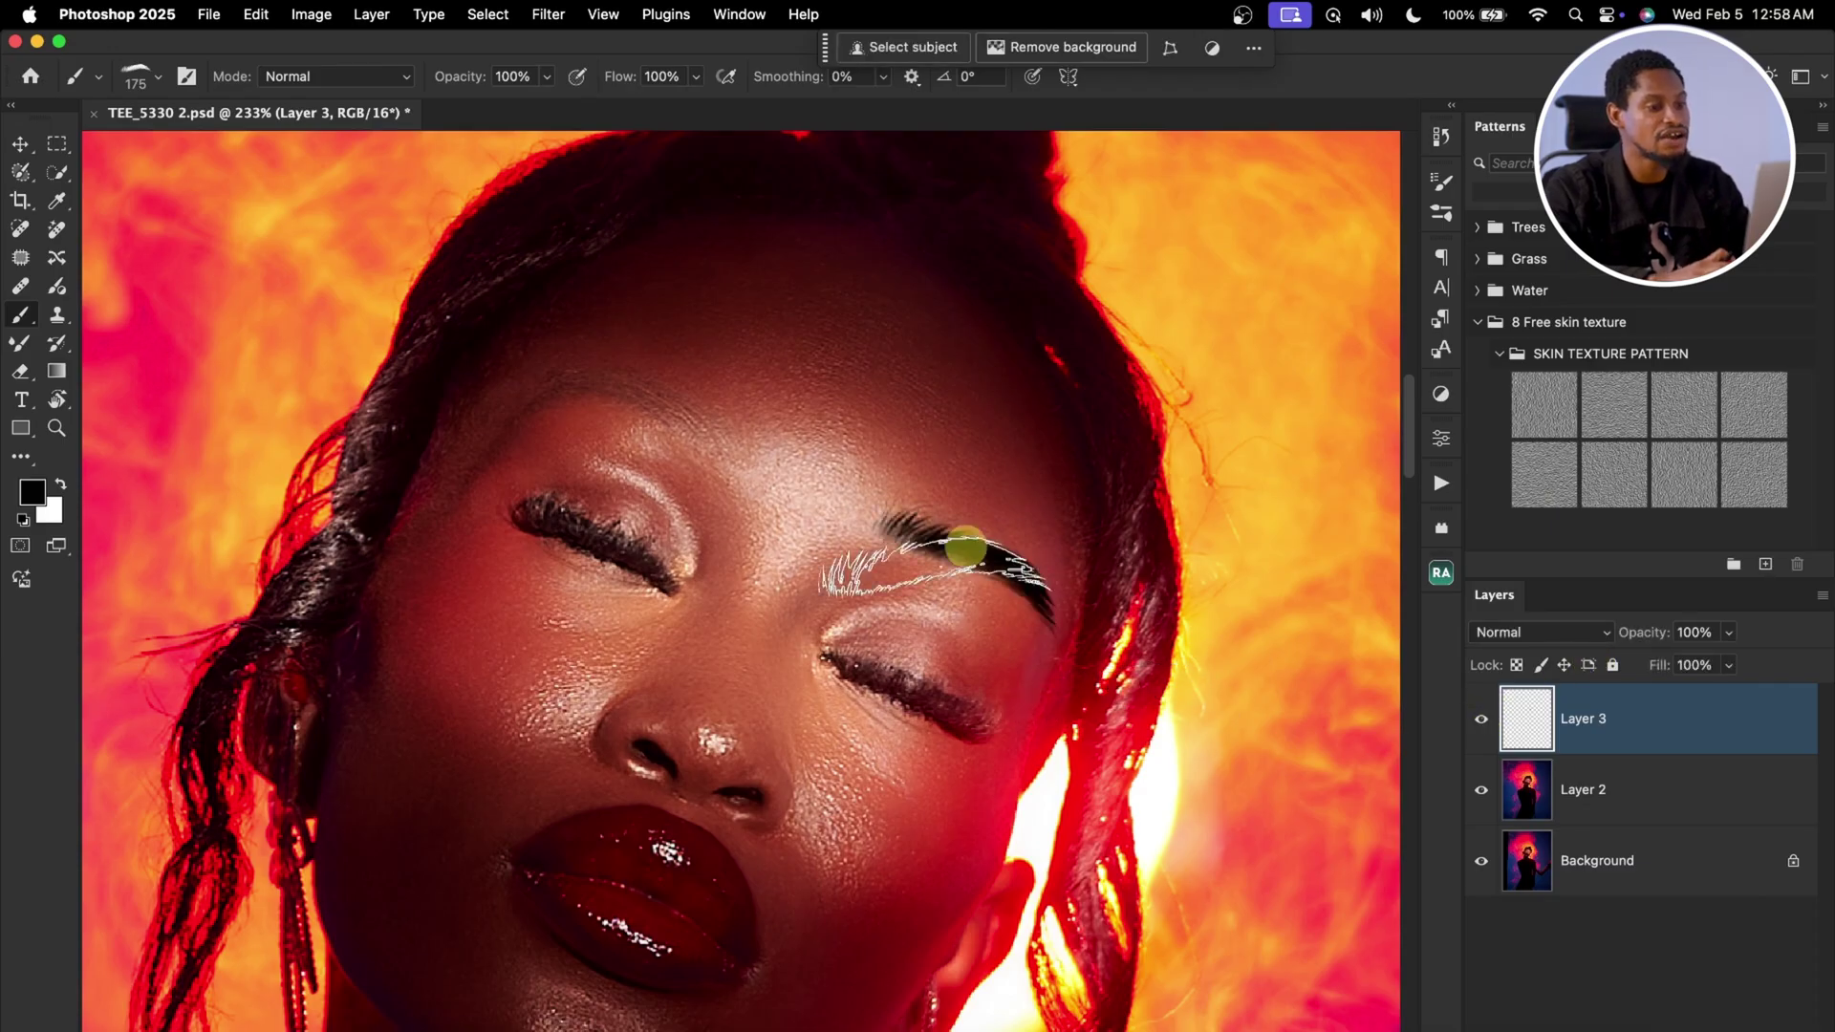
Step: Lower Layer 3's opacity to 50% and toggle its visibility to compare the blended eyebrow
key("z")
left_click_drag(1093, 533, 1014, 538)
key("b")
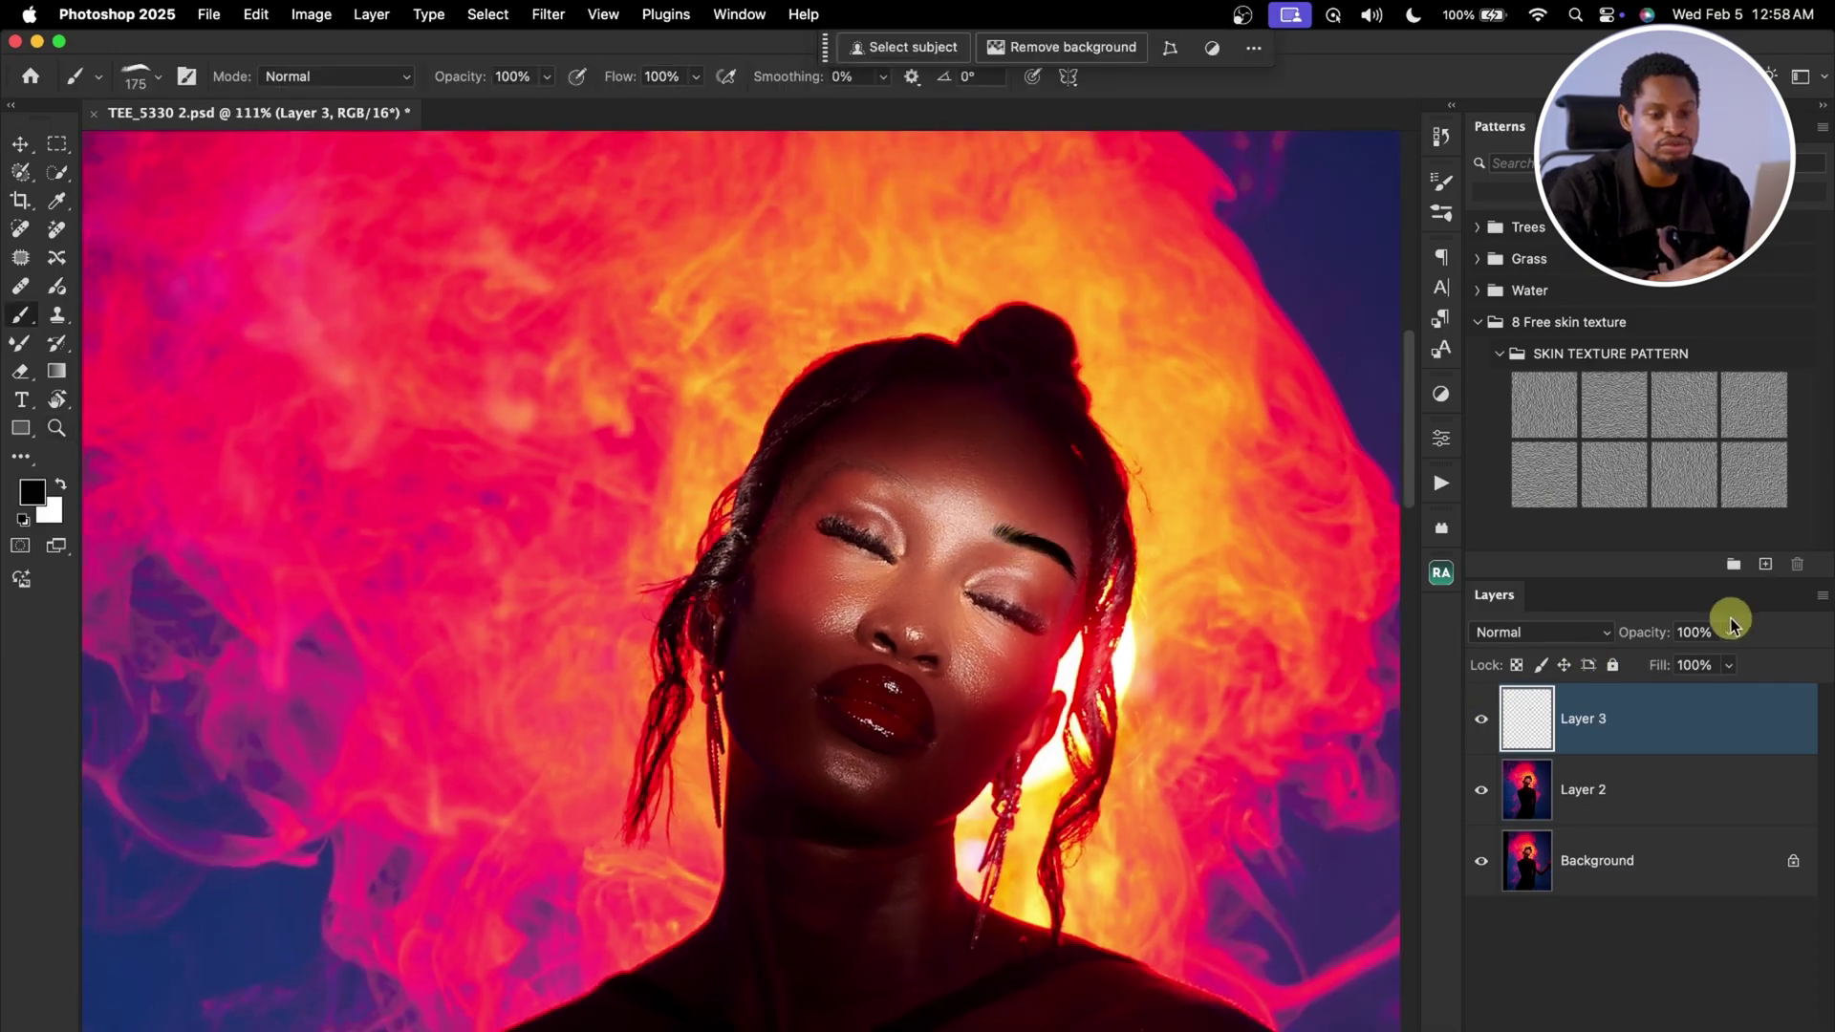
left_click_drag(1713, 661, 1678, 663)
left_click(1480, 721)
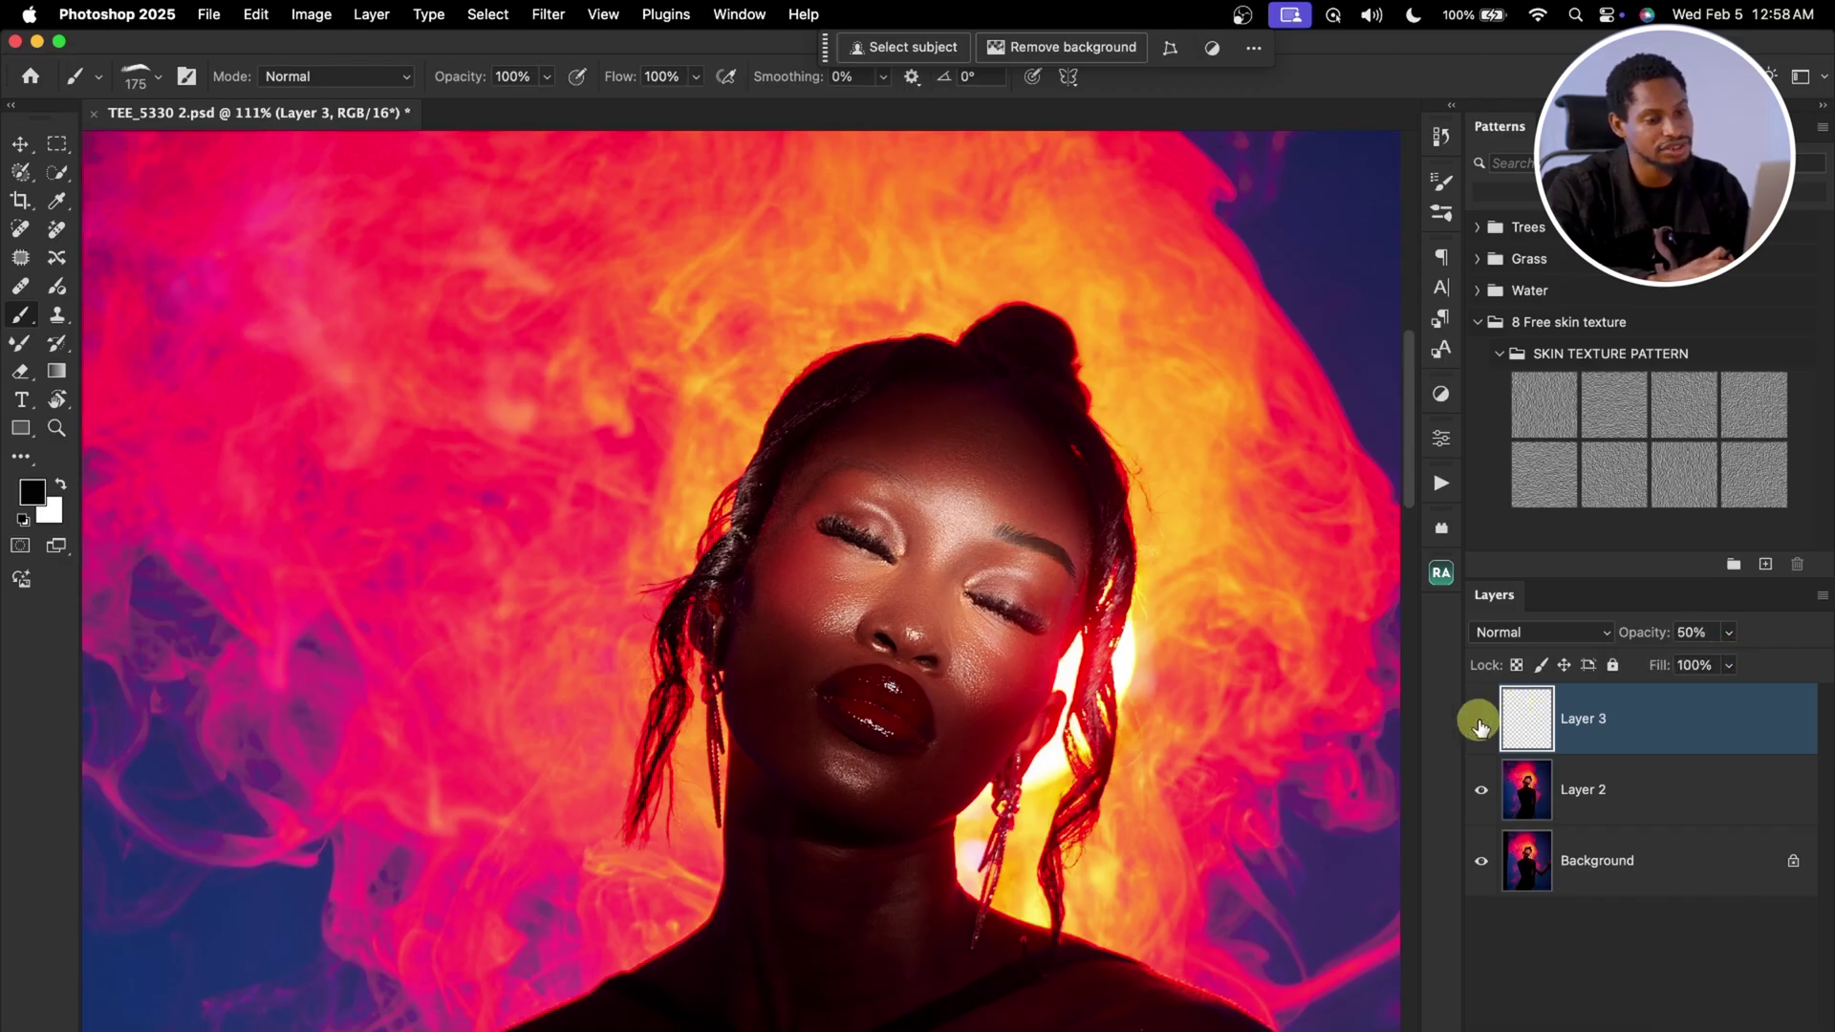
left_click(1480, 721)
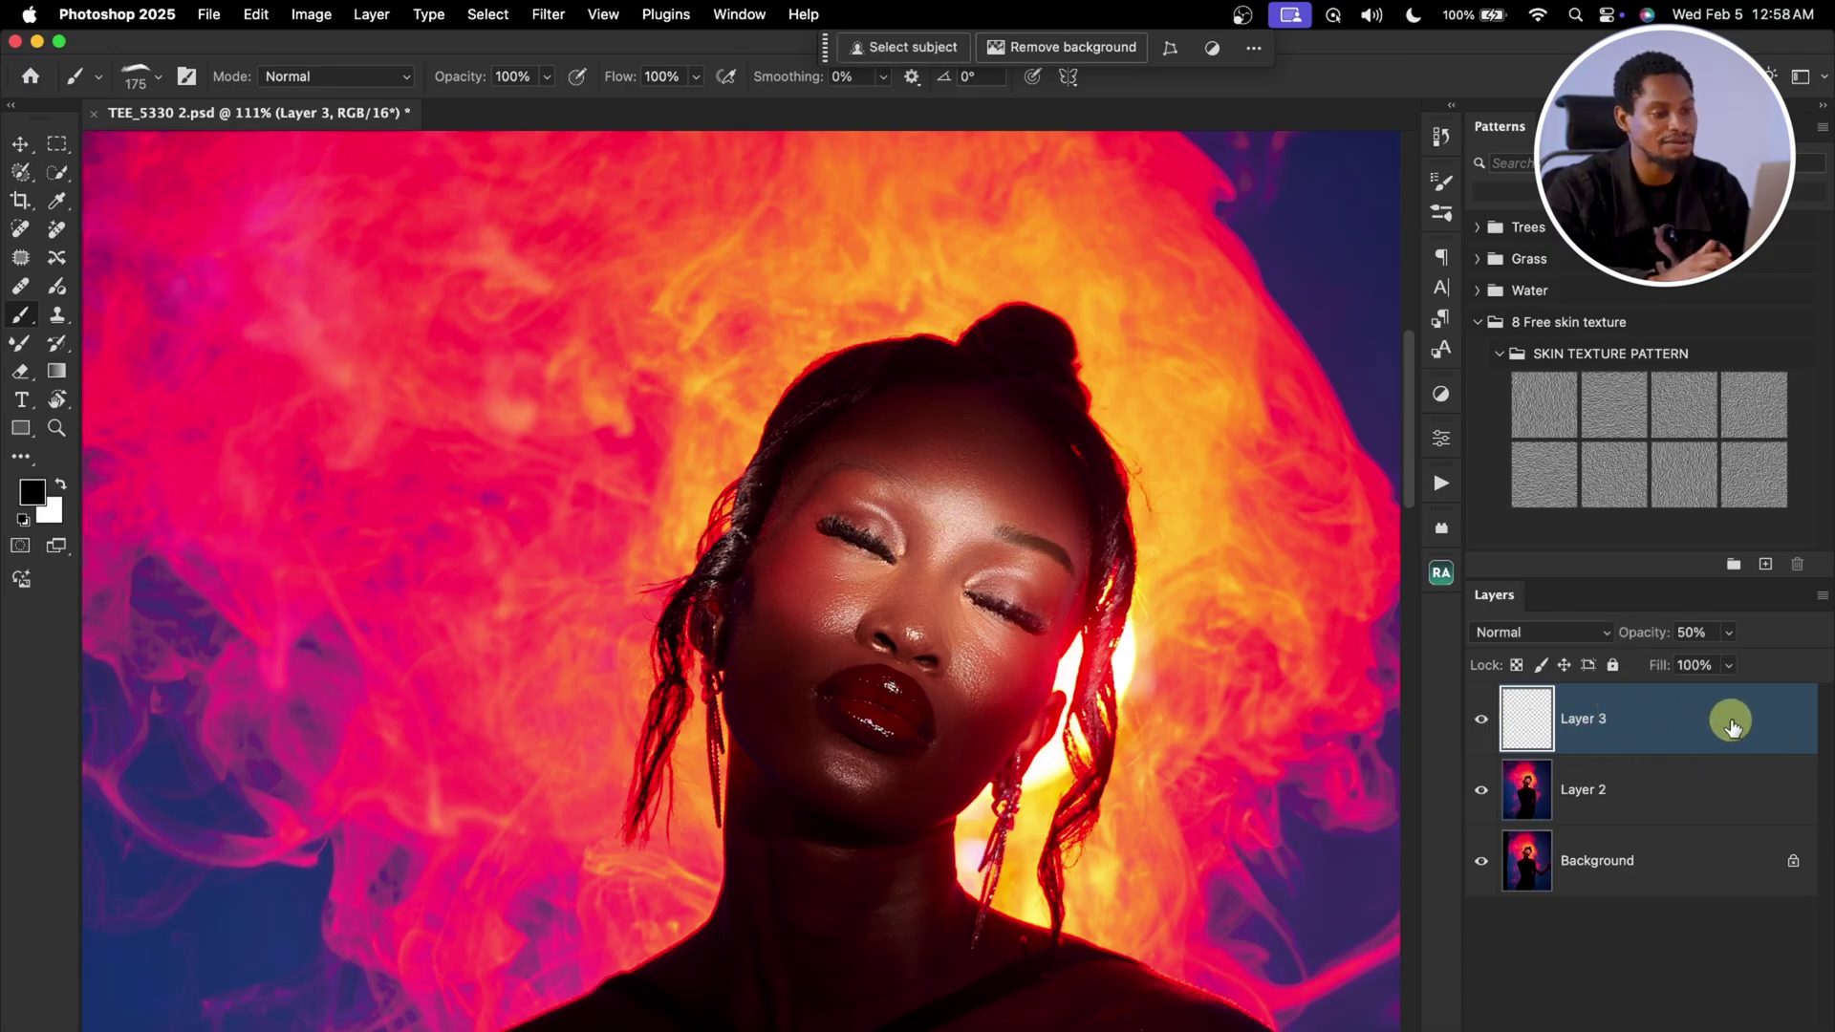
Step: Duplicate Layer 3 and move the copied eyebrow over the opposite eye's brow
key("super+j")
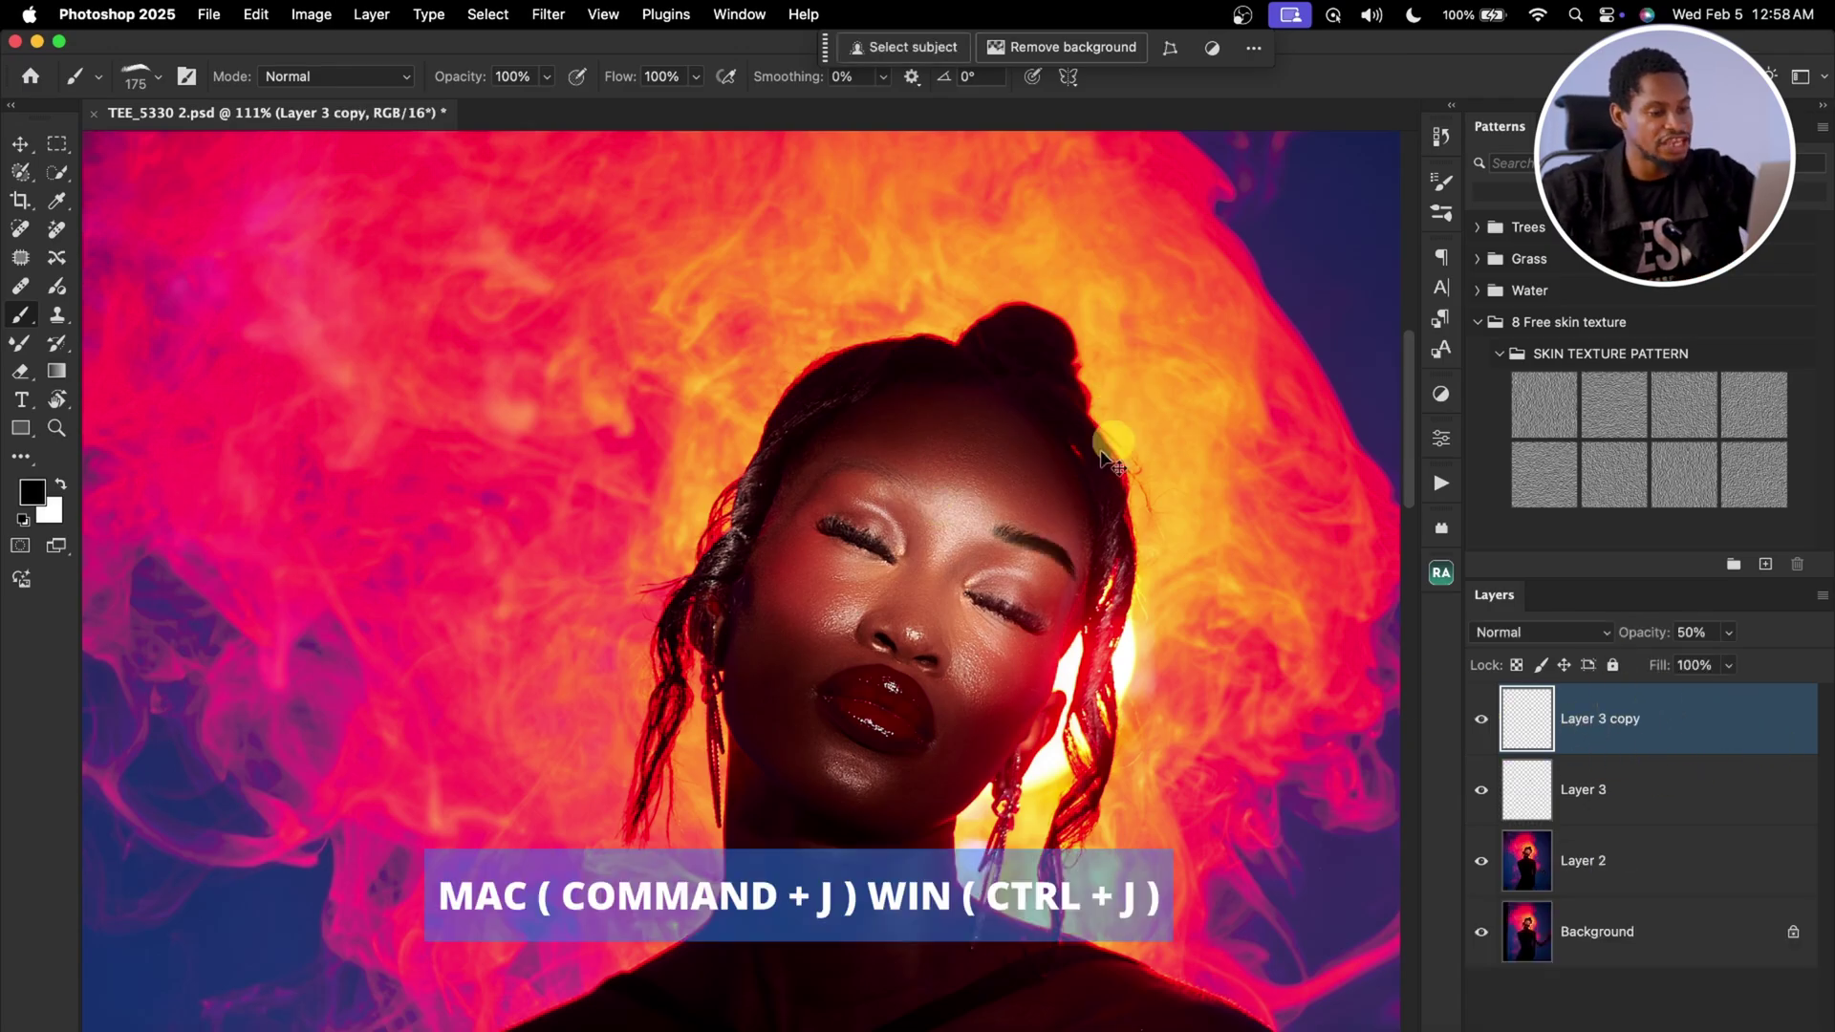
key("super+t")
left_click_drag(1063, 541, 895, 468)
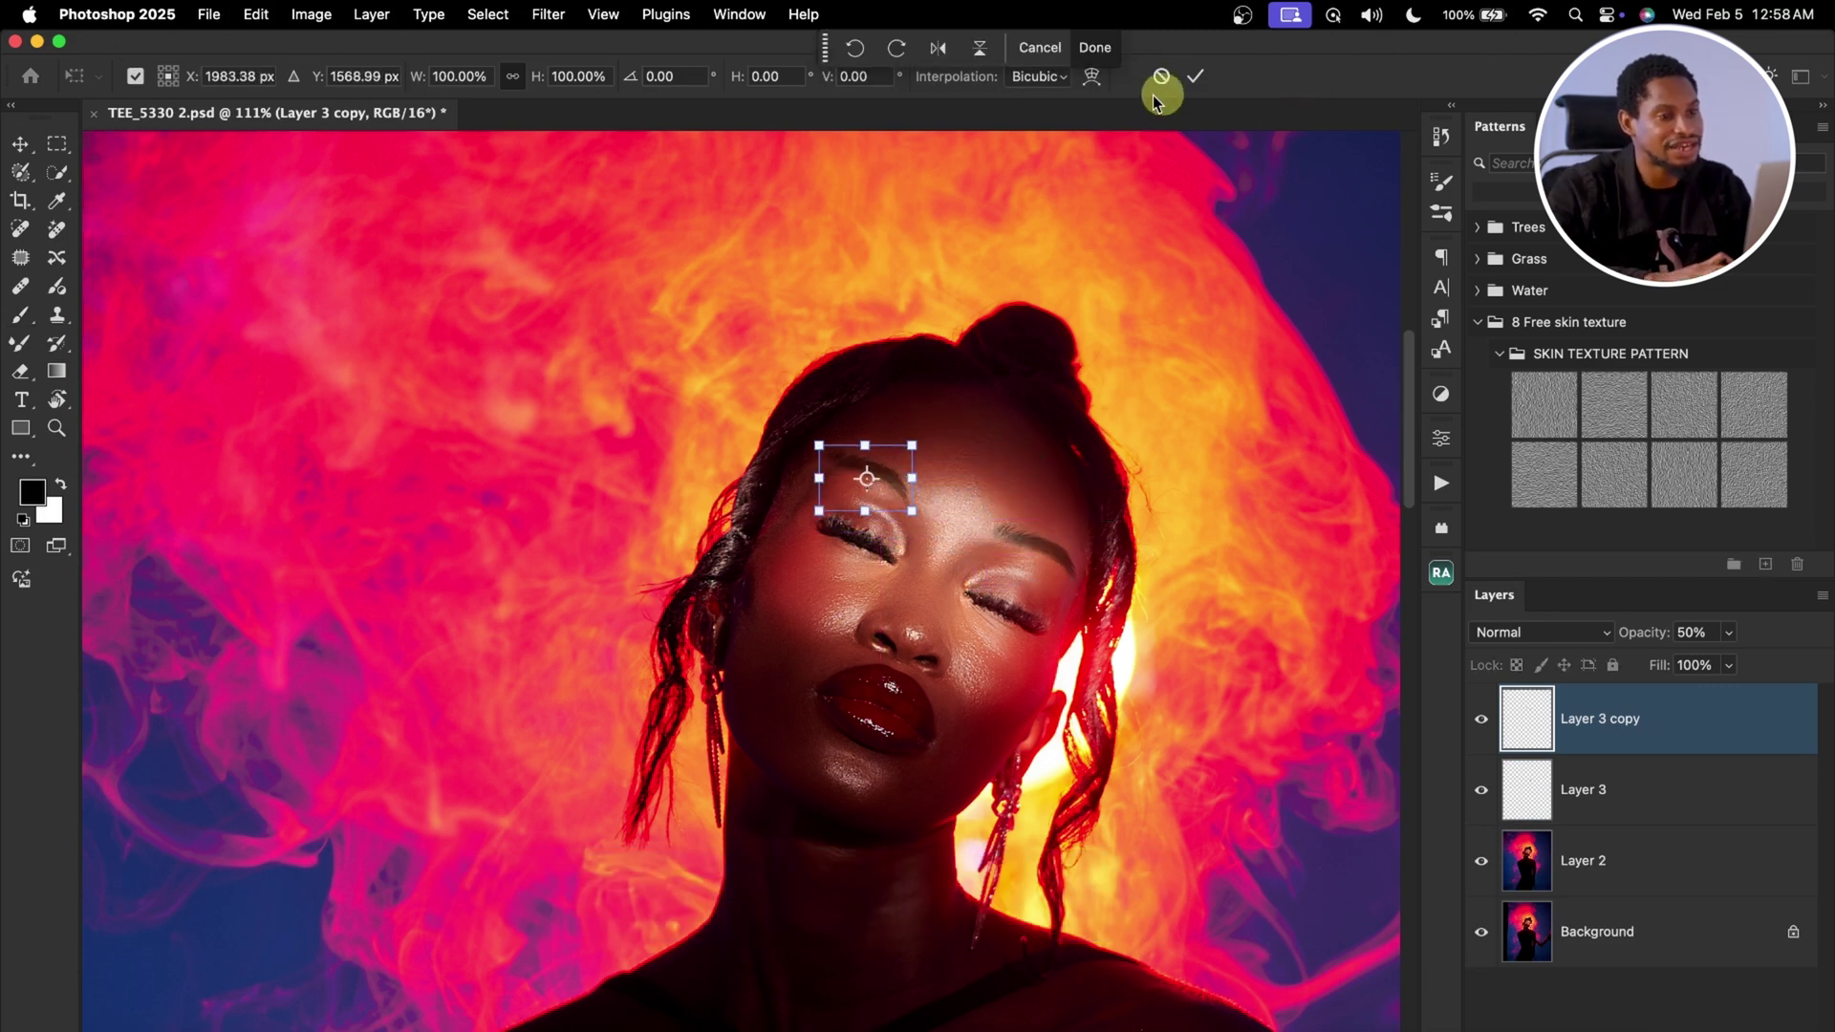
left_click(1192, 80)
key("z")
mouse_move(860, 484)
left_mouse_down()
mouse_move(999, 479)
mouse_move(954, 475)
left_mouse_up()
key("b")
mouse_move(843, 535)
left_mouse_down()
mouse_move(917, 541)
mouse_move(975, 606)
mouse_move(920, 626)
left_mouse_up()
key("super+t")
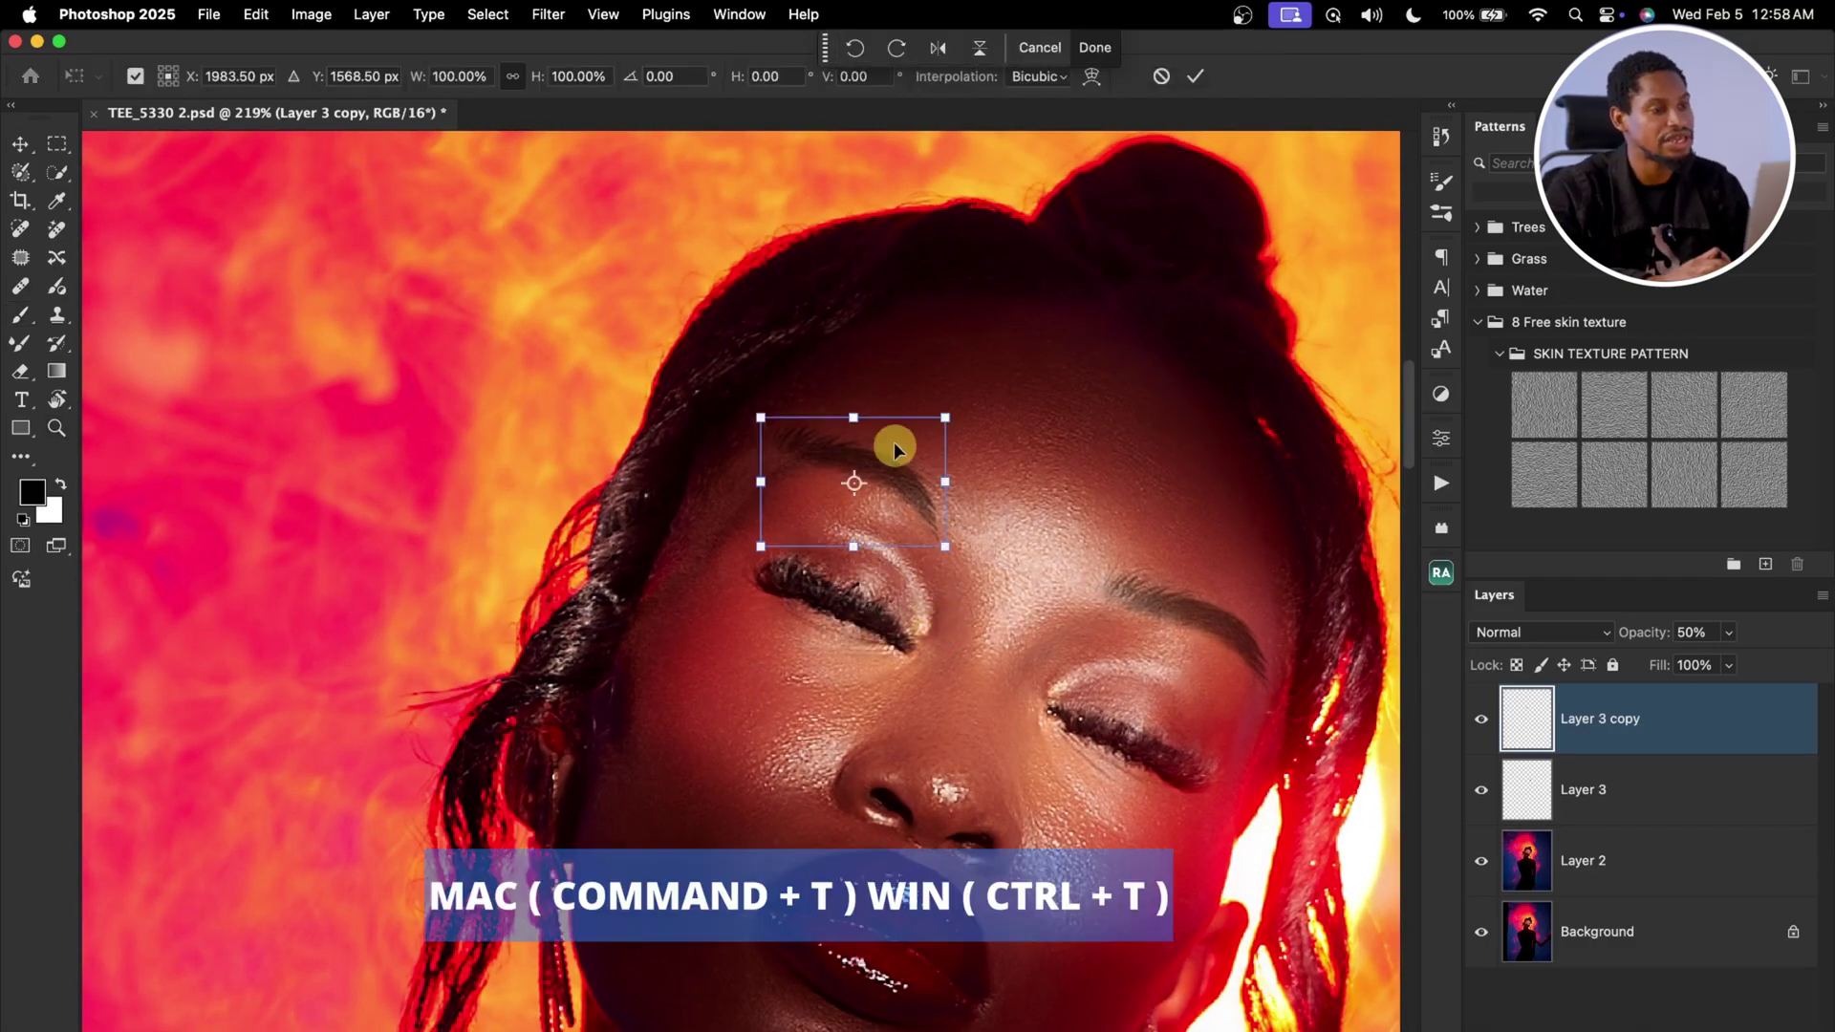
left_click(940, 50)
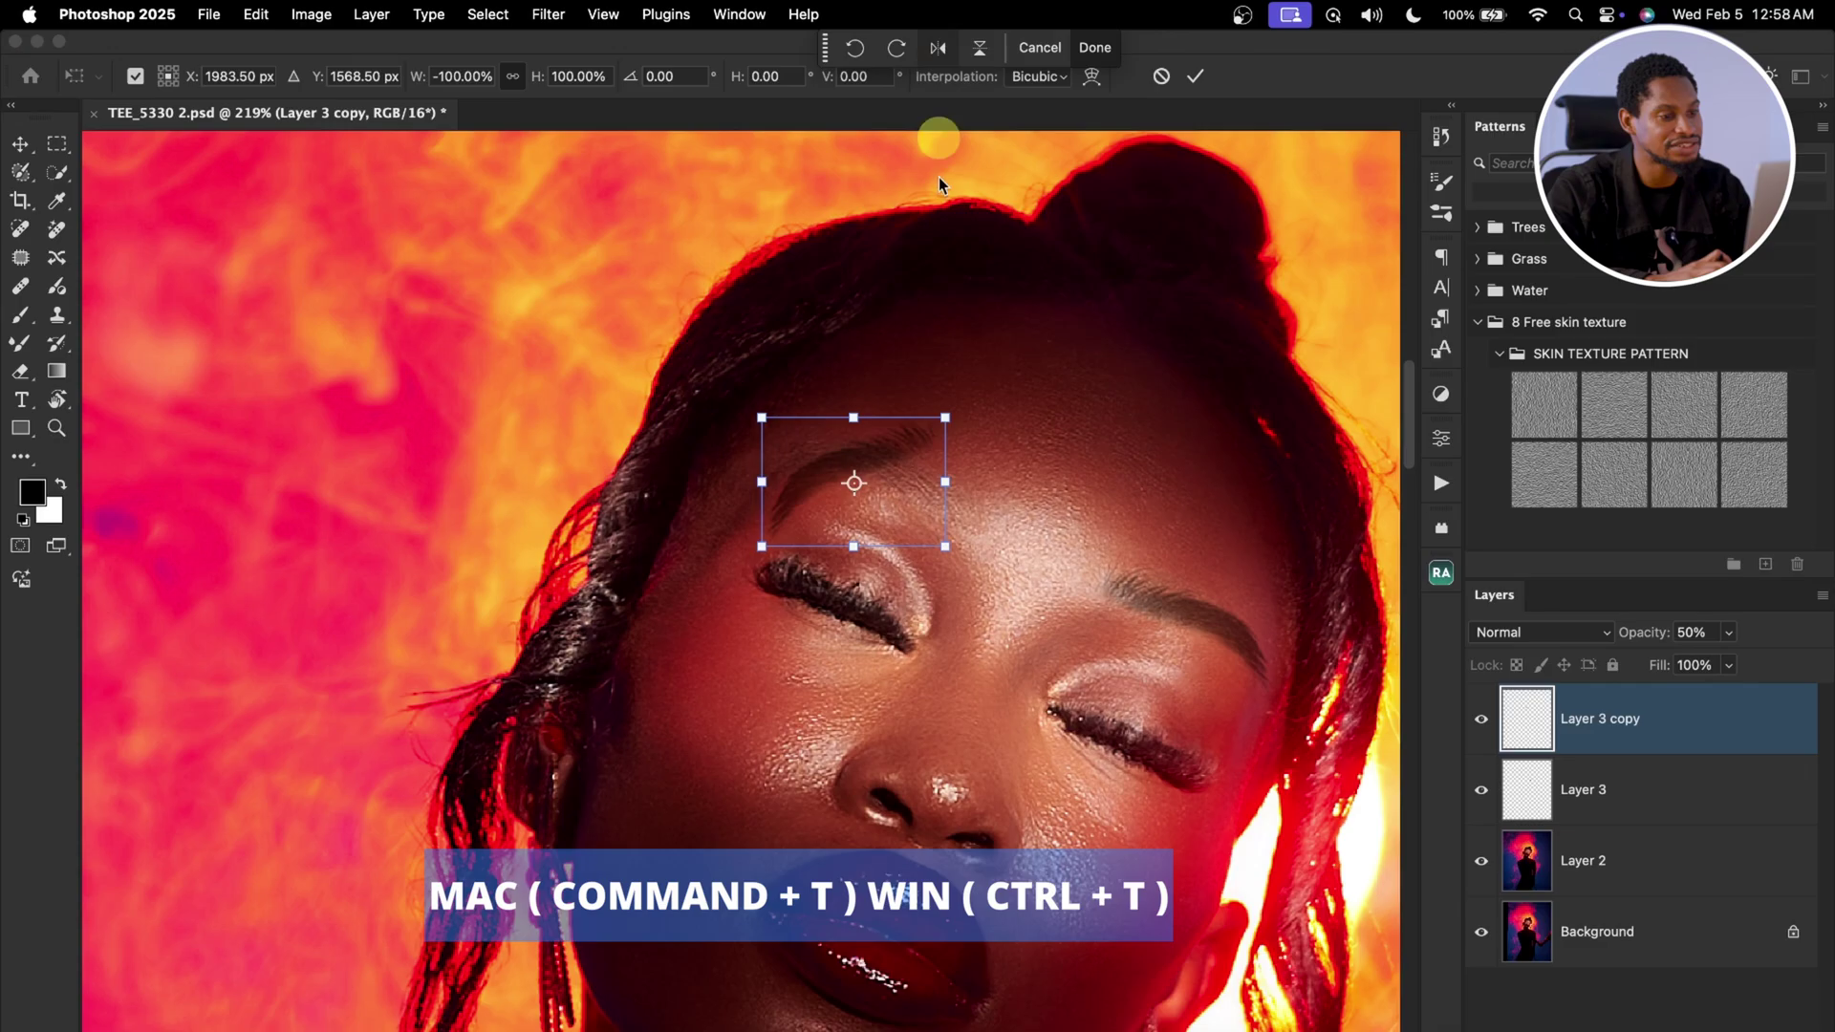
left_click_drag(974, 379, 985, 498)
left_click(1037, 47)
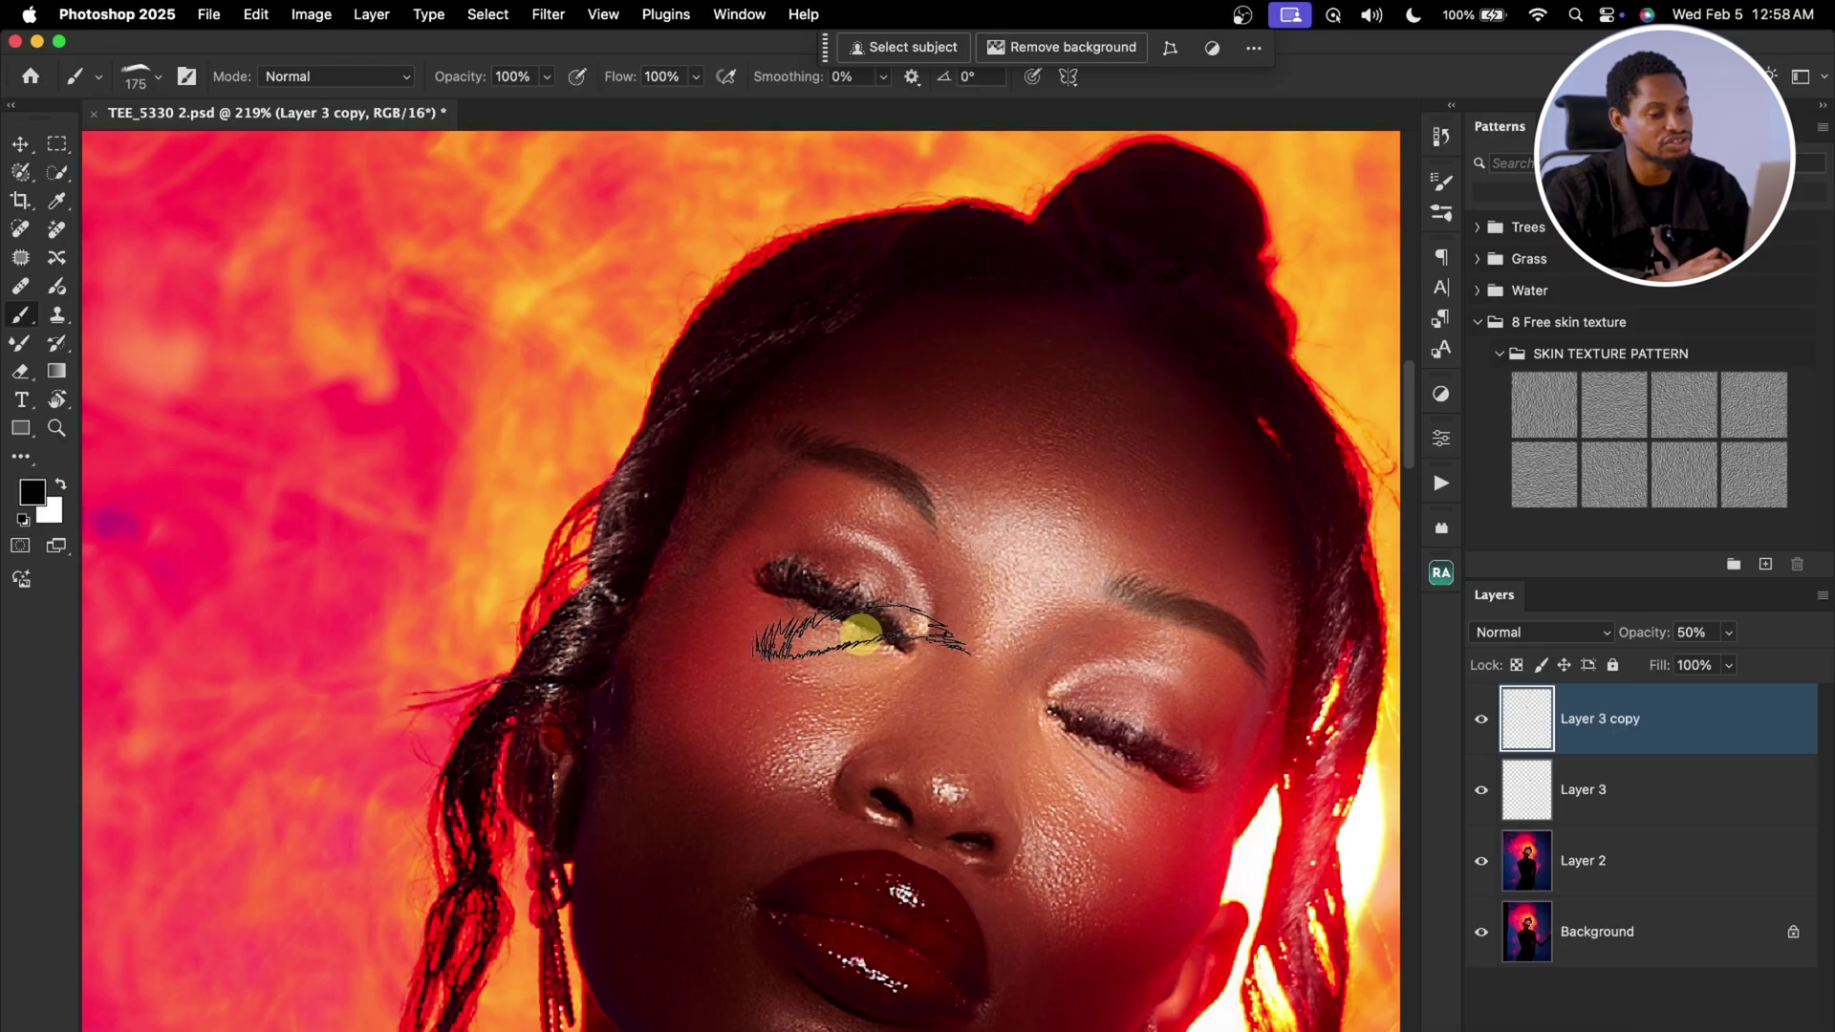
Step: Flip the copied eyebrow horizontally with Free Transform and rotate it to follow the brow line above the eye
key("super+t")
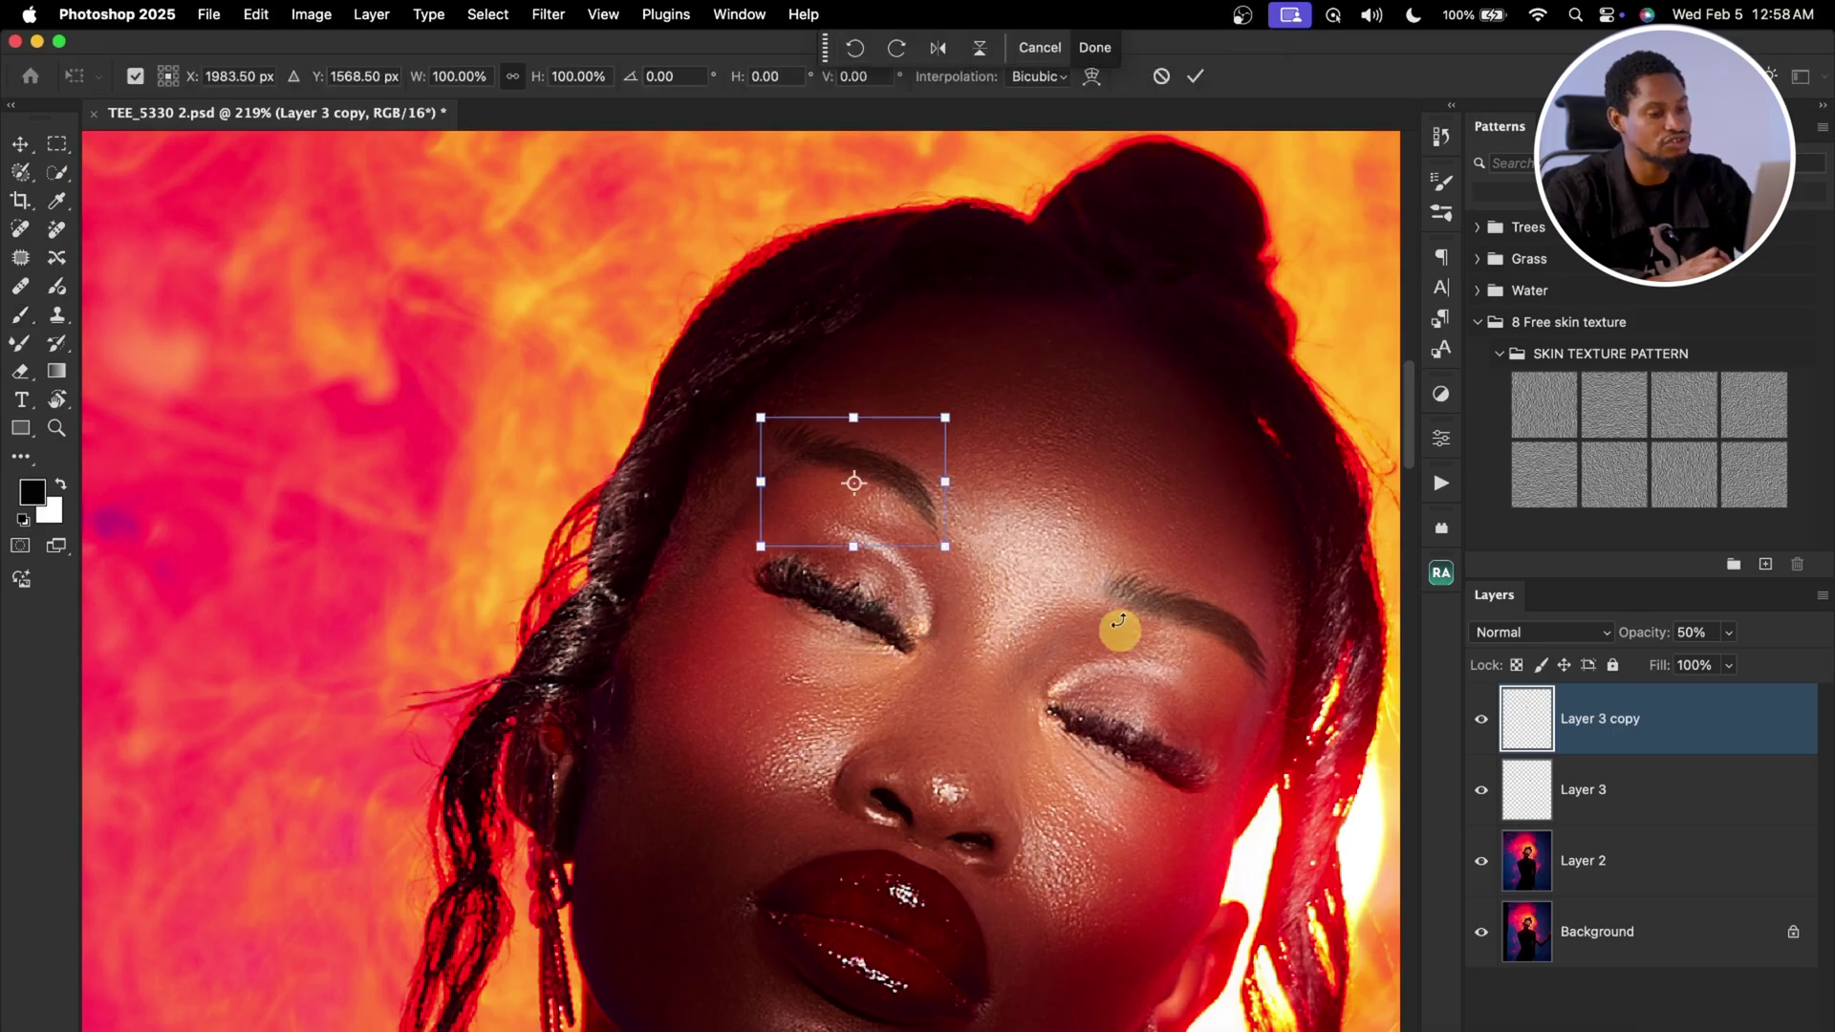
right_click(915, 489)
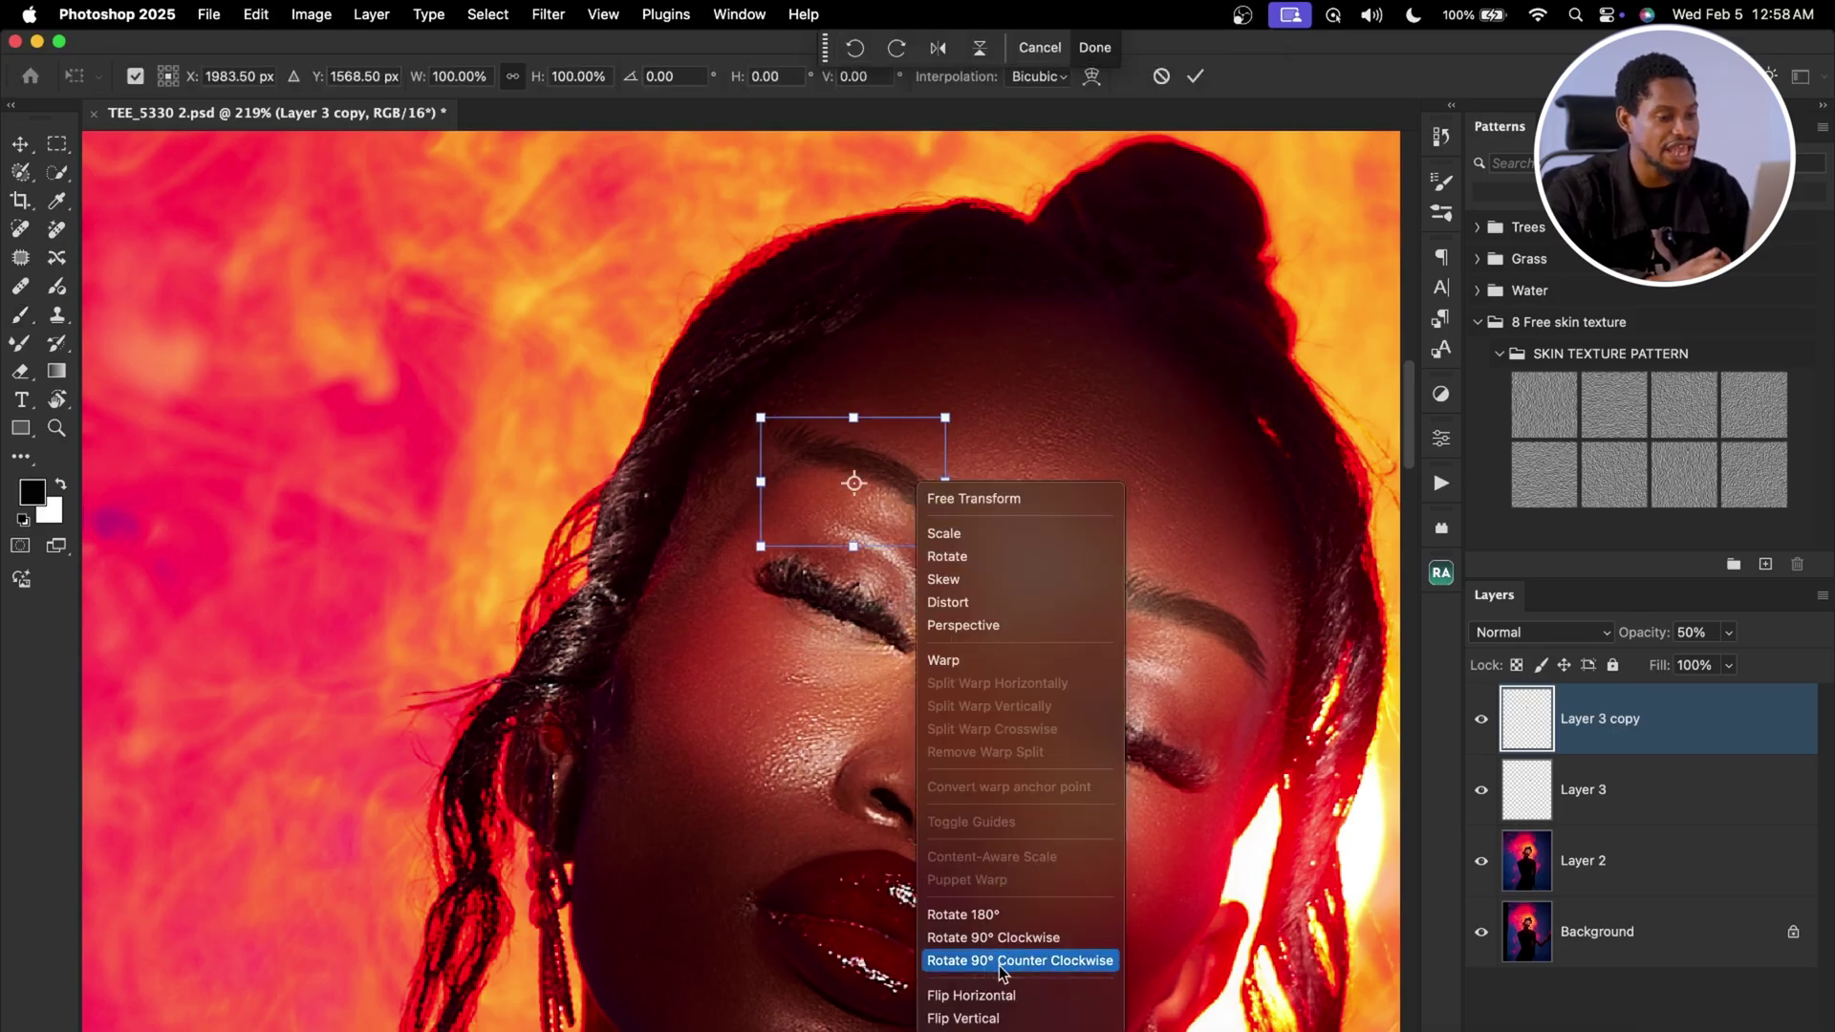
left_click(1015, 996)
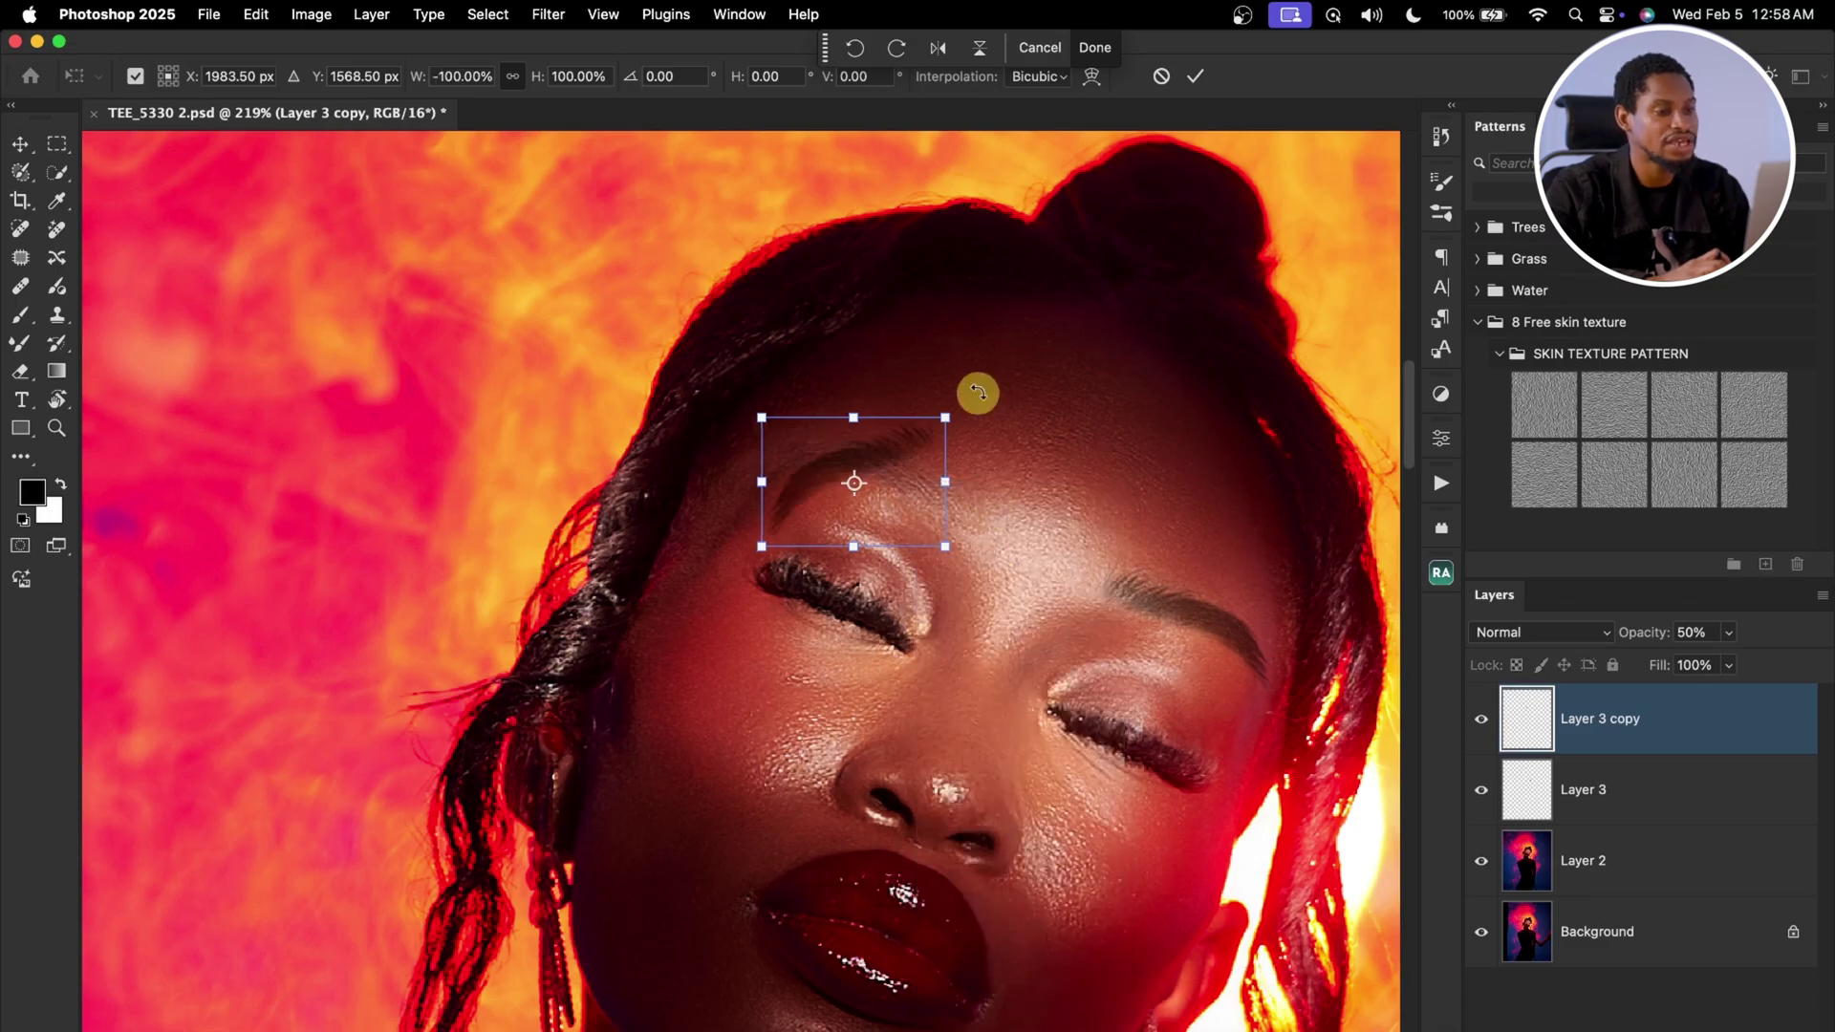
left_click_drag(978, 393, 913, 508)
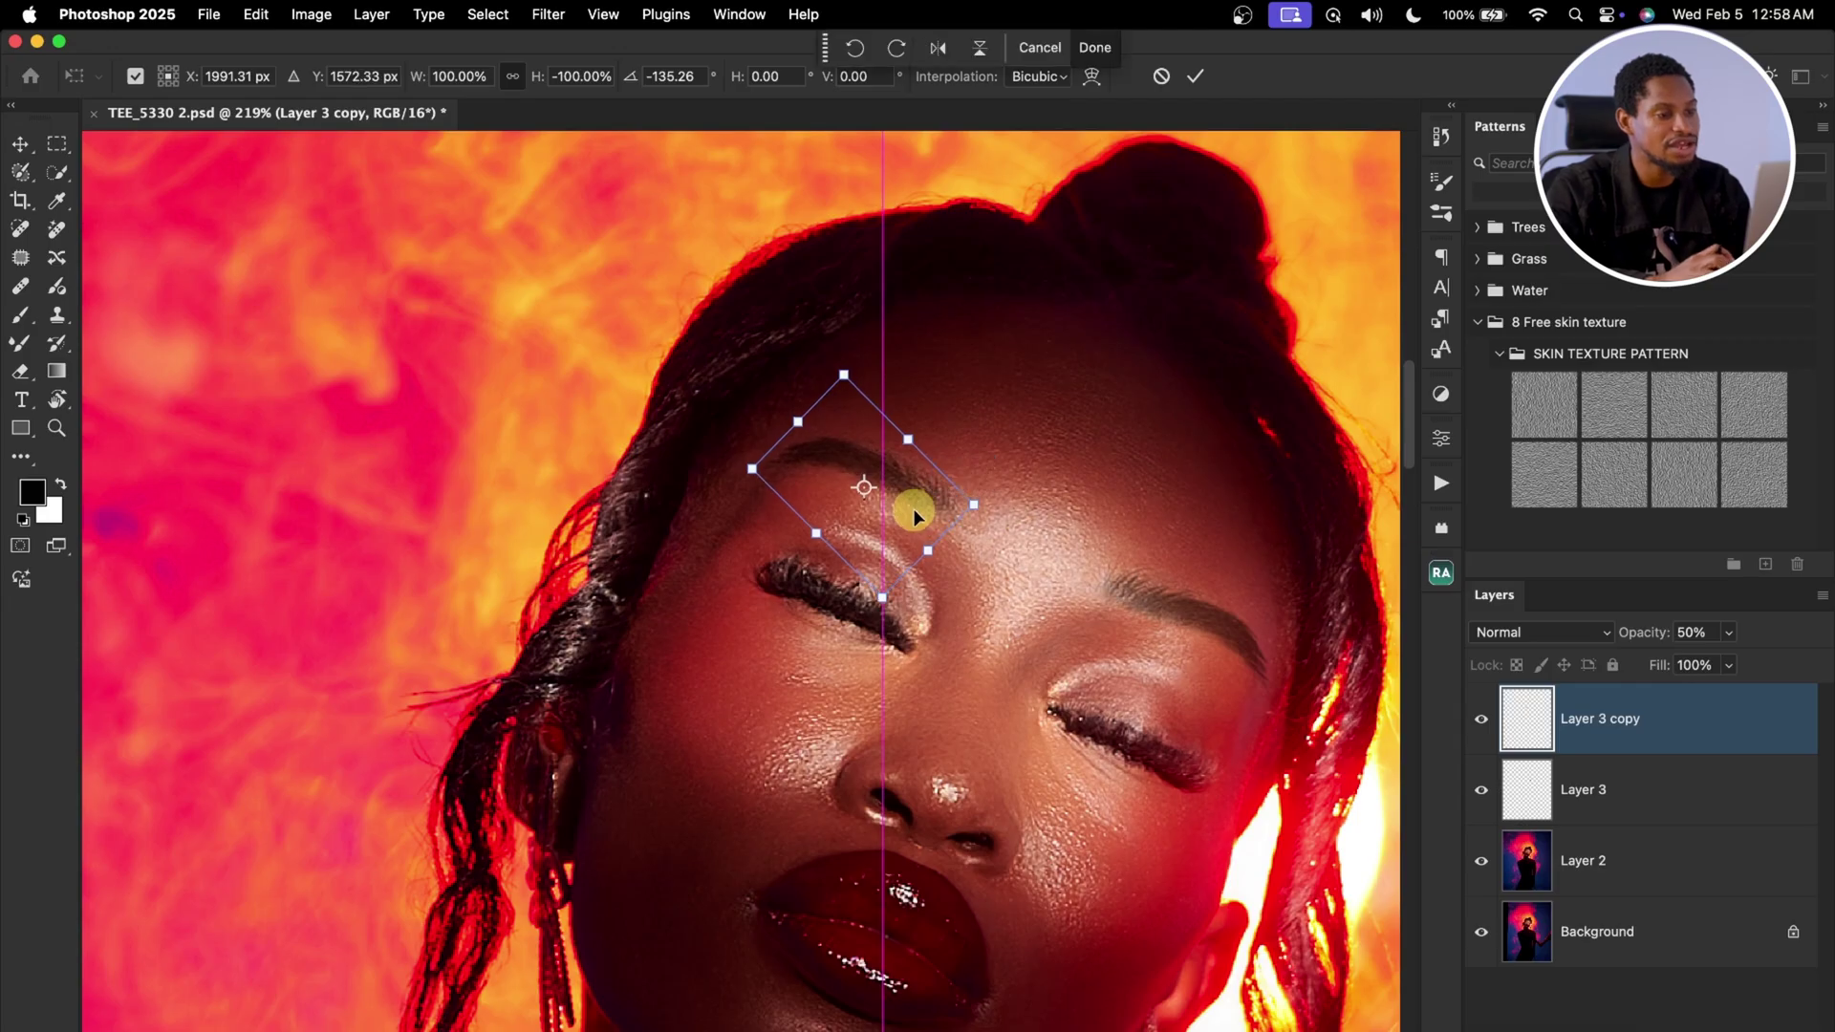
Step: Use the Perspective transform to shift the copied eyebrow's outer end slightly downward and outward
right_click(914, 509)
left_click(987, 646)
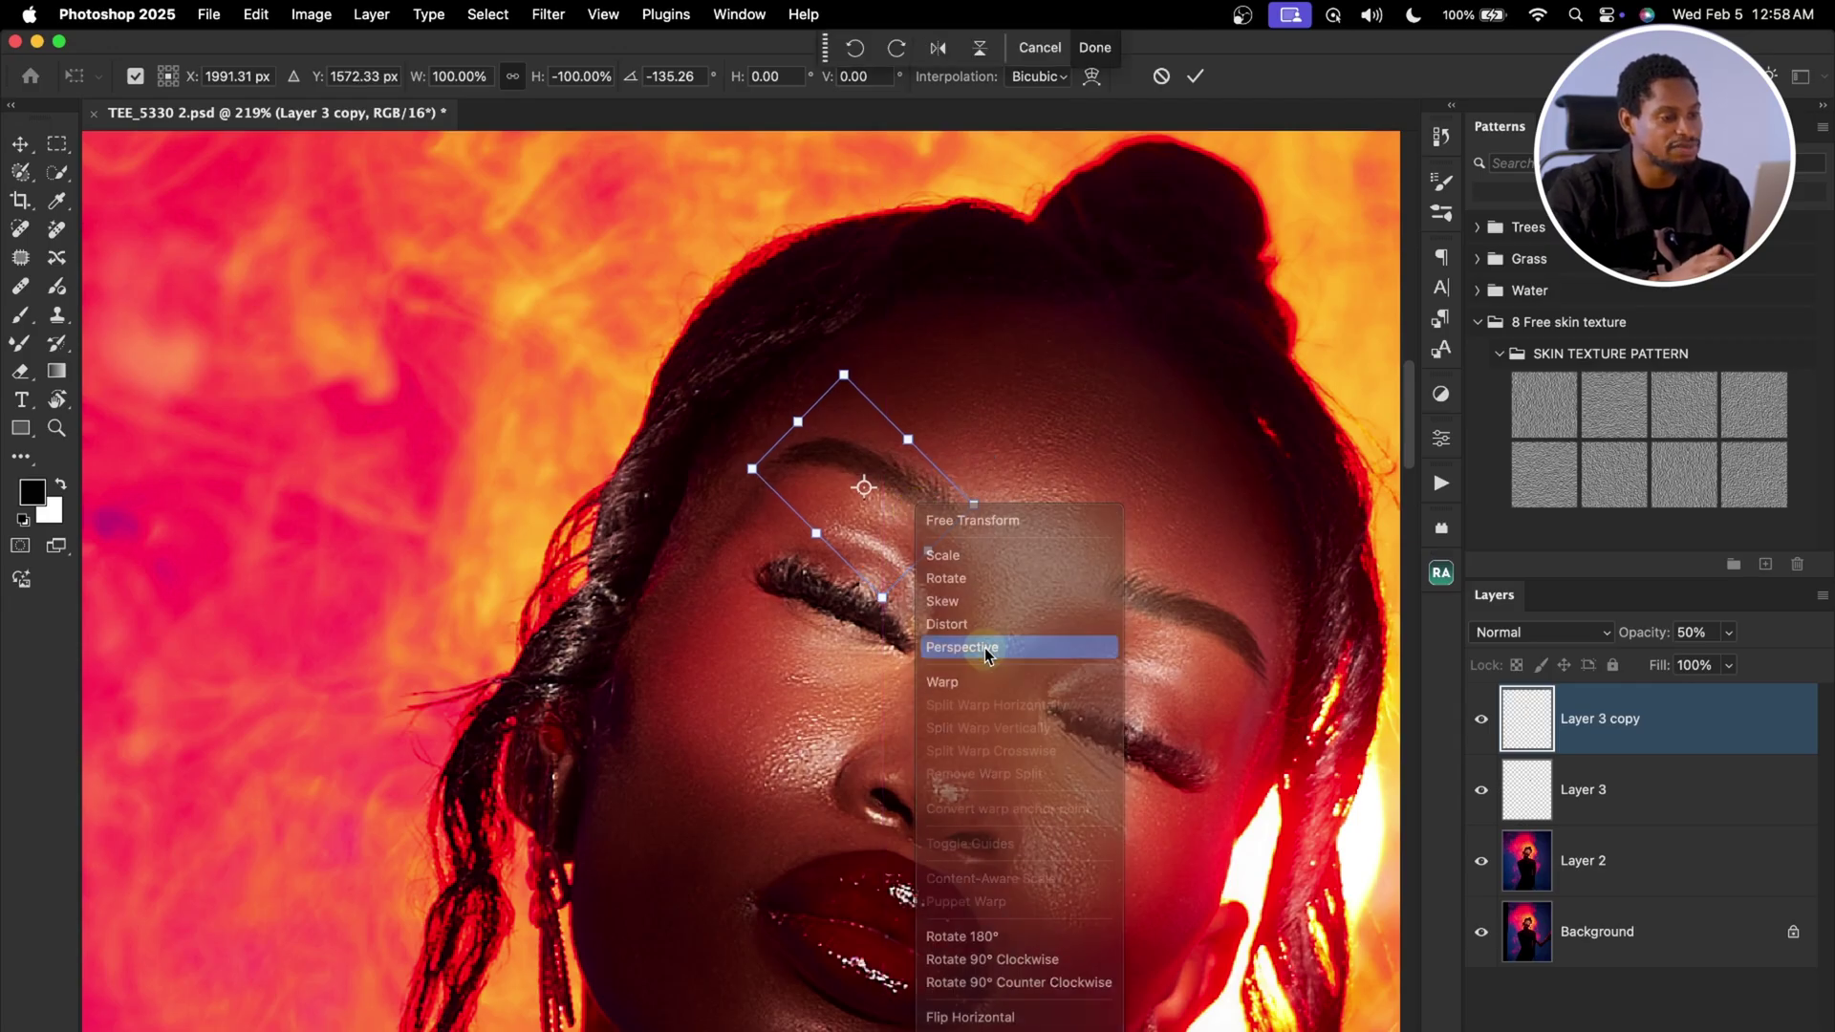
mouse_move(799, 424)
left_mouse_down()
mouse_move(803, 451)
mouse_move(787, 433)
left_mouse_up()
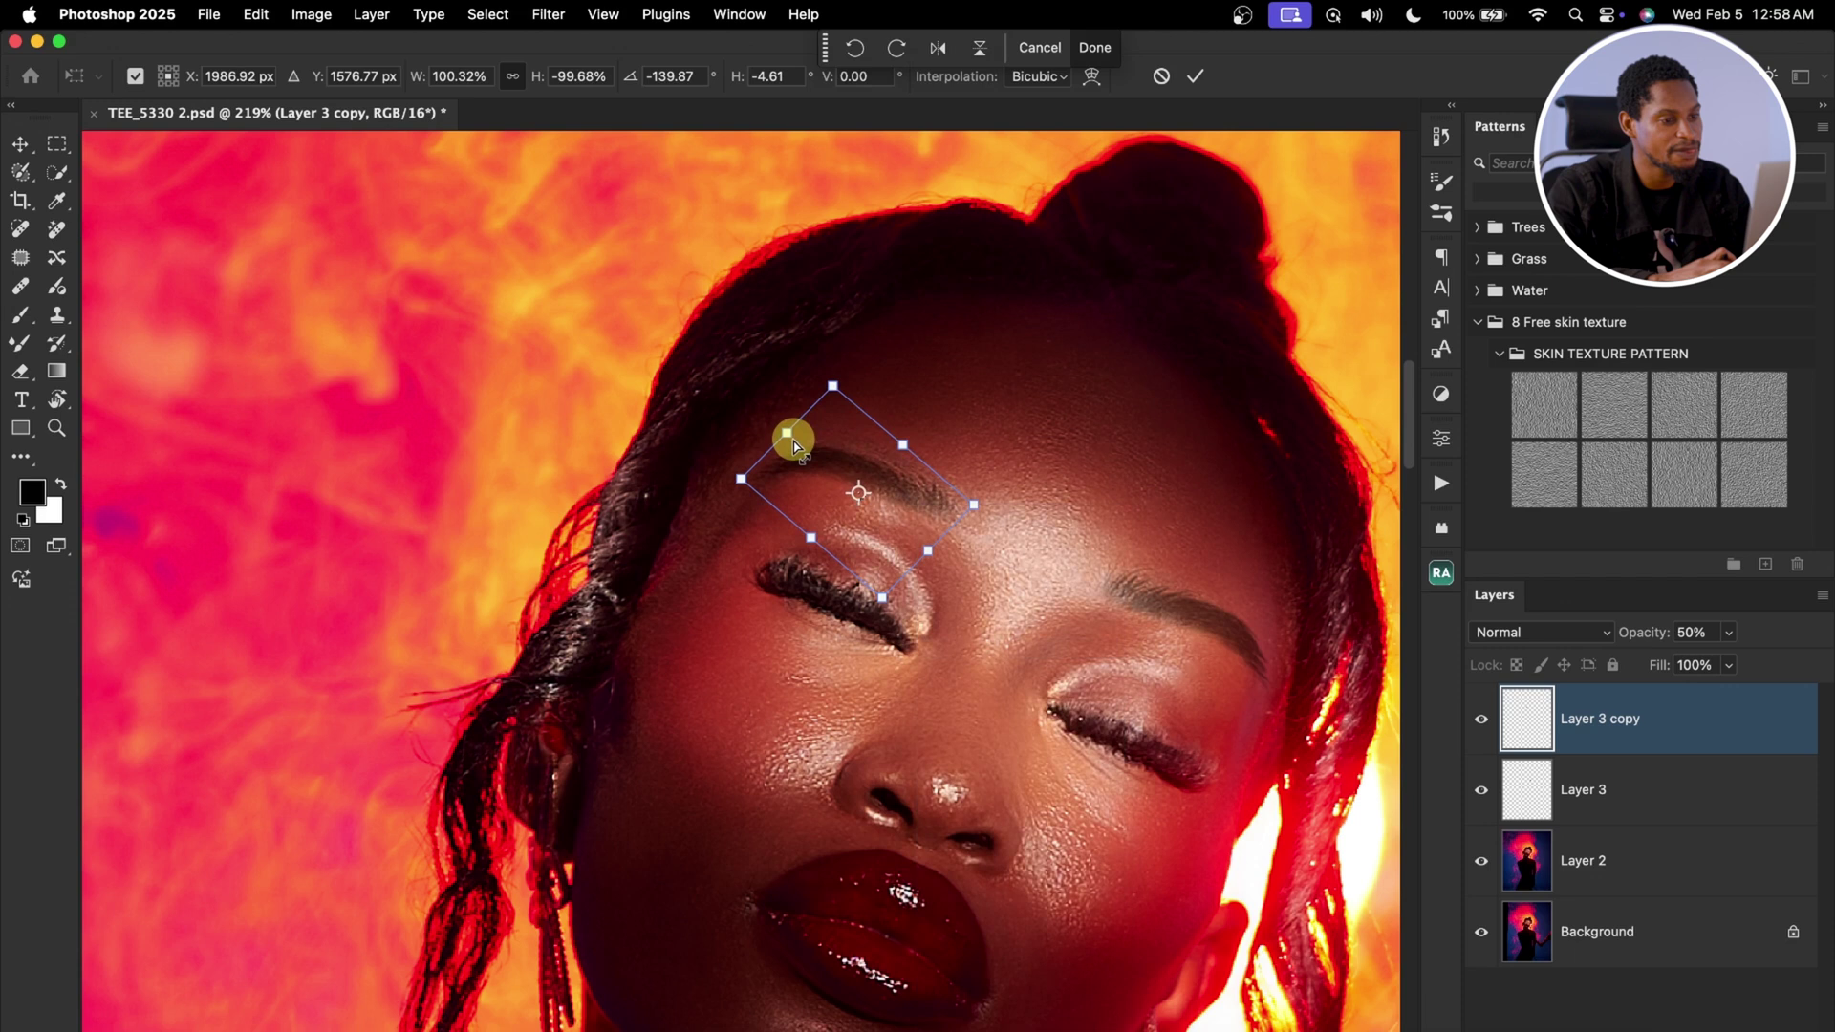
Step: Warp the copied eyebrow's arch very slightly downward and apply the transform
right_click(915, 507)
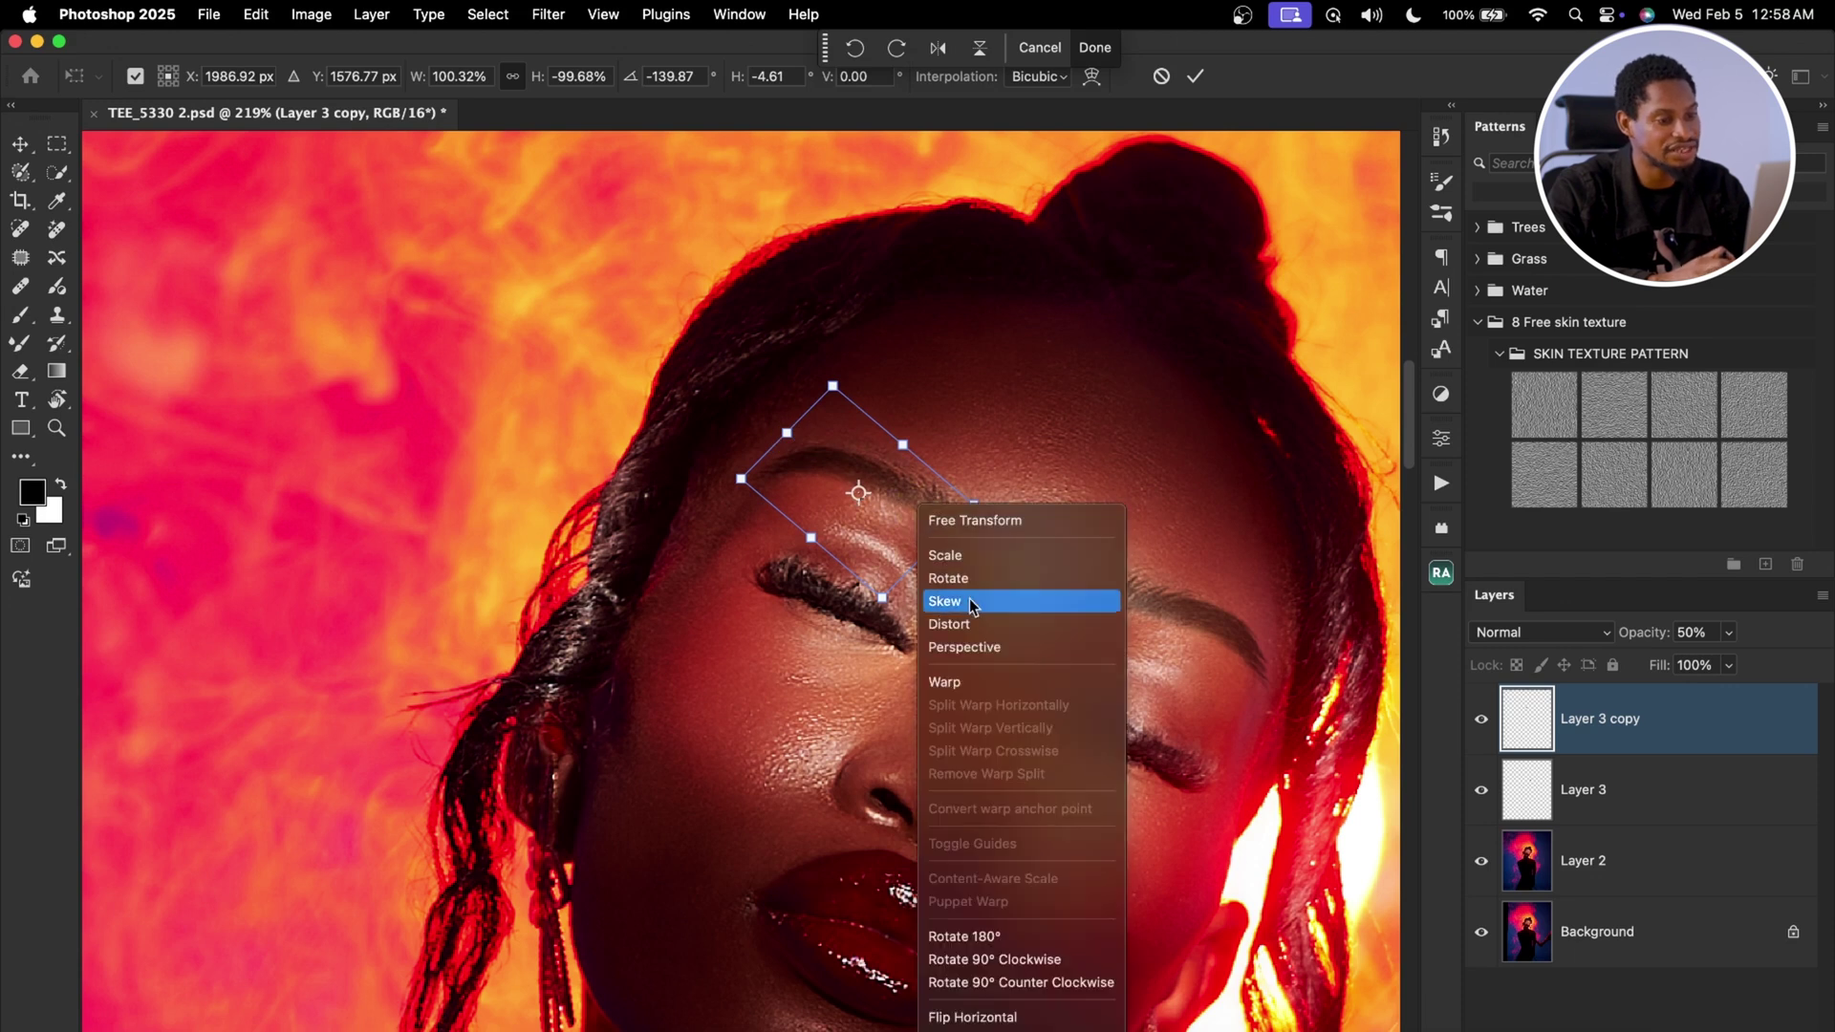
left_click(961, 682)
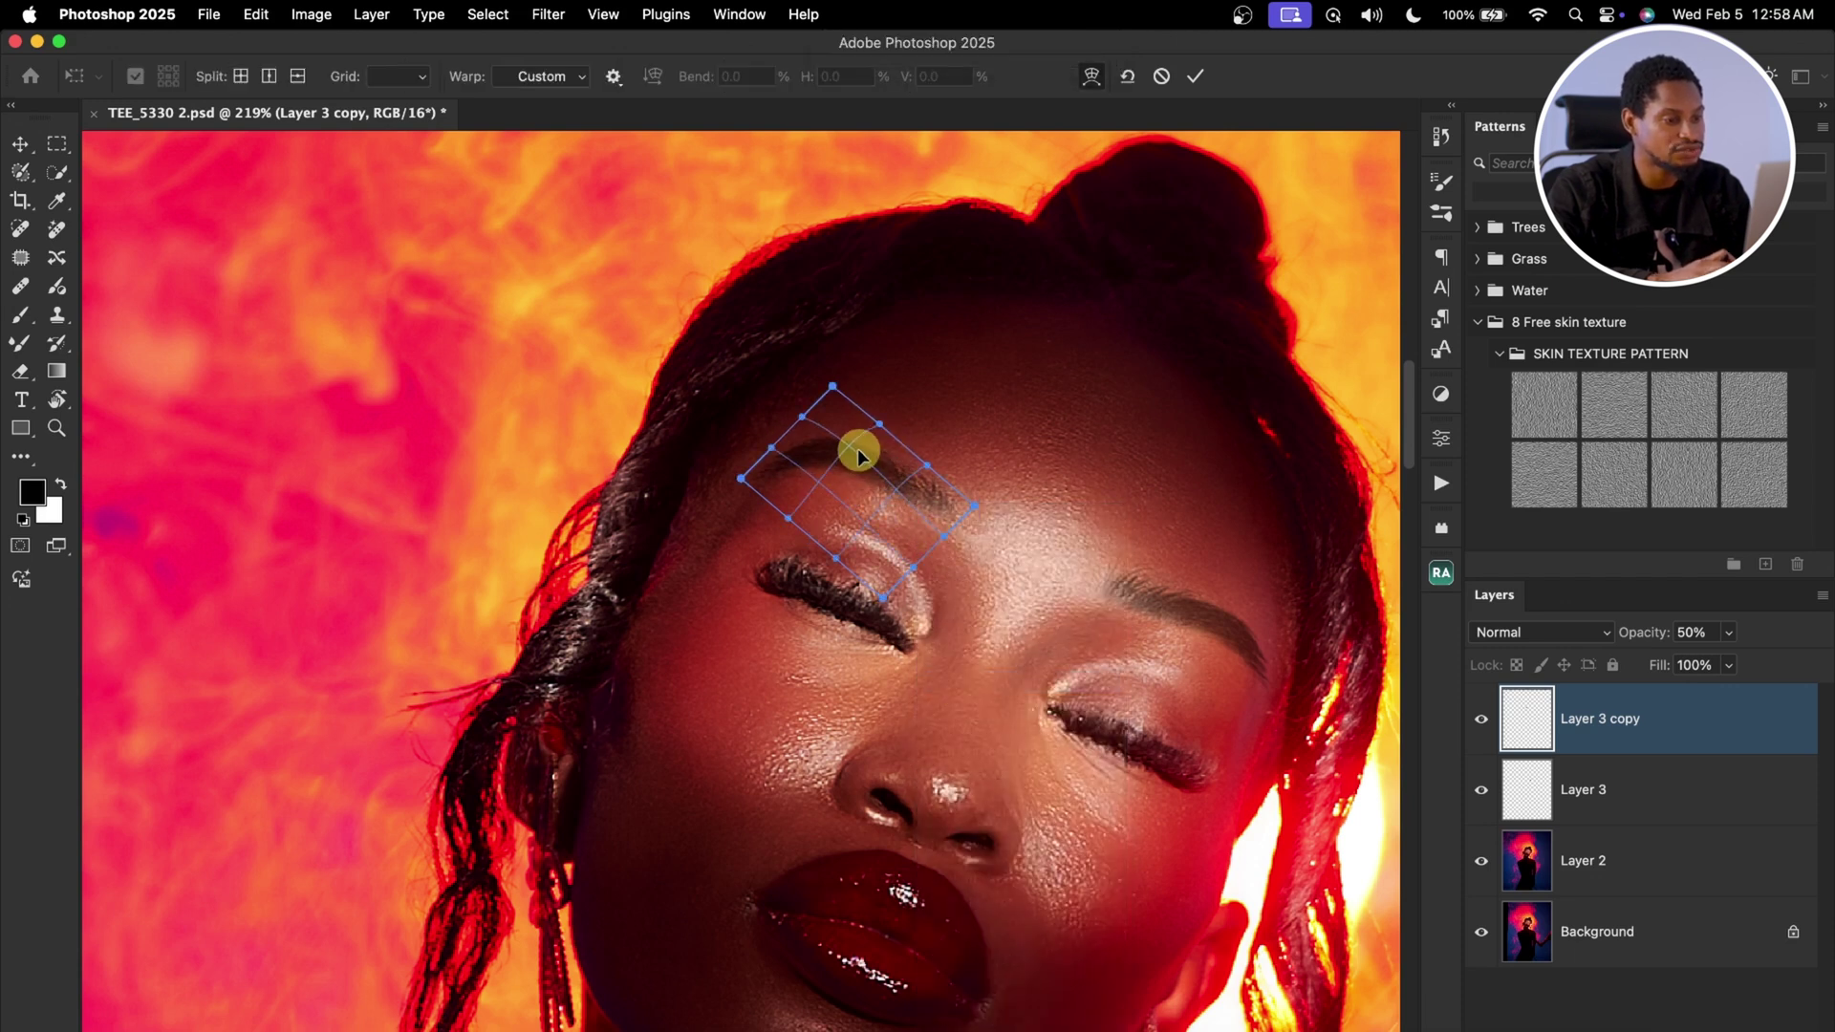
left_click_drag(859, 455, 860, 462)
left_click(1194, 75)
key("b")
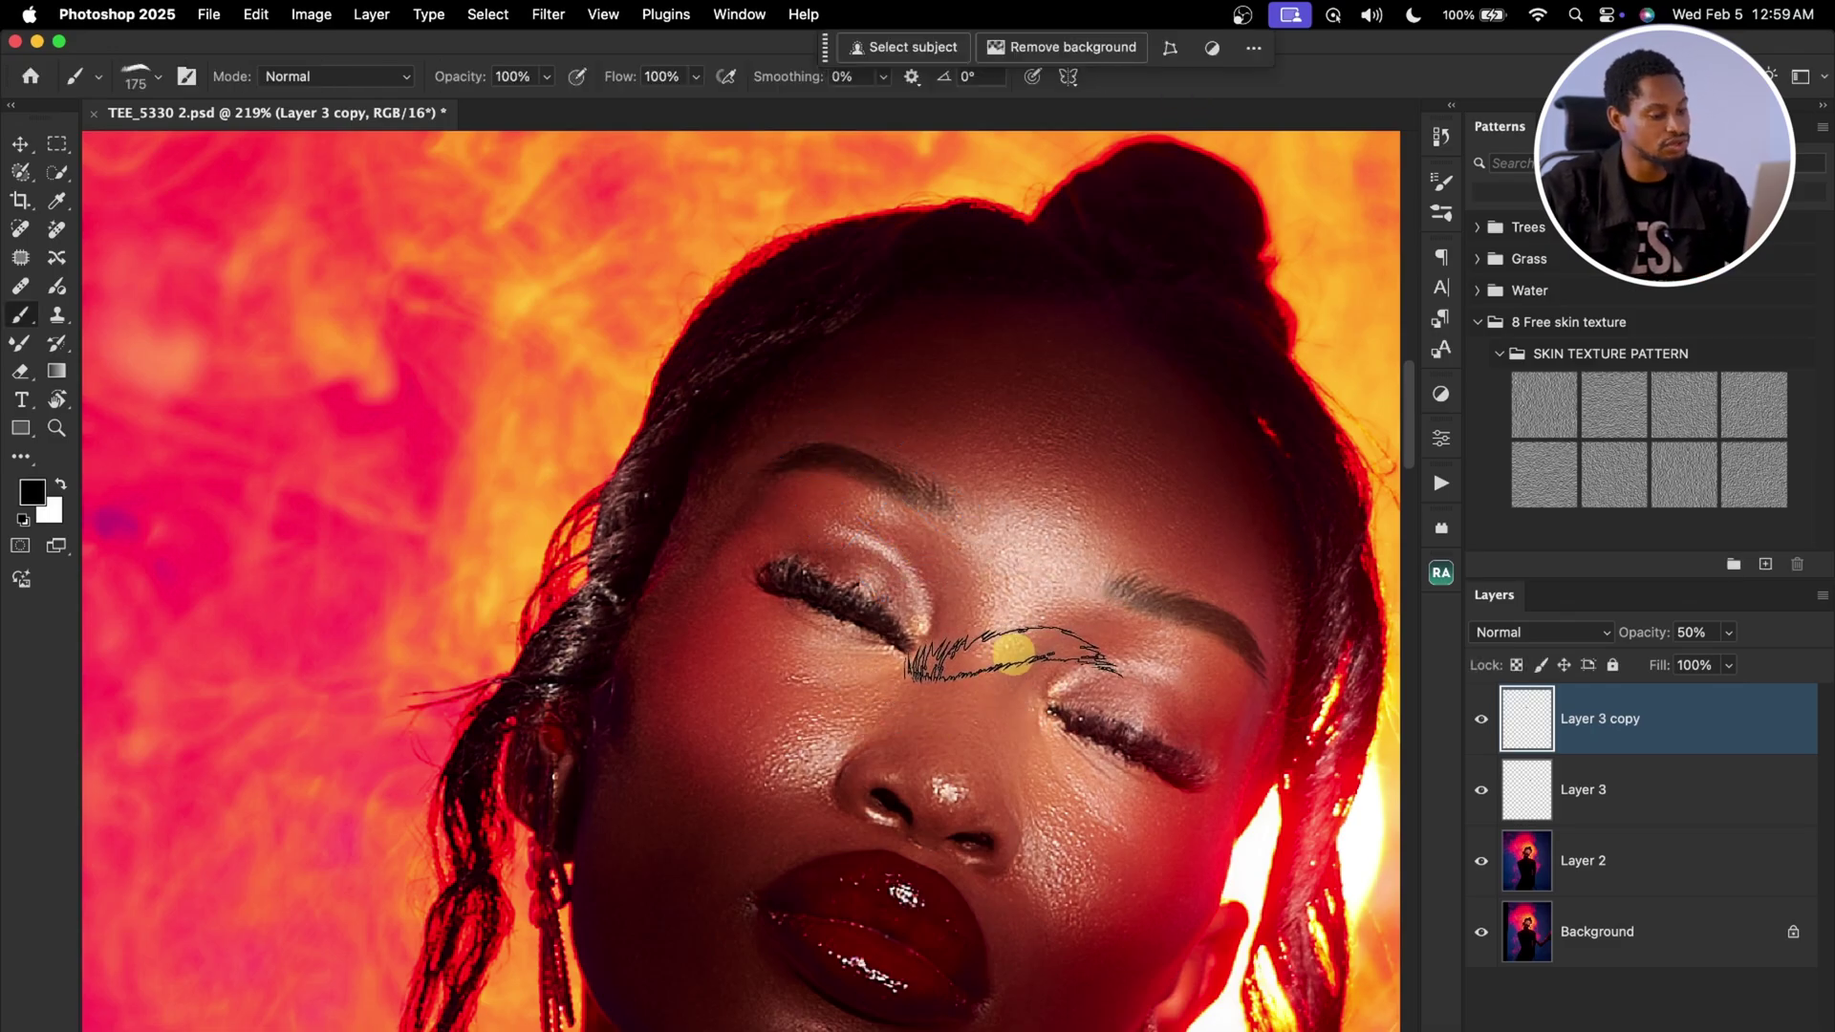
Step: Nudge the copied eyebrow slightly upward with Free Transform and apply it
key("ctrl+t")
key("Up")
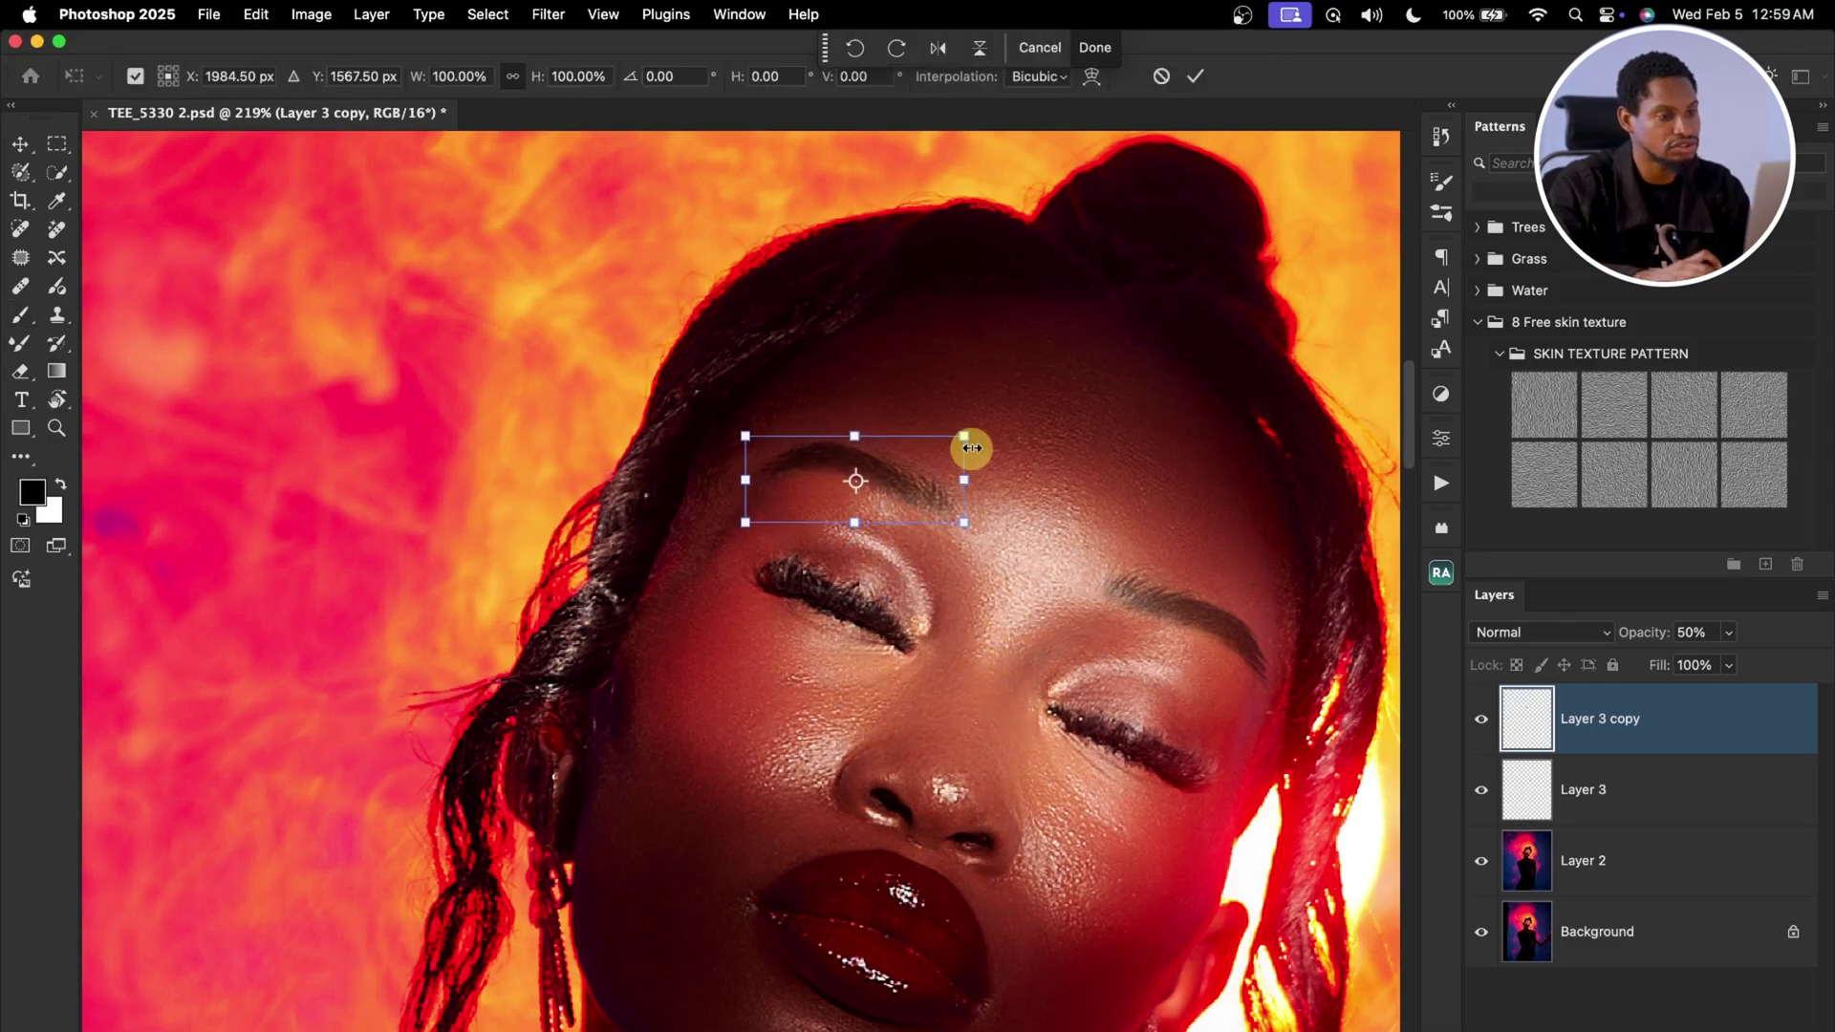
key("Up")
key("Up")
key("Up")
key("Up")
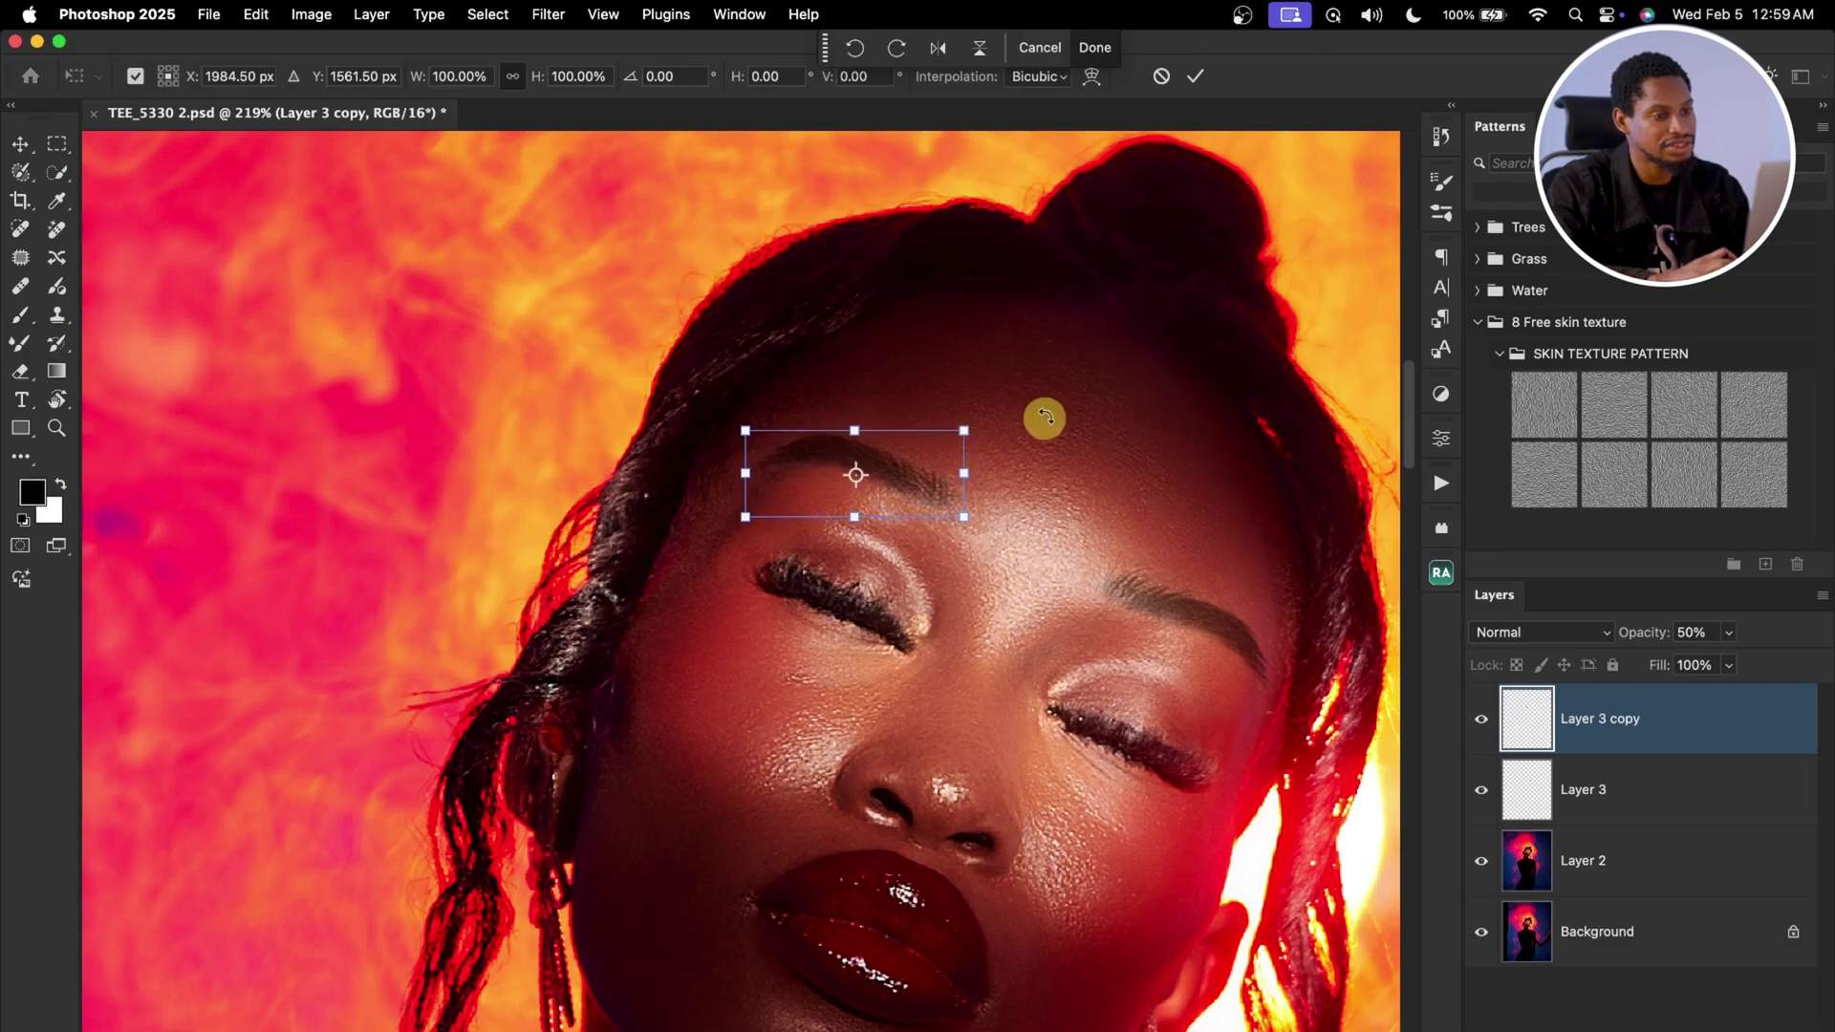
left_click(1195, 76)
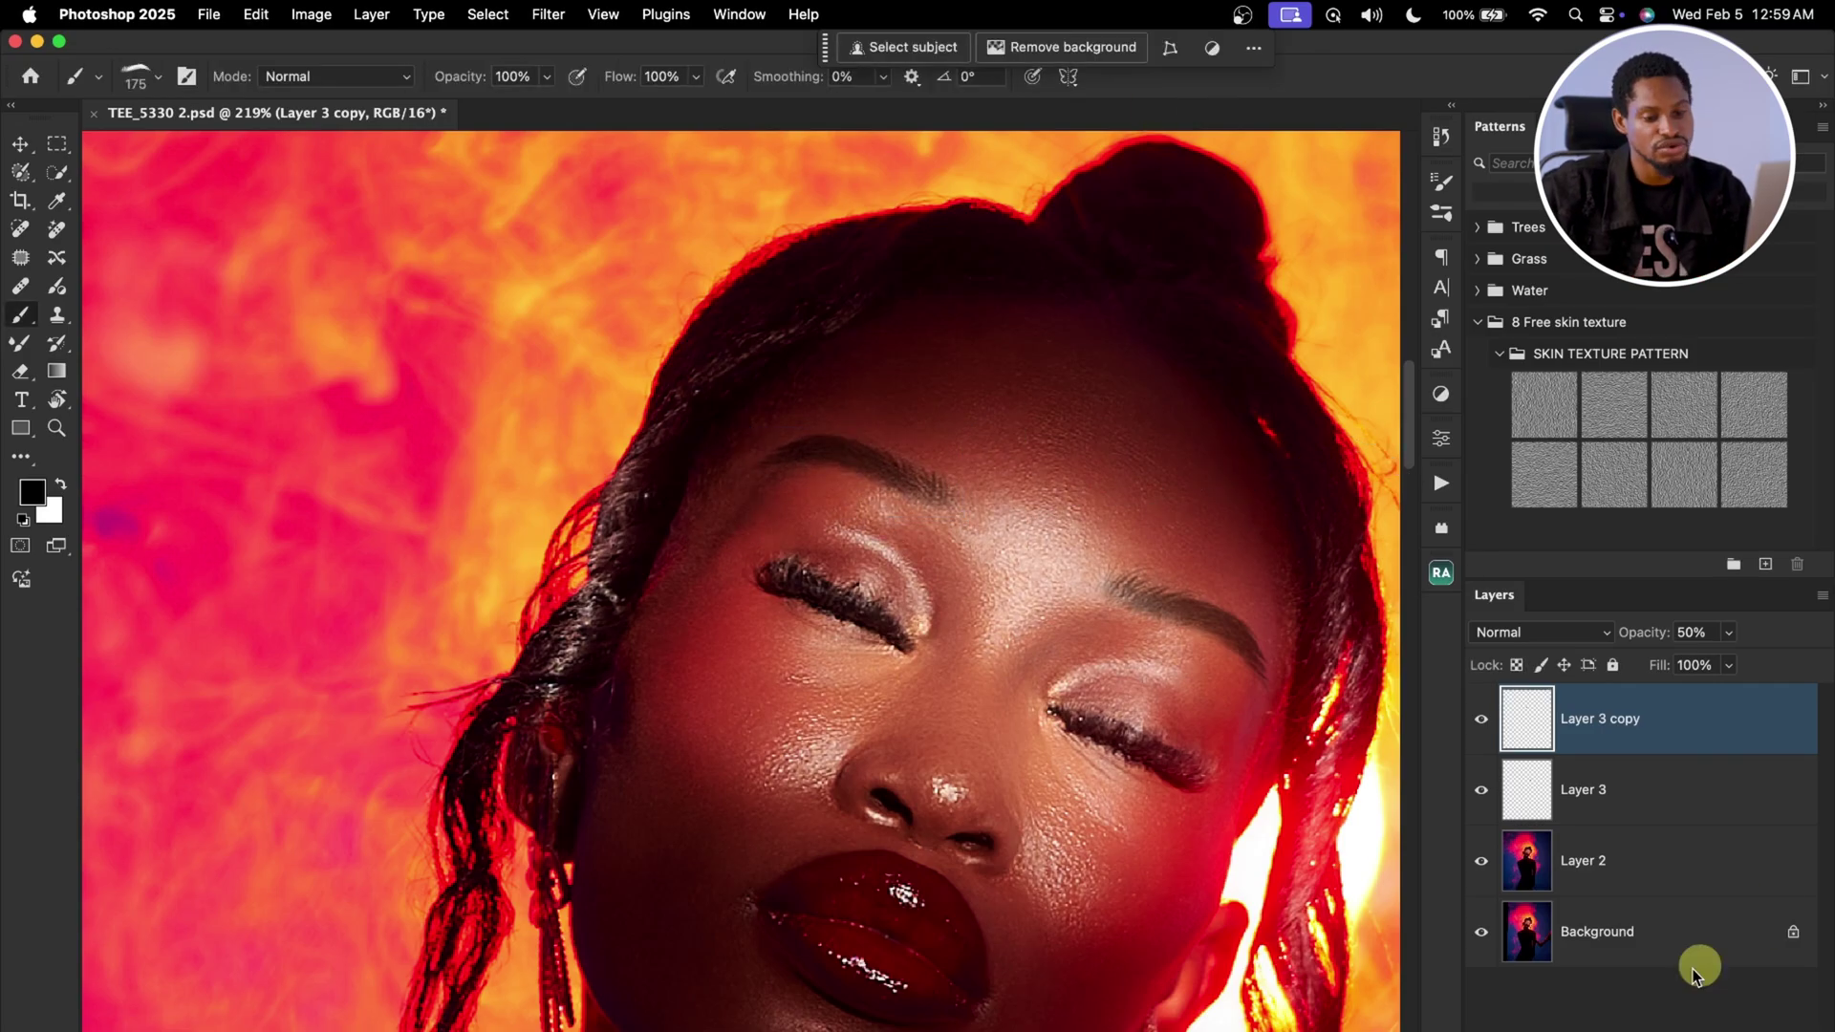
Step: Add a layer mask to Layer 3 copy and paint away the eyebrow's outer tail with a soft black 40 px brush
left_click(1696, 1030)
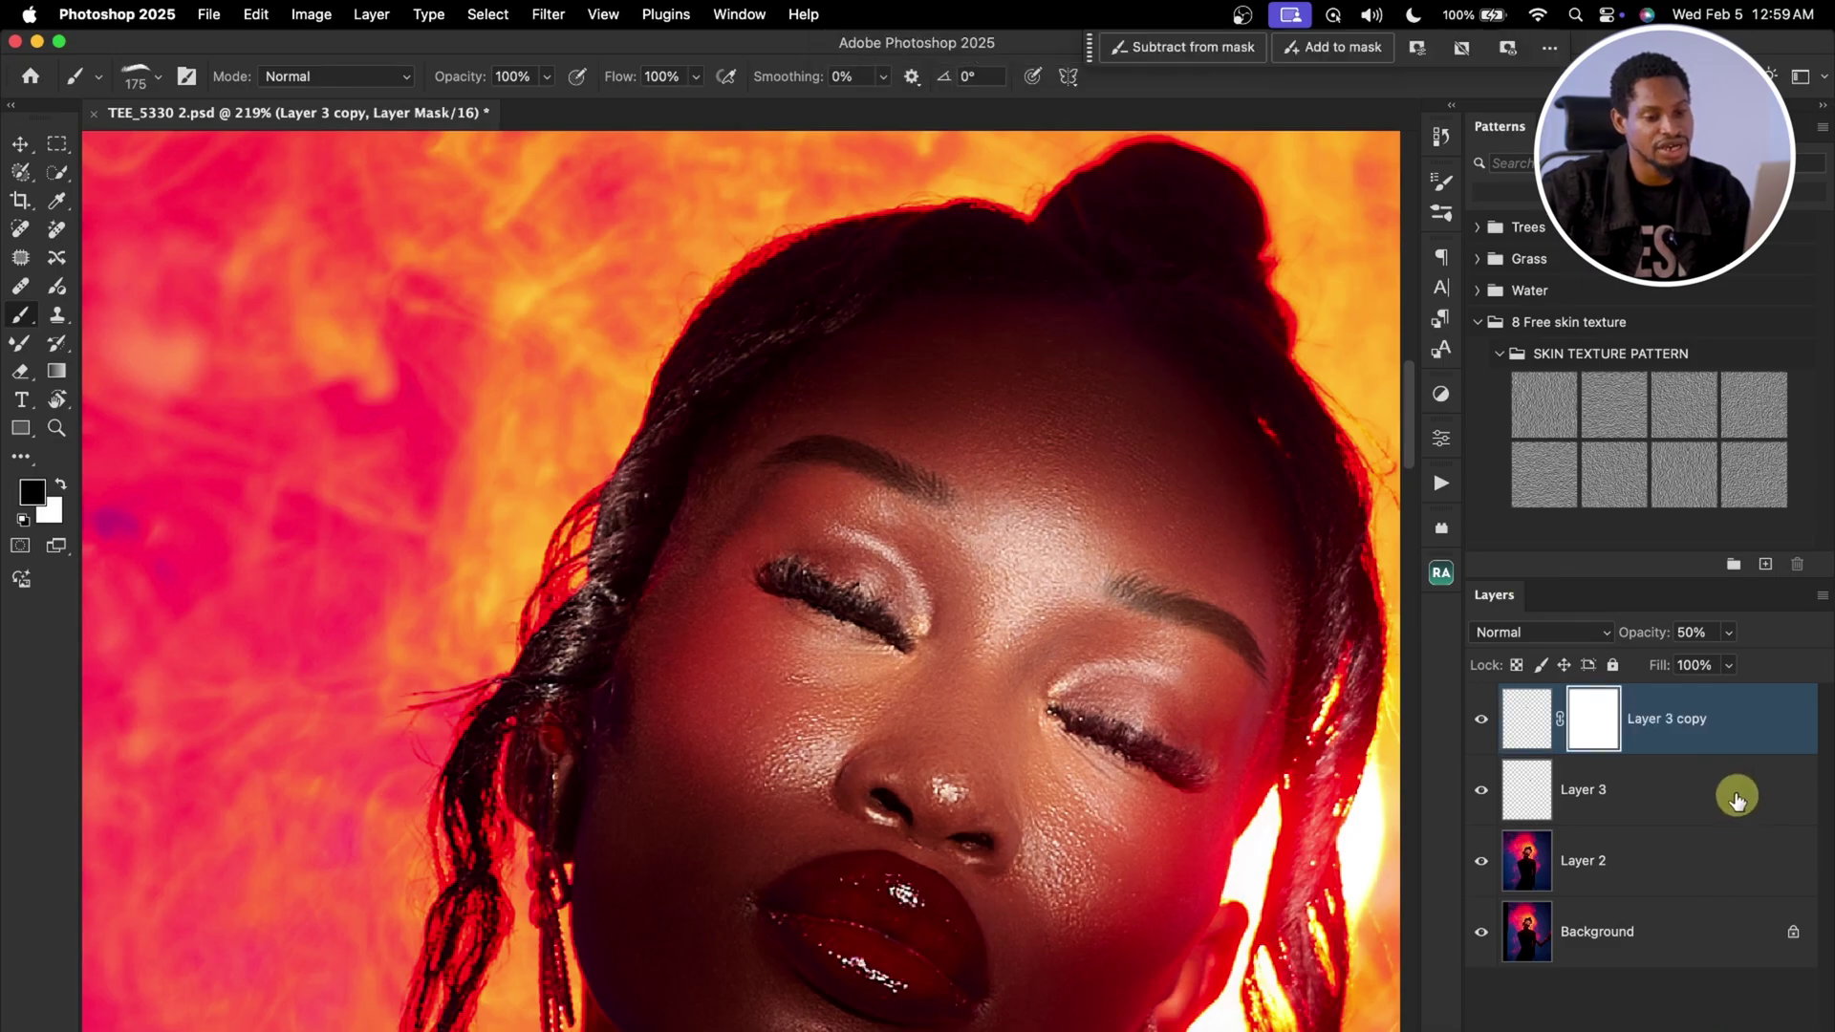
left_click(134, 76)
left_click(115, 280)
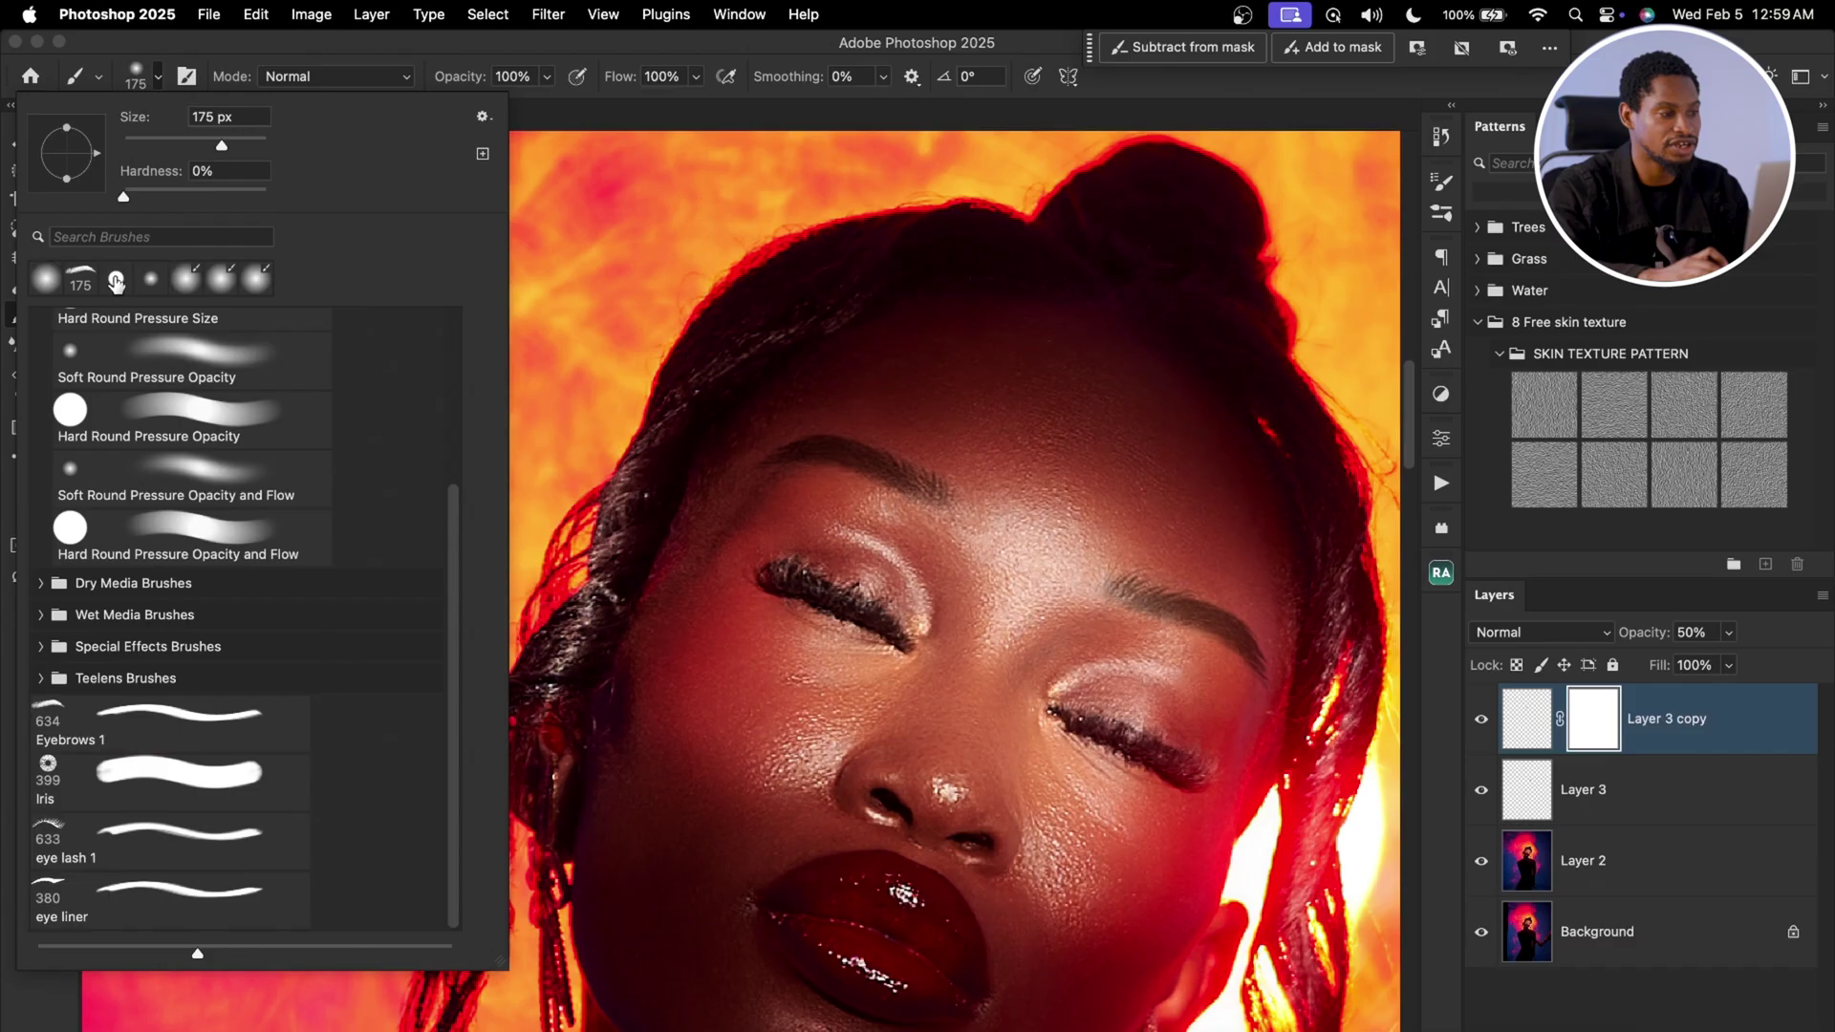
double_click(115, 280)
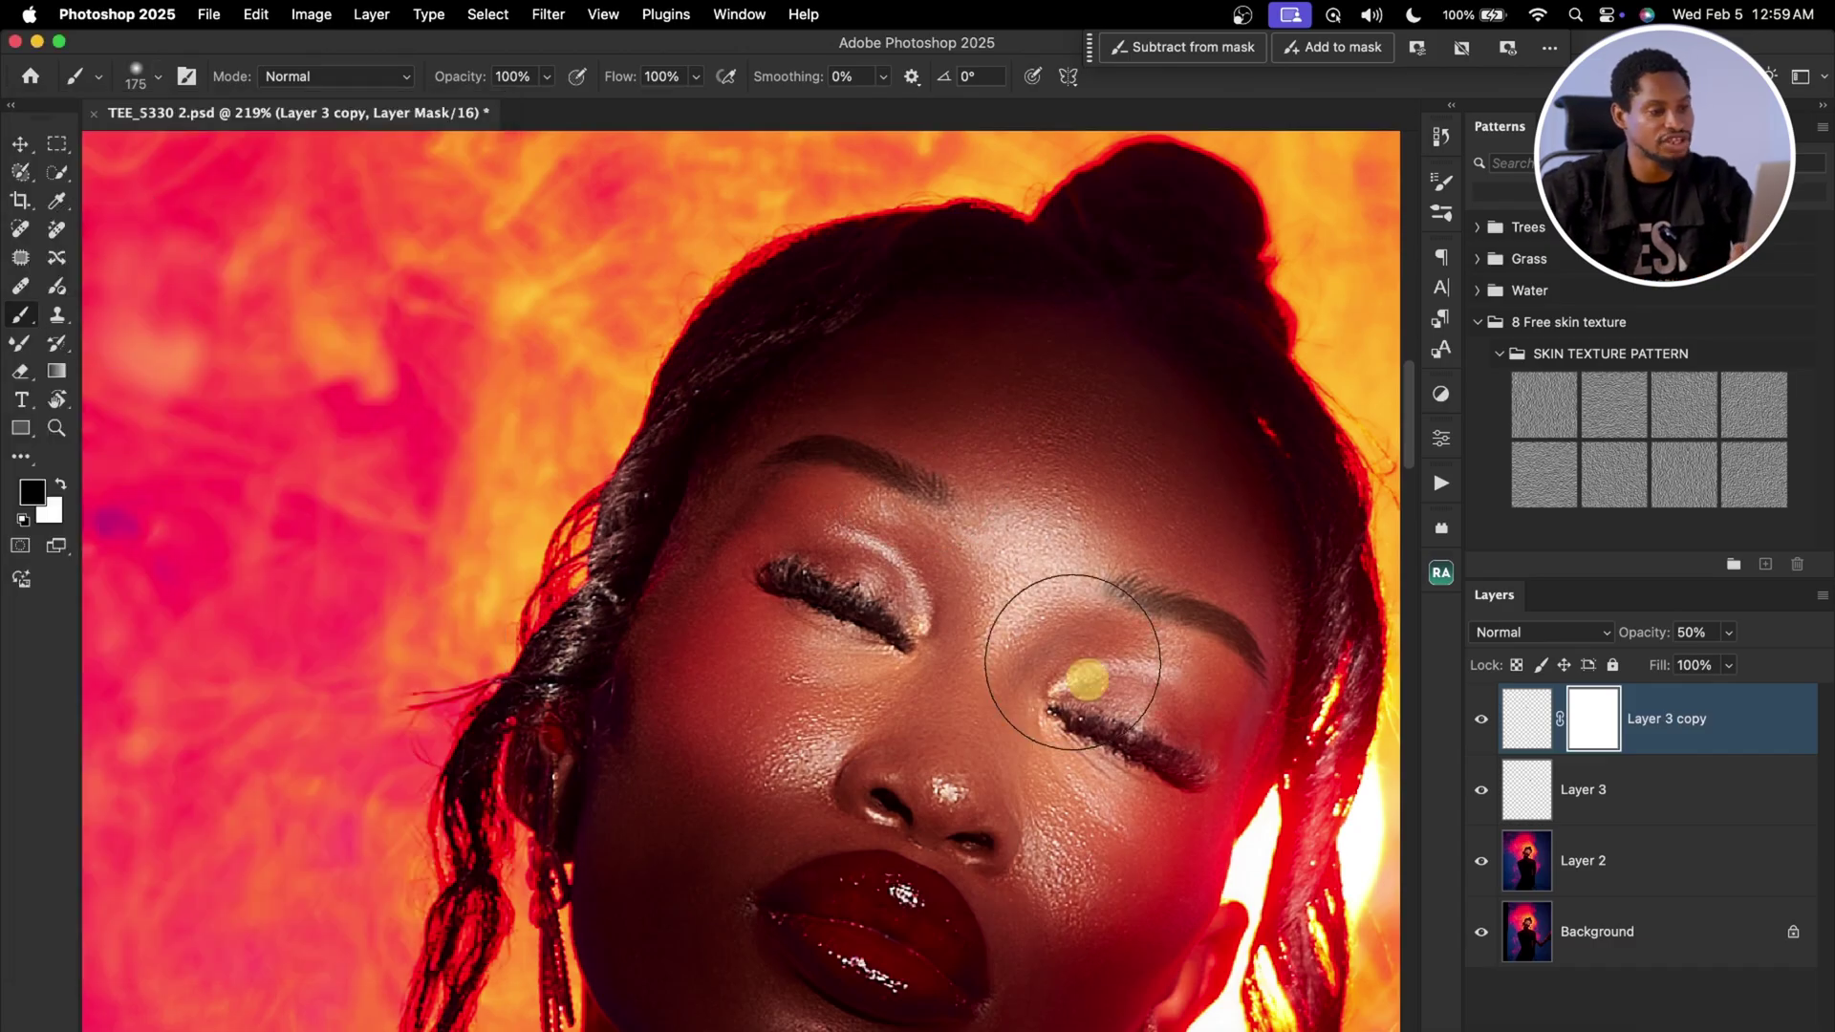
key("bracketleft")
key("bracketleft")
key("bracketleft")
key("bracketleft")
key("bracketleft")
key("bracketleft")
key("bracketleft")
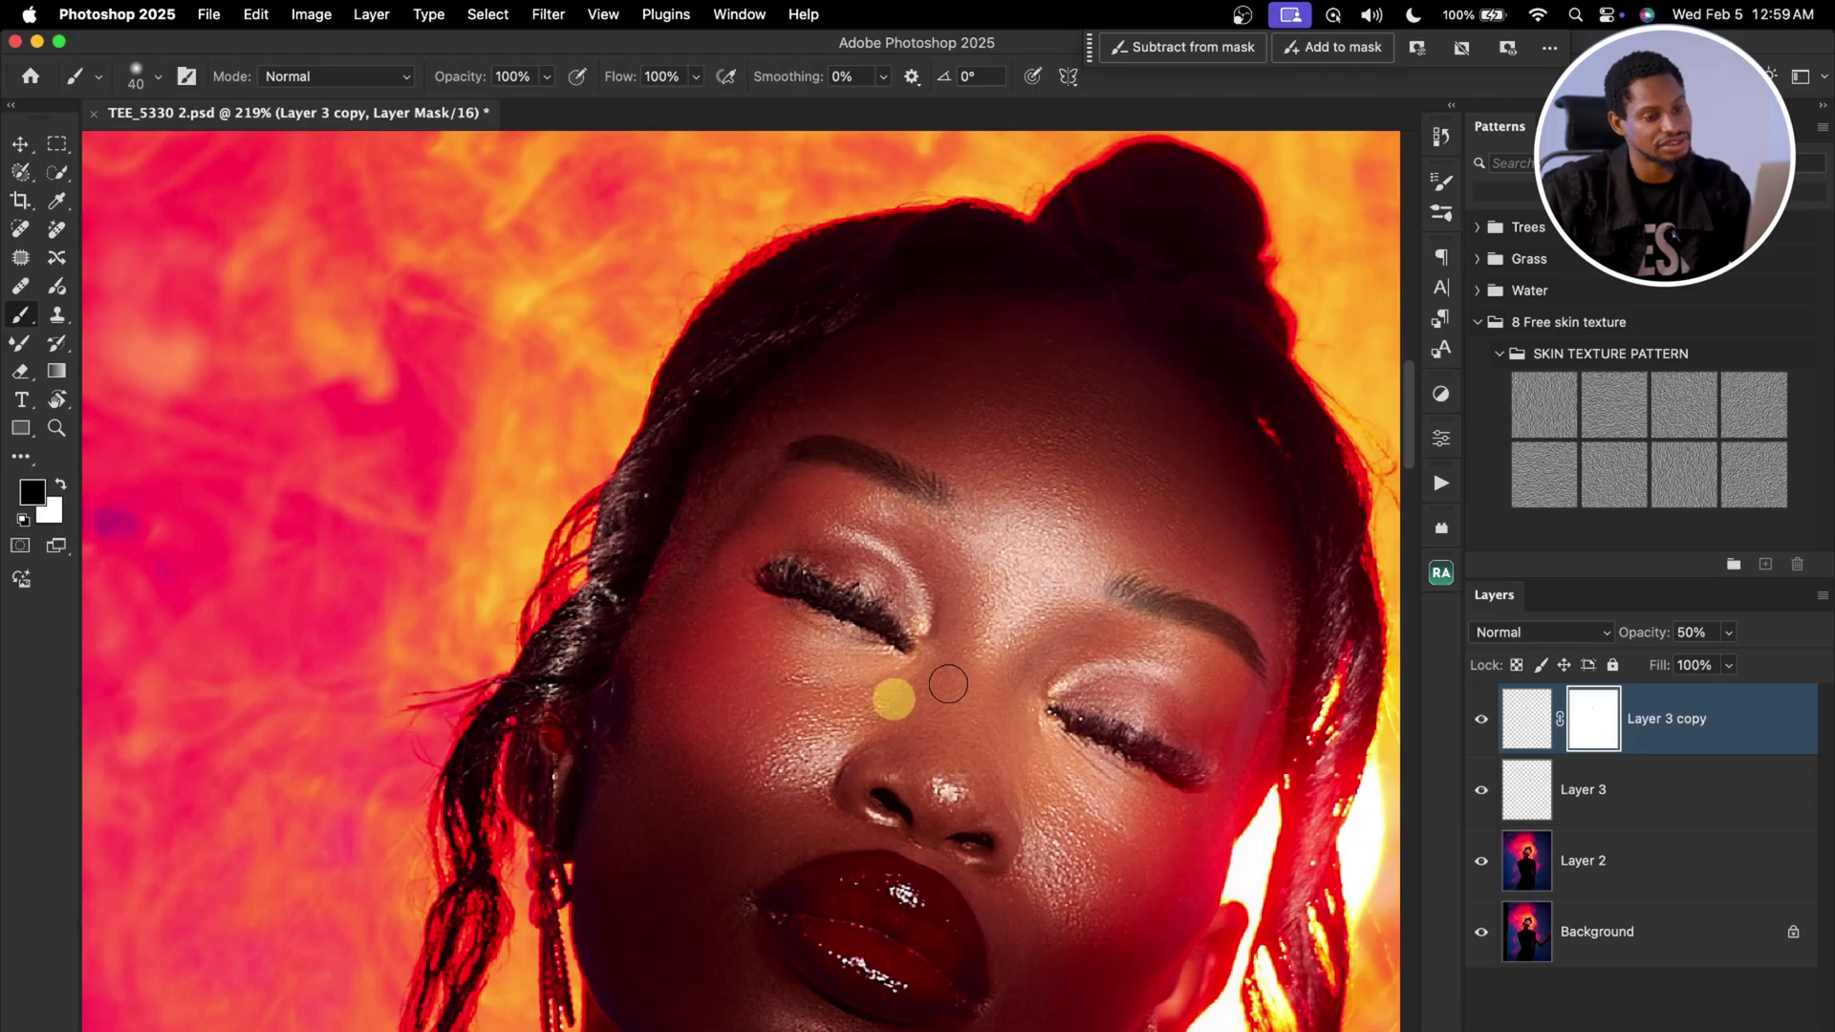
Step: Group Layer 3 and Layer 3 copy, then toggle the group's visibility to compare the face with and without eyebrows
key("z")
left_click(1097, 577, "alt")
key("b")
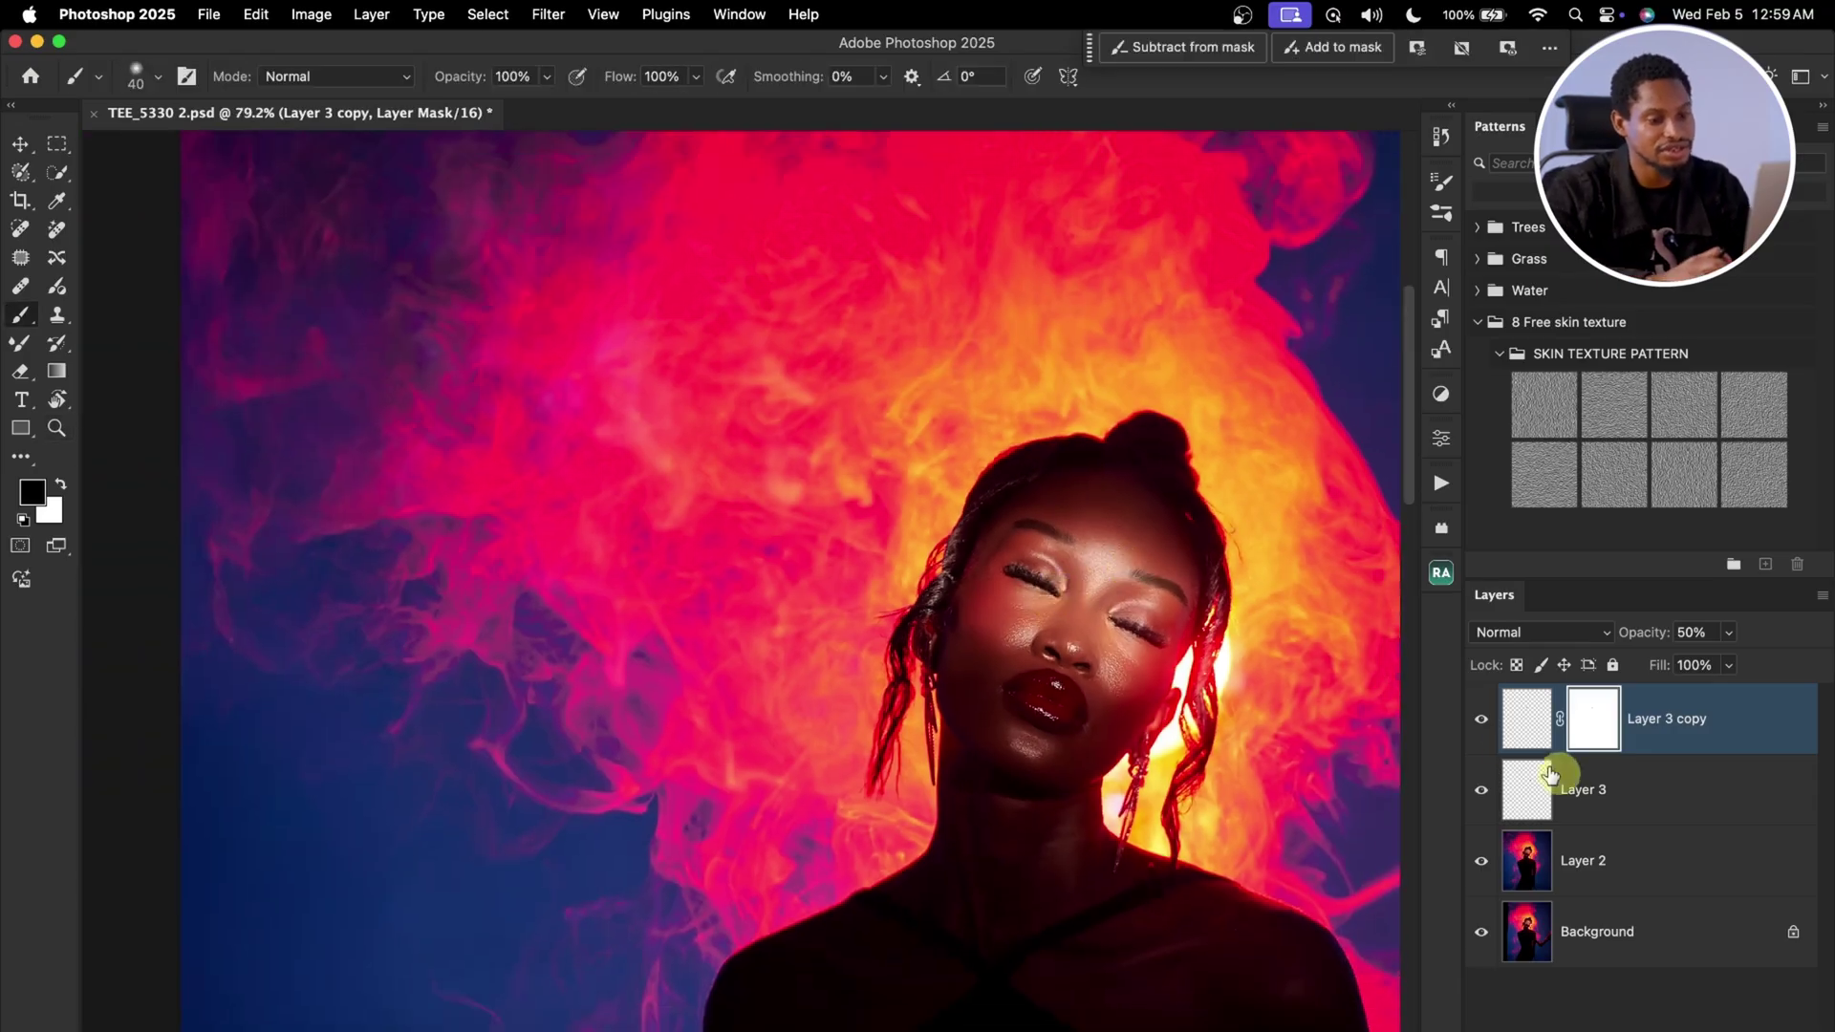
left_click(1609, 790, "shift")
key("super+g")
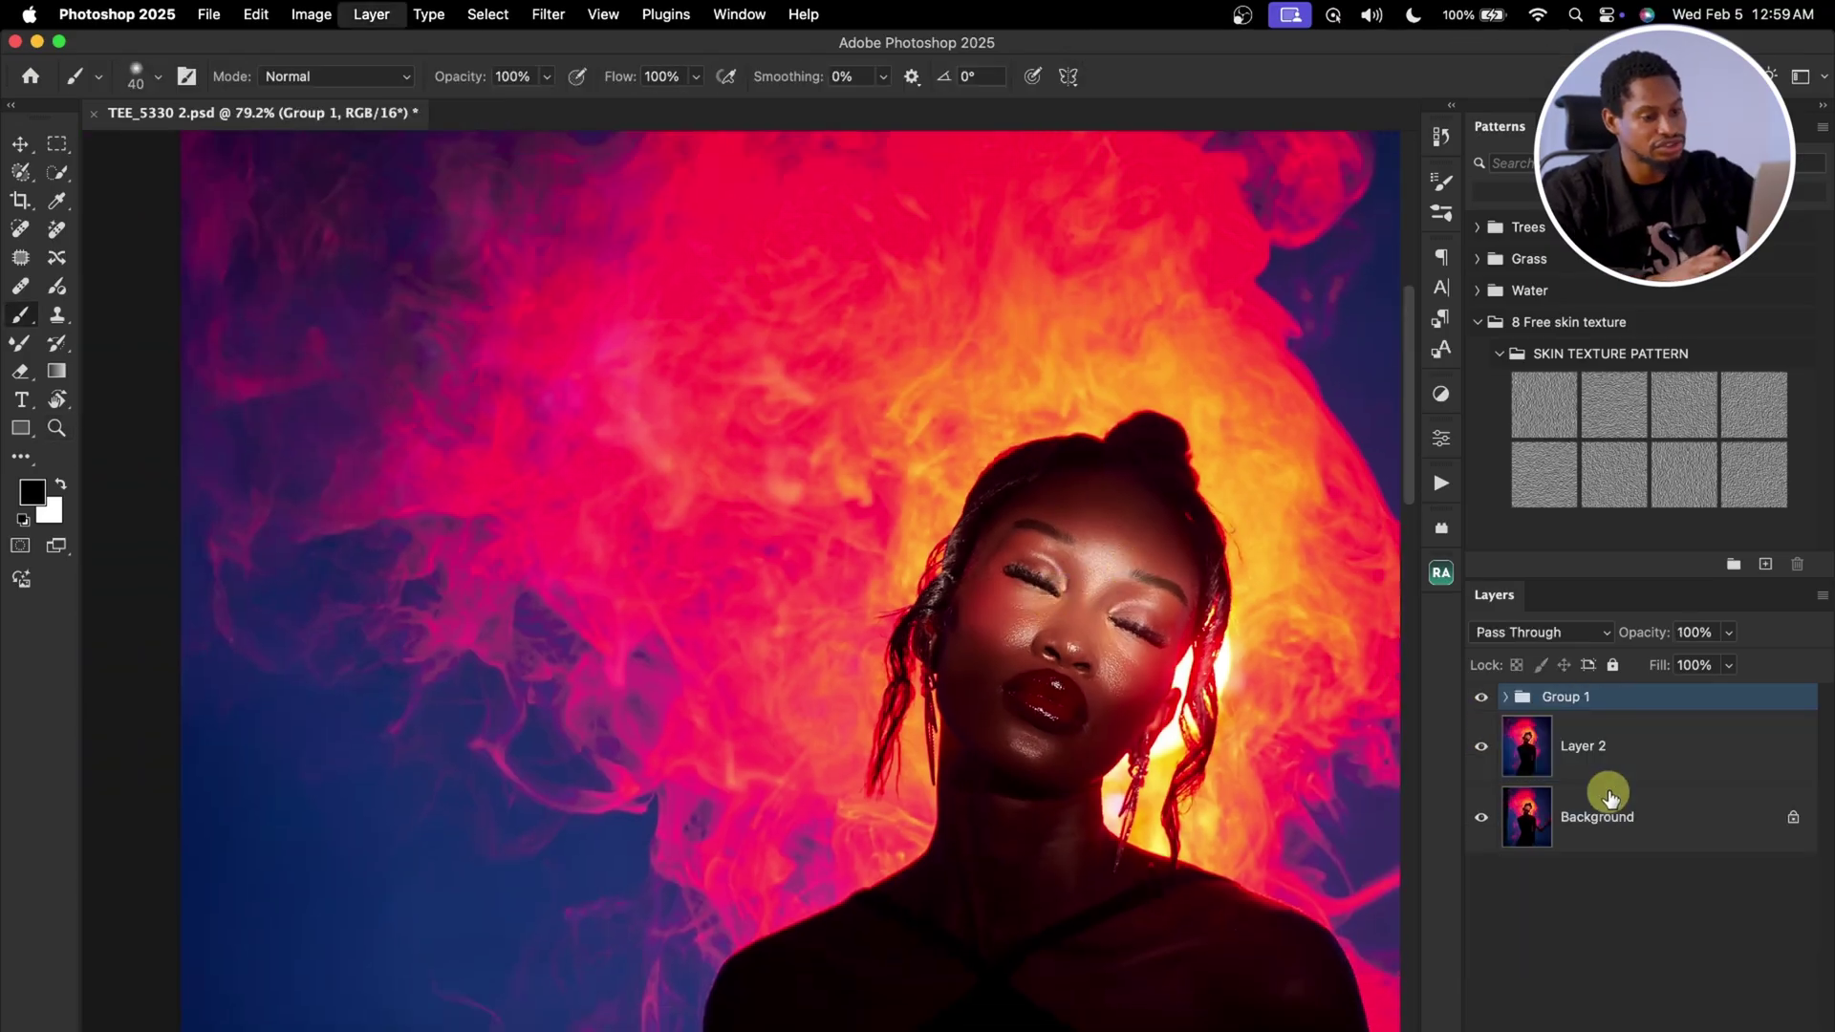
left_click(1498, 695)
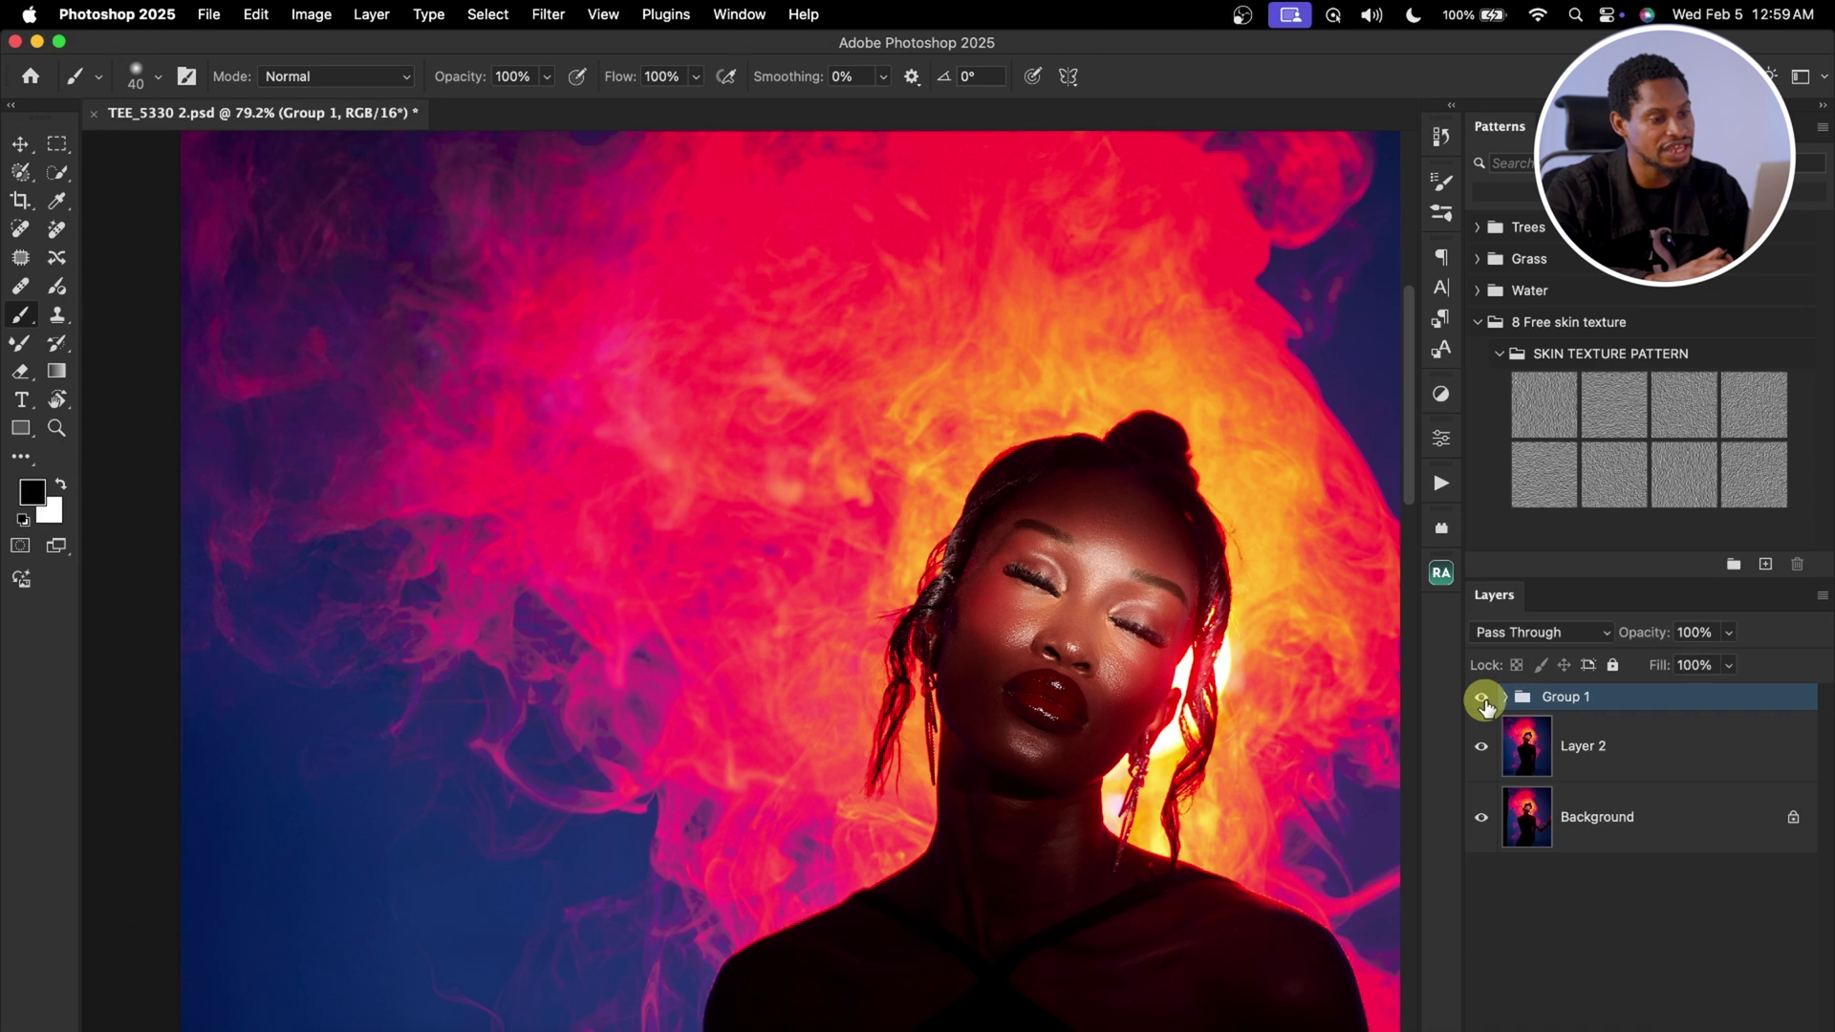
left_click(1483, 700)
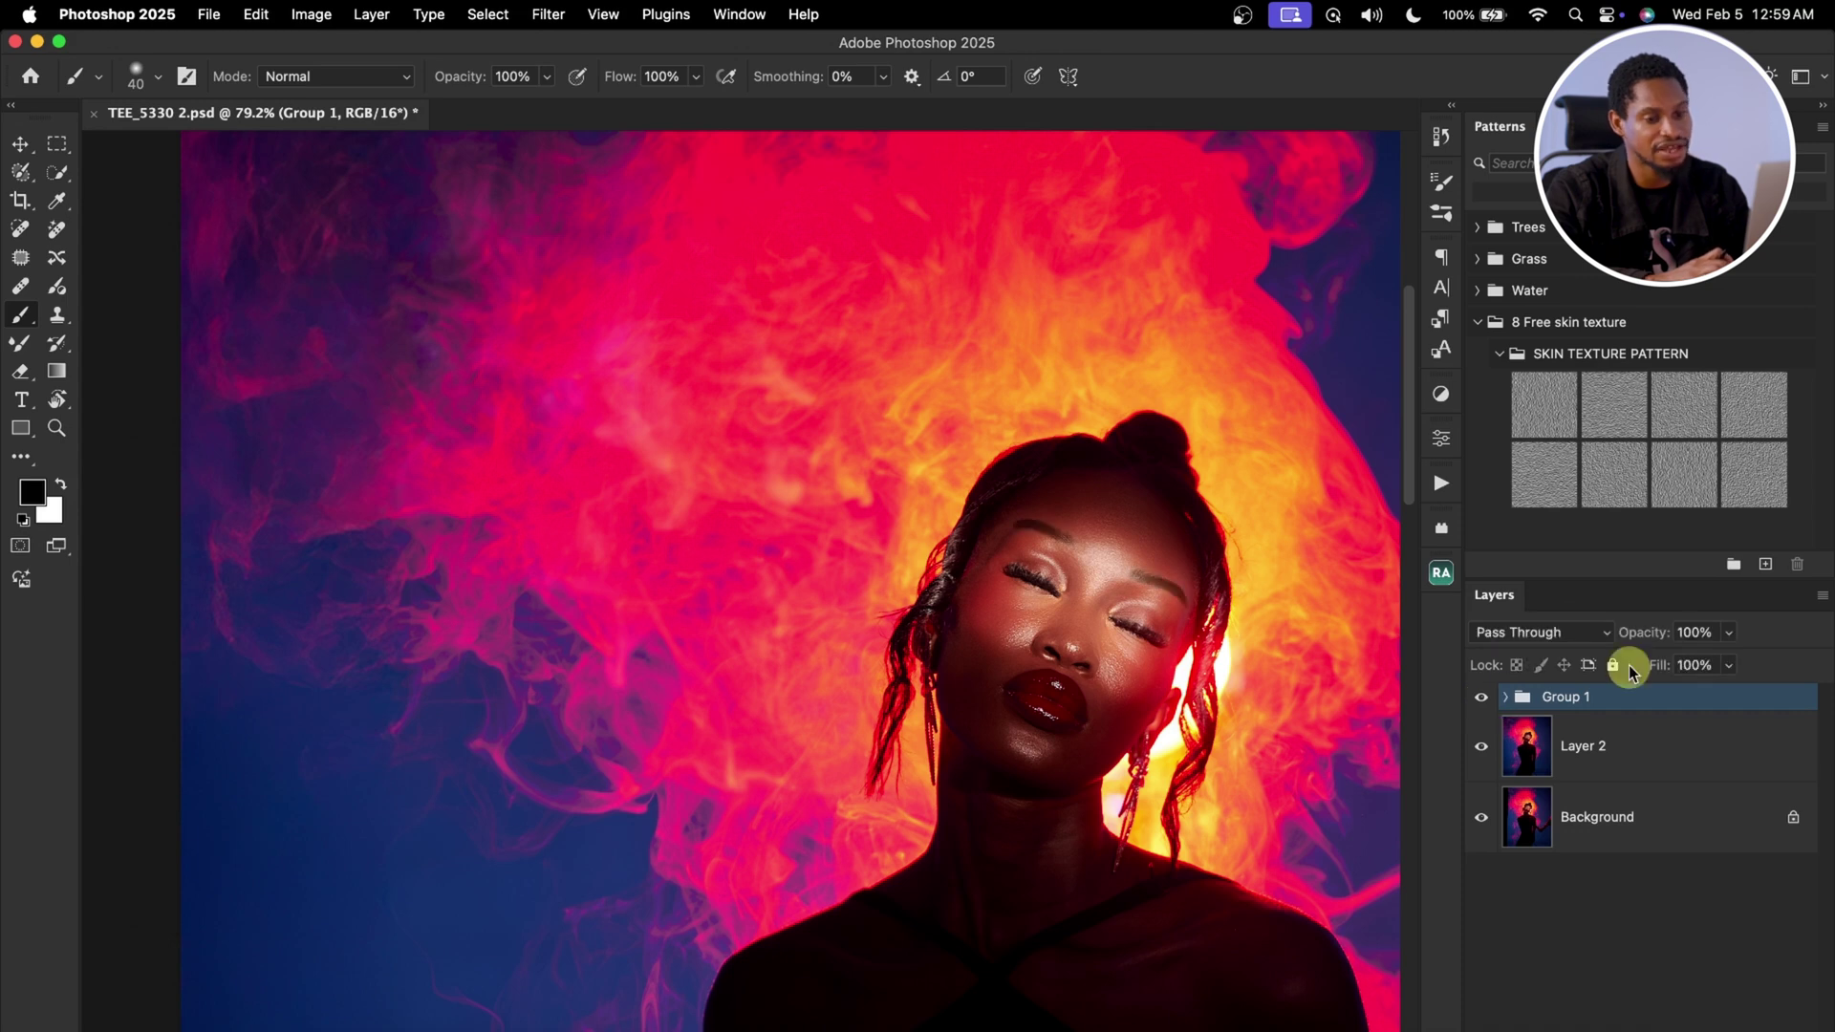
Step: Lower the eyebrow group's opacity to 67% and check the blend up close
left_click(1727, 633)
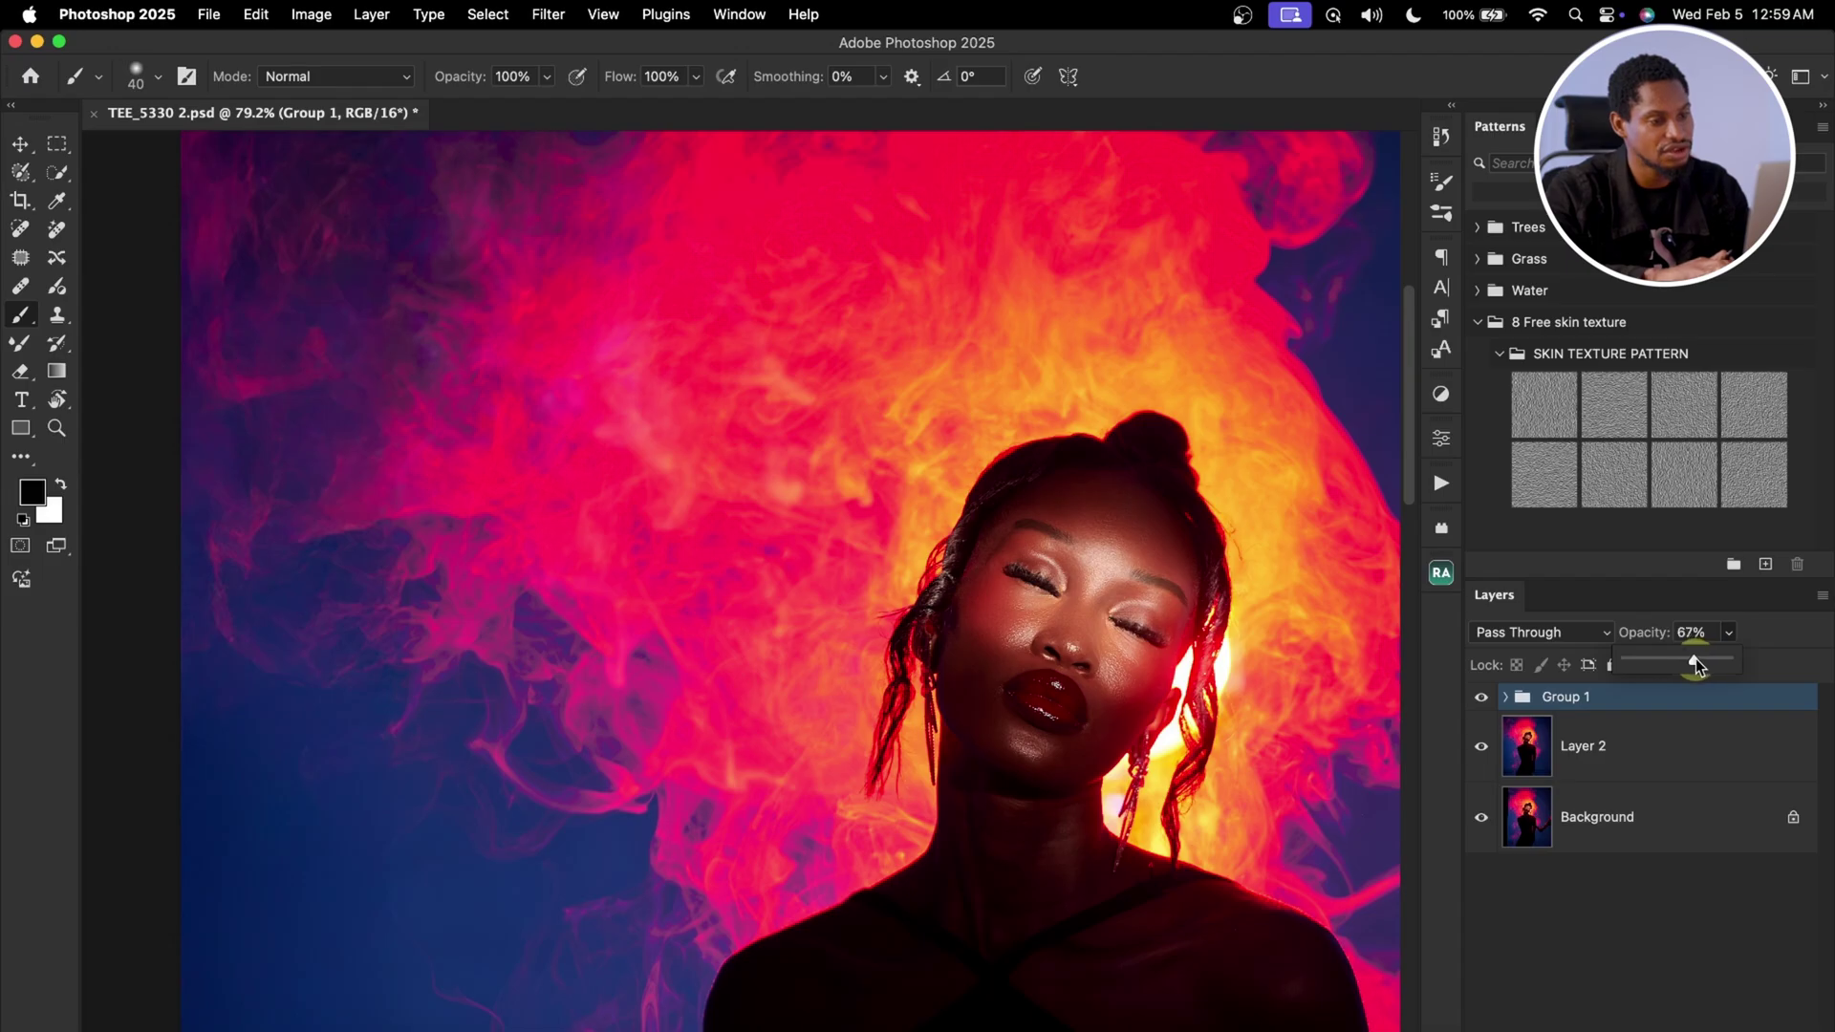
key("z")
mouse_move(1032, 516)
left_mouse_down()
mouse_move(1013, 565)
mouse_move(1037, 573)
mouse_move(1073, 484)
mouse_move(1114, 455)
left_mouse_up()
key("z")
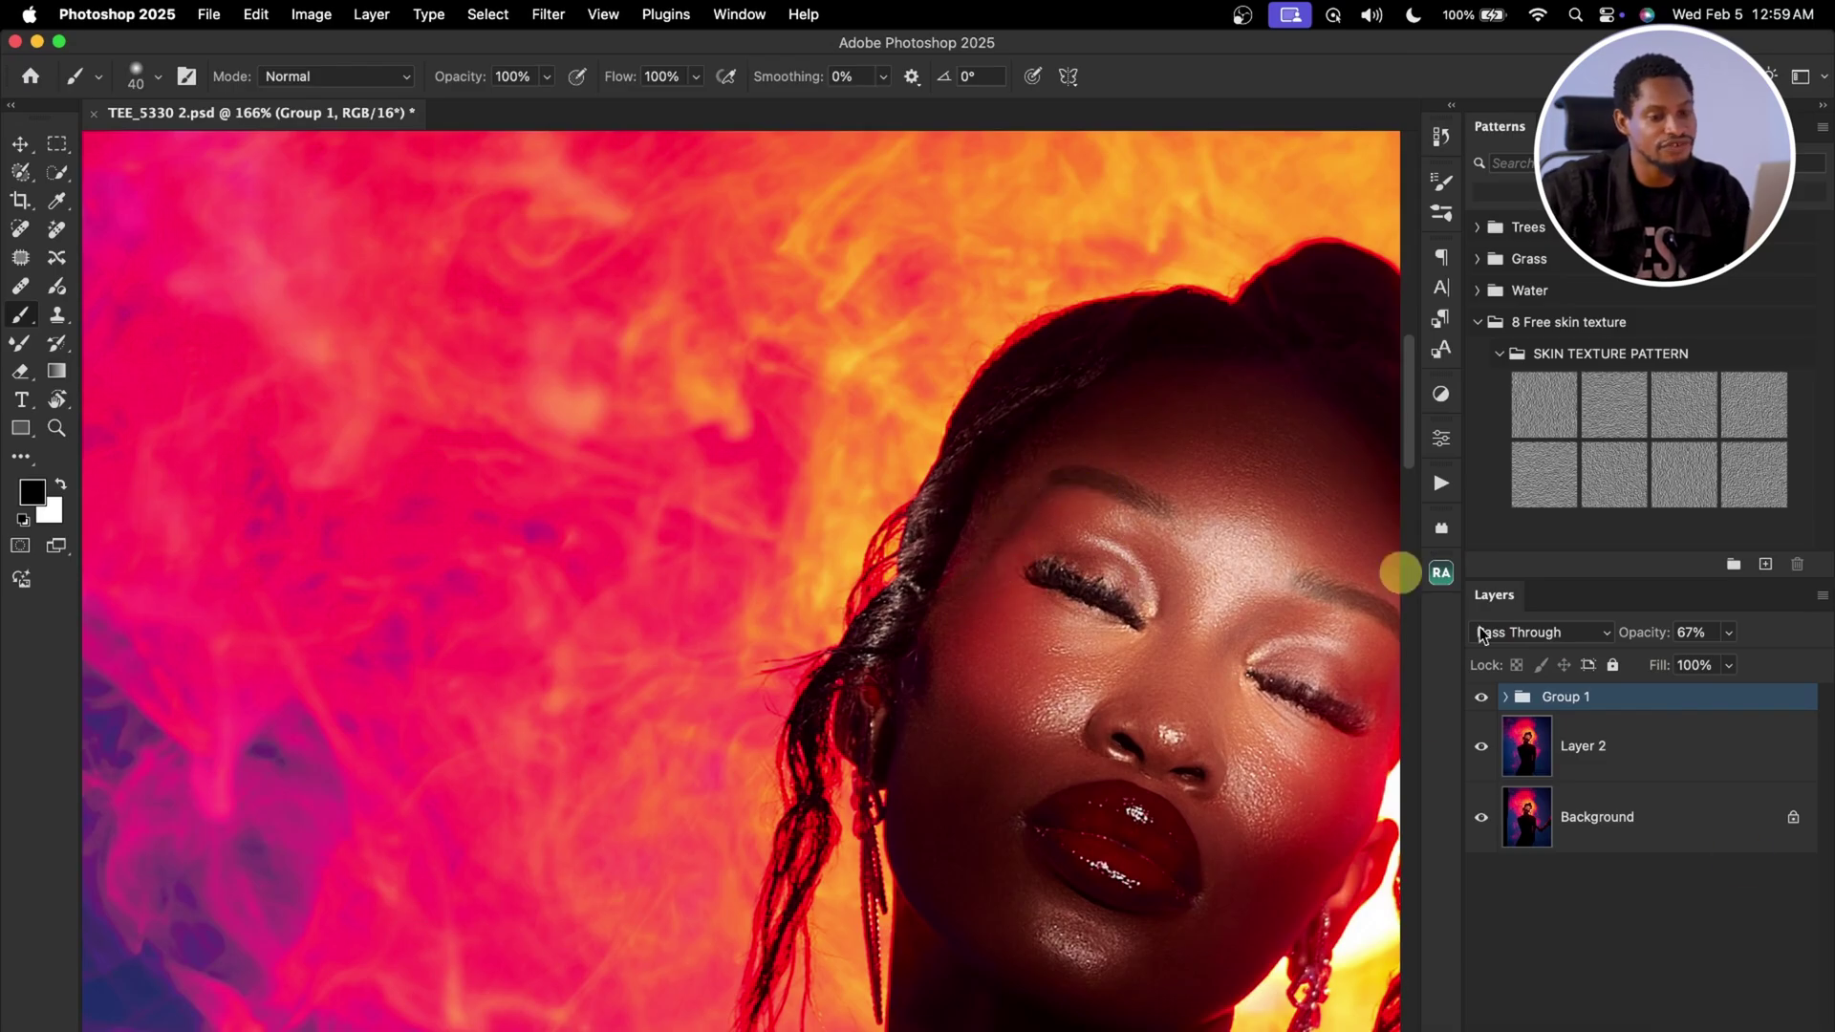
Step: Create a new empty layer above the eyebrow group and set the Remove tool's brush size to 25
key("super+shift+alt+n")
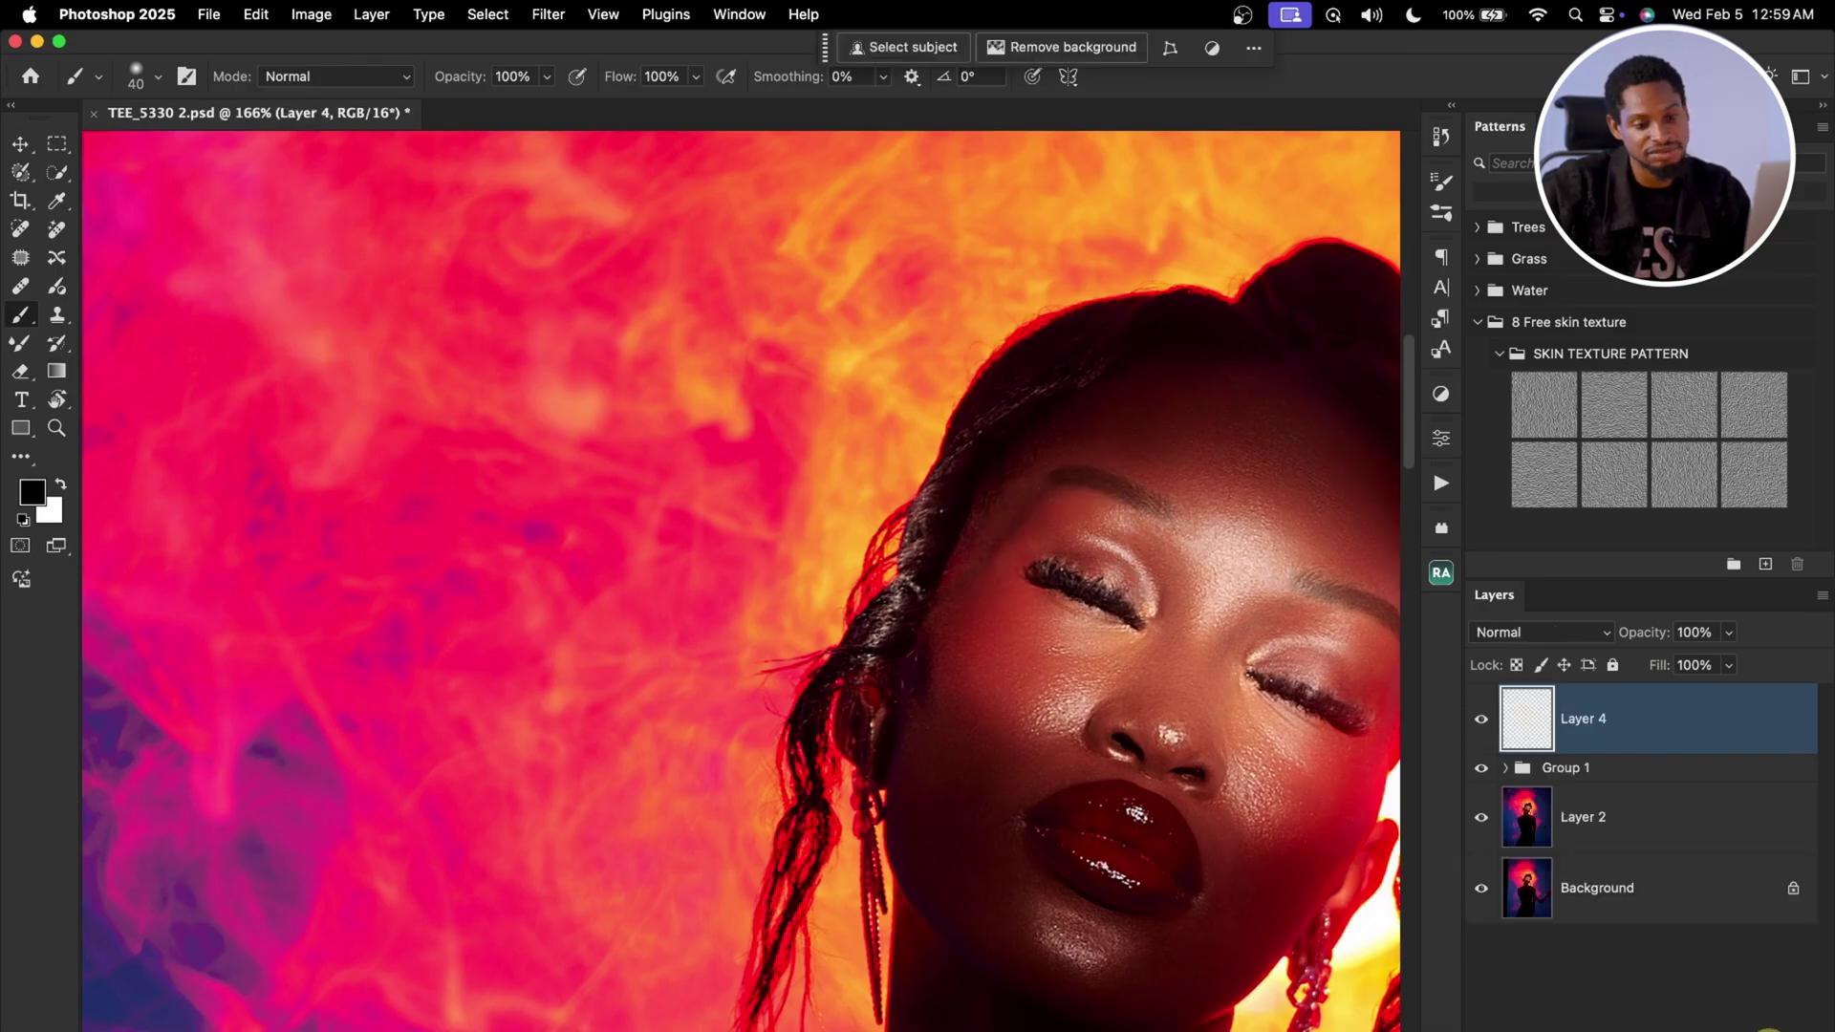
left_click(57, 228)
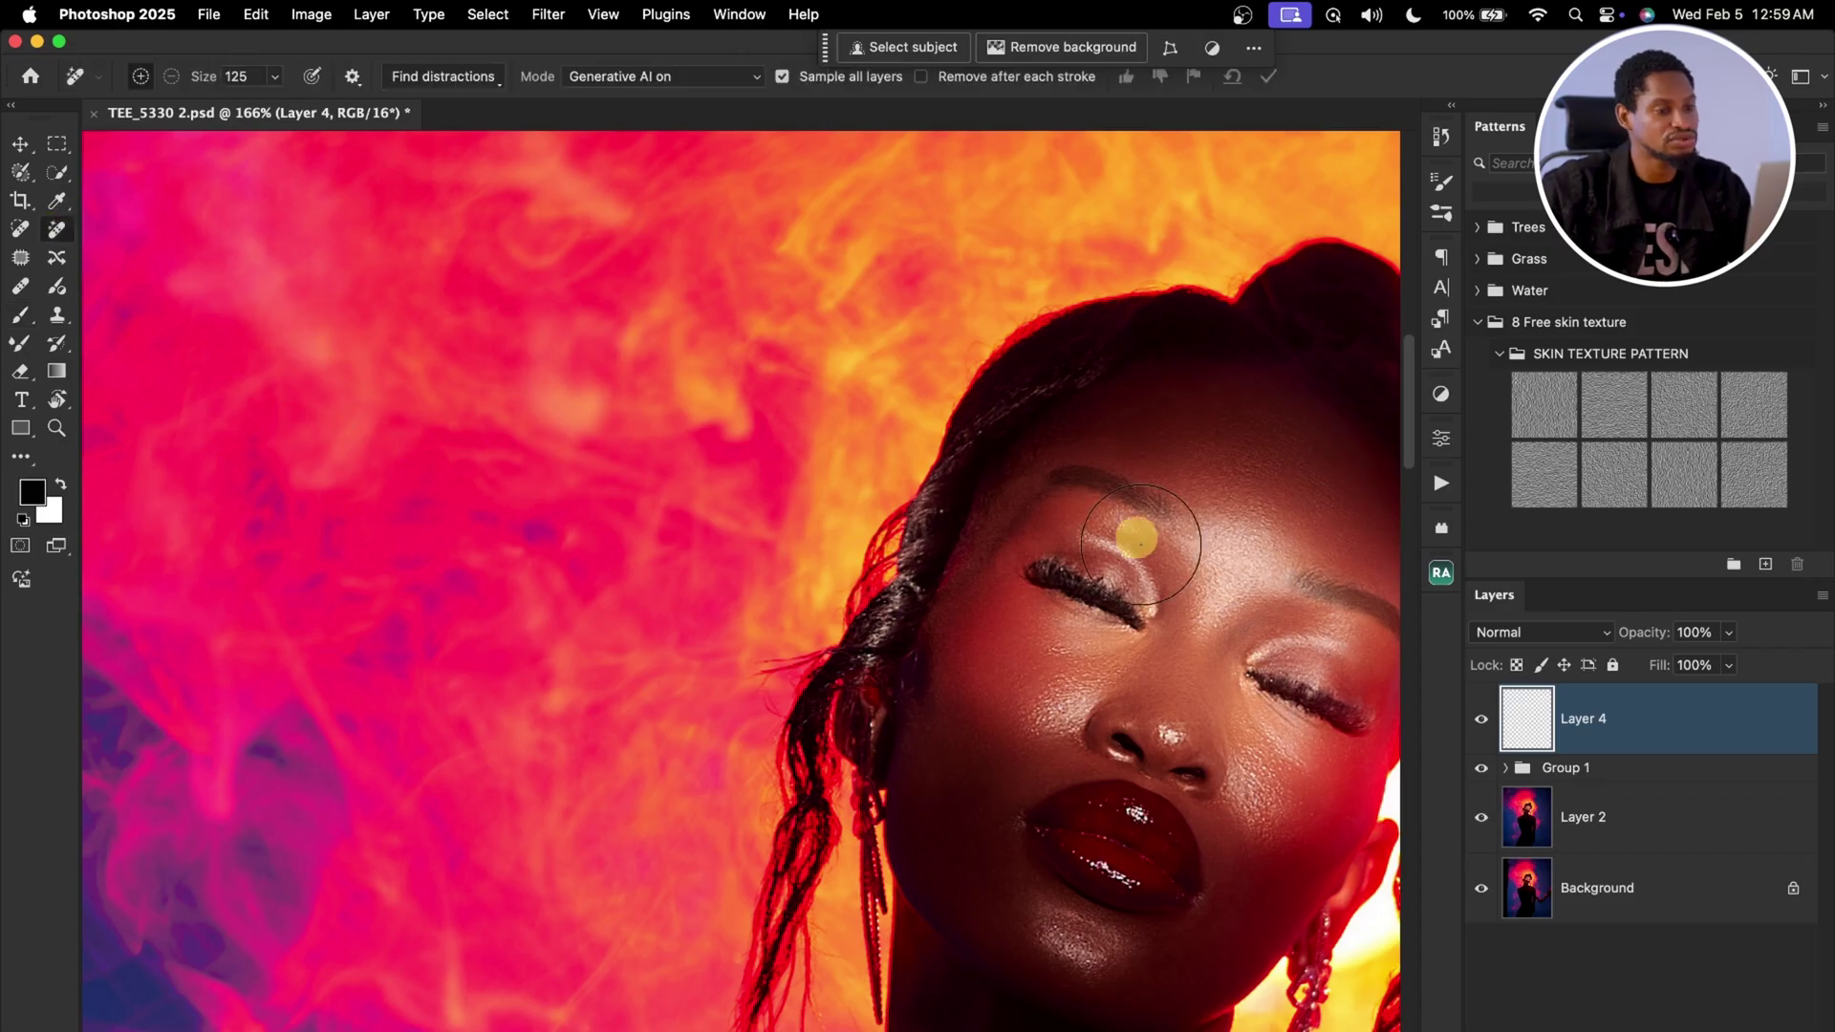
key("bracketleft")
key("bracketleft")
key("bracketleft")
key("bracketleft")
key("bracketleft")
key("bracketleft")
key("bracketleft")
key("bracketleft")
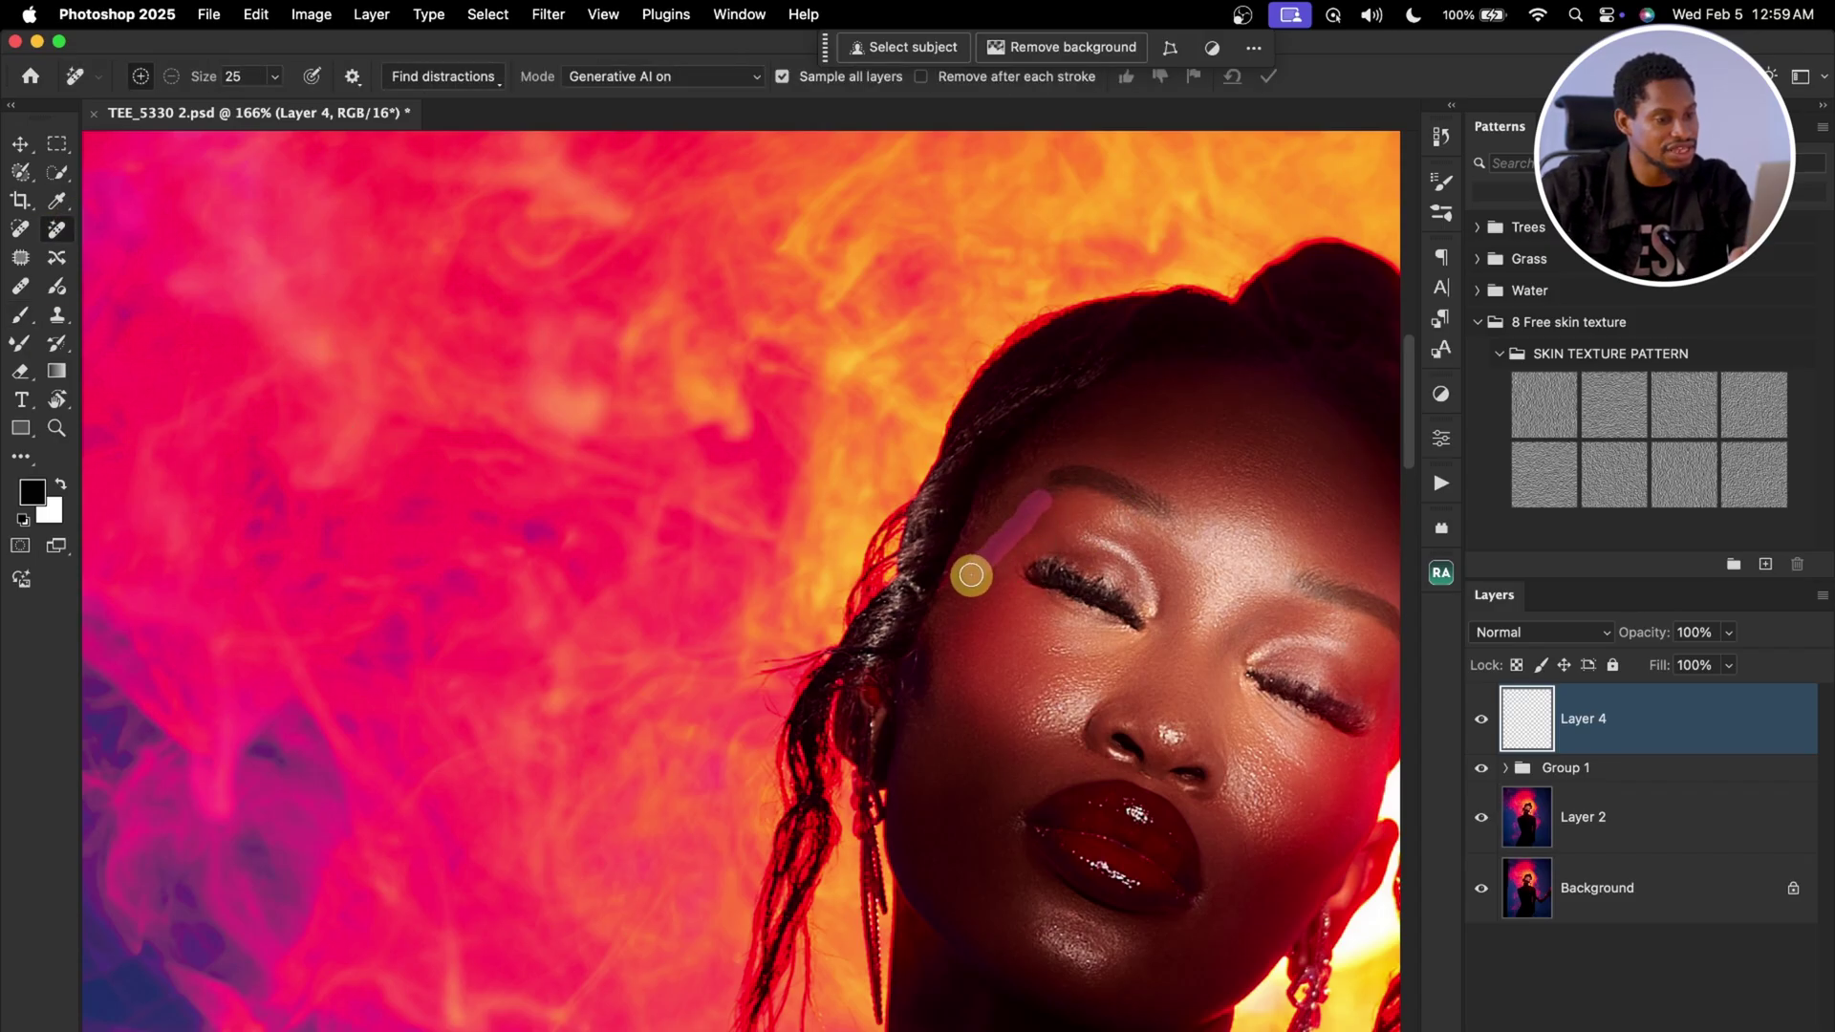
Step: Remove the marked brow-tail area at the temple, the cheek spot and the stray hairs beside the head with Generative AI off
left_click_drag(971, 574, 969, 576)
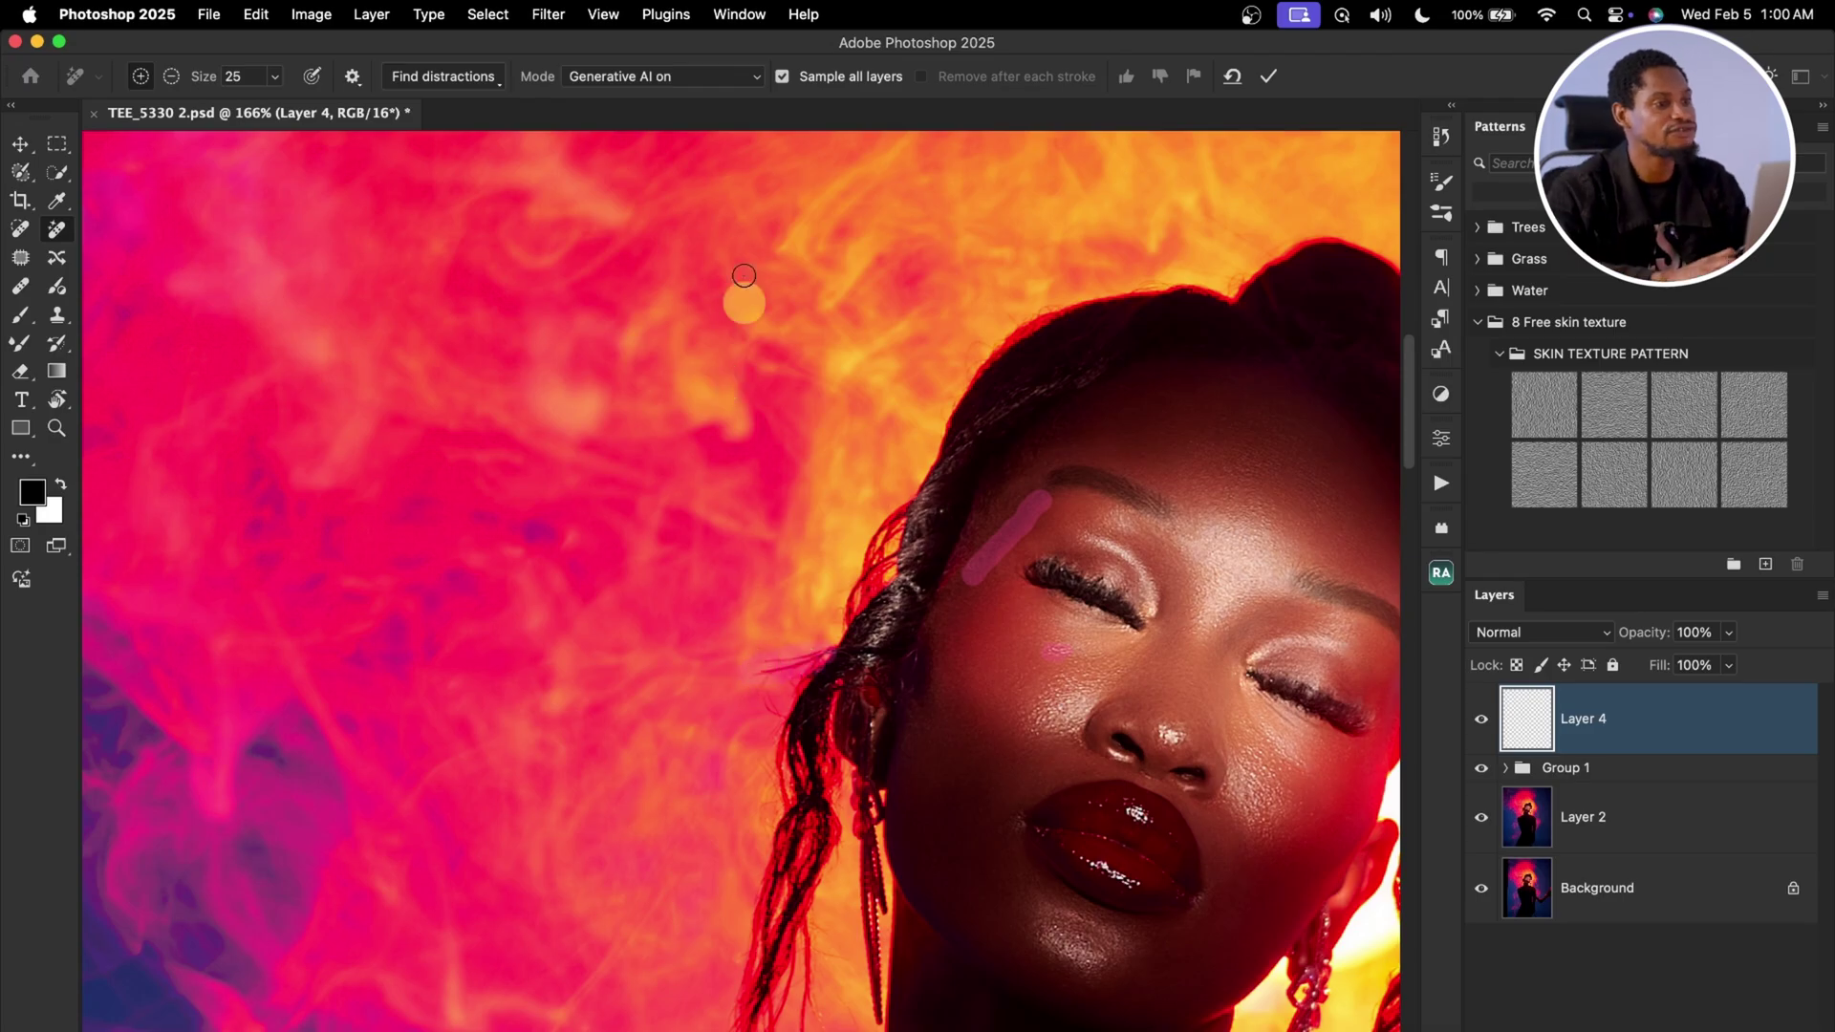
left_click(692, 86)
left_click(692, 95)
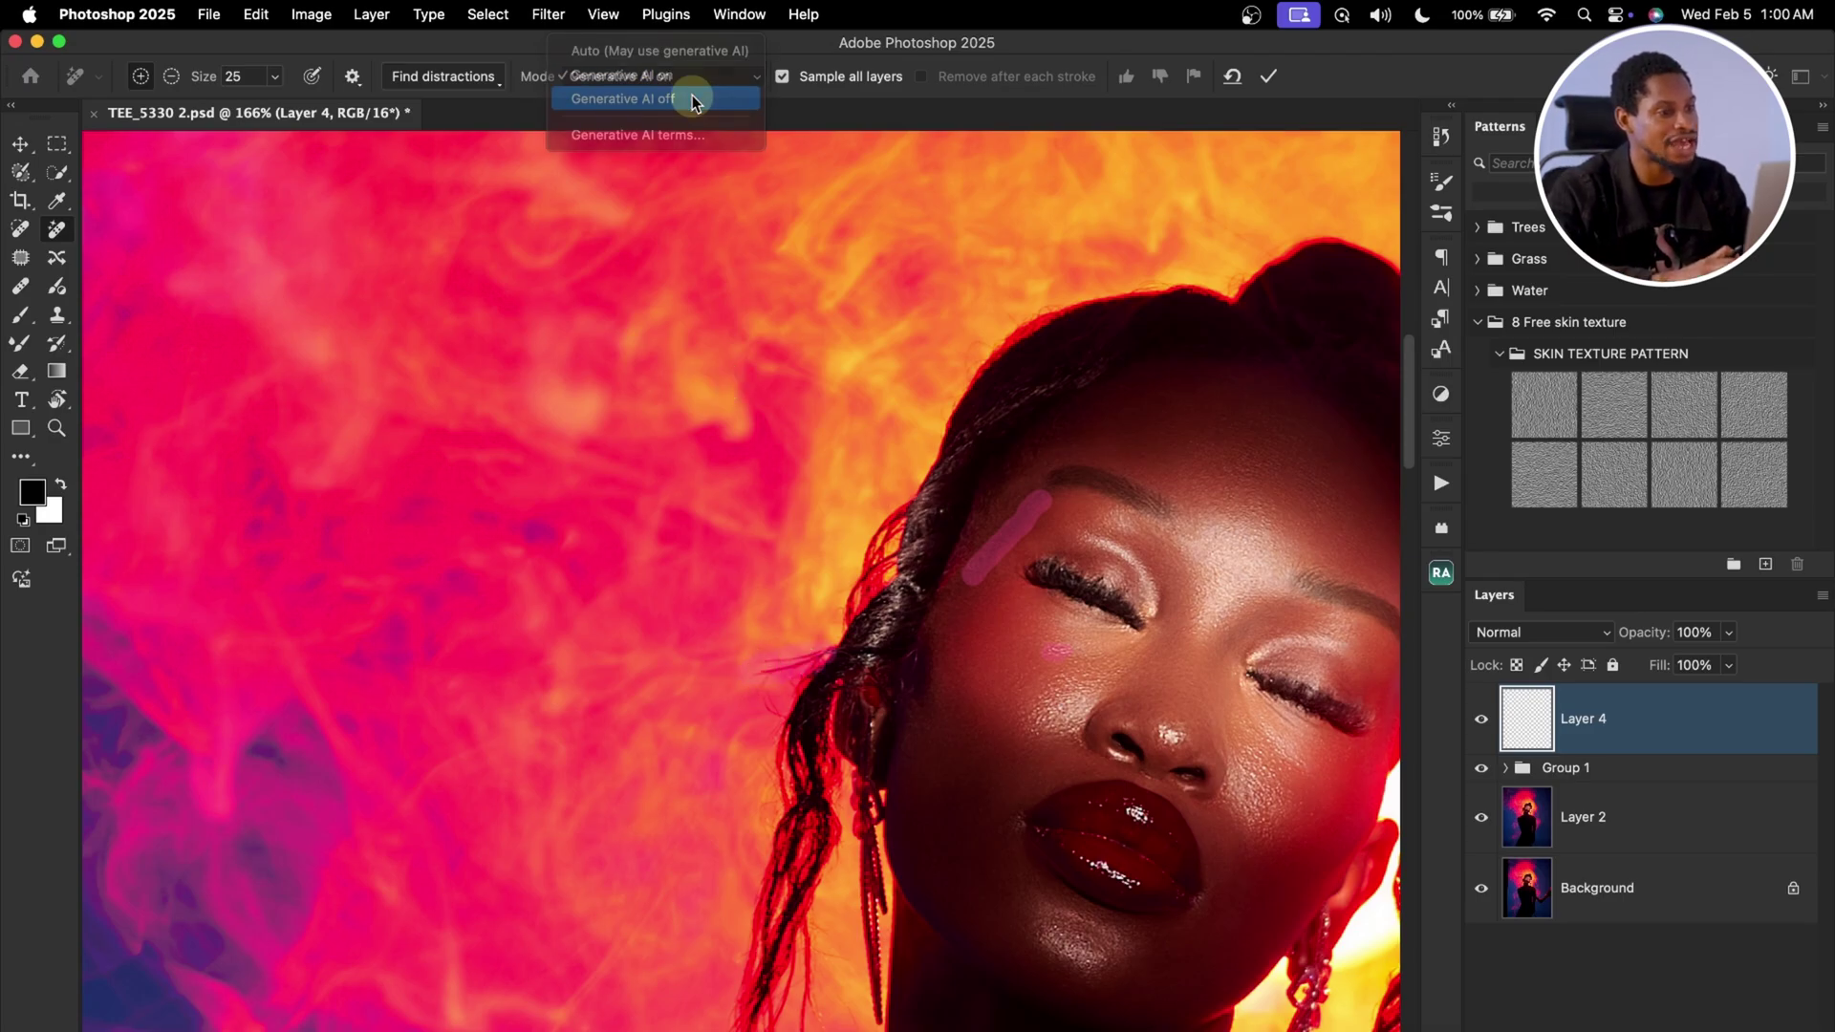
left_click(1269, 85)
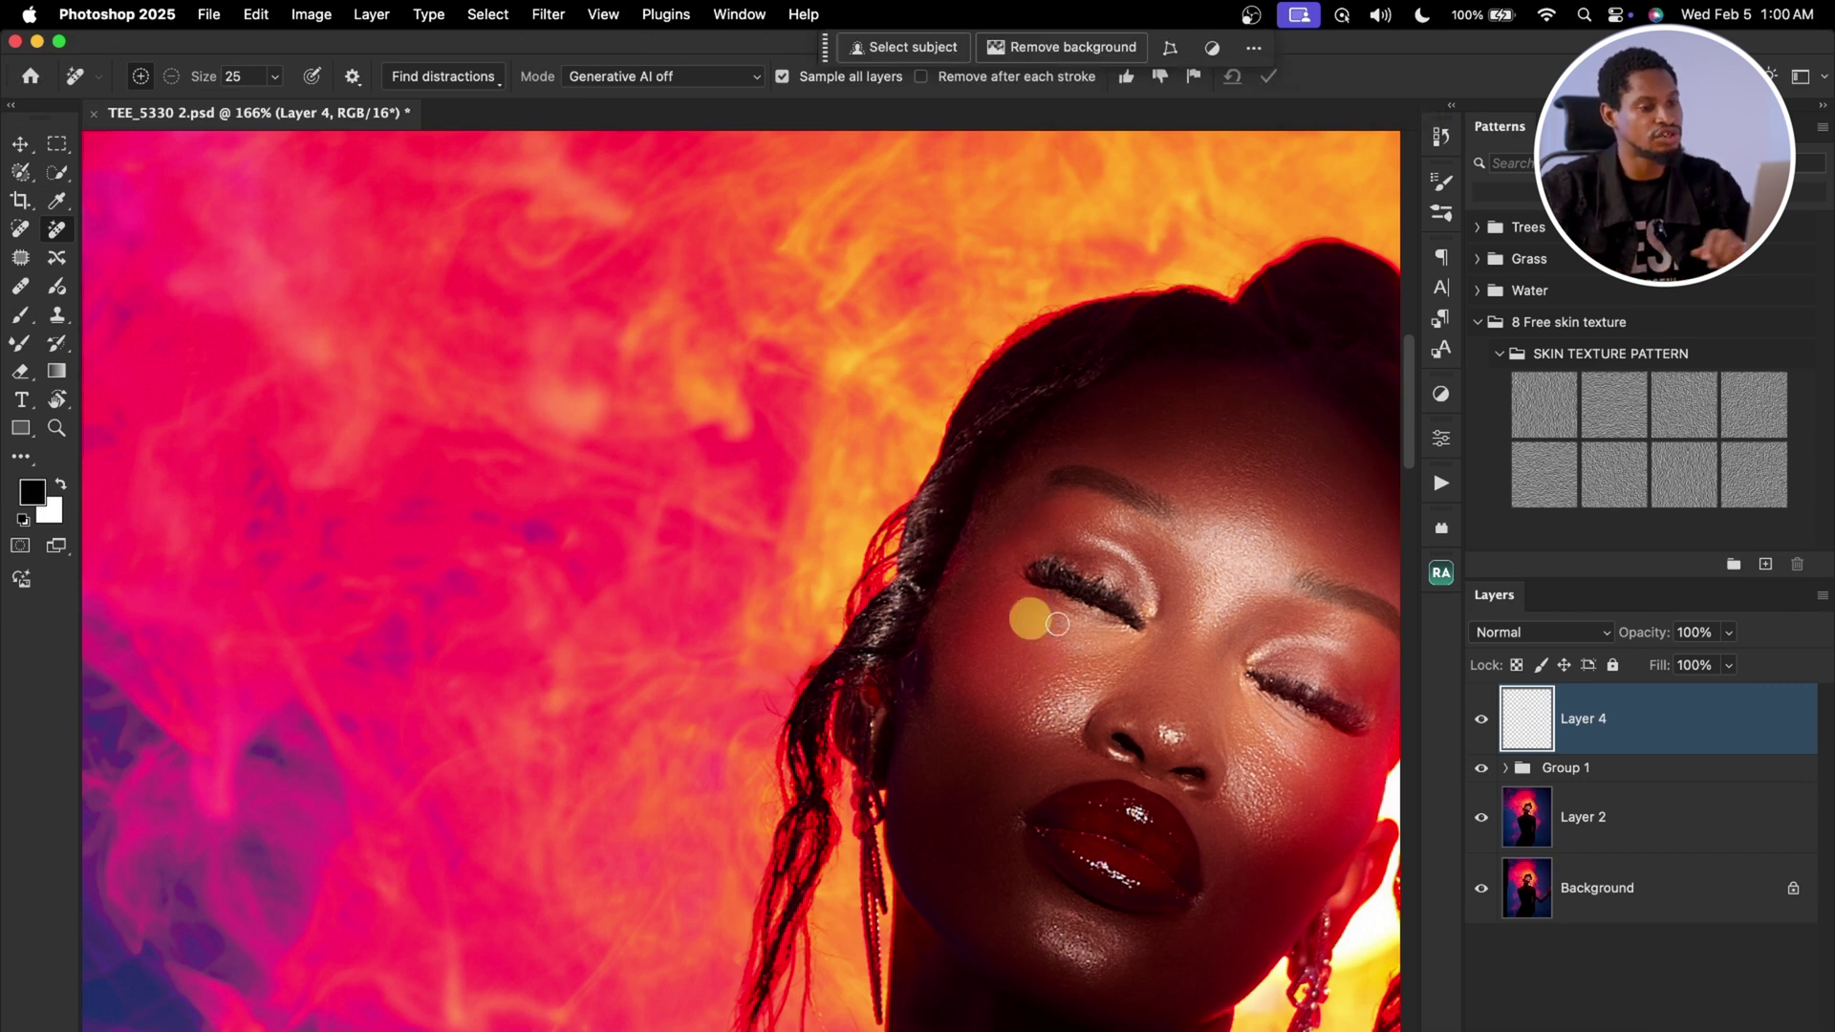
Step: Toggle Layer 4's visibility to compare the cleanup and view the whole portrait
key("z")
left_click_drag(1052, 548, 939, 564)
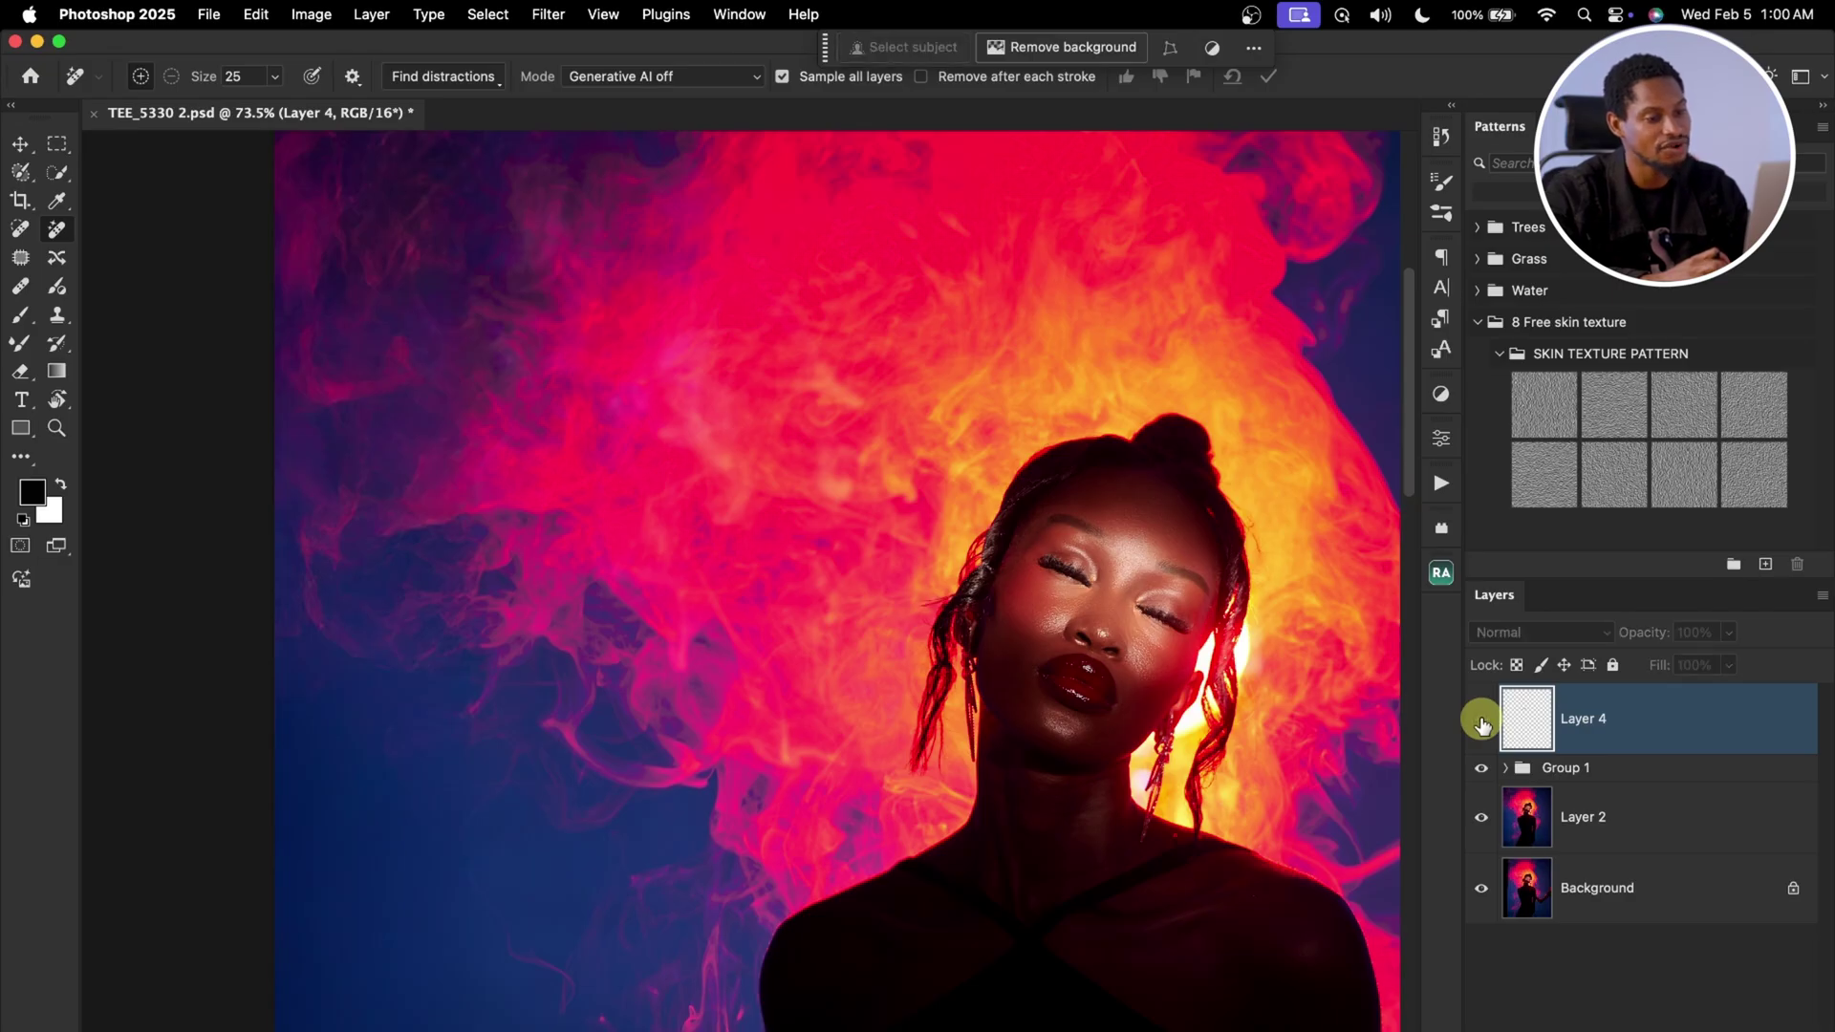
key("z")
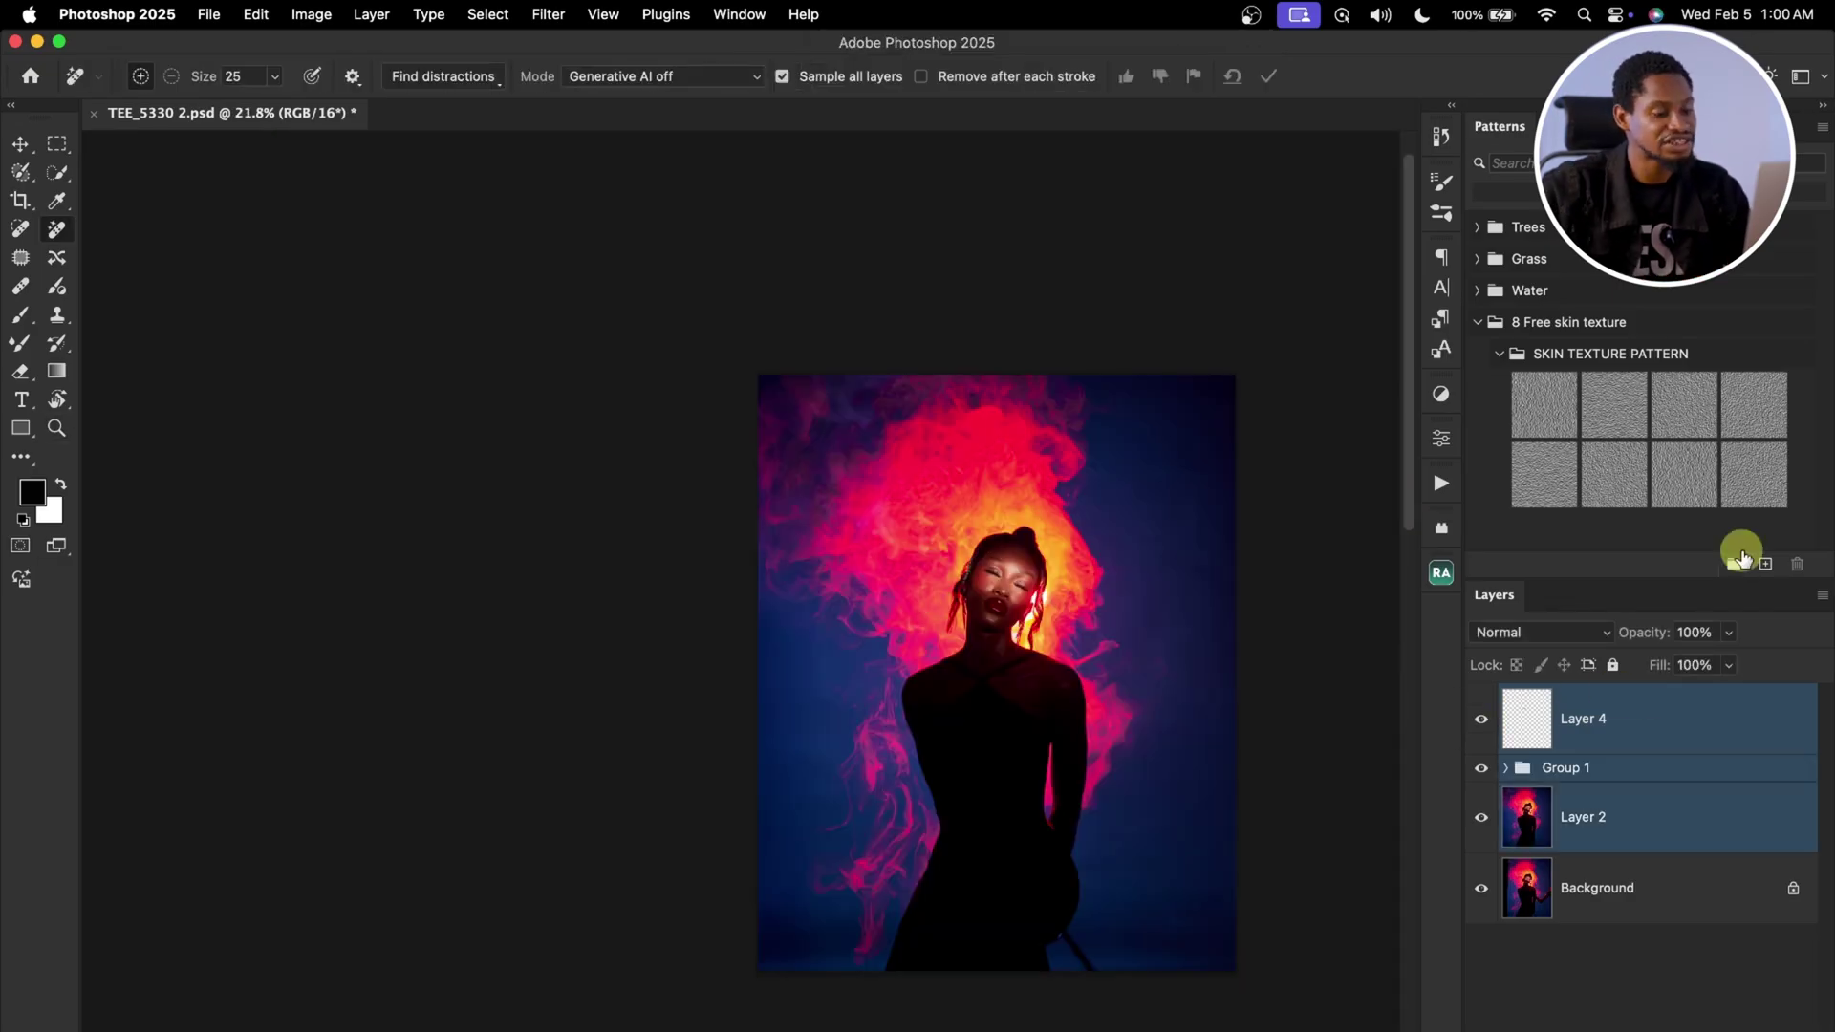
Step: Group Layer 4, Group 1 and Layer 2 together above the Background
left_click(1658, 734)
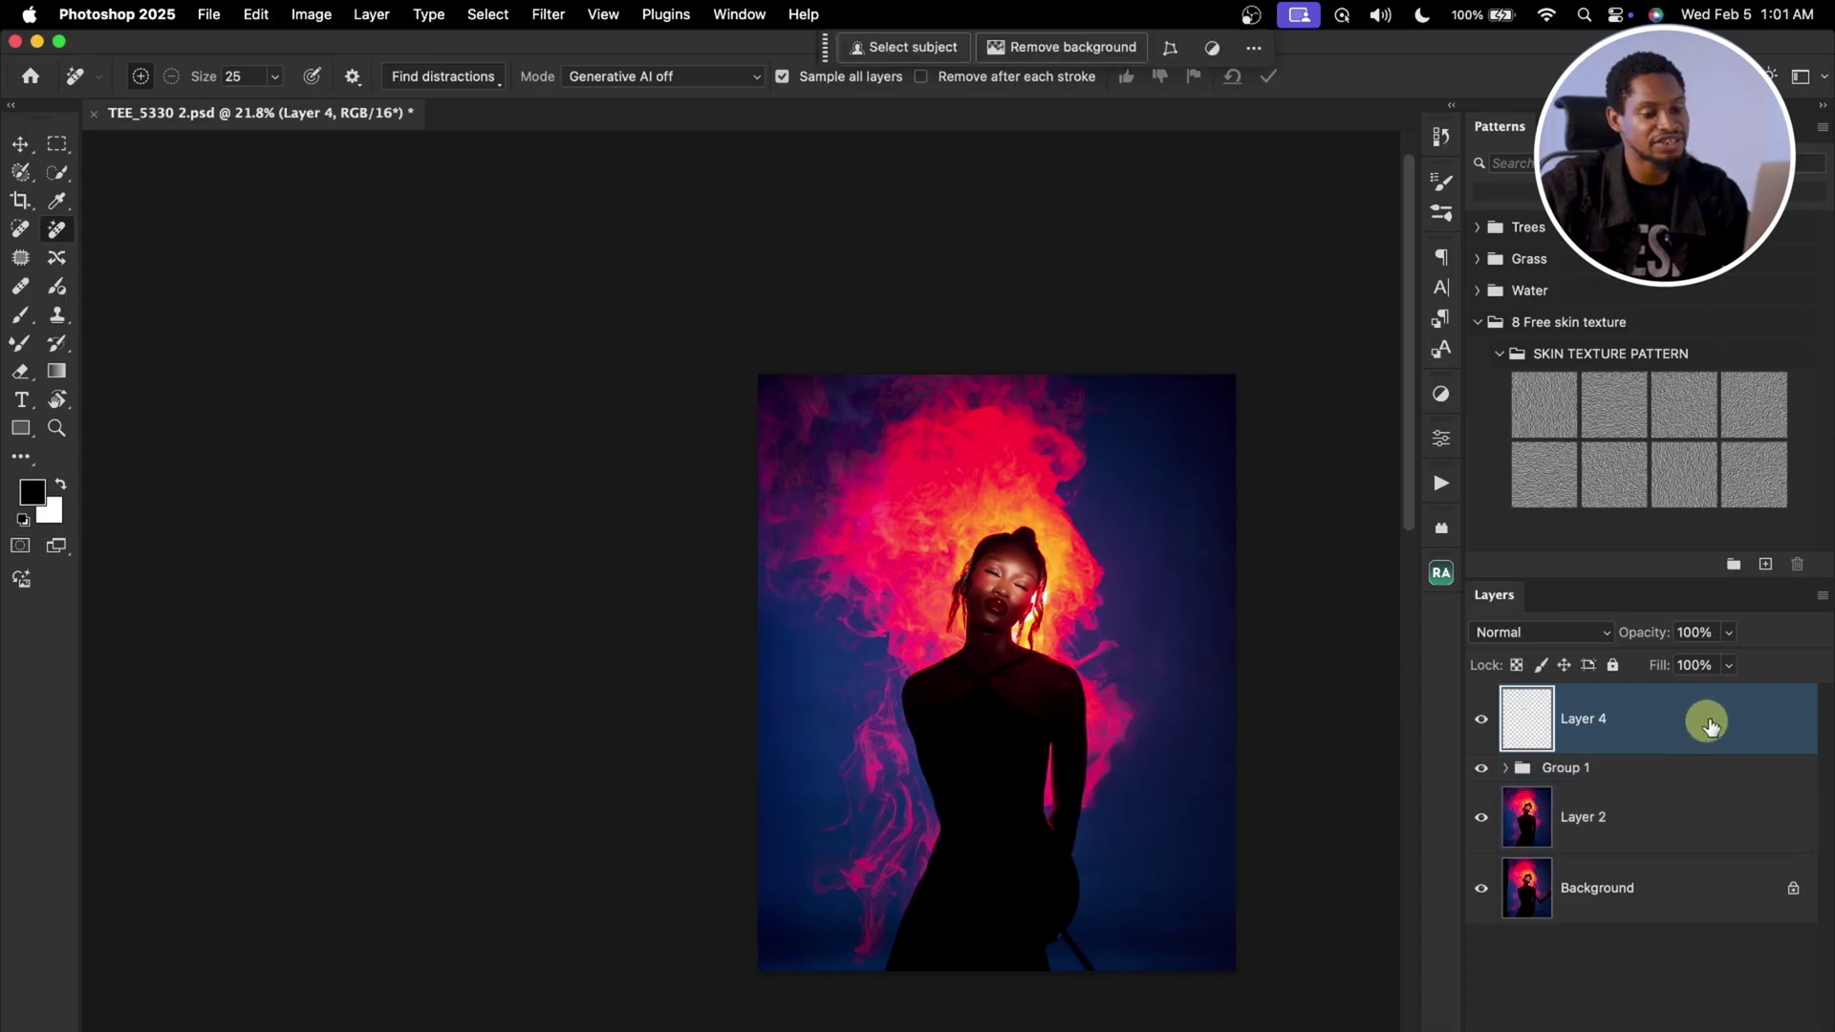
left_click(1671, 828, "shift")
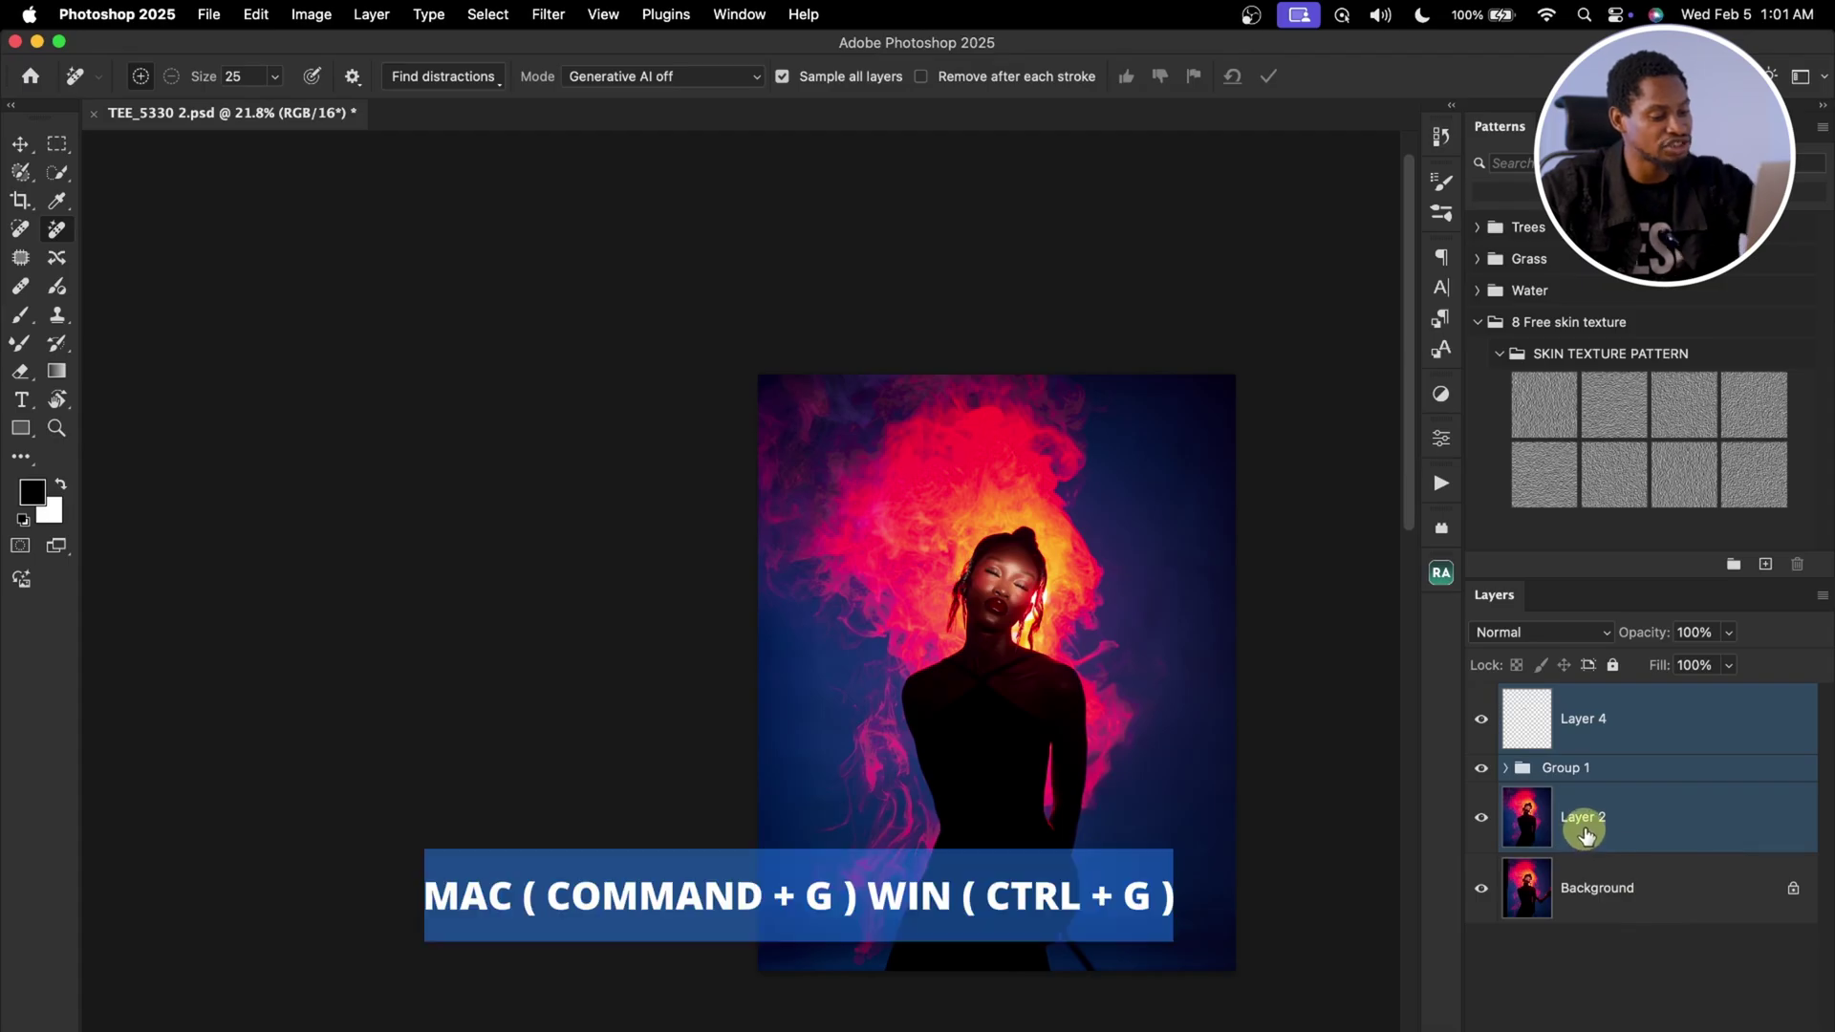
key("super+g")
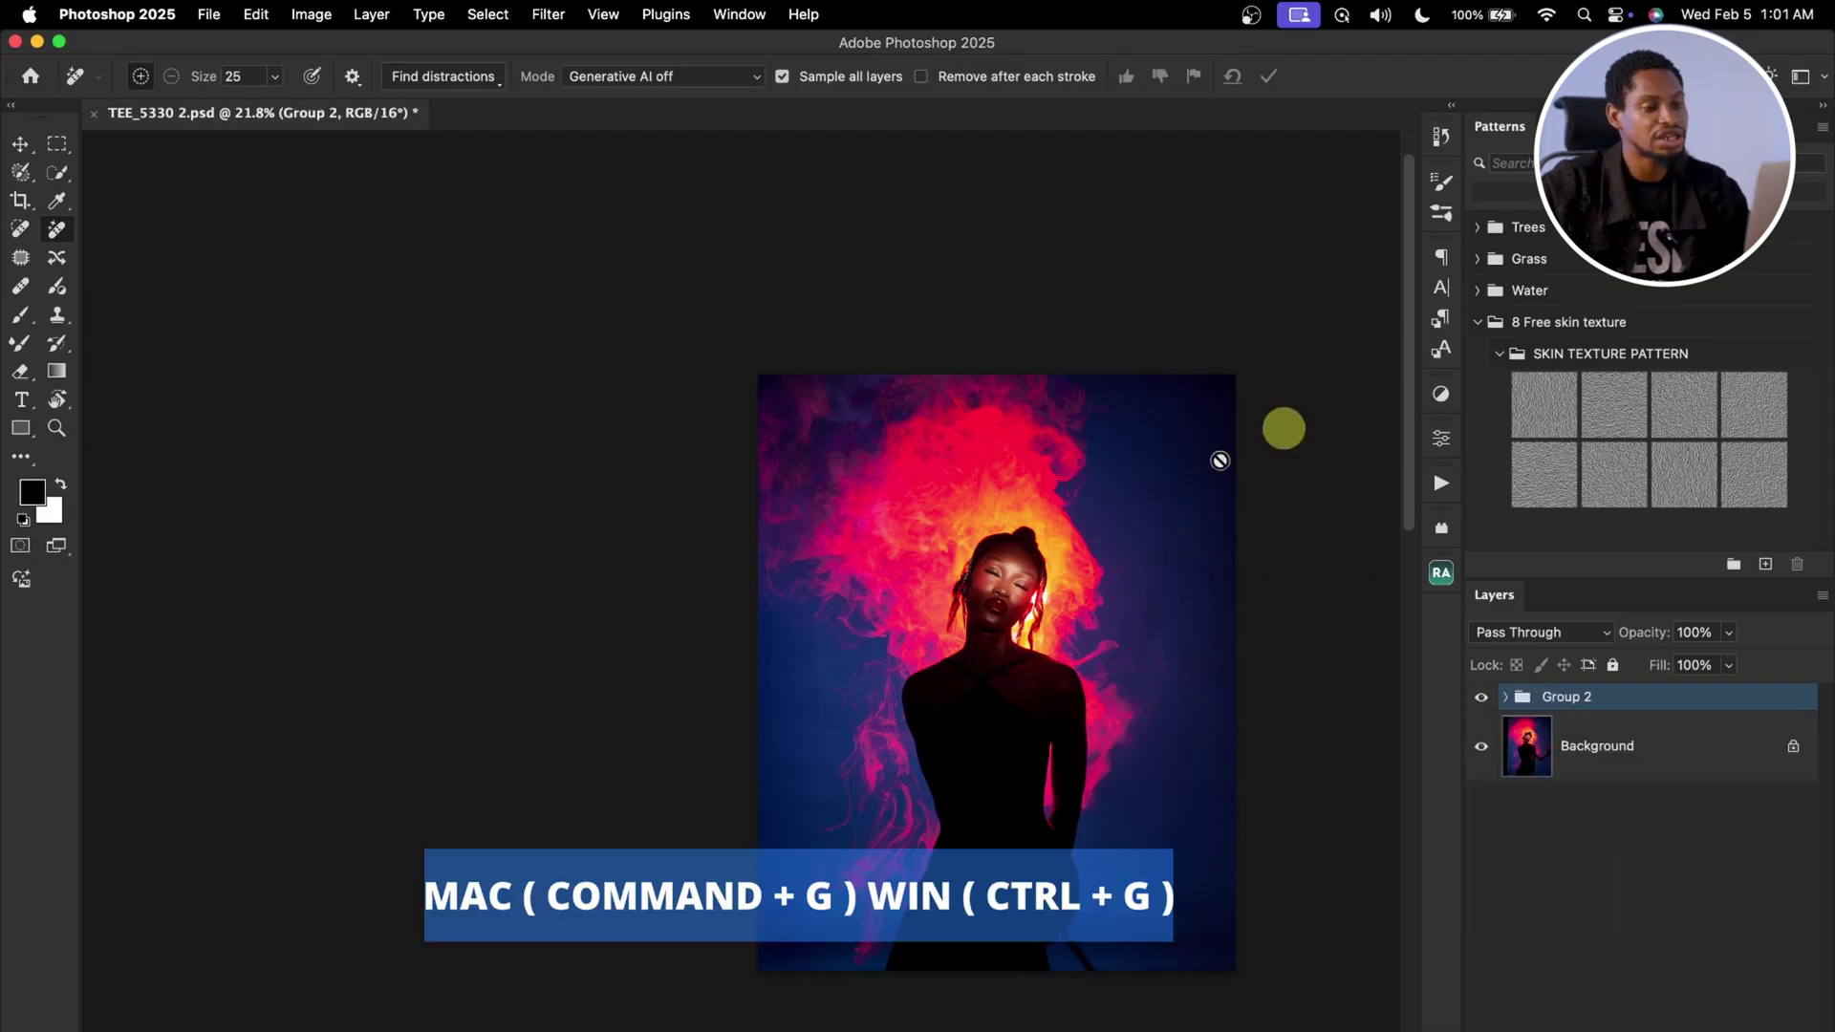
key("z")
left_click(946, 873)
key("j")
key("z")
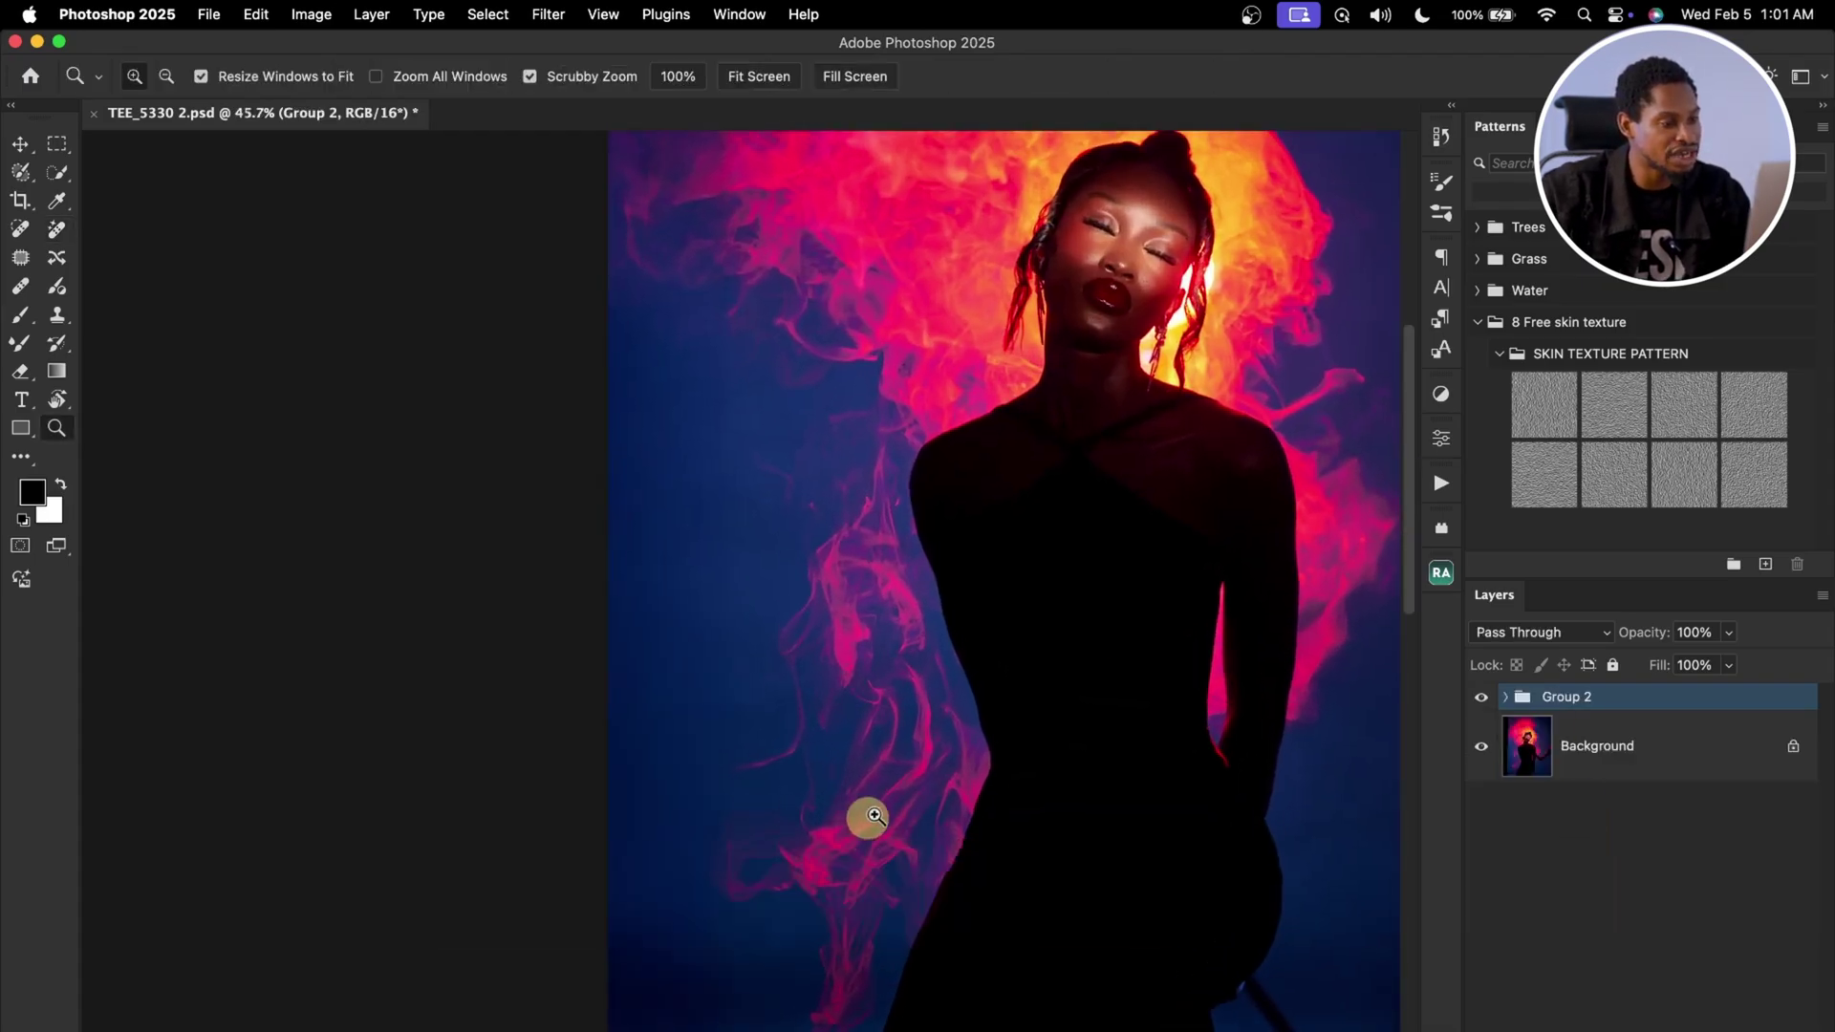
left_click(872, 770, "alt")
key("j")
scroll(1098, 688, "right", 5)
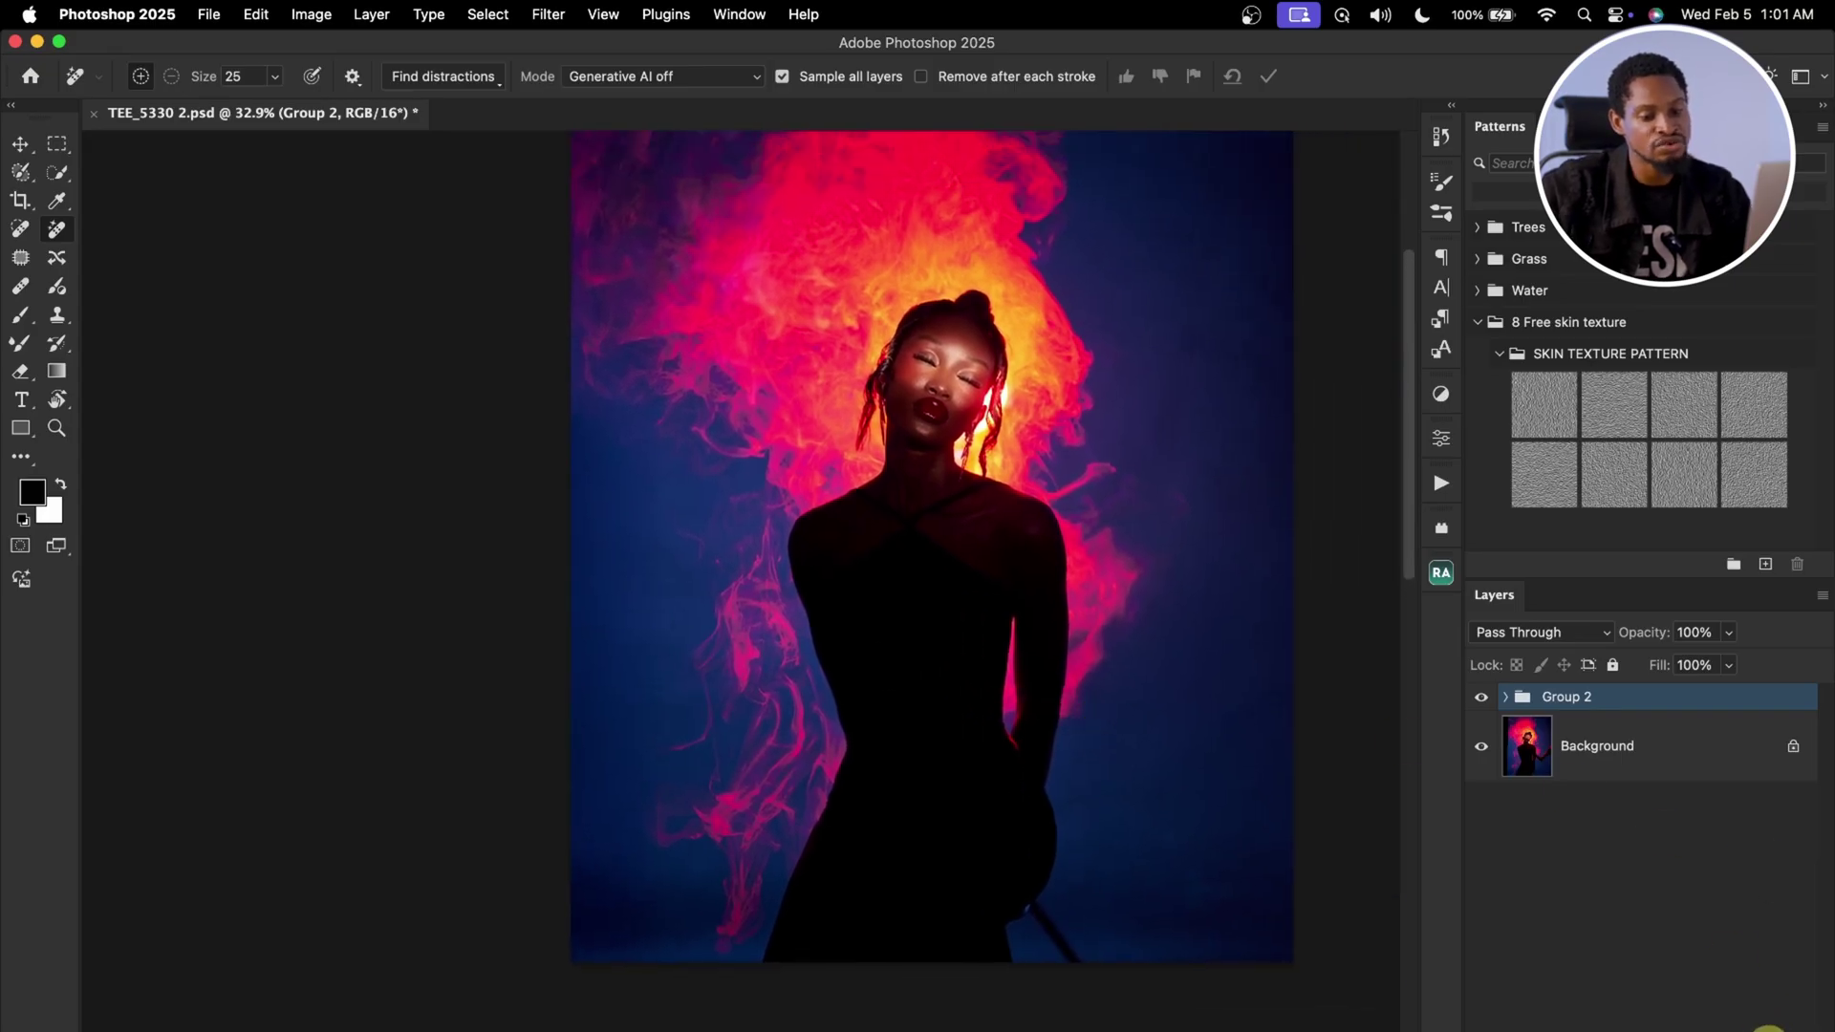
Step: Create a new empty layer above Group 2 and set the Mixer Brush size to 800
left_click(1768, 1027)
left_click(21, 346)
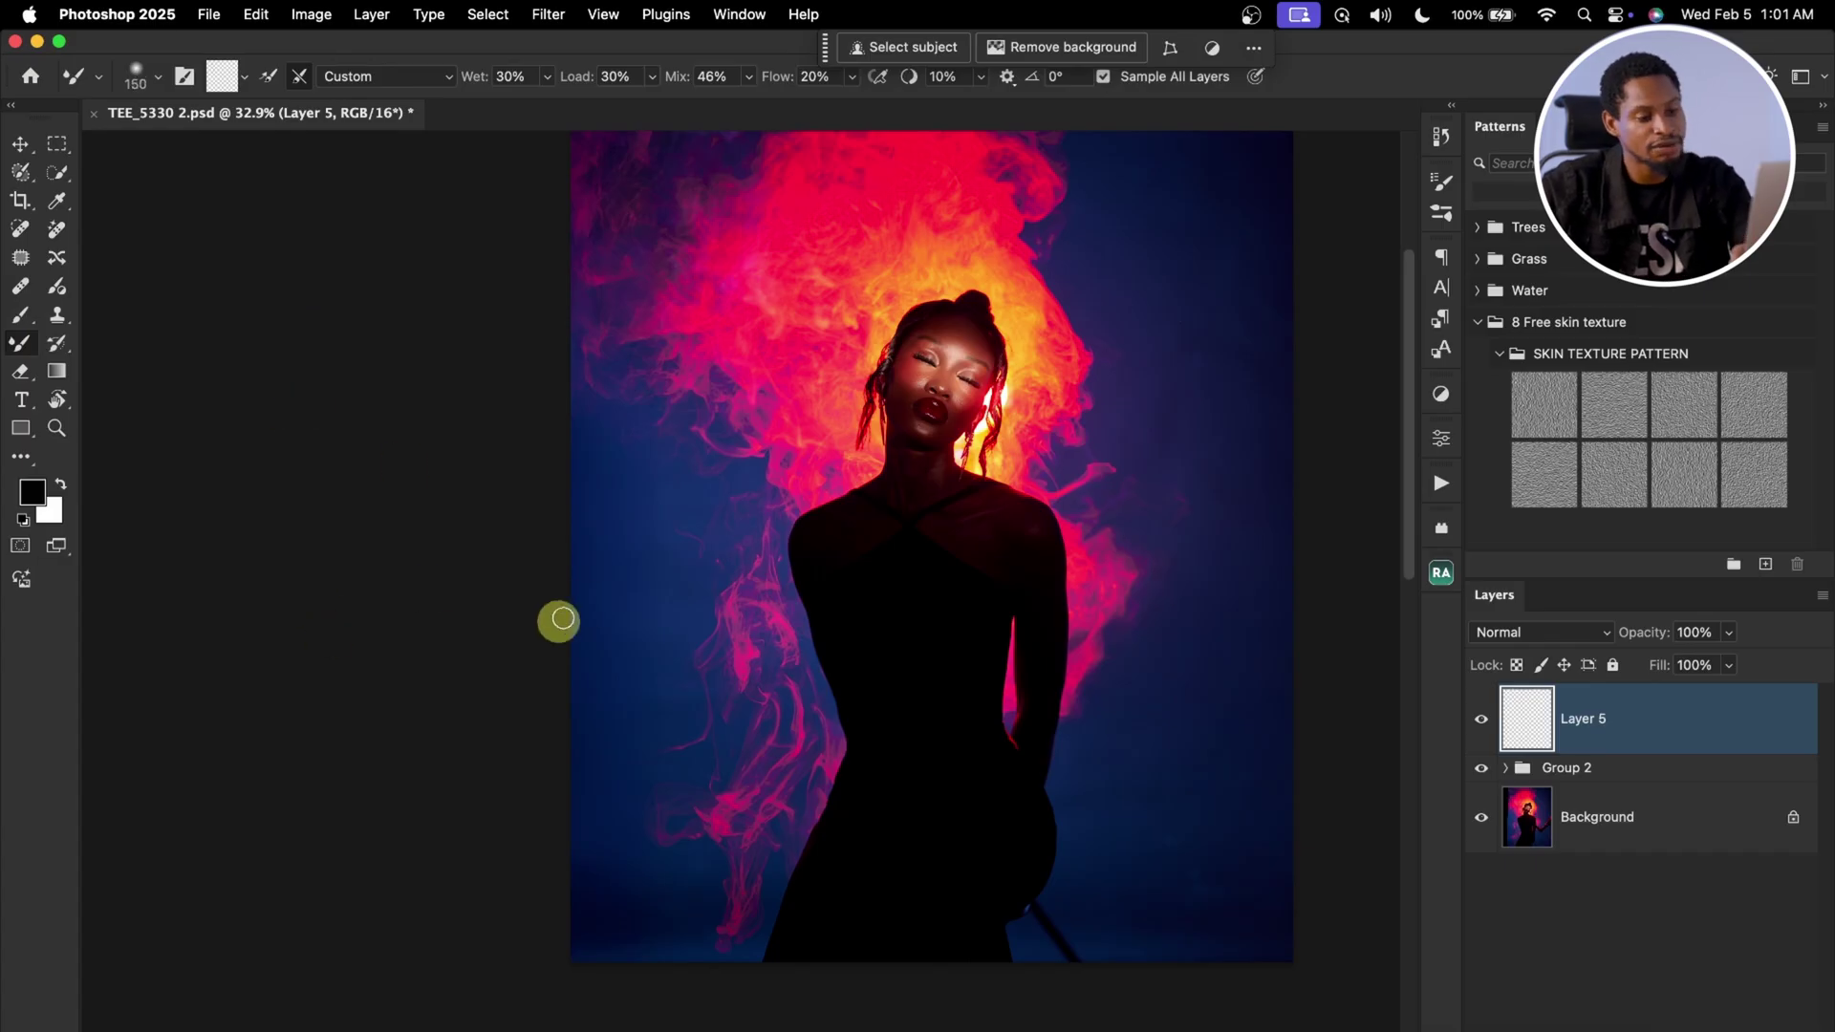
key("bracketright")
key("bracketright")
key("bracketright")
key("bracketright")
key("bracketright")
key("bracketright")
key("bracketright")
key("bracketright")
key("bracketright")
key("bracketright")
key("bracketright")
key("bracketleft")
key("bracketleft")
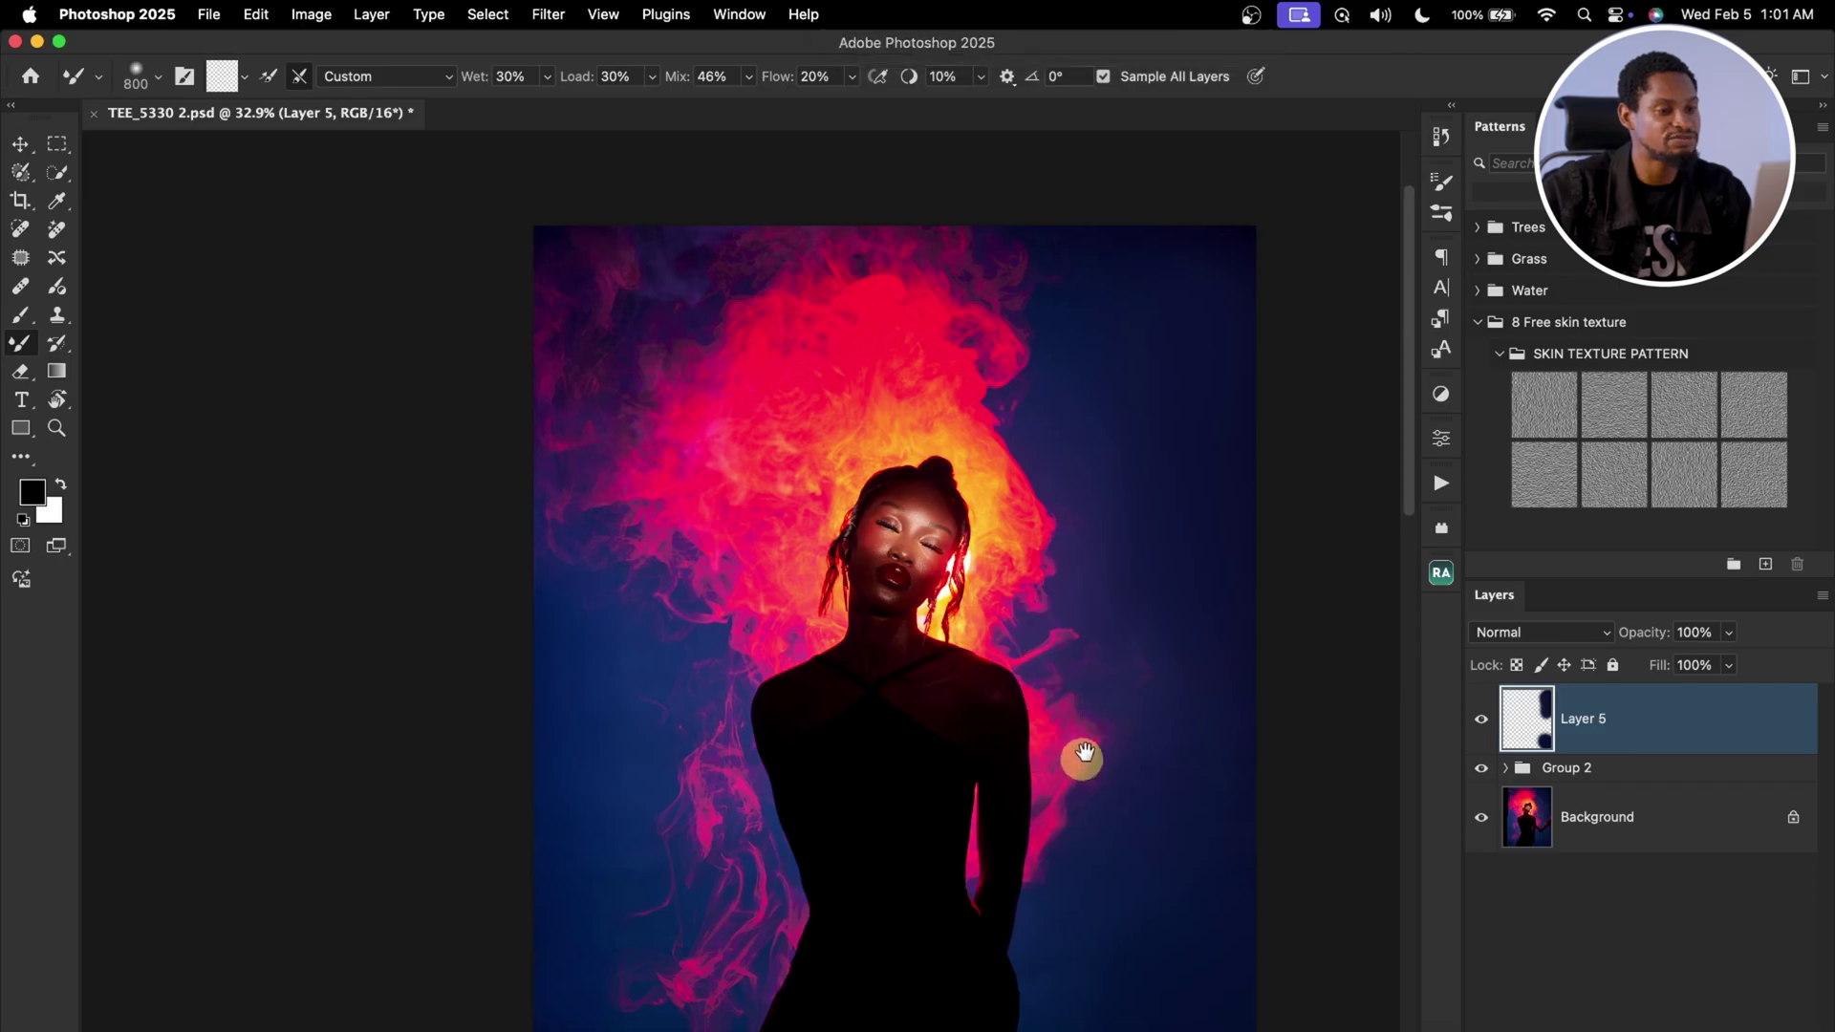
Step: Smooth the blue backdrop on both sides of the portrait on Layer 5 with the Mixer Brush, avoiding the subject and smoke
scroll(1081, 754, "right", 5)
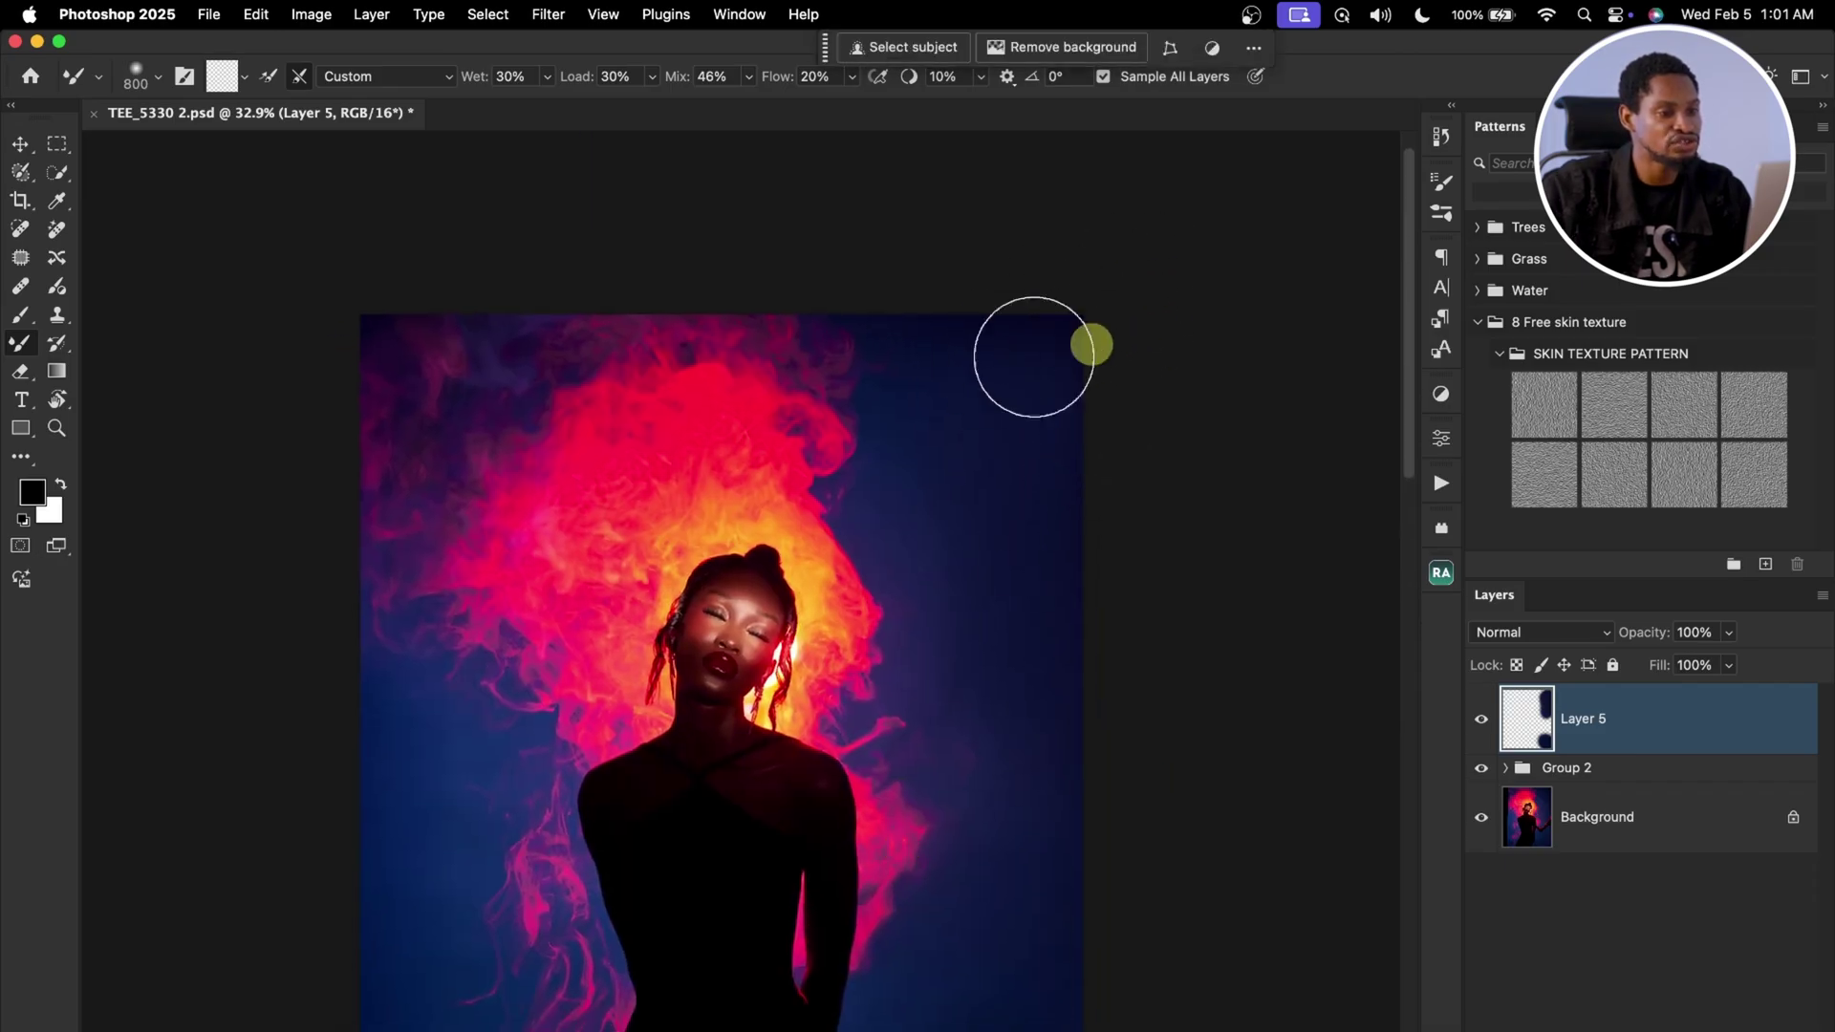
key("space")
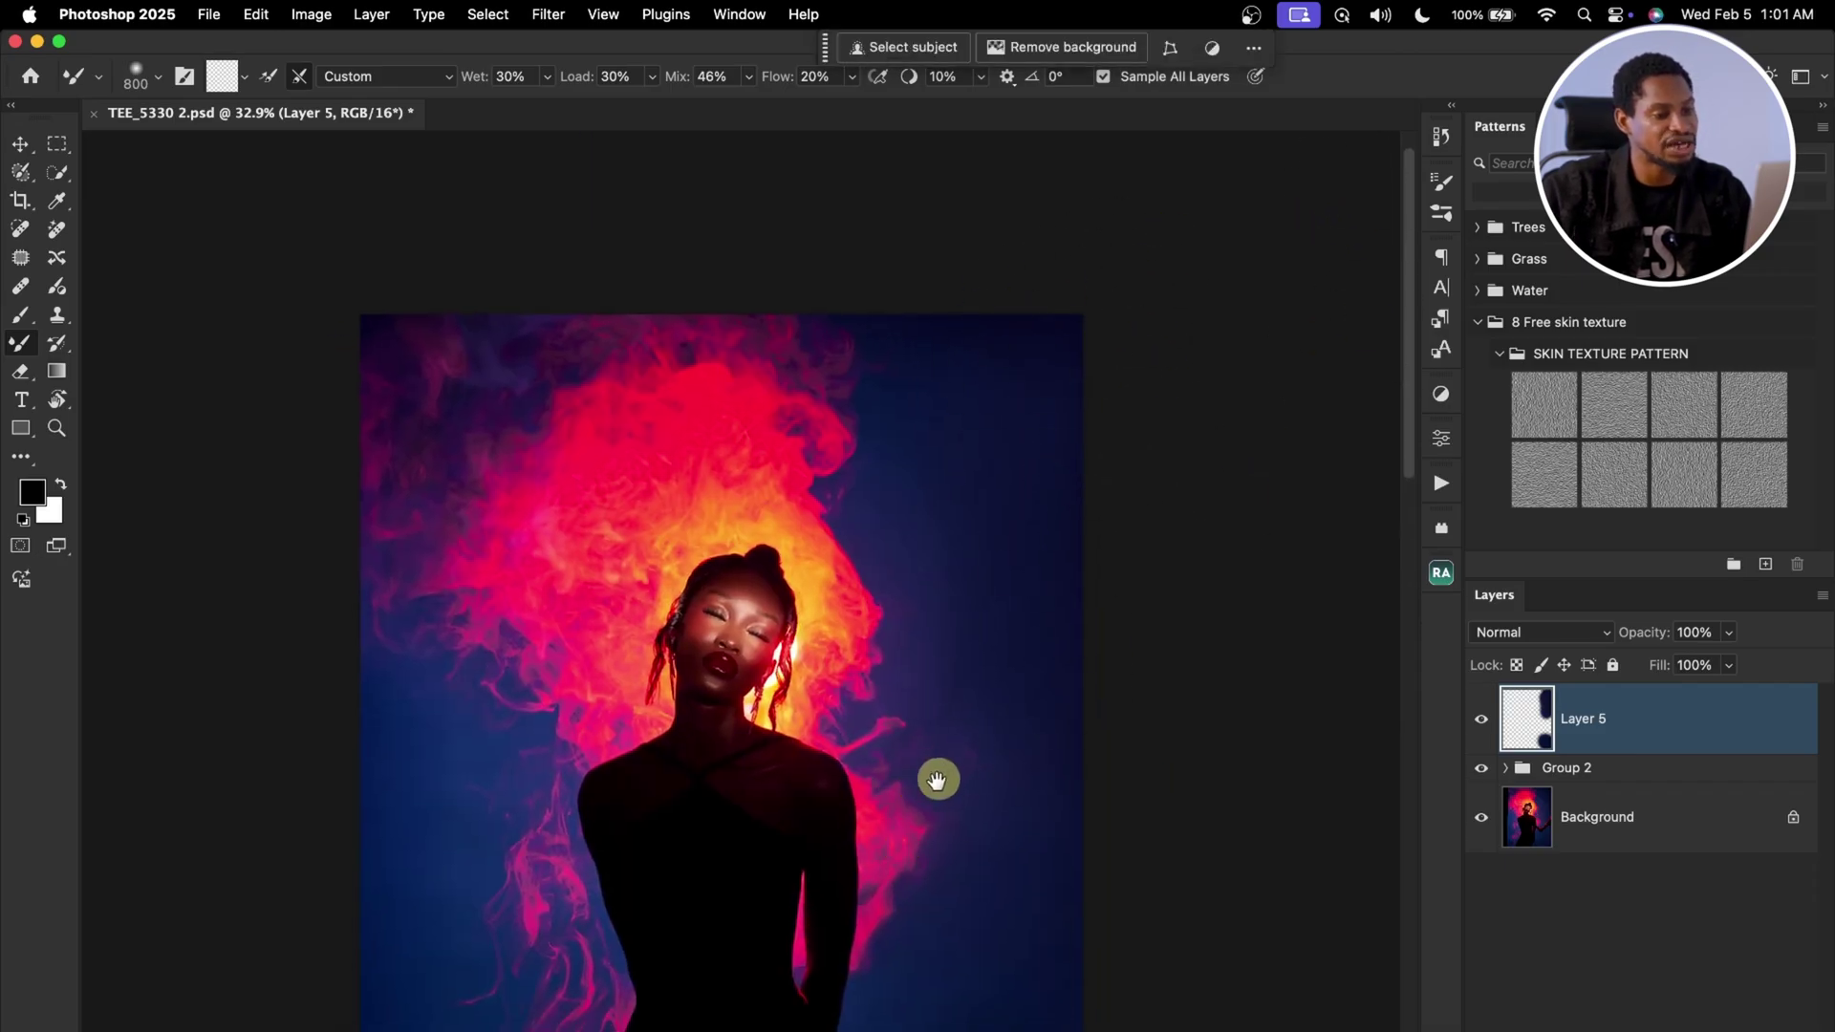
left_click_drag(936, 779, 1232, 512)
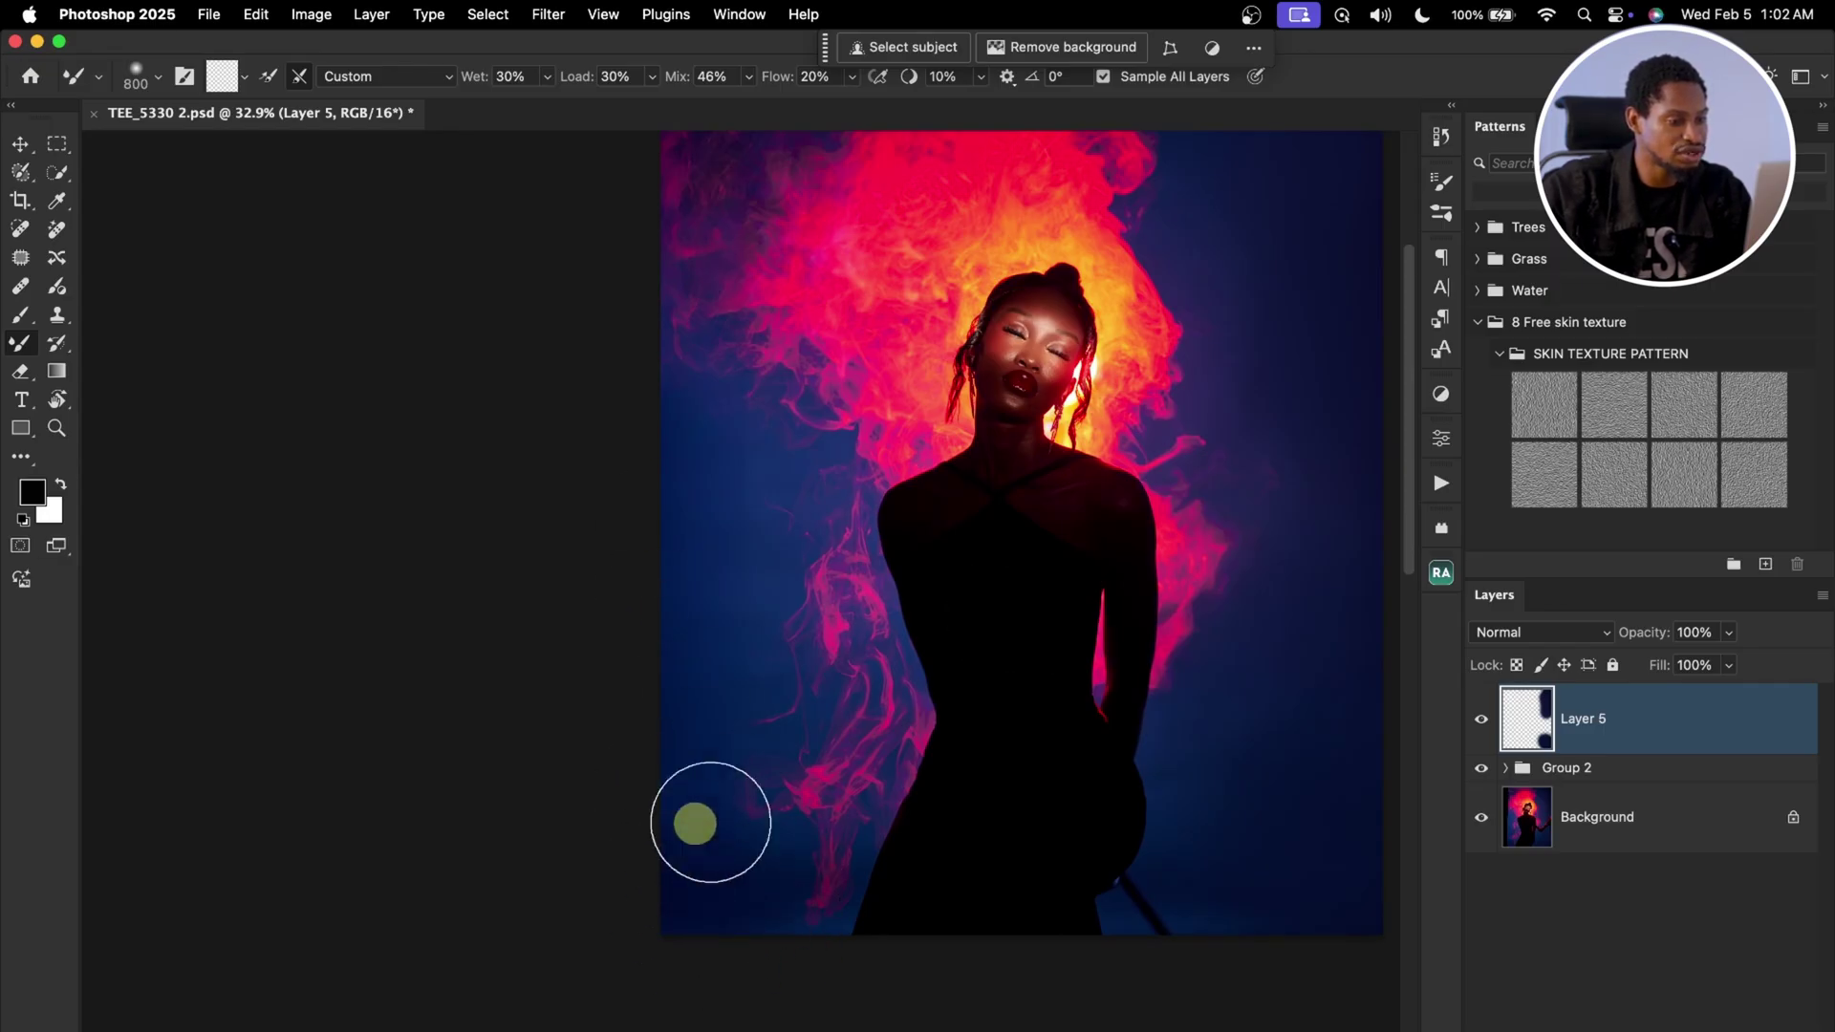
scroll(710, 821, "right", 4)
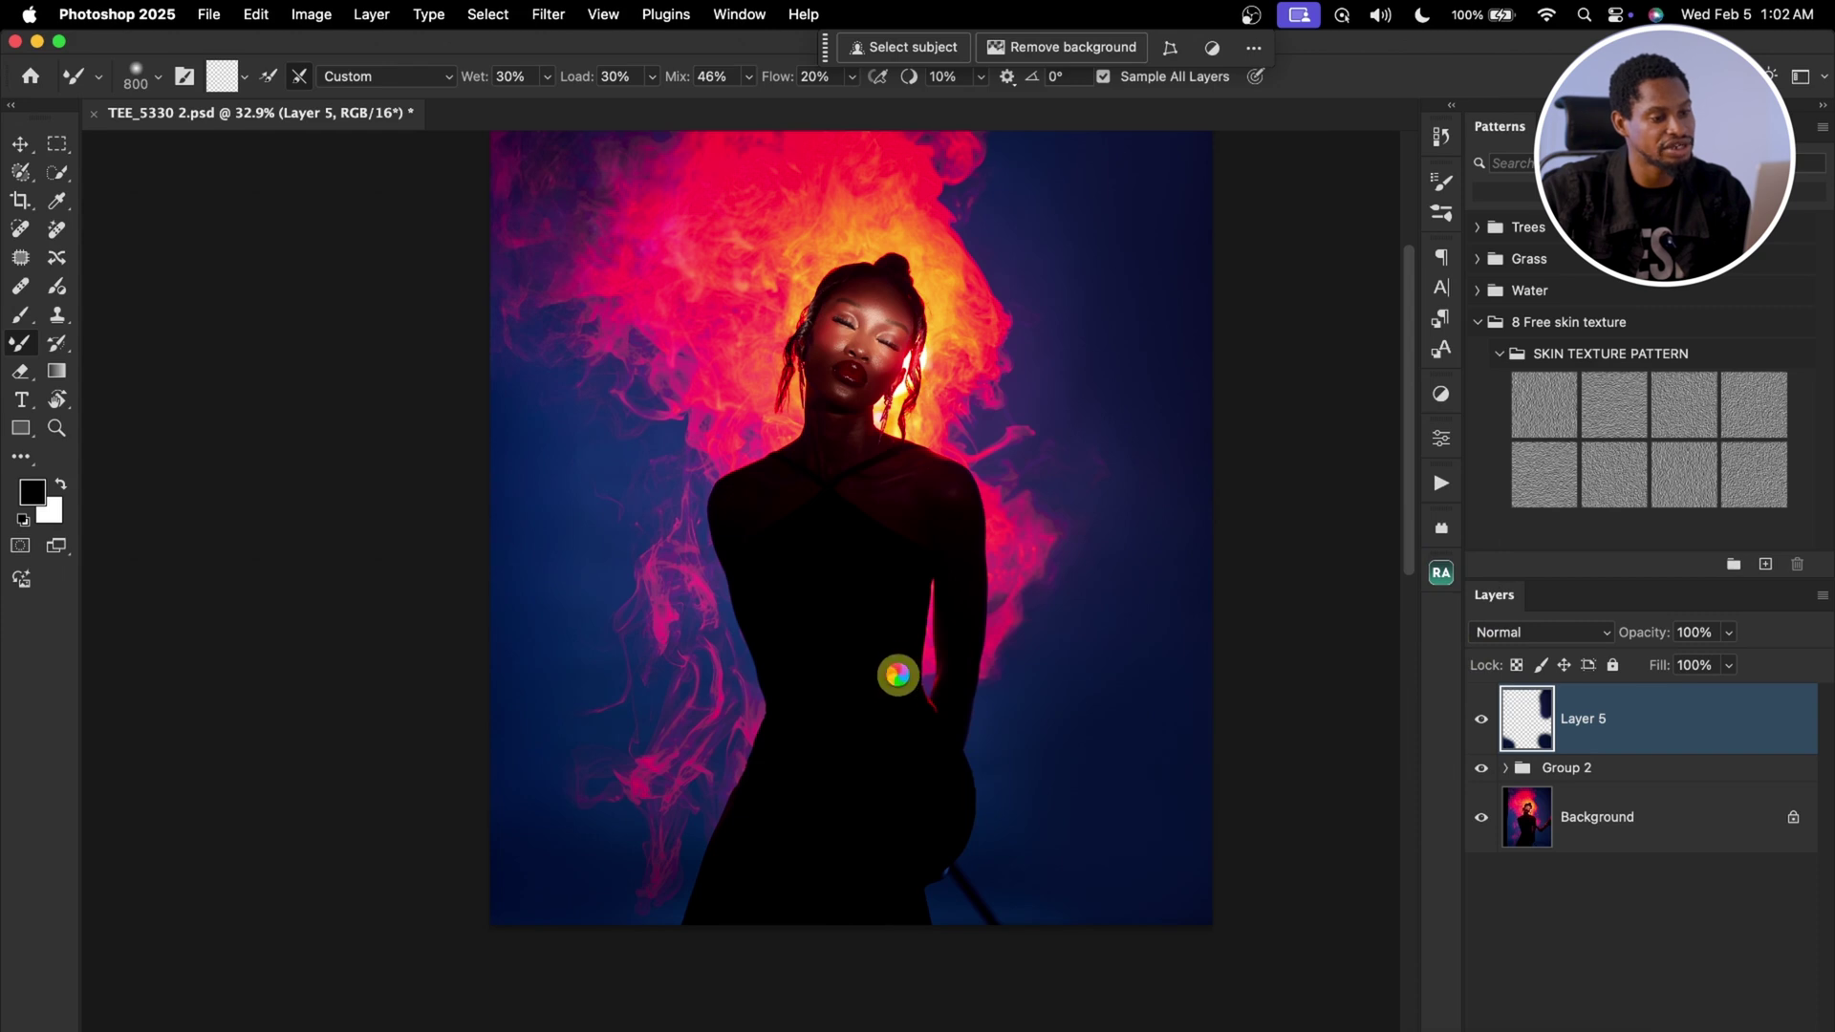
mouse_move(898, 675)
left_mouse_down()
mouse_move(1200, 650)
mouse_move(1098, 635)
mouse_move(921, 737)
left_mouse_up()
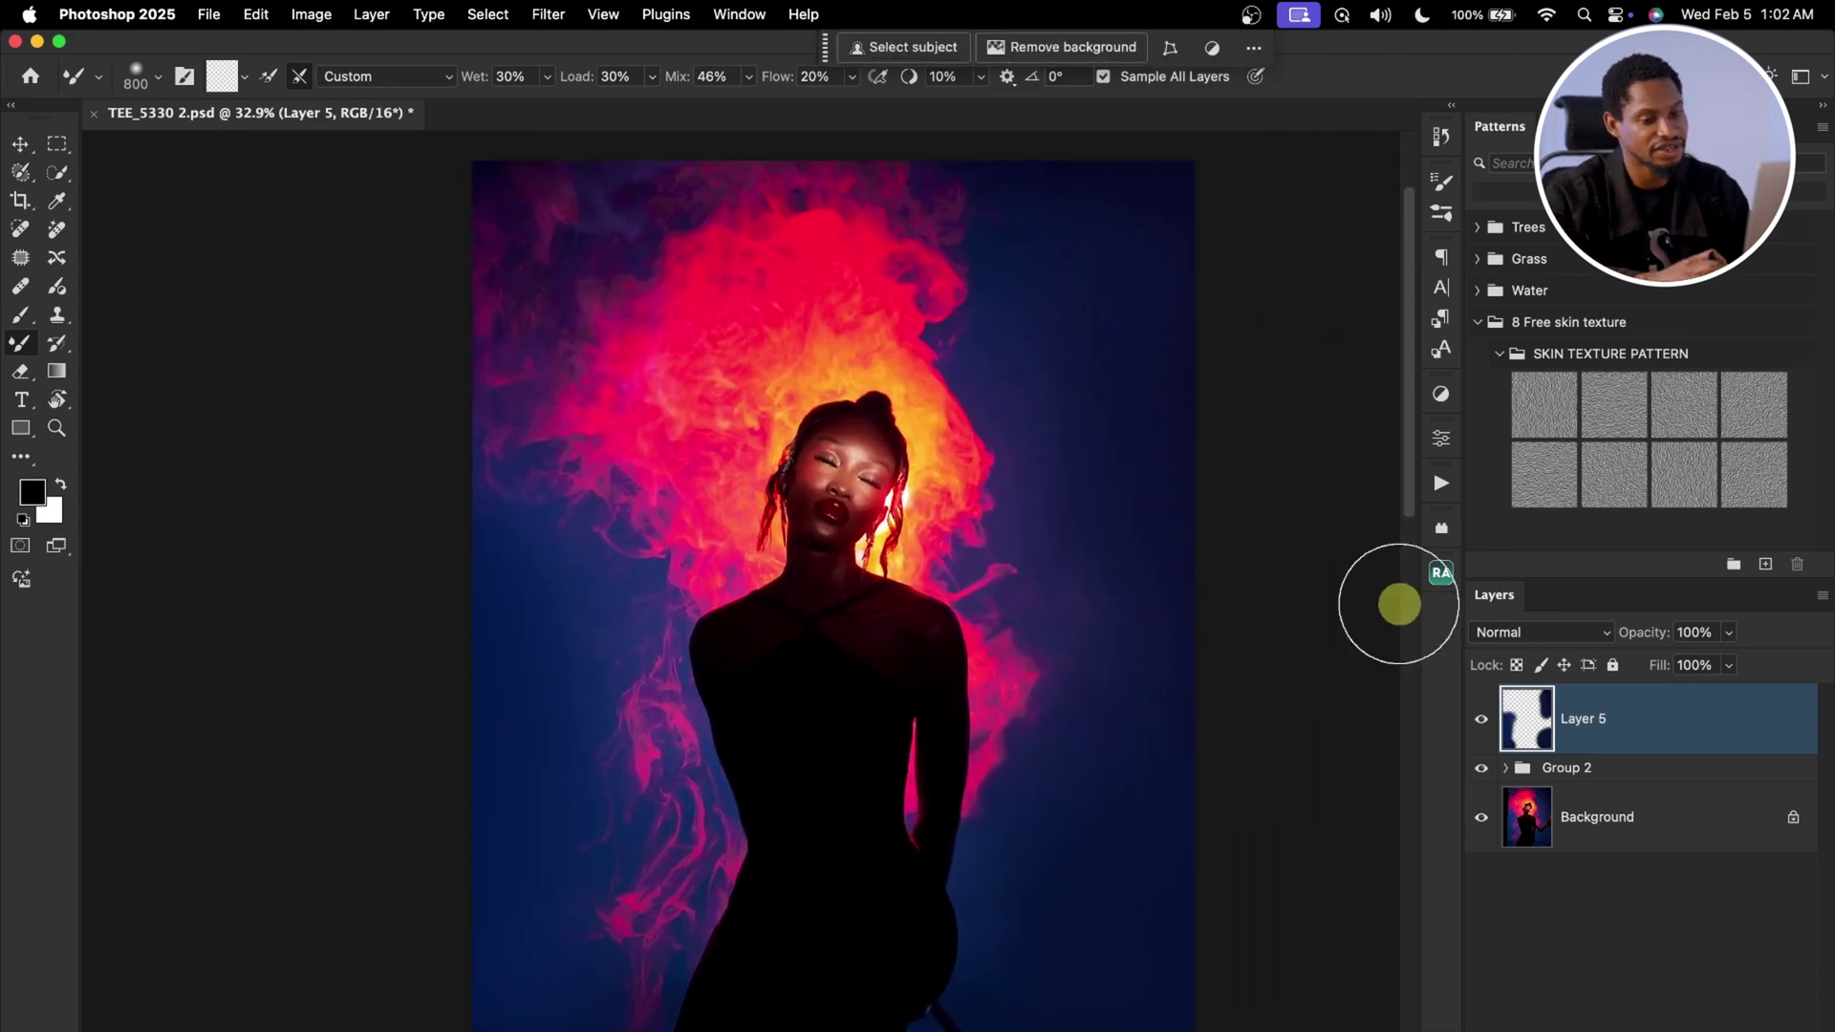
Step: View the whole portrait and toggle Layer 5's visibility to compare the backdrop smoothing
key("z")
left_click_drag(1040, 605, 1007, 606)
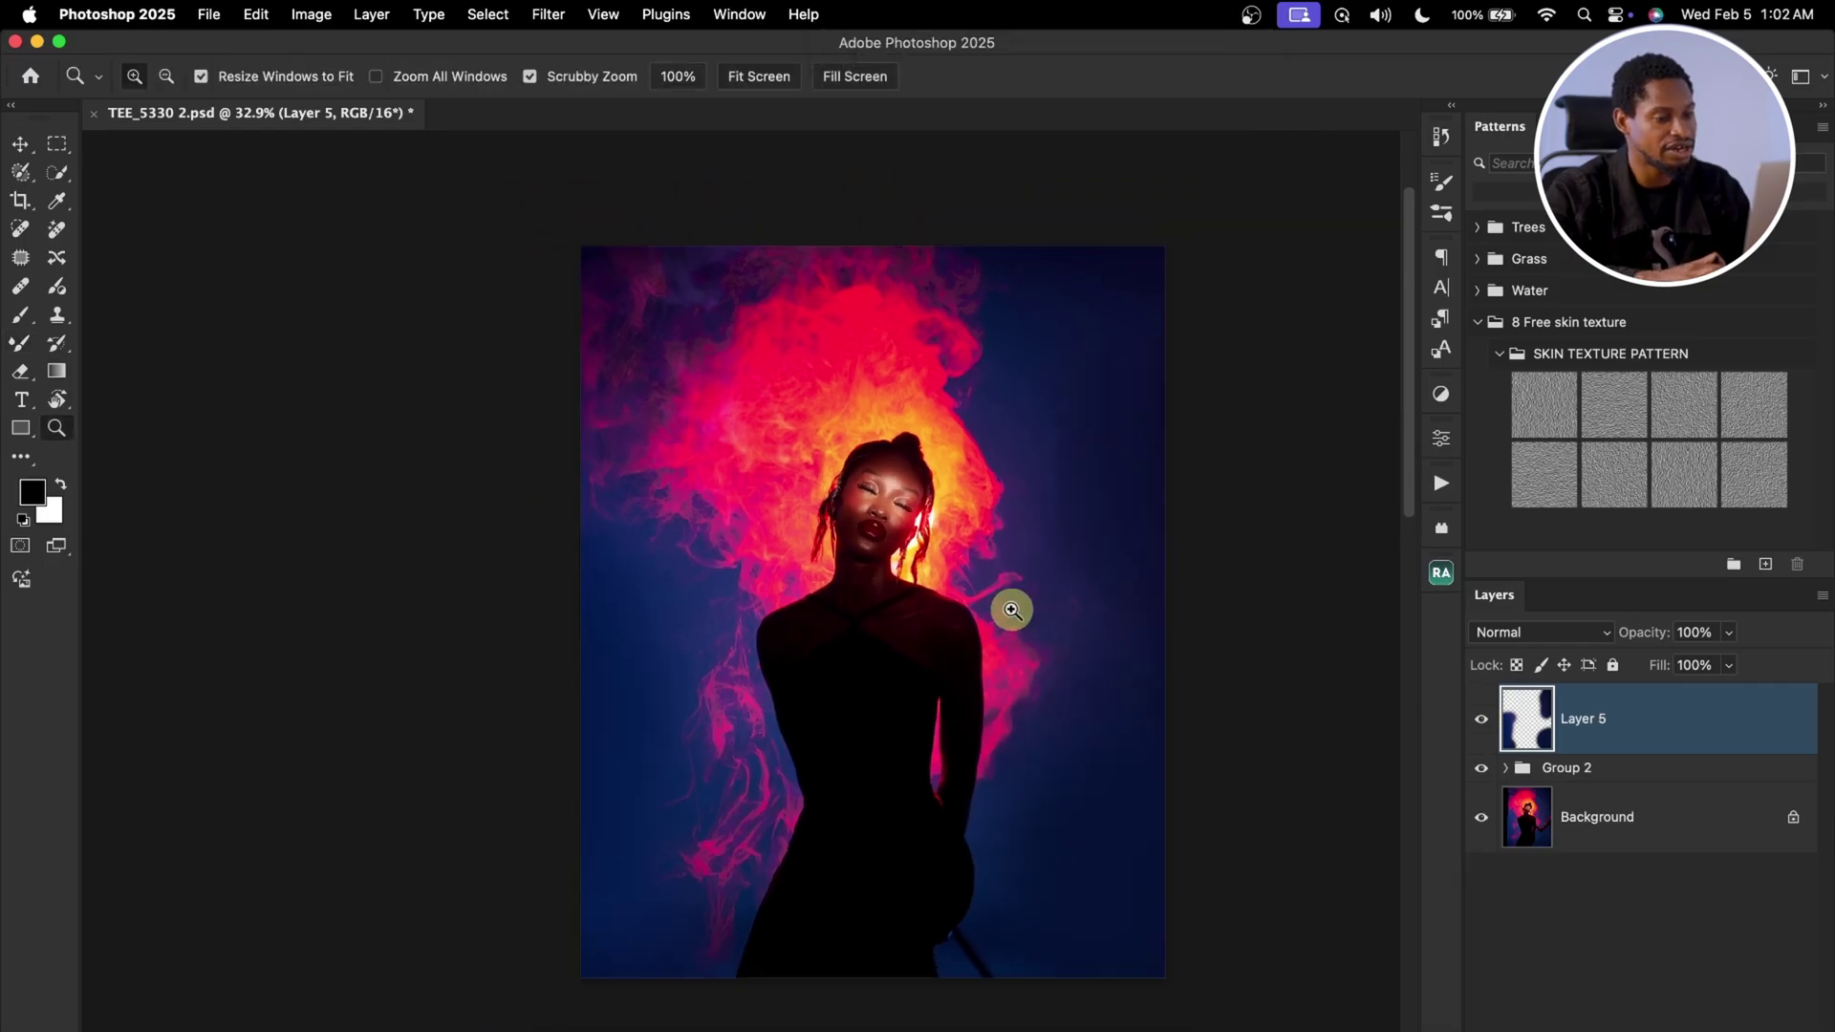
left_click(1480, 721)
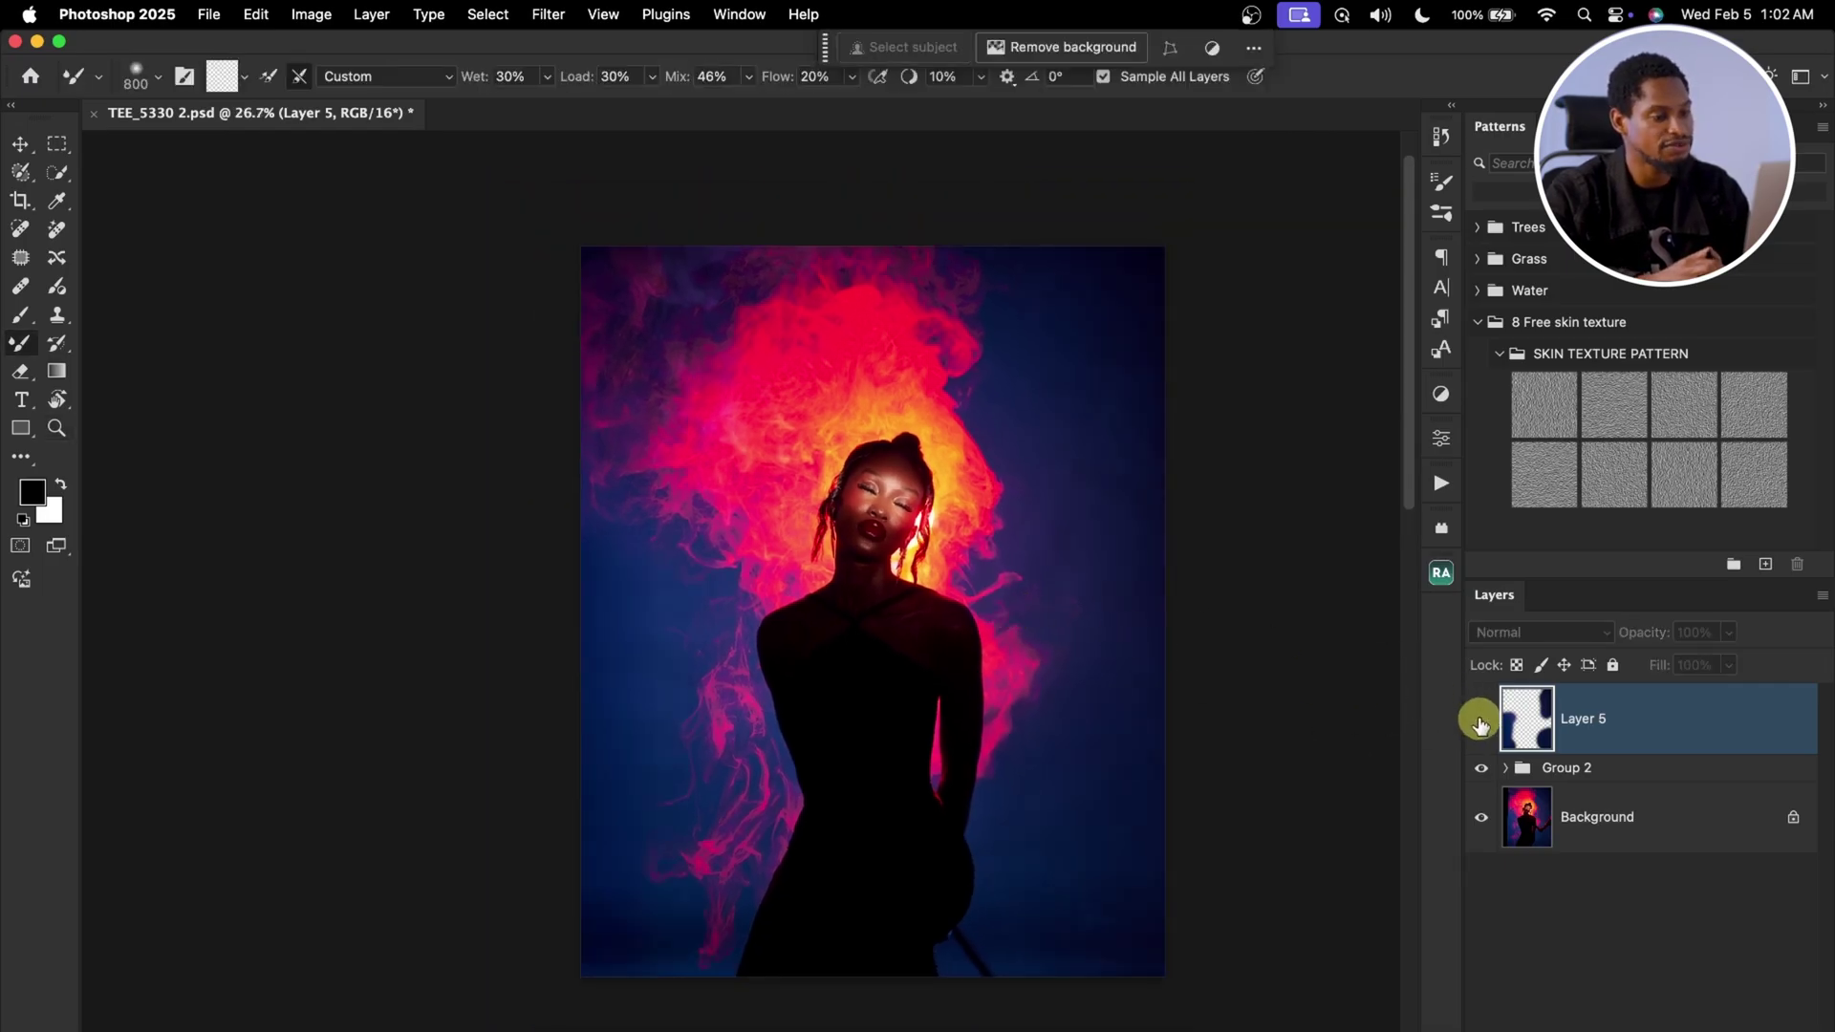
left_click(1480, 722)
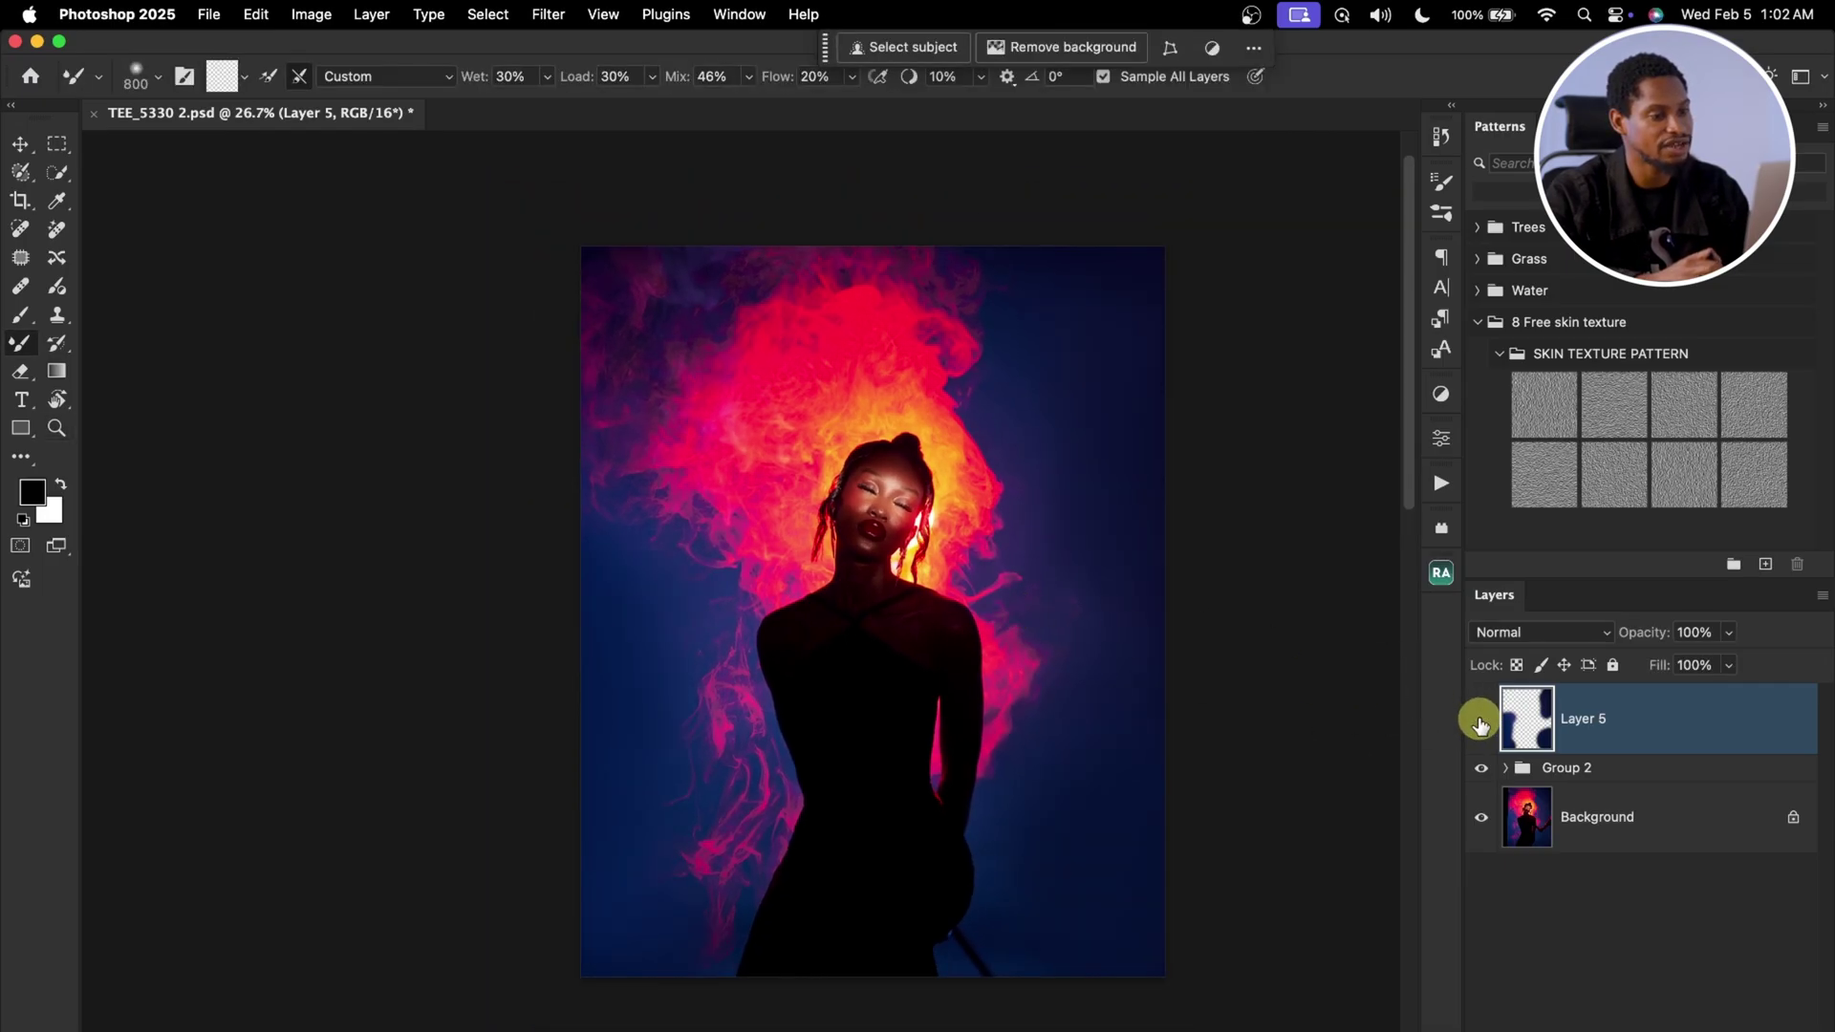
left_click(1479, 722)
left_click(1479, 721)
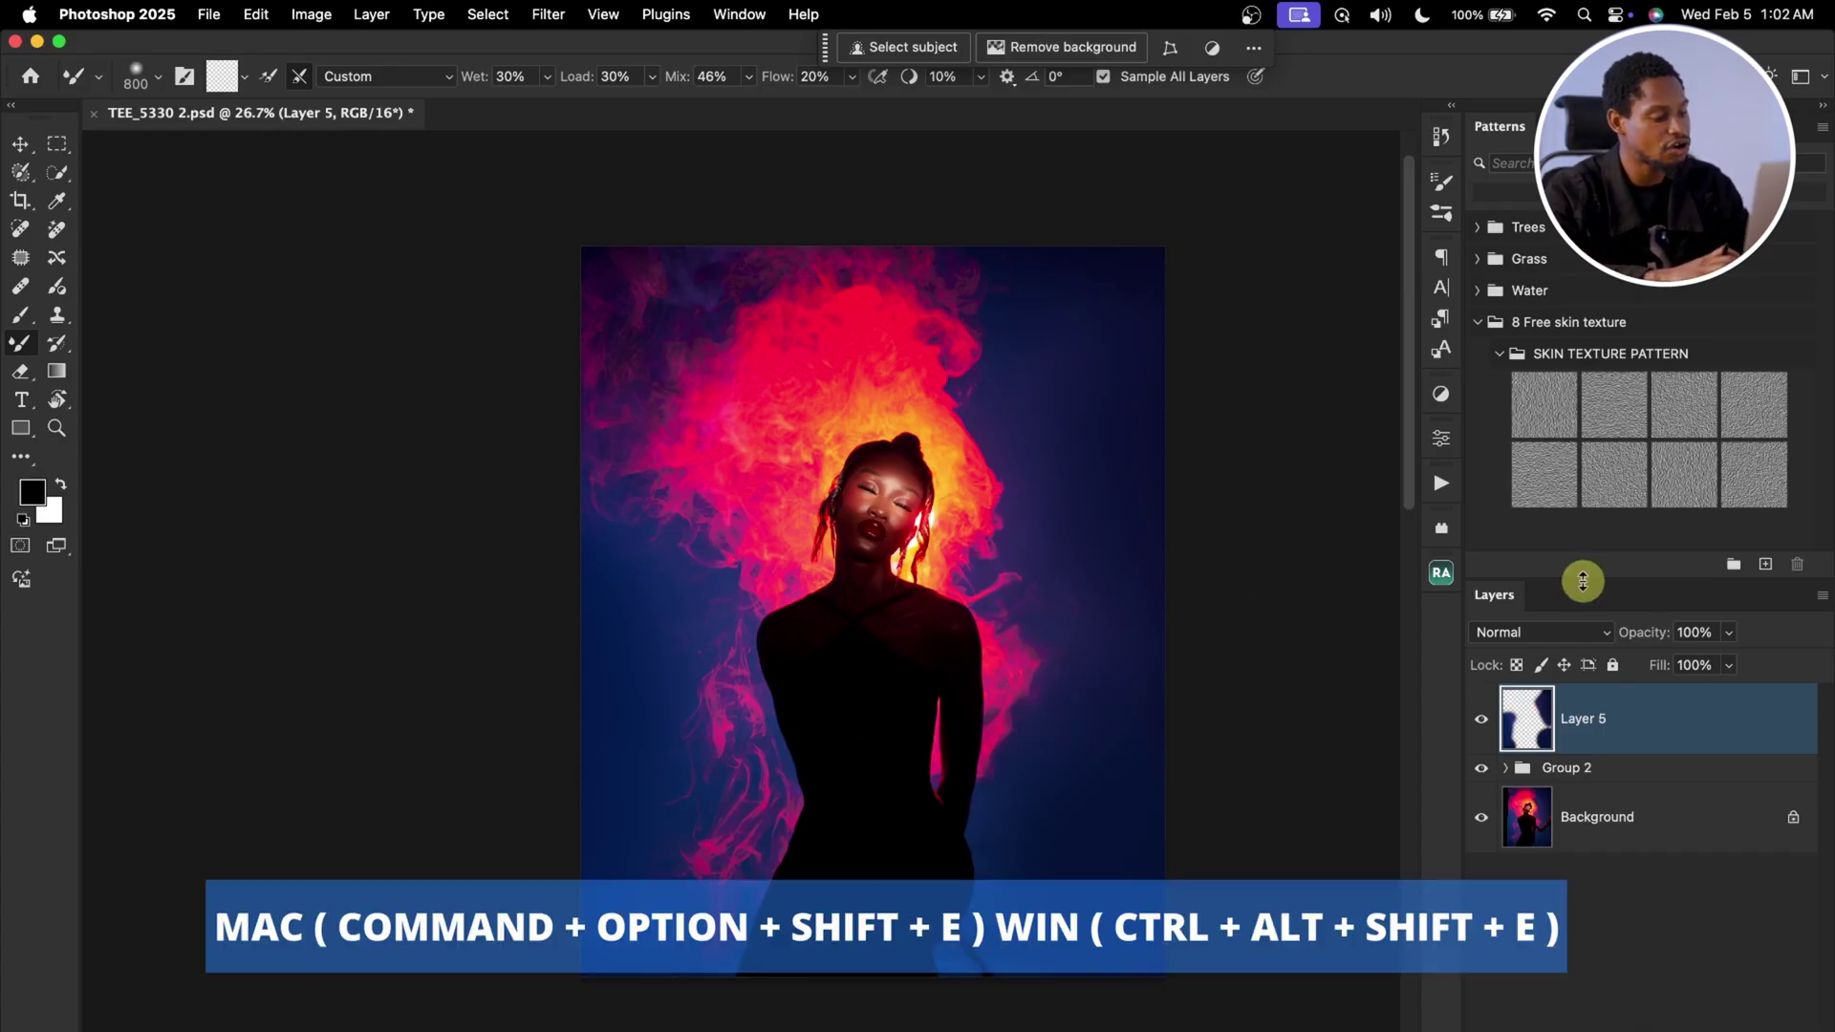
Step: Stamp all visible layers into a new merged layer above Layer 5
key("super+alt+shift+e")
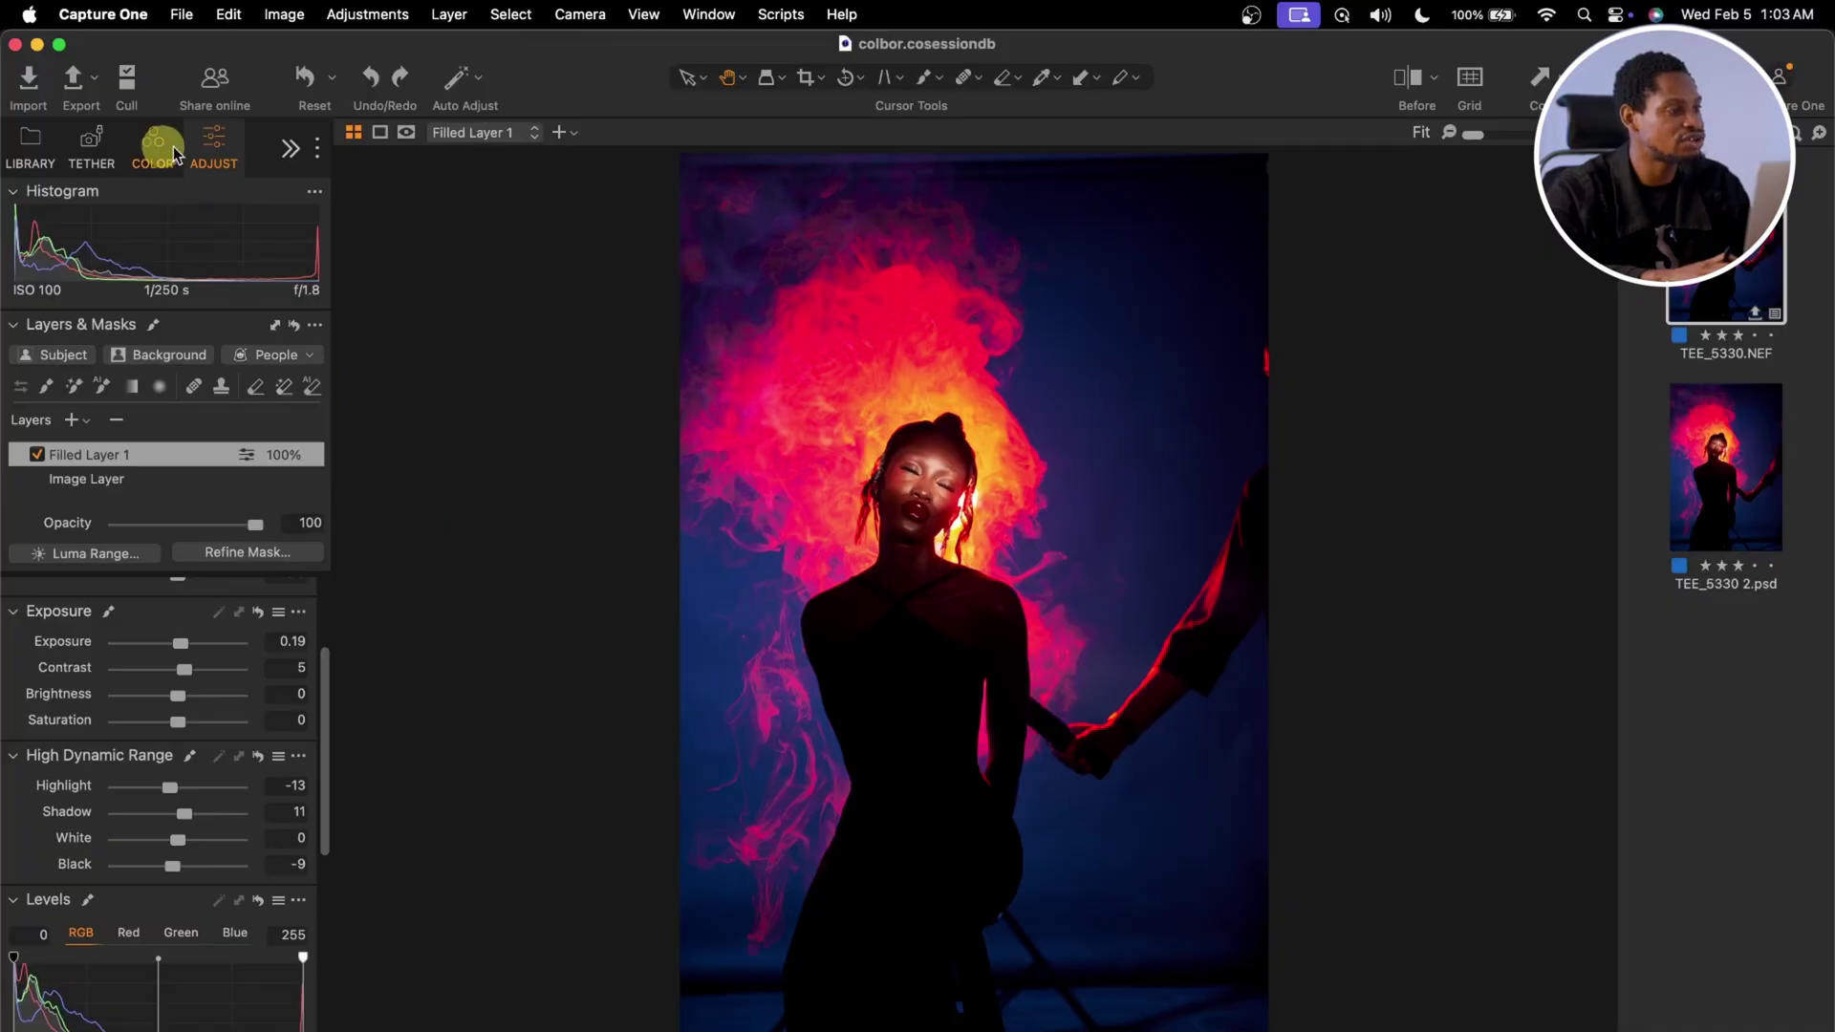
Step: Examine the ICC profile in the Base Characteristics color settings of TEE_5330.NEF in Capture One
left_click(175, 153)
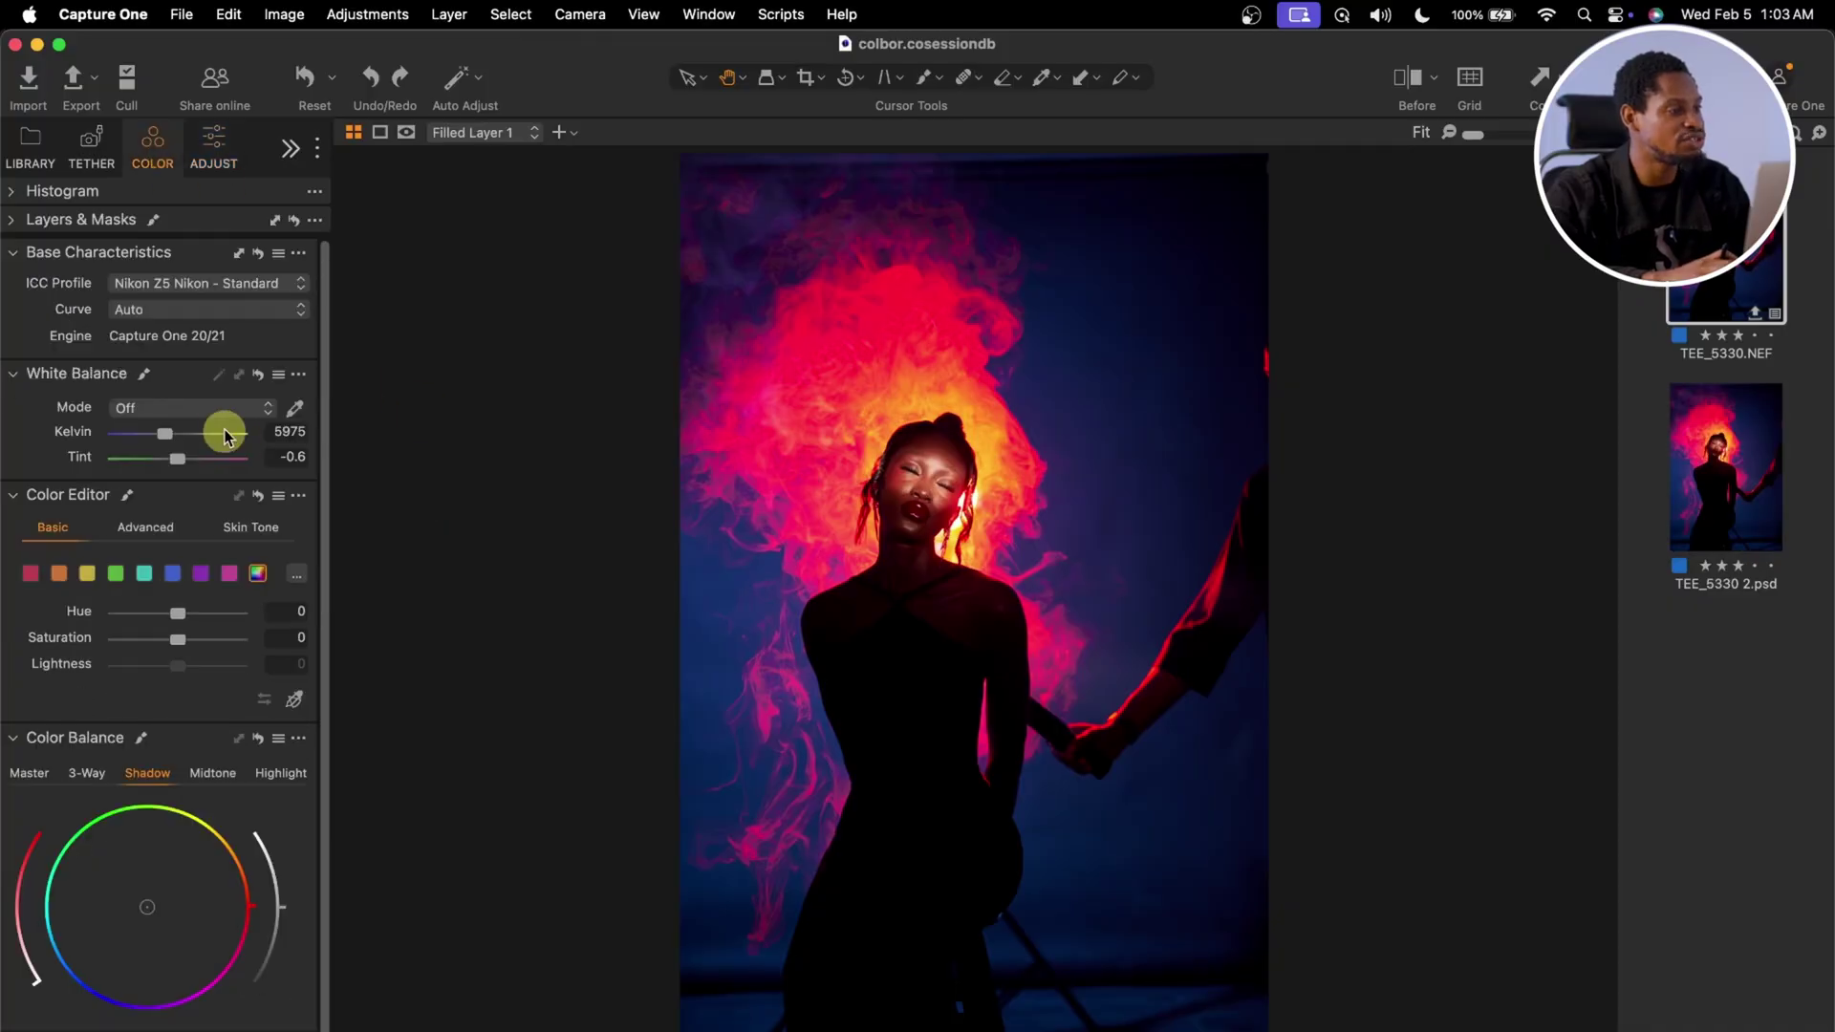
left_click(220, 284)
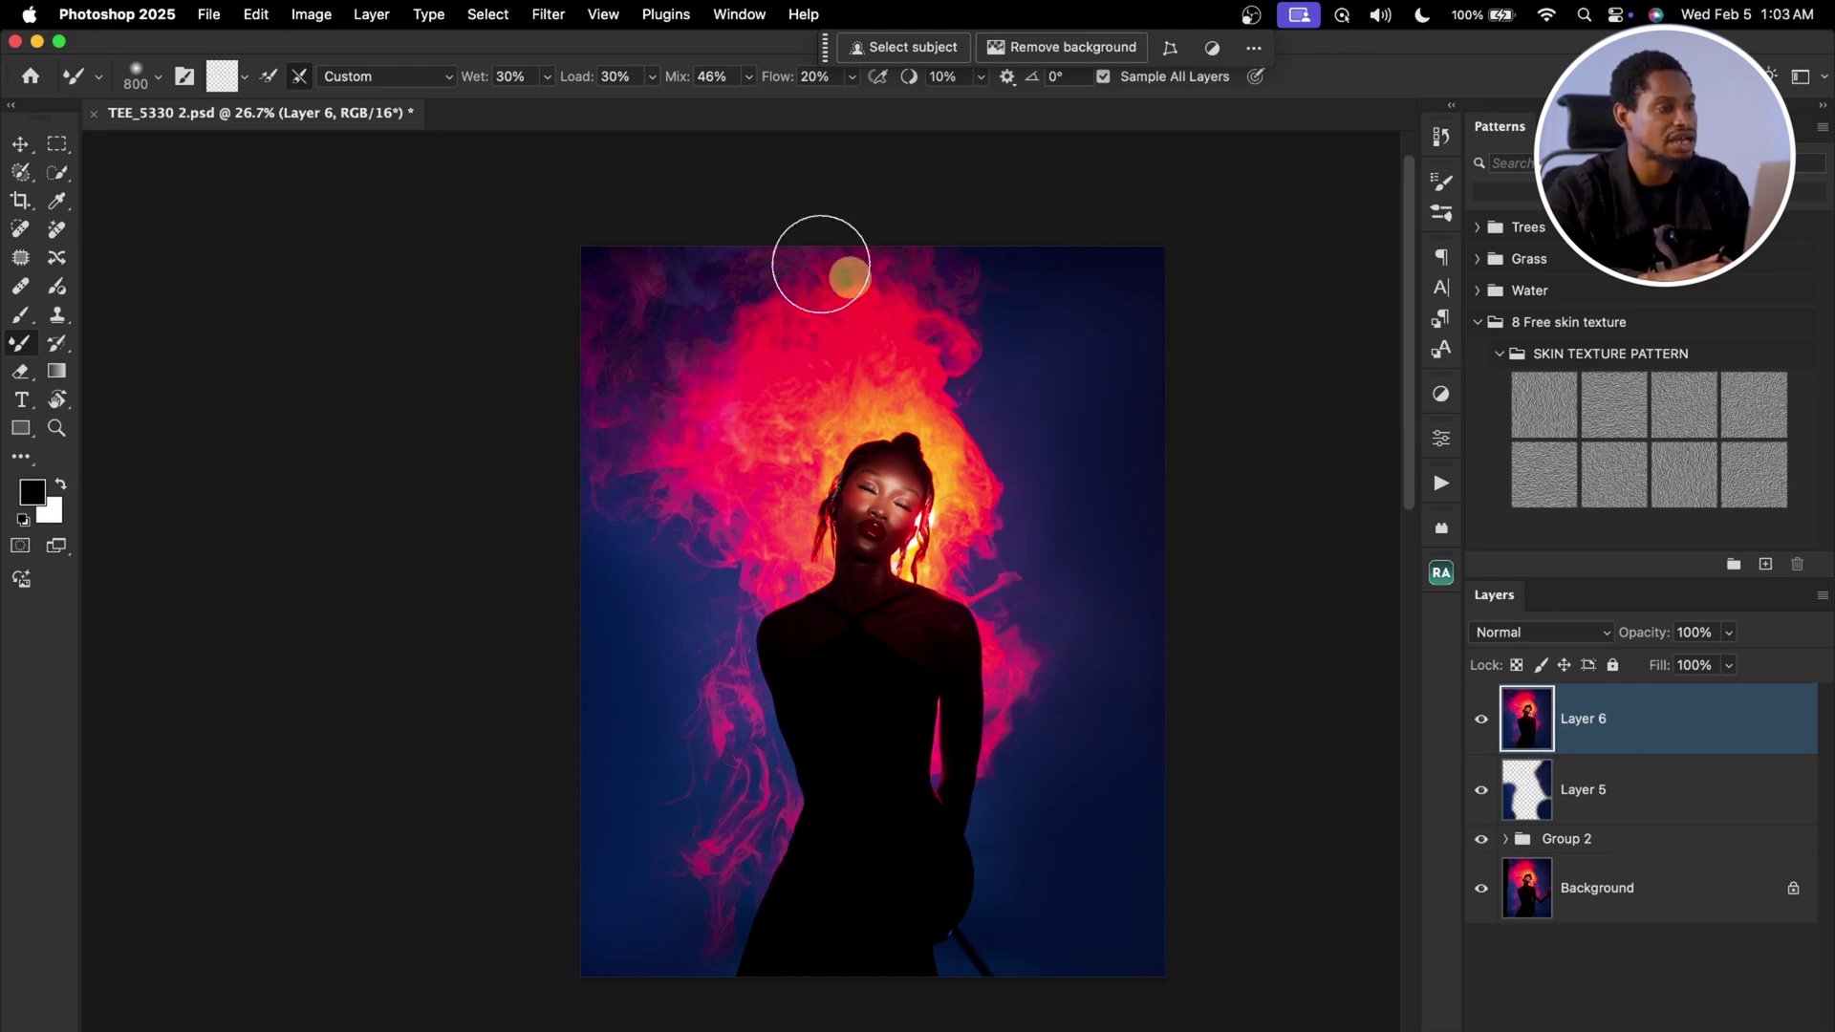
Step: Switch to Photoshop, open the Camera Raw Filter on the merged Layer 6 and bring up the Calibration settings
left_click(551, 17)
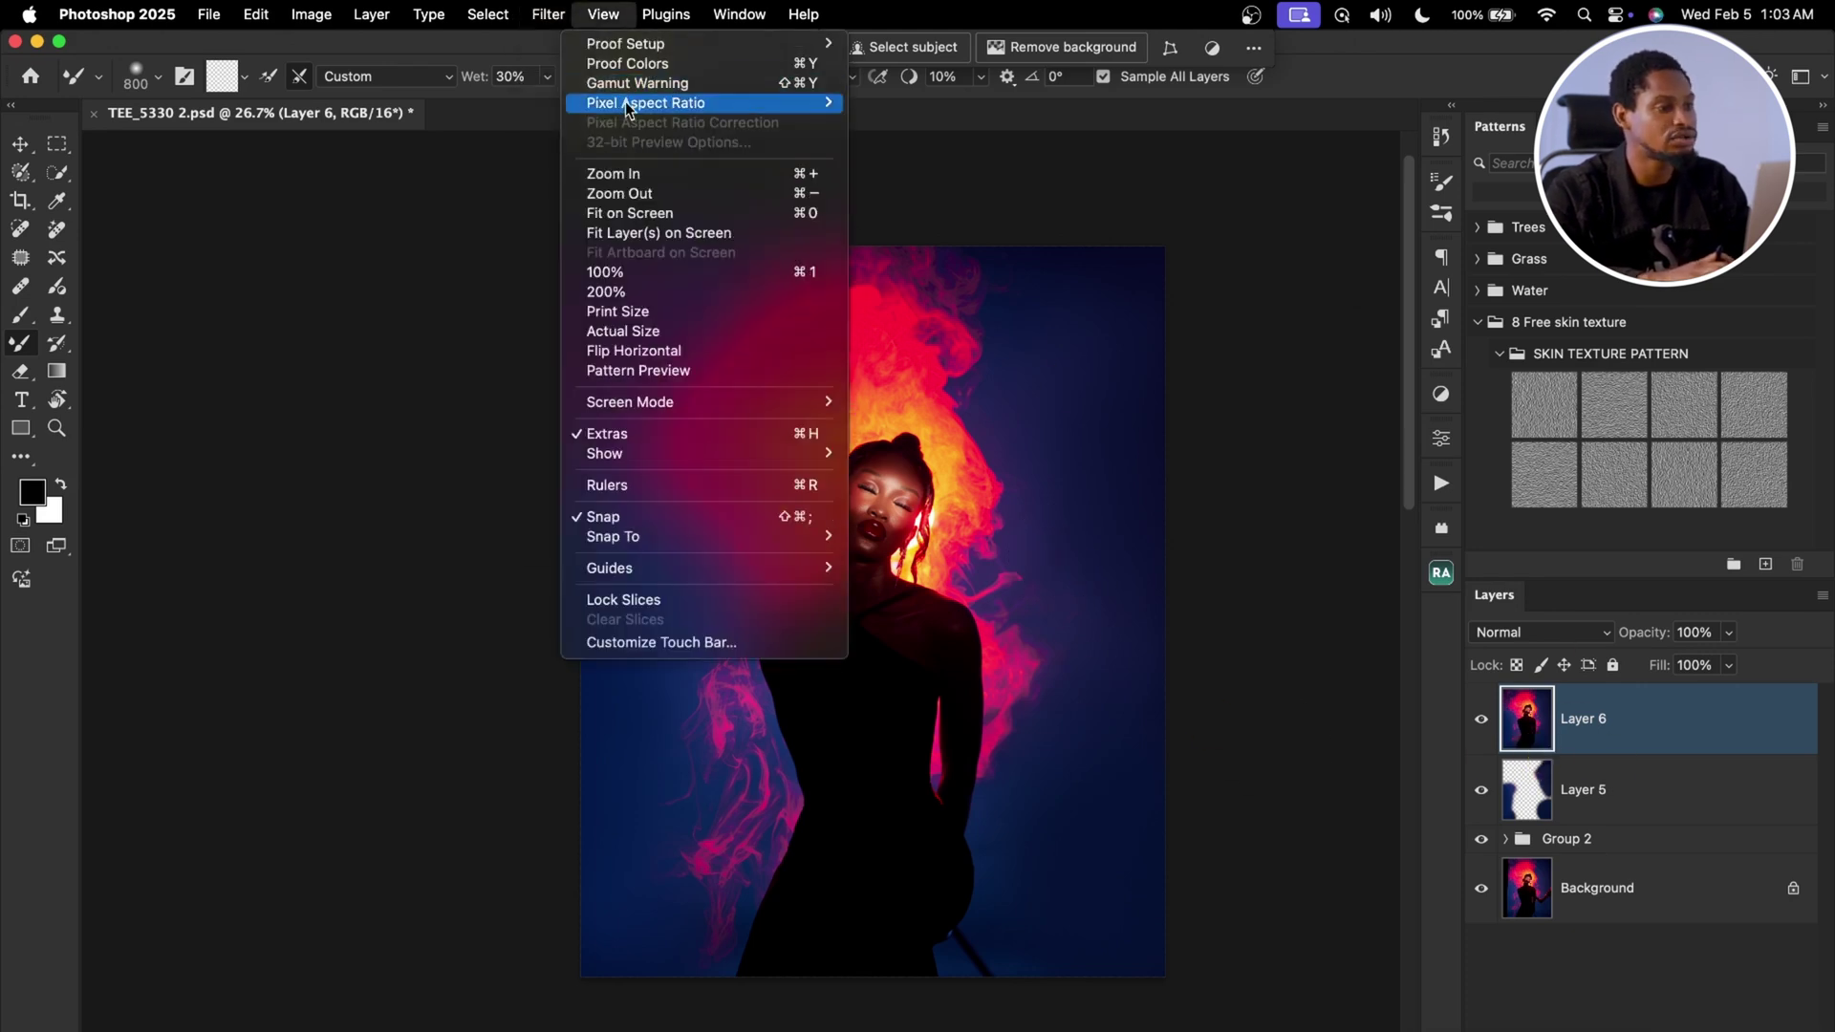
left_click(569, 218)
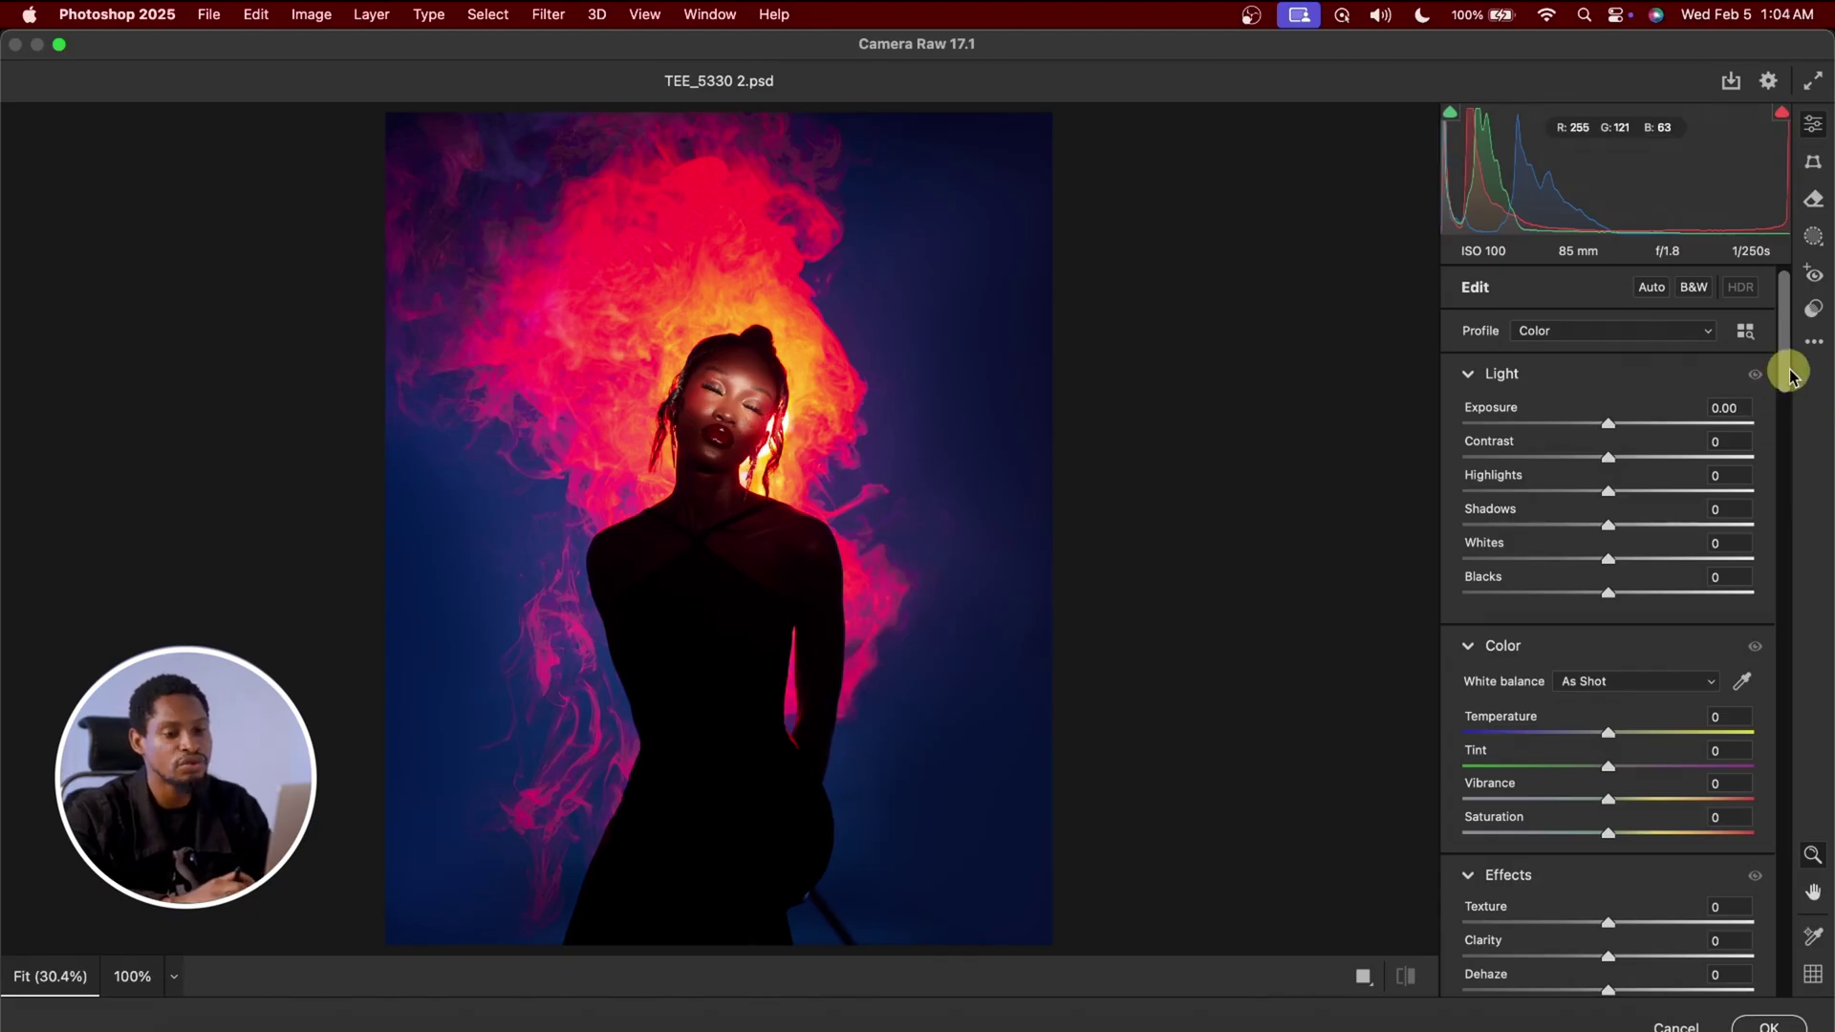
left_click_drag(1786, 374, 1753, 856)
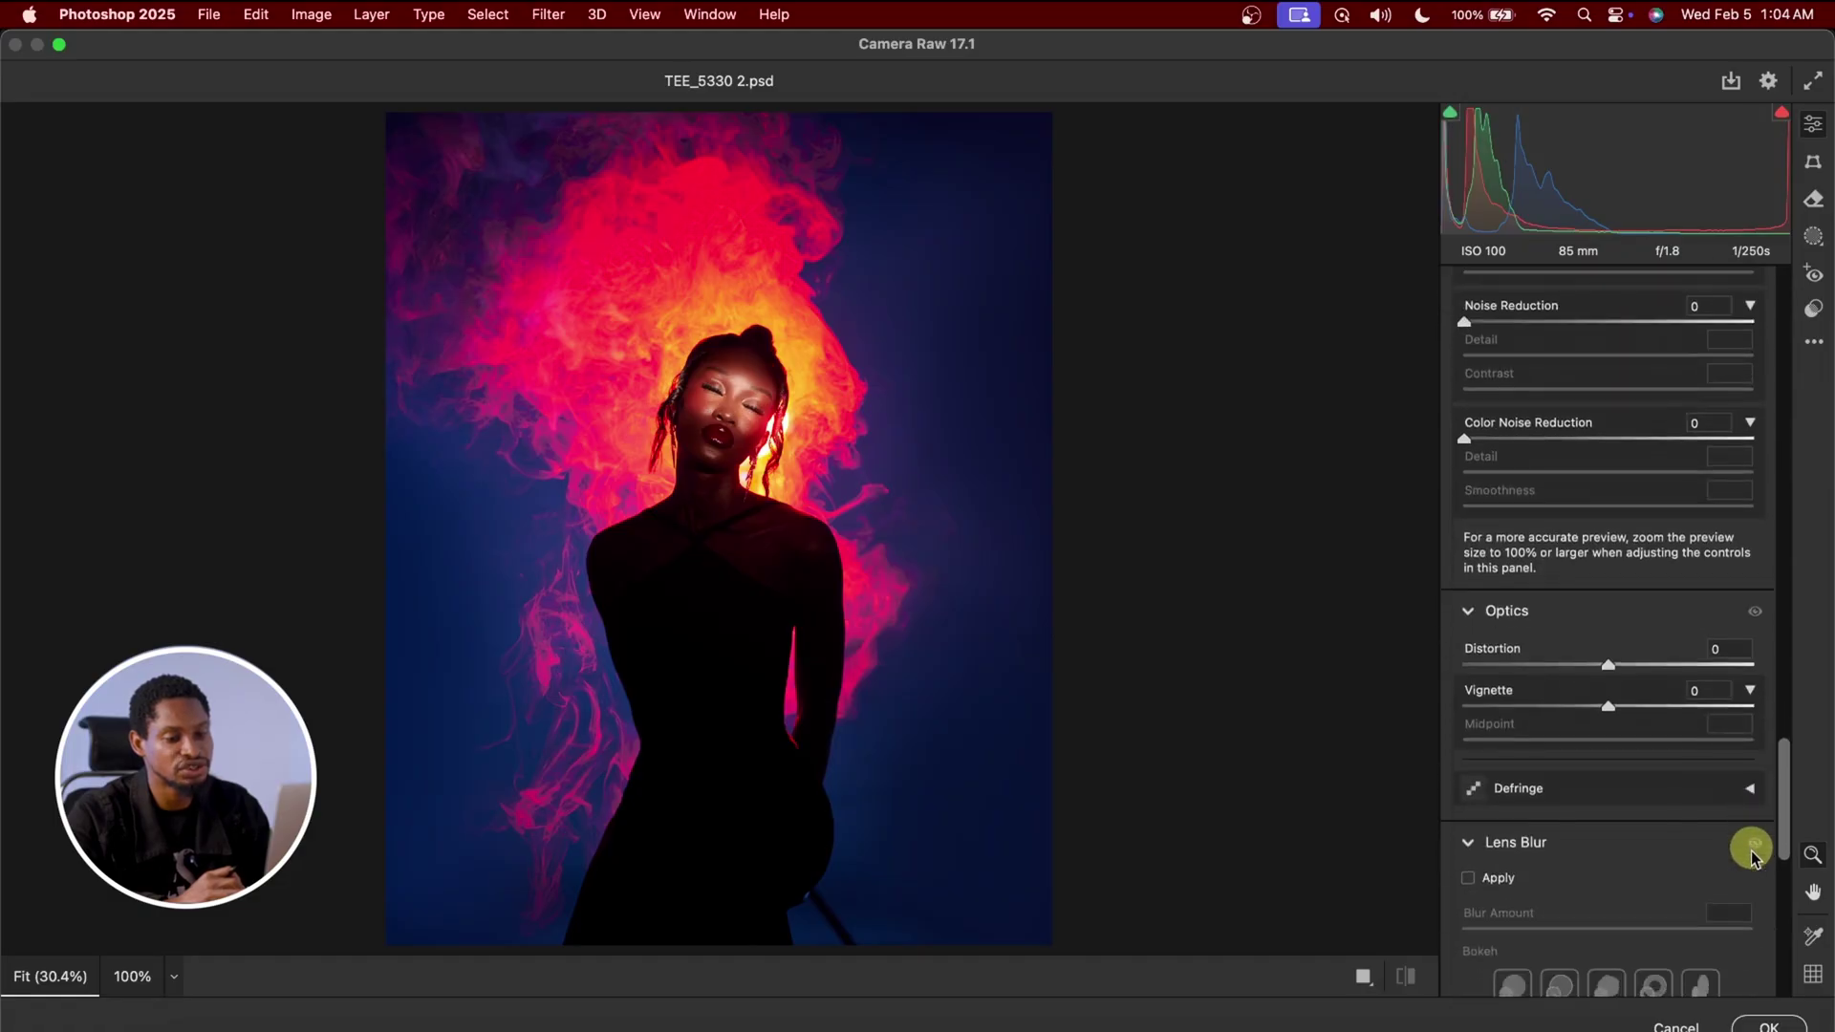
scroll(1754, 854, "down", 10)
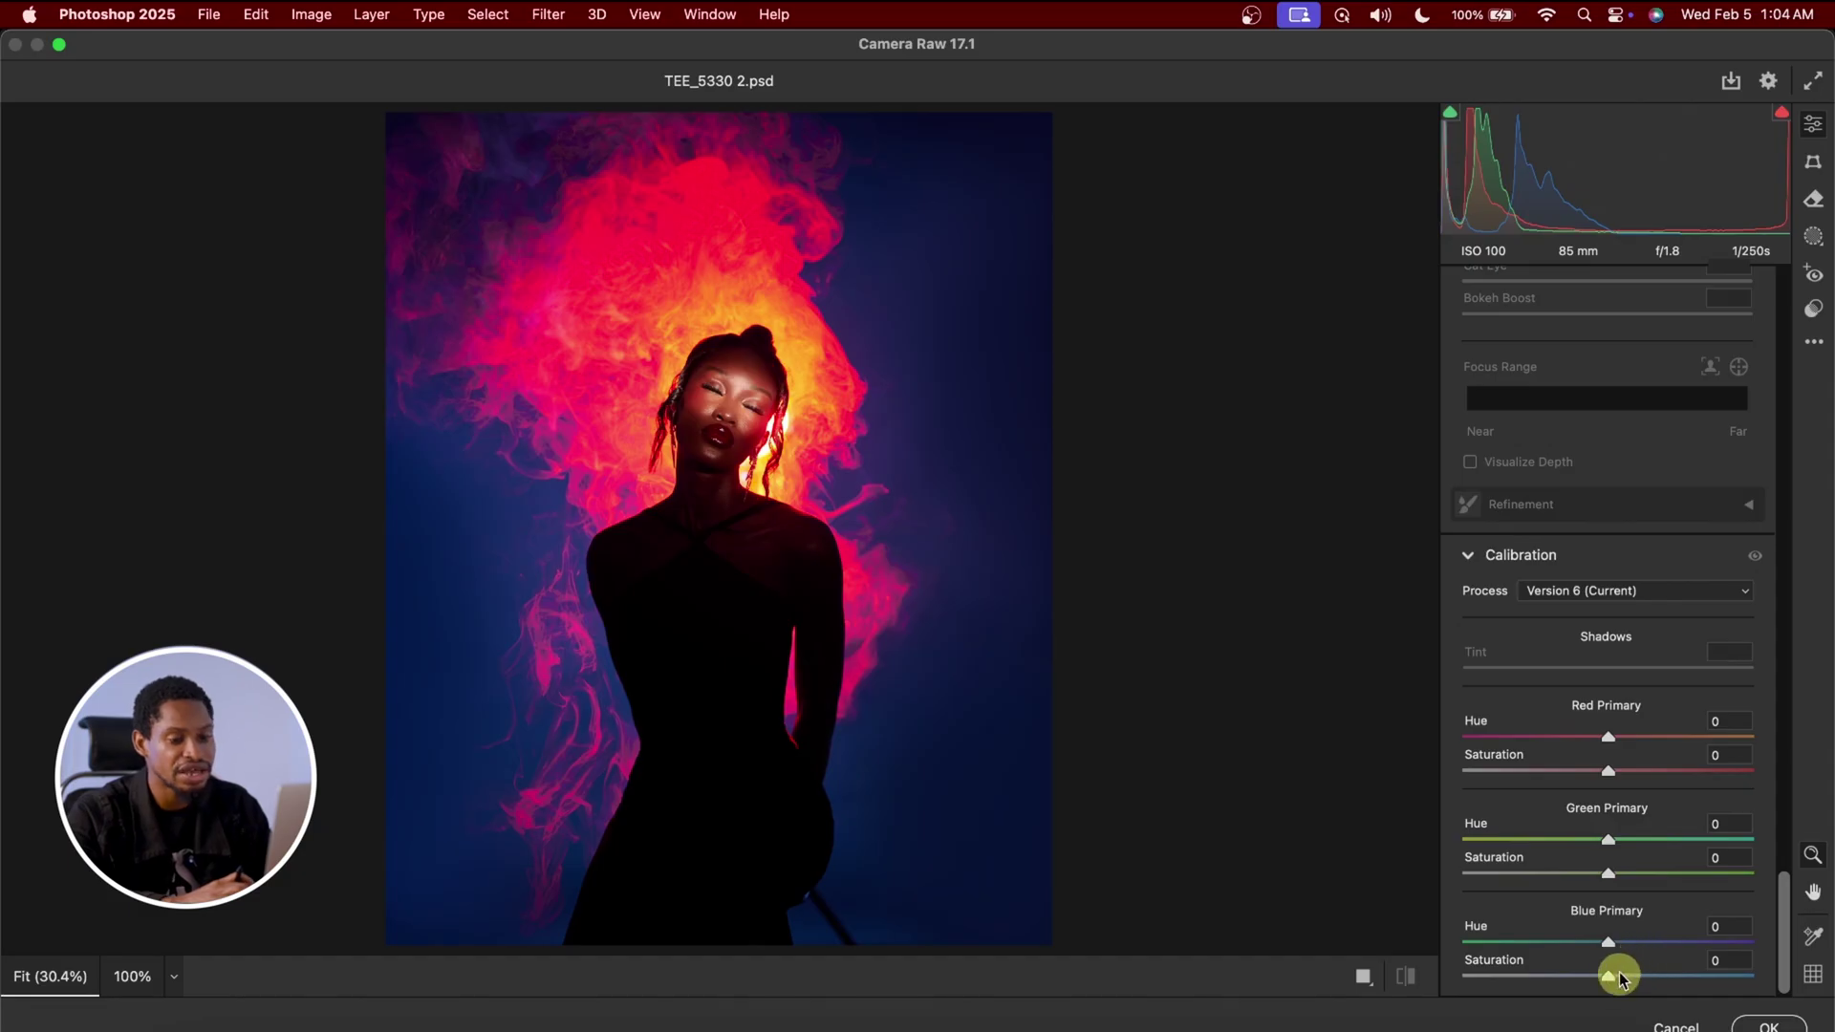
Step: Try the Calibration's Blue Primary saturation at +100 with a before-and-after comparison, and settle on +50
left_click_drag(1628, 984, 1756, 984)
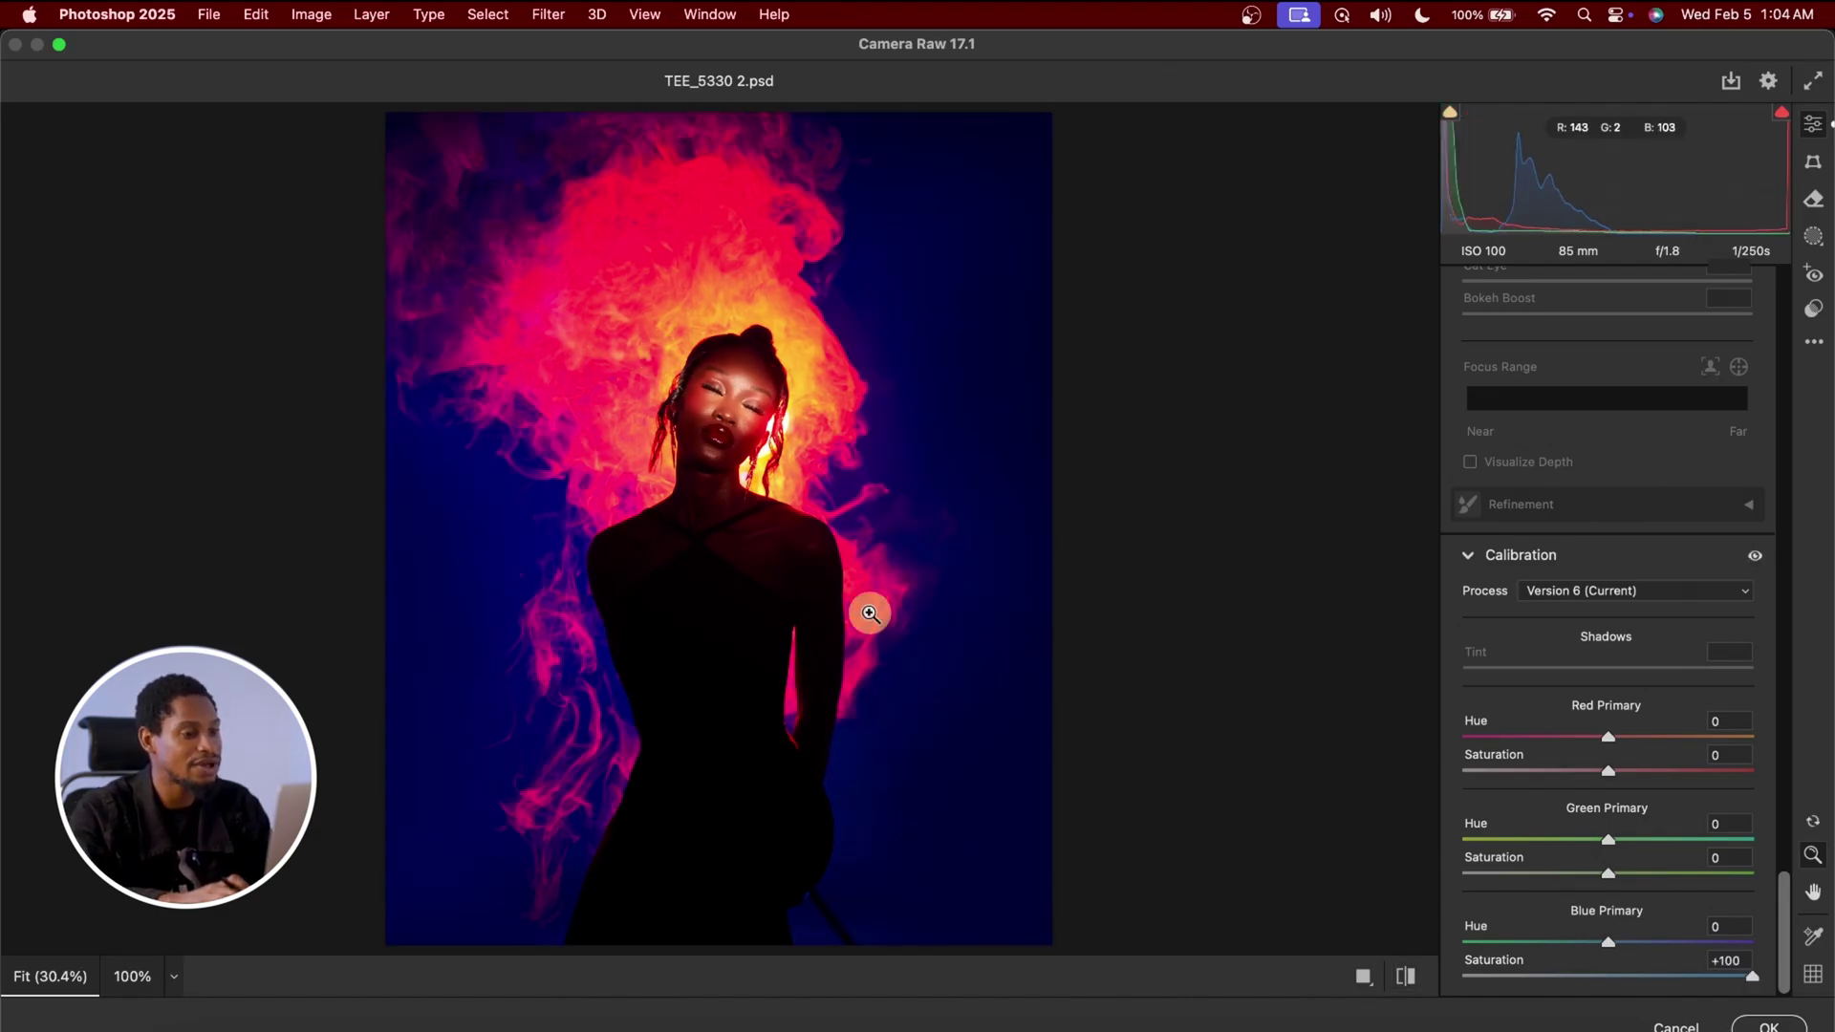
key("super+z")
key("super+shift+z")
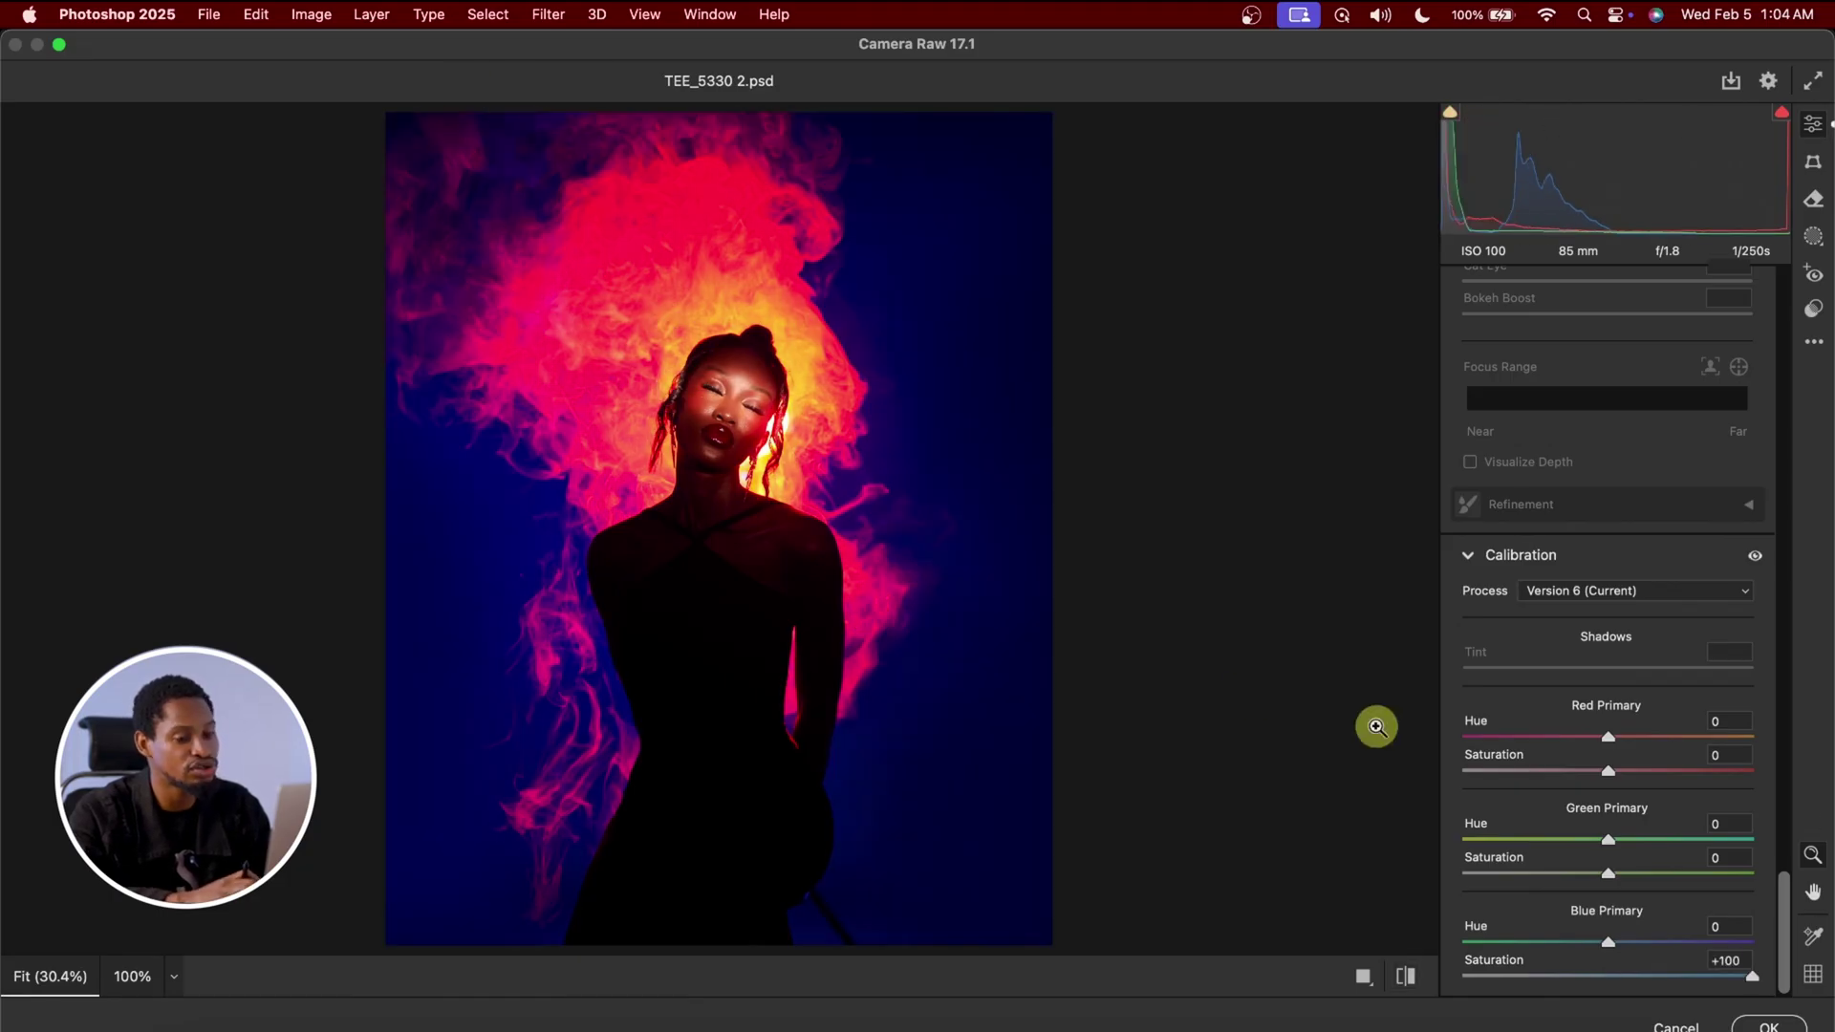
left_click_drag(1753, 983, 1687, 984)
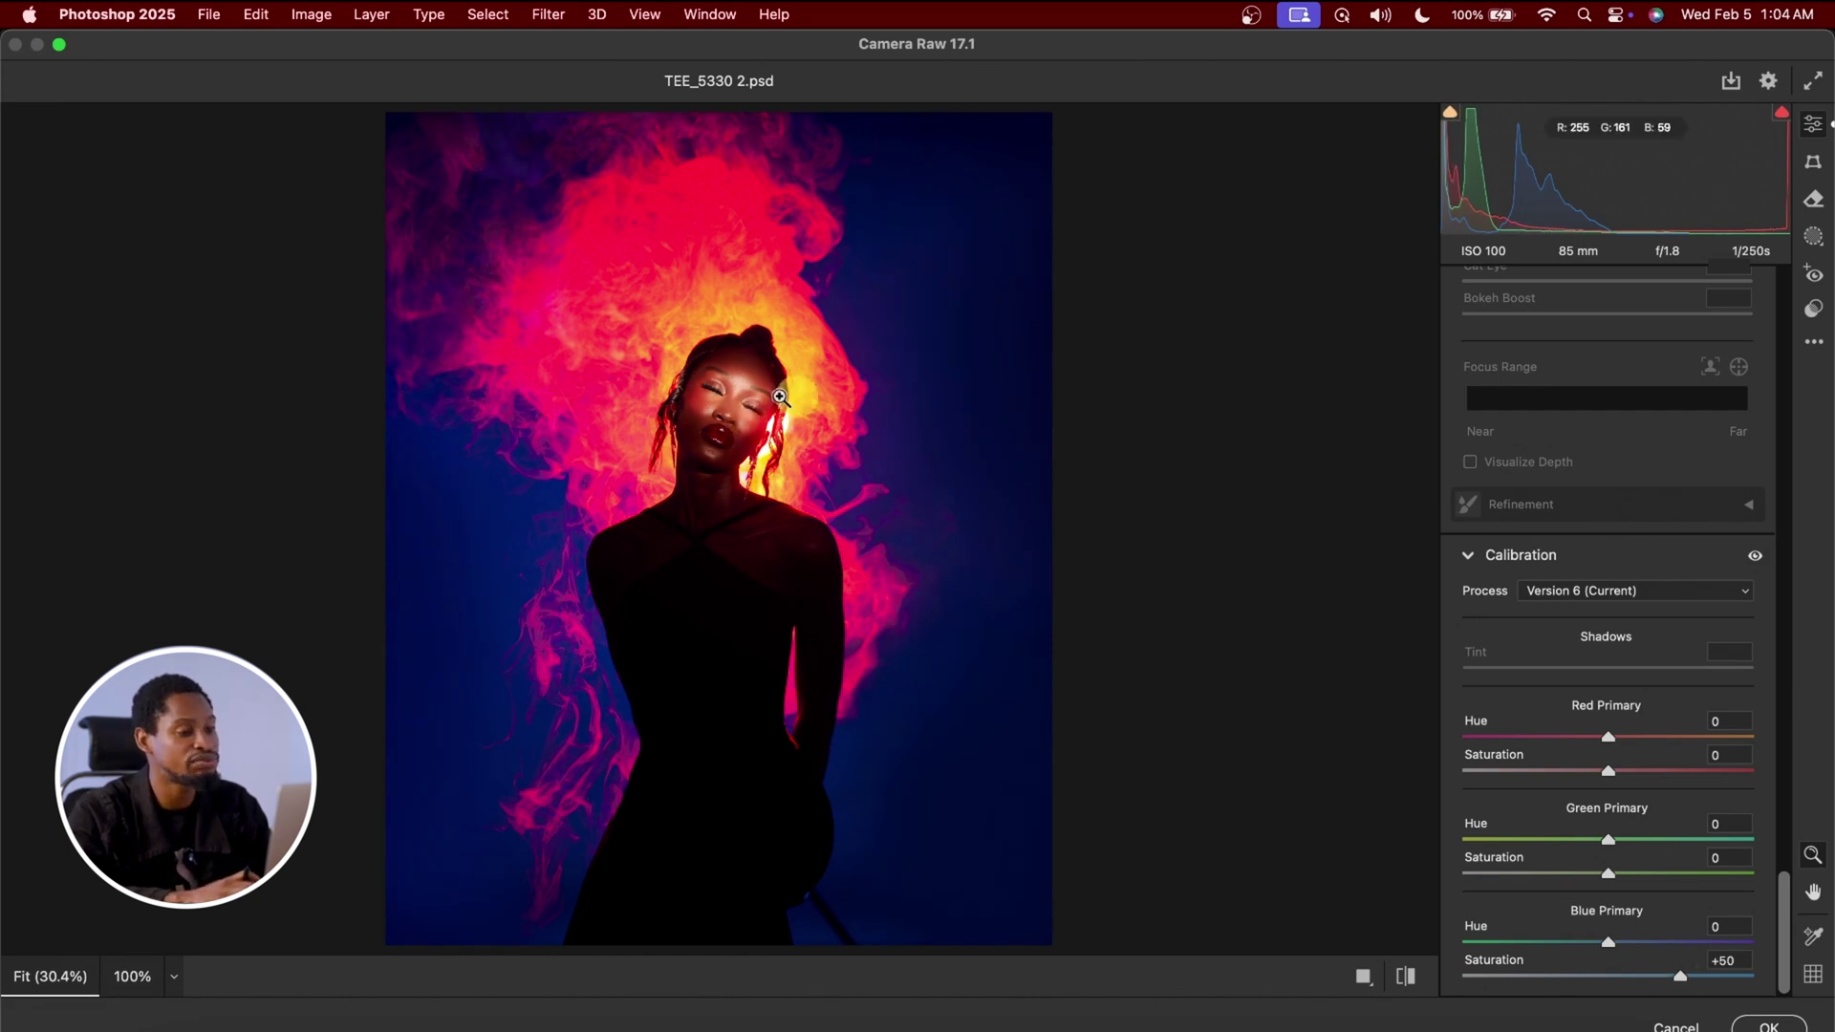
Step: Check the face up close and set the Vibrance to +5 in the Color settings
left_click(747, 417)
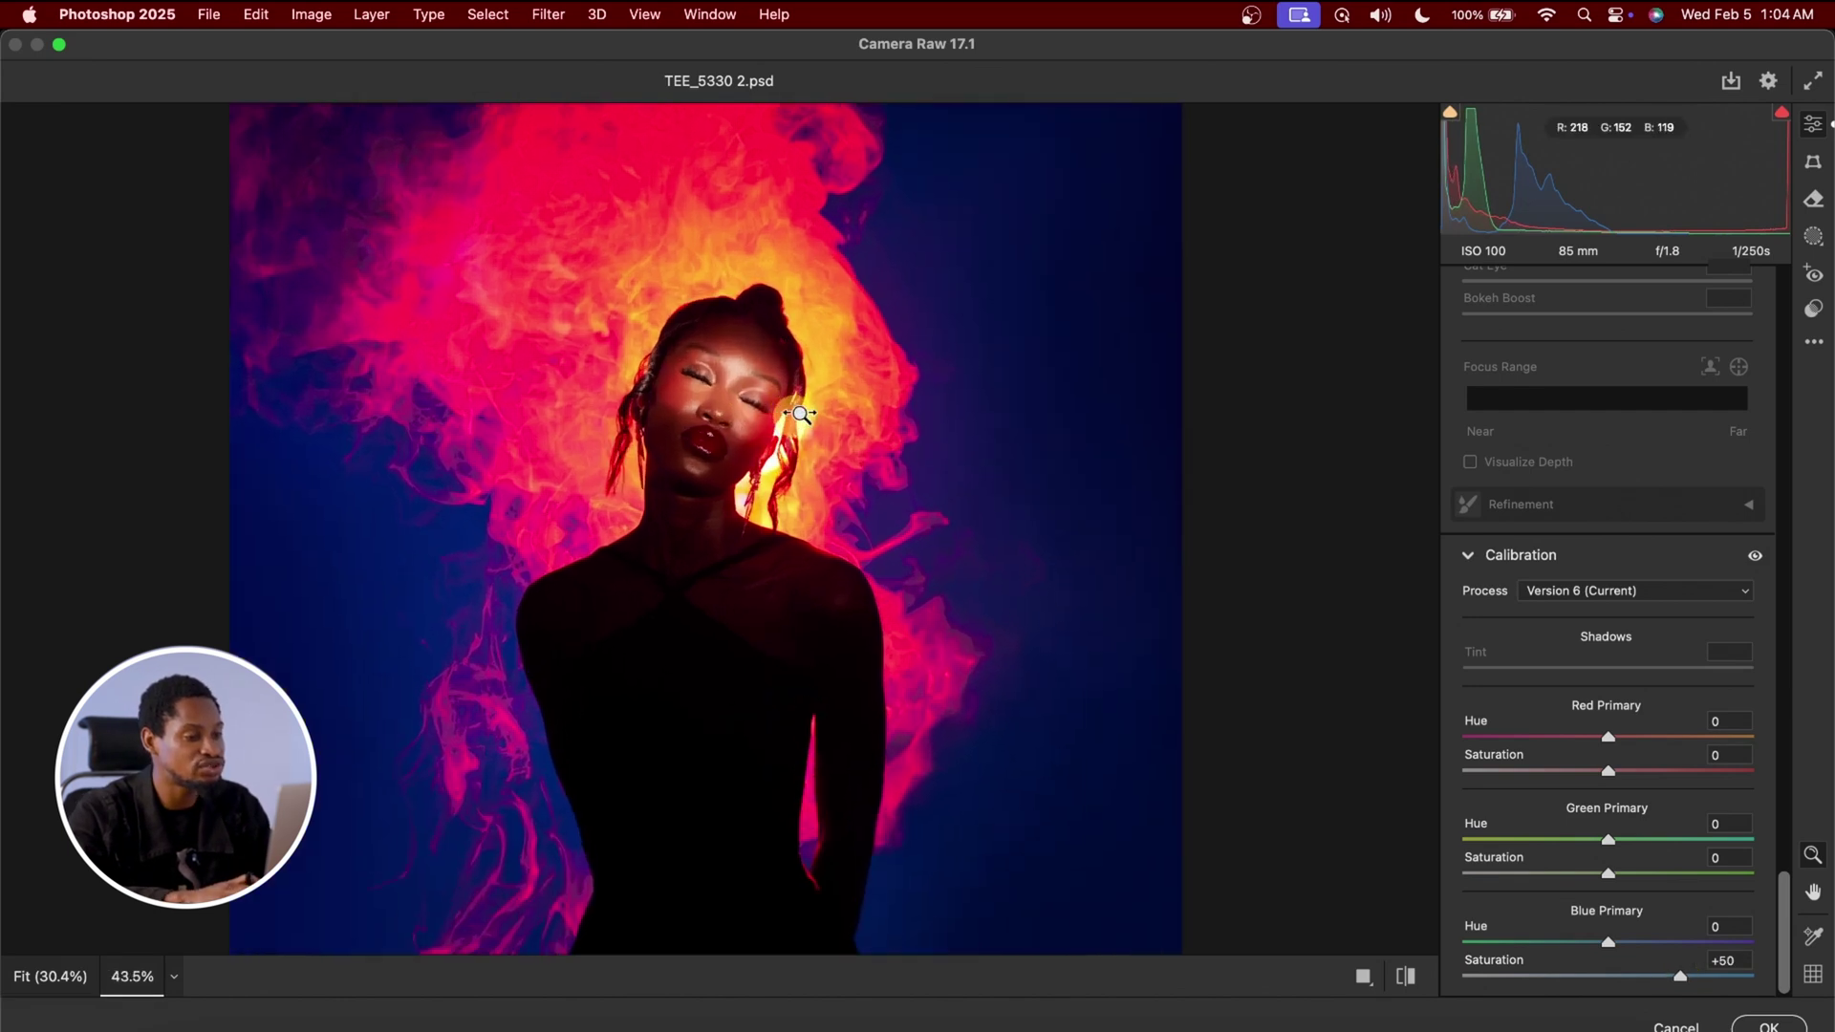
scroll(1615, 550, "up", 2)
scroll(1615, 551, "up", 15)
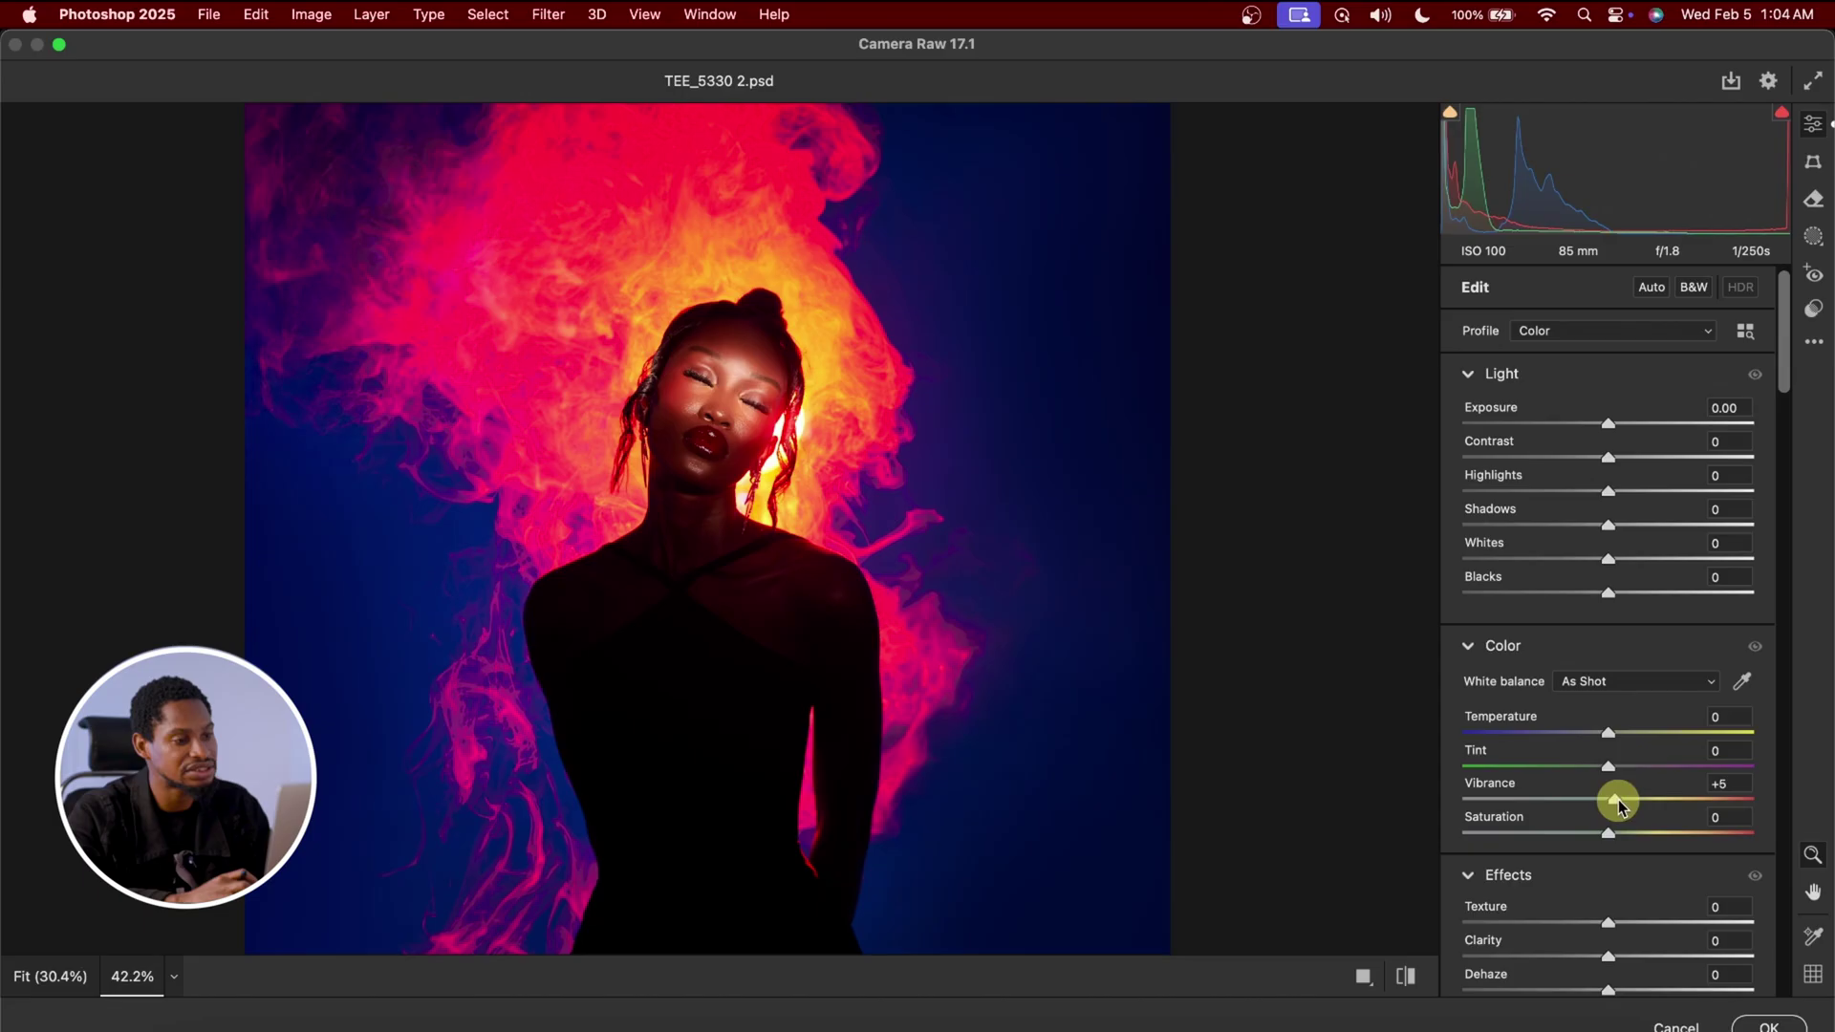
Step: View the whole portrait and toggle between the default and current Camera Raw settings to compare the color change
left_click_drag(967, 447, 907, 456)
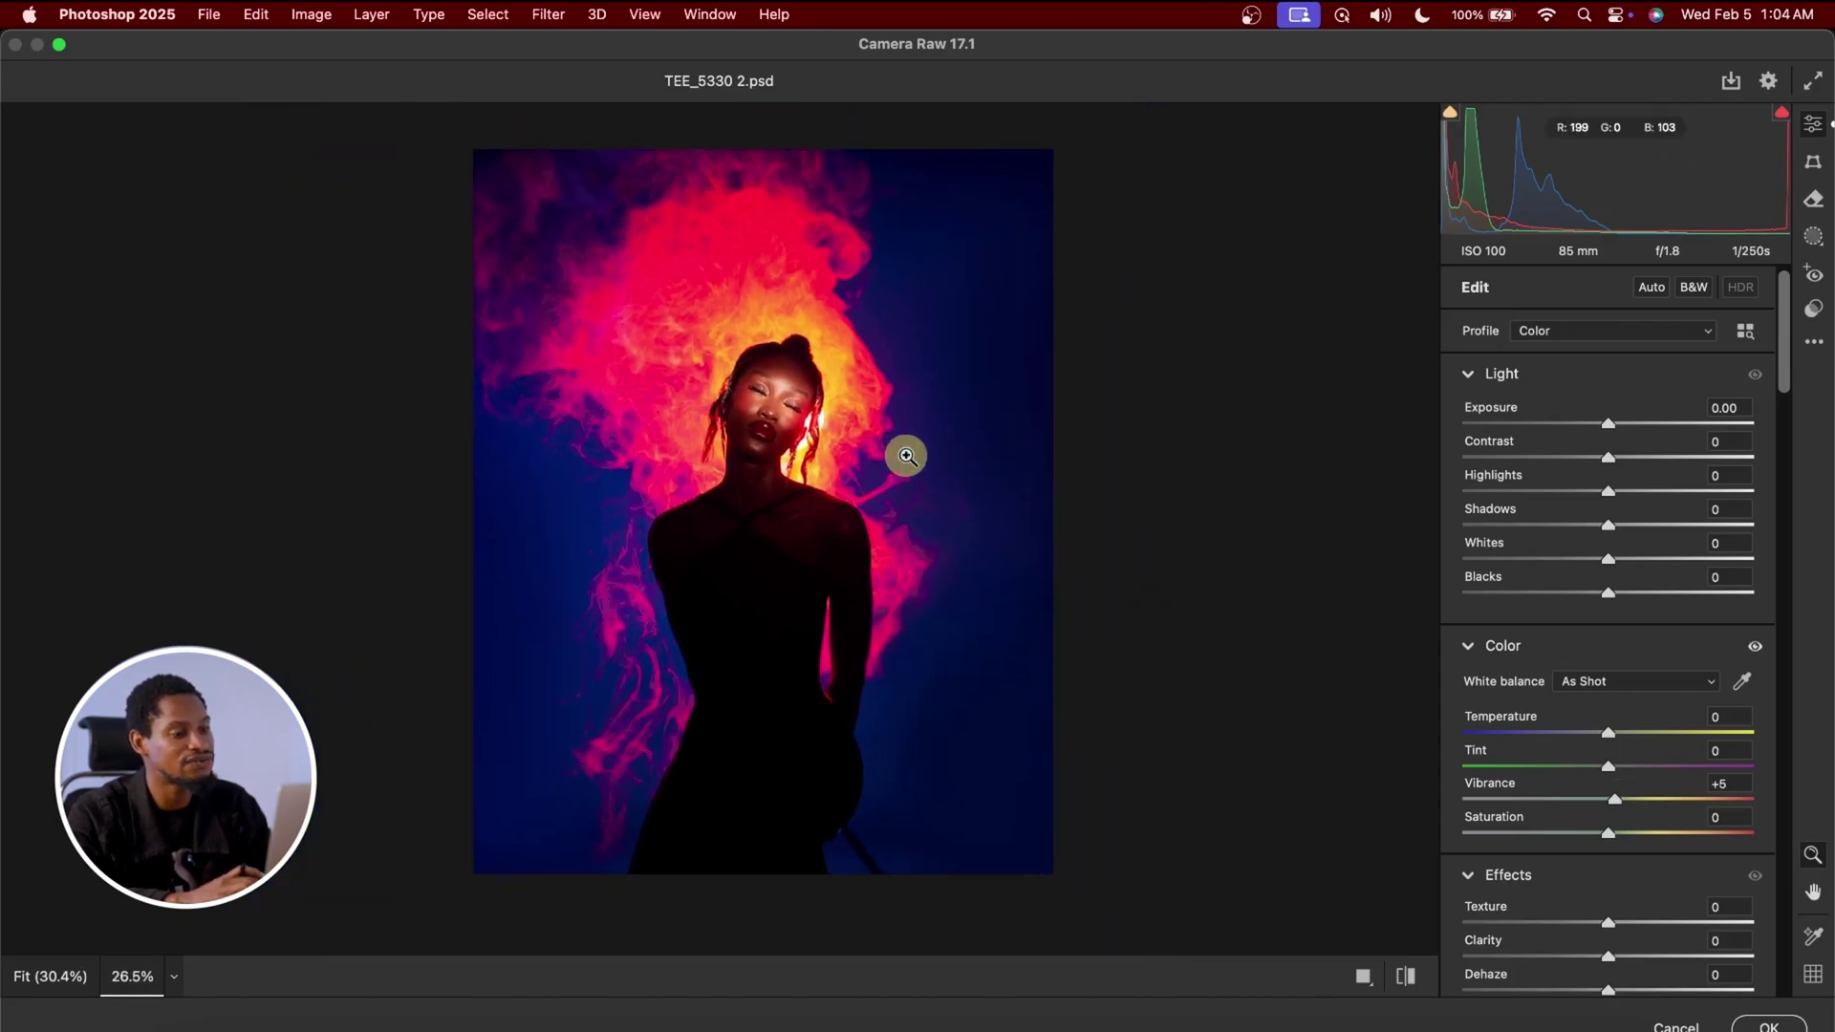
left_click(1406, 974)
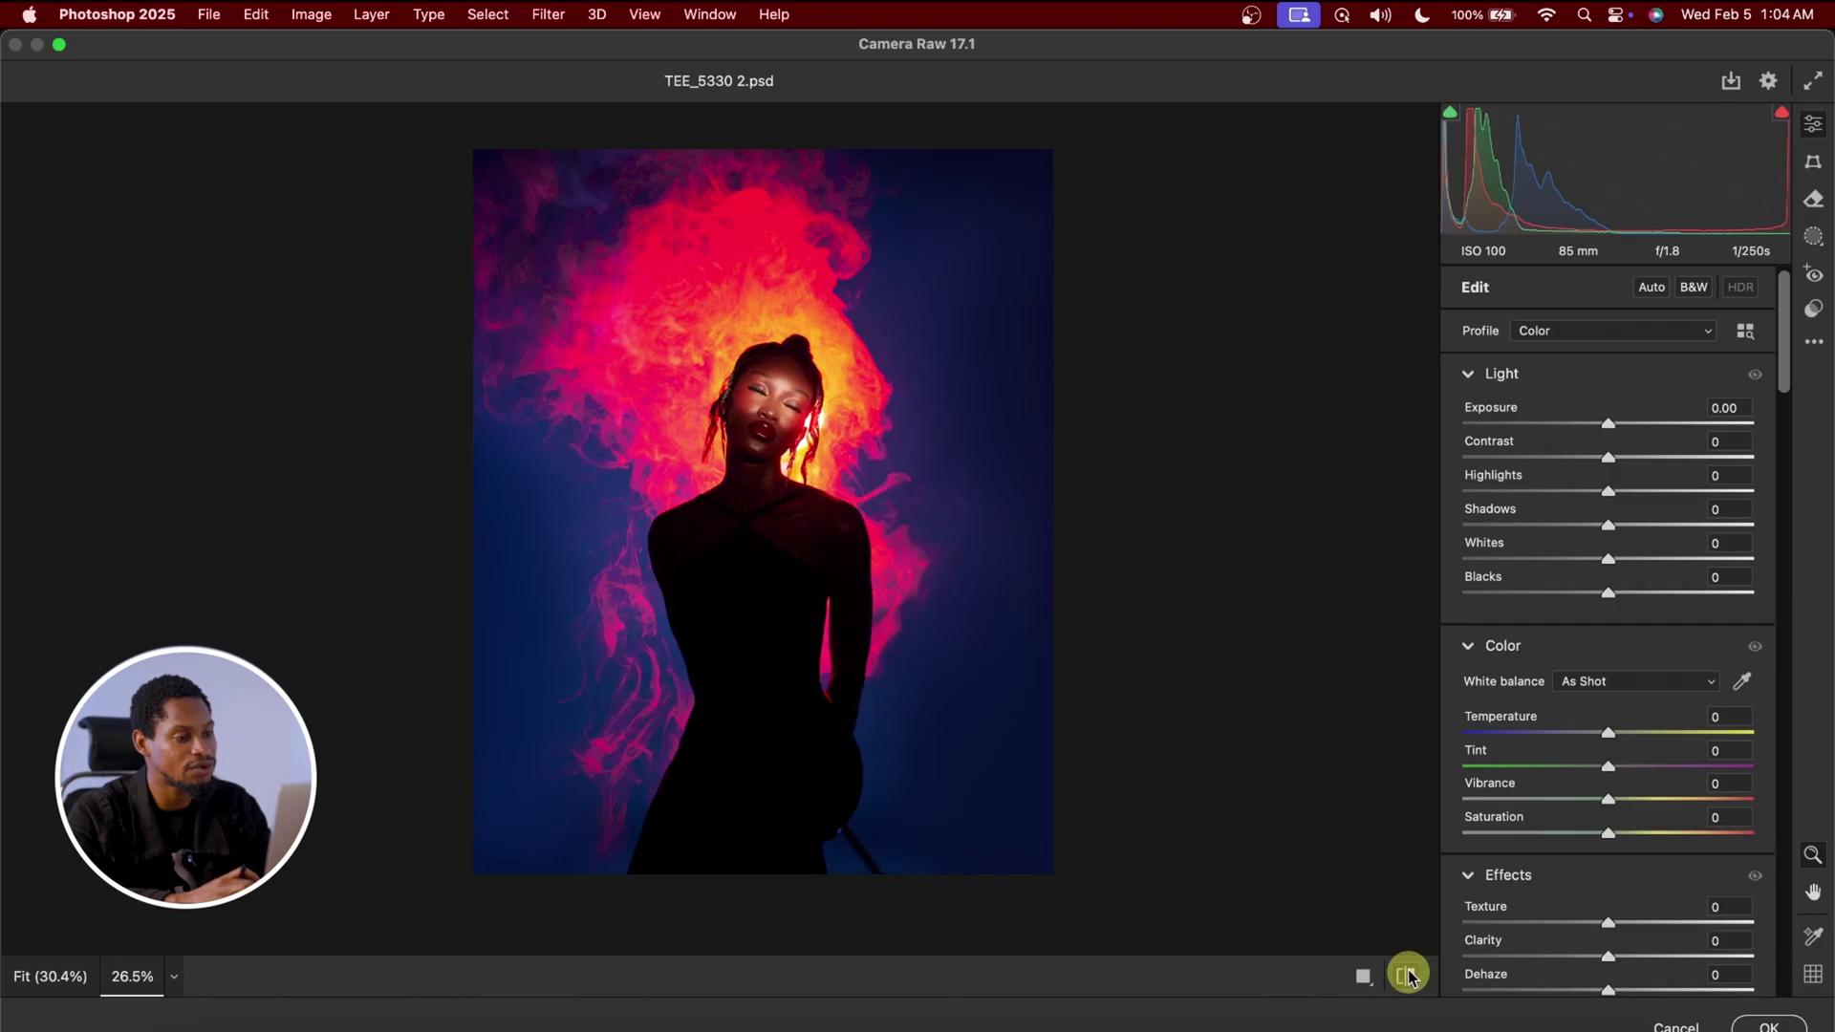
left_click(1406, 974)
left_click(1406, 974)
left_click(1406, 974)
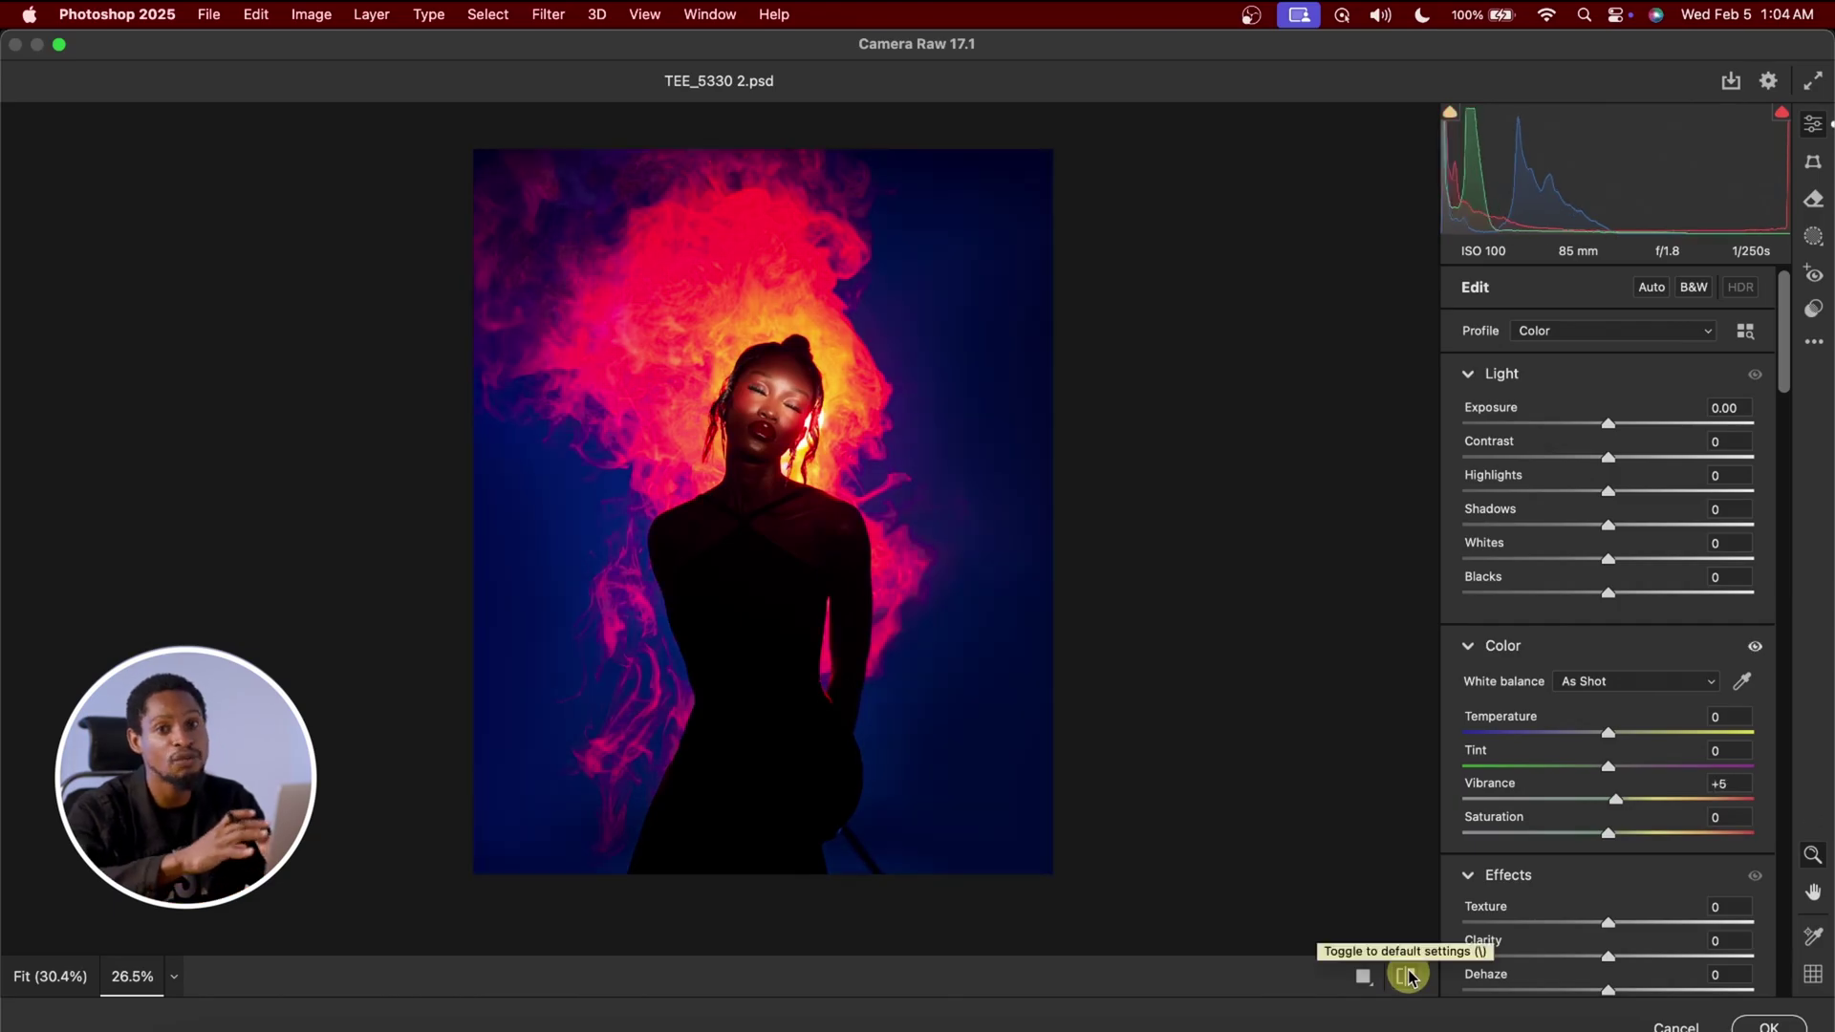
Step: Try the Blues saturation at +100 in the Color Mixer and reset it to 0
scroll(1647, 680, "down", 15)
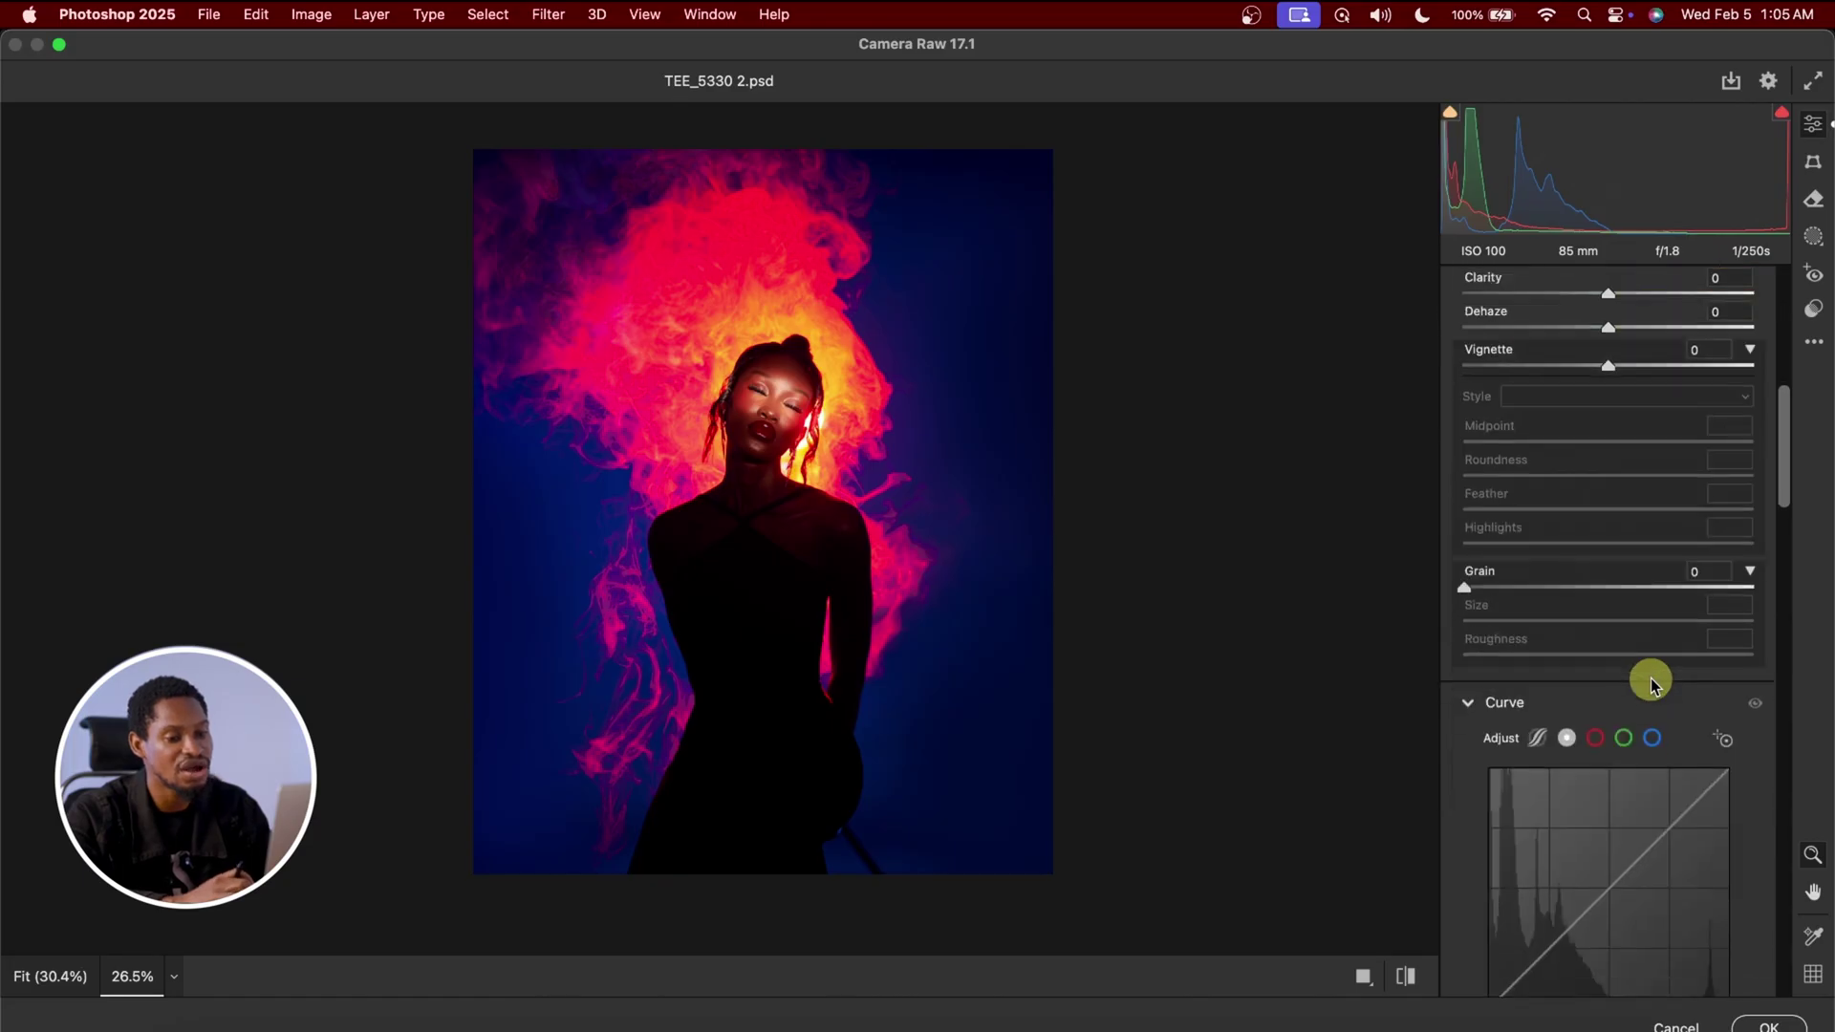
scroll(1647, 680, "down", 5)
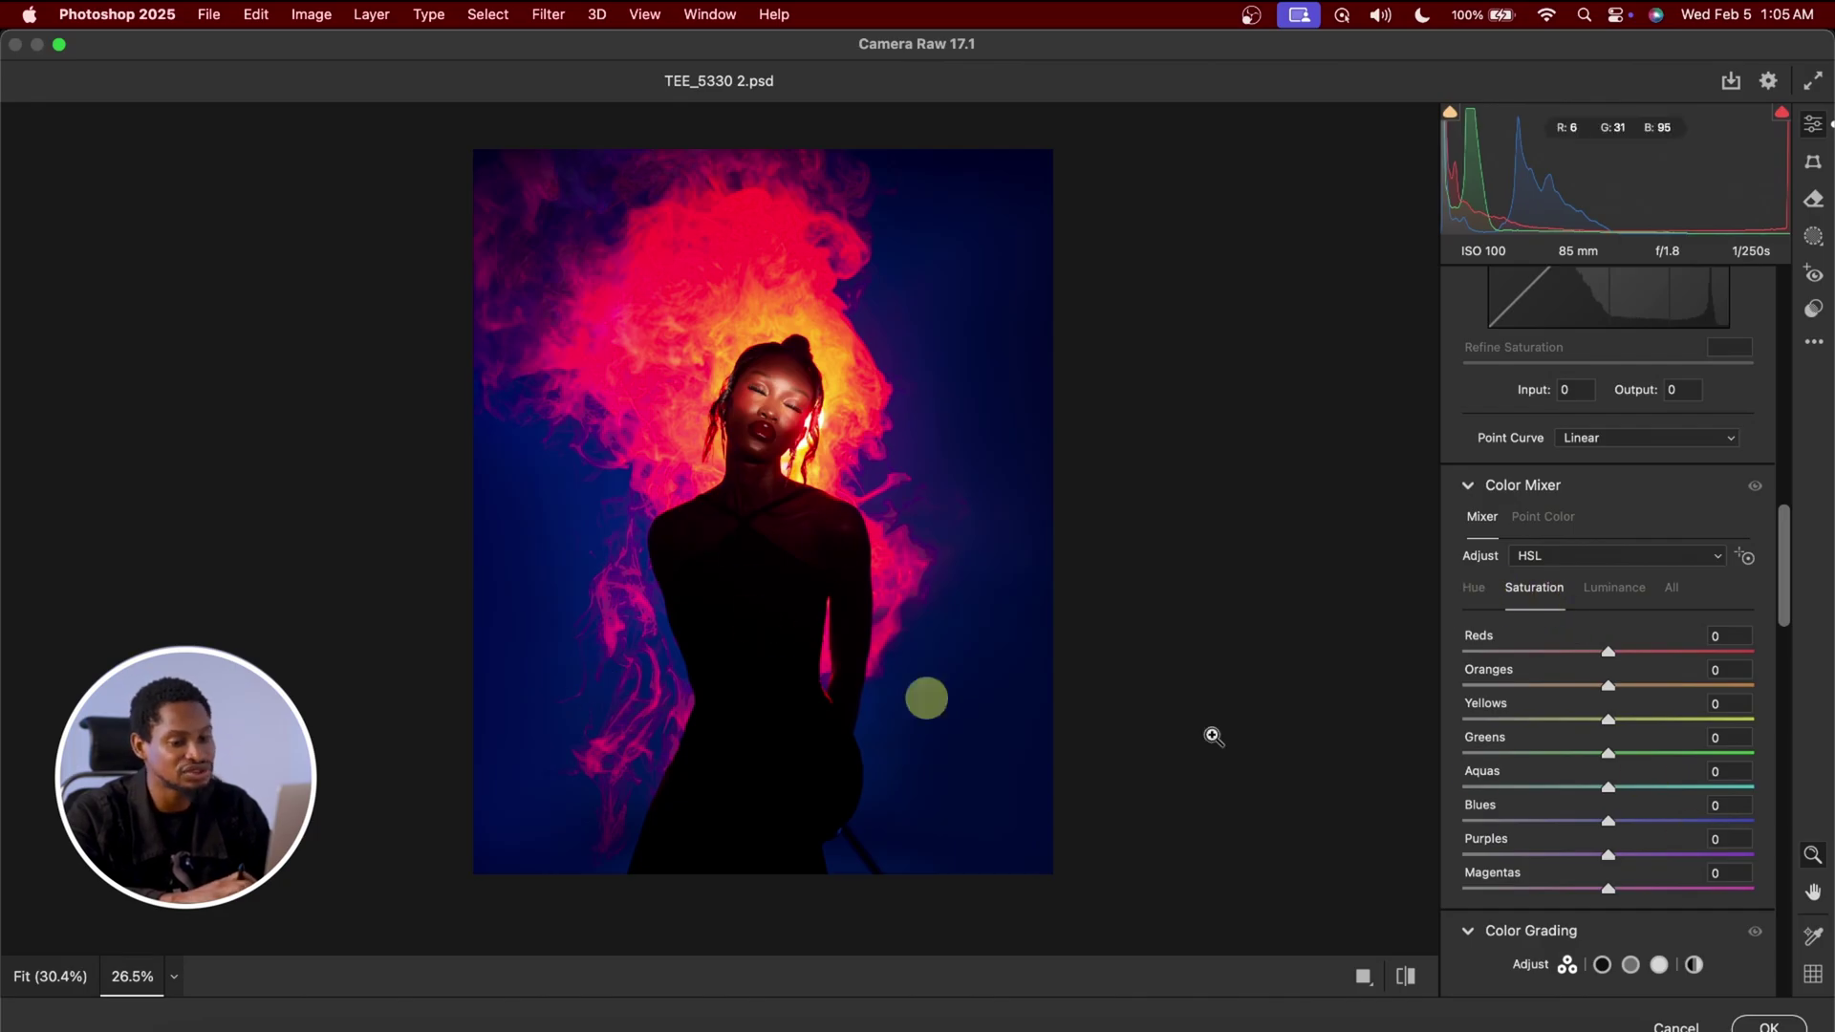
left_click_drag(1632, 827, 1809, 820)
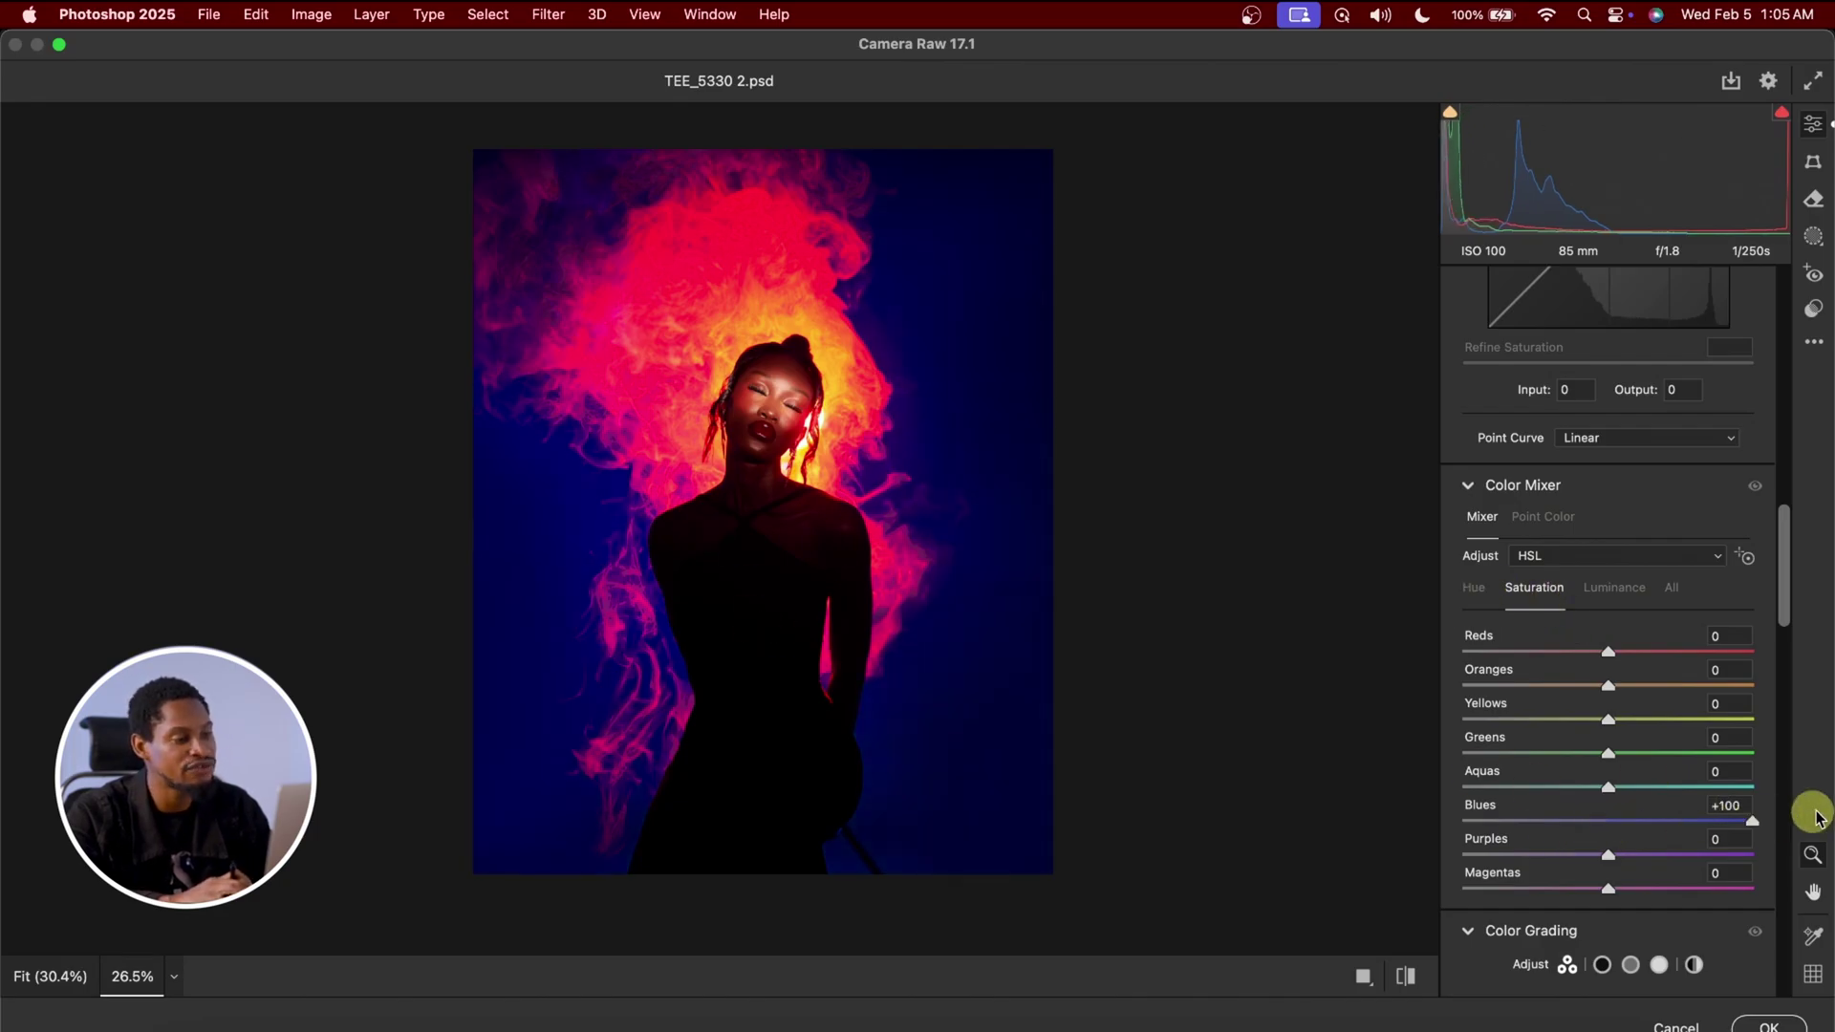
double_click(1752, 821)
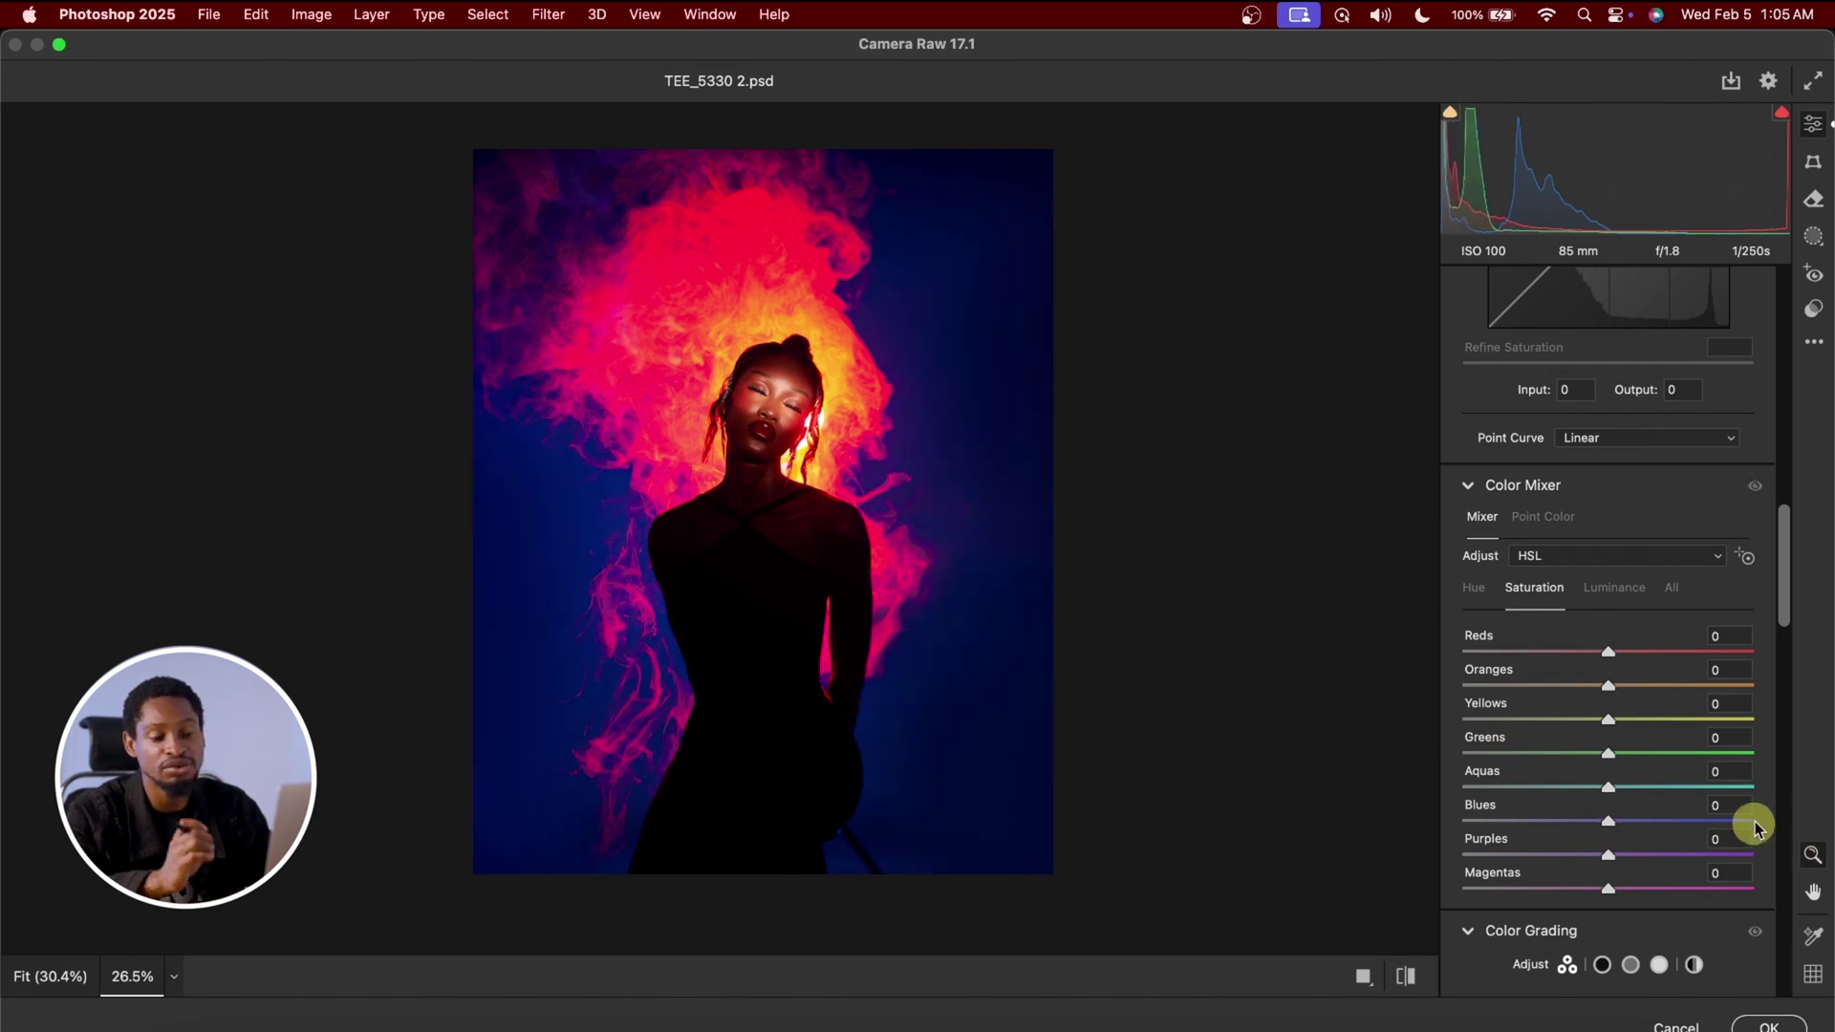
Step: Try the Blues hue at +100 in the Color Mixer and reset it to 0
left_click(1474, 589)
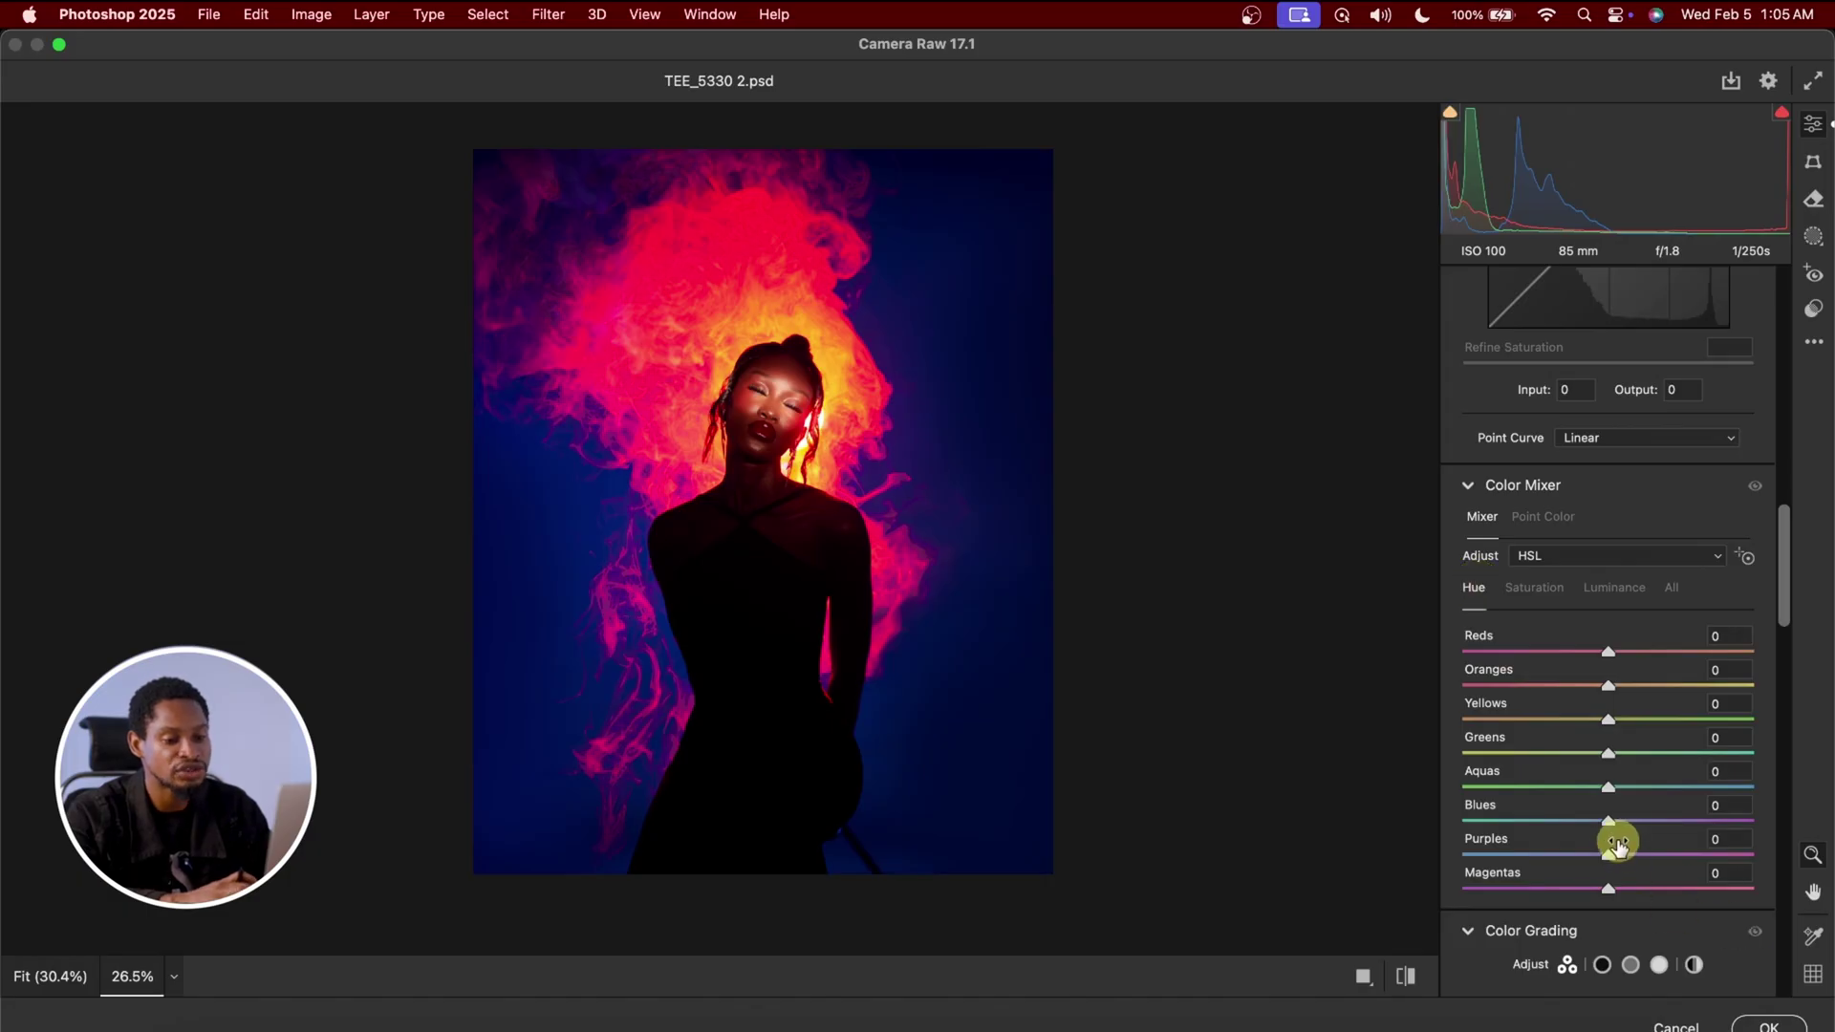
left_click_drag(1608, 822, 1801, 834)
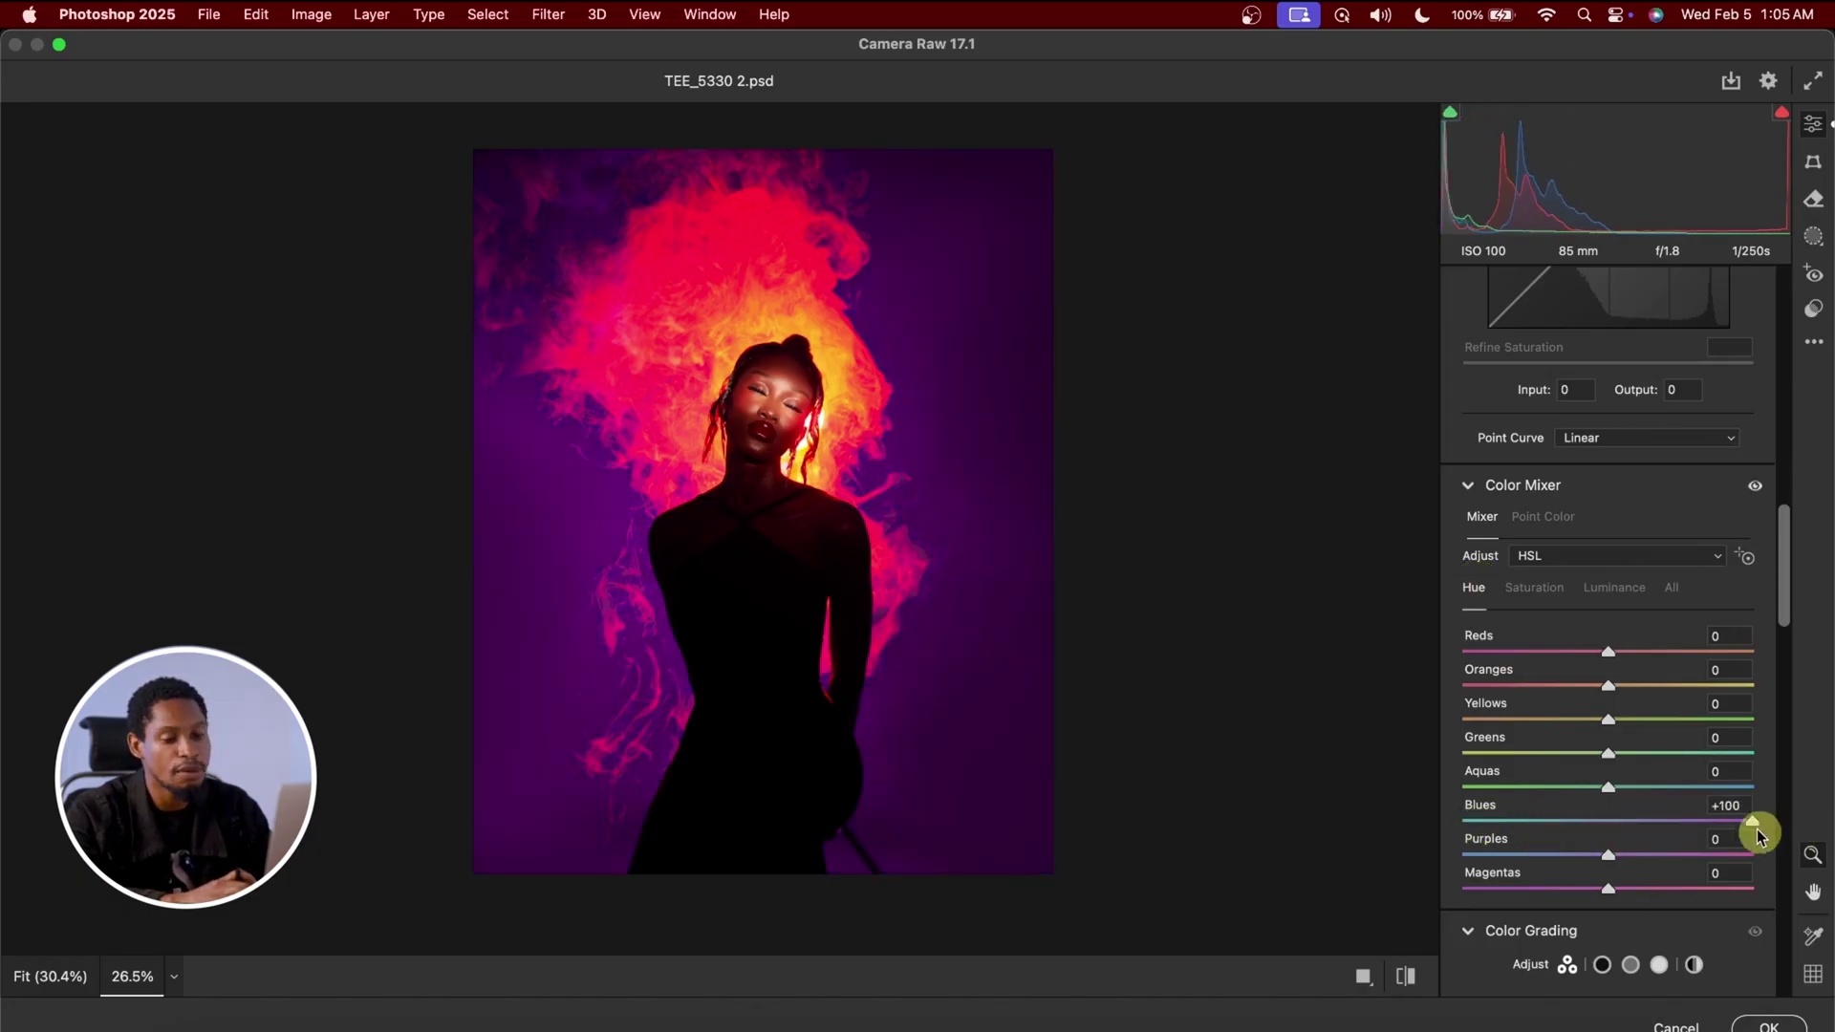
double_click(1754, 824)
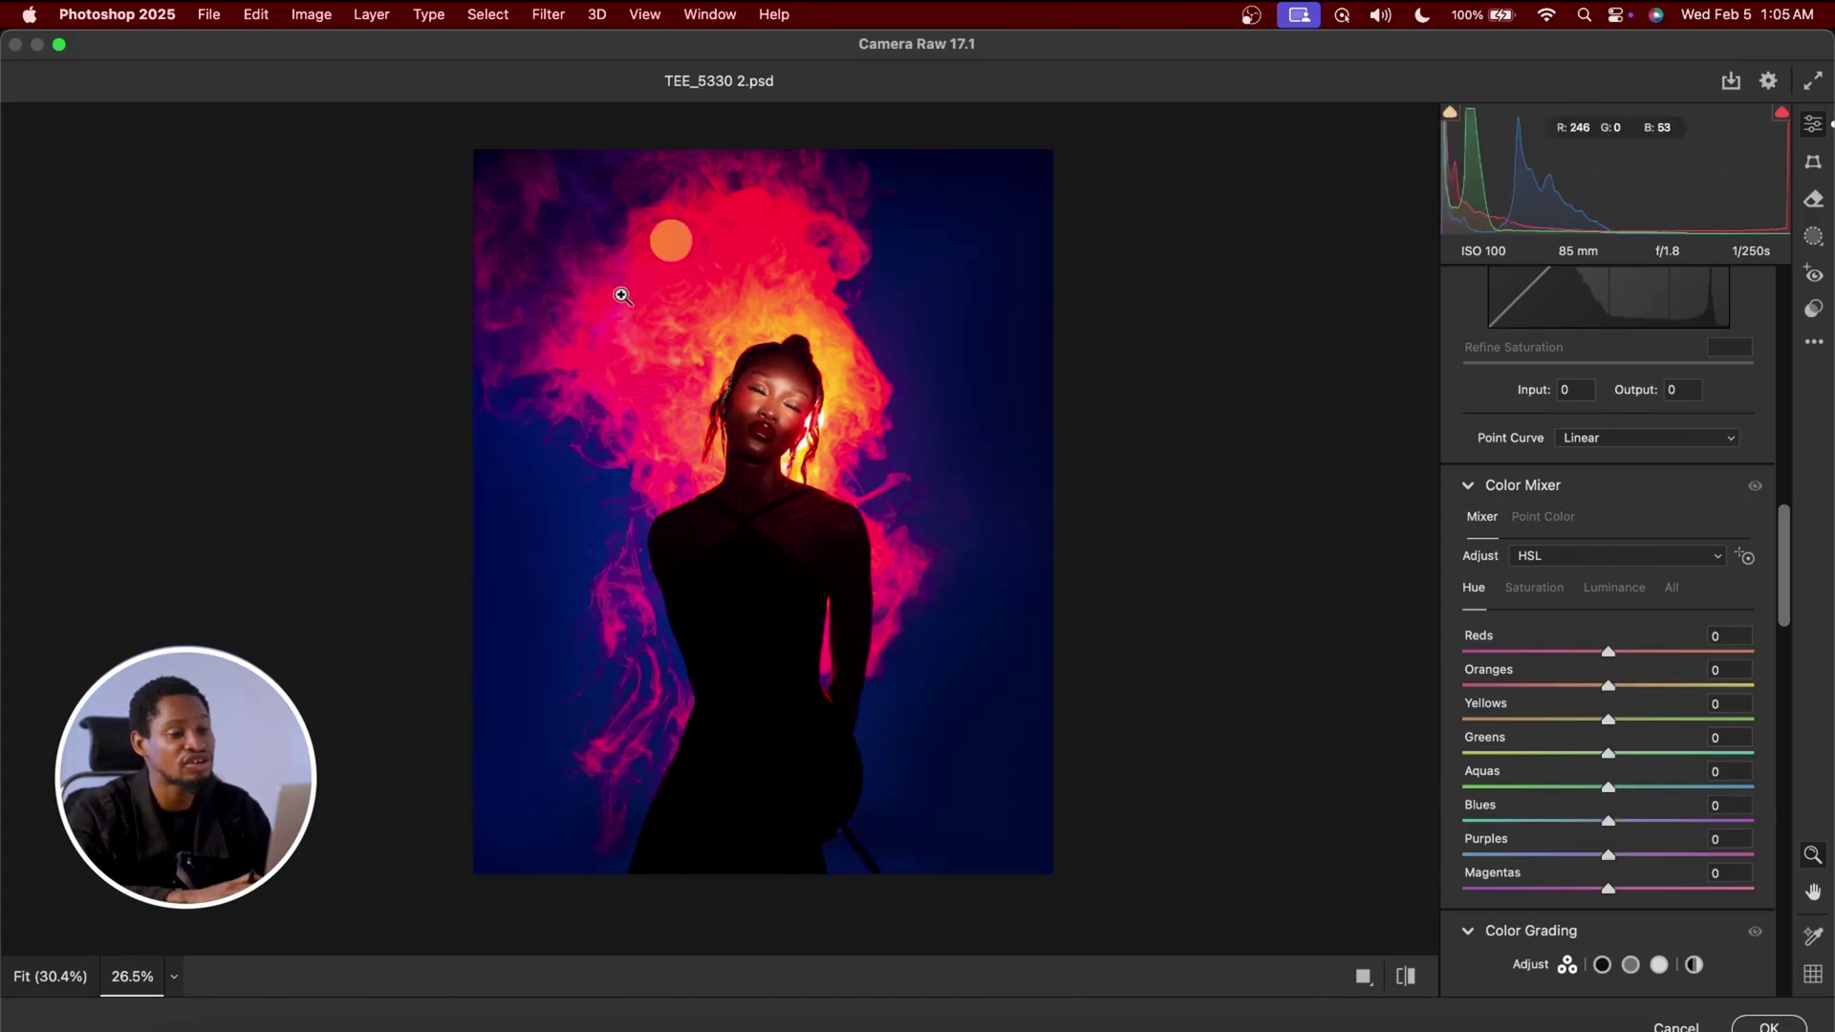
Step: Check the face up close and set the Oranges luminance to -12 in the Color Mixer
left_click_drag(771, 390, 950, 405)
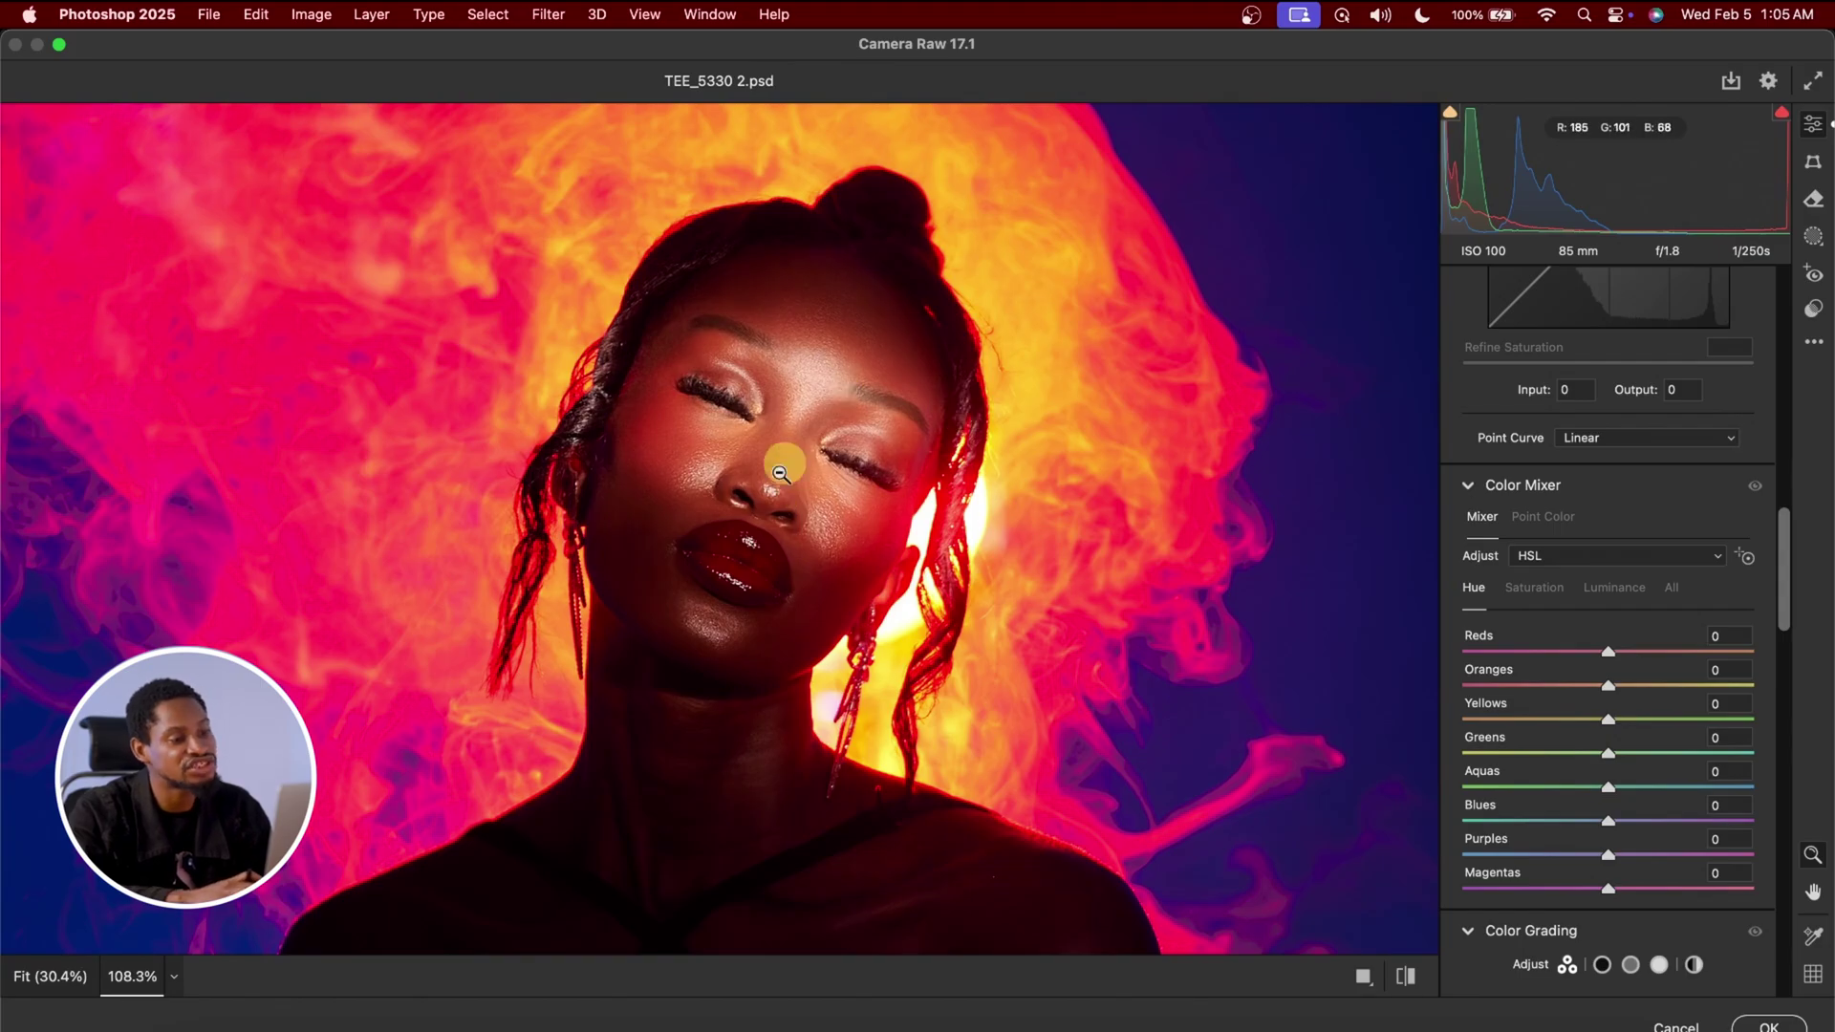
left_click(1614, 589)
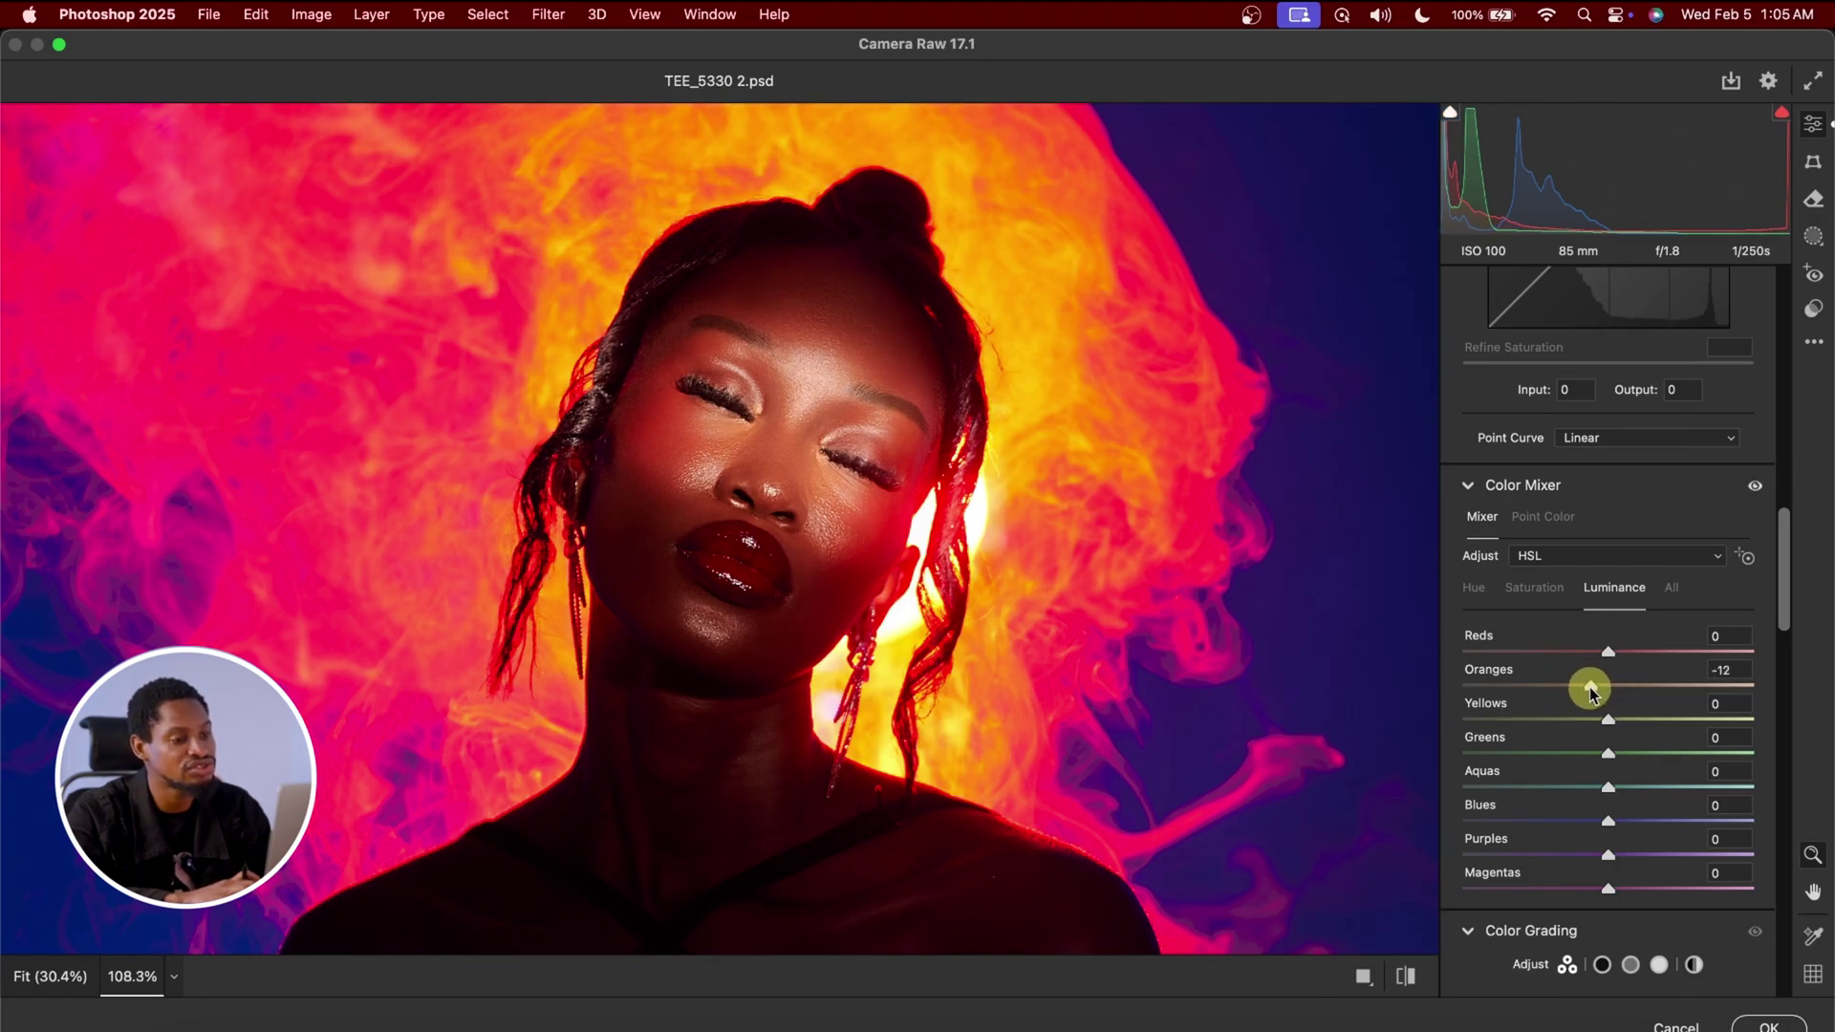
key("z")
left_click_drag(799, 434, 631, 453)
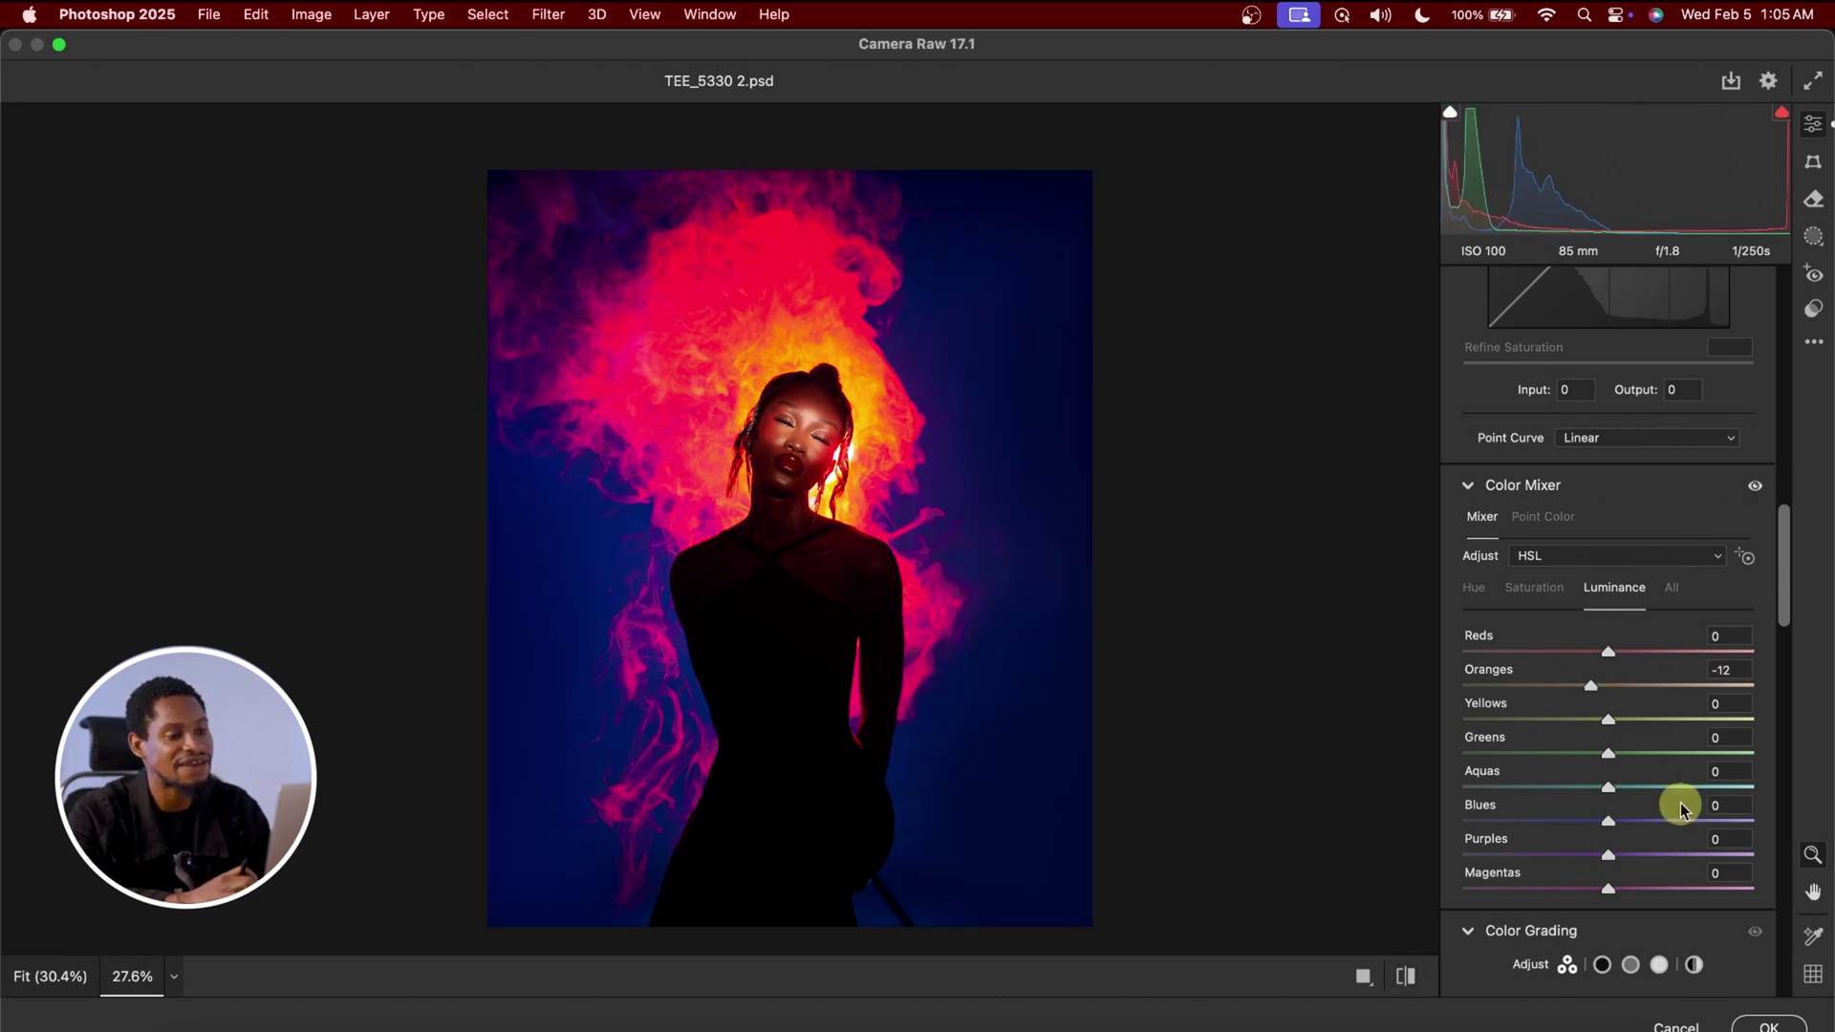
Step: Set the Blue Primary saturation to +32 in the Calibration settings
scroll(1680, 805, "down", 10)
scroll(1680, 808, "down", 5)
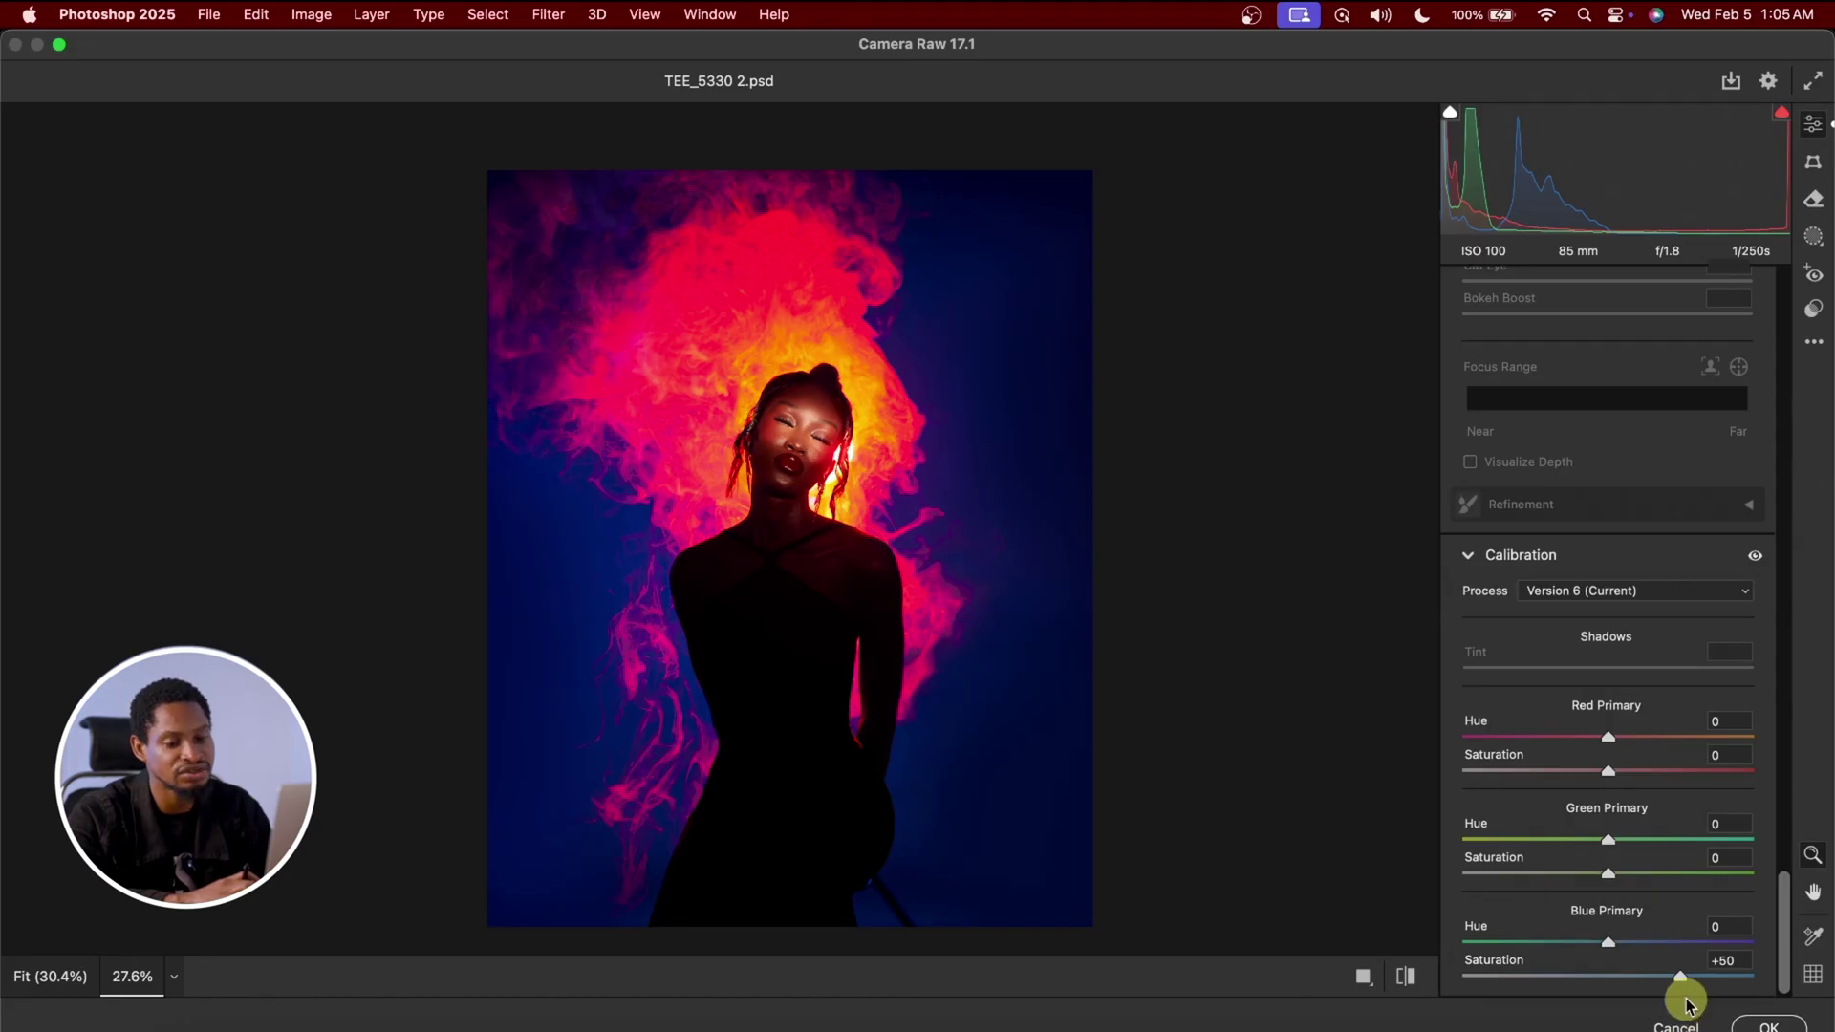
left_click(1680, 977)
left_click_drag(1671, 980, 1658, 981)
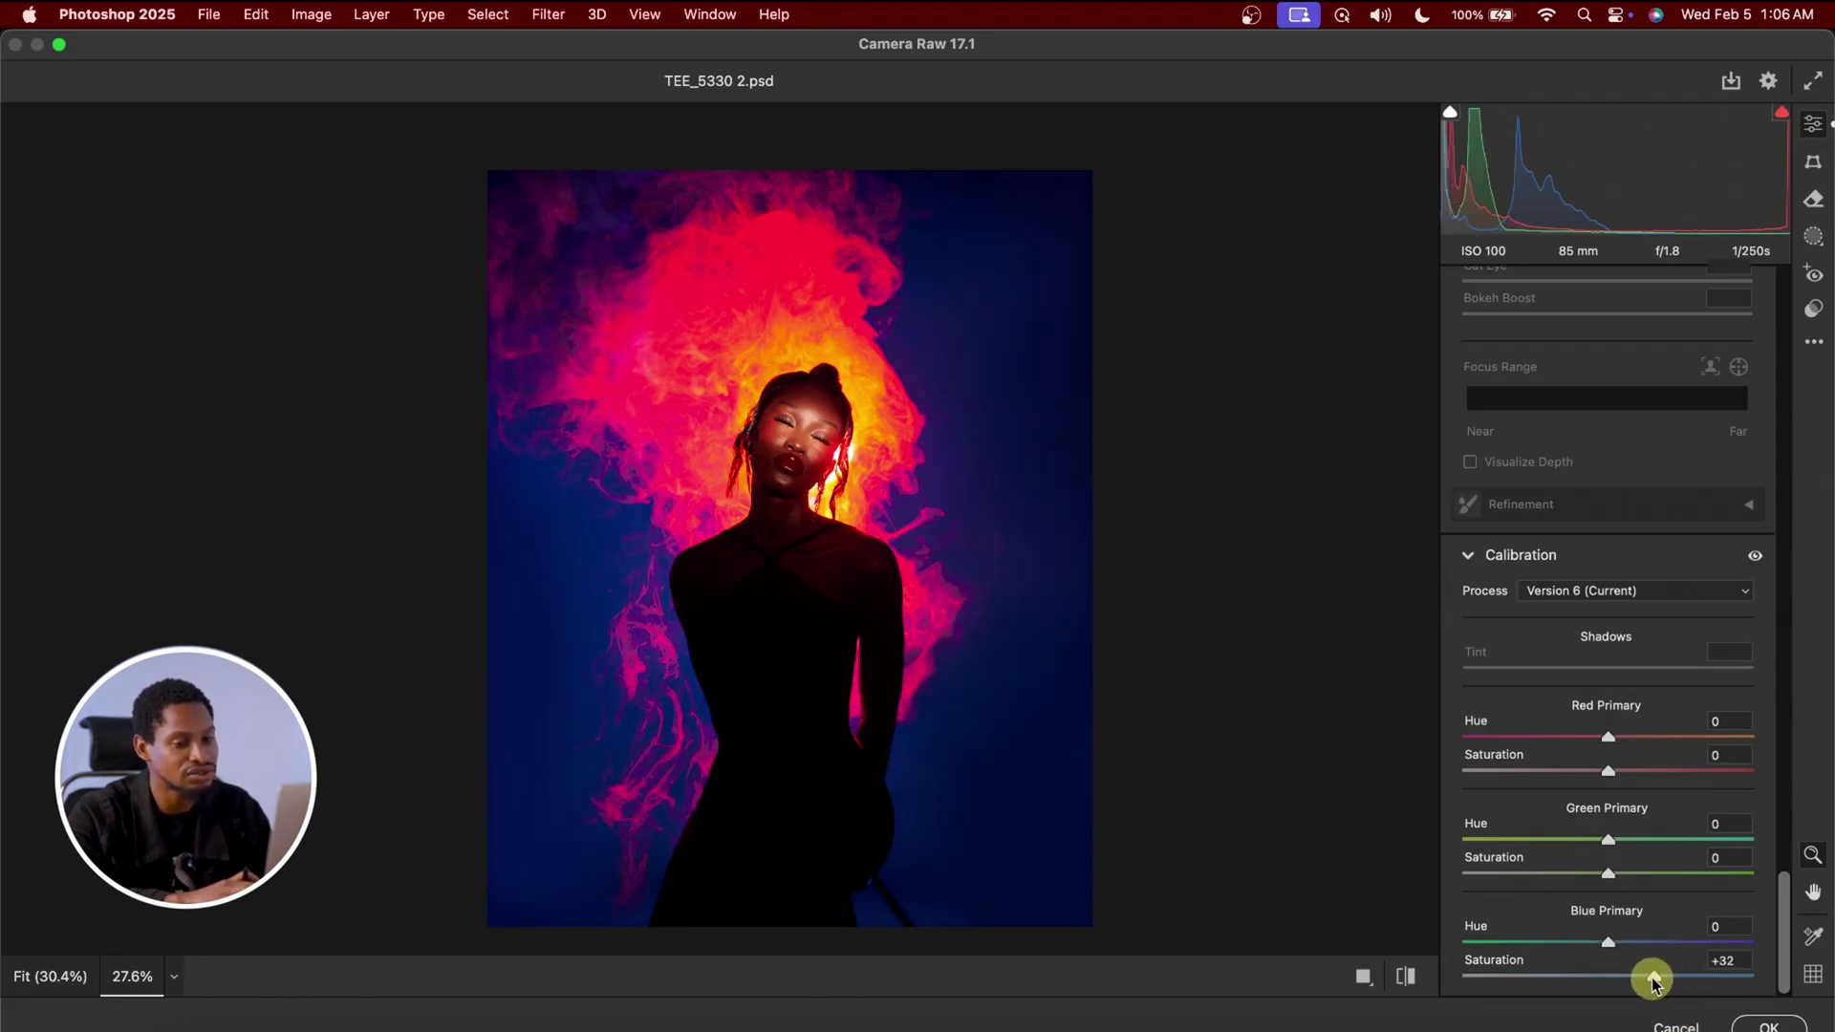
Step: Set the Blues saturation to -5 in the Color Mixer, then undo and redo the change to compare
scroll(1582, 707, "up", 15)
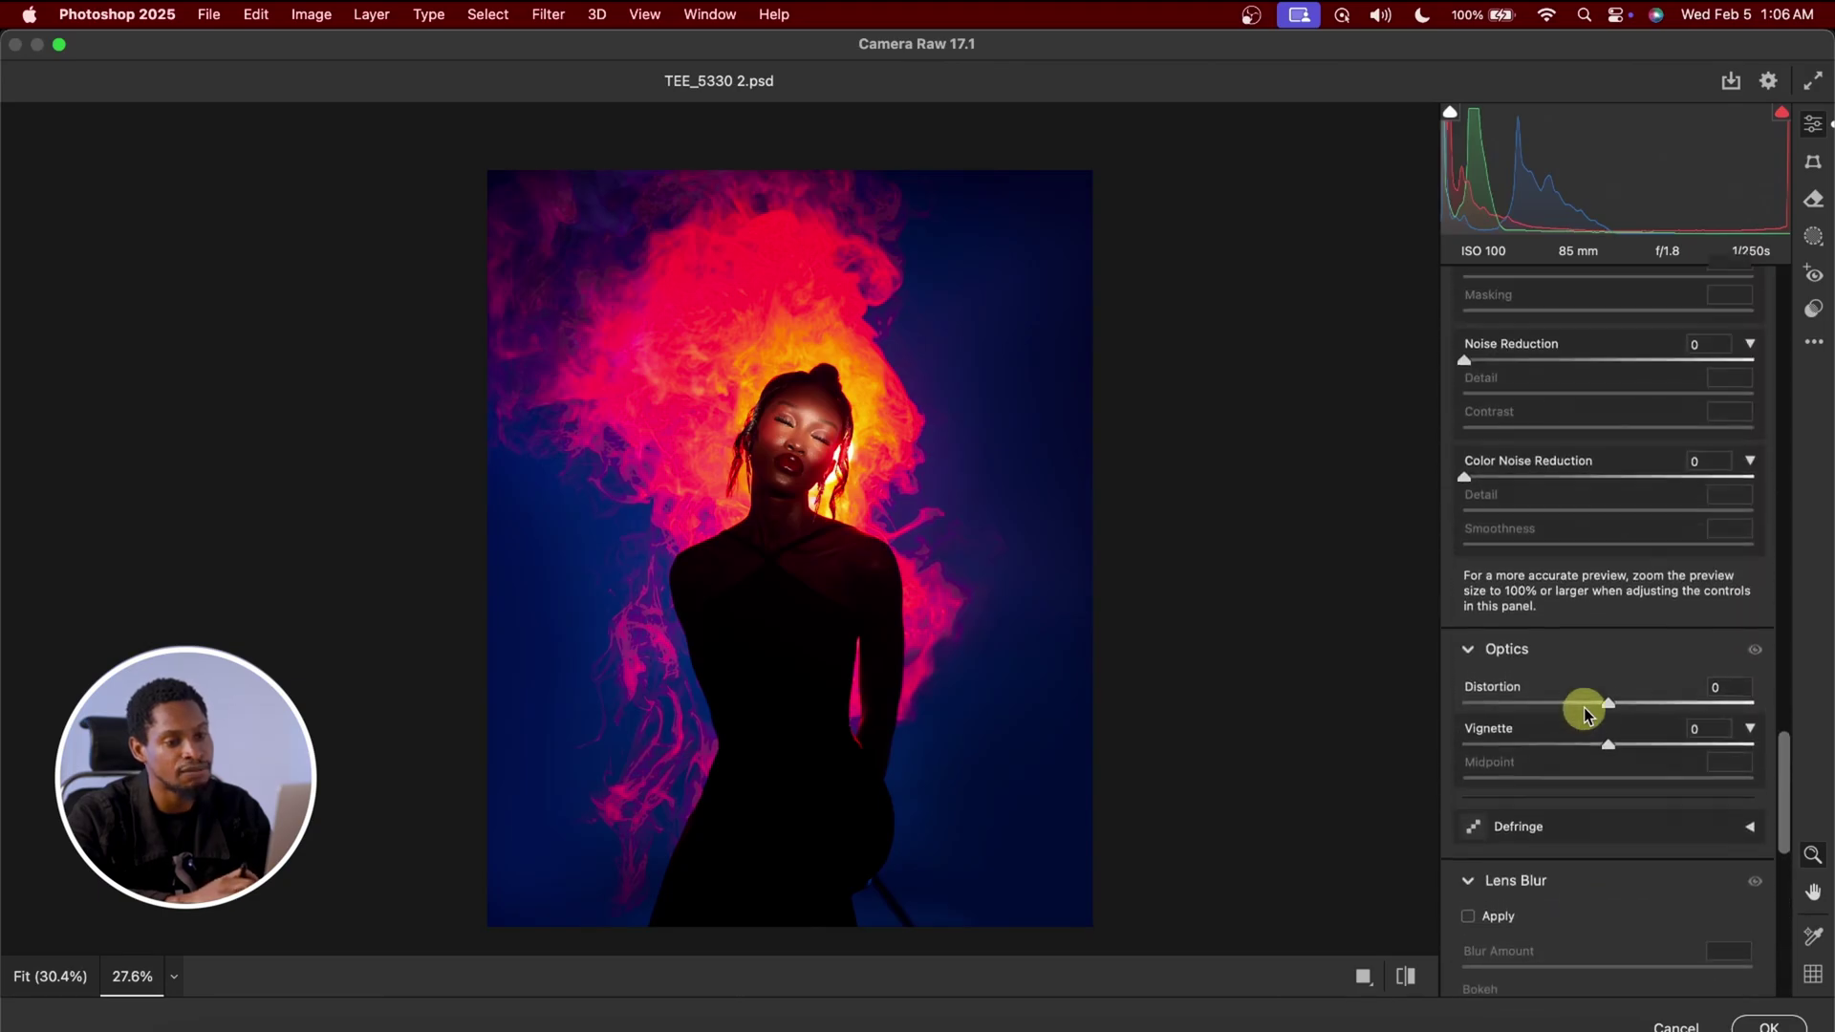
scroll(1584, 712, "up", 3)
scroll(1584, 712, "down", 4)
scroll(1584, 712, "up", 10)
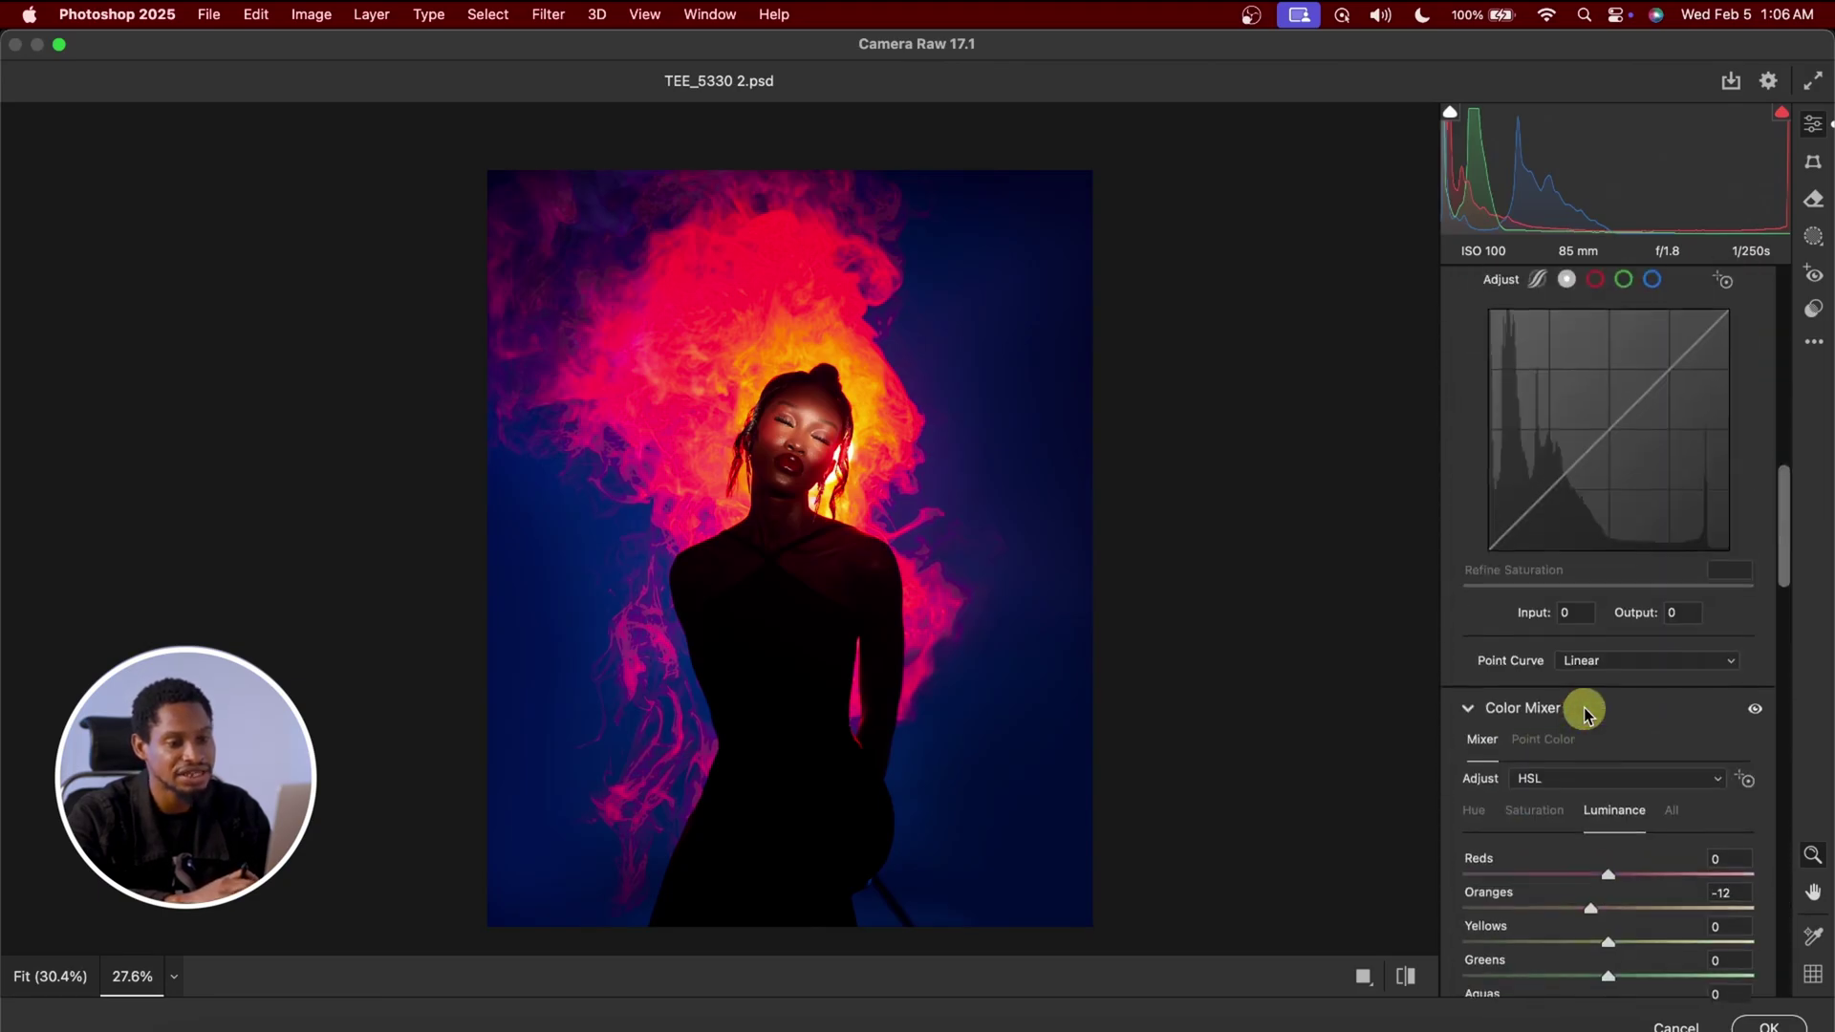
scroll(1583, 711, "down", 3)
left_click(1532, 647)
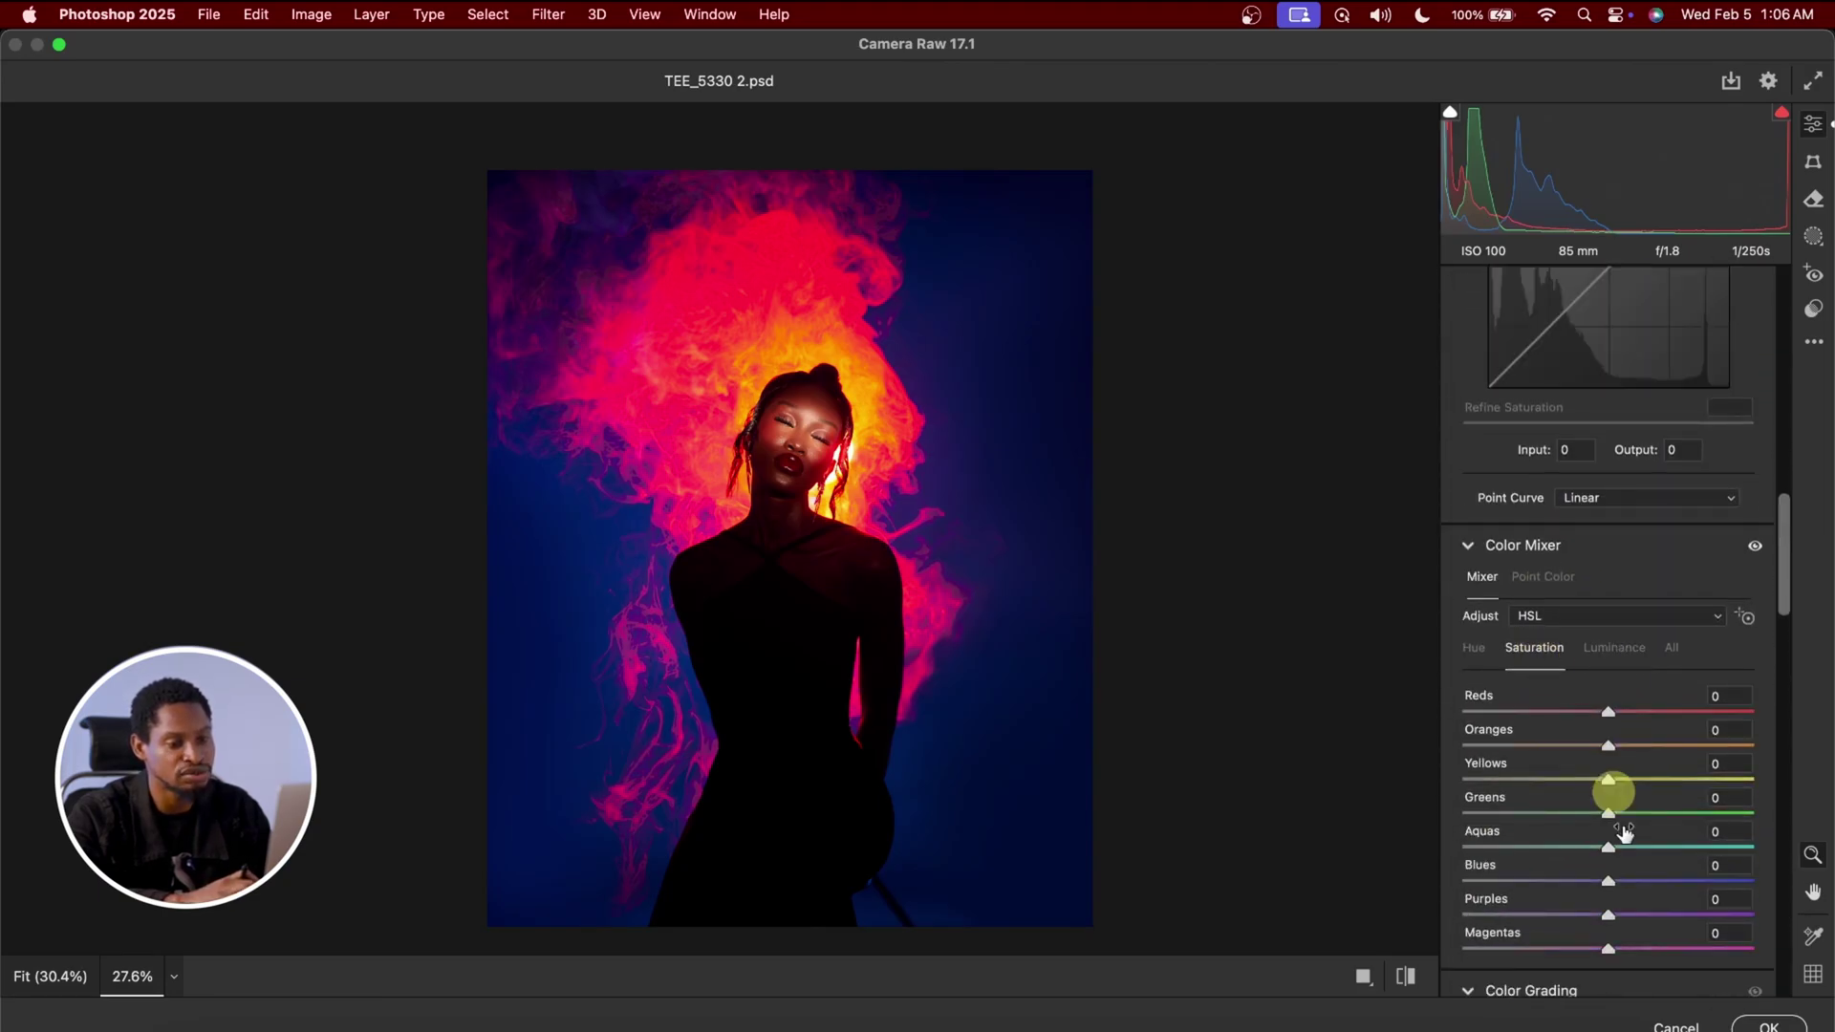
scroll(1624, 822, "down", 1)
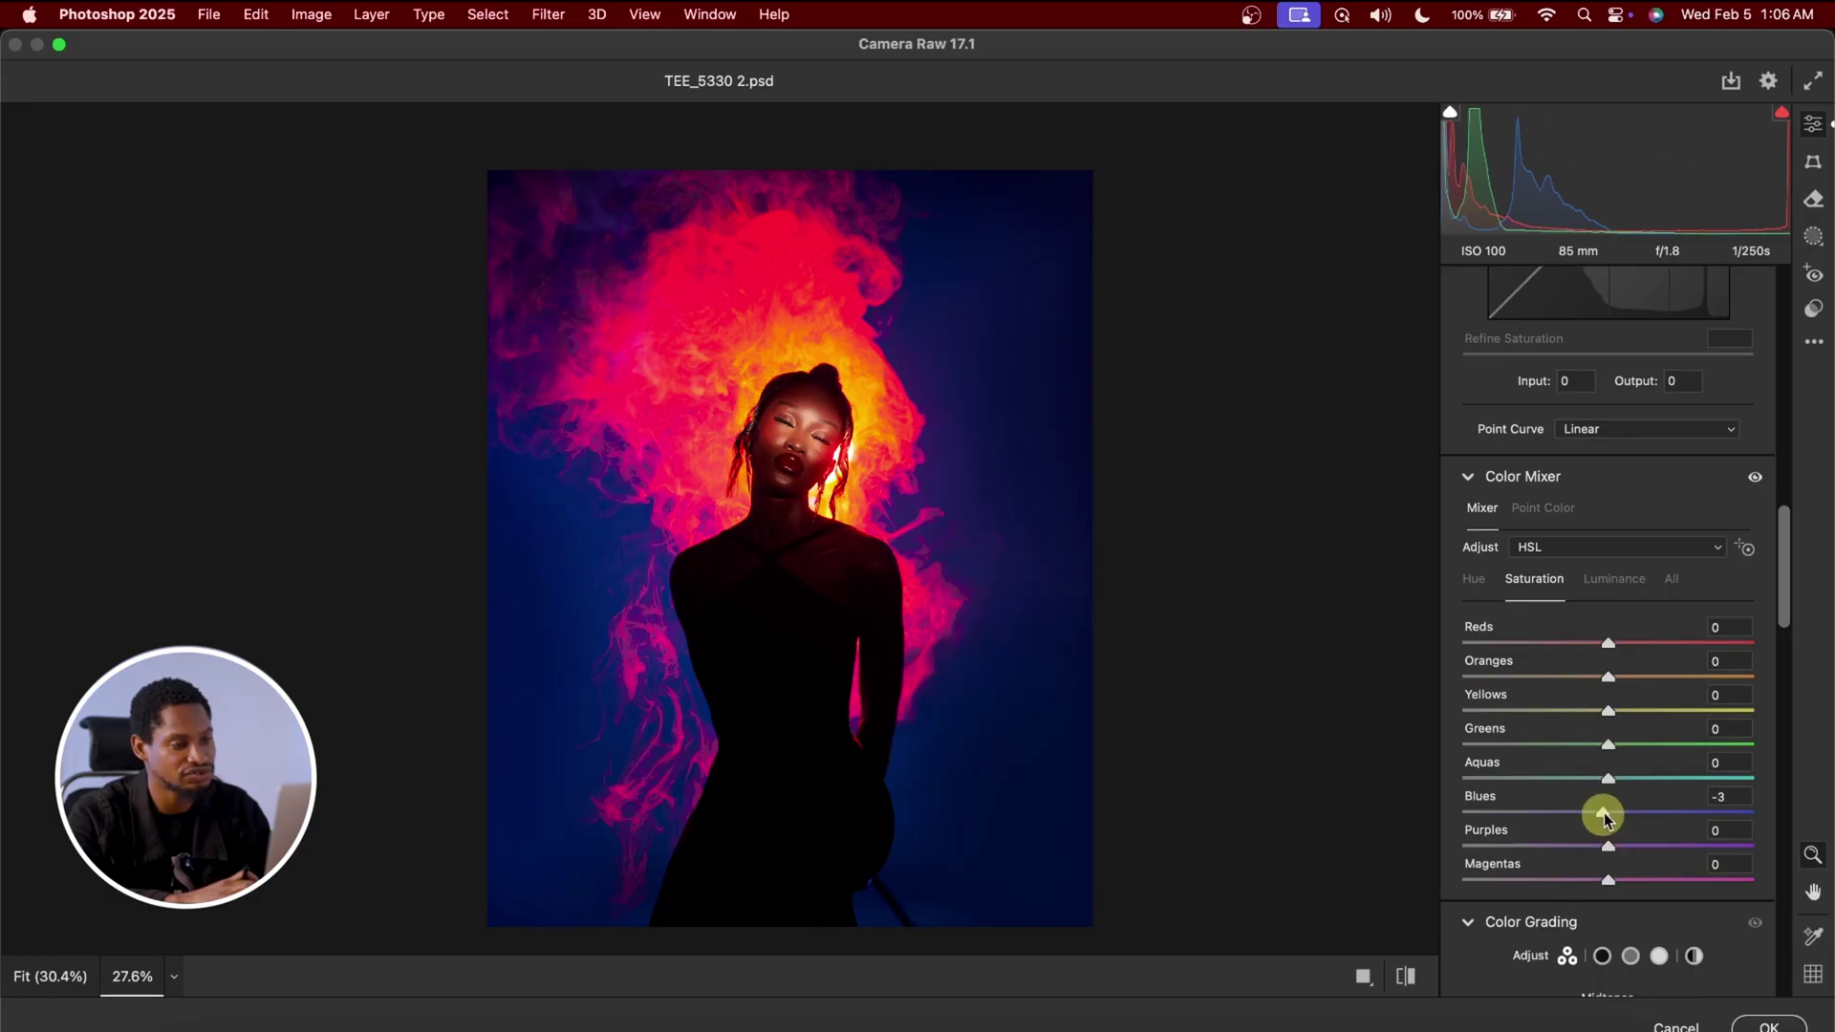
double_click(1602, 815)
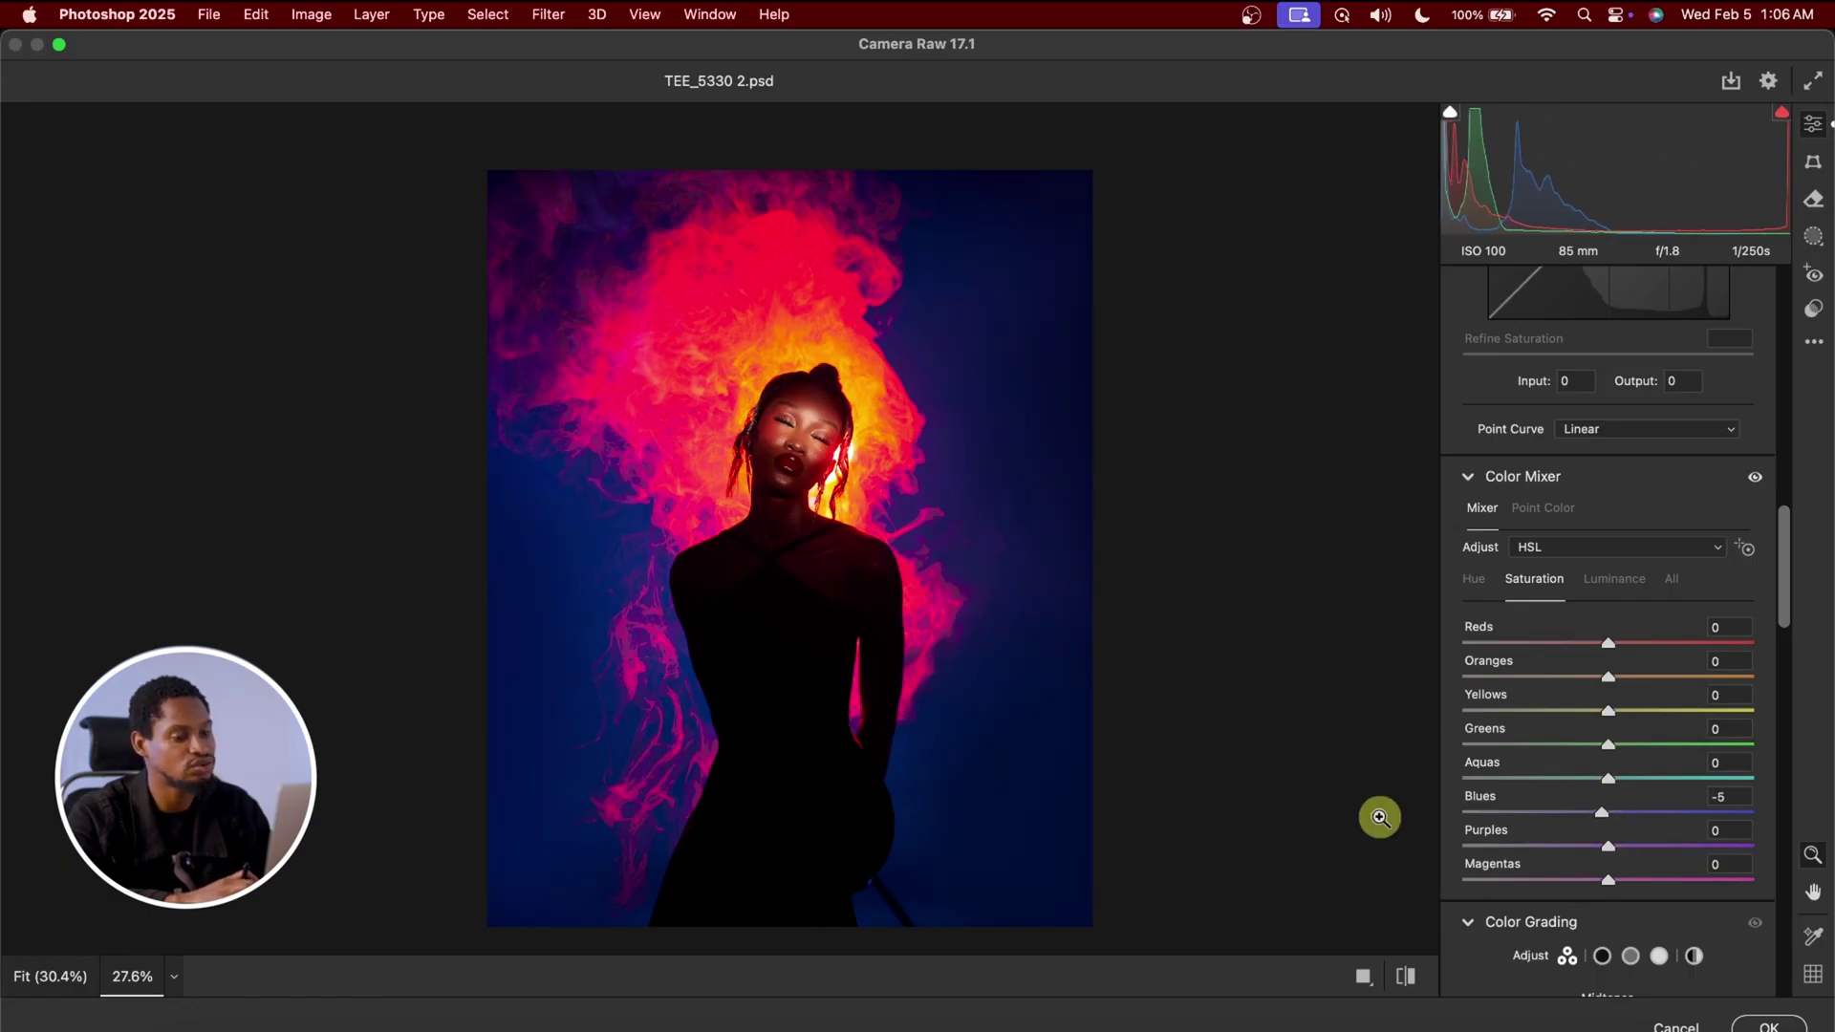
key("super+z")
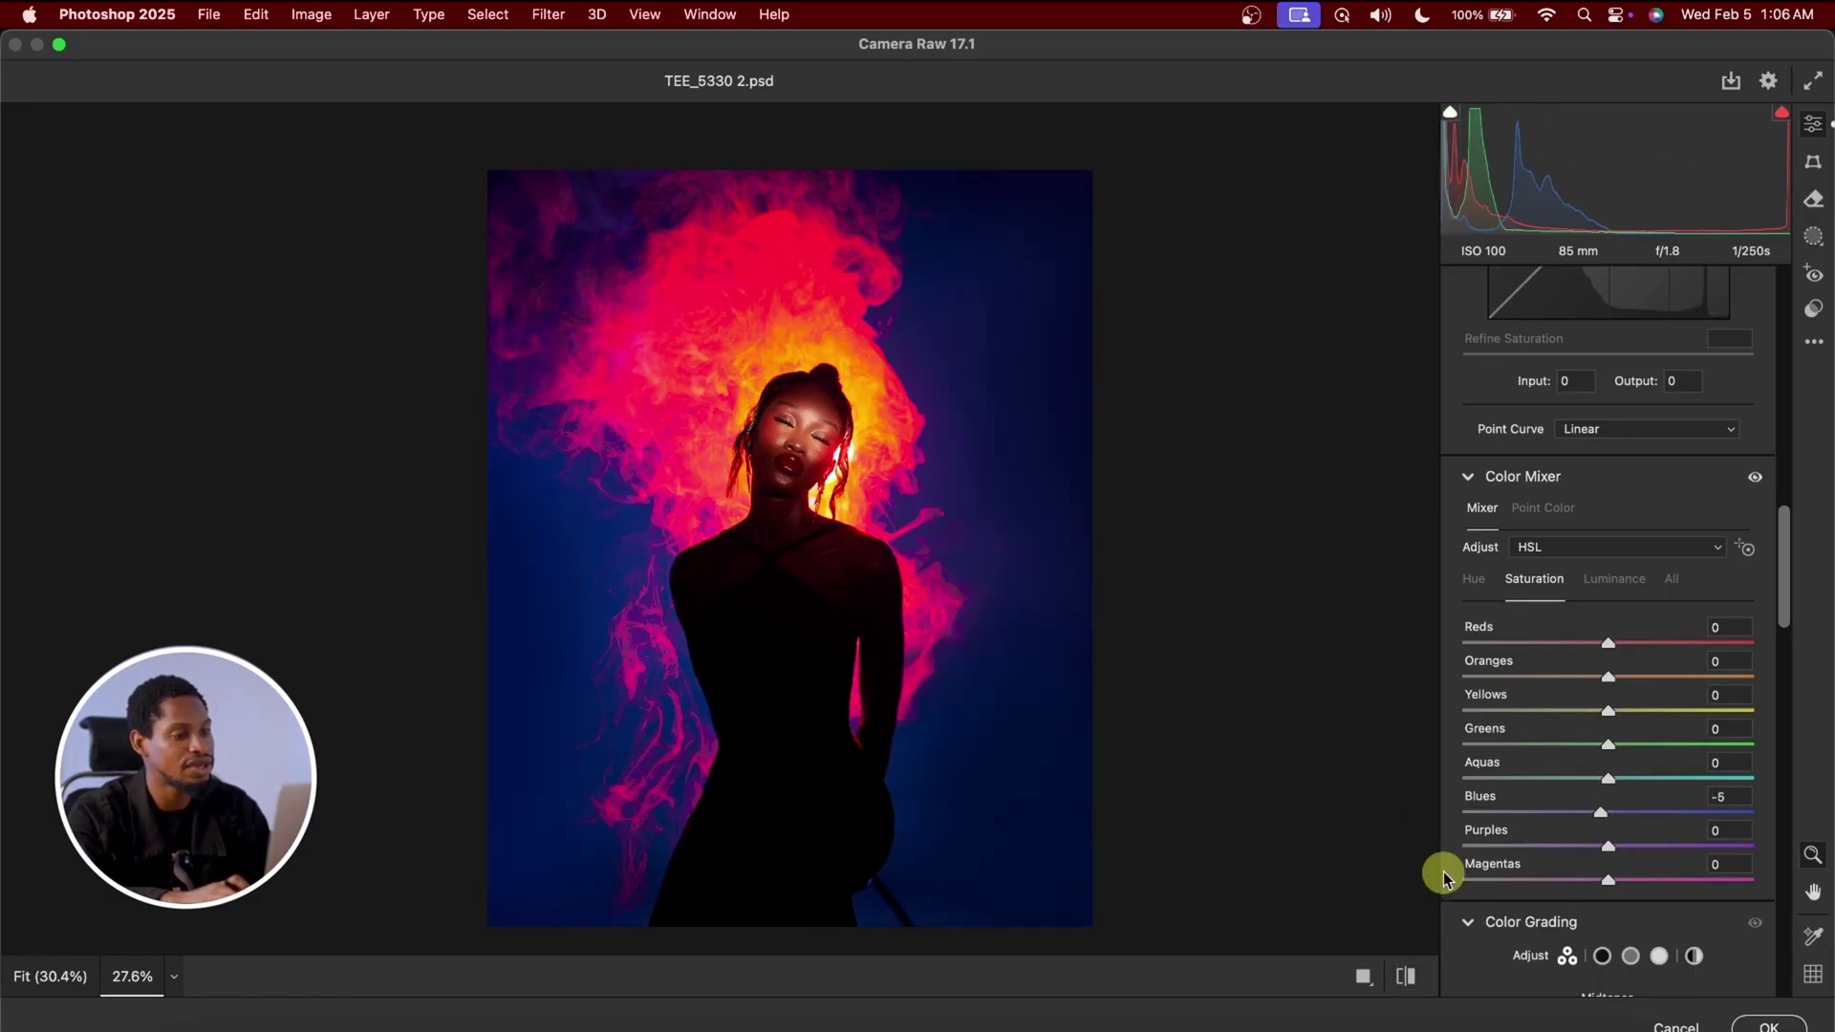
key("super+shift+z")
key("super+z")
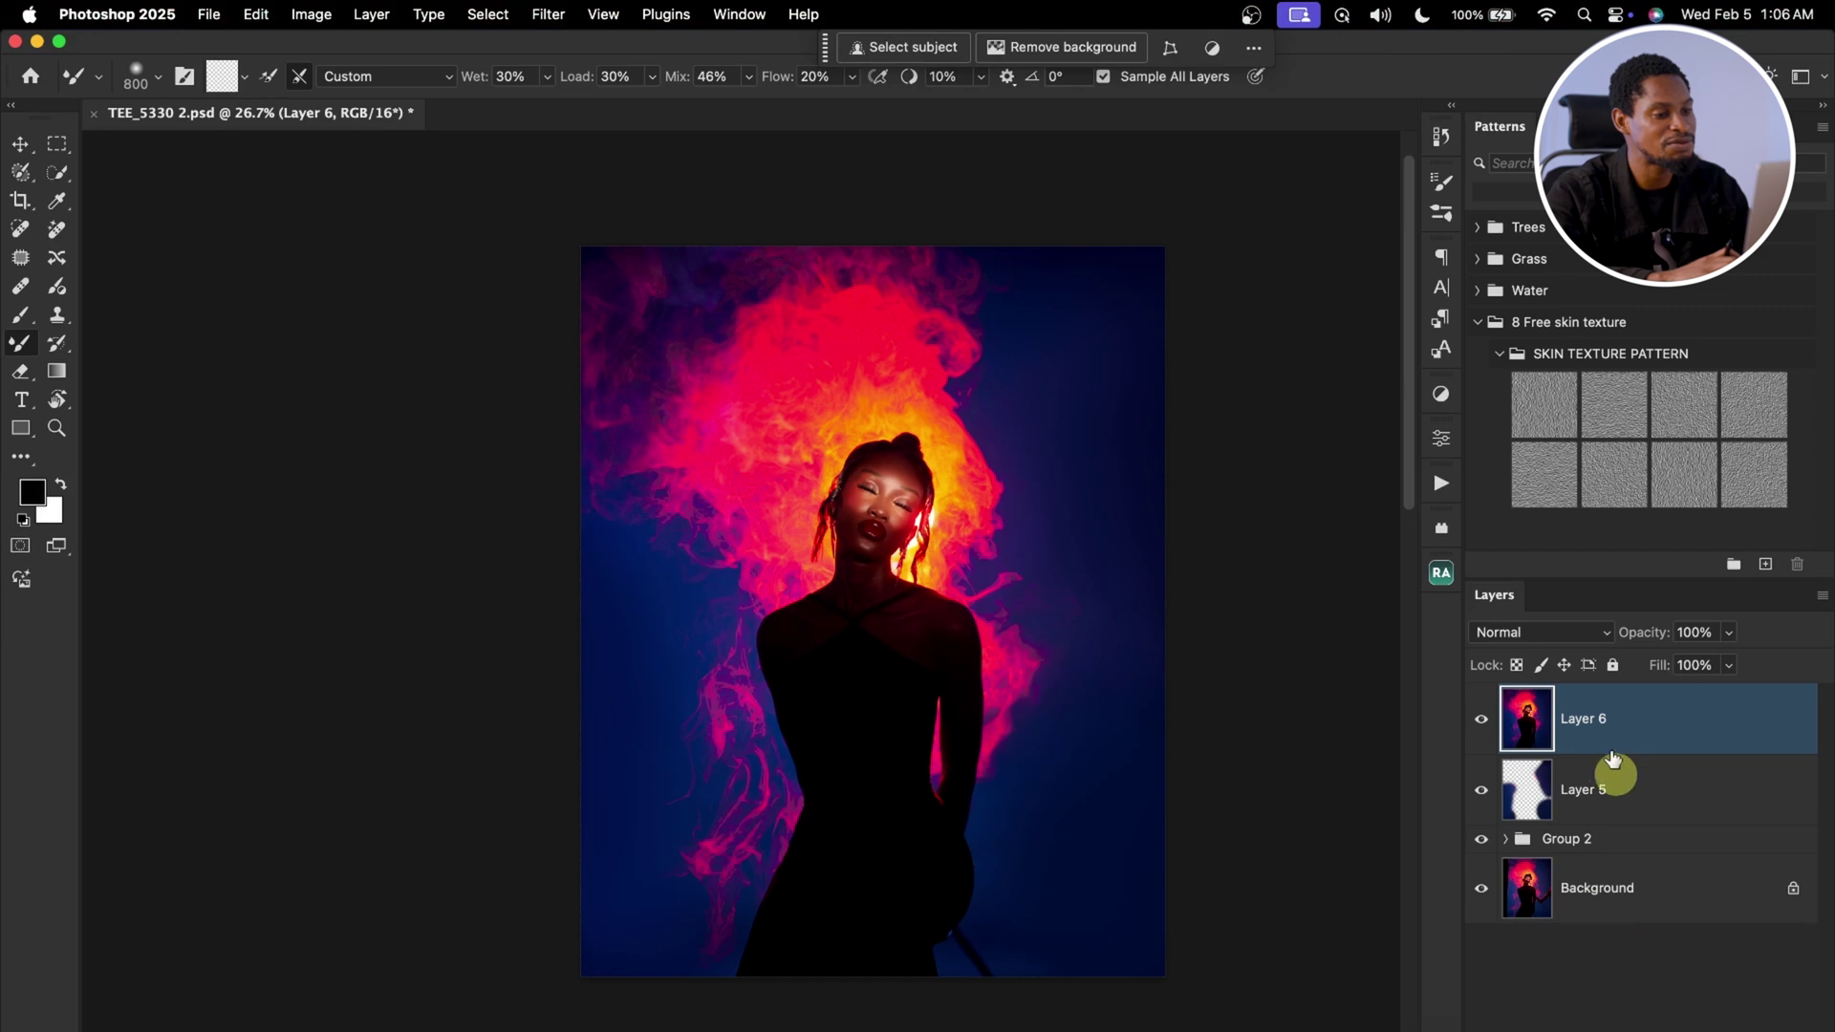
Step: Toggle the visibility of Layer 6 to compare the portrait with and without the color grade
left_click(1481, 719)
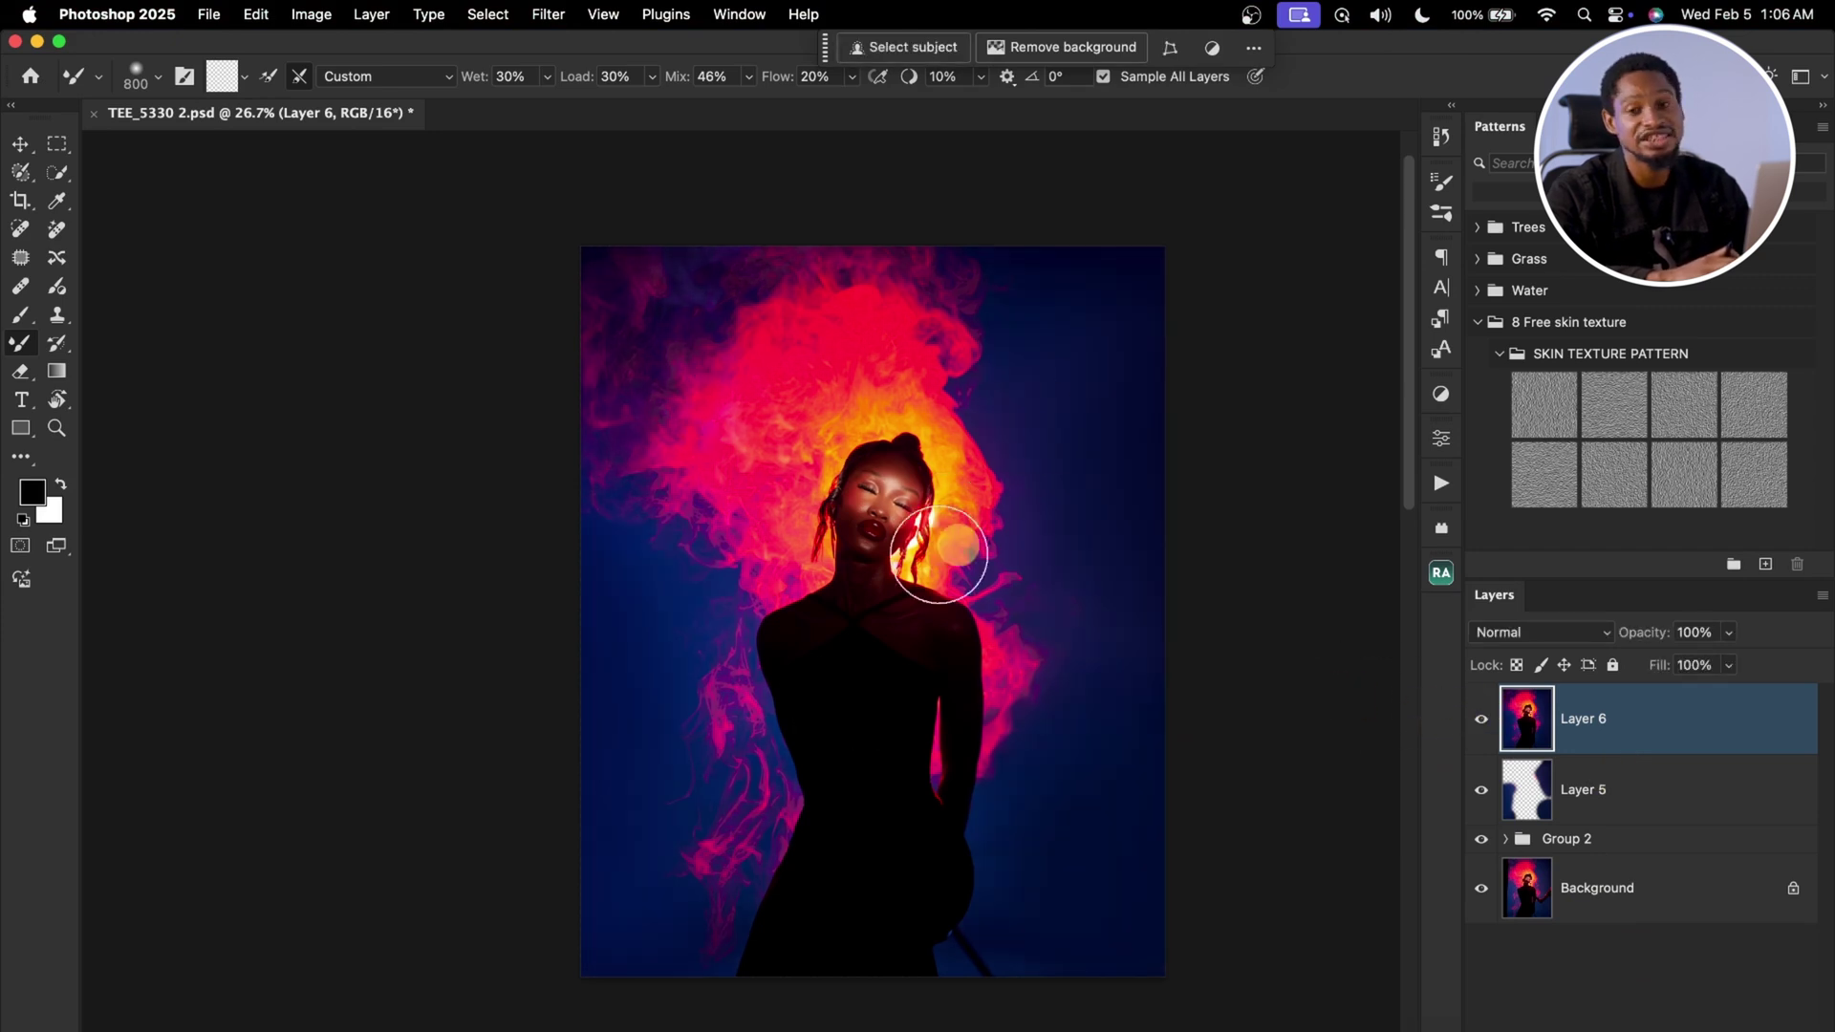
scroll(630, 647, "right", 5)
scroll(631, 647, "down", 4)
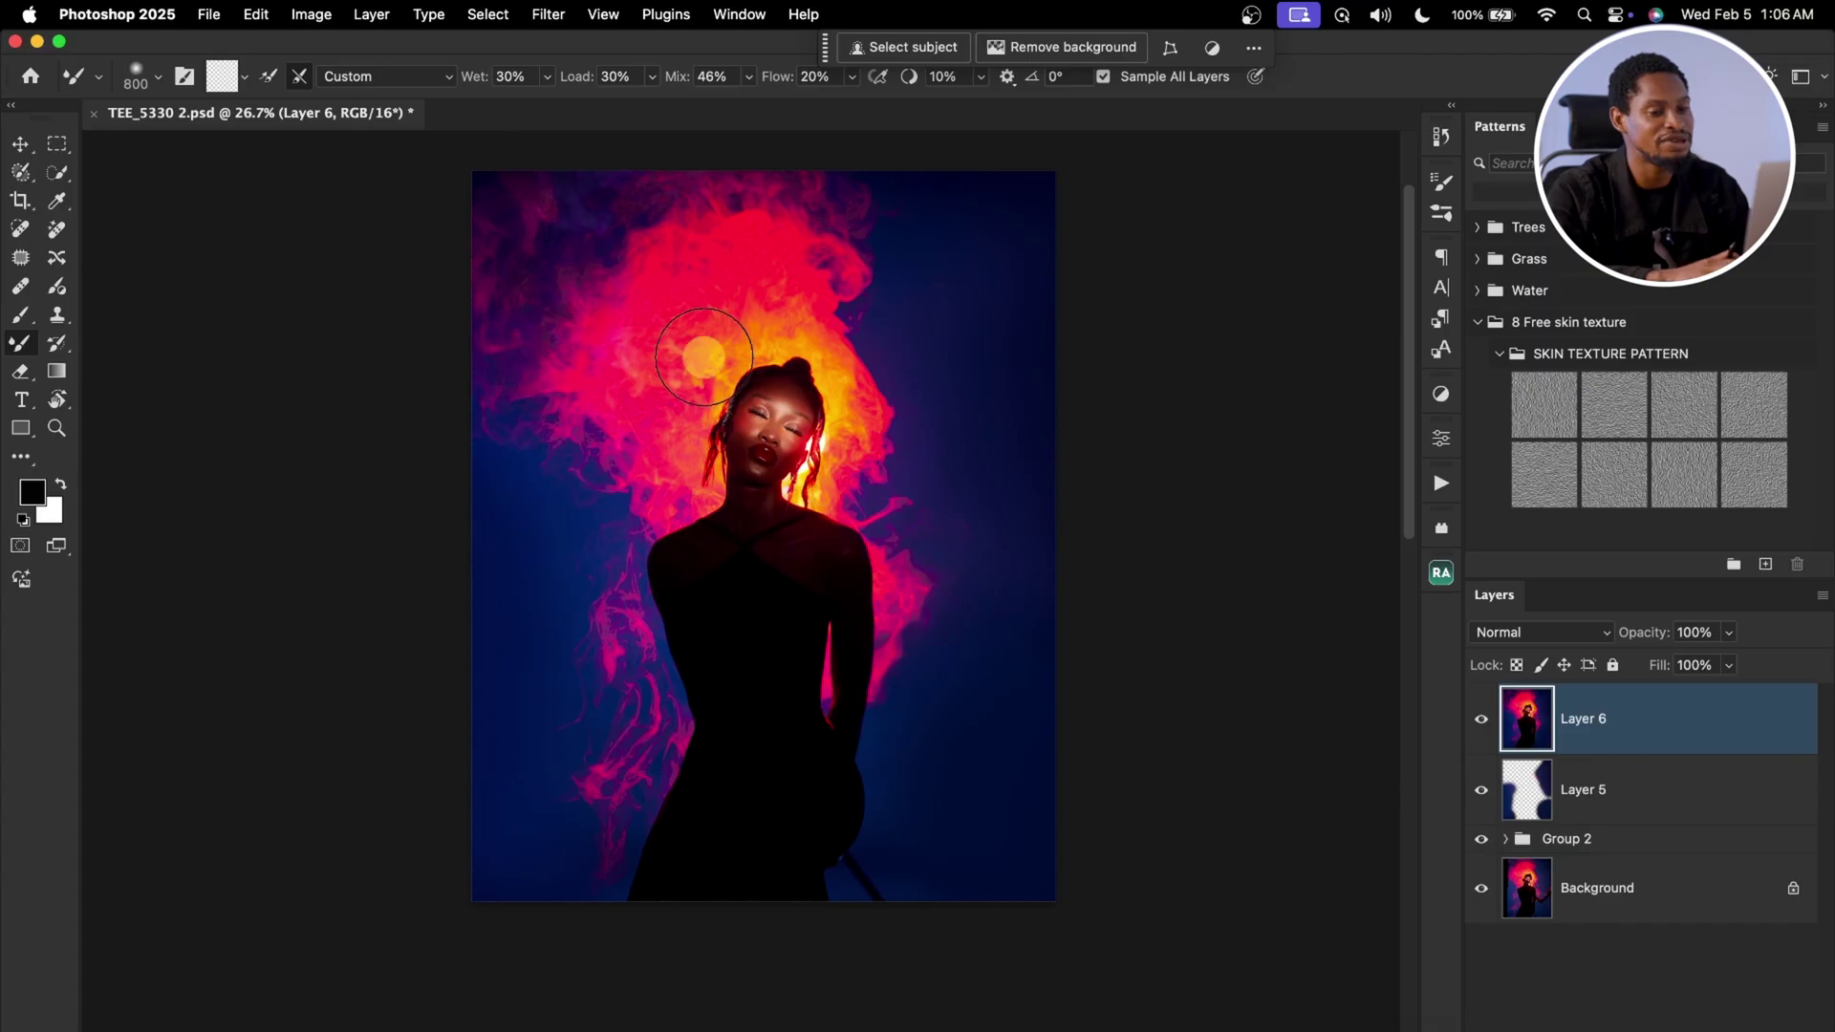
Step: Add a Curves adjustment layer above Layer 6 and anchor the RGB curve with shadow, midtone and highlight points
left_click(1440, 398)
left_click(1233, 468)
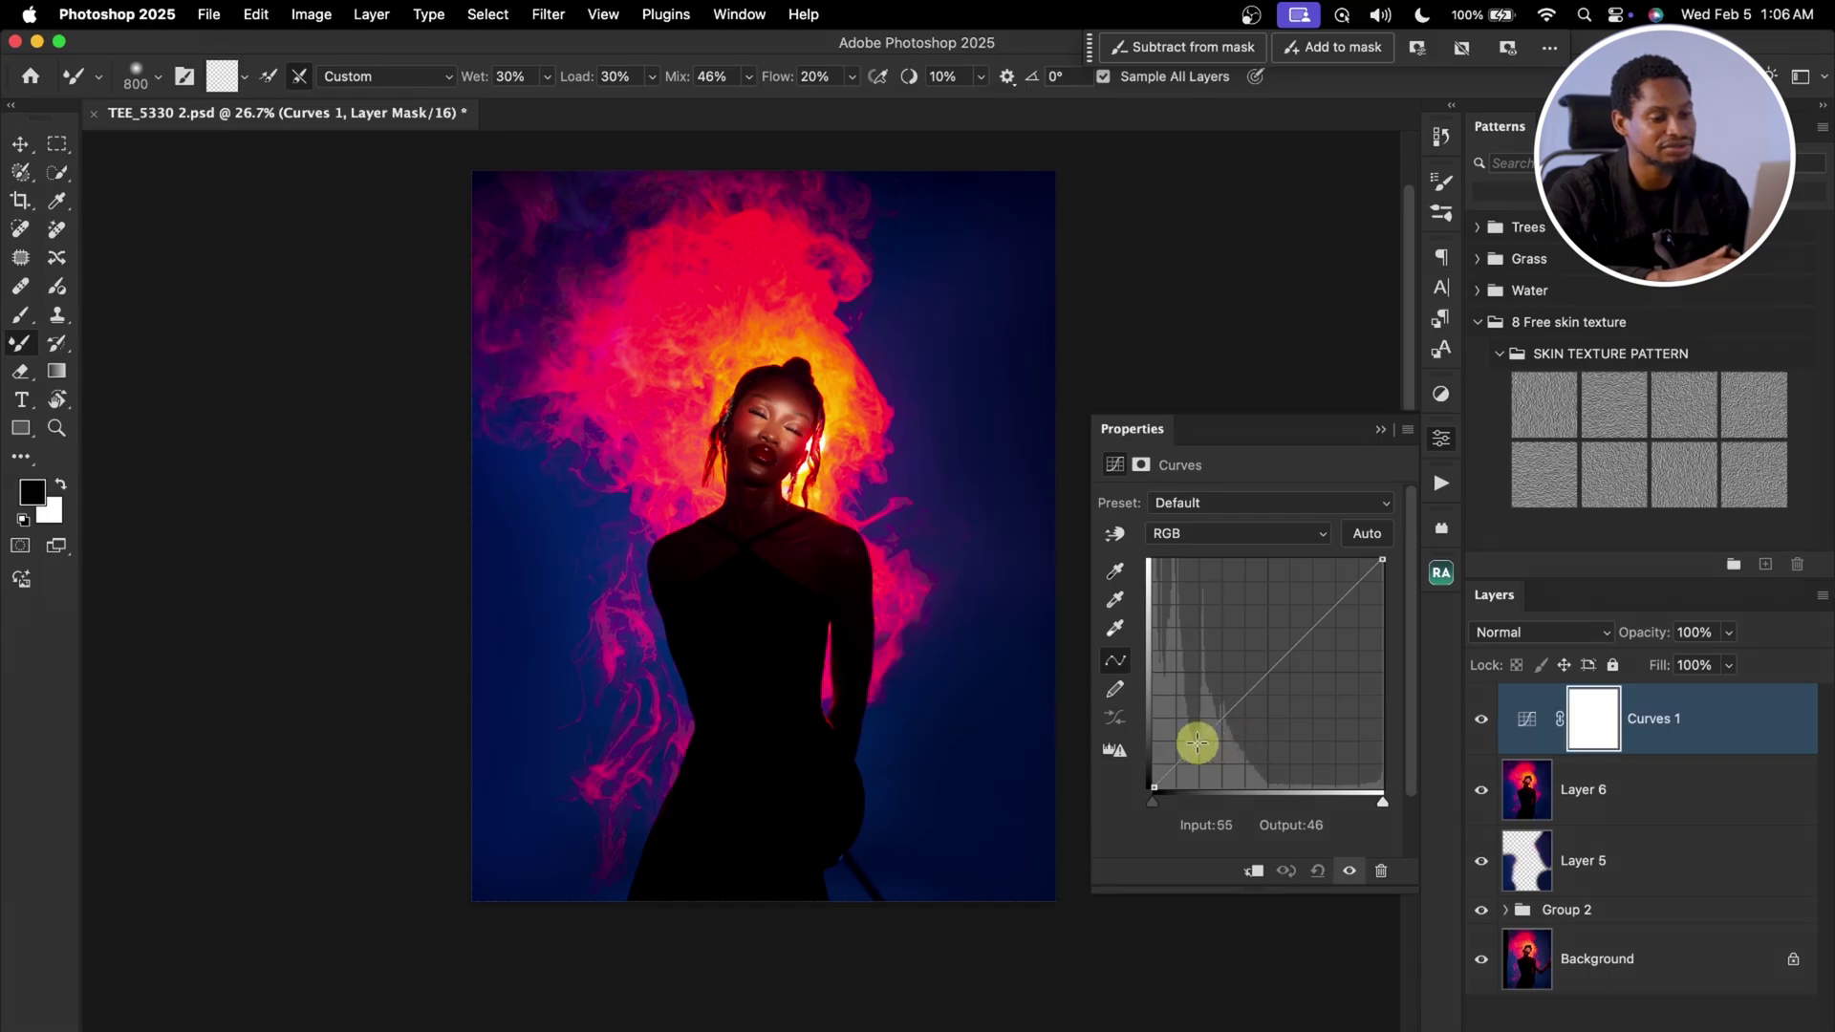
left_click(1197, 743)
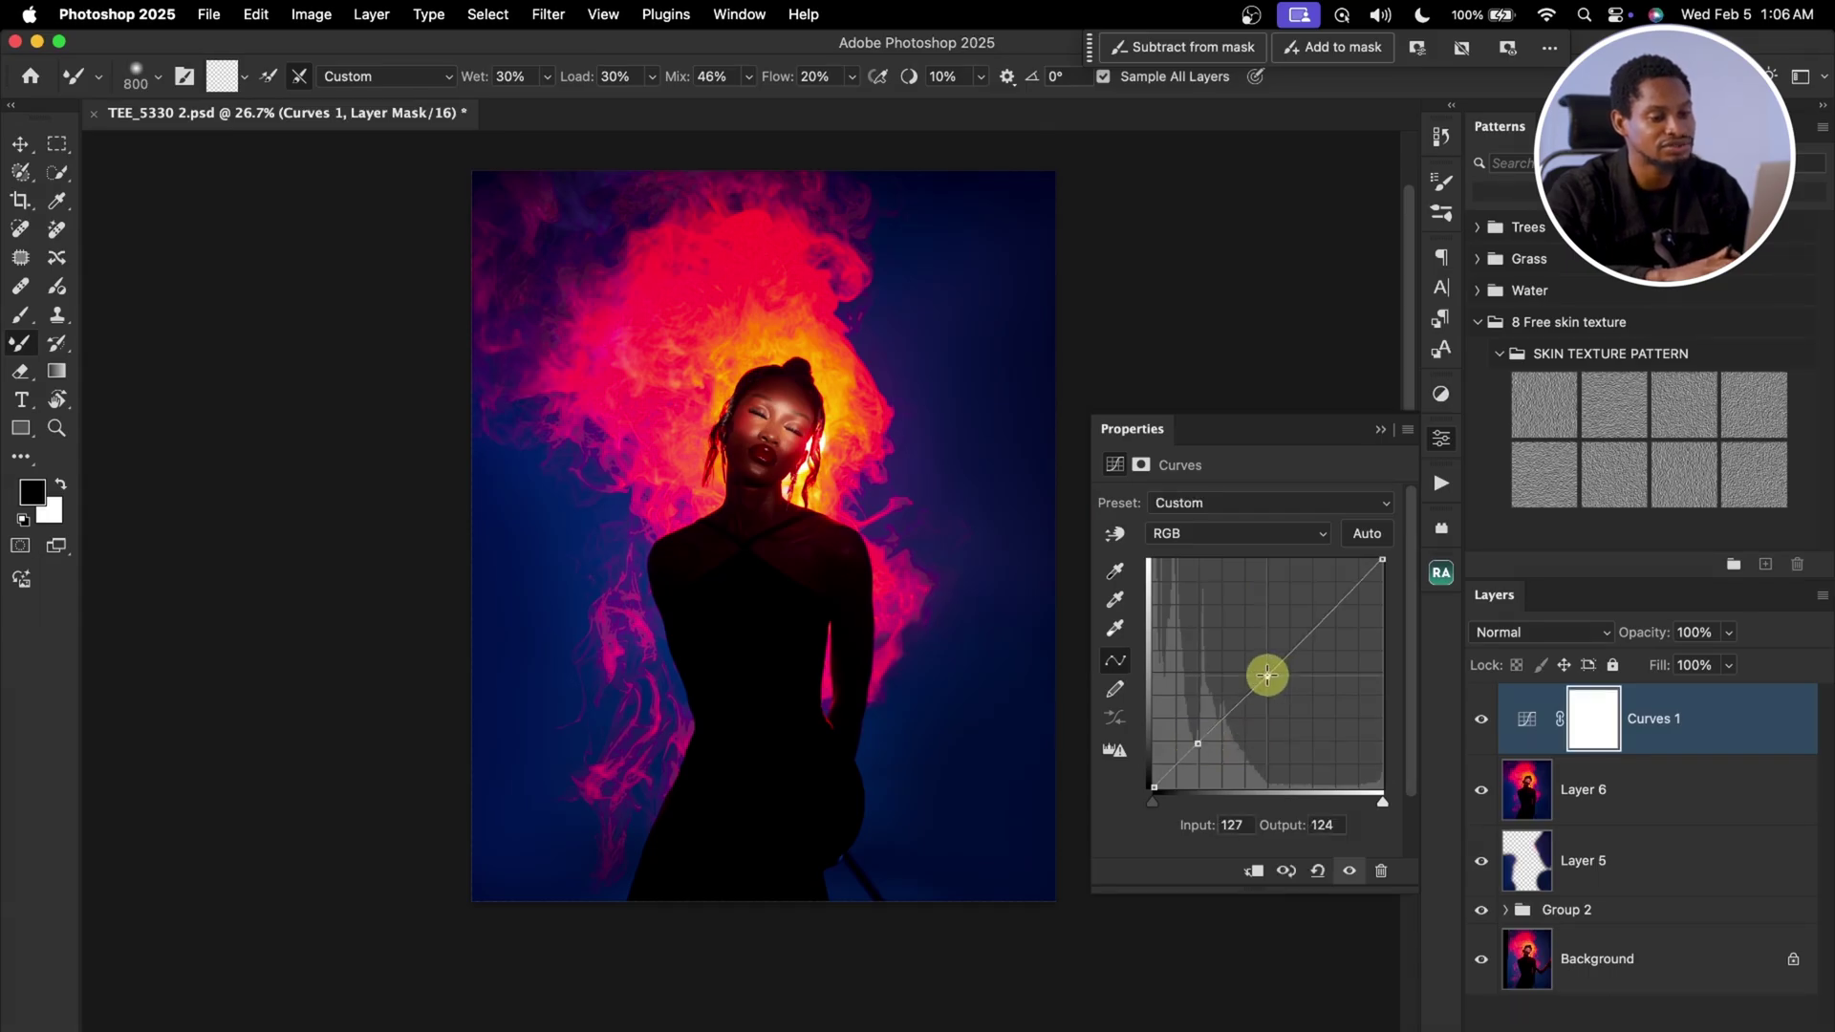
left_click(1267, 675)
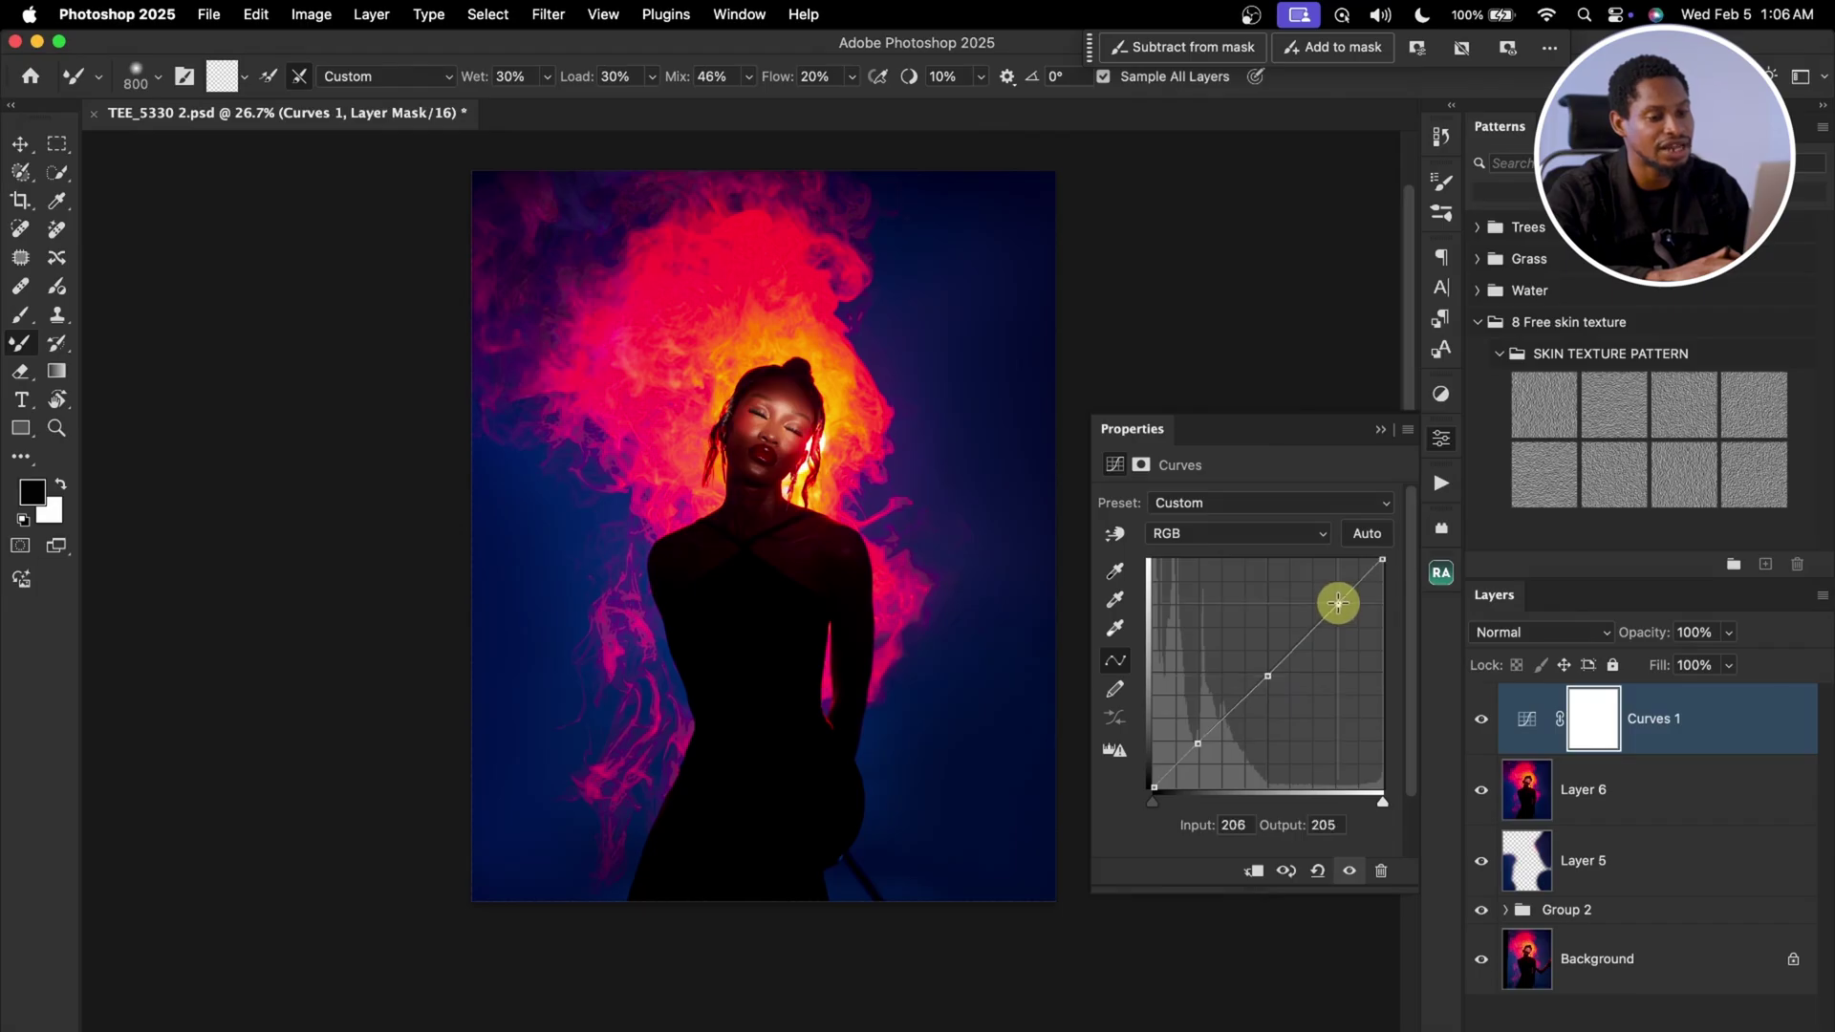
left_click(1335, 605)
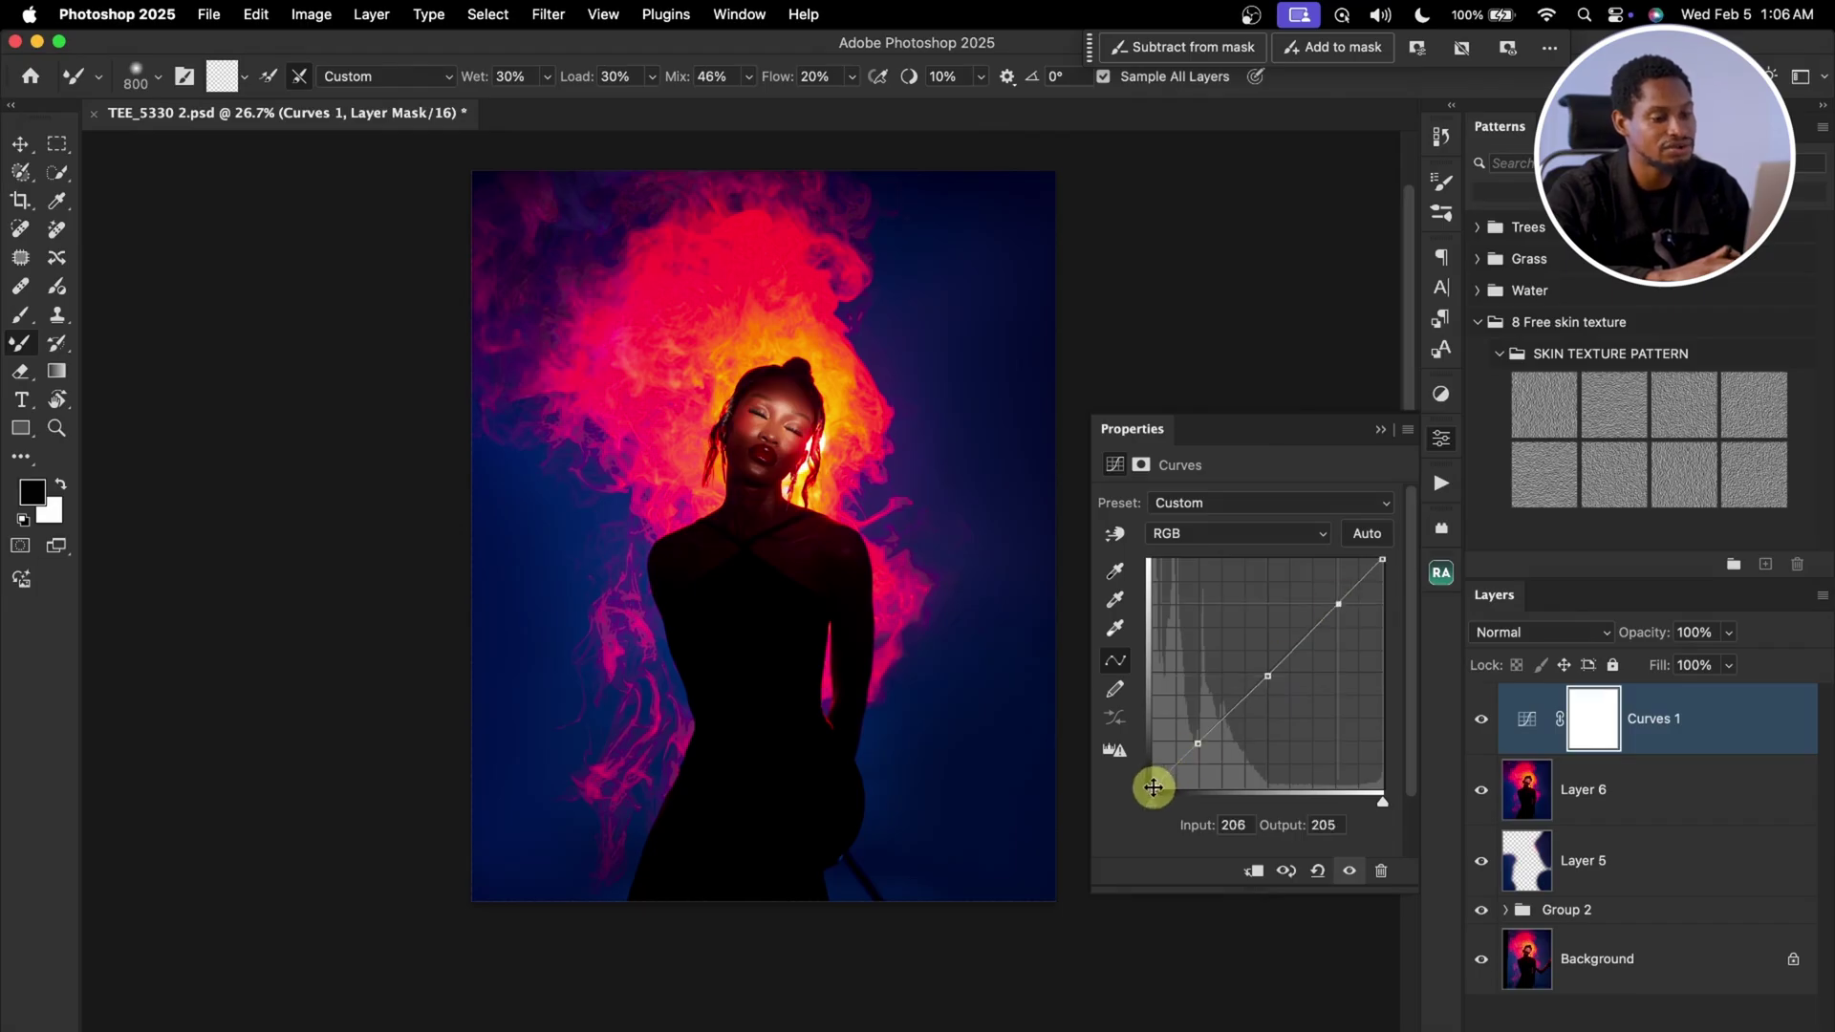
Step: Raise the black point of the RGB curve to output 12 and toggle Curves 1 to compare the faded shadows
left_click_drag(1152, 772, 1143, 725)
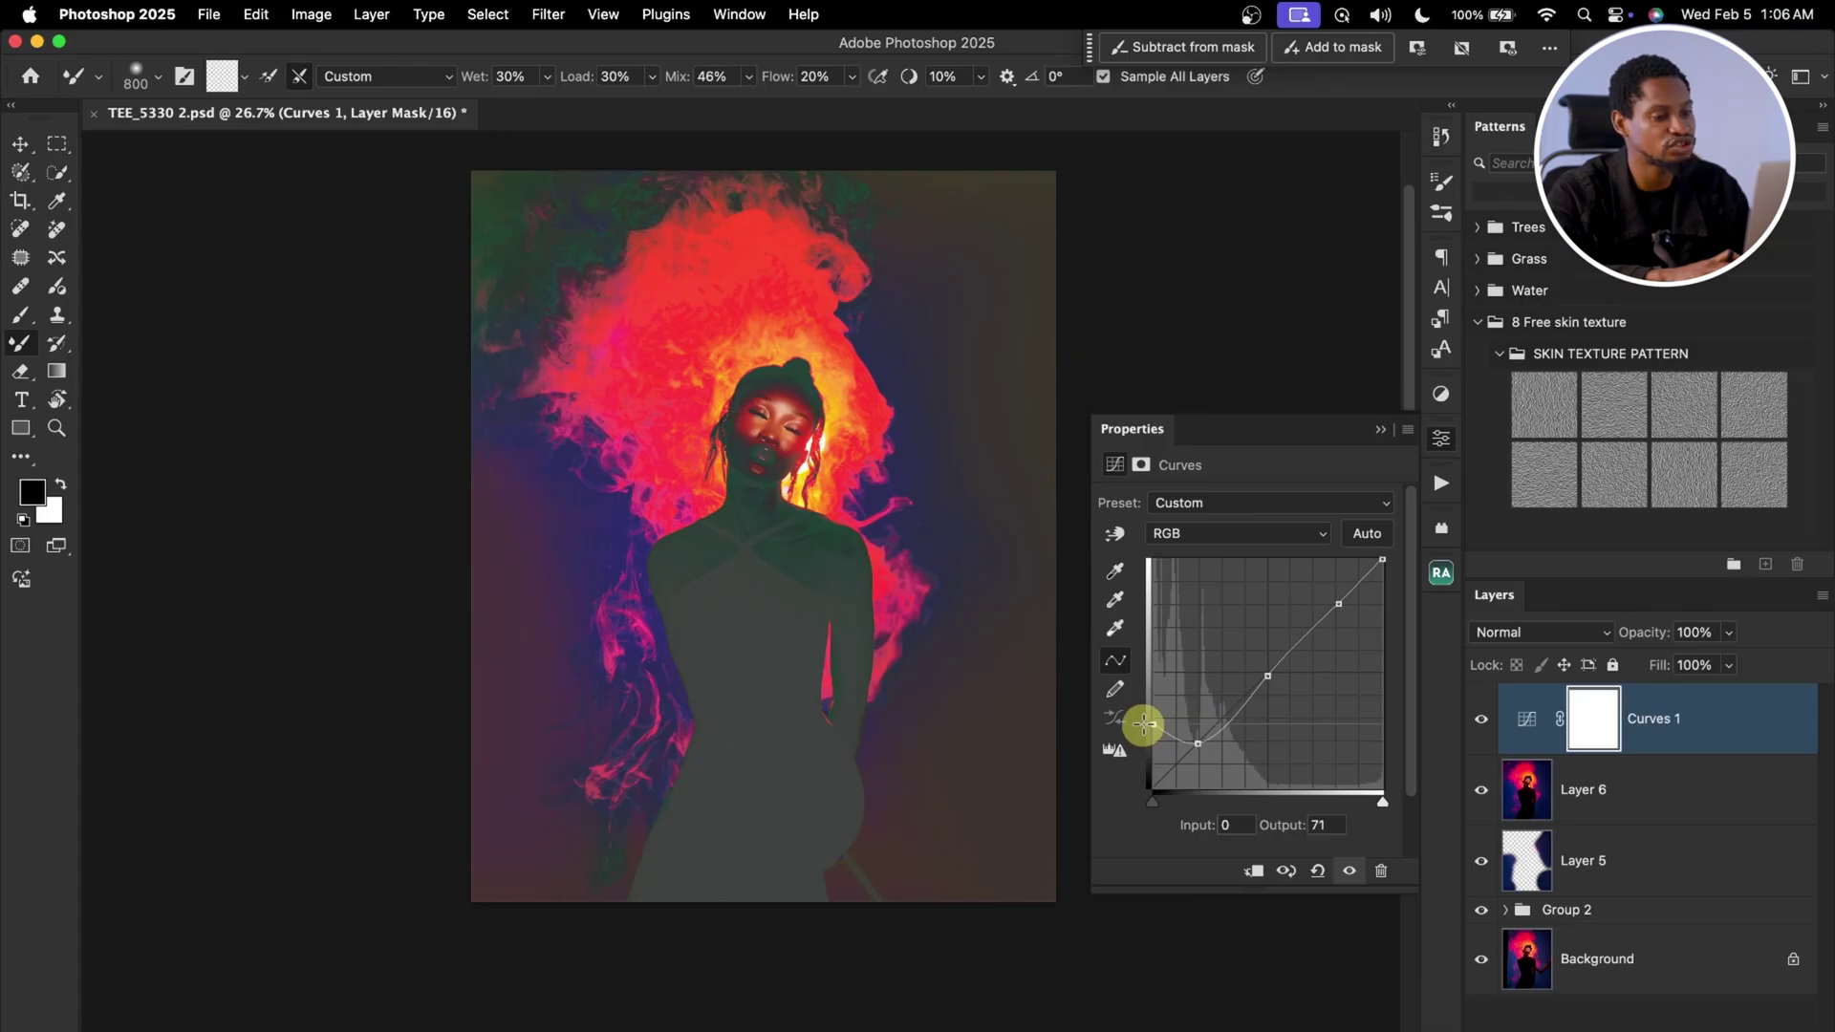
left_click_drag(1144, 724, 1145, 789)
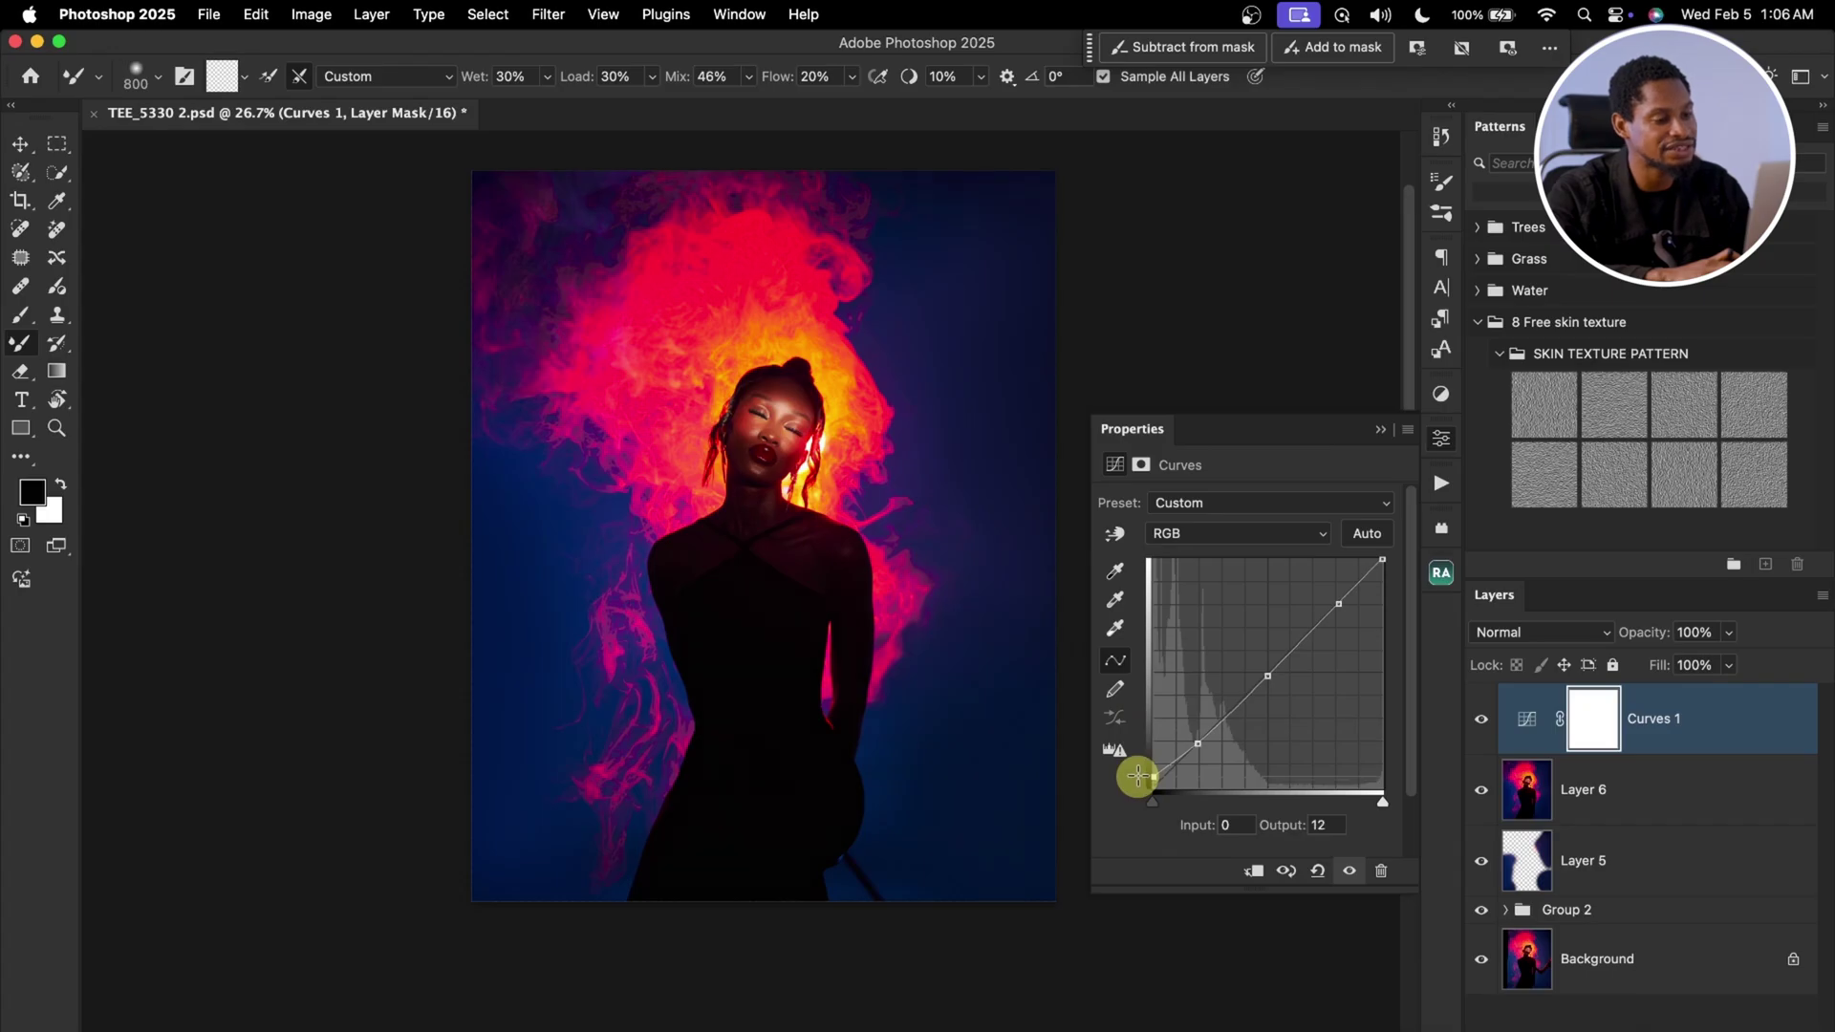
left_click(1380, 429)
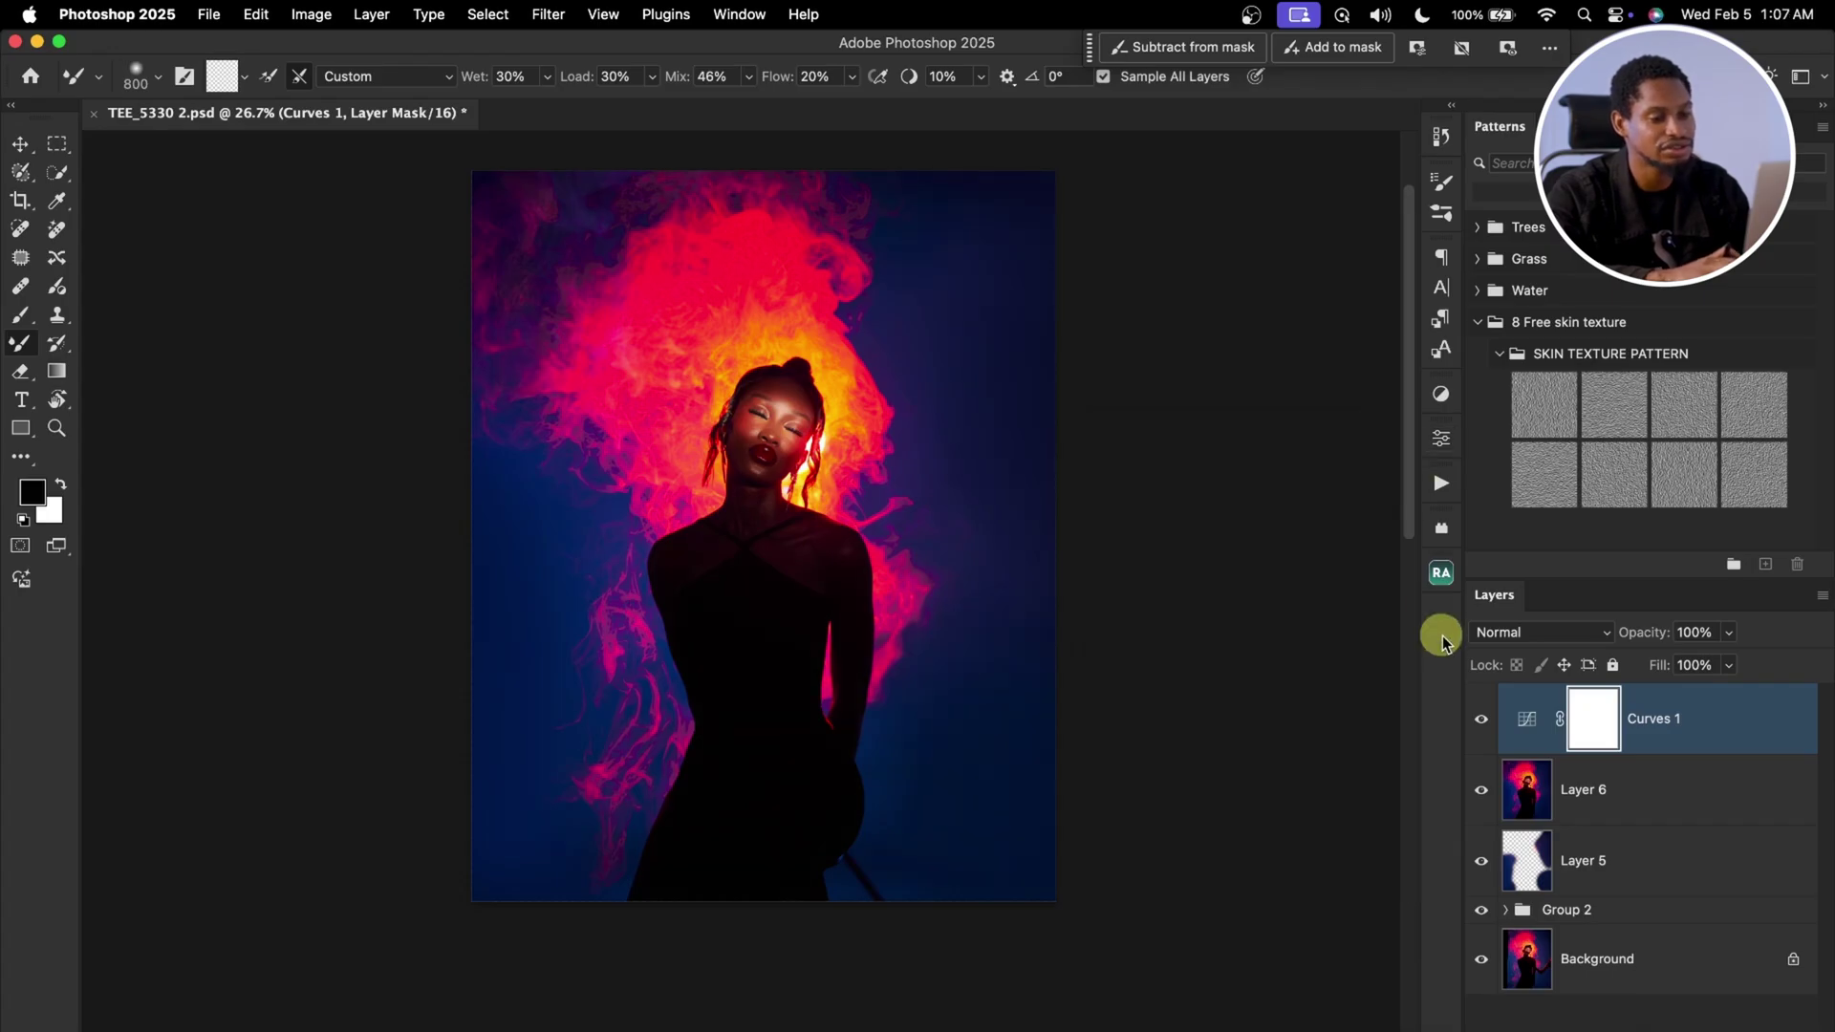
left_click(1482, 723)
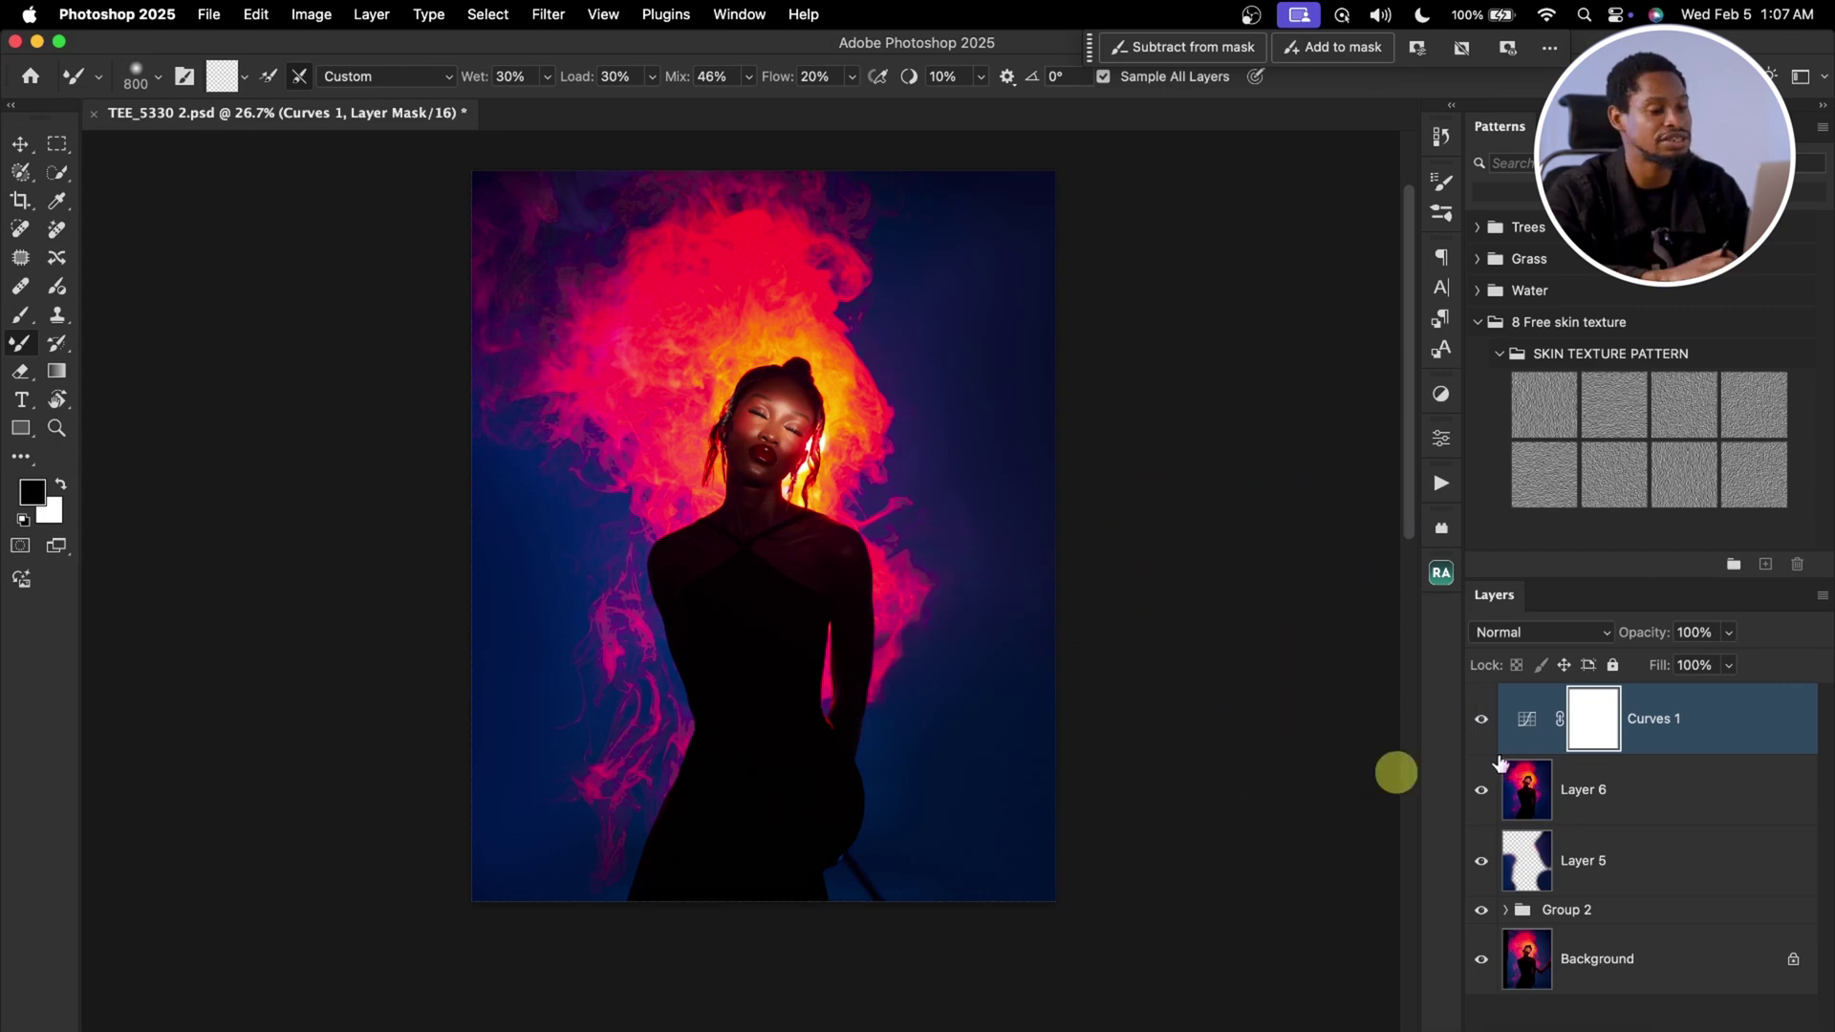
Step: Run the Noise action to add a Soft Light grain layer above Curves 1
left_click(1440, 484)
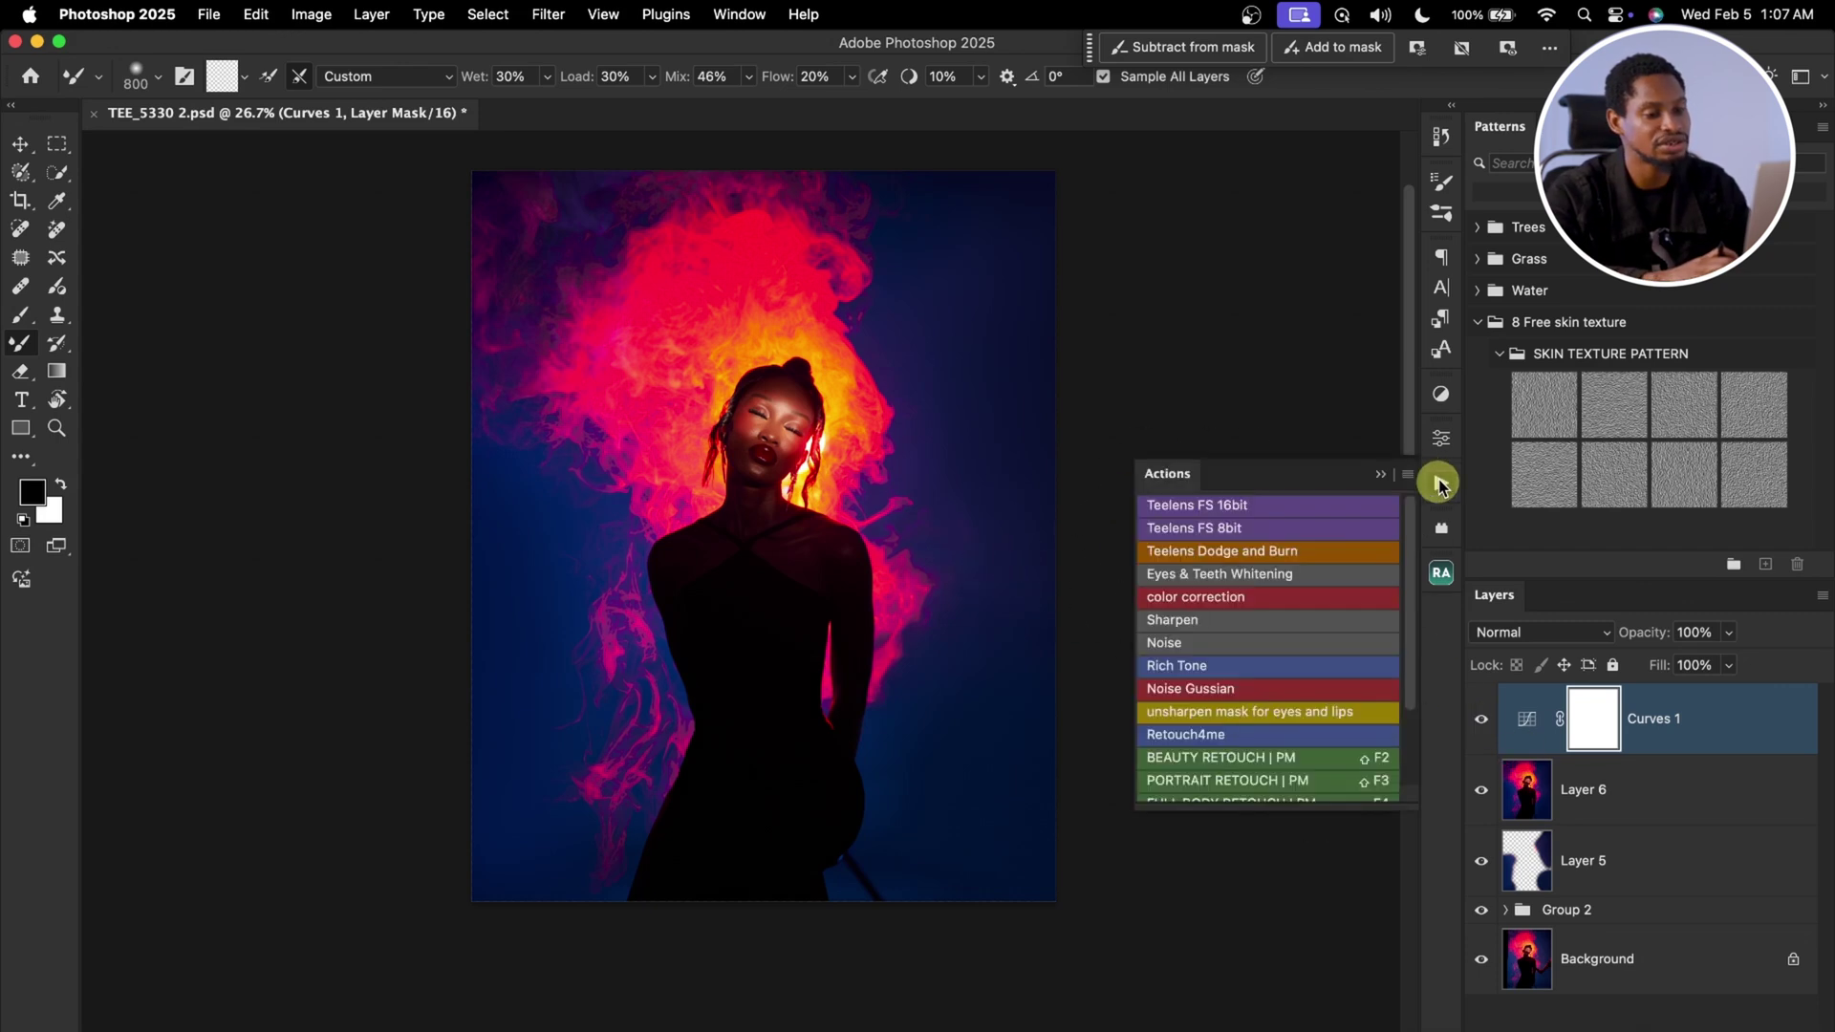
left_click(1210, 643)
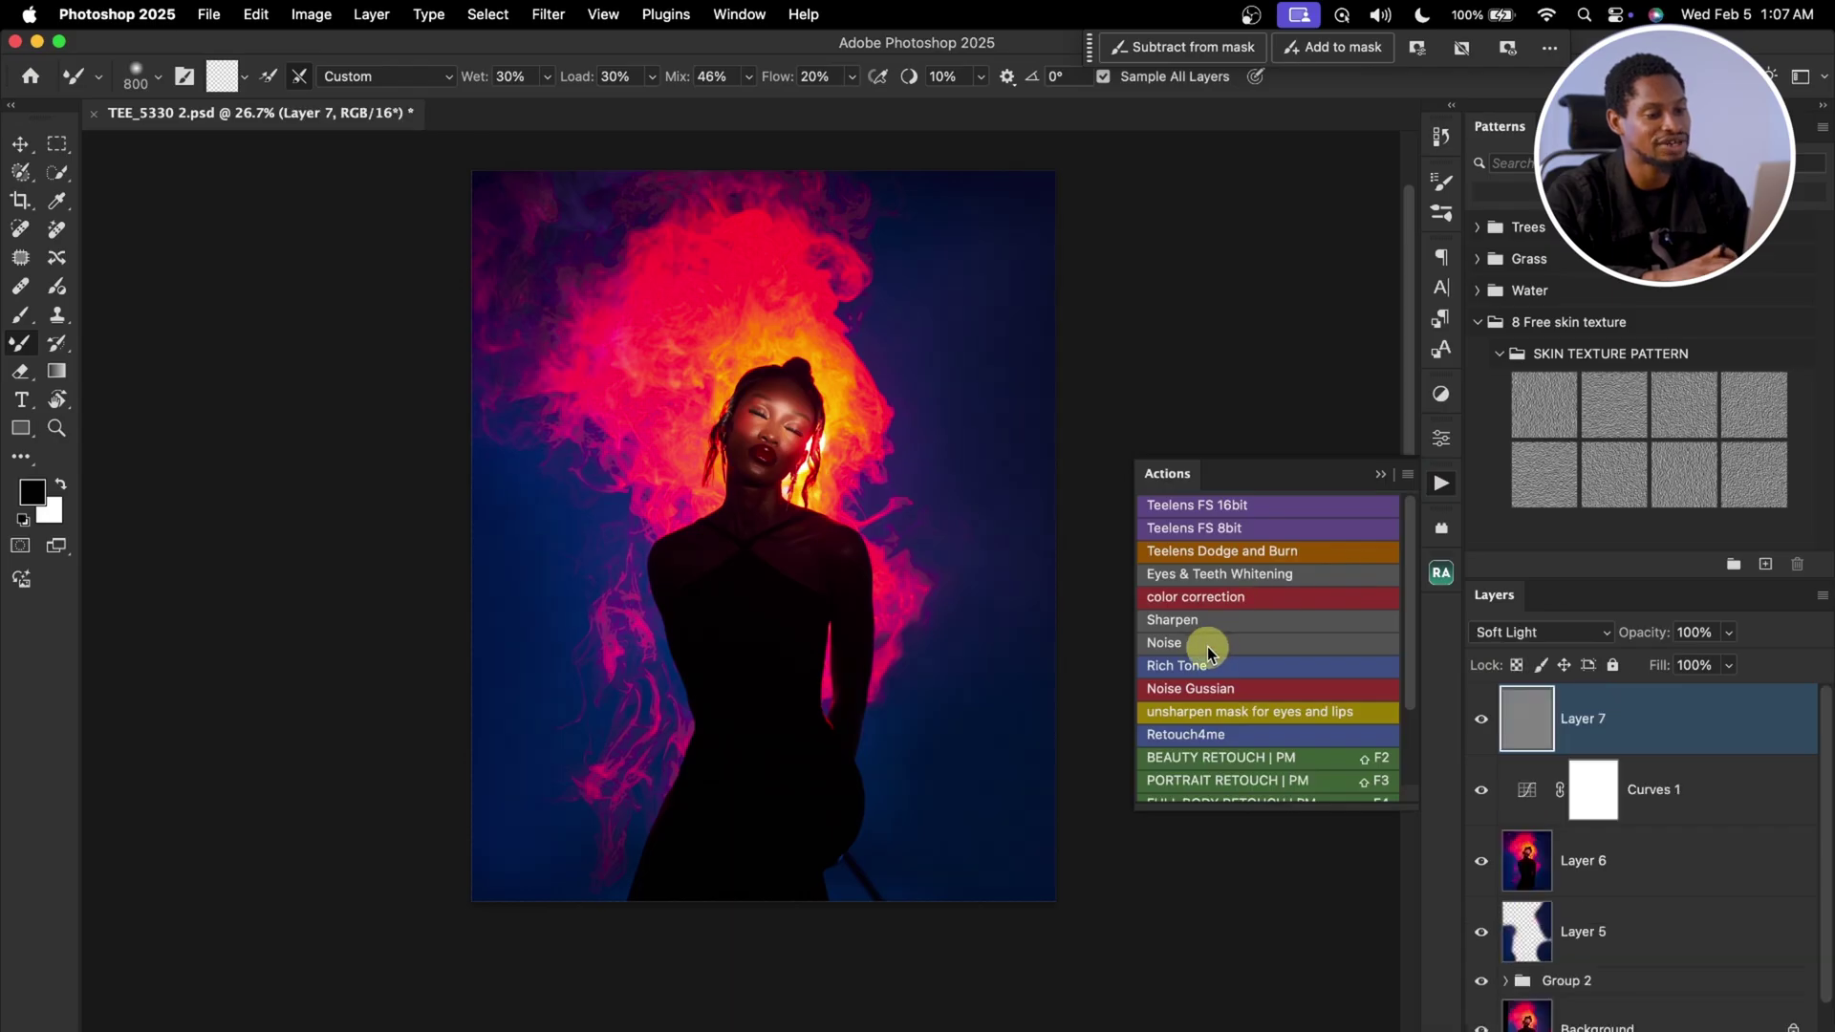
left_click(1377, 475)
Step: Check the grain up close on the face by hiding and showing Layer 7
key("z")
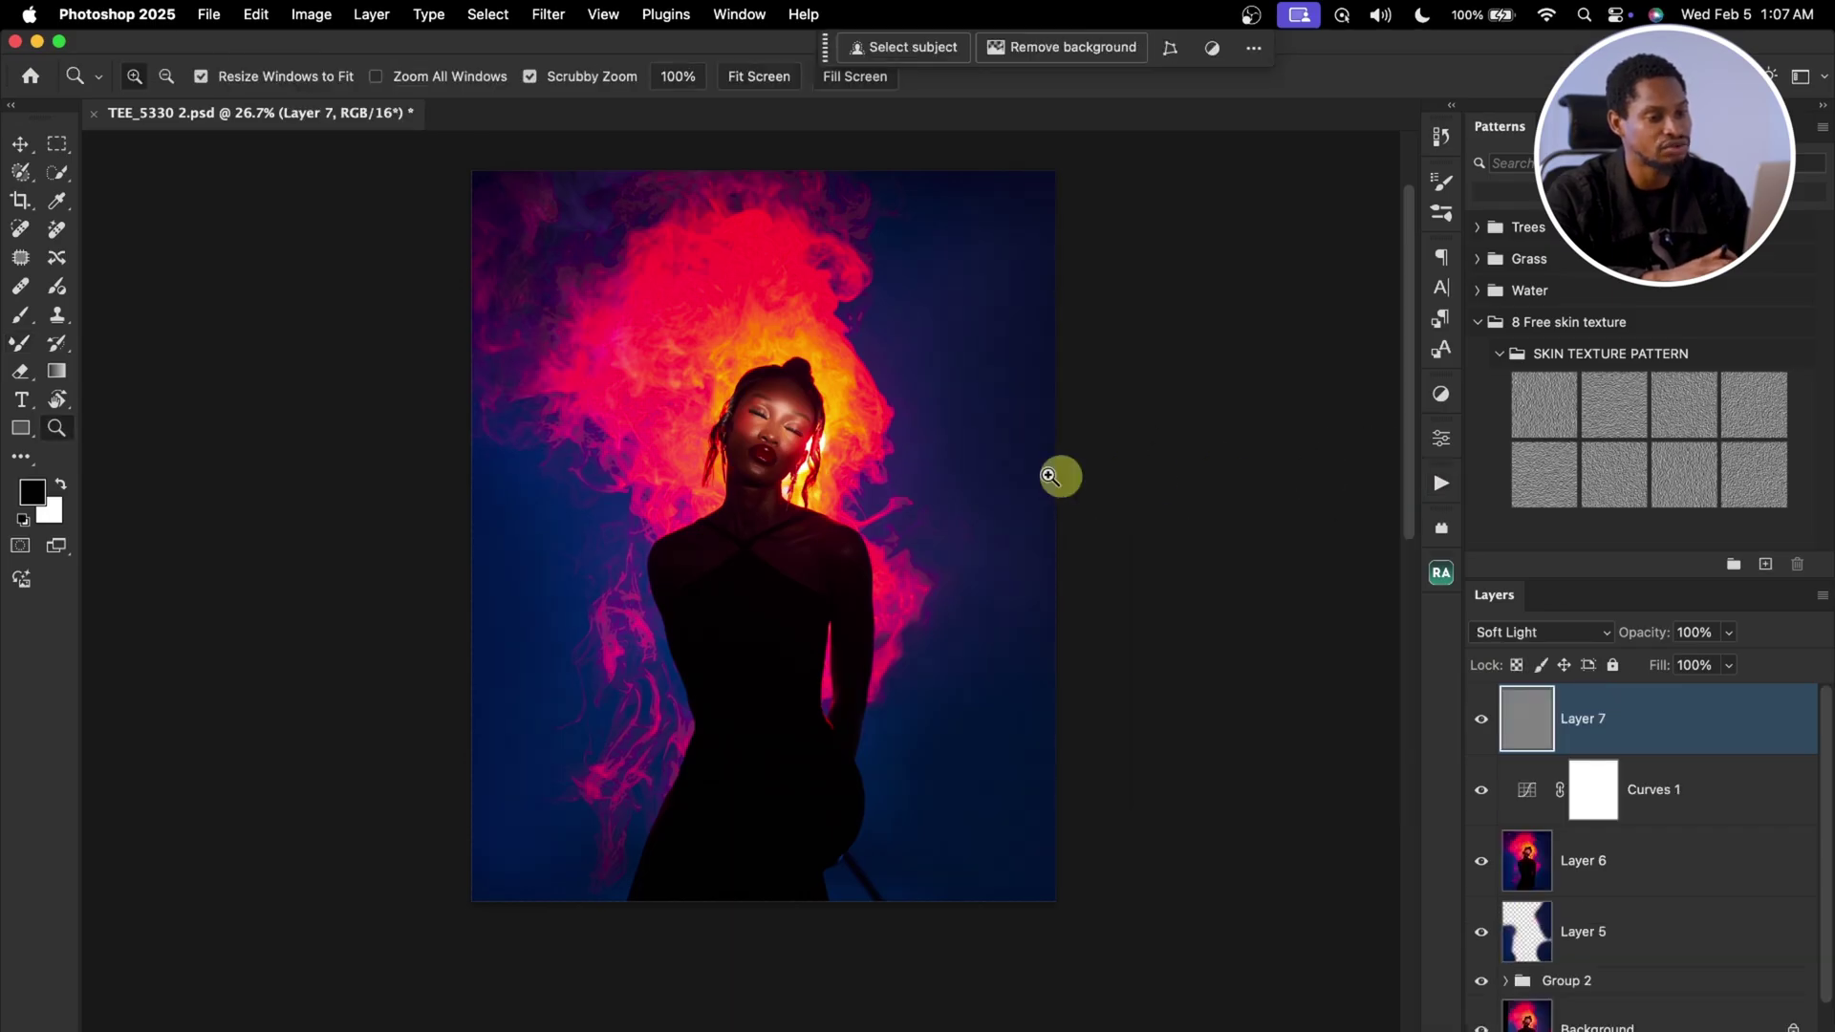
left_click_drag(859, 450, 1151, 495)
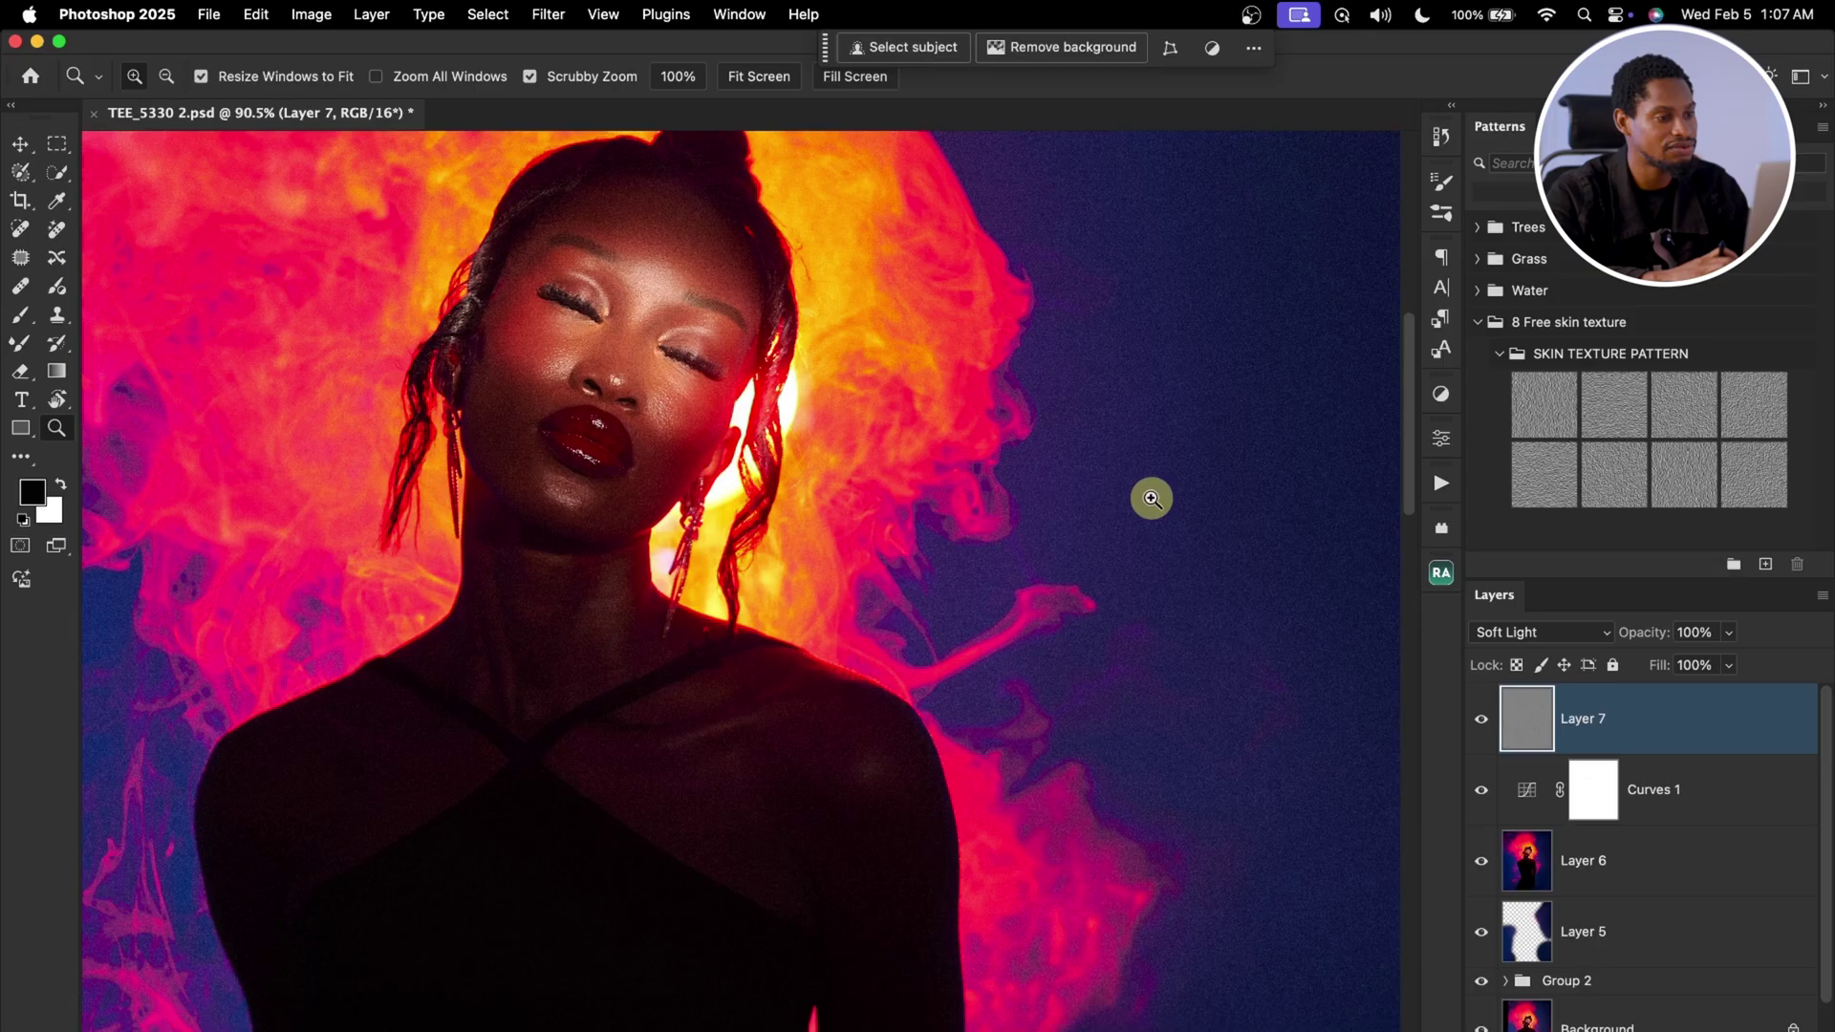
key("b")
left_click(1478, 723)
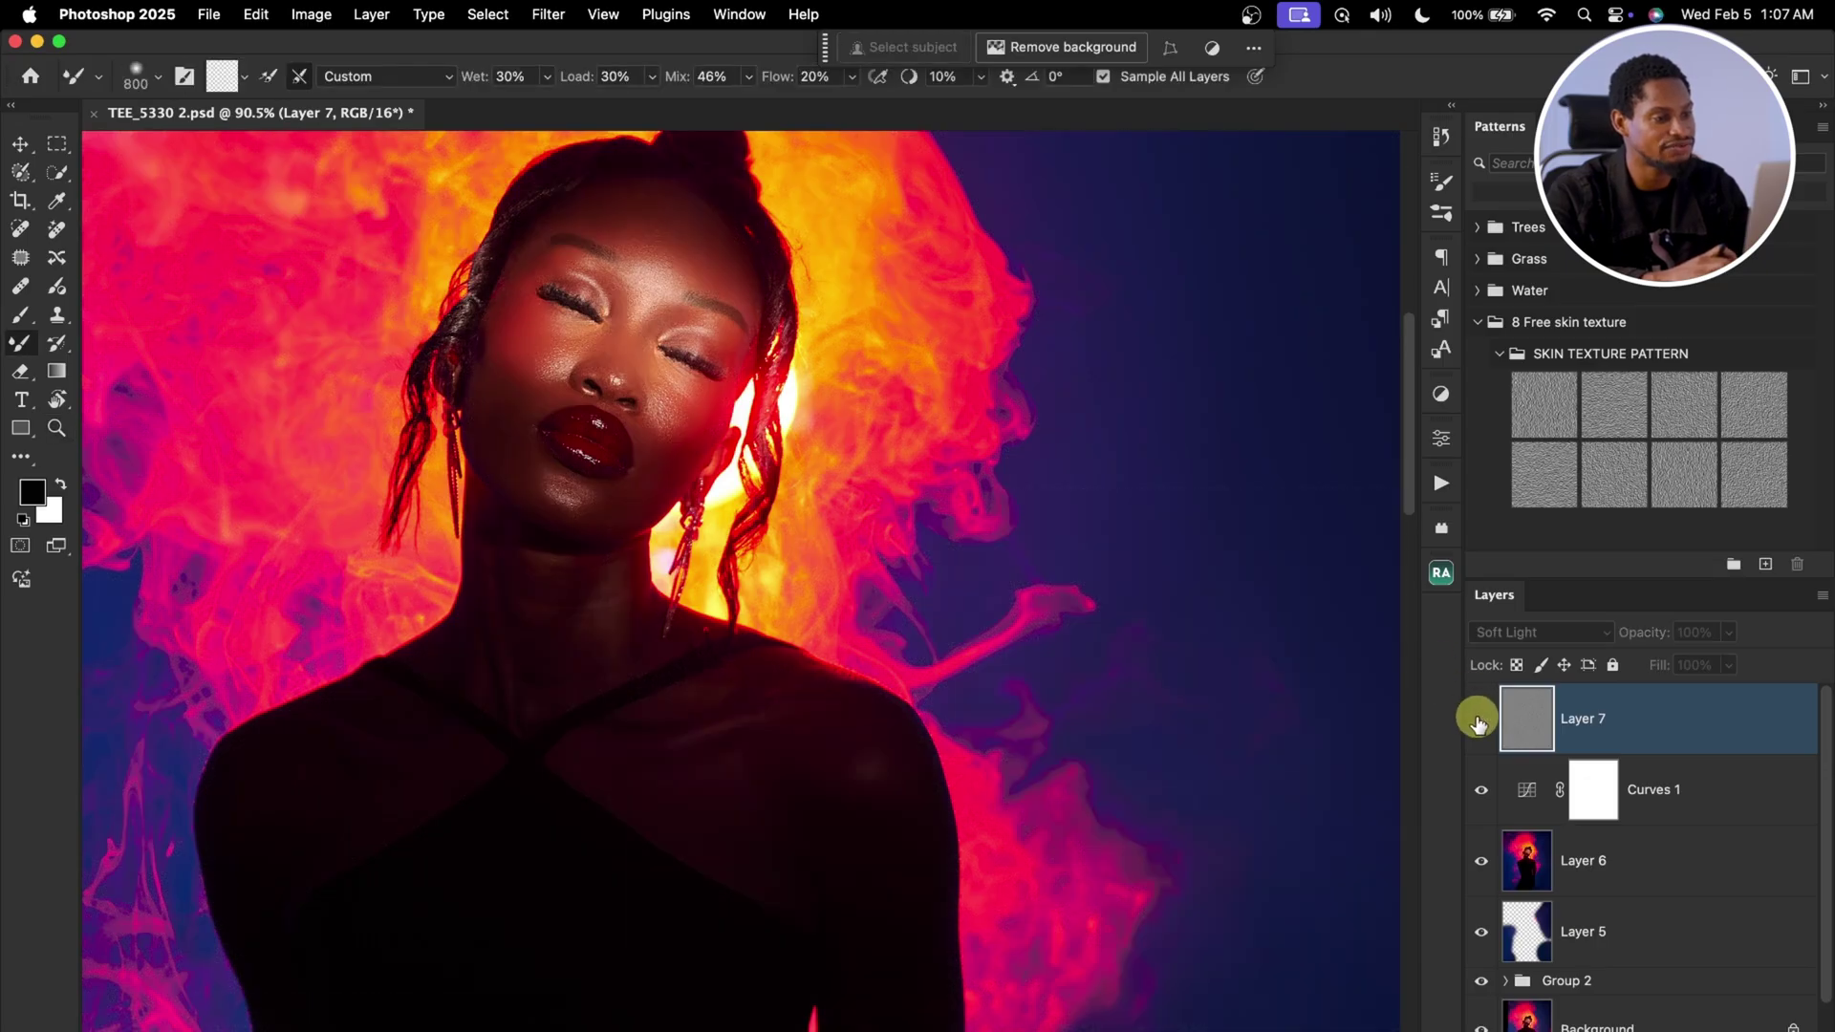
left_click(1478, 723)
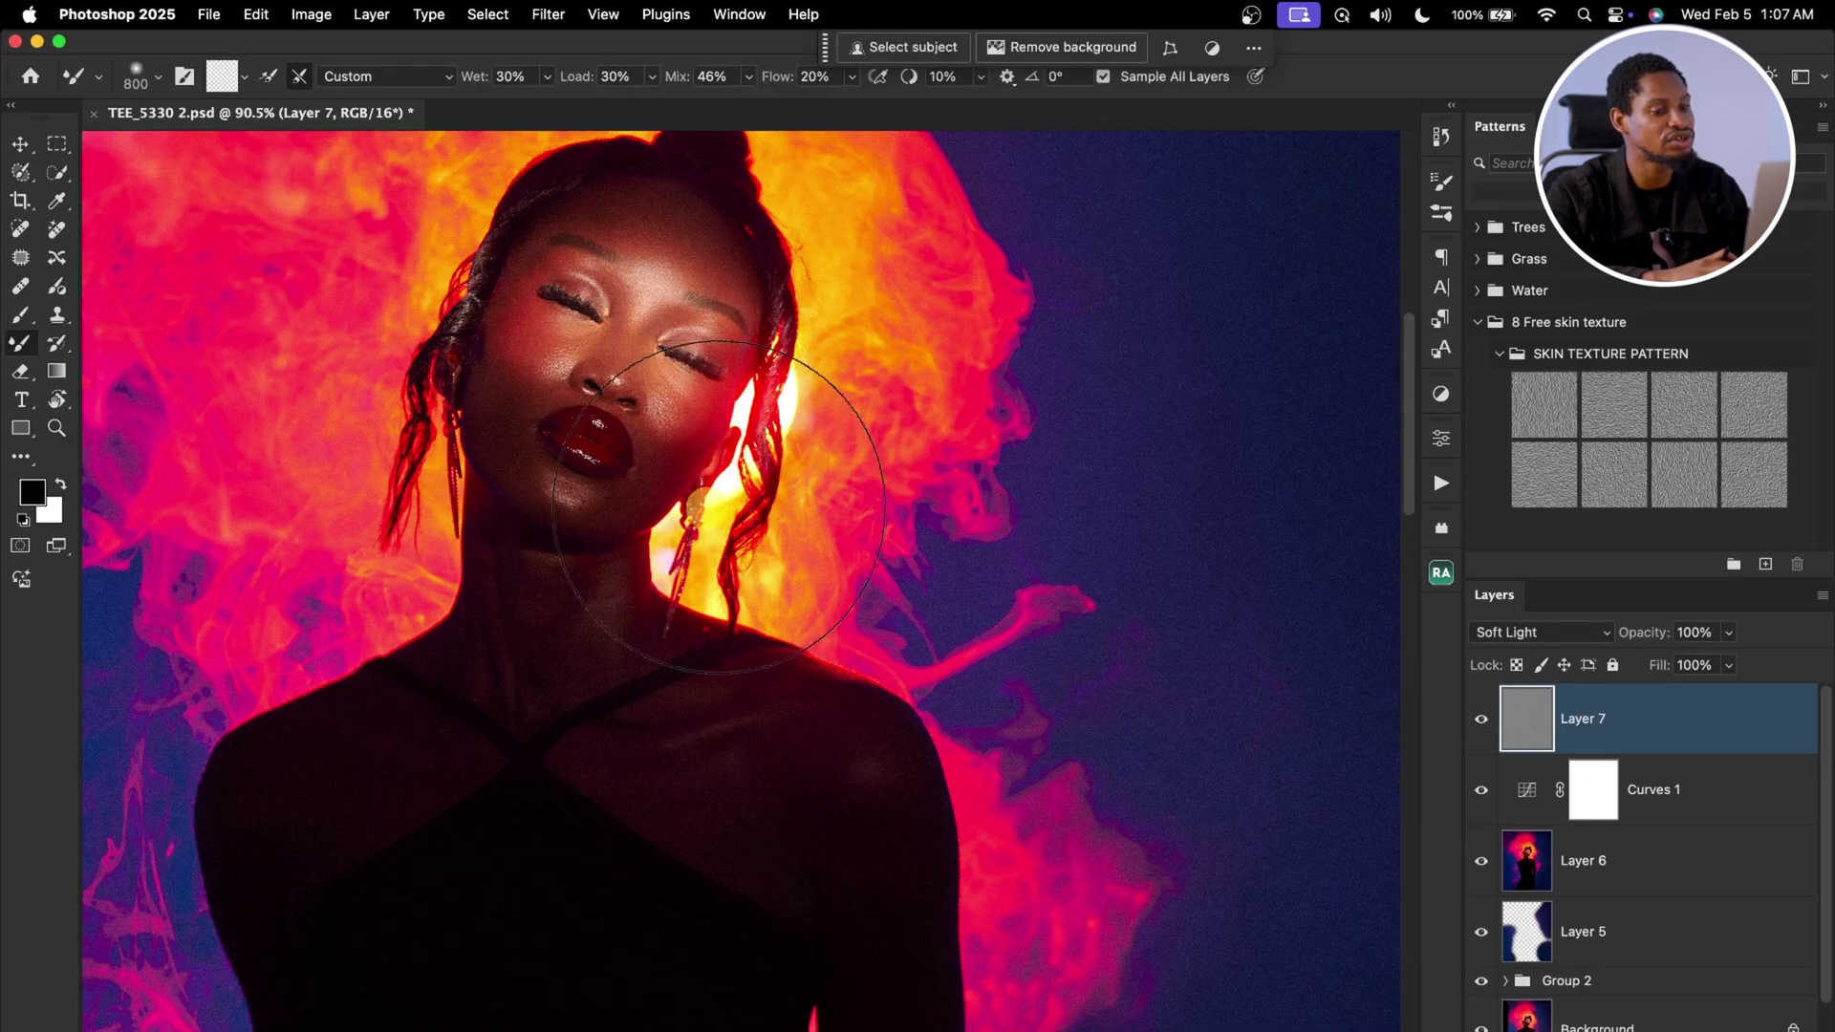
Step: Lower the opacity of the Layer 7 grain to 21%
left_click(1732, 634)
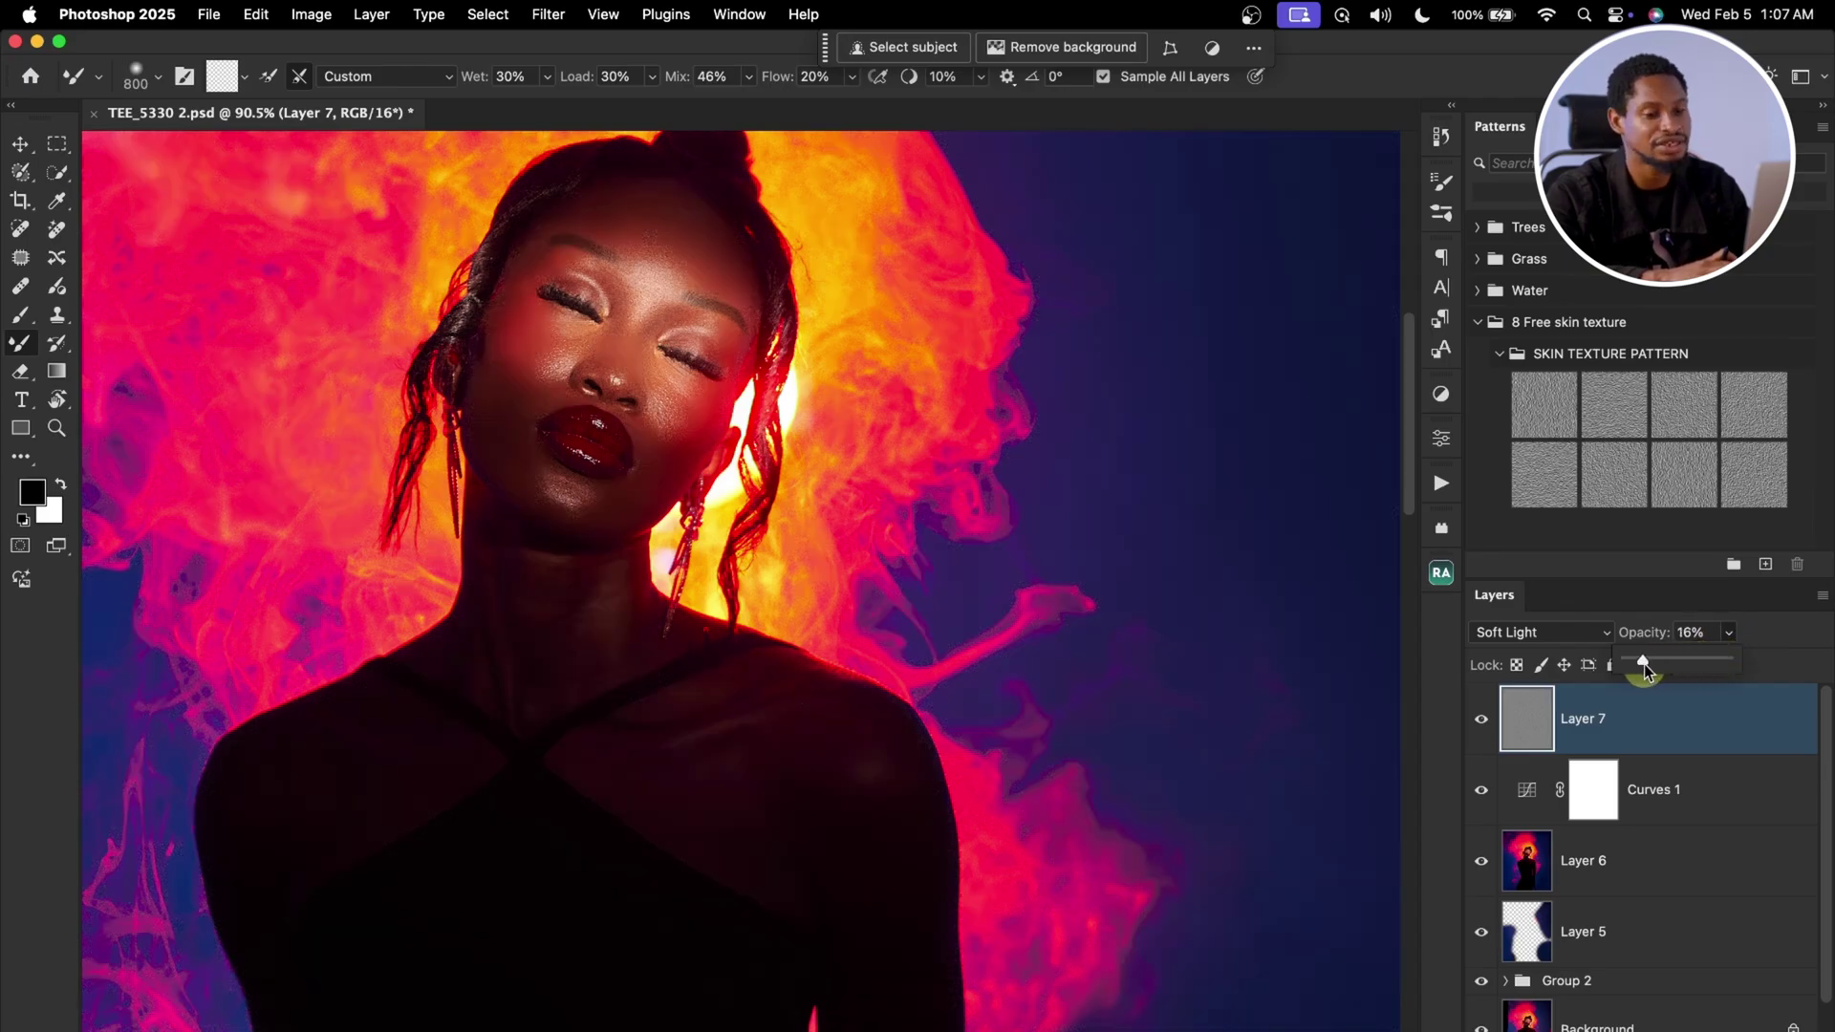
left_click_drag(1647, 665, 1643, 663)
key("Return")
Step: View the portrait from farther out and toggle Layer 7 to judge the reduced grain
key("z")
left_click_drag(1102, 610, 1023, 623)
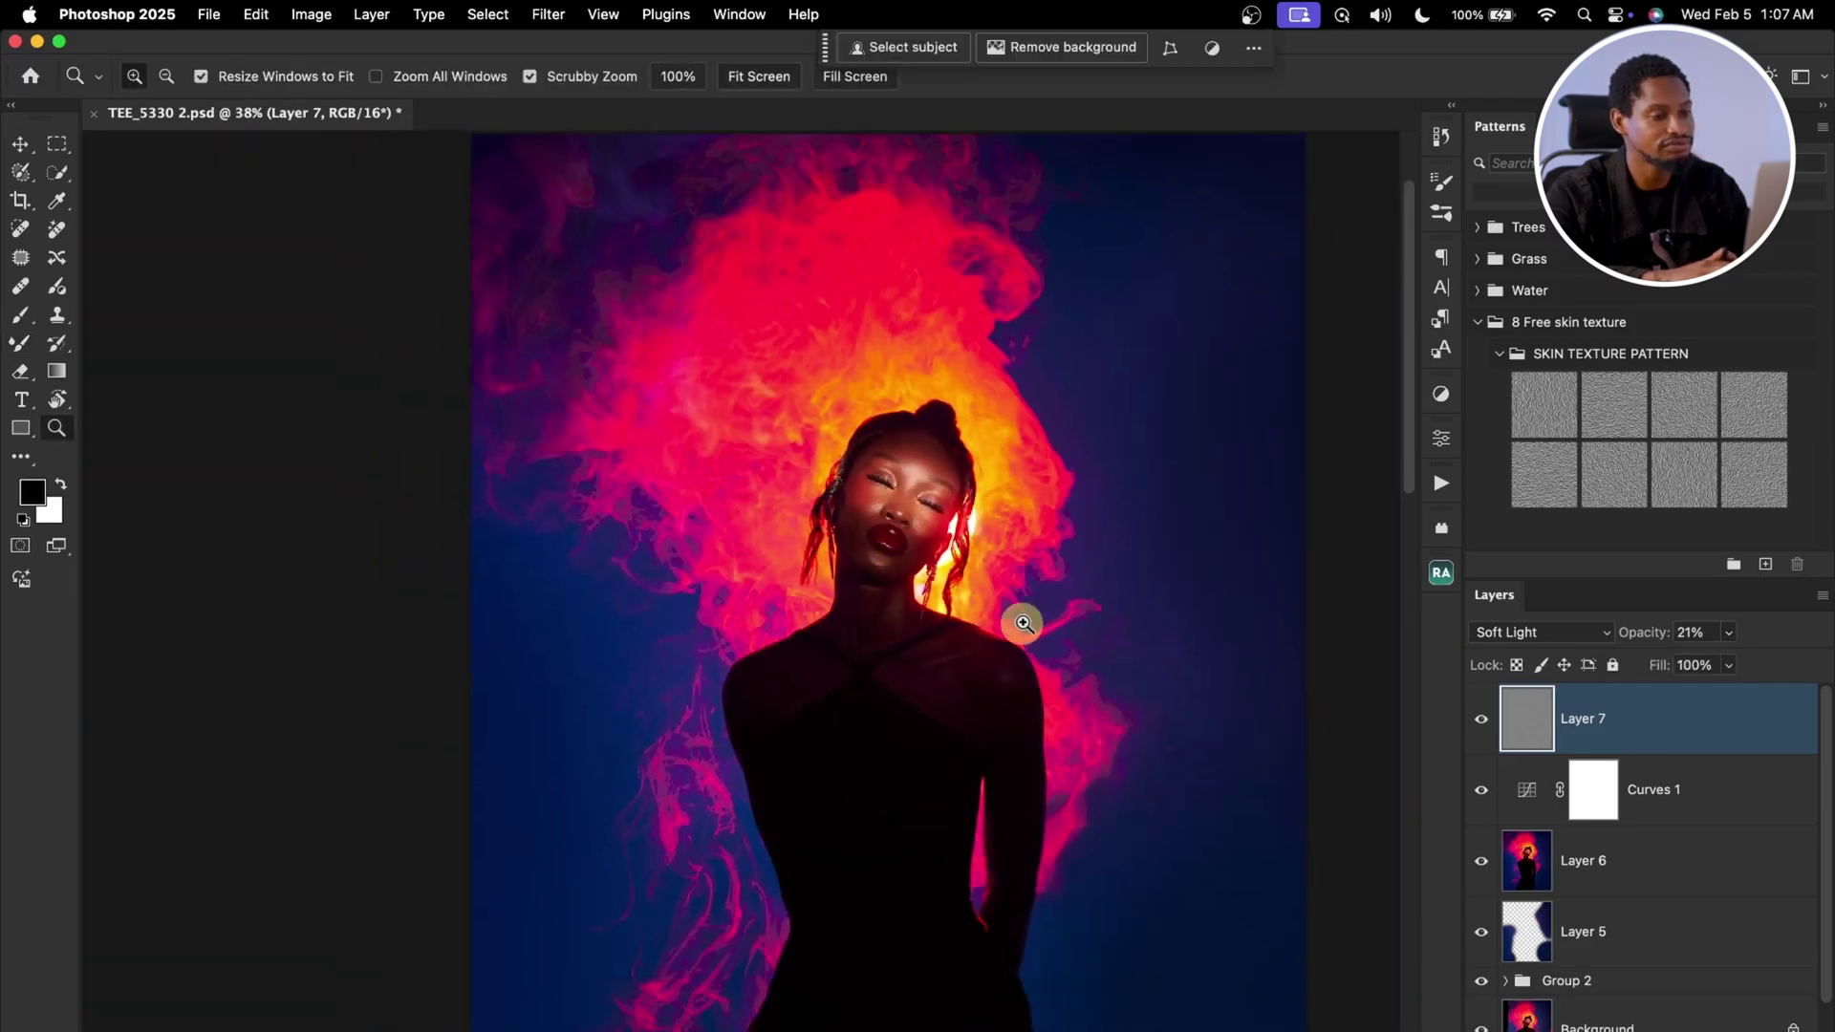
key("b")
left_click(1480, 719)
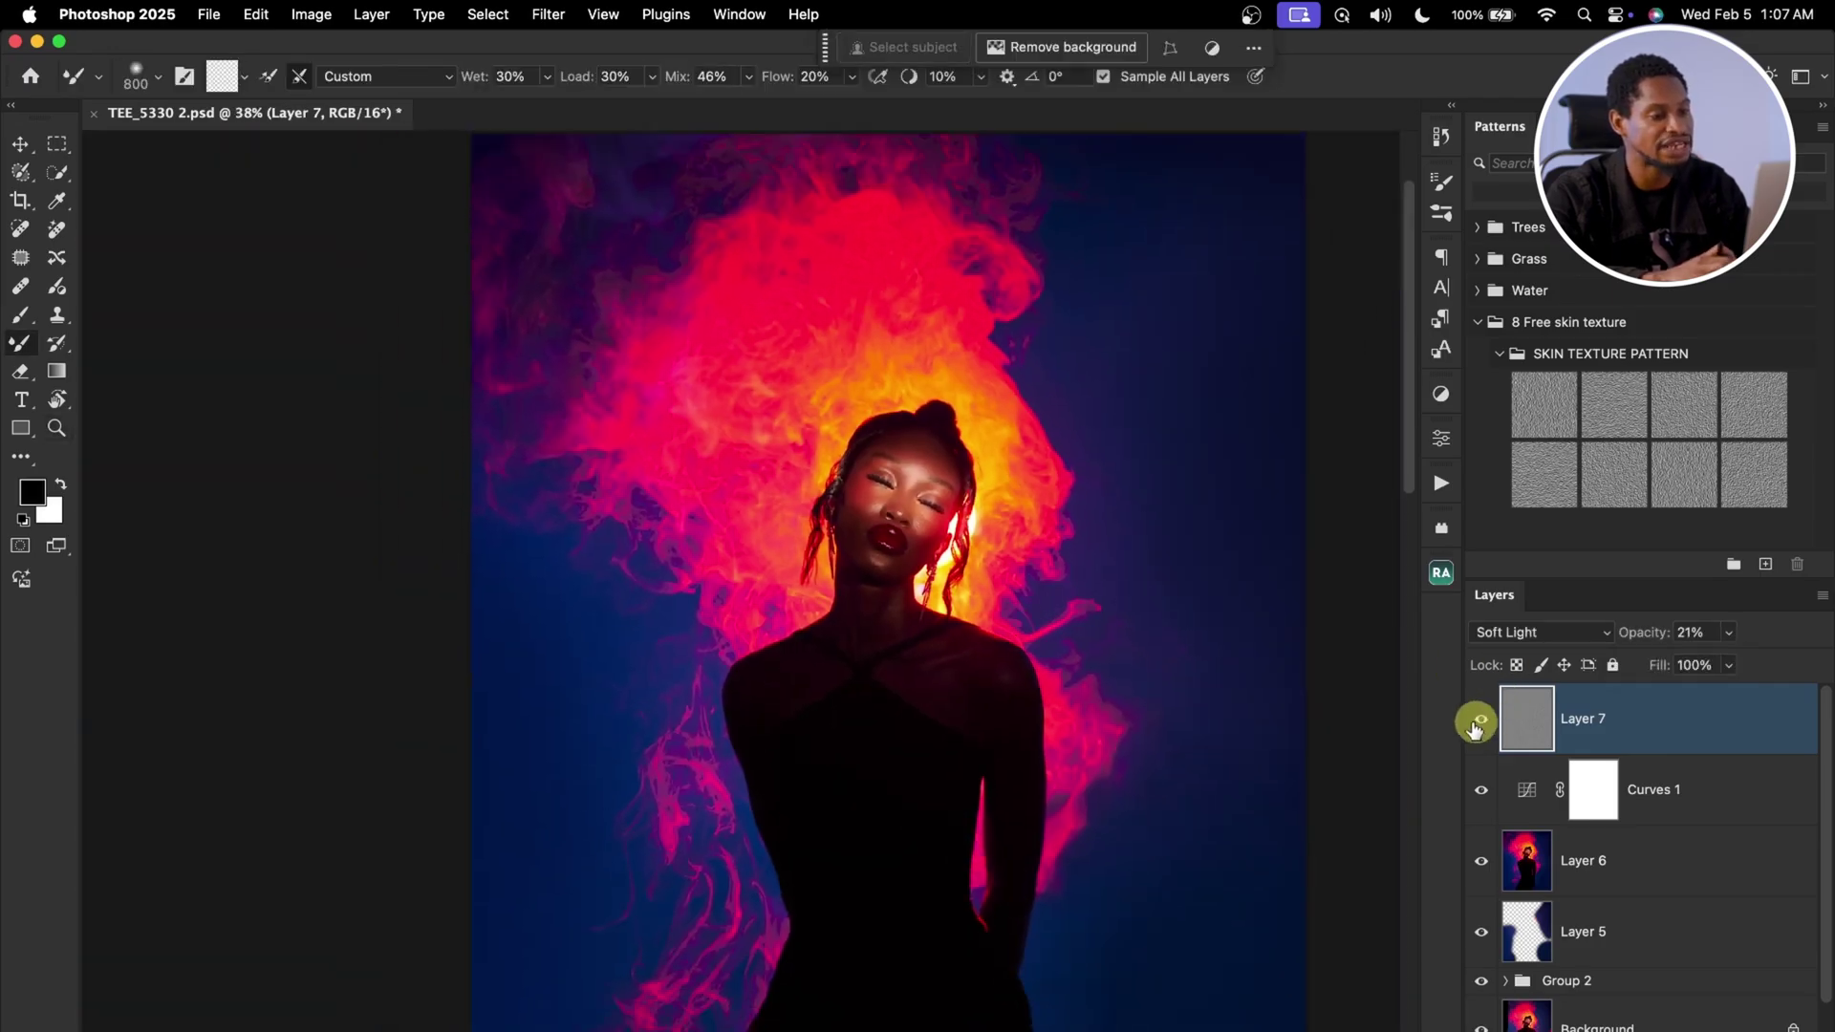
key("z")
left_click_drag(1183, 635, 1127, 643)
key("b")
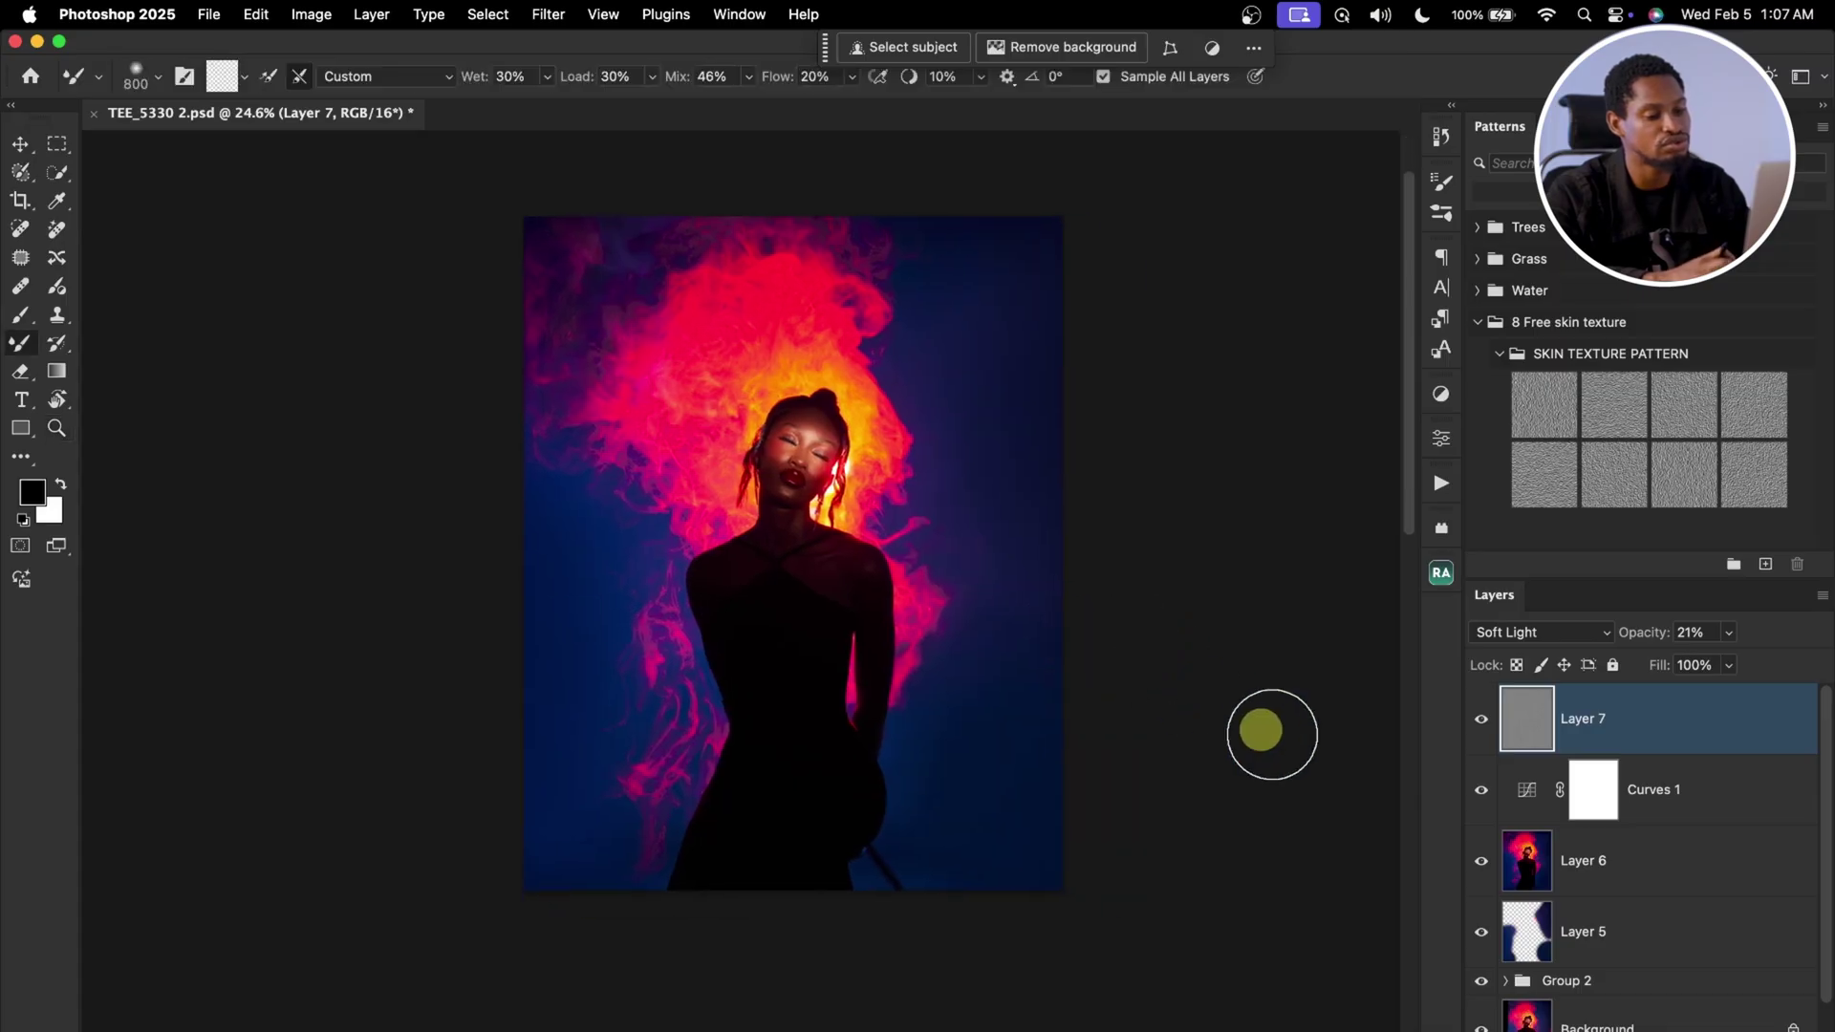
Step: Group Layer 7, Curves 1, Layer 6, Layer 5 and Group 2 together above the Background
left_click(1658, 984, "shift")
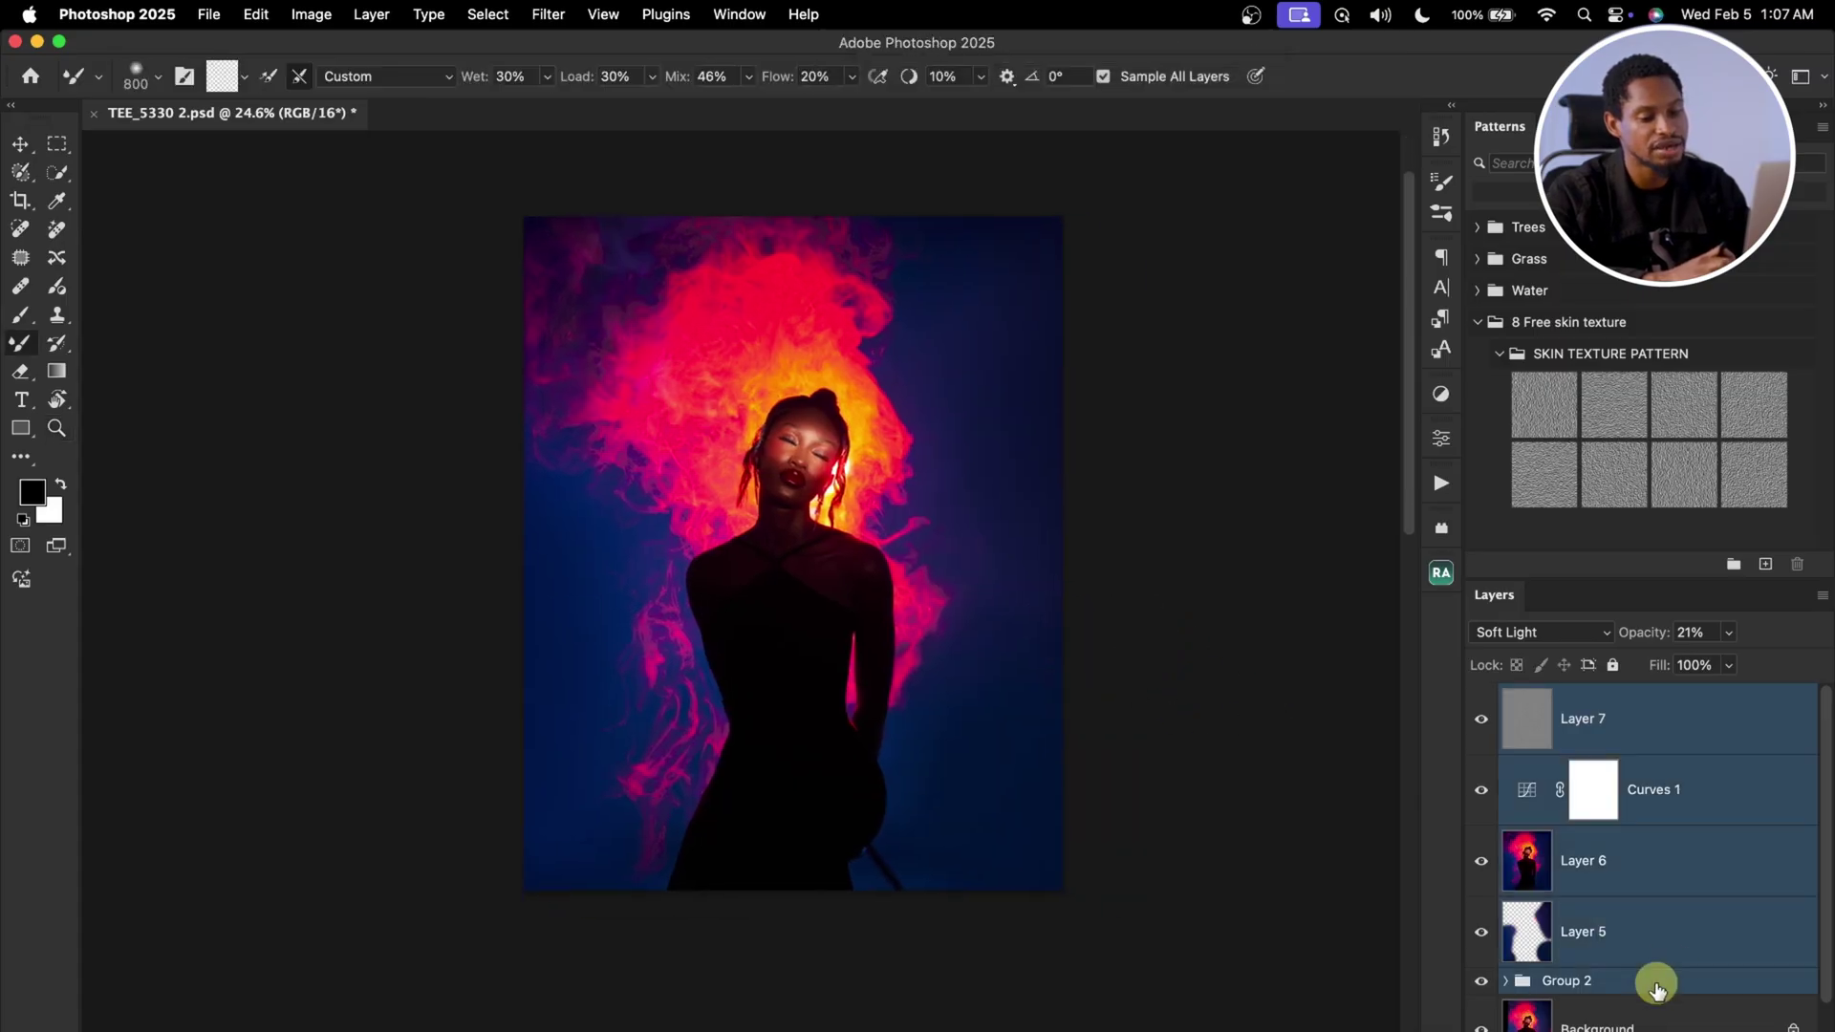
left_click(1665, 967)
key("super+z")
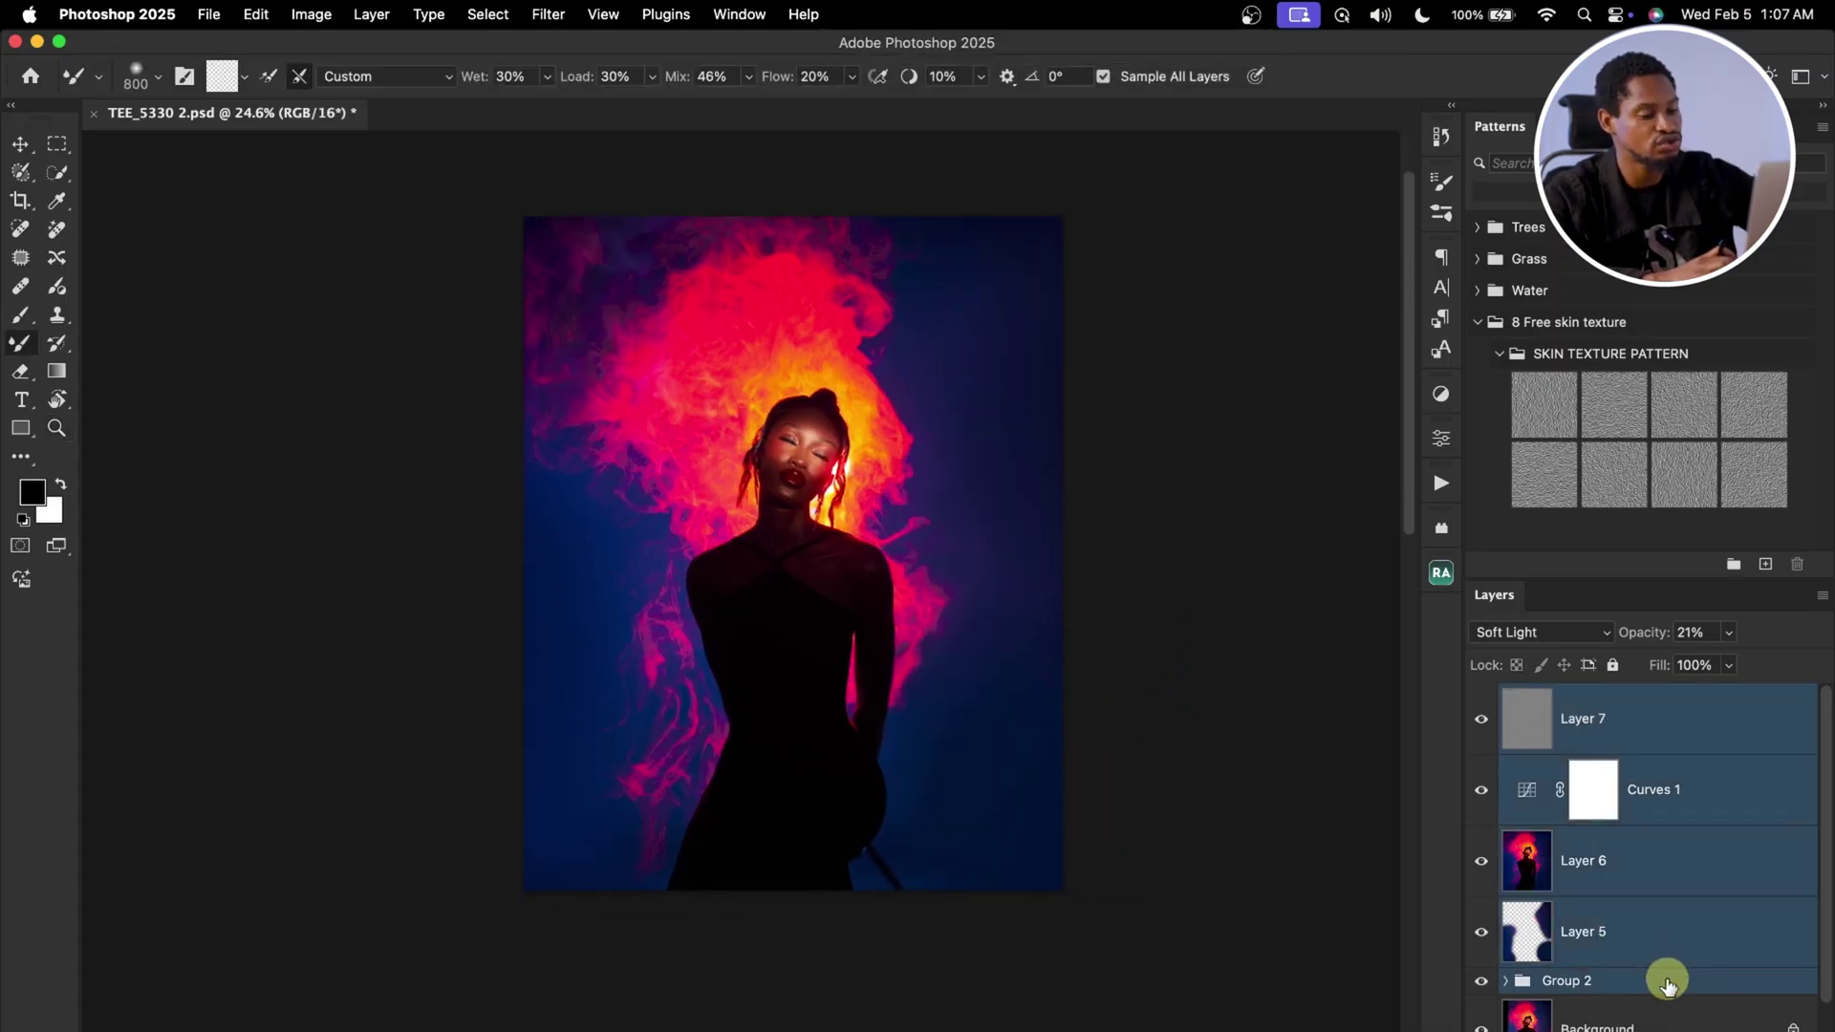
key("super+g")
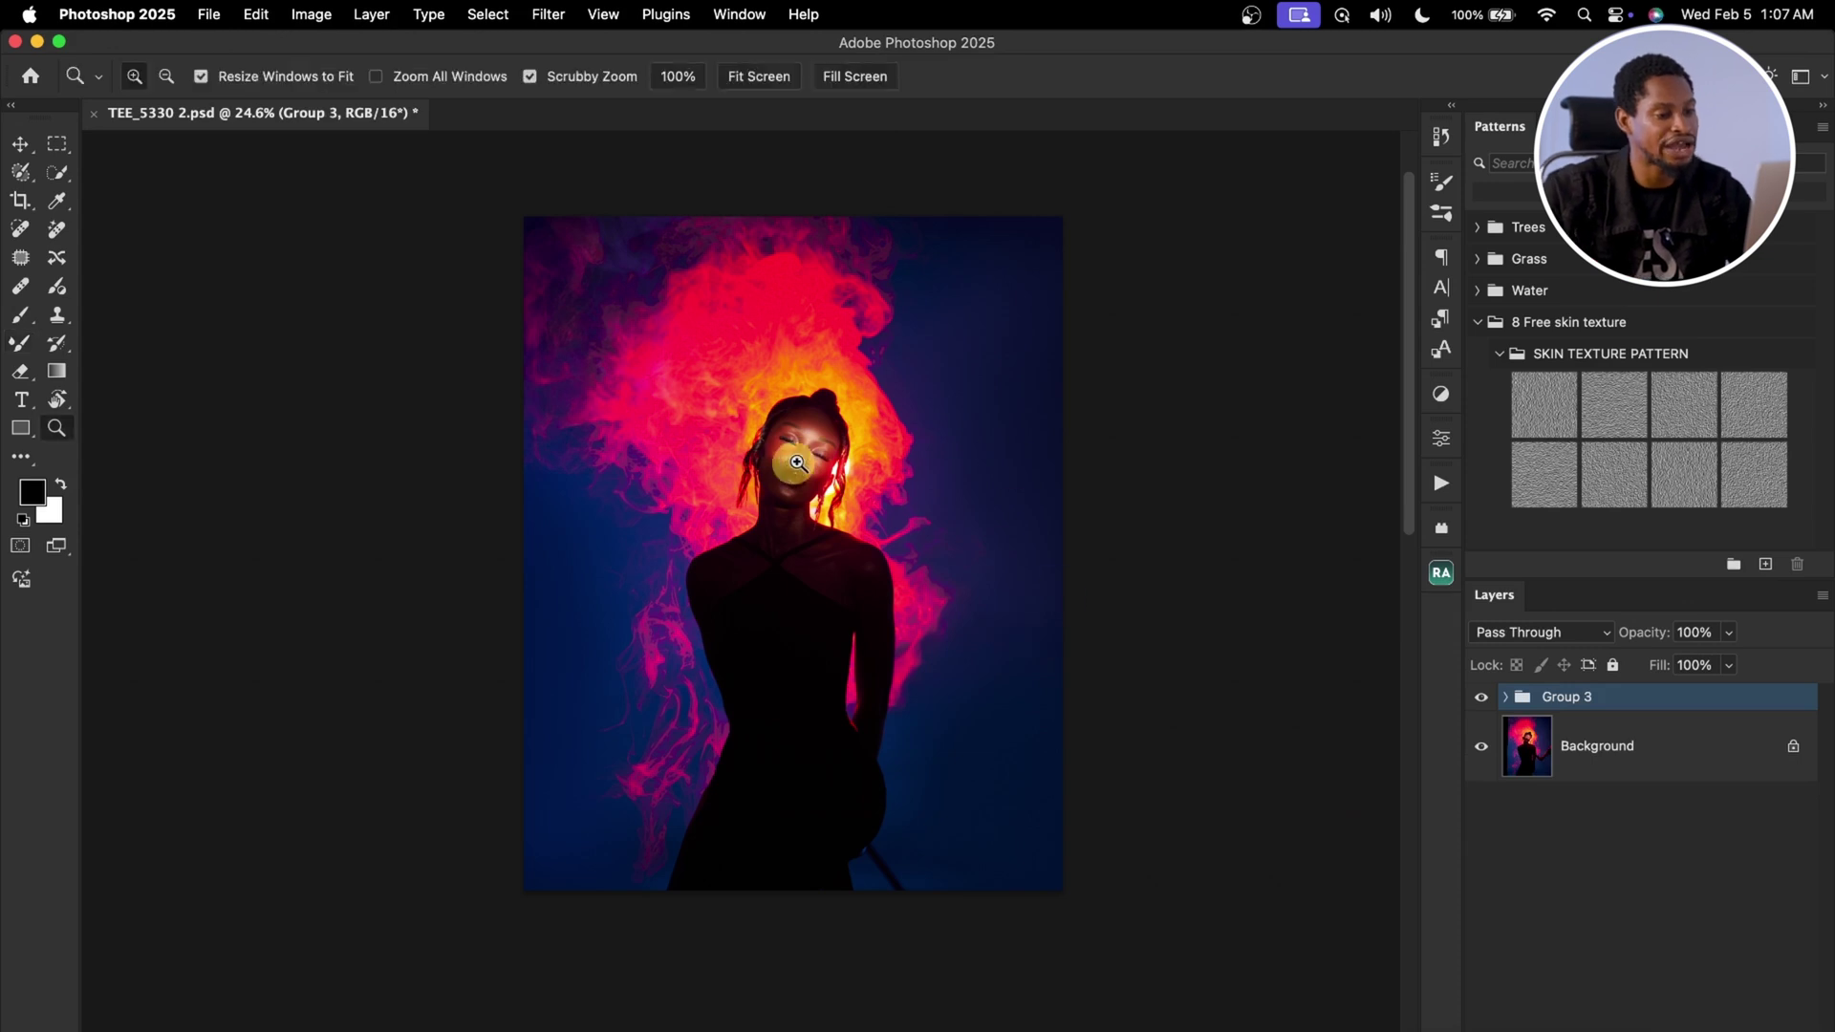
Step: Enlarge the view of the portrait and toggle Group 3 to compare the original with the finished edit
left_click_drag(803, 462, 880, 422)
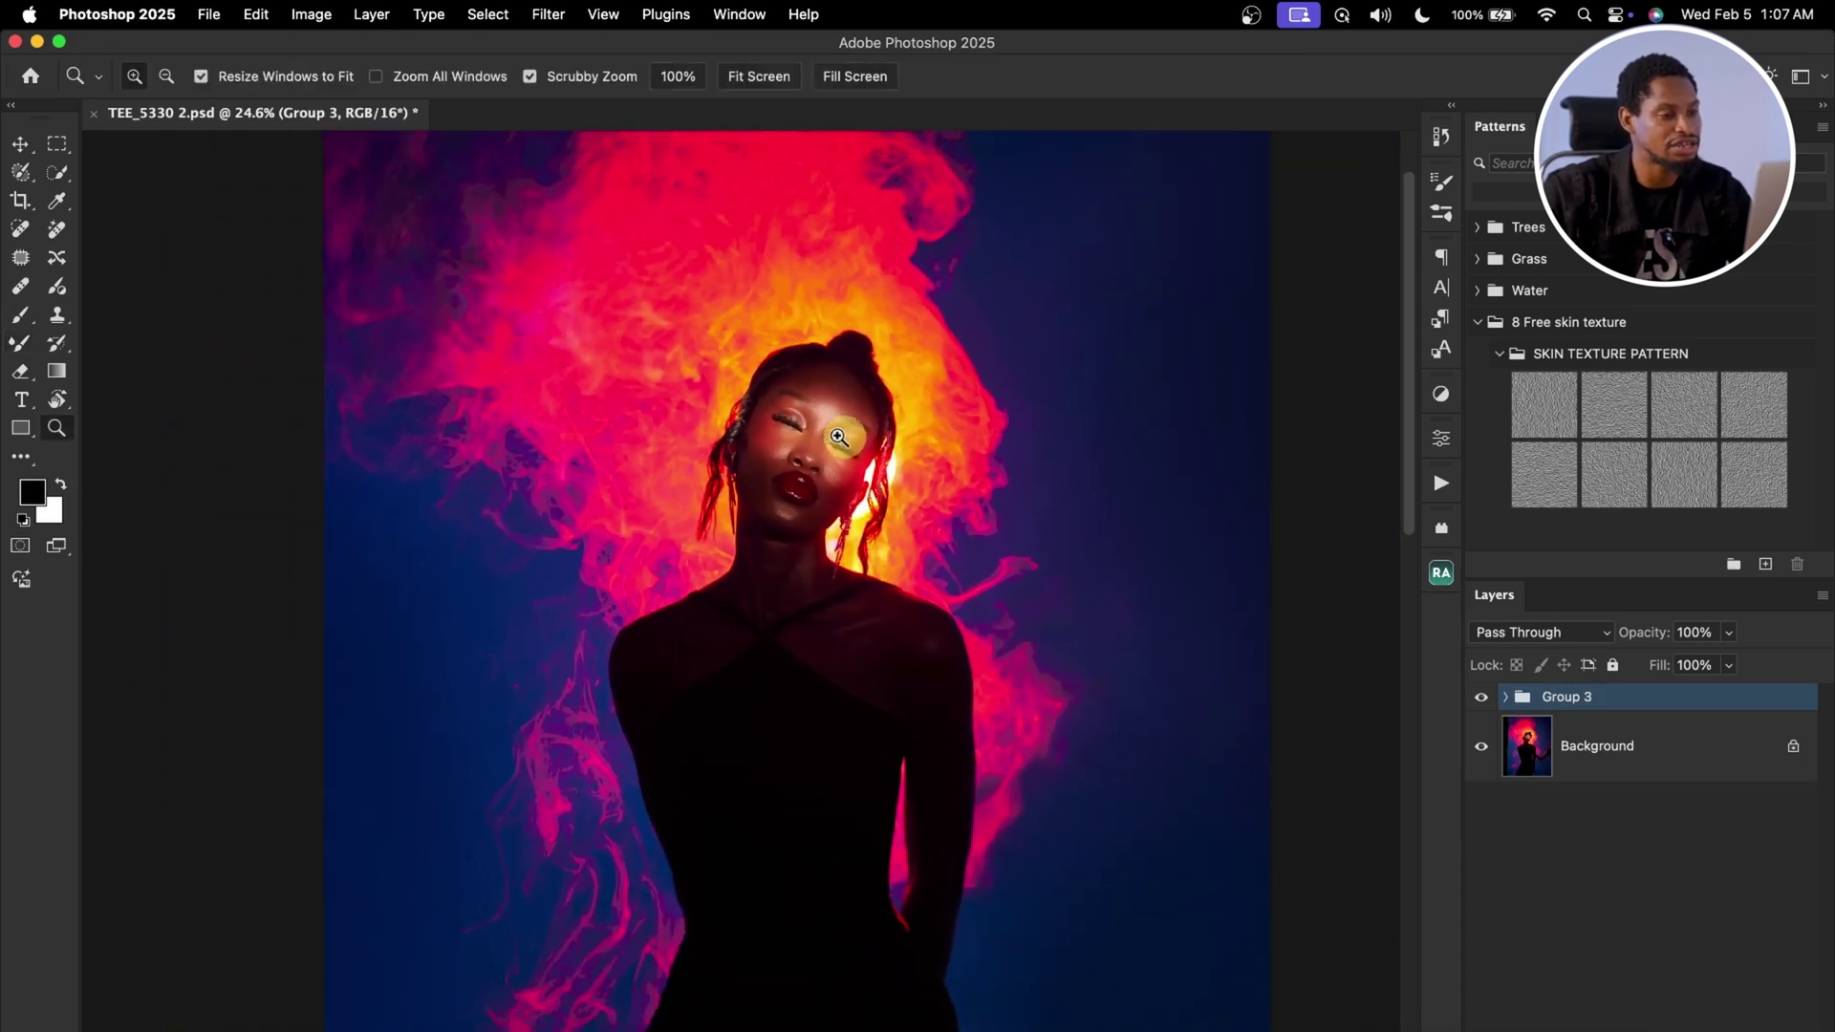
left_click(1481, 698)
left_click(1481, 699)
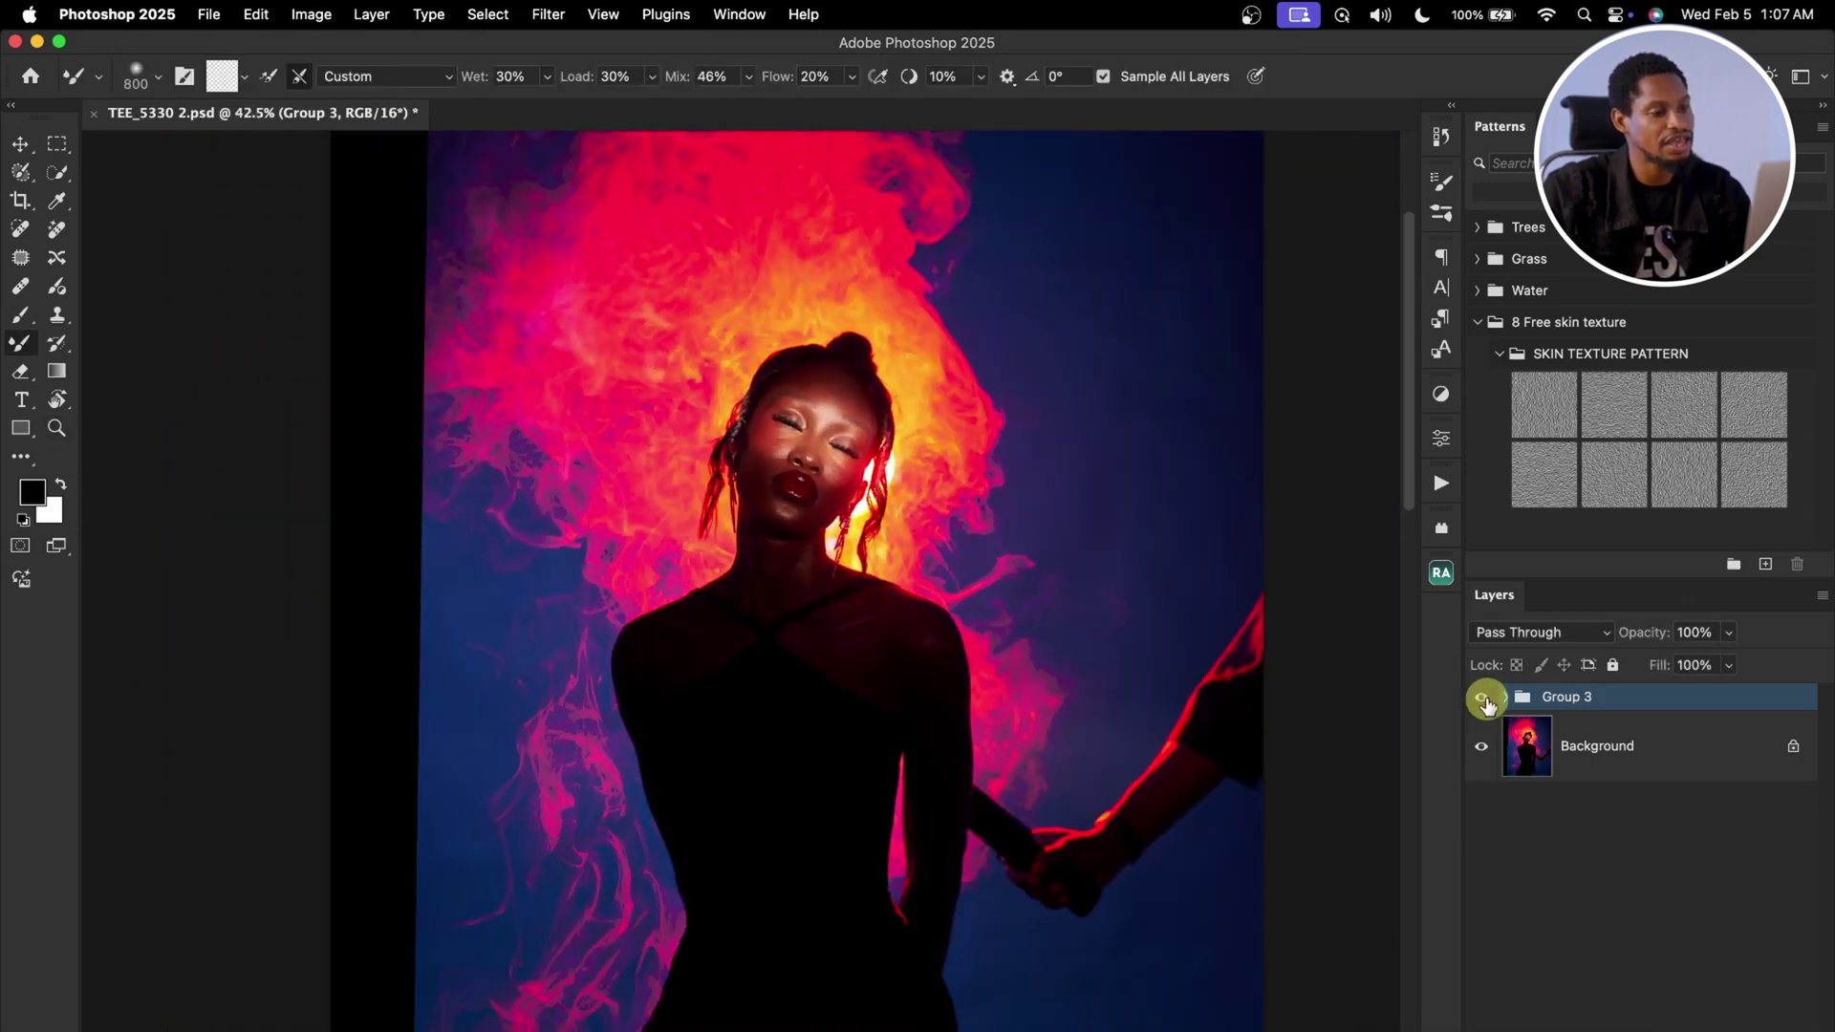